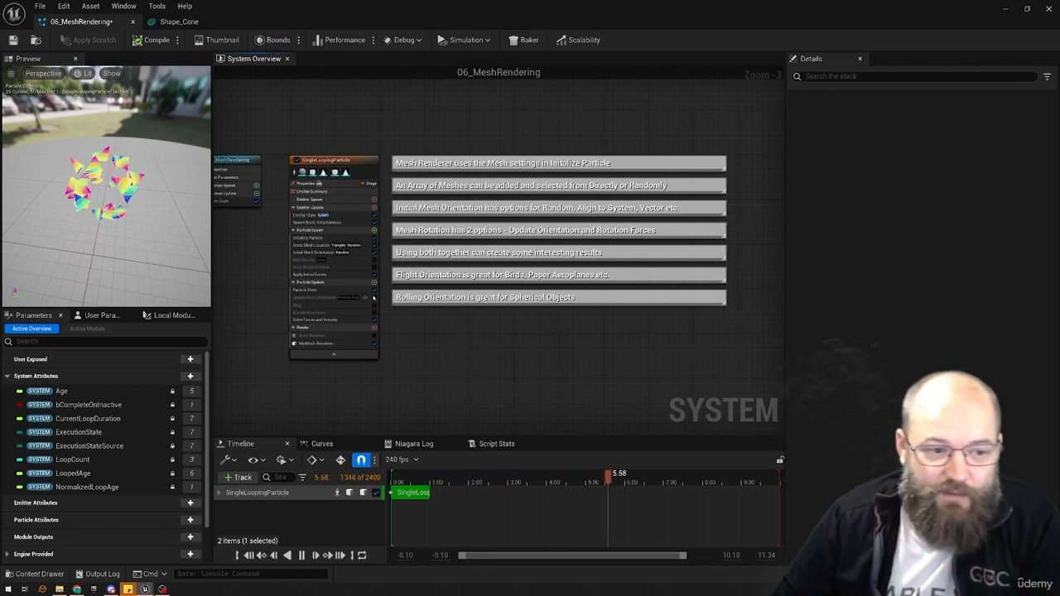
# - Disable the Initial Mesh Orientation module and enable Add Velocity in the SingleLoopingParticle emitter's particle spawn stage
pyautogui.moveTo(105, 225); pyautogui.dragTo(66, 203)
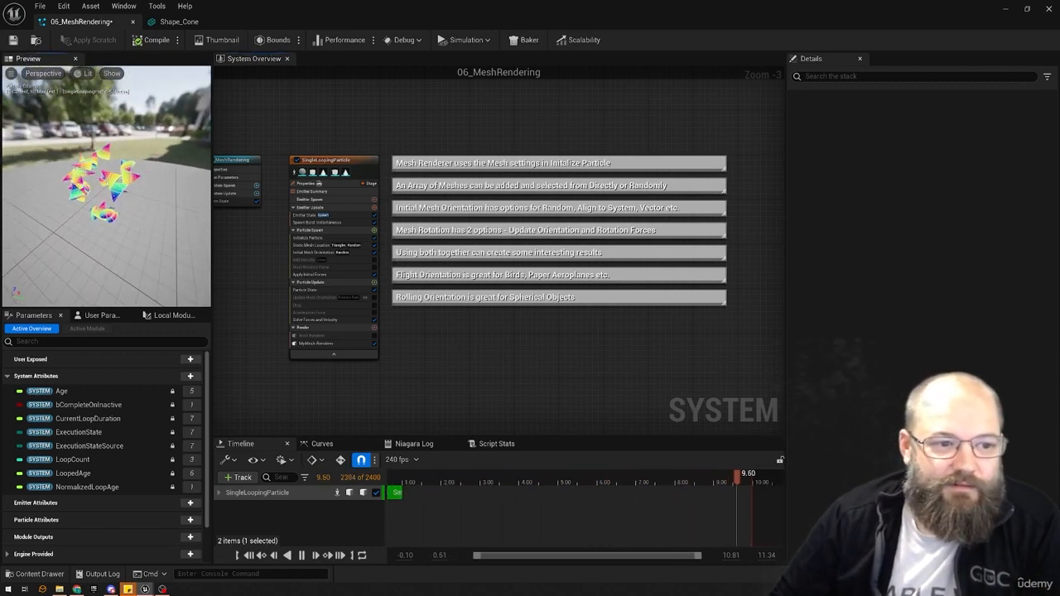
pyautogui.click(362, 253)
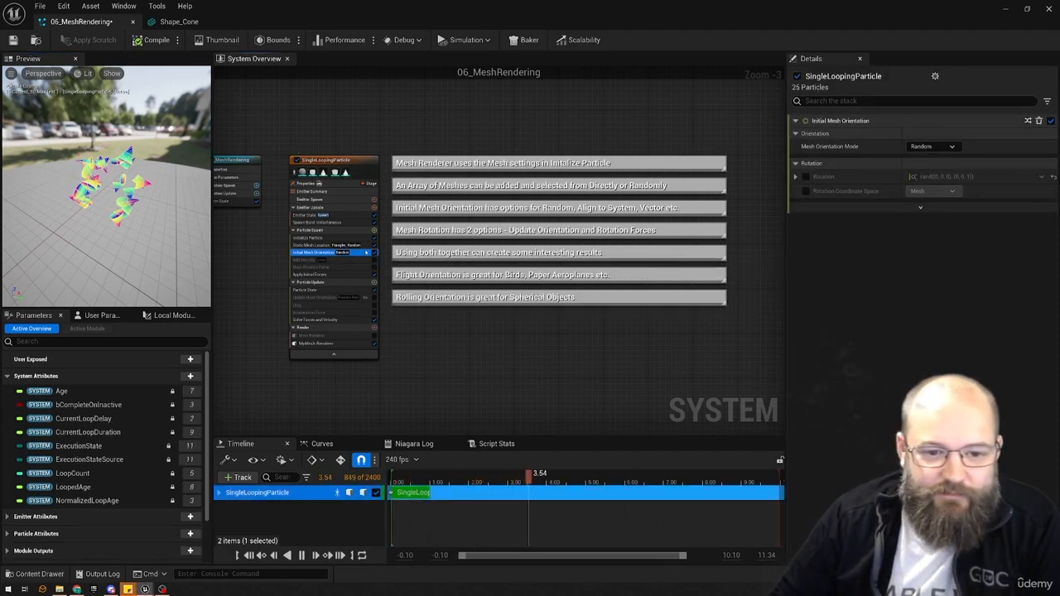
pyautogui.click(373, 252)
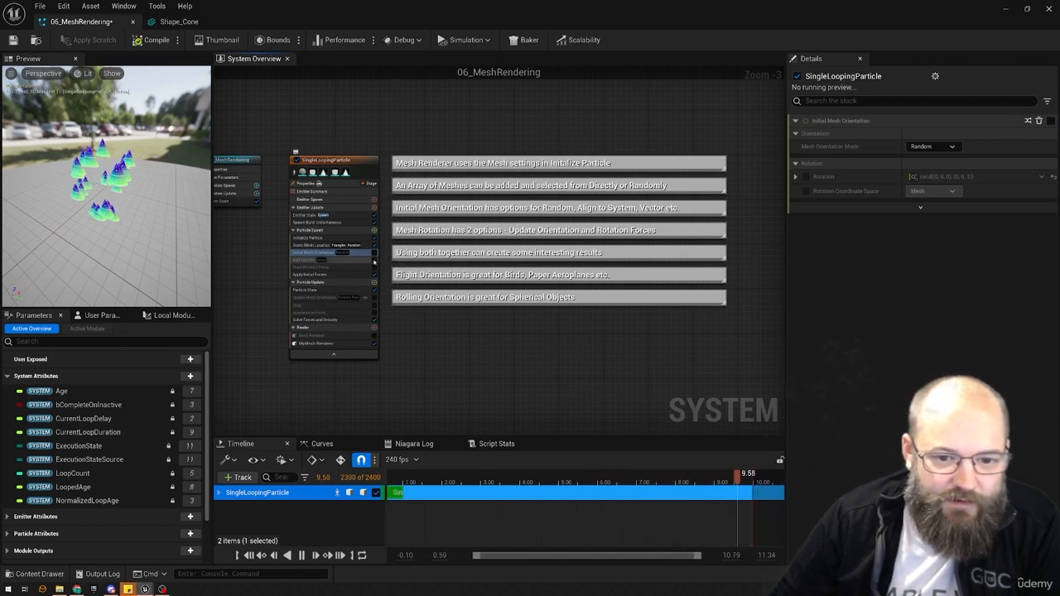
pyautogui.click(374, 260)
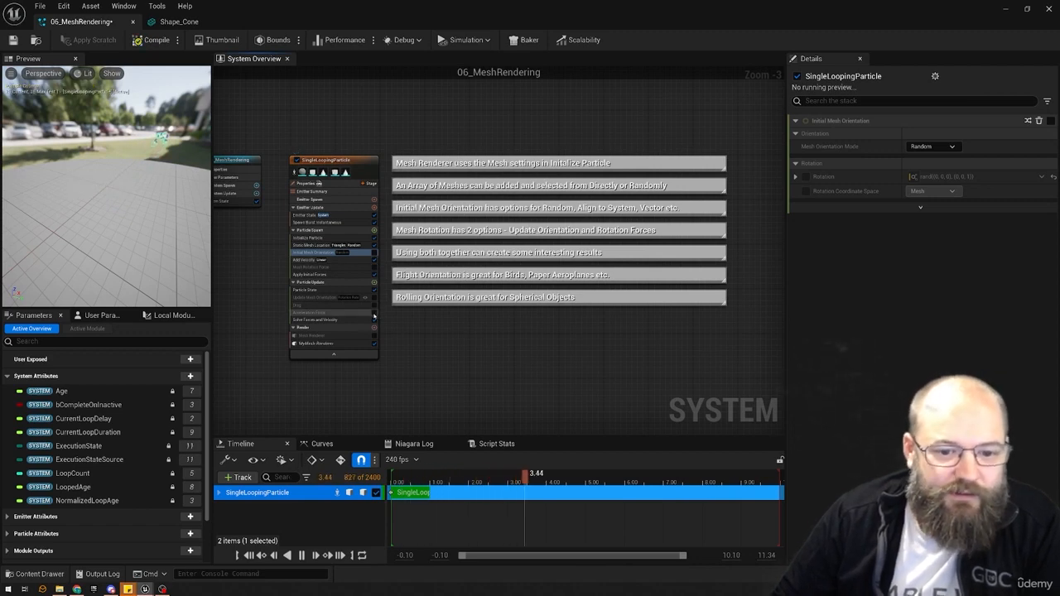
# - Delete the existing Acceleration Force module from Particle Update and add a fresh Acceleration Force in its place
pyautogui.click(373, 315)
pyautogui.click(332, 312)
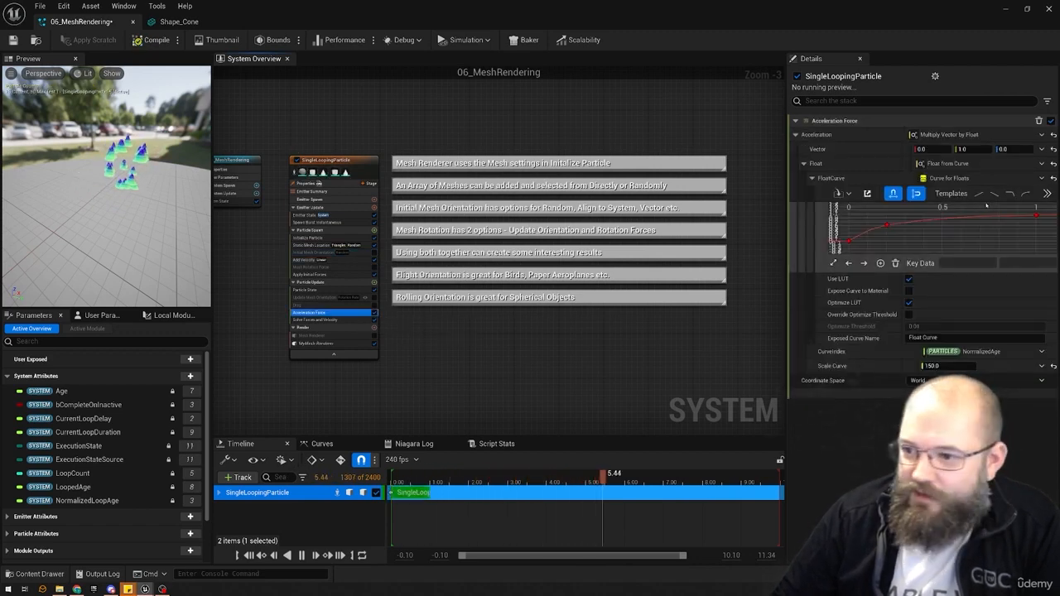
pyautogui.press('Delete')
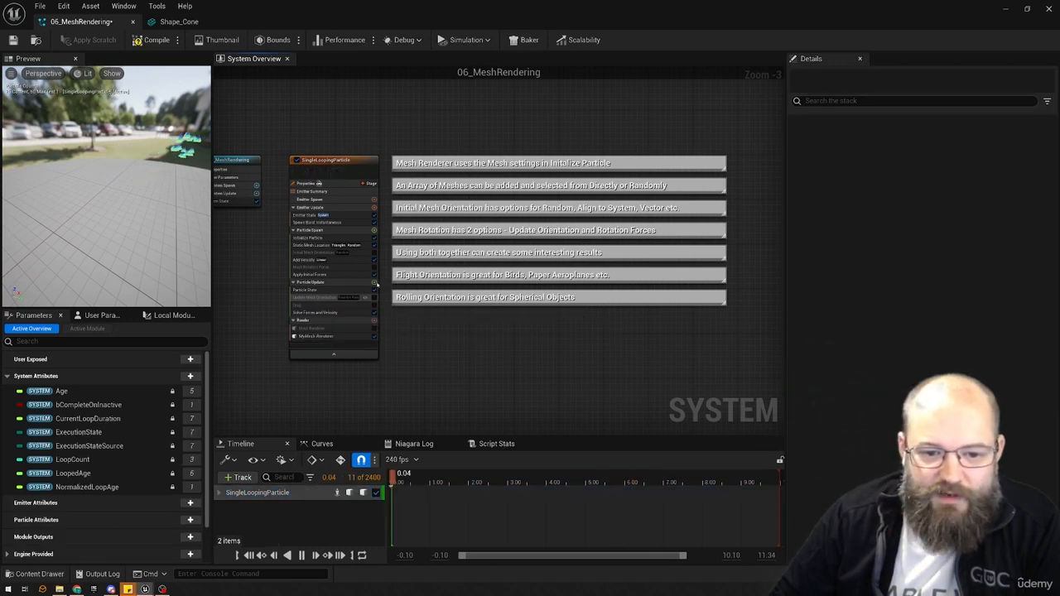
pyautogui.click(375, 283)
pyautogui.write('accel')
pyautogui.click(420, 356)
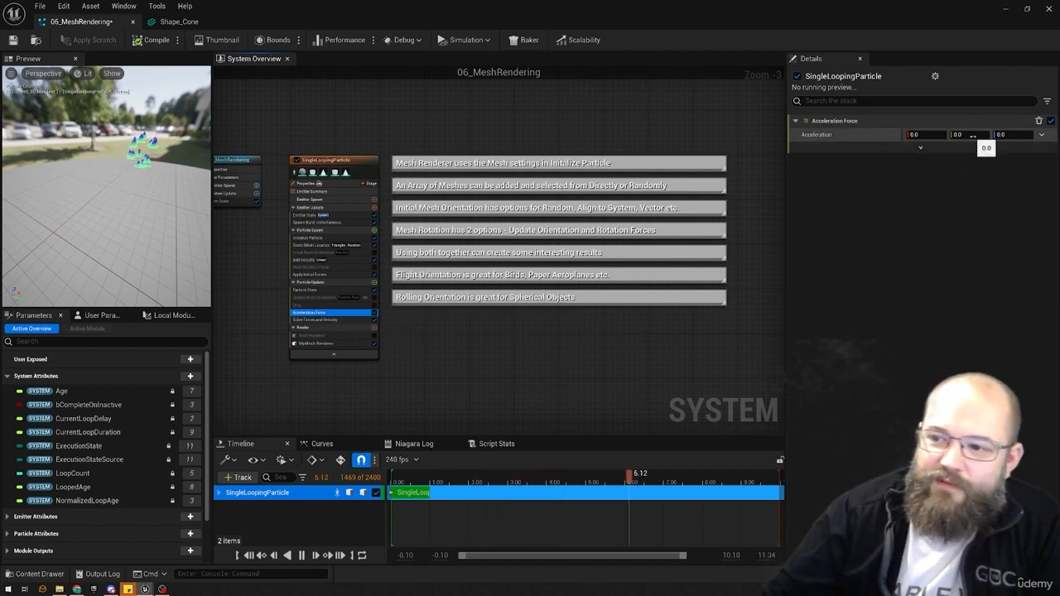
# - Change the Acceleration input to Multiply Vector by Float and set its vector to 0, 1, 0
pyautogui.click(1043, 135)
pyautogui.write('mul')
pyautogui.press('Down')
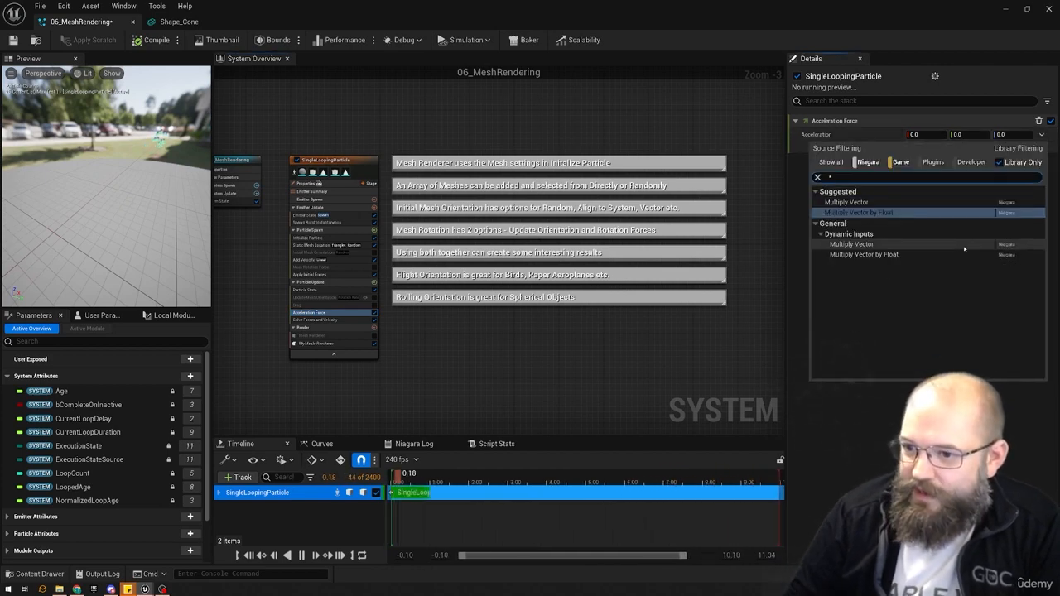
pyautogui.press('Return')
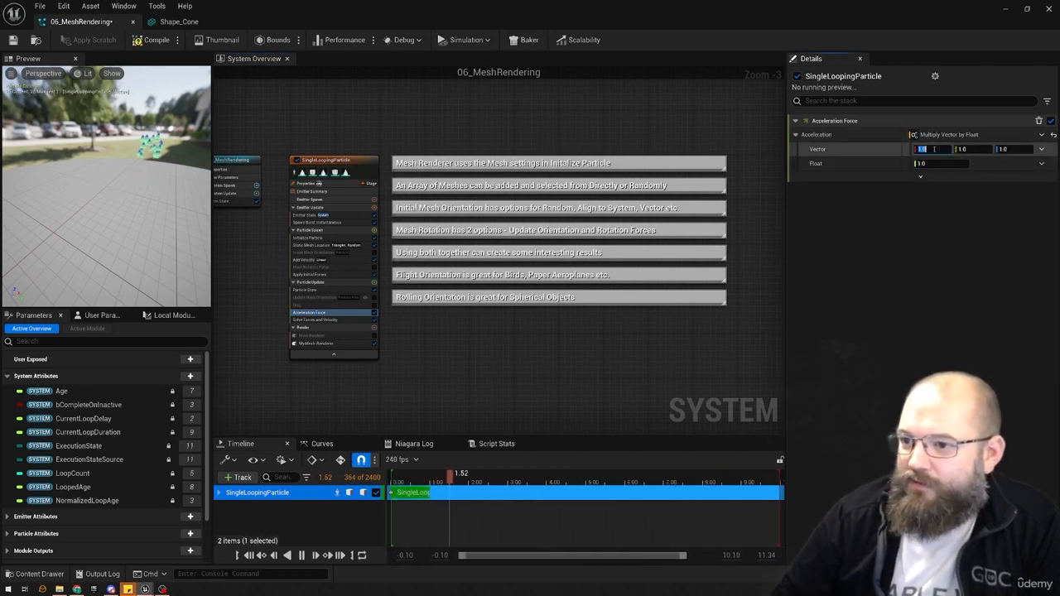
pyautogui.write('0')
pyautogui.press('Tab')
pyautogui.press('Tab')
pyautogui.write('0')
pyautogui.press('Return')
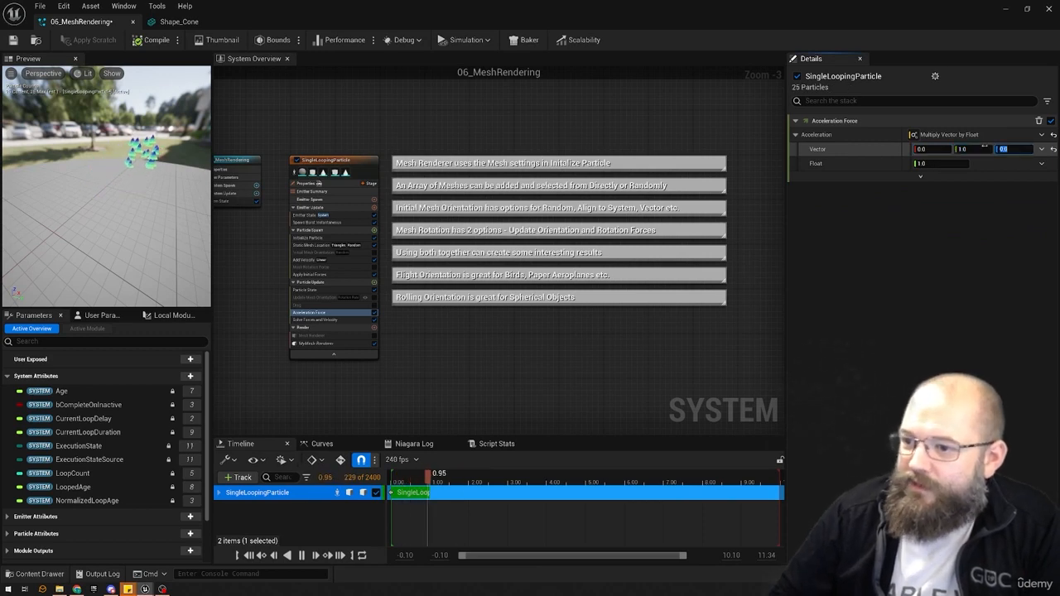
pyautogui.click(932, 198)
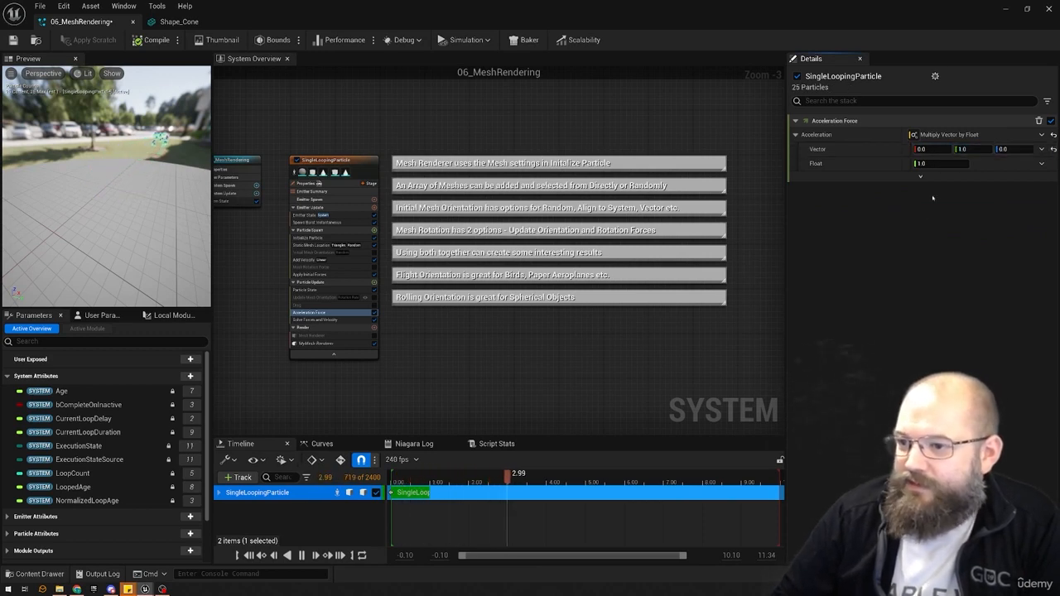
# - Drive the acceleration's Float multiplier with Float from Curve and apply a rising ease curve template
pyautogui.click(1040, 163)
pyautogui.write('curve')
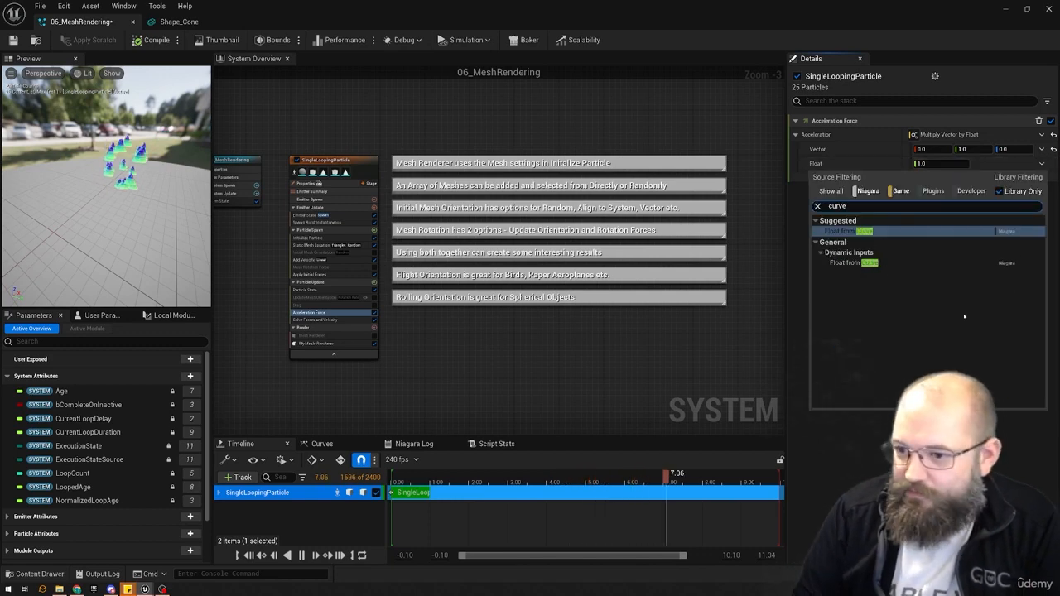
pyautogui.press('Return')
pyautogui.click(1009, 193)
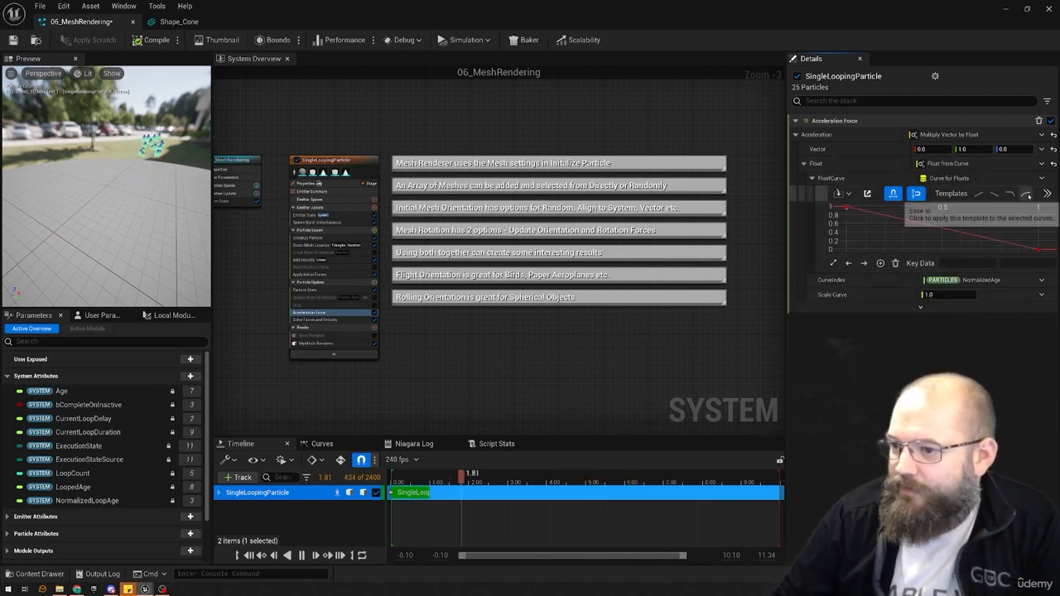
# - Set the acceleration's Scale Curve to 50, raise it to 200, and check the particle motion in the preview
pyautogui.click(960, 295)
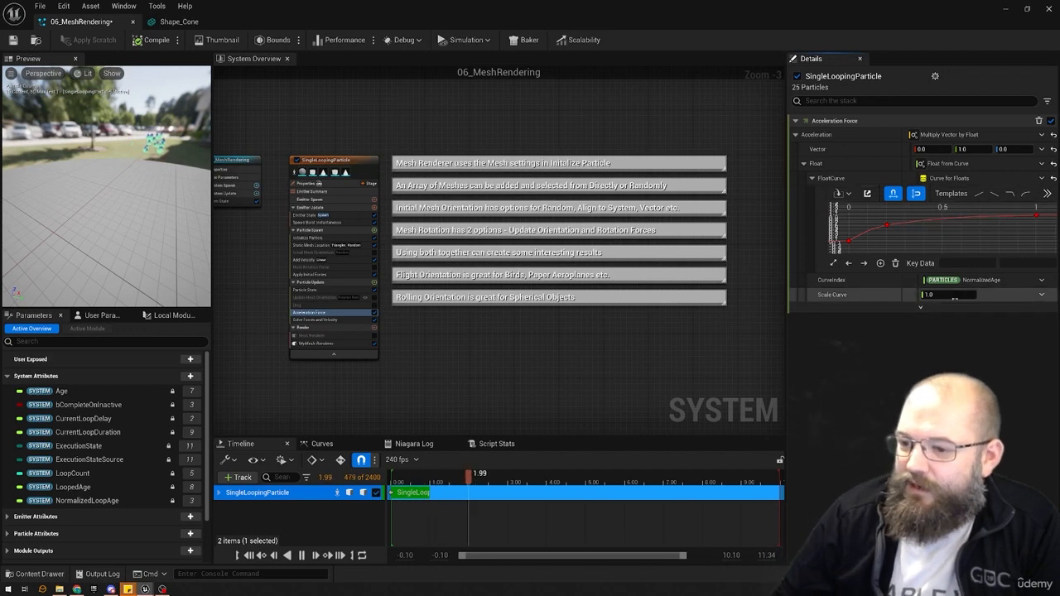
pyautogui.write('50')
pyautogui.press('Return')
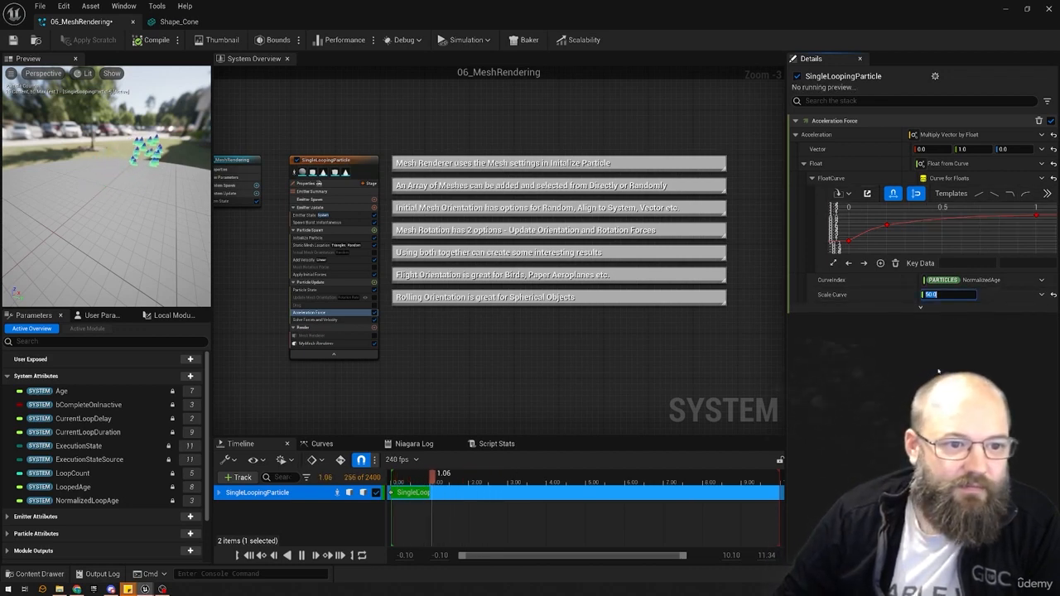
pyautogui.write('200')
pyautogui.press('Return')
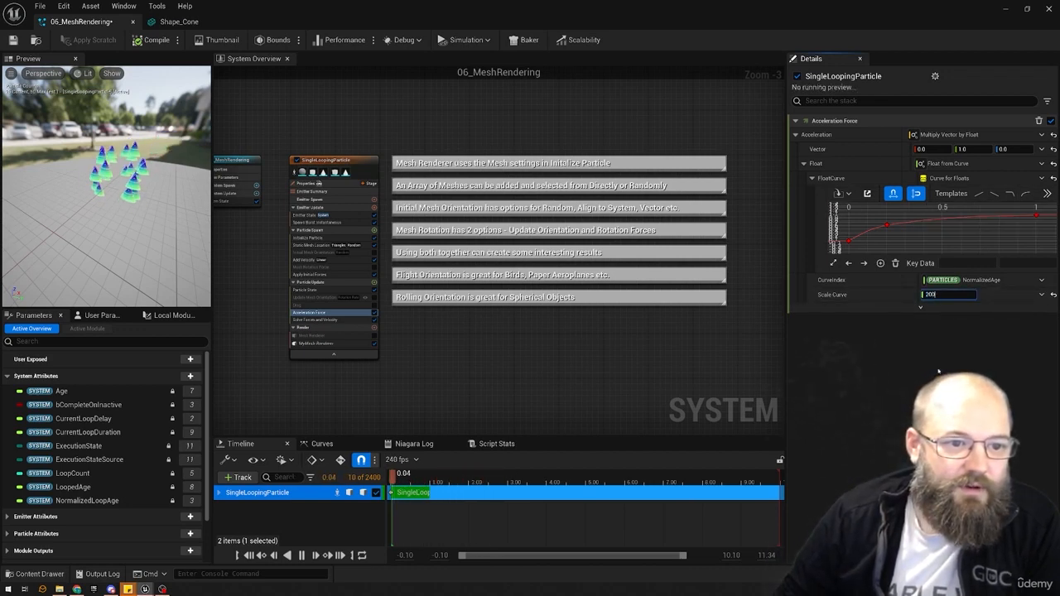
pyautogui.moveTo(115, 207); pyautogui.dragTo(96, 197)
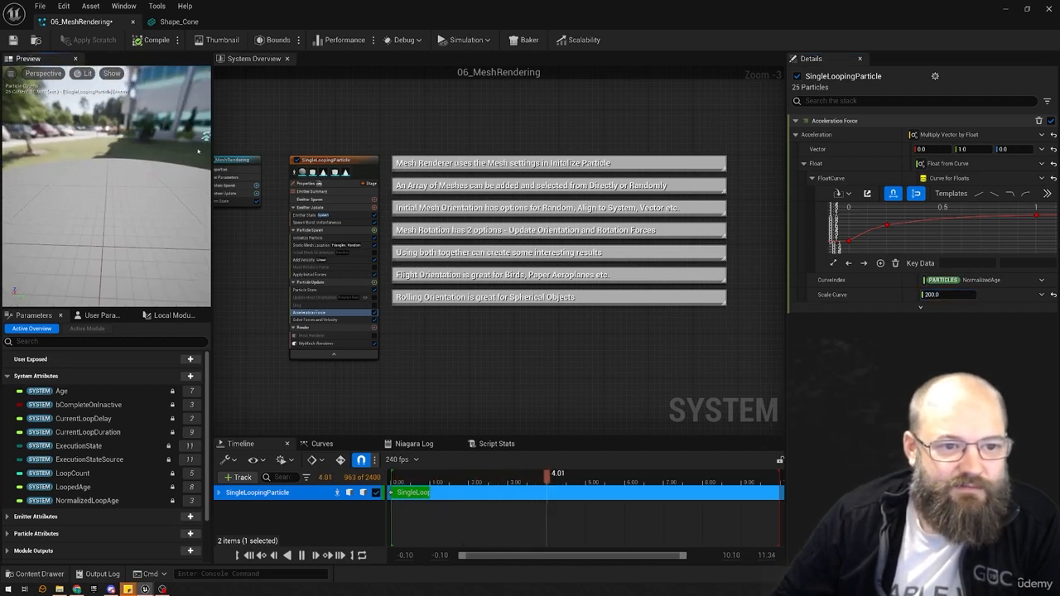
# - Set the Shape_Cone mesh's Y rotation to -90 in MyMesh Renderer and inspect the restarted particle preview
pyautogui.click(331, 260)
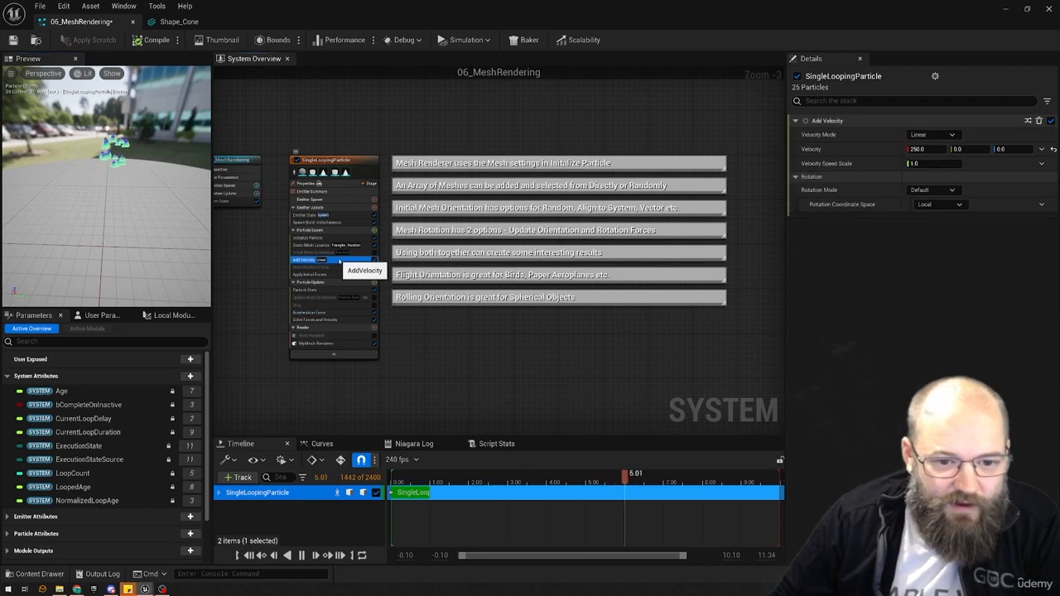
pyautogui.click(323, 343)
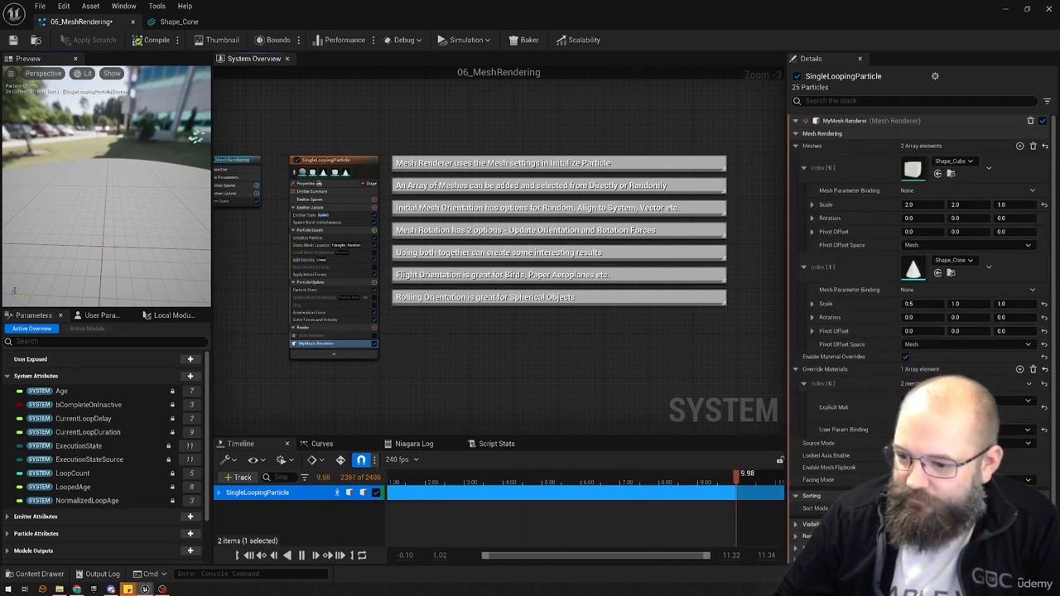
pyautogui.click(975, 318)
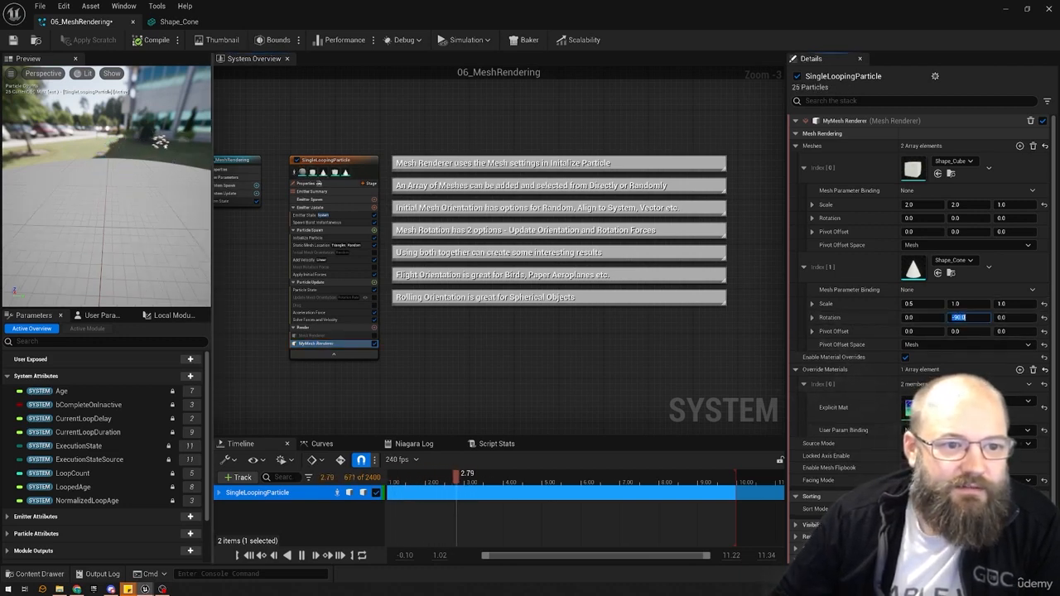
pyautogui.moveTo(108, 178); pyautogui.dragTo(129, 199)
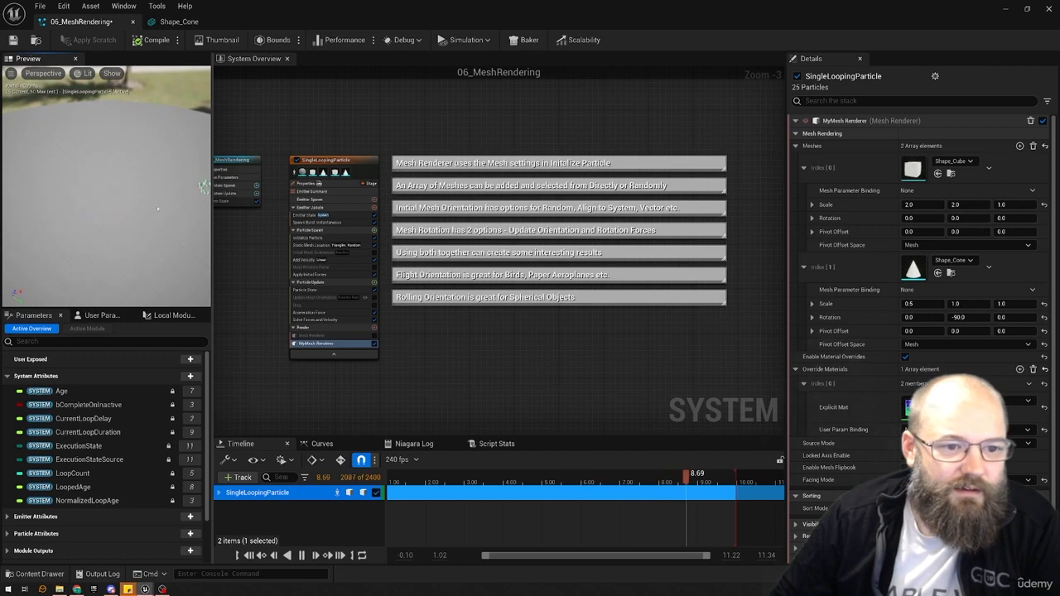
pyautogui.moveTo(128, 199); pyautogui.dragTo(103, 213)
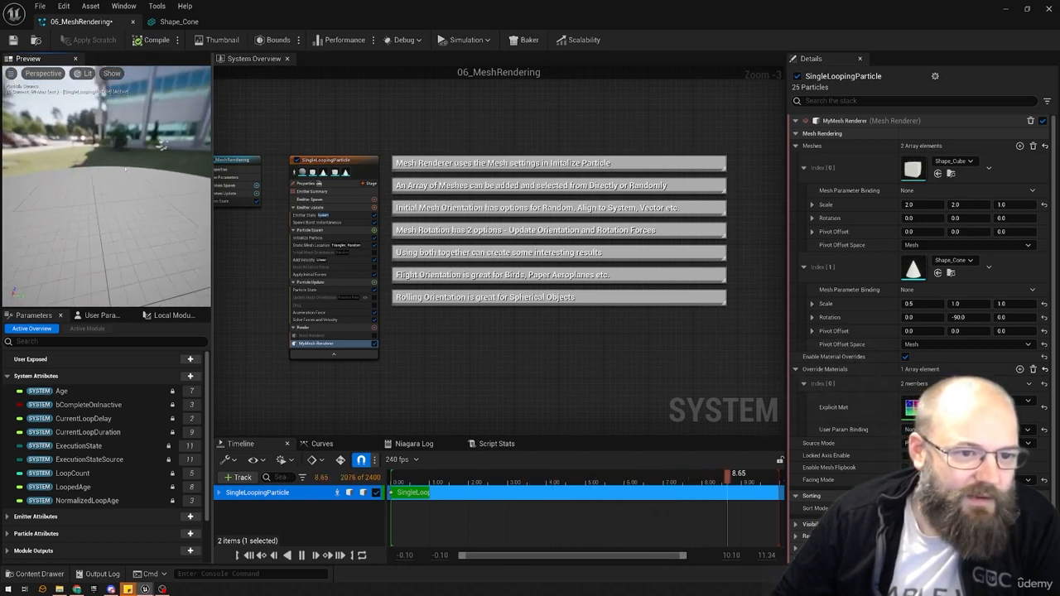
pyautogui.press('/')
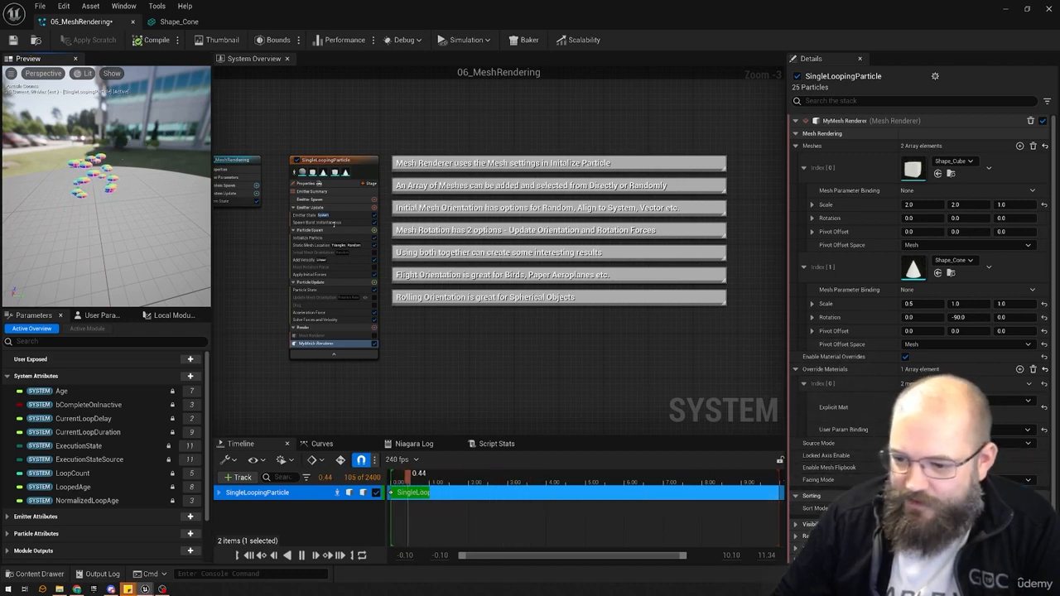
# - Set the Update Mesh Orientation method to Flight Orientation, enable the module, and view the cones' flight direction
pyautogui.click(347, 296)
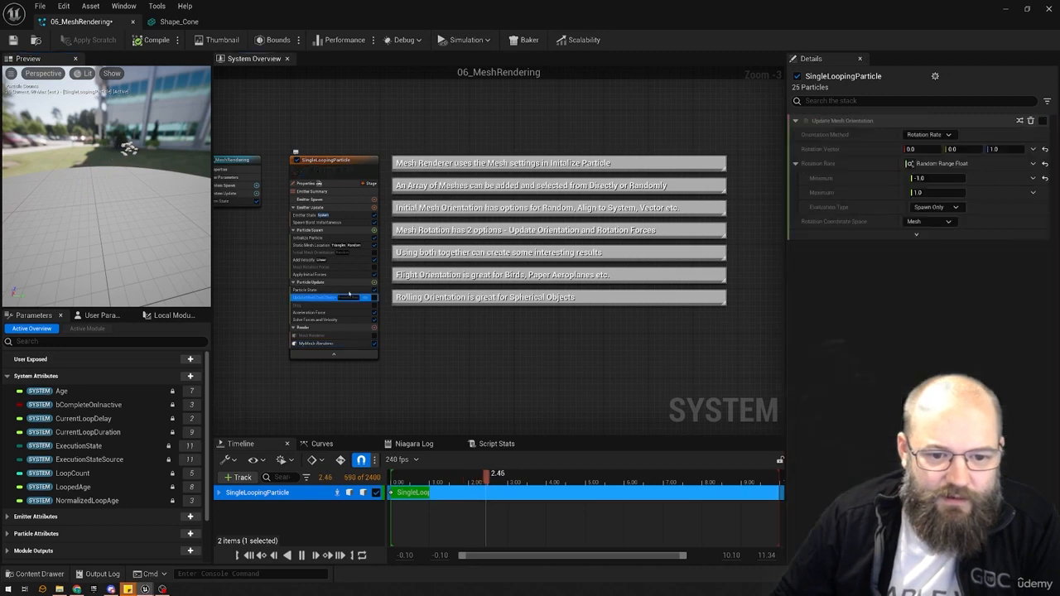
pyautogui.click(927, 135)
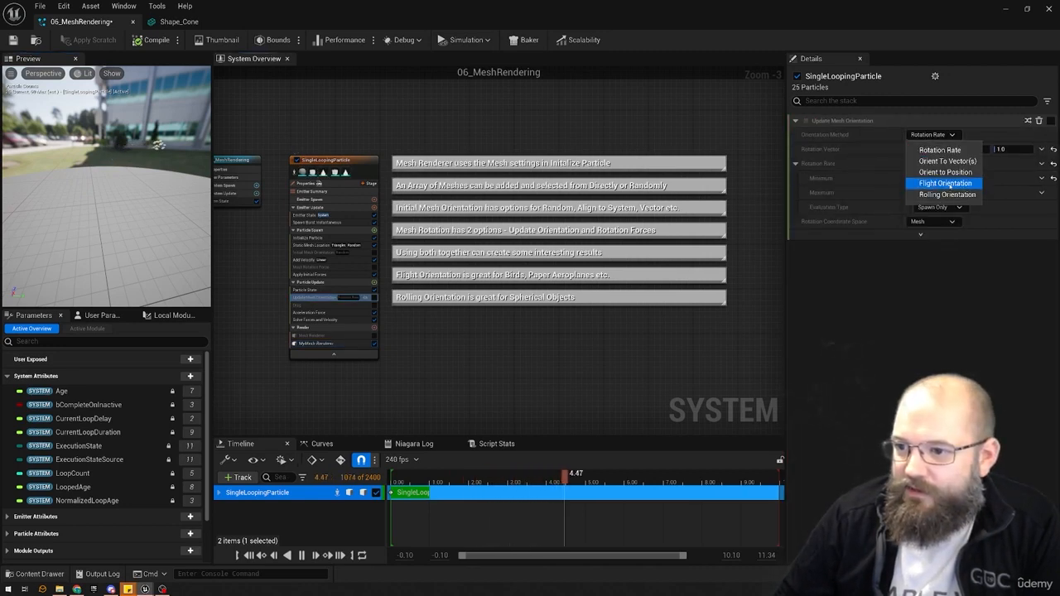
pyautogui.click(943, 183)
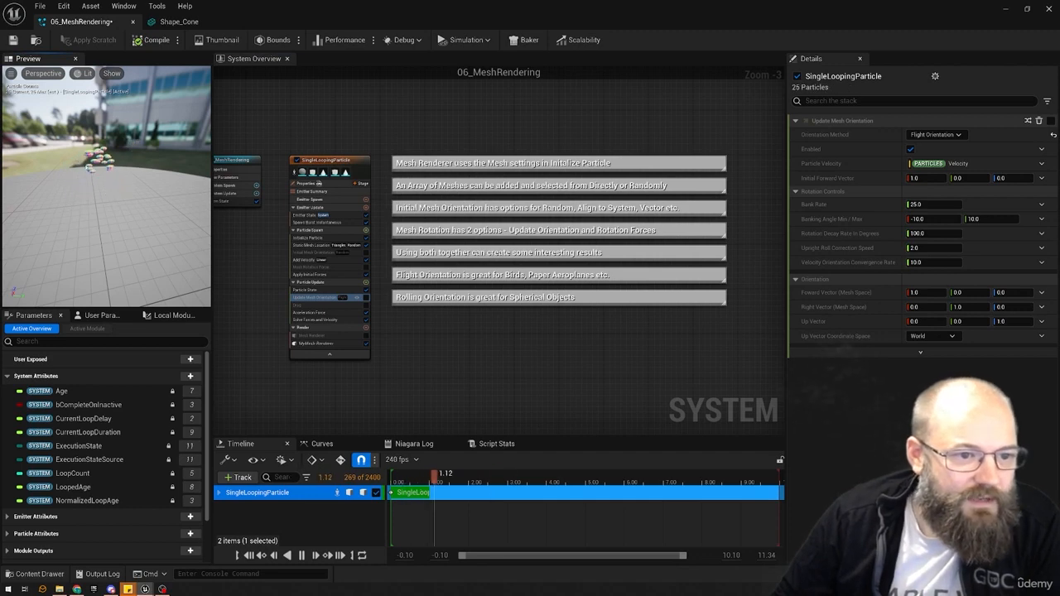
pyautogui.moveTo(167, 193); pyautogui.dragTo(166, 193)
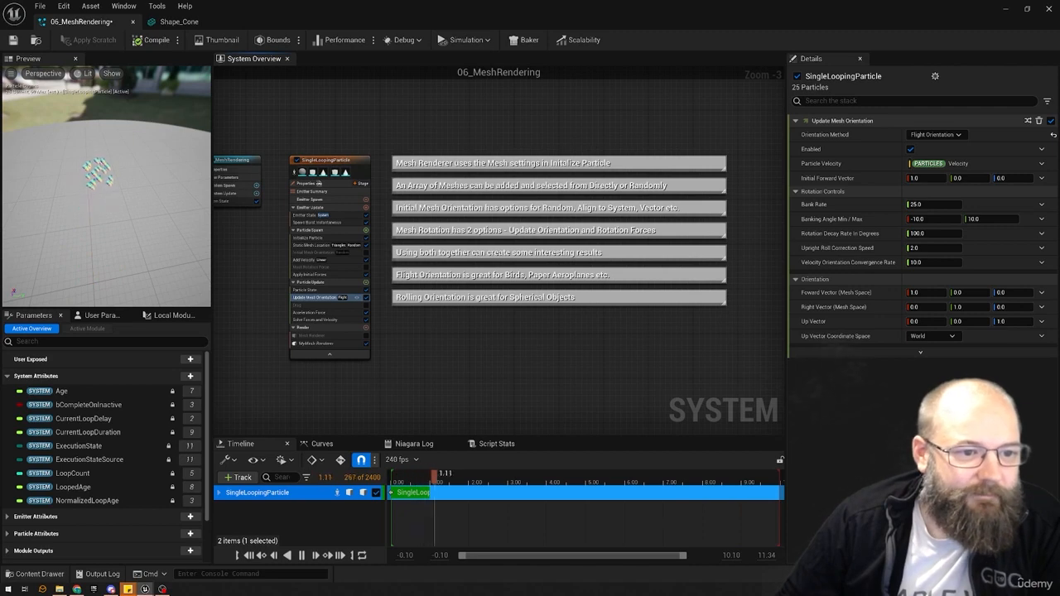
pyautogui.moveTo(128, 160); pyautogui.dragTo(130, 137)
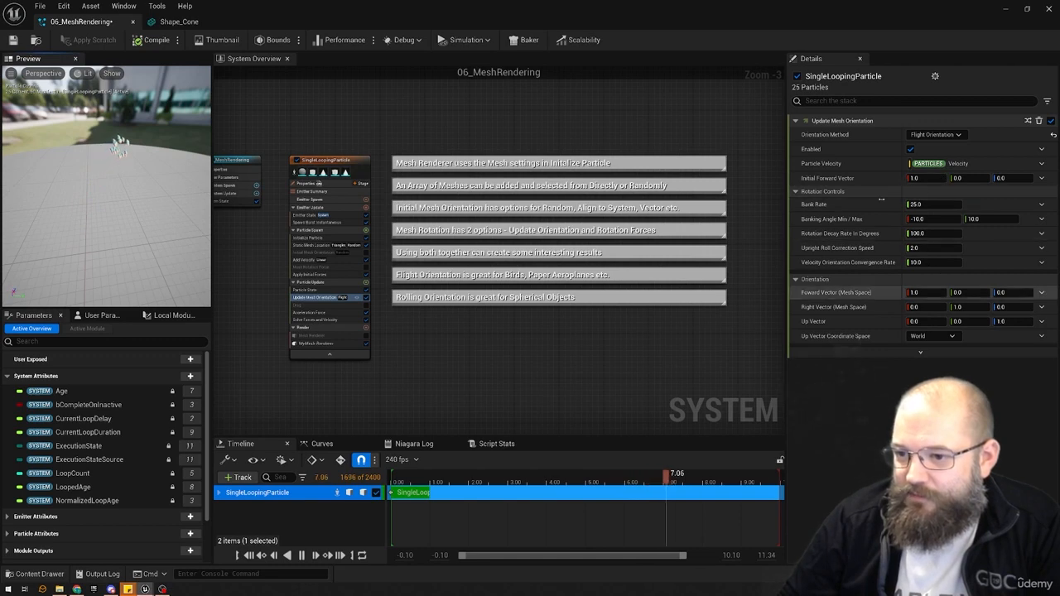
# - Try Bank Rate values of 50, 1 and 5 in the Flight Orientation rotation controls
pyautogui.click(940, 204)
pyautogui.write('50')
pyautogui.press('Return')
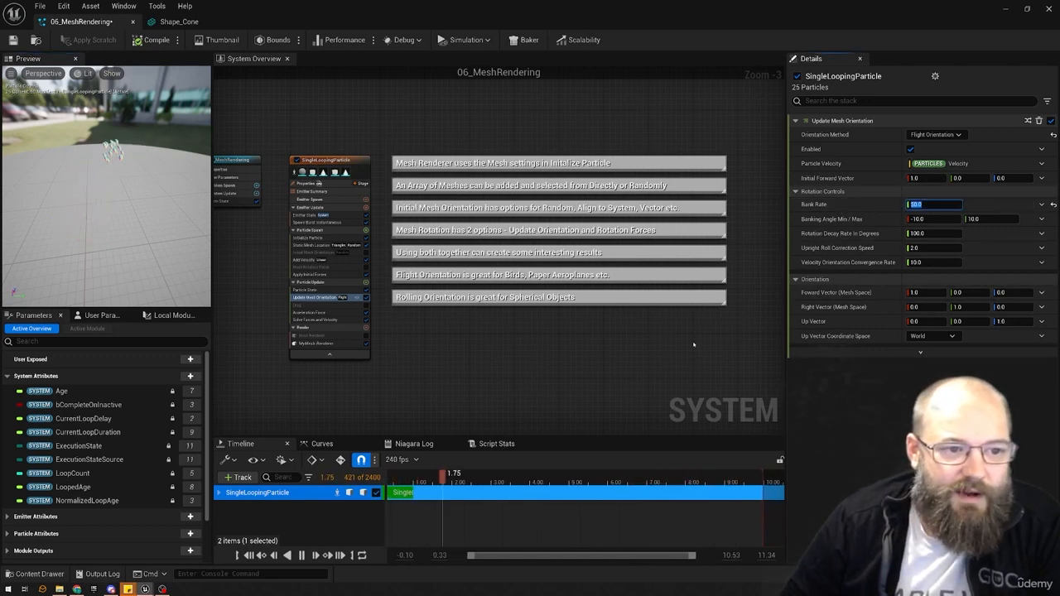
pyautogui.write('1')
pyautogui.press('Return')
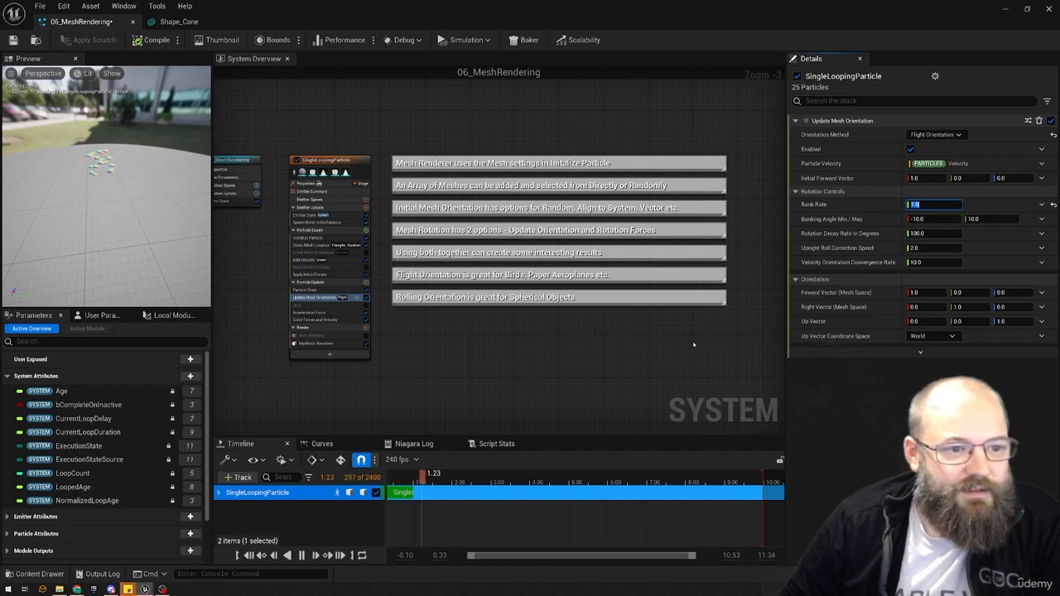
pyautogui.write('5')
pyautogui.press('Return')
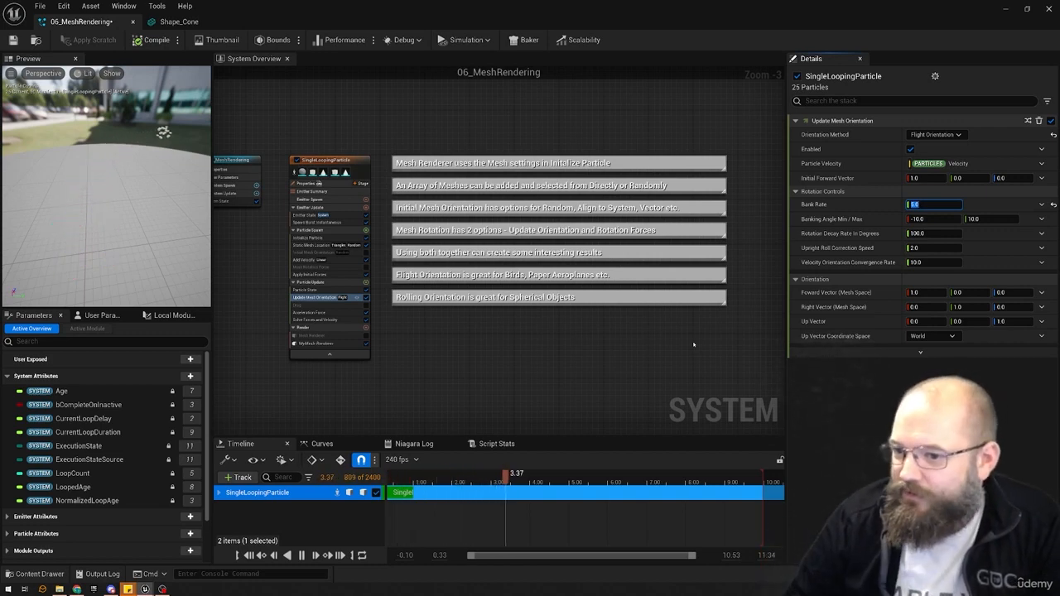
# - Set the Banking Angle range to -50 minimum and 50 maximum, and set the Bank Rate to 50
pyautogui.hotkey('shift', 'Tab')
pyautogui.hotkey('shift', 'Tab')
pyautogui.write('-50')
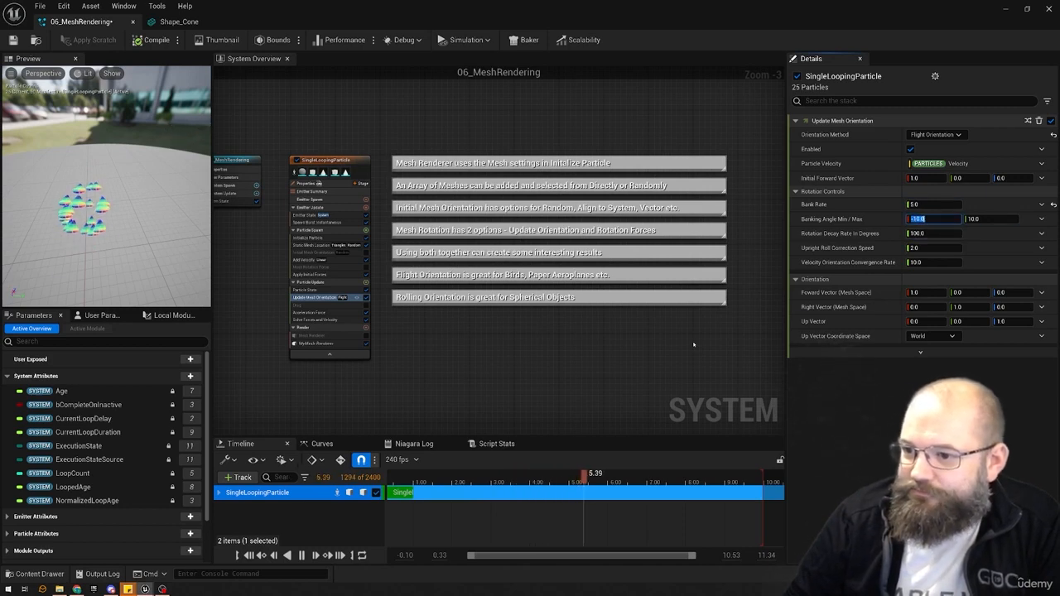
pyautogui.press('Tab')
pyautogui.write('50')
pyautogui.press('Return')
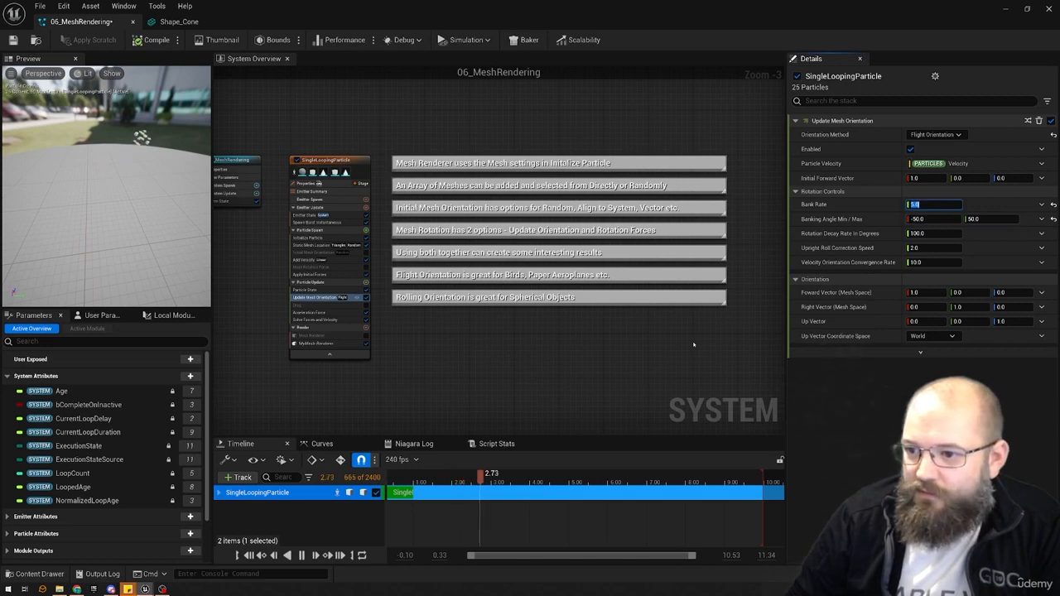
pyautogui.write('50')
pyautogui.press('Return')
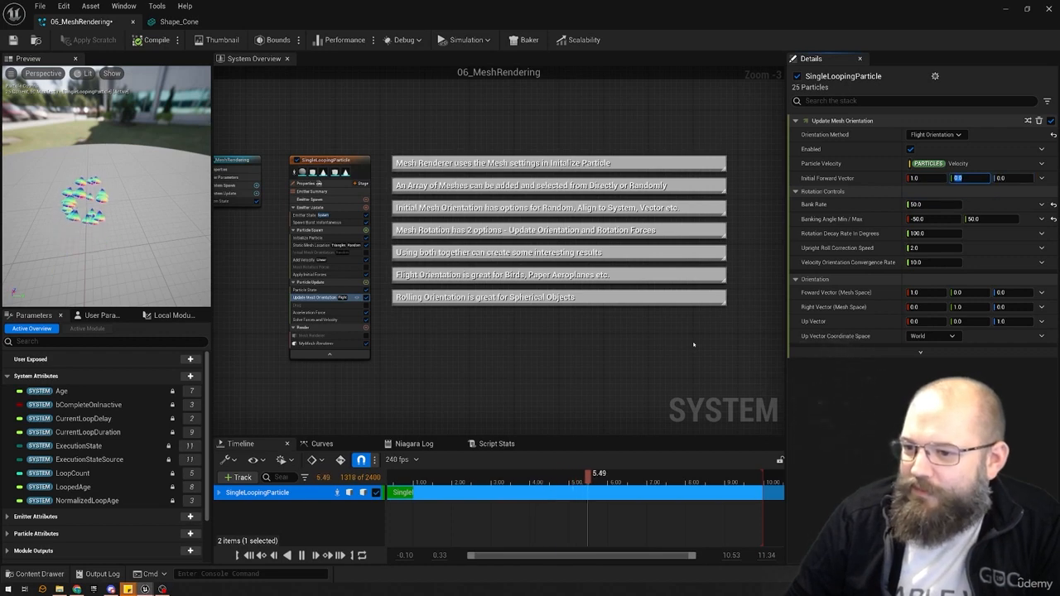
# - Try a Banking Angle range of -30 minimum and 30 maximum in the Flight Orientation rotation controls
pyautogui.press('Tab')
pyautogui.press('Tab')
pyautogui.press('Tab')
pyautogui.press('Tab')
pyautogui.write('-')
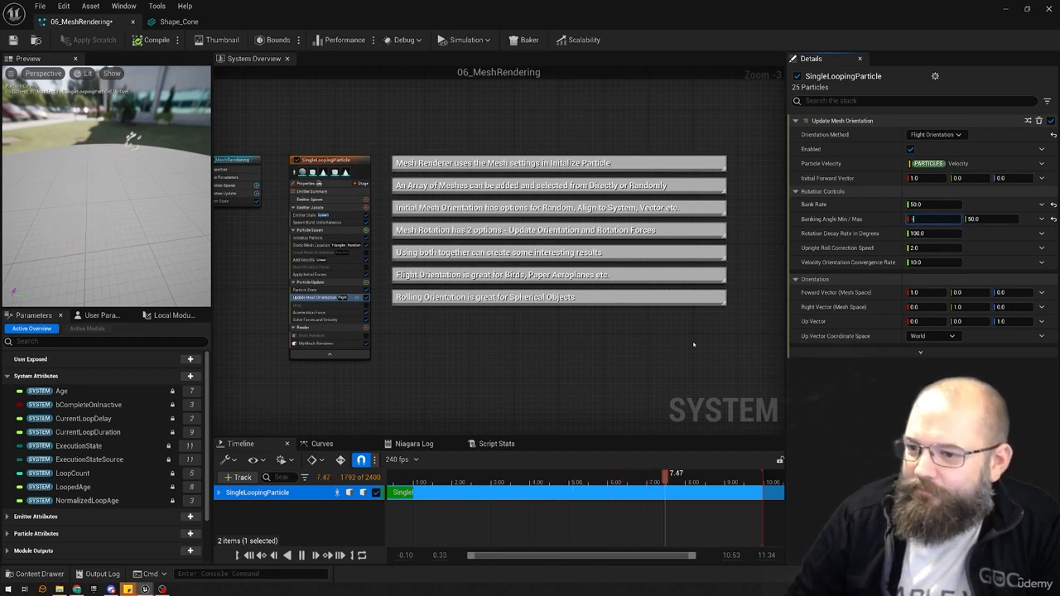
pyautogui.write('30')
pyautogui.press('Tab')
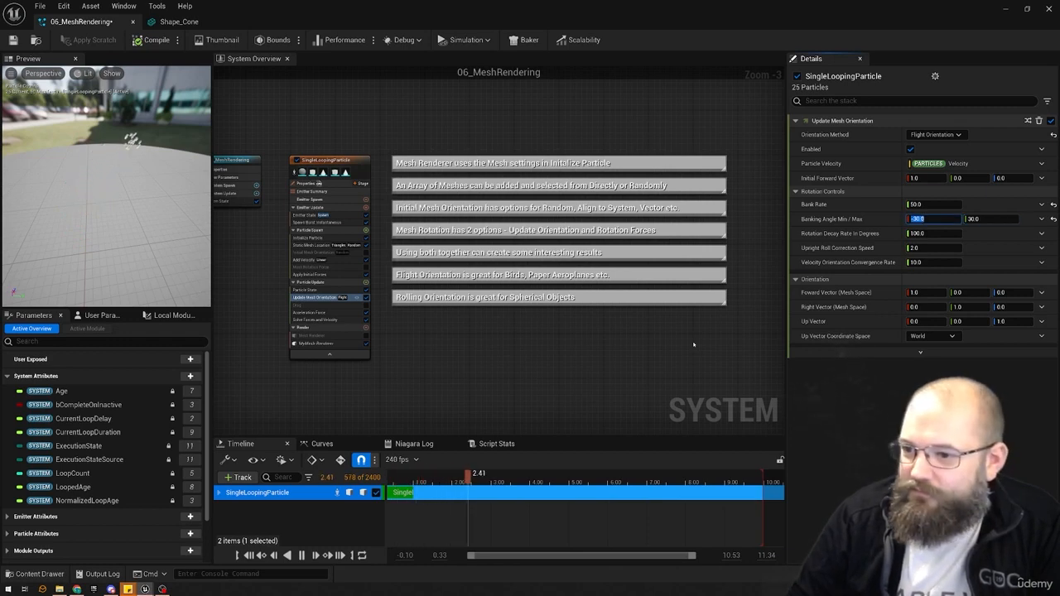
# - Set the Banking Angle range to -10 minimum and 10 maximum and the Bank Rate to 25, checking the particle preview
pyautogui.write('-10')
pyautogui.press('Tab')
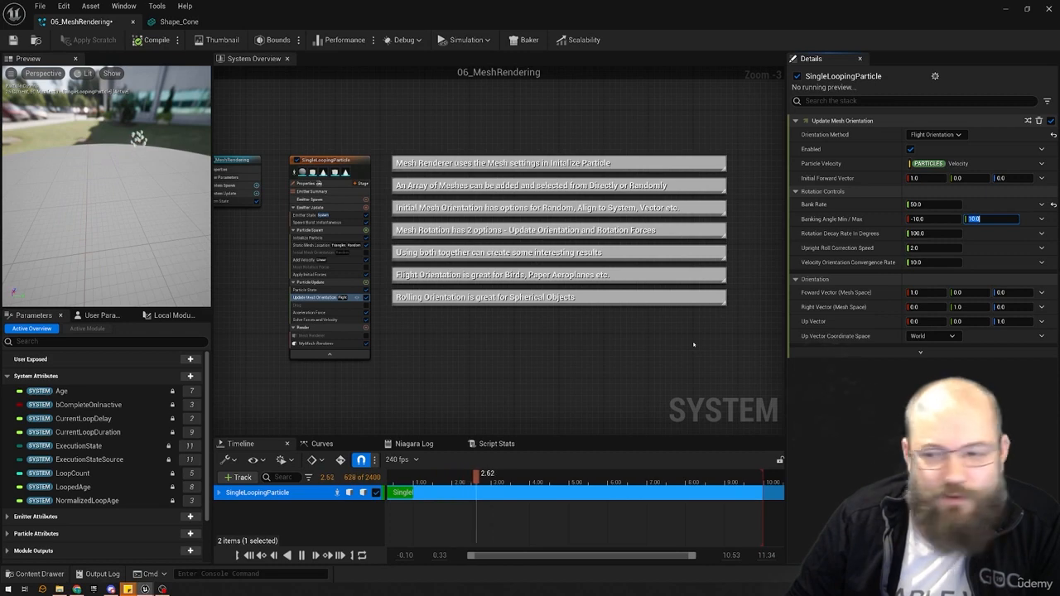
pyautogui.write('25')
pyautogui.press('Return')
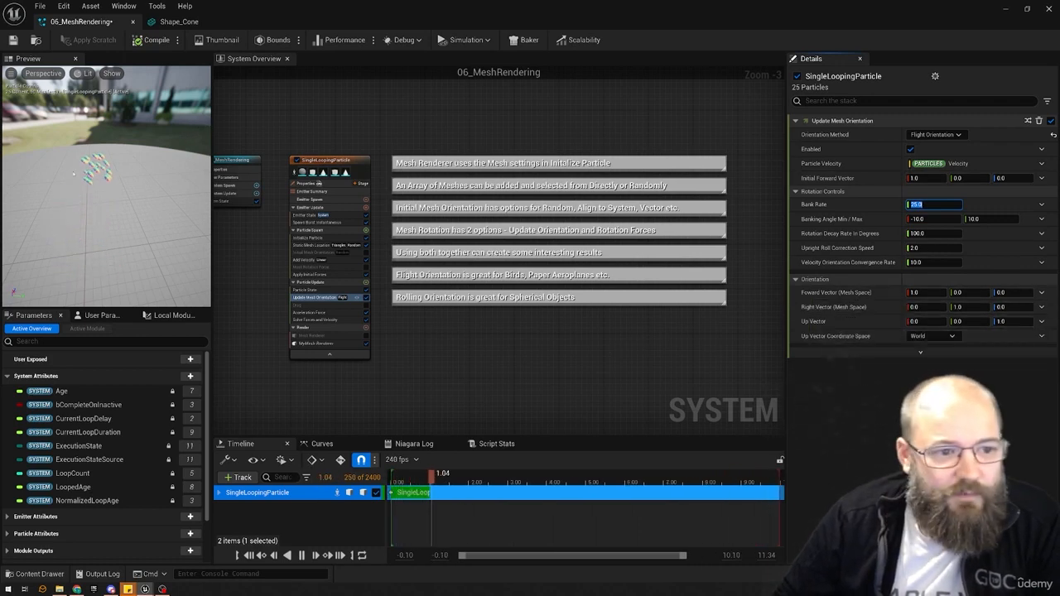
pyautogui.moveTo(74, 174); pyautogui.dragTo(26, 203)
pyautogui.press('space')
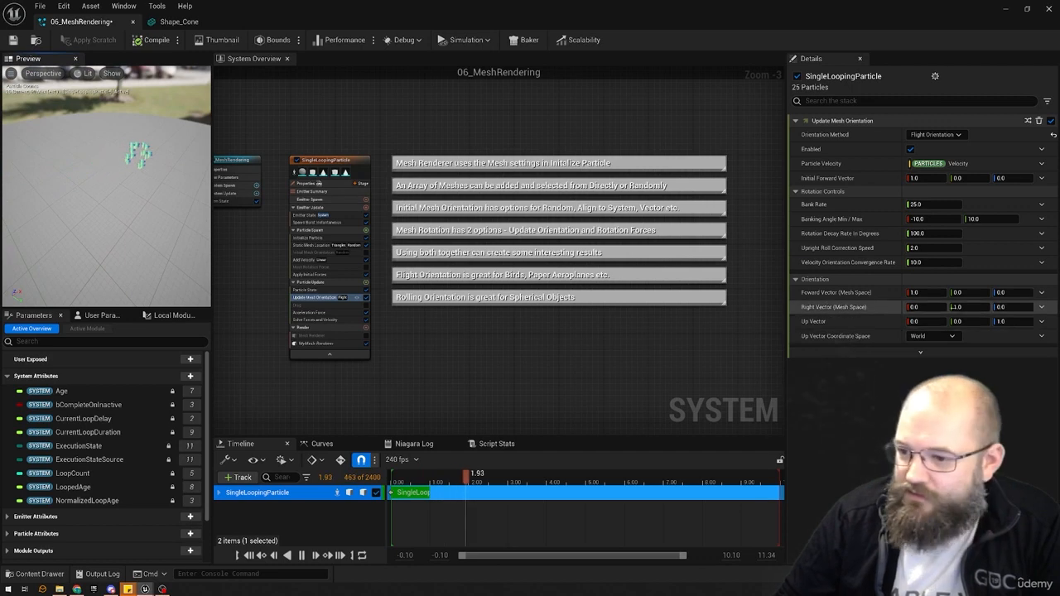
# - Set the Shape_Cone mesh's Y rotation to 0 in MyMesh Renderer
pyautogui.click(331, 343)
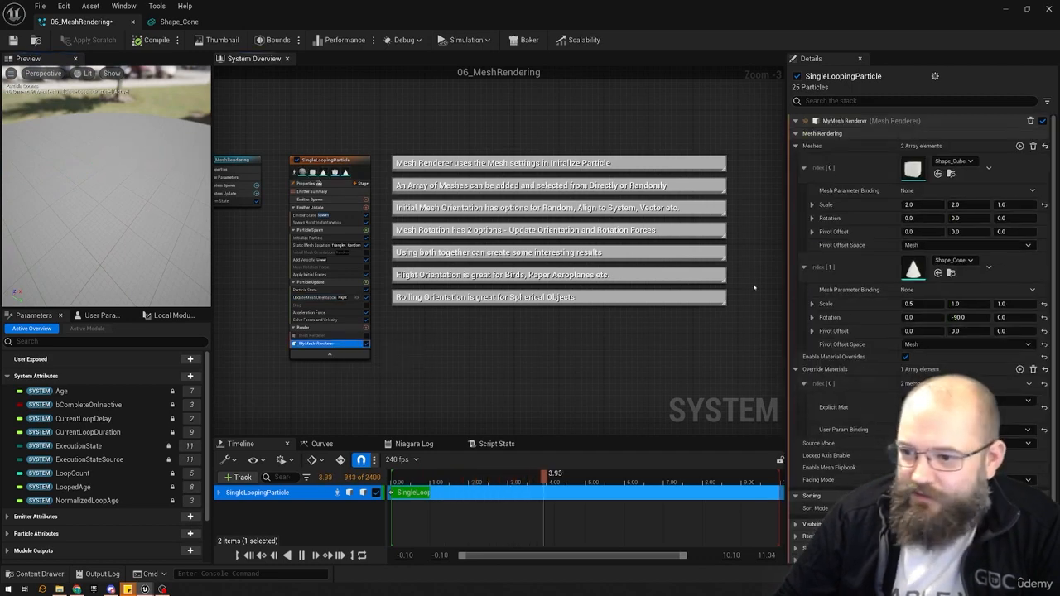
pyautogui.click(967, 318)
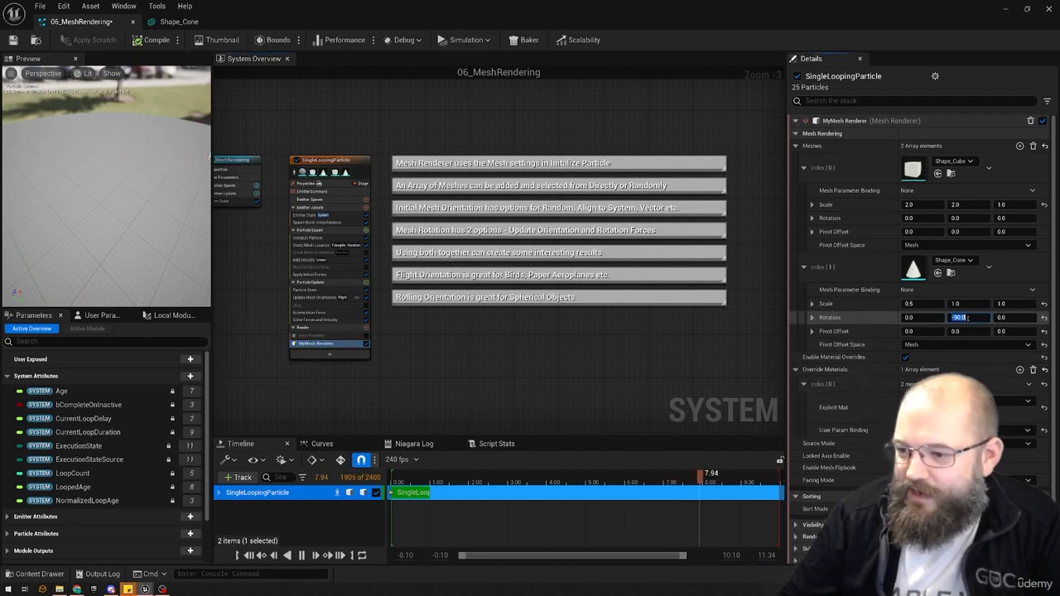
pyautogui.write('0')
pyautogui.press('Return')
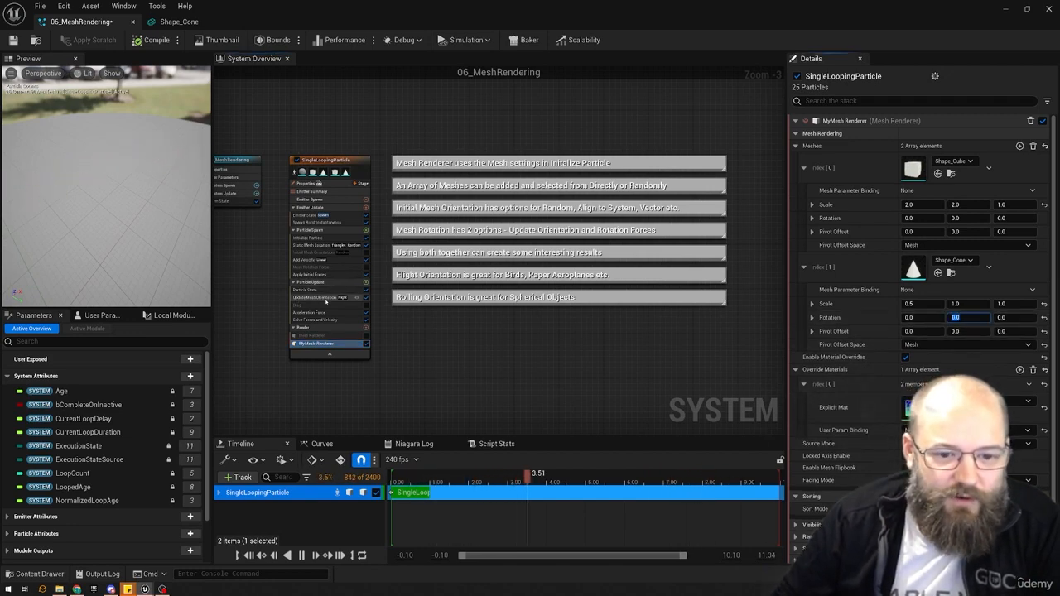
# - Set the Forward Vector of Update Mesh Orientation to 0, 0, -1 and check the cones in the preview
pyautogui.click(326, 298)
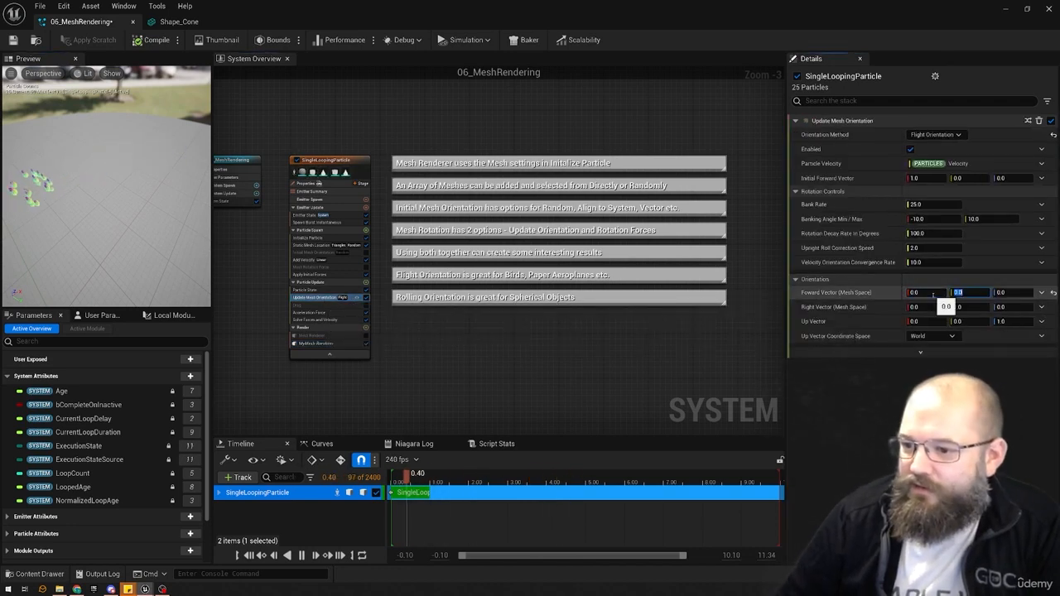
pyautogui.write('-1')
pyautogui.press('Return')
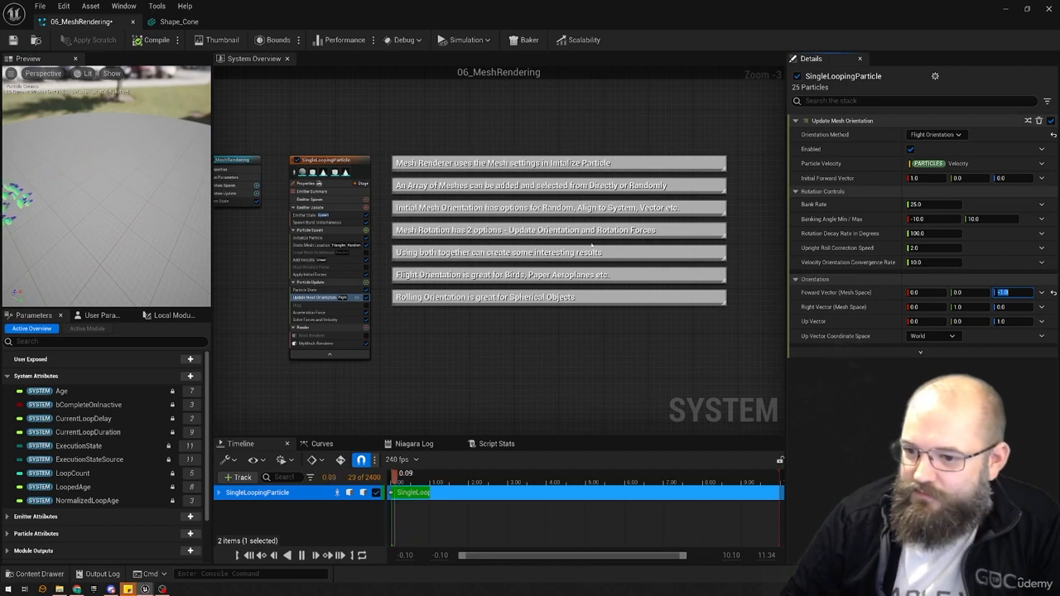
pyautogui.moveTo(94, 185); pyautogui.dragTo(178, 142)
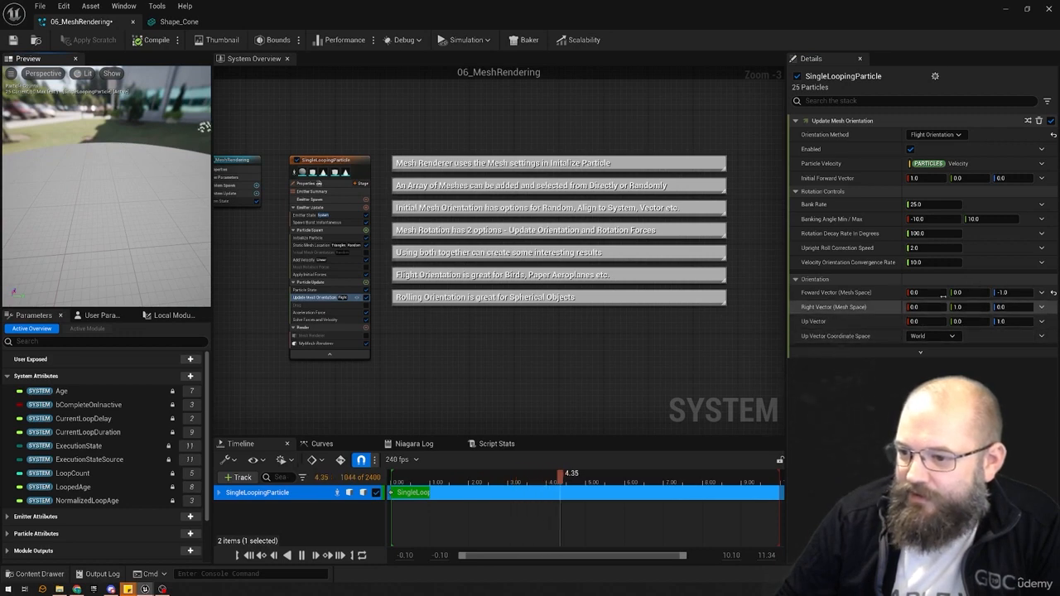
# - Try an Up Vector of 1, 0, 0 in Update Mesh Orientation and inspect the cones in the preview
pyautogui.write('0')
pyautogui.press('Tab')
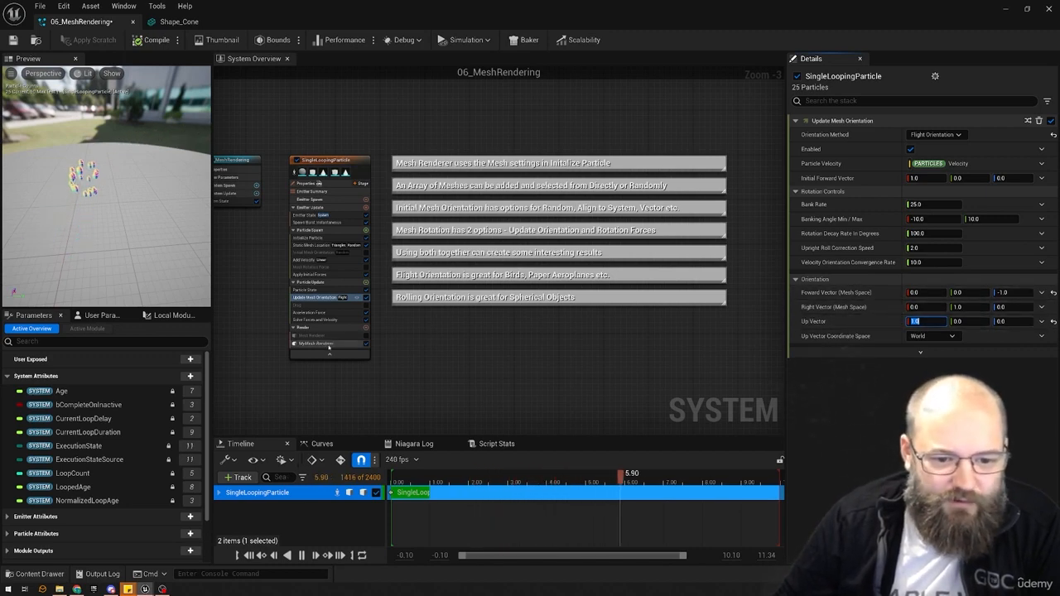
pyautogui.click(134, 188)
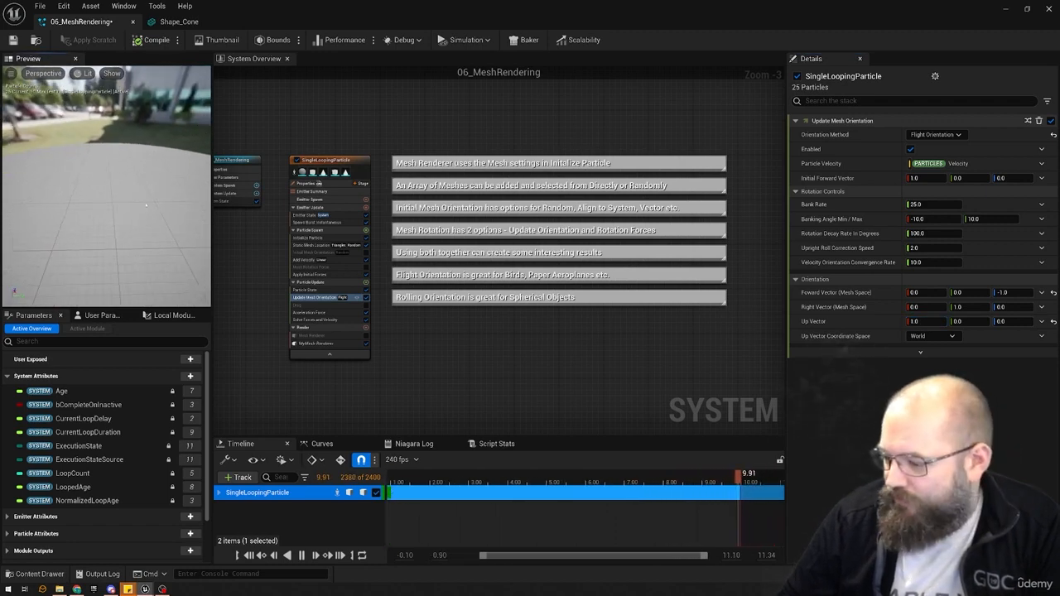
pyautogui.moveTo(128, 196); pyautogui.dragTo(113, 146)
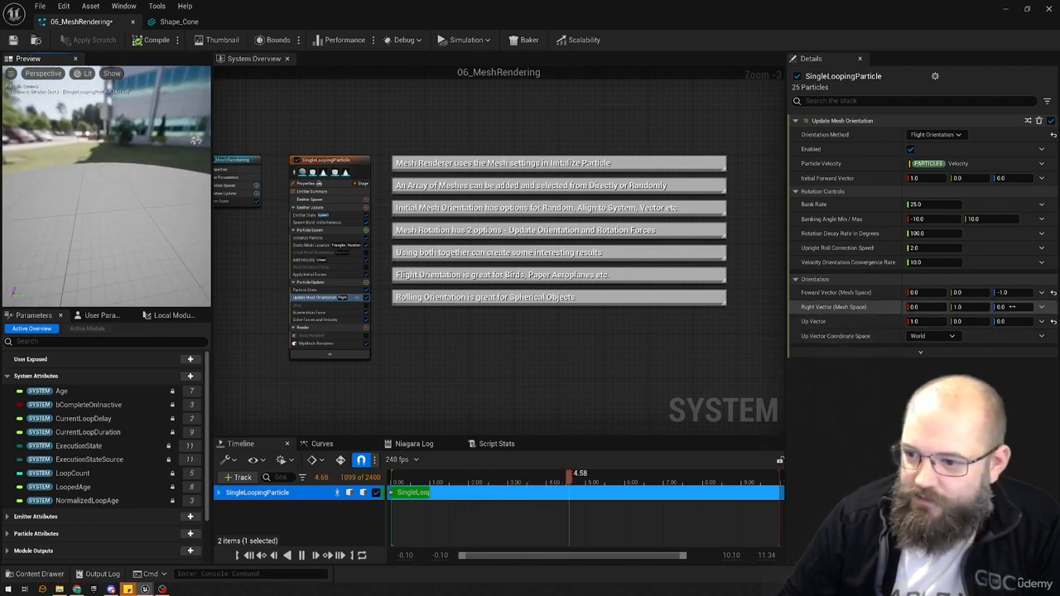
# - Try a Right Vector of 1, 0, 0 together with an Up Vector of 0, 1, 0 in Update Mesh Orientation
pyautogui.click(932, 307)
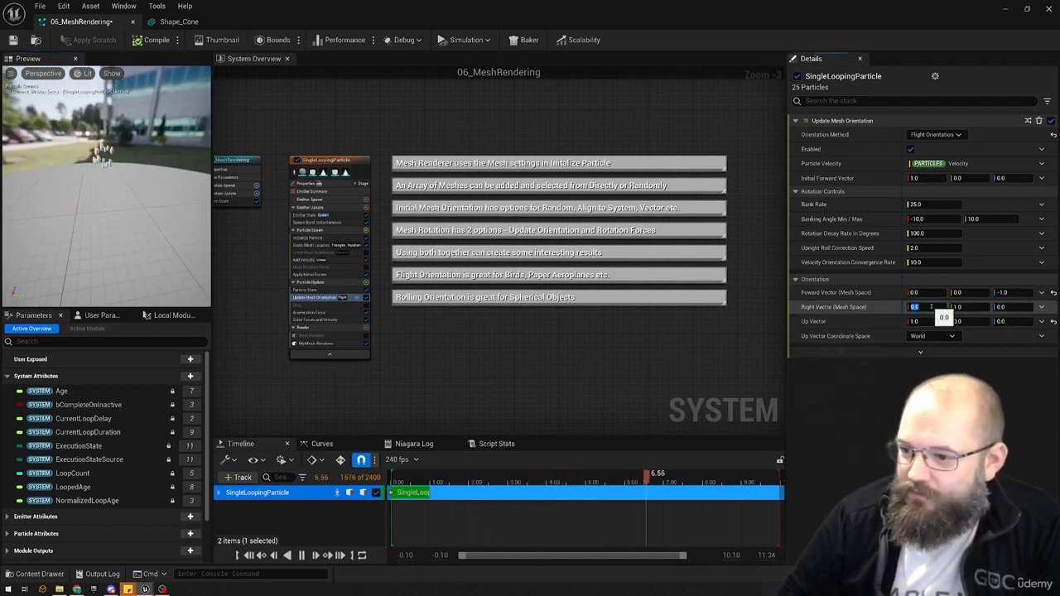
pyautogui.write('1')
pyautogui.press('Tab')
pyautogui.write('0')
pyautogui.press('Tab')
pyautogui.press('Tab')
pyautogui.write('0')
pyautogui.press('Tab')
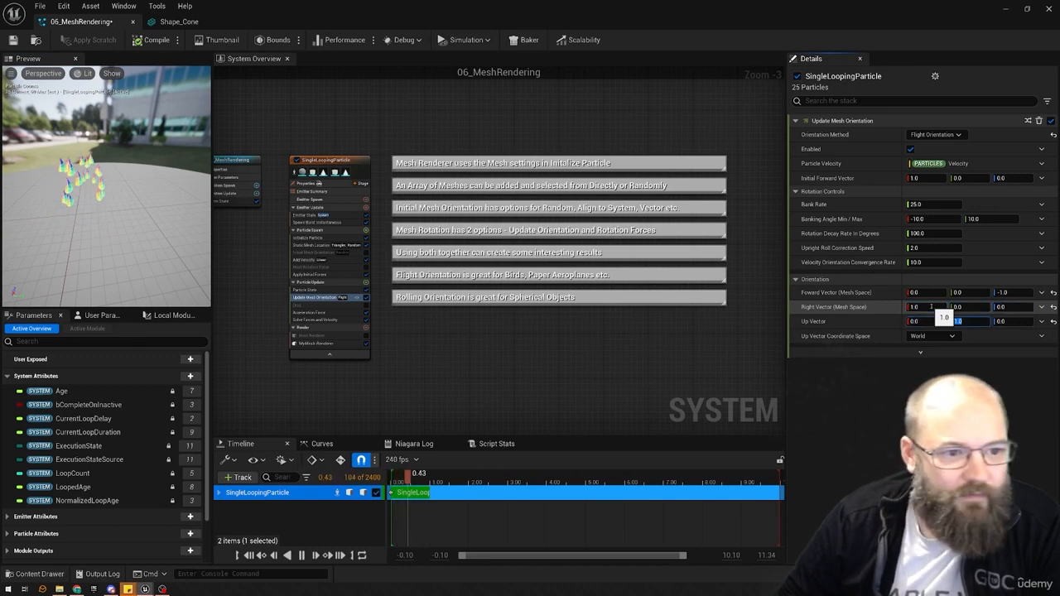
pyautogui.press('Return')
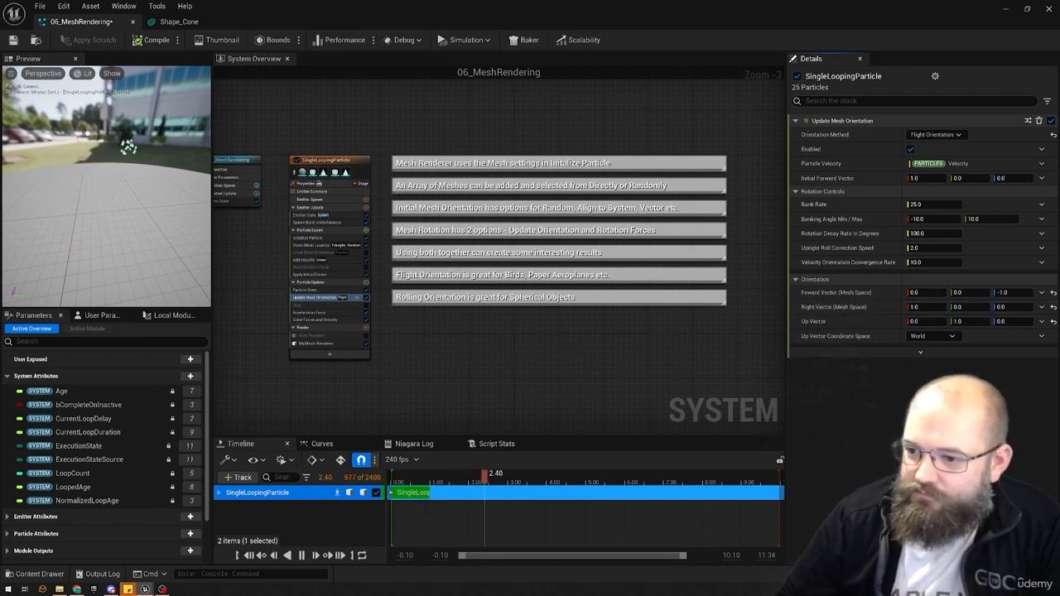
# - Restore the Up Vector to 0, 0, 1 and the Right Vector to 0, 1, 0 in Update Mesh Orientation
pyautogui.moveTo(849, 339)
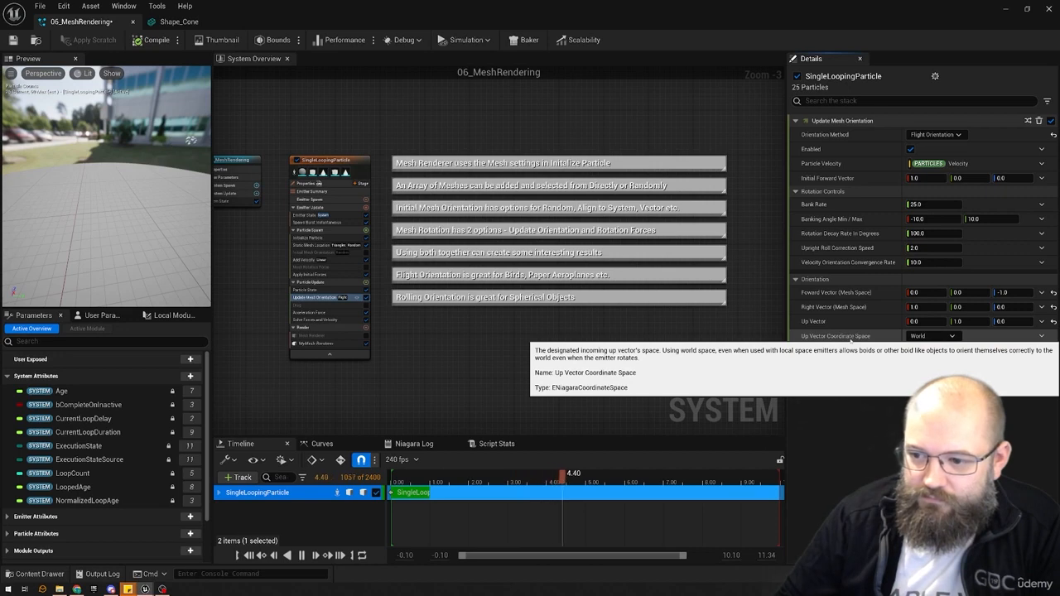
pyautogui.click(979, 321)
pyautogui.write('0')
pyautogui.press('Tab')
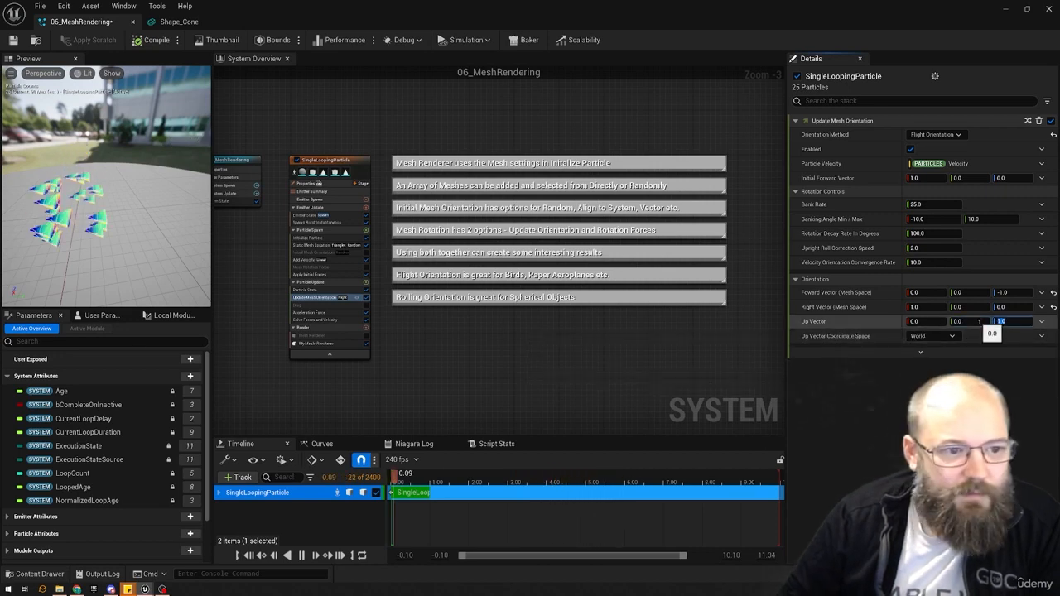
pyautogui.press('Tab')
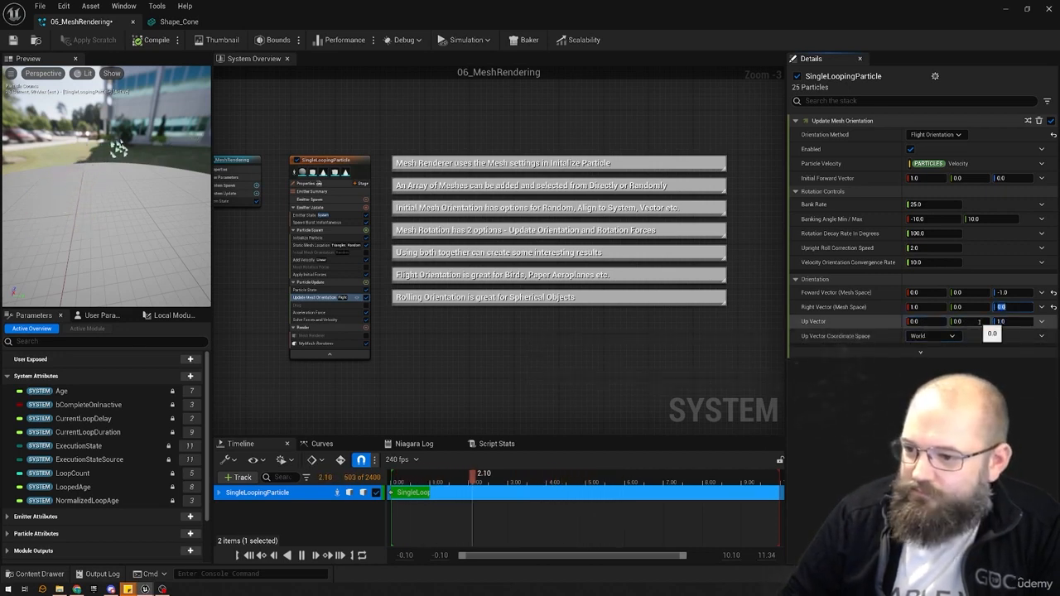
pyautogui.write('0')
pyautogui.press('Tab')
pyautogui.write('1')
pyautogui.press('Tab')
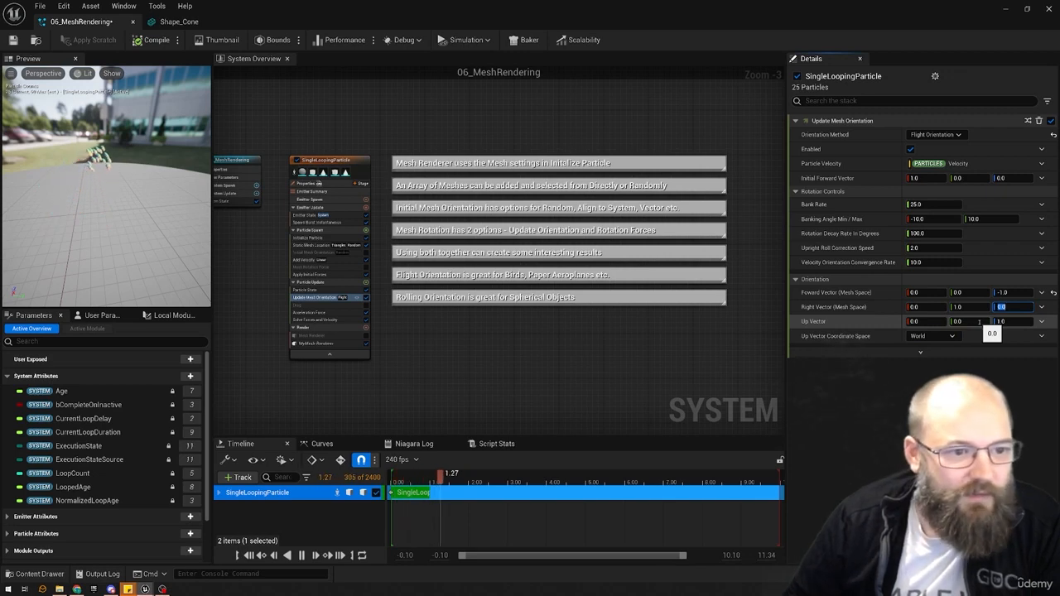
pyautogui.click(671, 346)
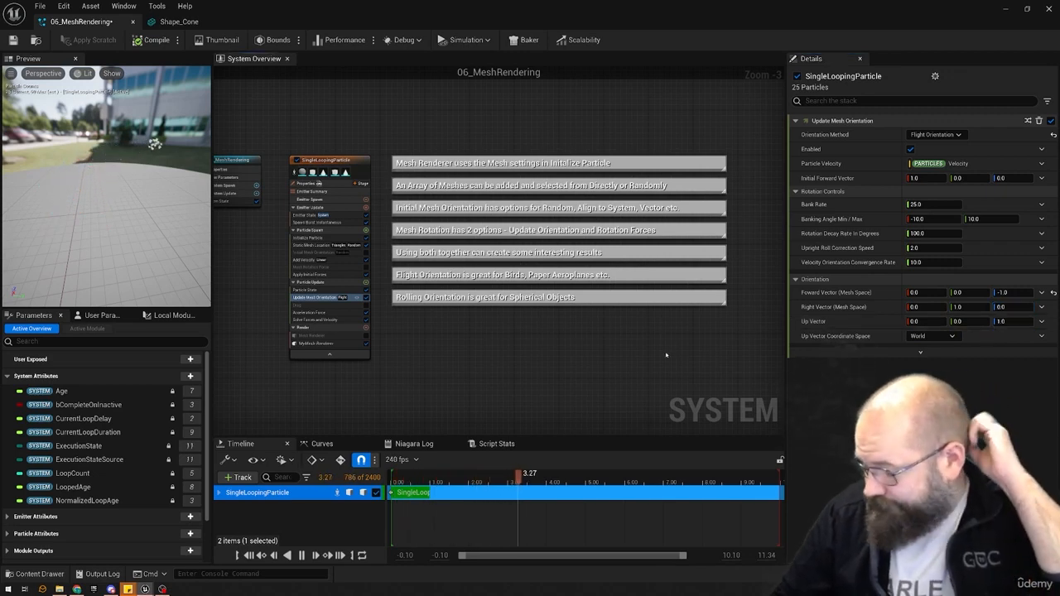
# - Review the cone mesh settings in MyMesh Renderer and inspect the cones' flight in the preview
pyautogui.click(136, 185)
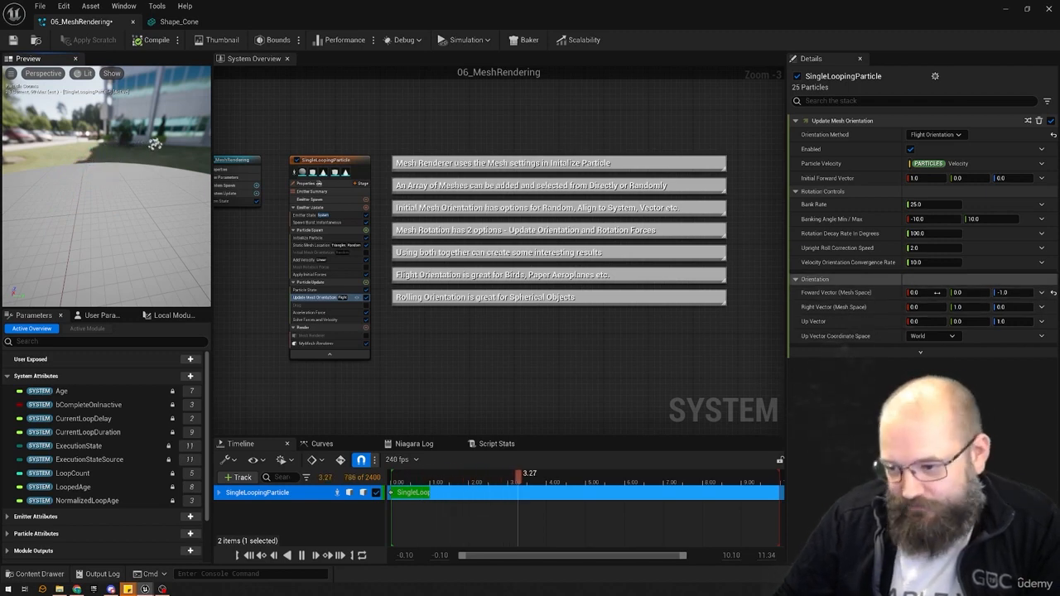
pyautogui.click(330, 343)
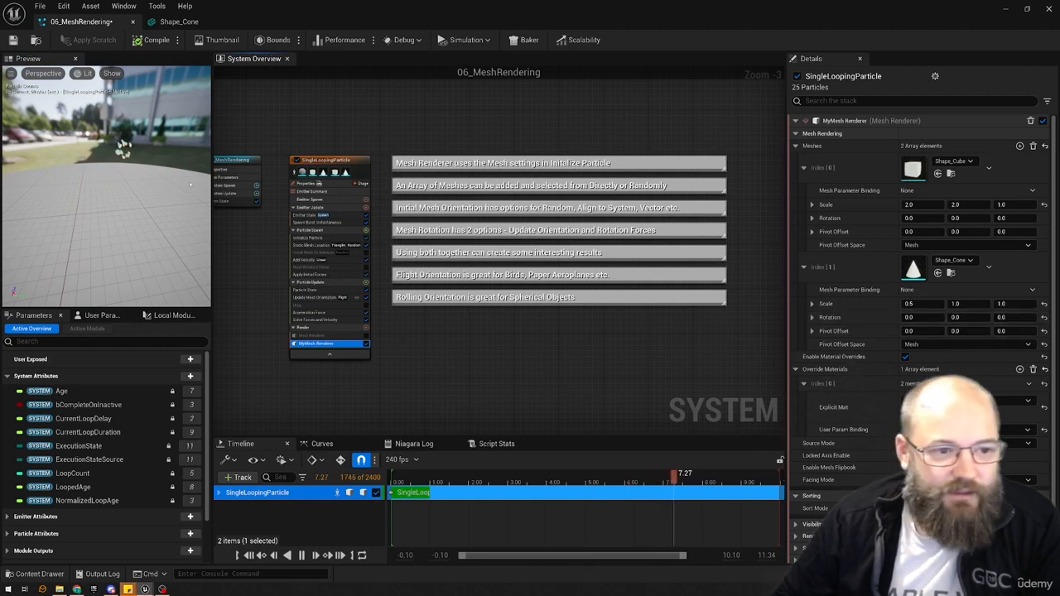
pyautogui.moveTo(138, 146); pyautogui.dragTo(139, 192)
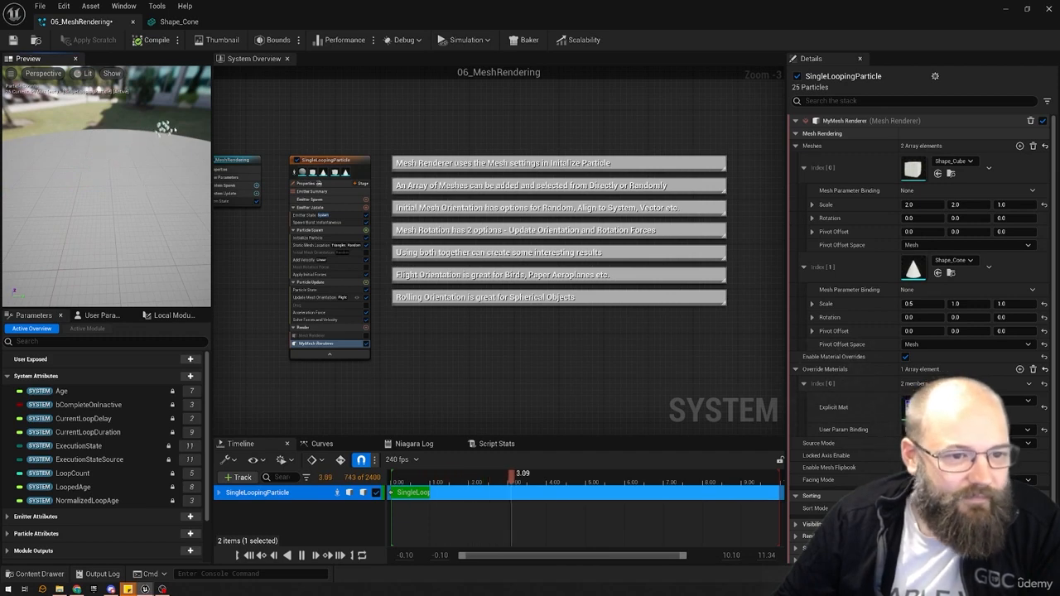
# - Disable and re-enable Flight Orientation in Update Mesh Orientation to compare how the cones fly
pyautogui.click(319, 296)
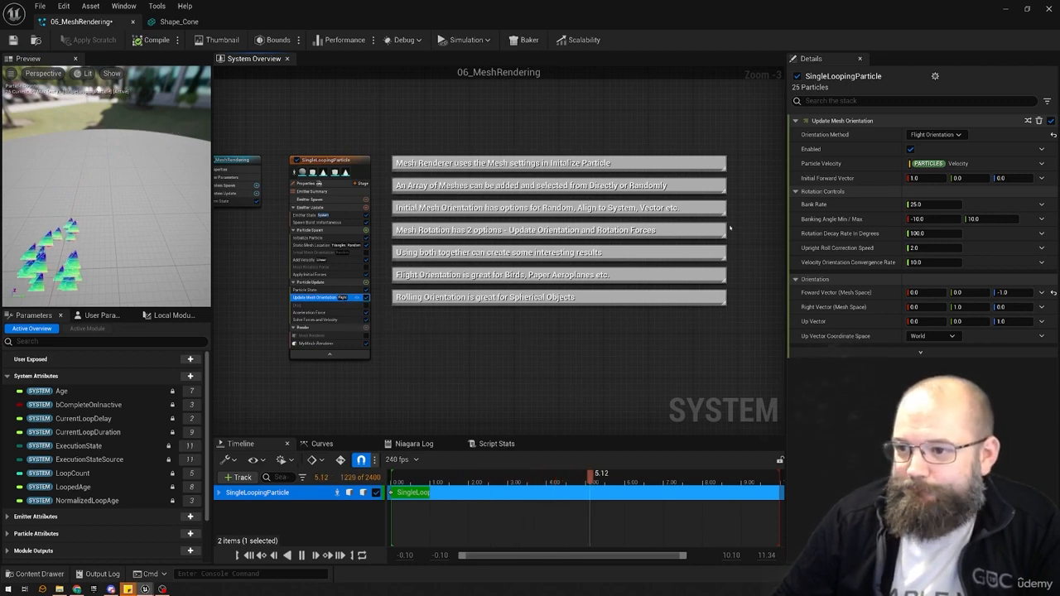
pyautogui.click(910, 149)
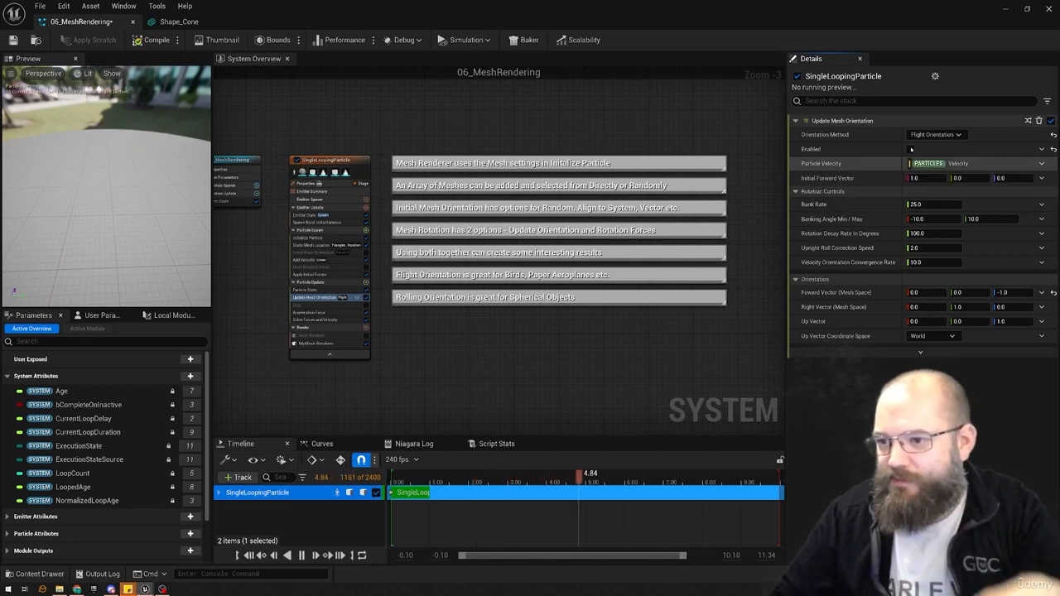
pyautogui.click(910, 149)
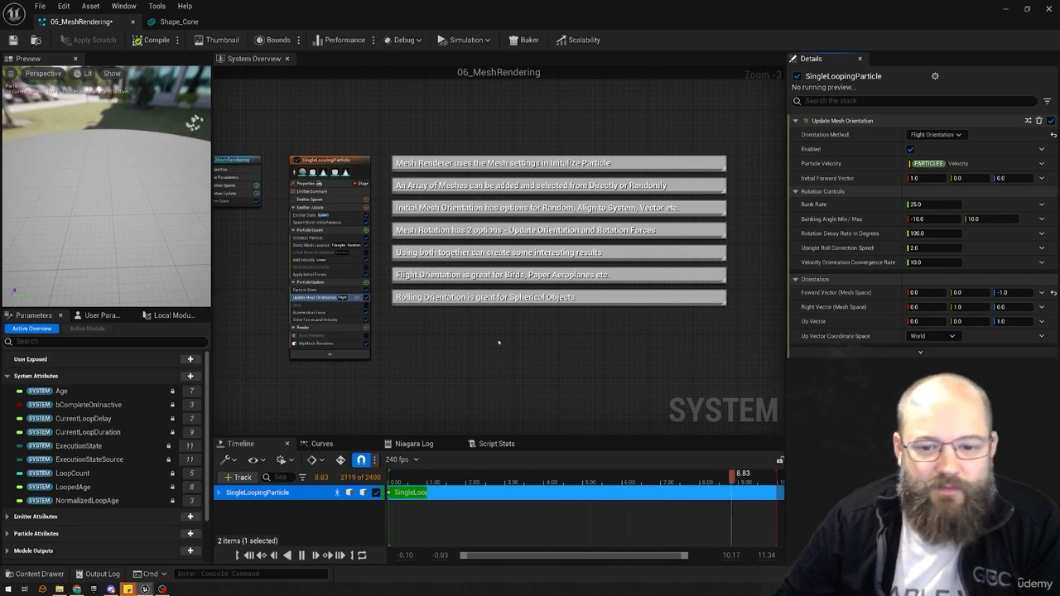
# - Switch the Update Mesh Orientation method to Rolling and highlight the comment about Rolling Orientation suiting spherical objects
pyautogui.moveTo(602, 337); pyautogui.dragTo(497, 301)
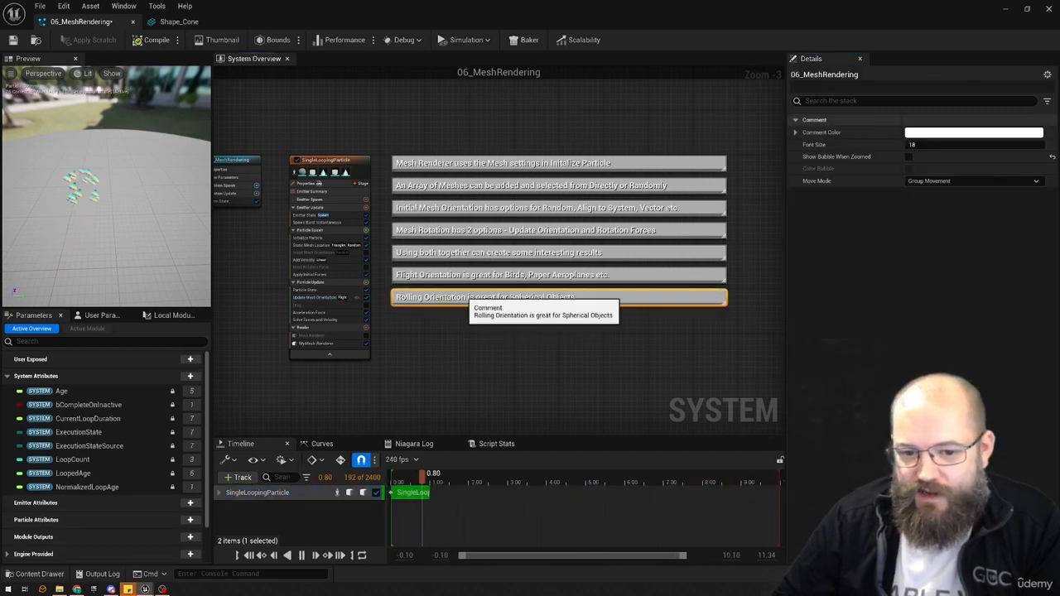
pyautogui.click(477, 346)
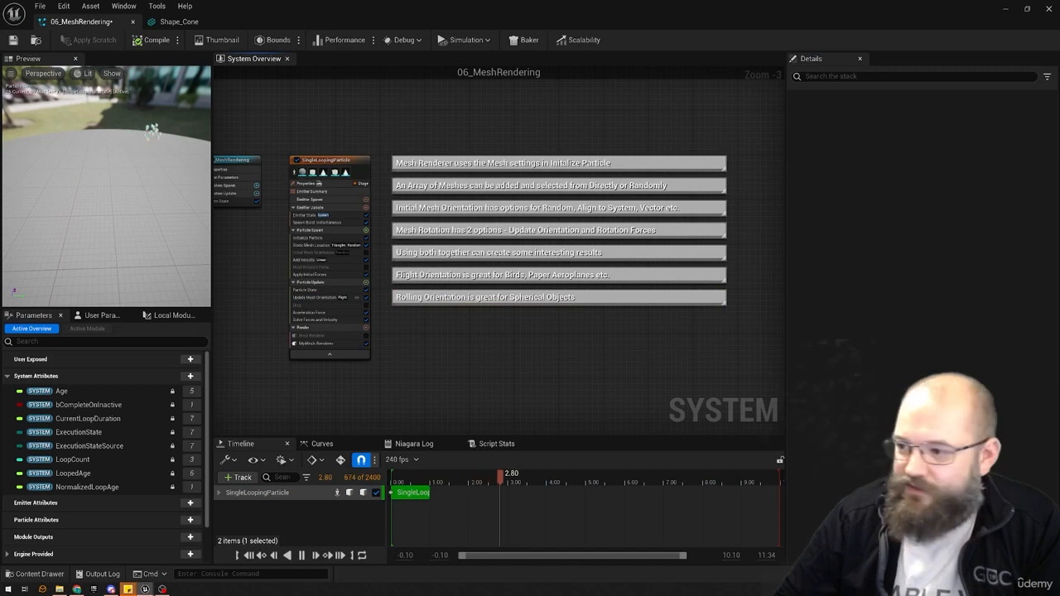
pyautogui.click(318, 296)
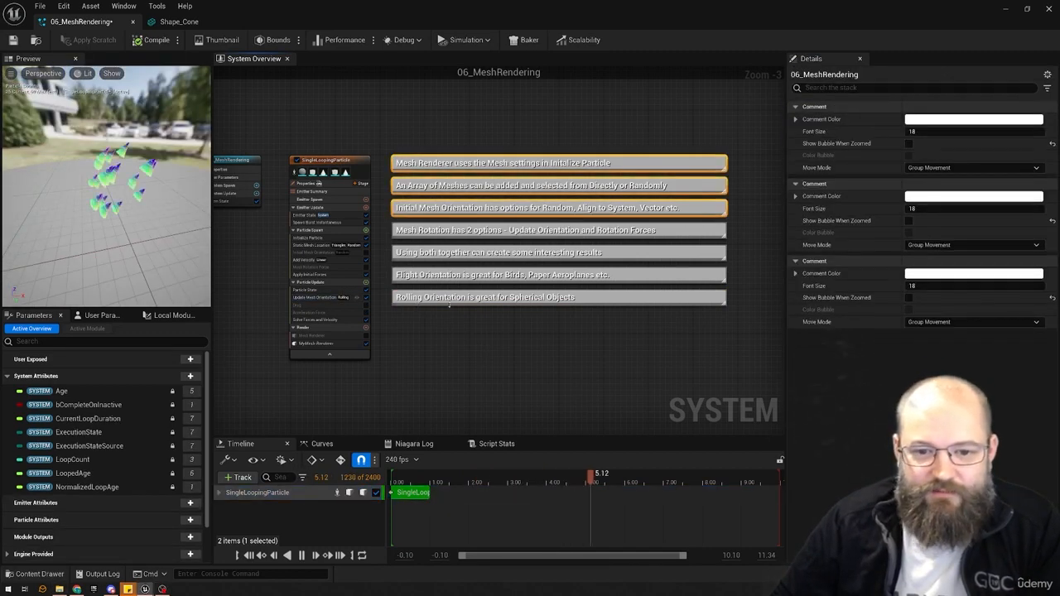
pyautogui.click(507, 382)
pyautogui.moveTo(478, 348); pyautogui.dragTo(626, 298)
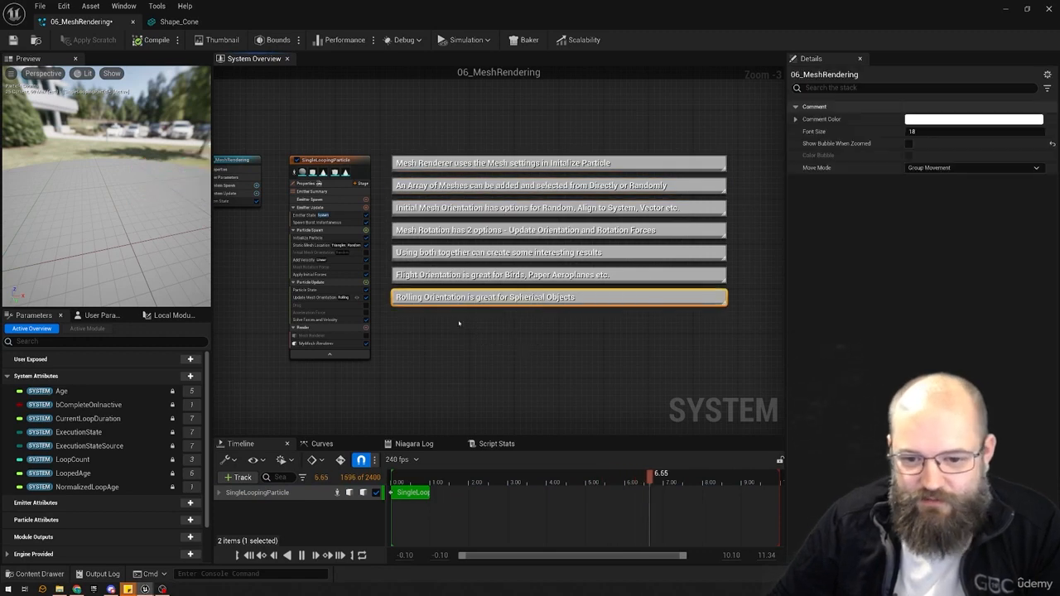
pyautogui.click(462, 327)
# - Replace the Shape_Cone mesh in MyMesh Renderer with the Sphere mesh
pyautogui.click(332, 343)
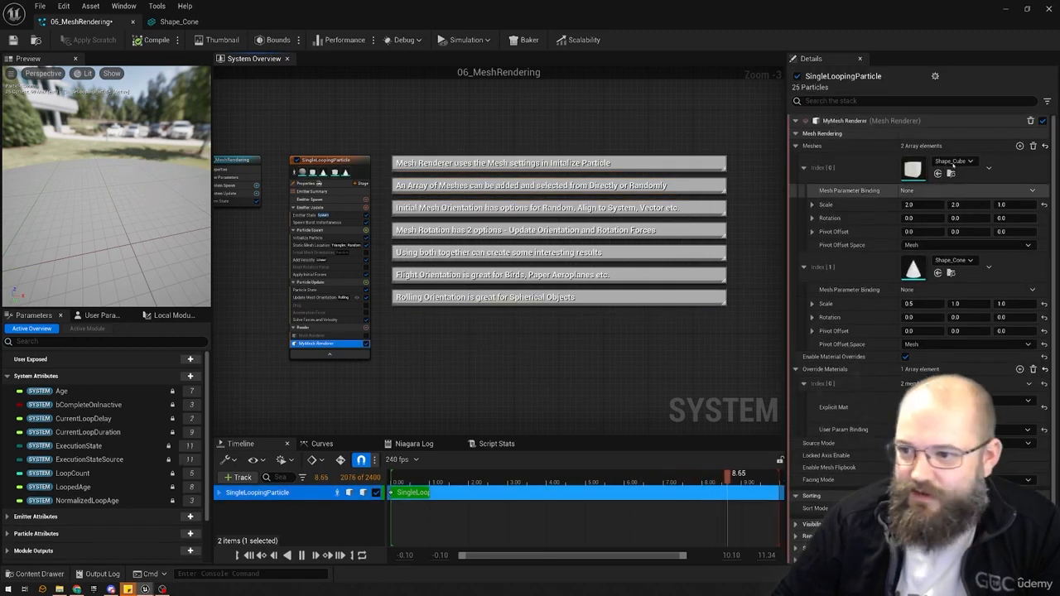
pyautogui.click(958, 260)
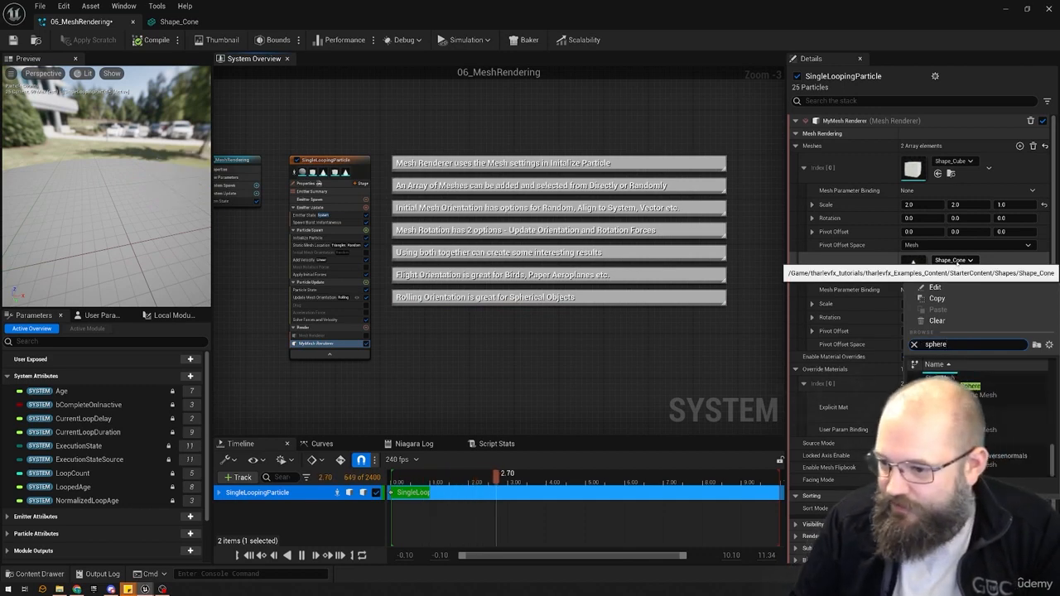
pyautogui.click(993, 438)
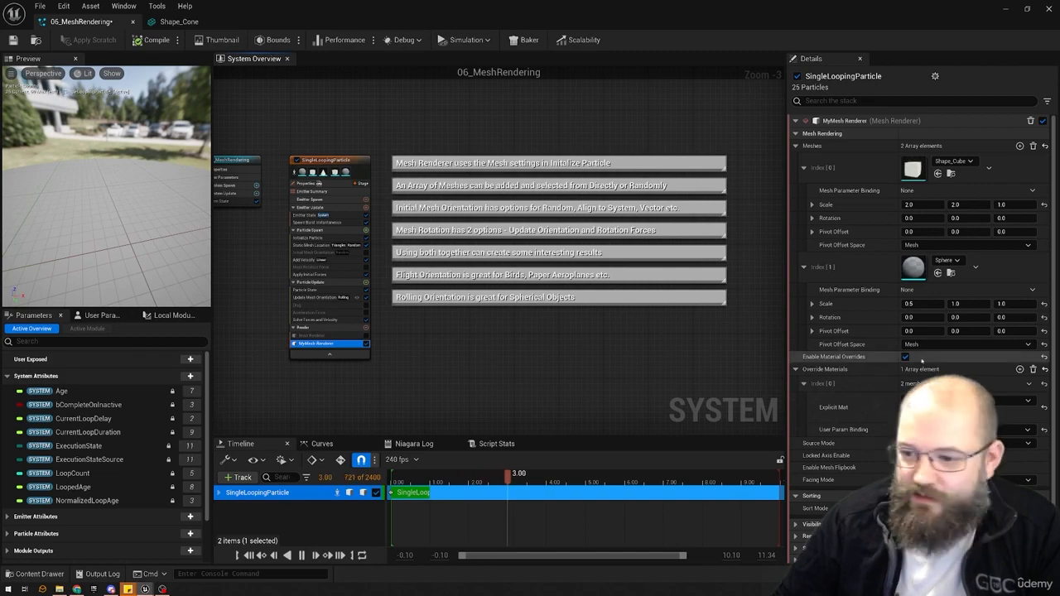
# - Inspect the Sphere static mesh asset from another angle and return to the 06_MeshRendering system
pyautogui.click(828, 267)
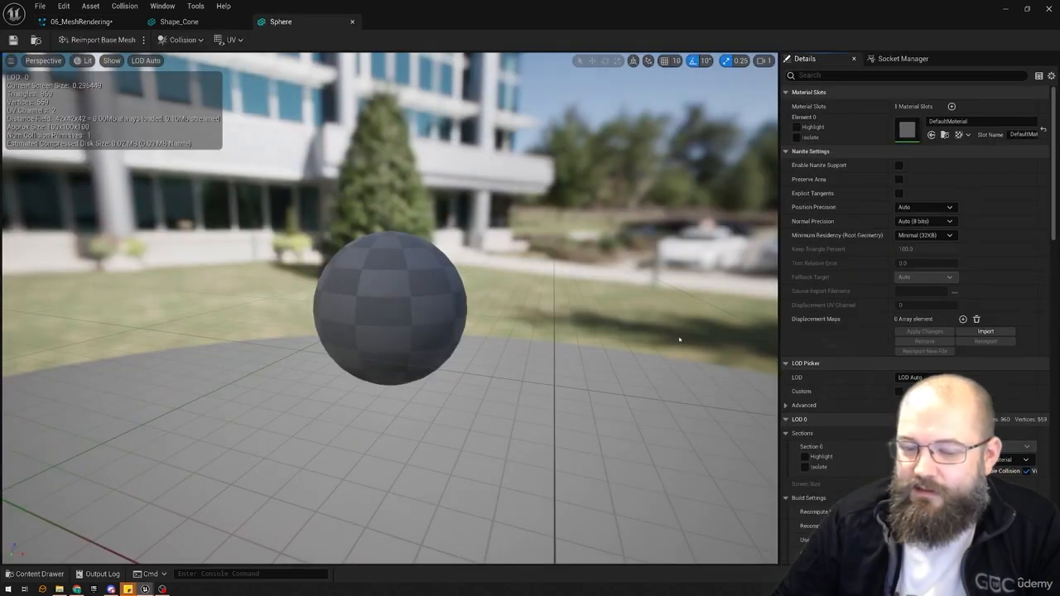
pyautogui.moveTo(352, 302); pyautogui.dragTo(367, 272)
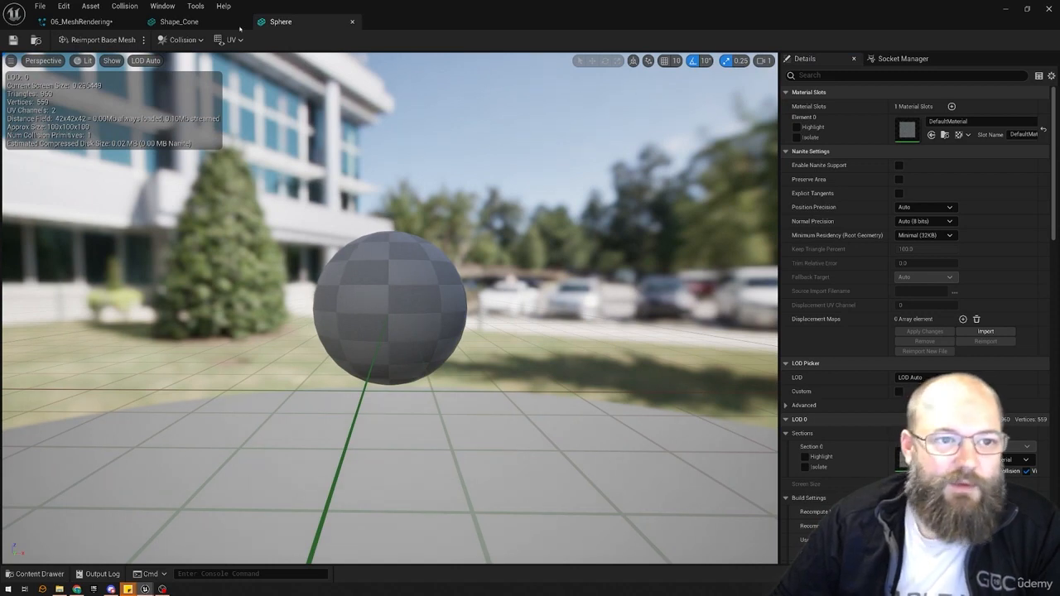
pyautogui.click(190, 23)
pyautogui.click(81, 22)
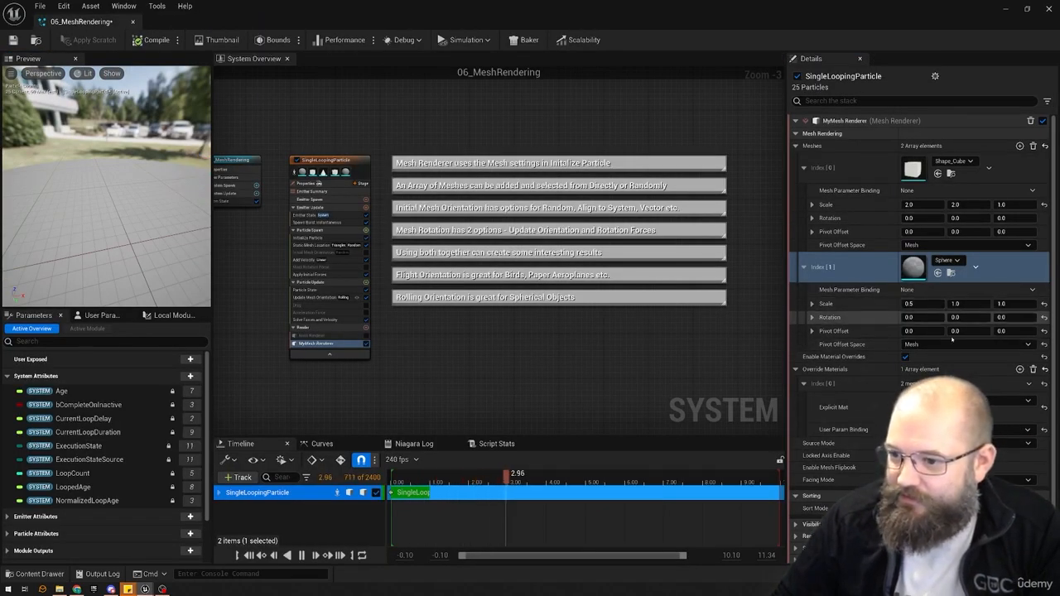
# - Set the X scale of the Sphere mesh in MyMesh Renderer to 1.0
pyautogui.click(910, 304)
pyautogui.write('1')
pyautogui.press('Tab')
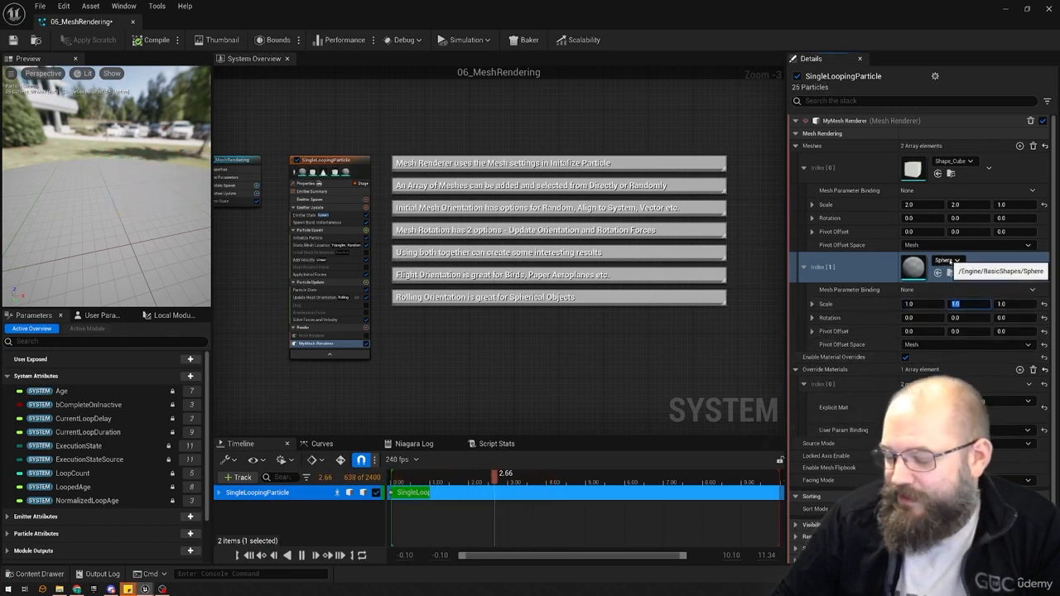
# - Search the meshes available for the second mesh entry for "shape sphere" and "shape_", keeping the Sphere mesh
pyautogui.click(948, 260)
pyautogui.write('shaspe')
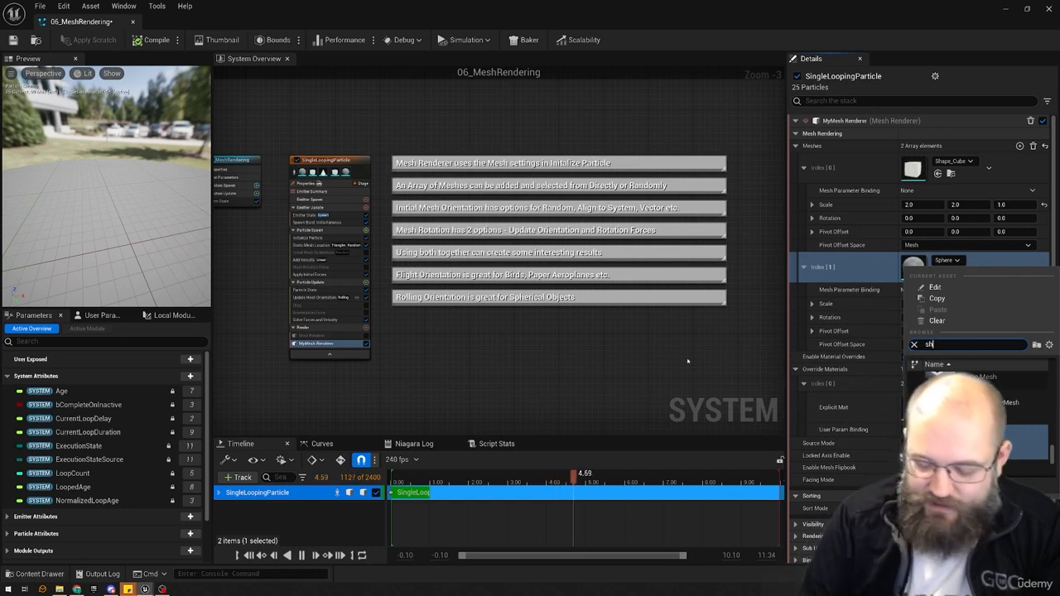
pyautogui.press('BackSpace')
pyautogui.write('pe sphere')
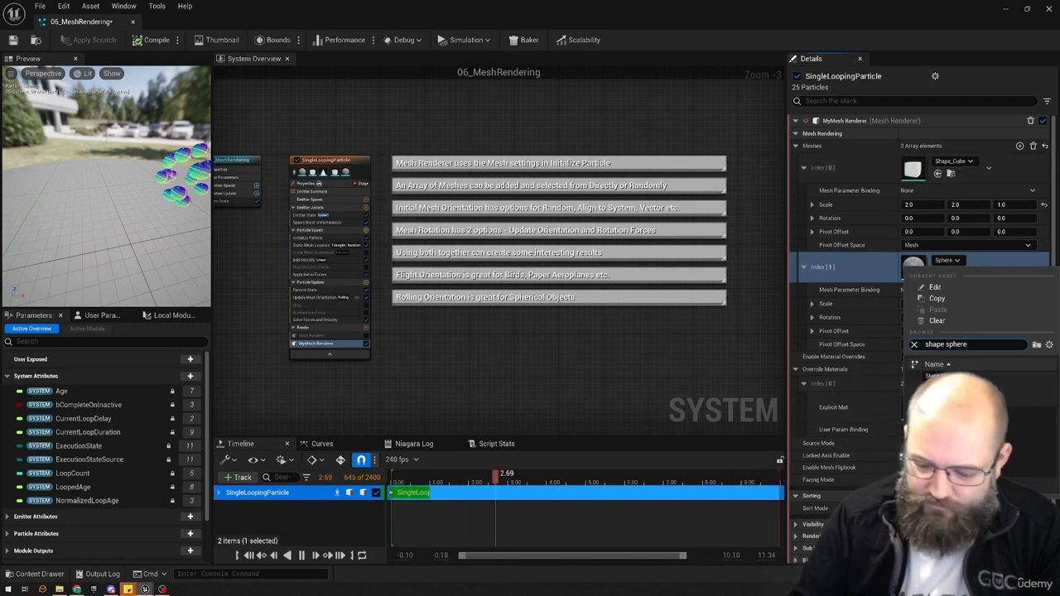
pyautogui.press('BackSpace')
pyautogui.press('BackSpace')
pyautogui.press('BackSpace')
pyautogui.press('BackSpace')
pyautogui.press('BackSpace')
pyautogui.press('BackSpace')
pyautogui.press('BackSpace')
pyautogui.write('_')
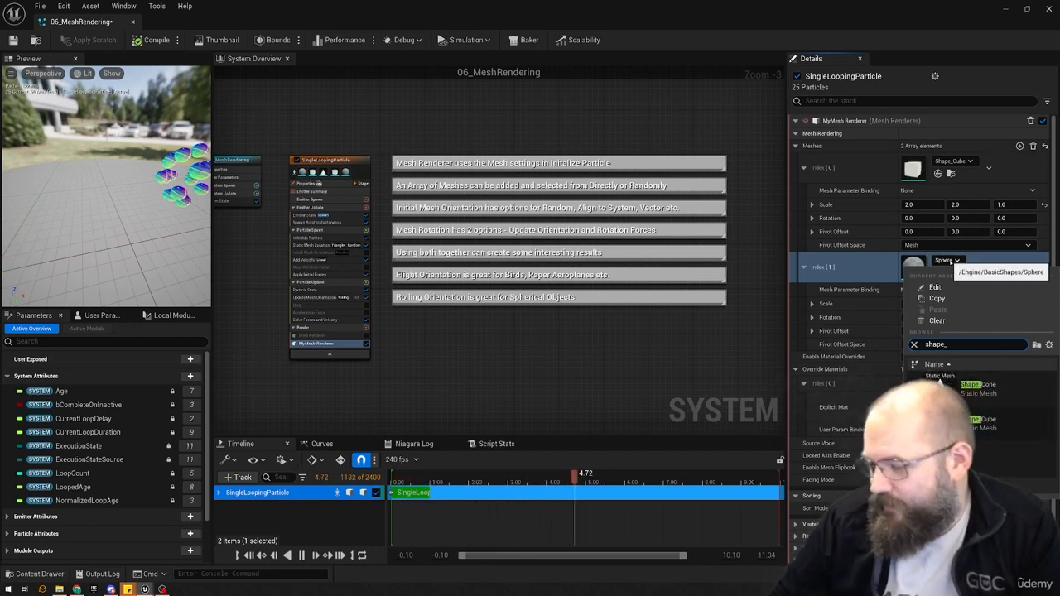
pyautogui.click(978, 266)
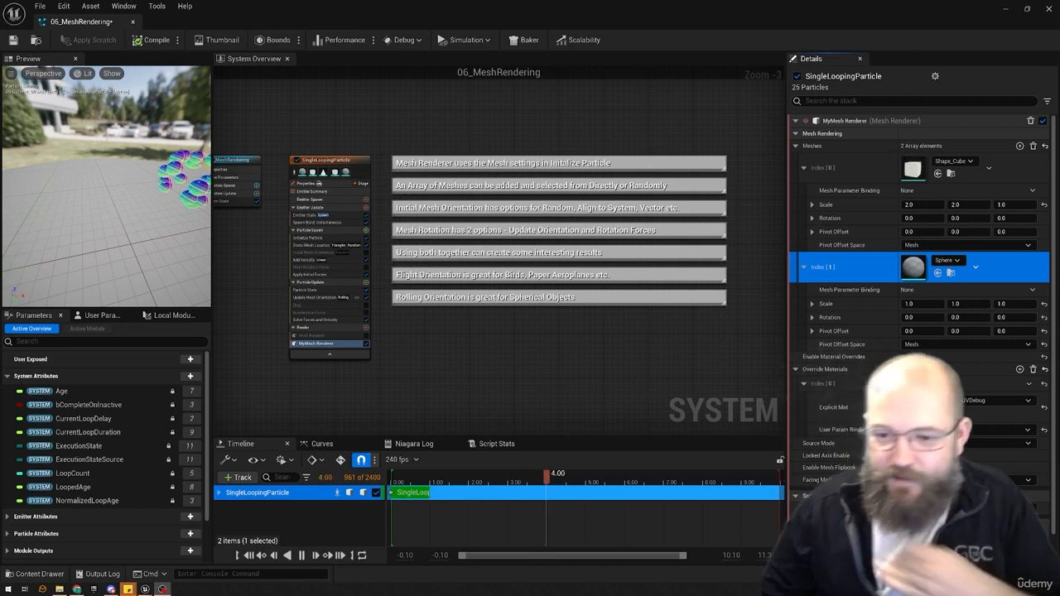
# - Replay the sphere particles in the preview from different angles and show the Update Mesh Orientation module's rolling settings
pyautogui.click(461, 135)
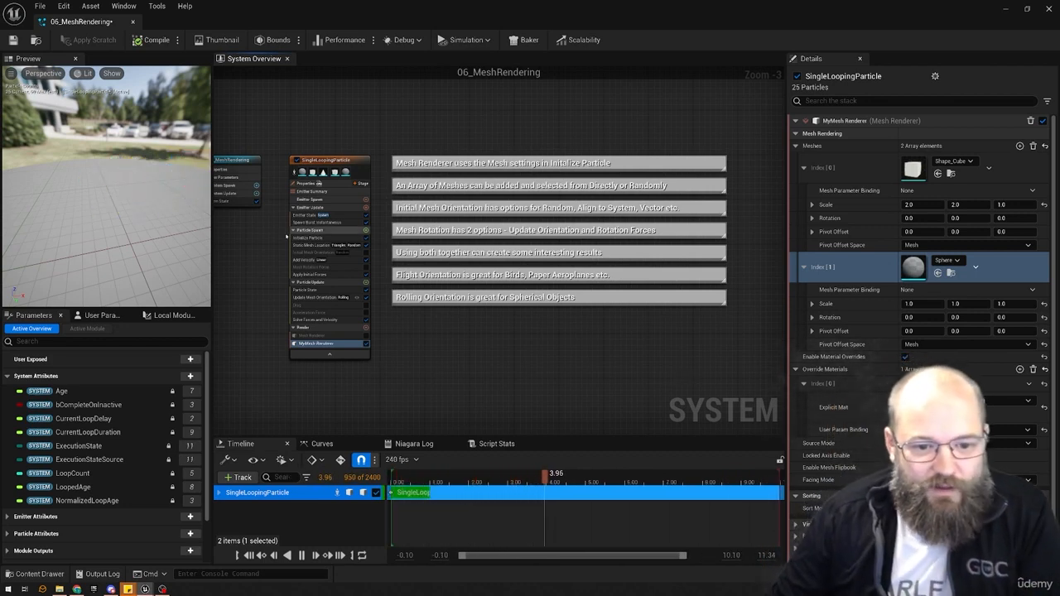
pyautogui.press('space')
pyautogui.moveTo(176, 149); pyautogui.dragTo(207, 149, button='right')
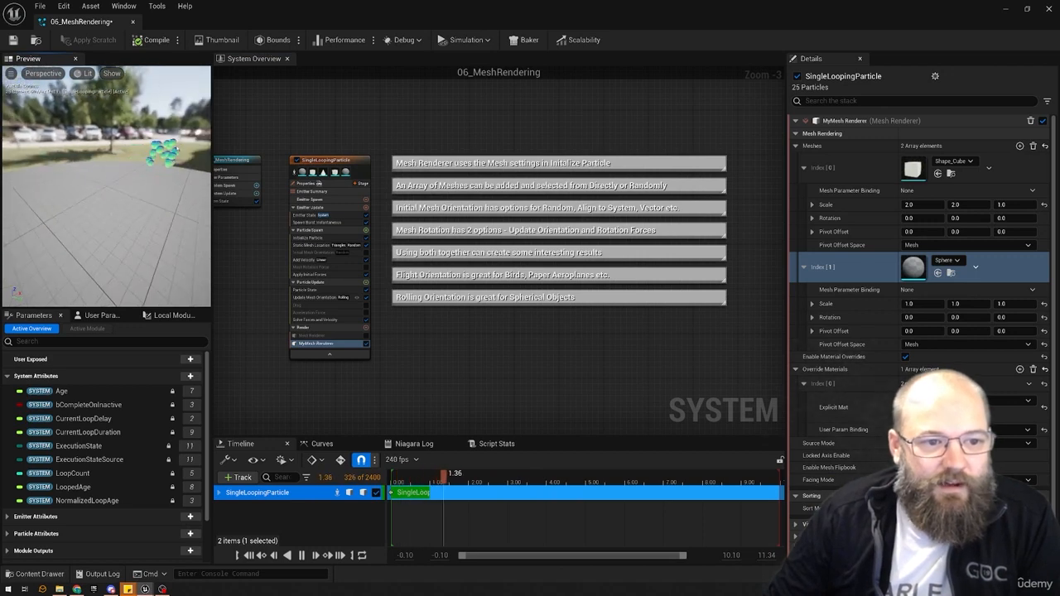
pyautogui.press('space')
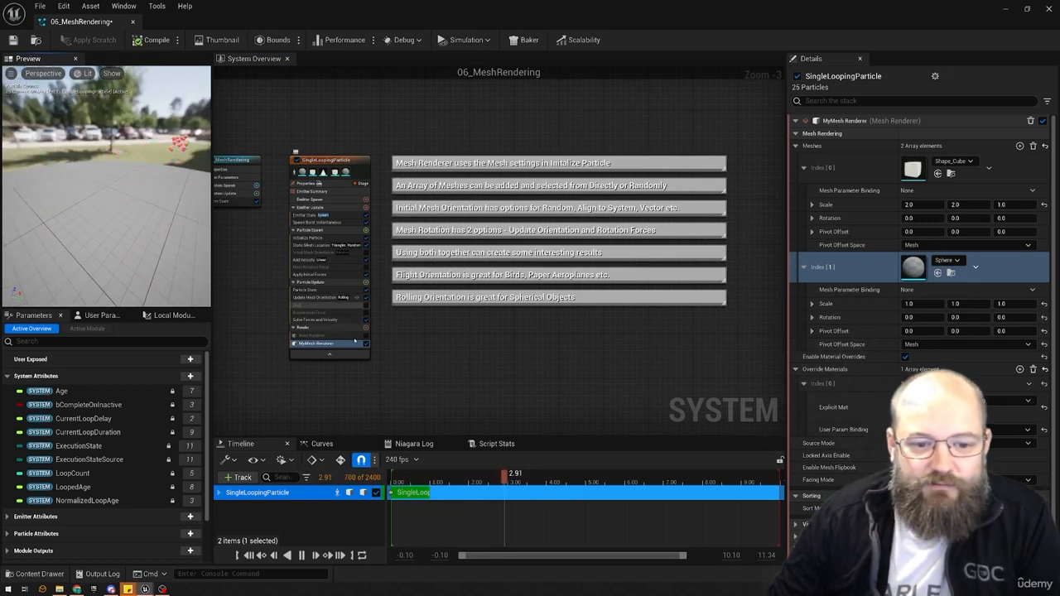
pyautogui.click(324, 296)
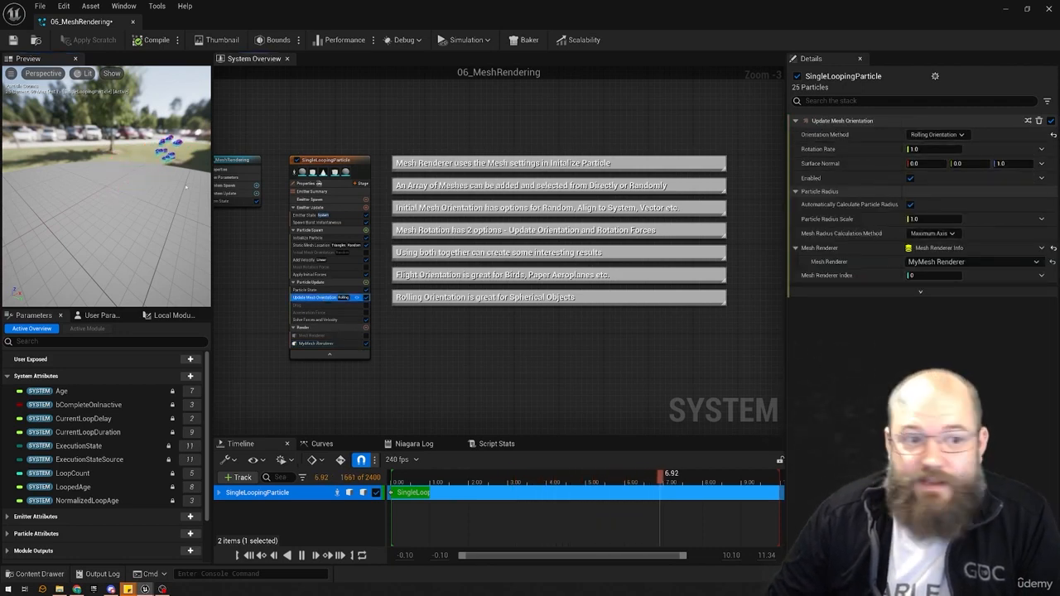
pyautogui.moveTo(187, 188); pyautogui.dragTo(133, 198)
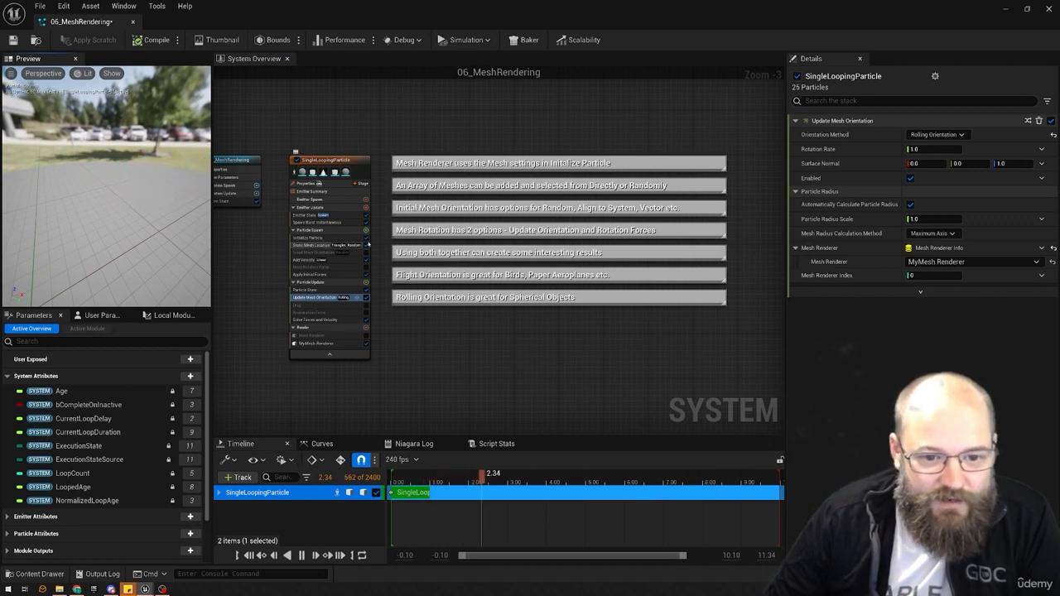
# - Disable the Static Mesh Location module and set the Spawn Burst Instantaneous Spawn Count to 1
pyautogui.click(367, 245)
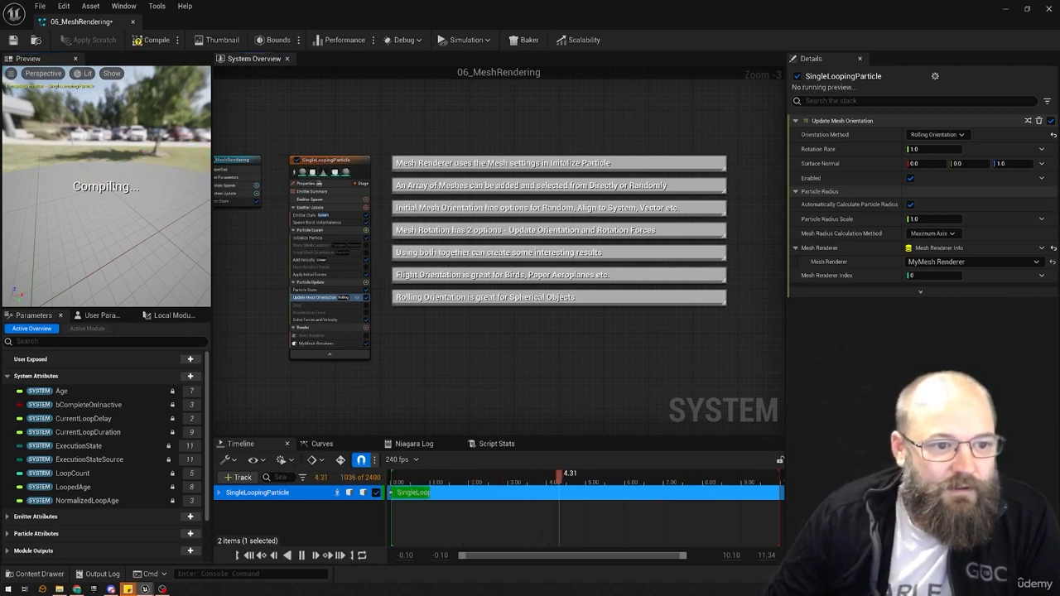
pyautogui.click(314, 222)
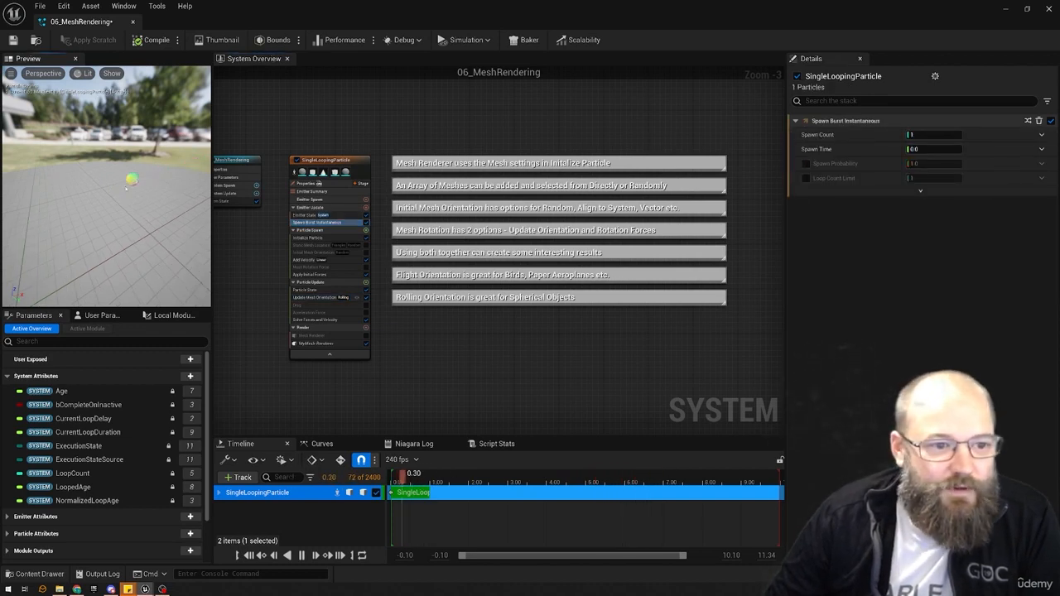
pyautogui.moveTo(124, 191); pyautogui.dragTo(105, 205)
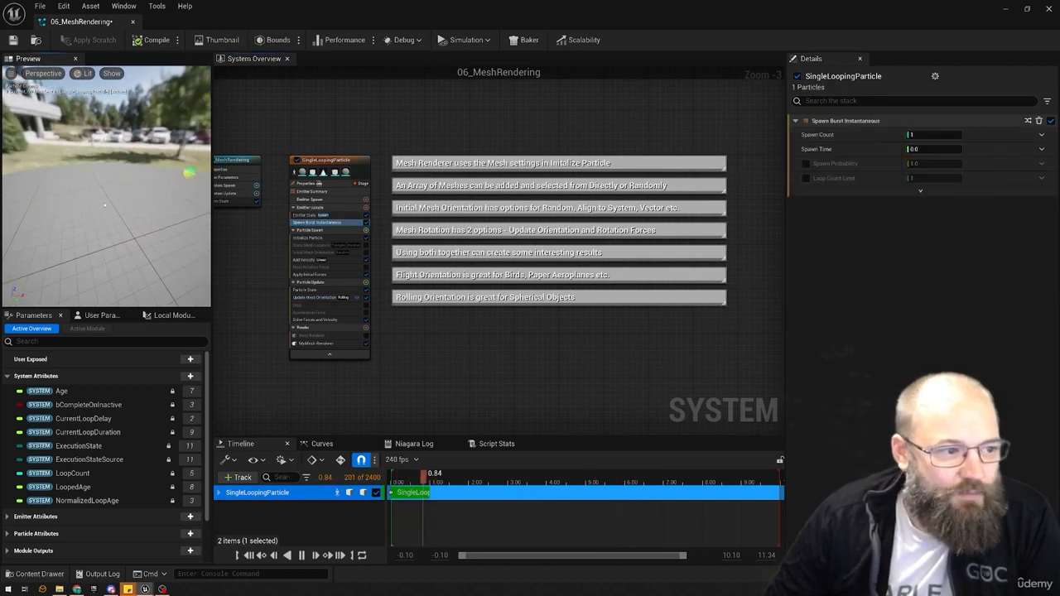
# - Switch to the 02_ModuleBreakdowns level and snap the 06_MeshRendering actor down to the floor
pyautogui.doubleClick(582, 18)
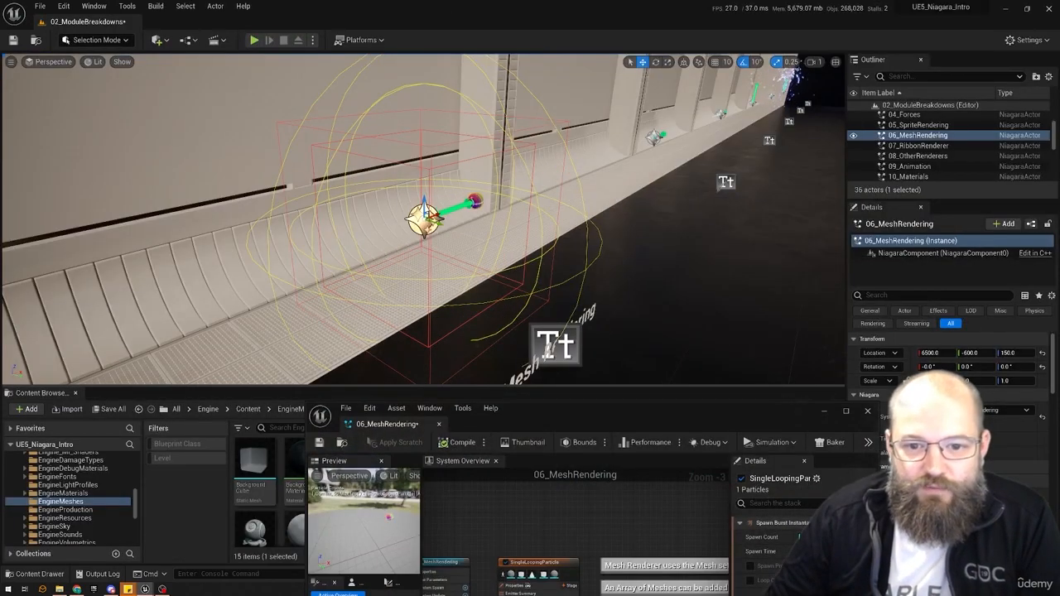
pyautogui.press('g')
pyautogui.keyDown('alt'); pyautogui.moveTo(497, 240); pyautogui.dragTo(389, 240); pyautogui.keyUp('alt')
pyautogui.press('f')
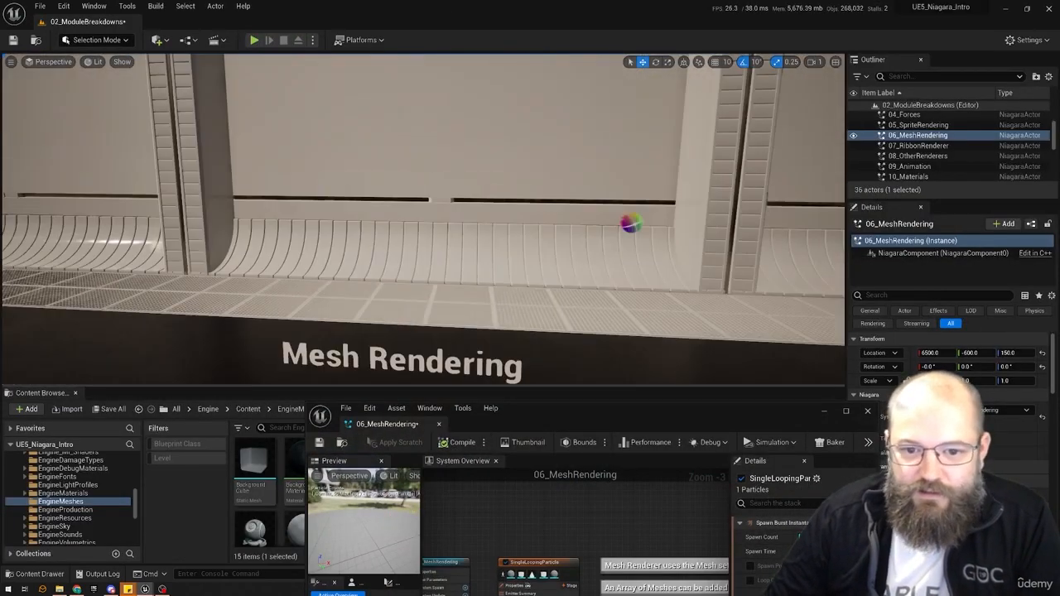
pyautogui.press('g')
pyautogui.press('End')
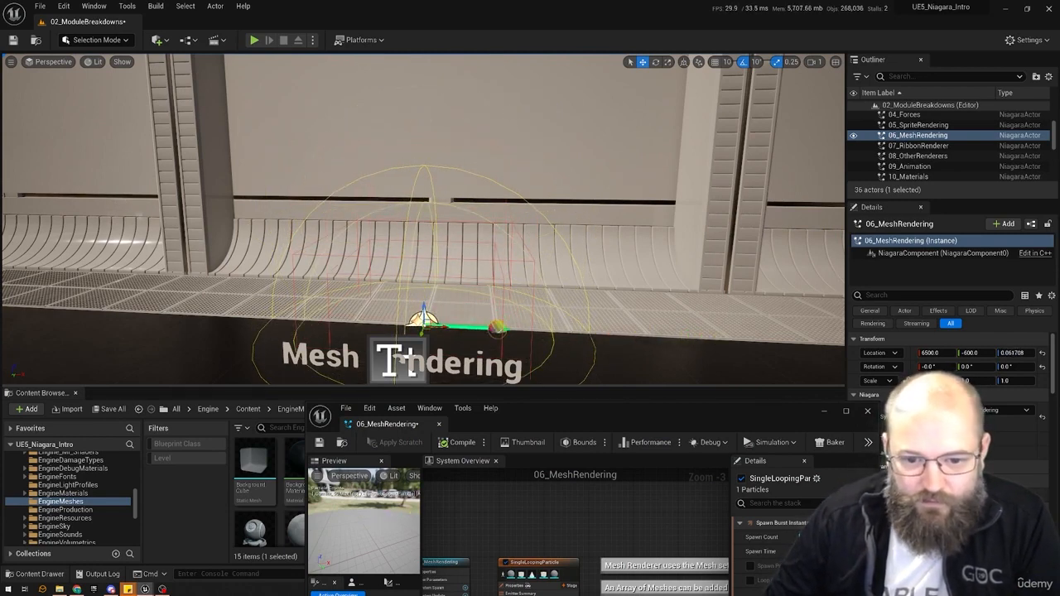
# - Raise the 06_MeshRendering actor to a Z location of about 15.3, deselect it and hide the editor icons in the viewport
pyautogui.moveTo(484, 284); pyautogui.dragTo(530, 261, button='right')
pyautogui.moveTo(306, 250)
pyautogui.mouseDown()
pyautogui.moveTo(307, 224)
pyautogui.moveTo(306, 257)
pyautogui.mouseUp()
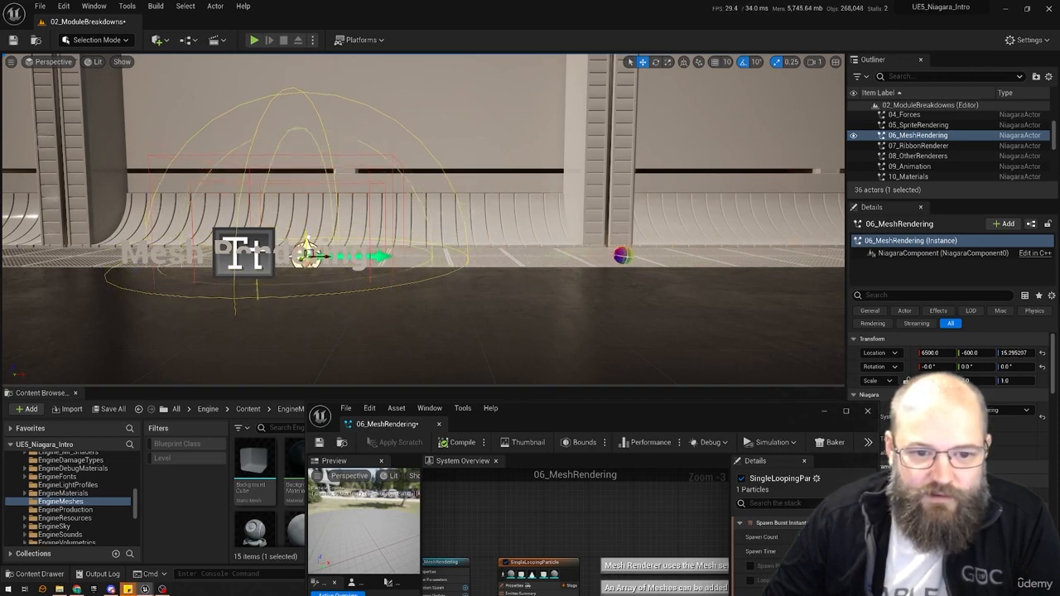
pyautogui.click(470, 312)
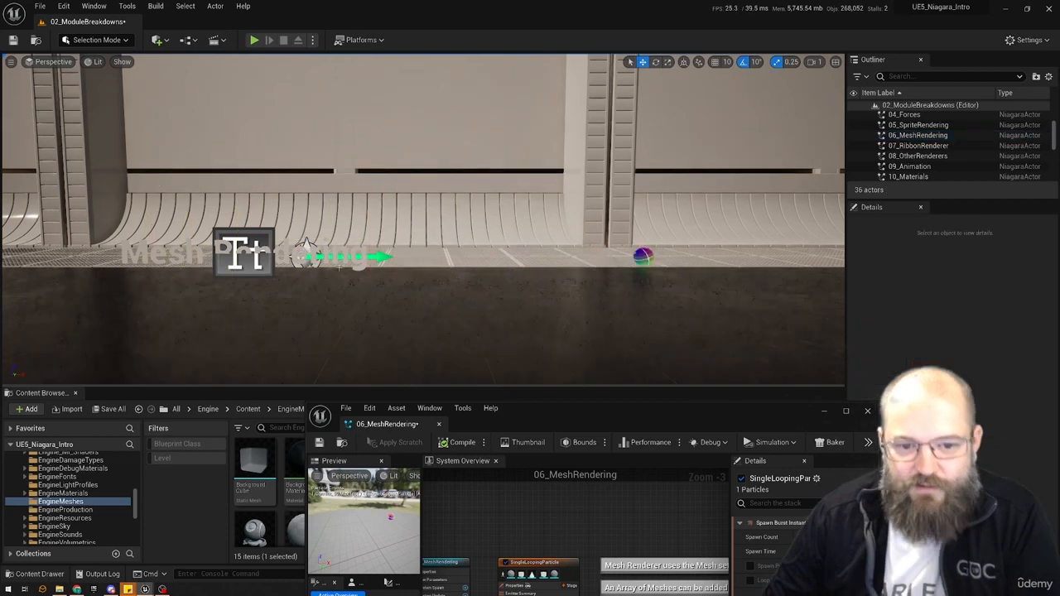
pyautogui.press('g')
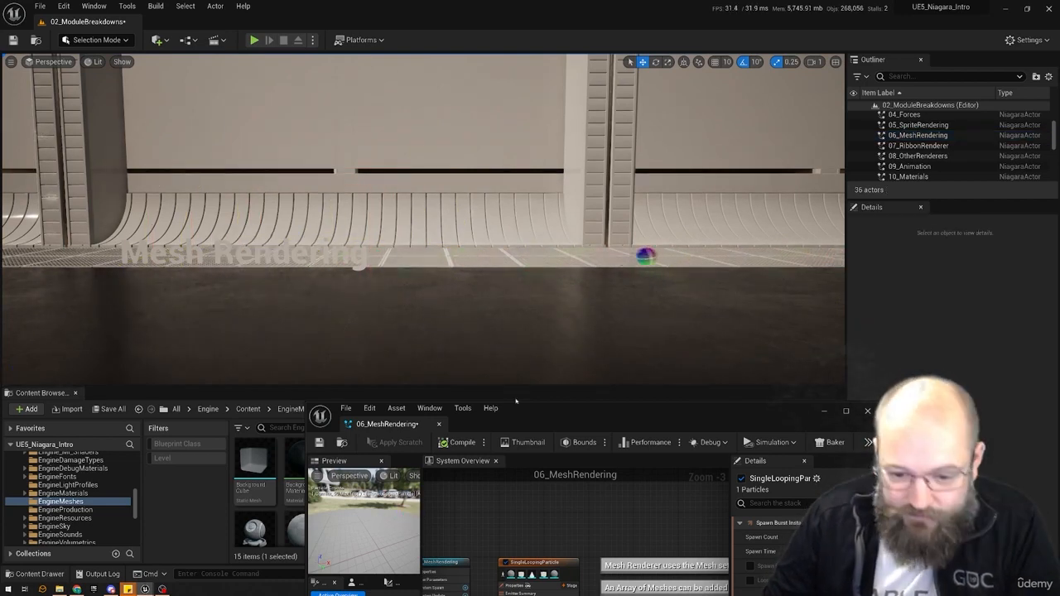
# - Return to the full-size Niagara editor and review Rotation Rate and Particle Radius Scale in Update Mesh Orientation
pyautogui.moveTo(544, 413); pyautogui.dragTo(436, 161)
pyautogui.doubleClick(437, 160)
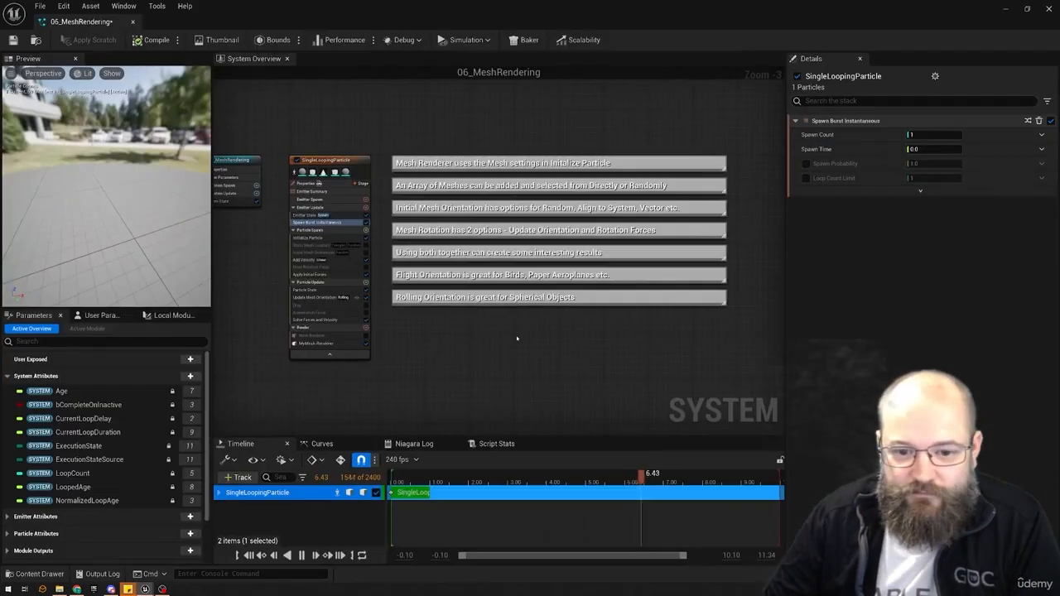
pyautogui.click(347, 280)
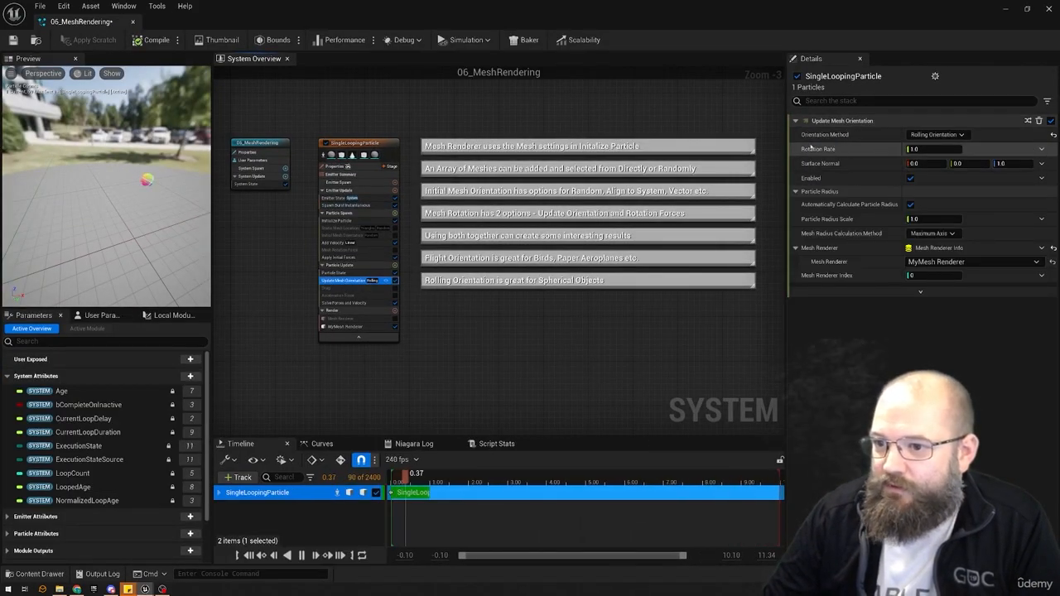
pyautogui.click(930, 149)
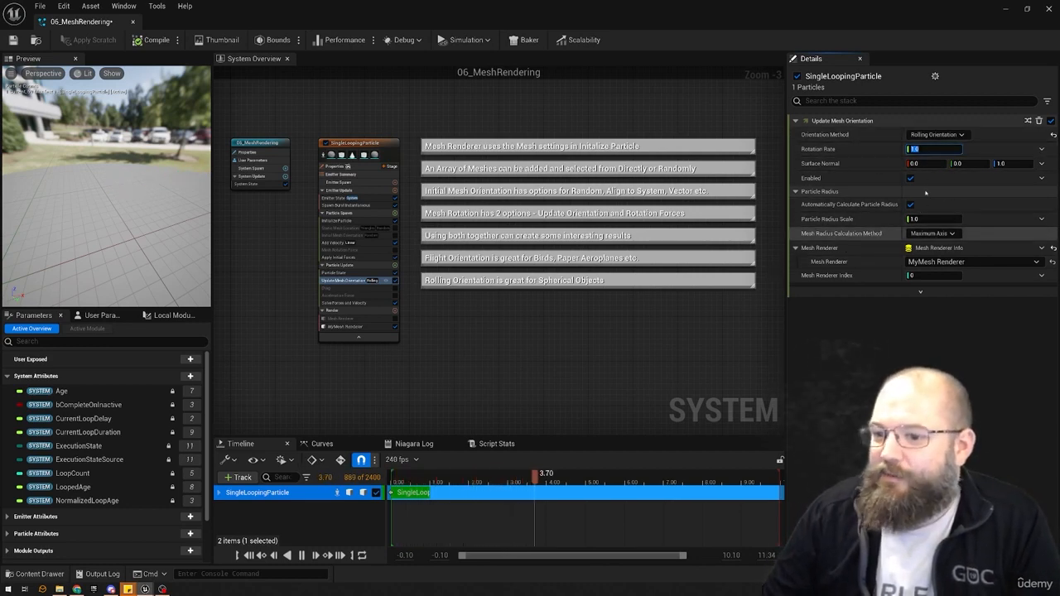
pyautogui.click(935, 218)
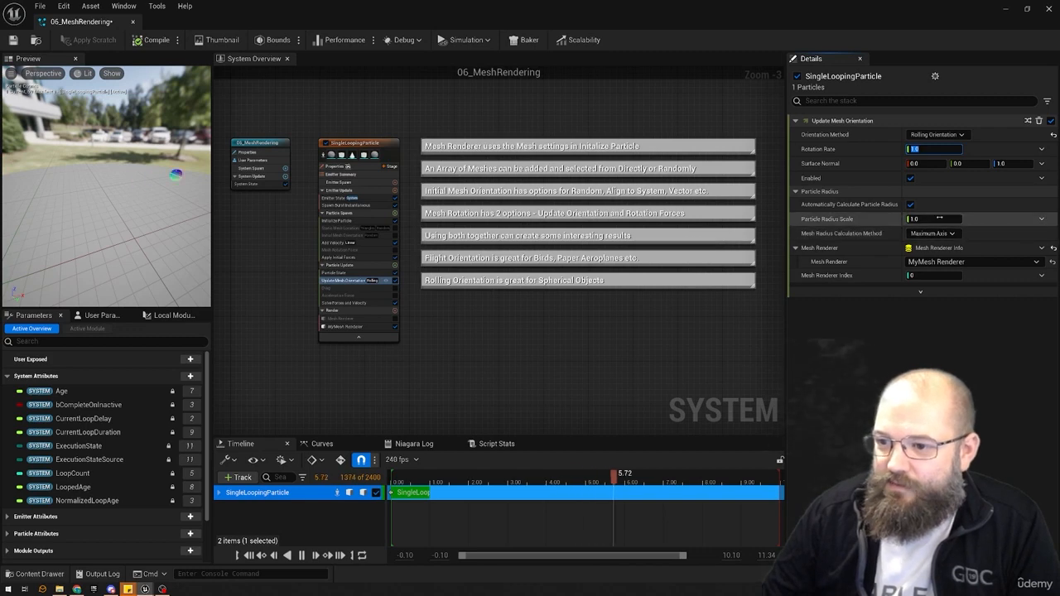
pyautogui.write('2')
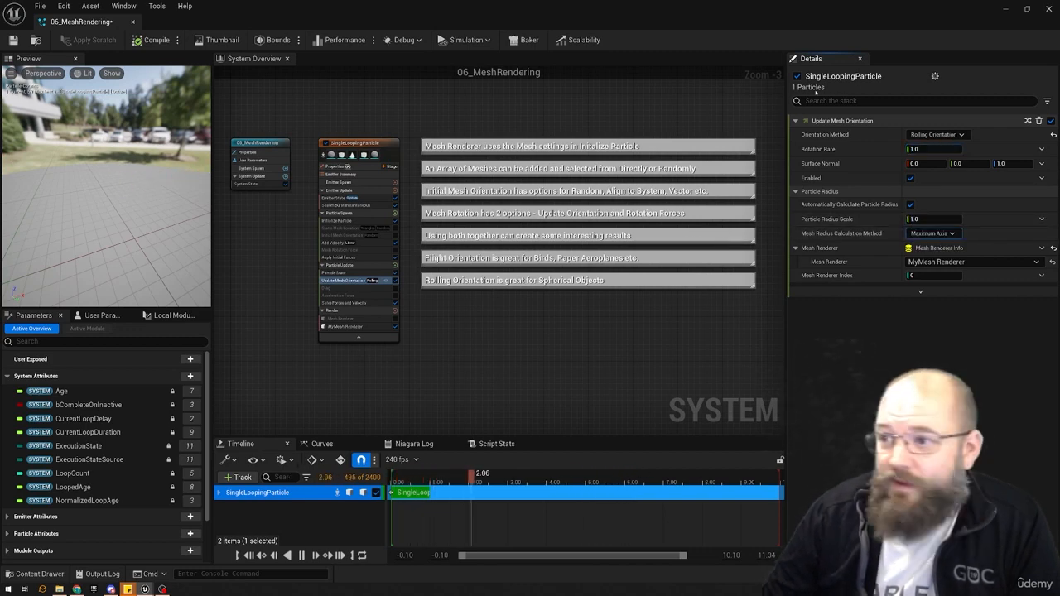
# - Check the rolling sphere in the level viewport and return to the system overview's Rolling Orientation comment
pyautogui.click(1027, 10)
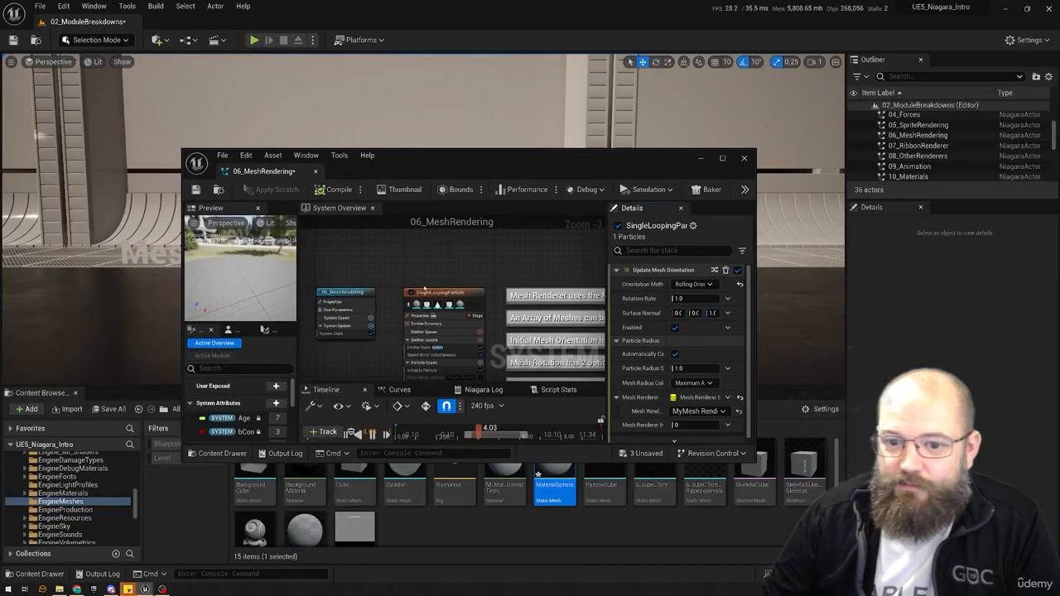
pyautogui.moveTo(525, 157); pyautogui.dragTo(540, 297)
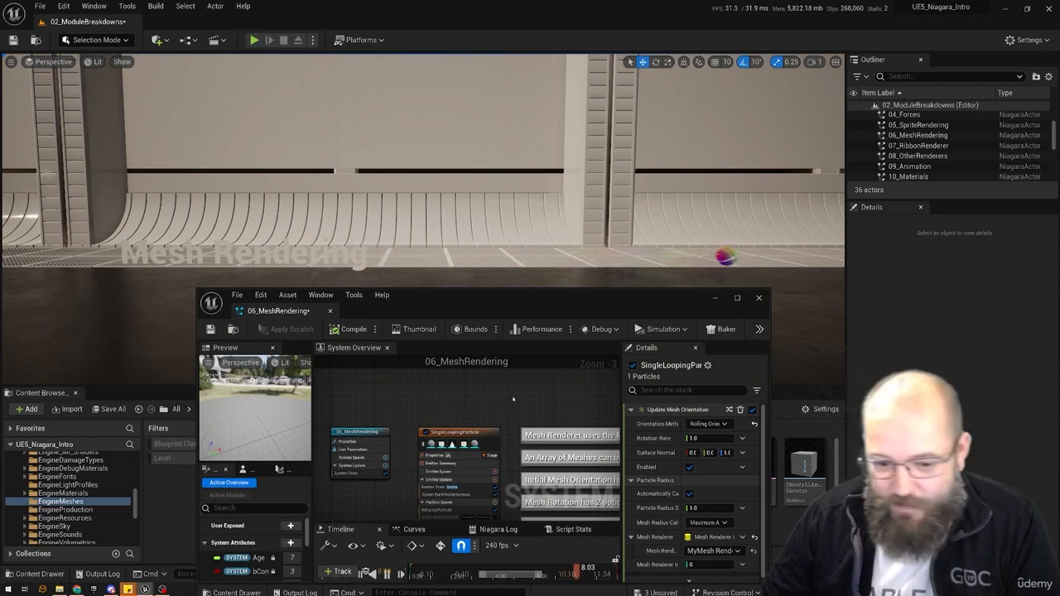
pyautogui.doubleClick(525, 295)
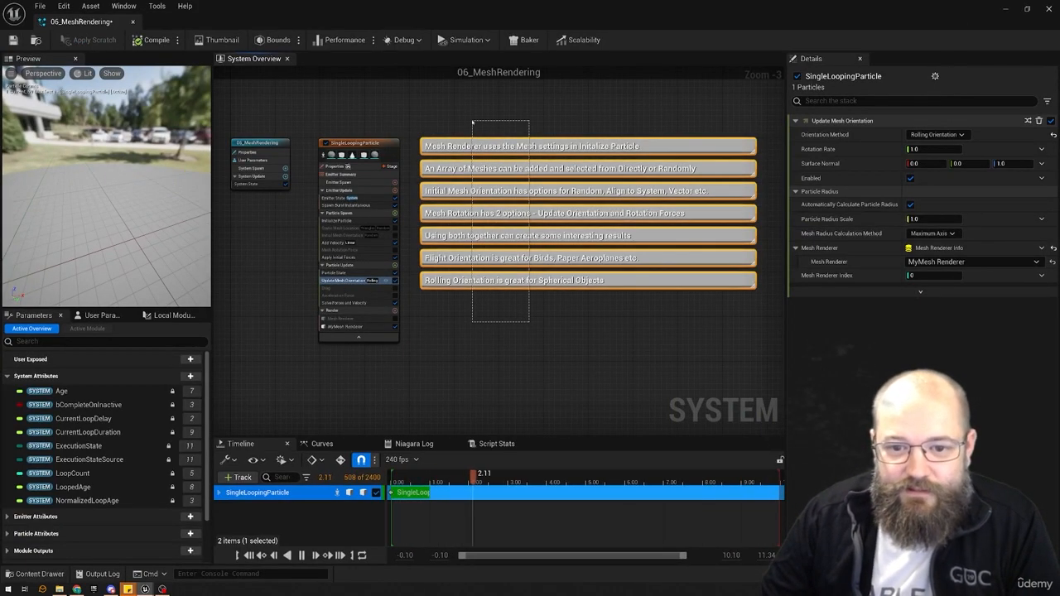
pyautogui.click(497, 280)
pyautogui.click(431, 300)
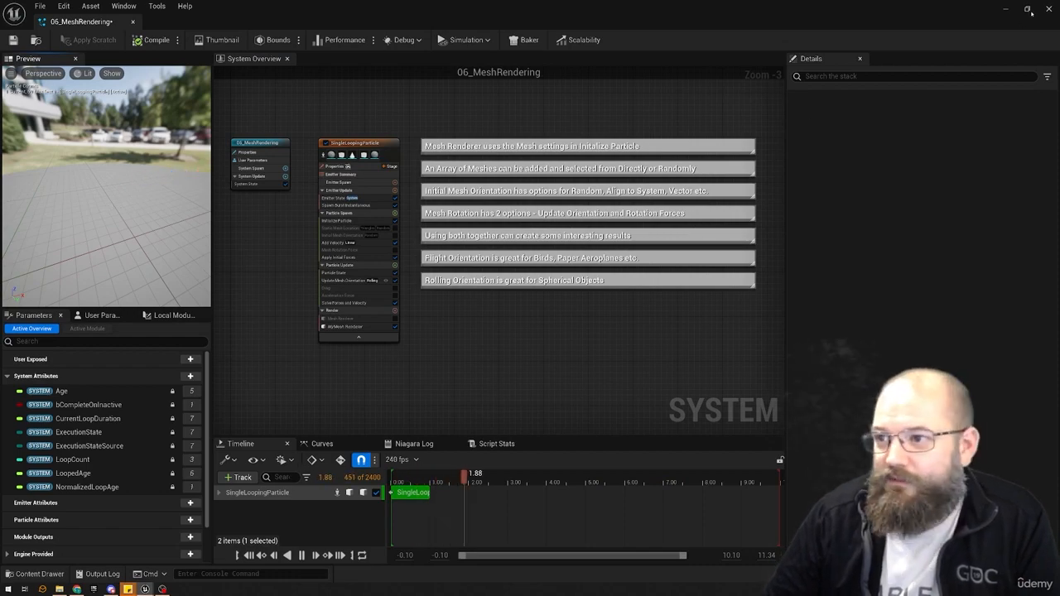
# - Uncover the level viewport once more to watch the Mesh Rendering display, and restore the Niagara editor to full size
pyautogui.moveTo(988, 11); pyautogui.dragTo(852, 402)
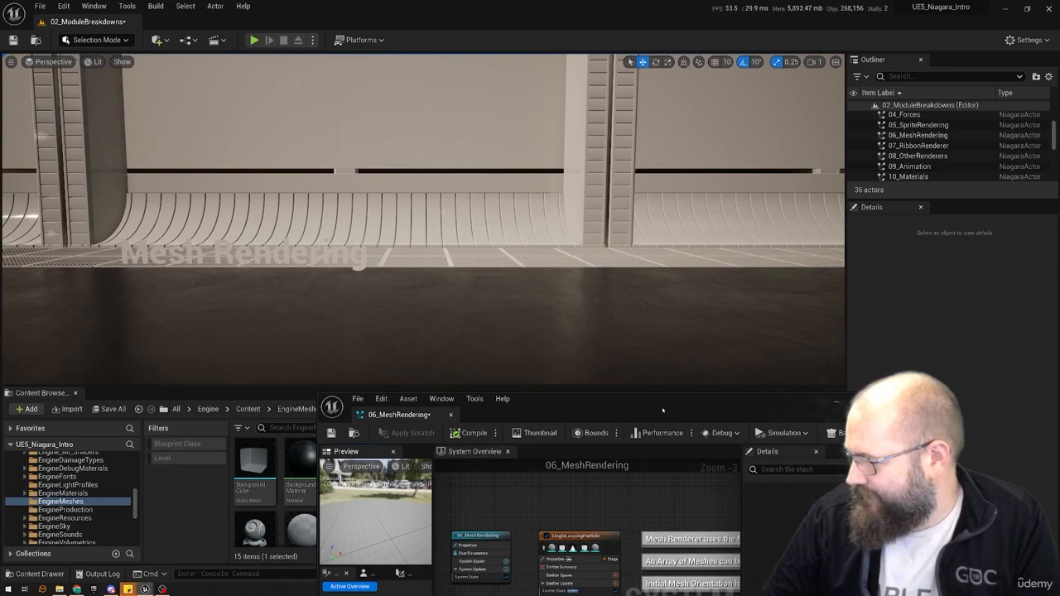
pyautogui.moveTo(663, 410); pyautogui.dragTo(554, 202)
pyautogui.doubleClick(554, 203)
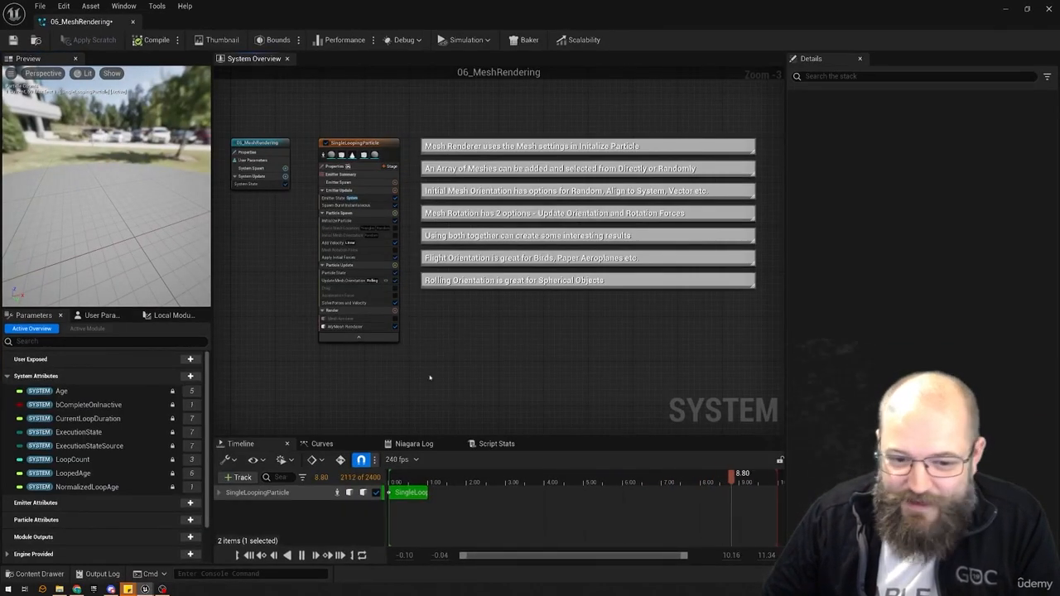
pyautogui.moveTo(429, 383); pyautogui.dragTo(336, 114)
pyautogui.click(523, 122)
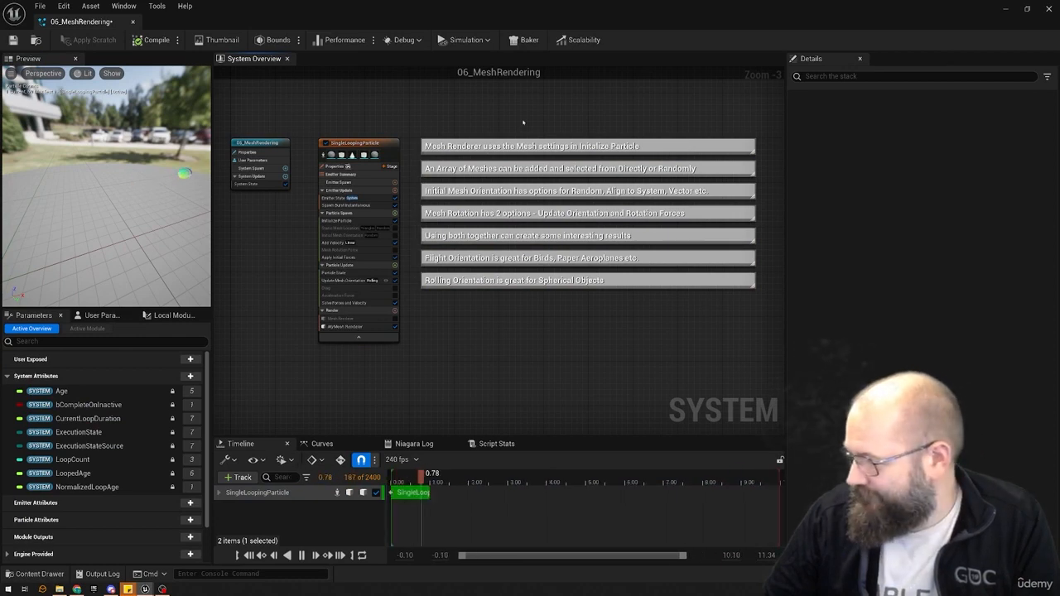
pyautogui.moveTo(522, 122); pyautogui.dragTo(381, 369)
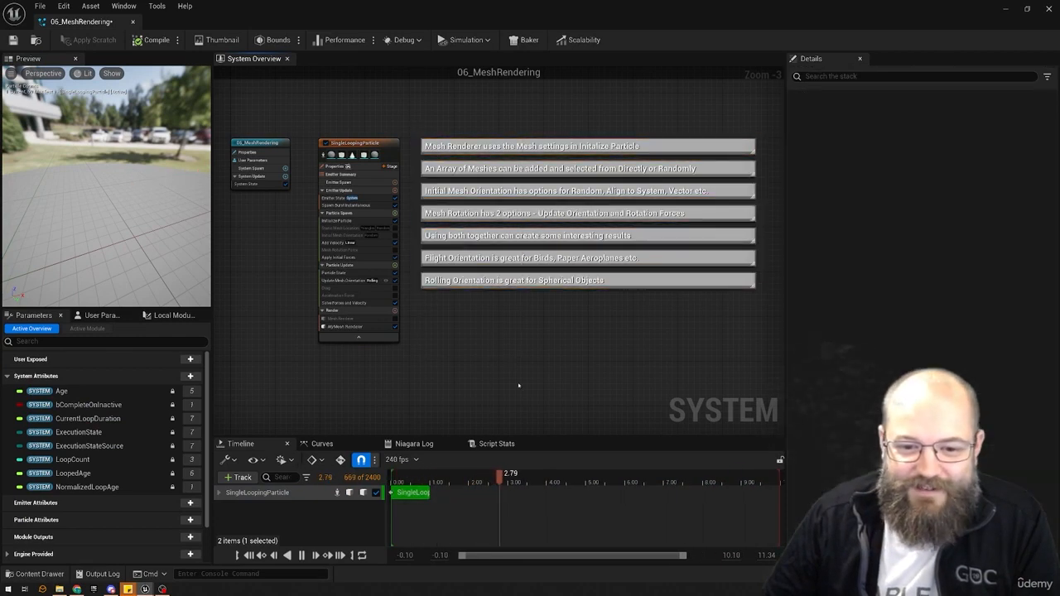
# - Leave the mesh rendering system, go to the level's Ribbon Rendering display and select the 07_RibbonRenderer actor
pyautogui.moveTo(520, 385); pyautogui.dragTo(358, 92)
pyautogui.click(497, 117)
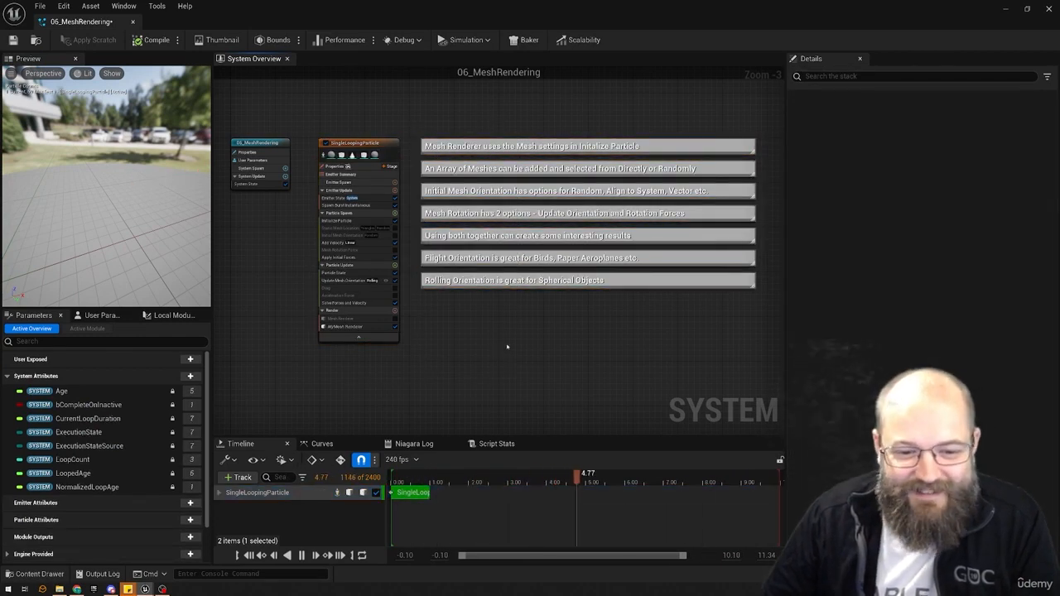
pyautogui.click(1003, 10)
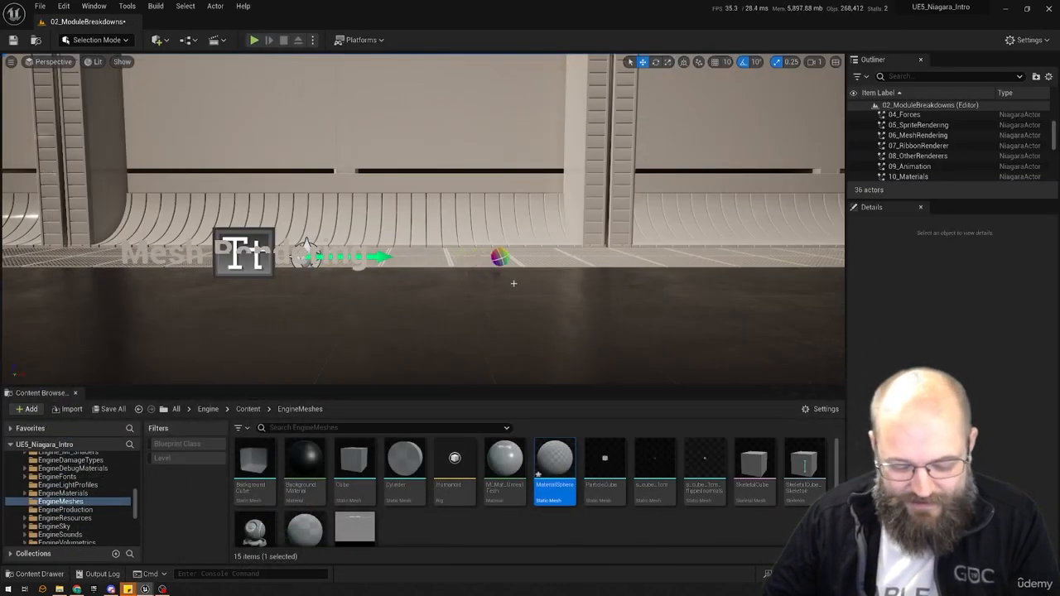
pyautogui.press('5')
pyautogui.press('6')
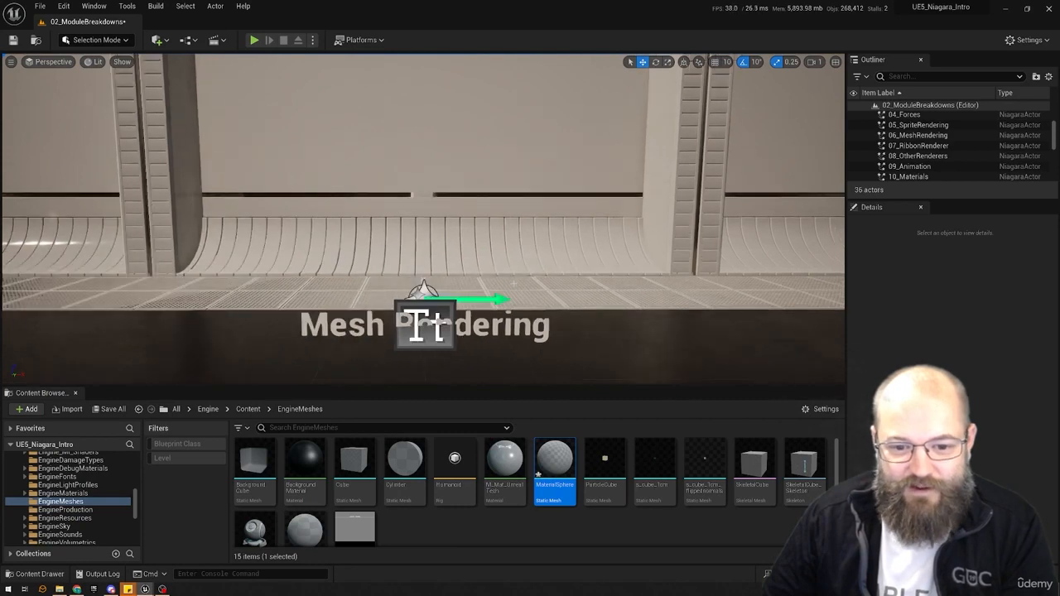
pyautogui.press('7')
pyautogui.click(422, 201)
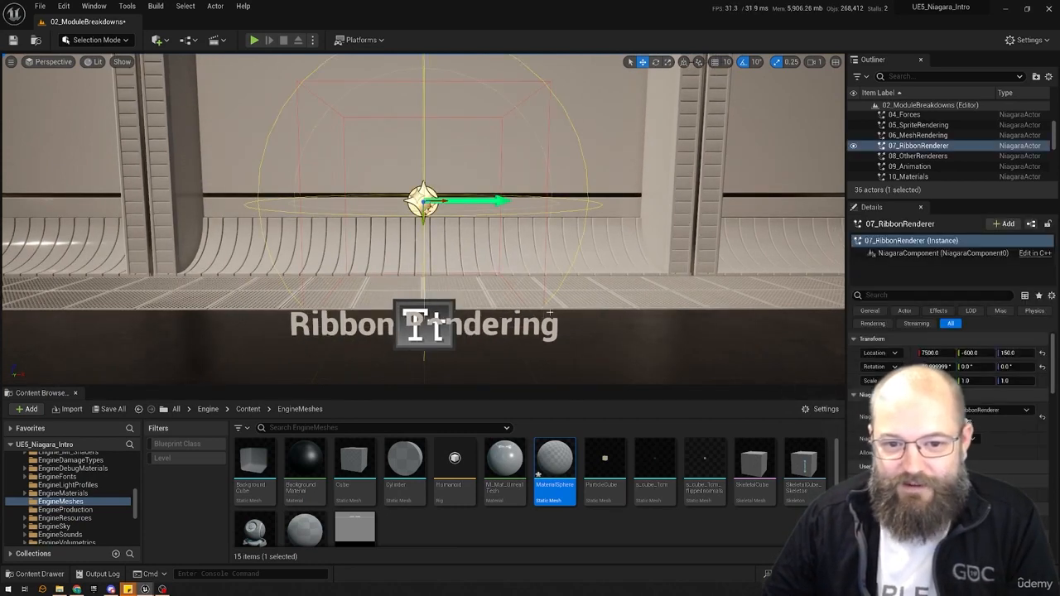
# - Move the 07_RibbonRenderer actor to about 7474.8, -581.1, 206.5, and briefly hide the editor icons to check the display
pyautogui.click(523, 542)
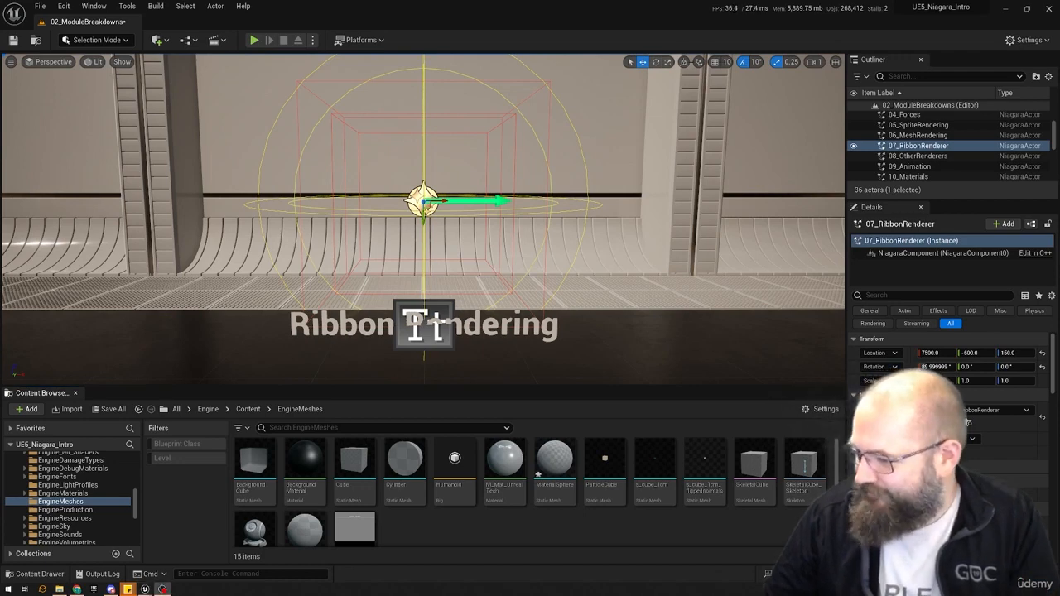
pyautogui.moveTo(422, 200); pyautogui.dragTo(403, 157)
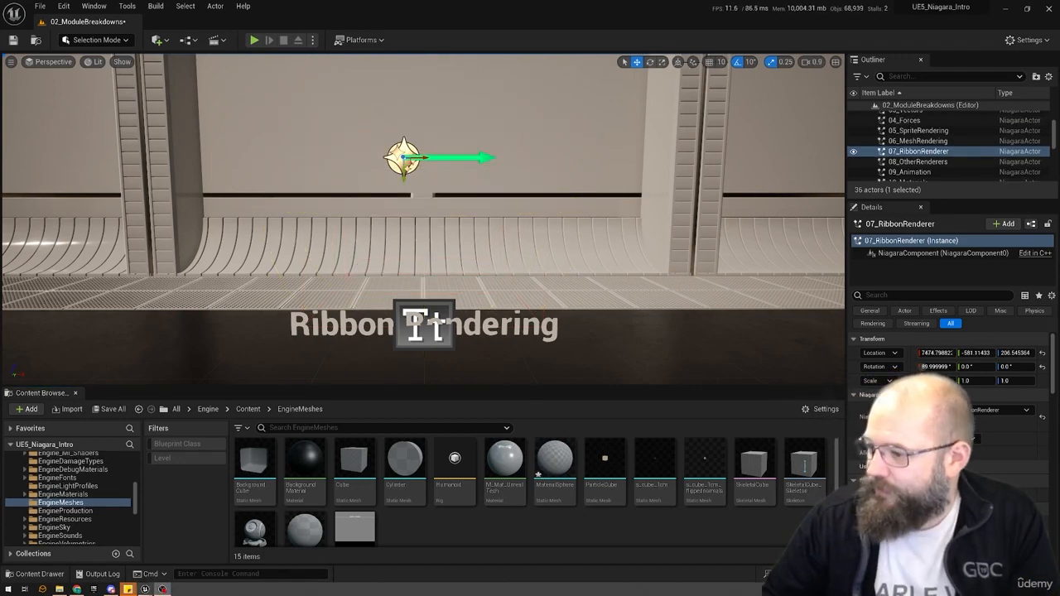
pyautogui.press('g')
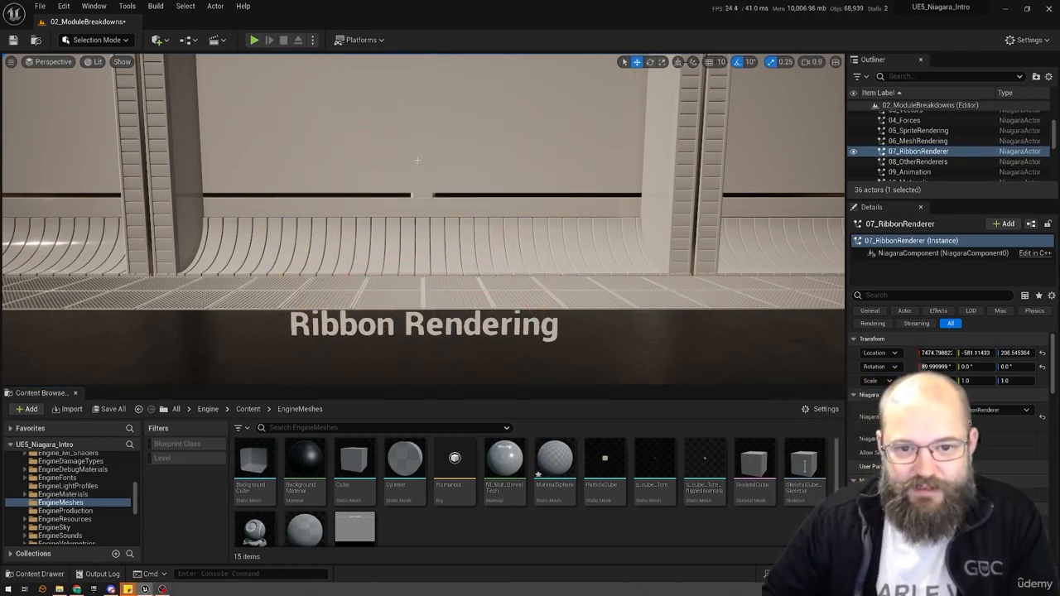
pyautogui.press('g')
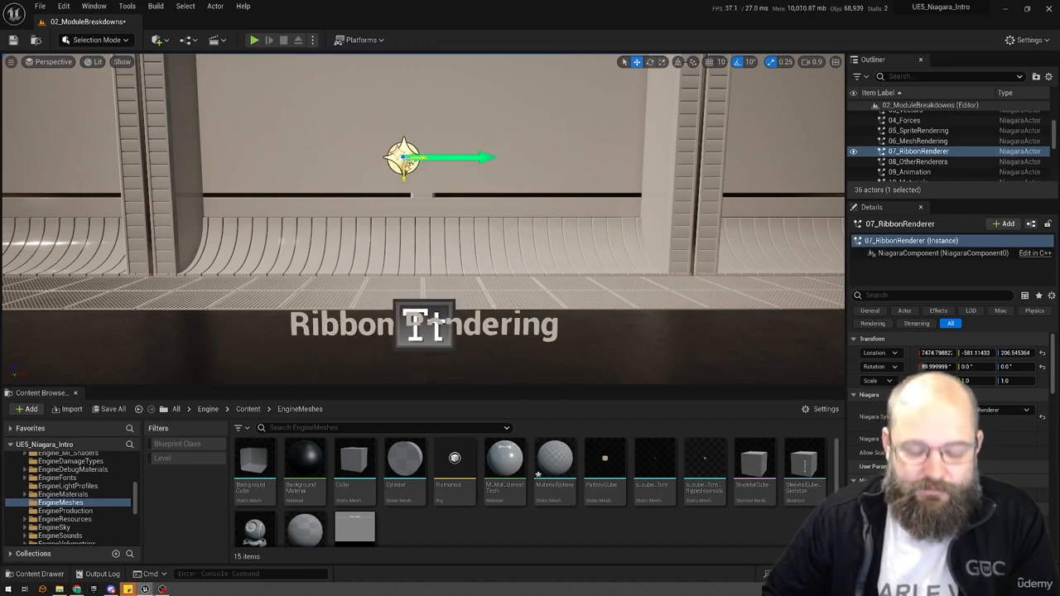
# - Open the 07_RibbonRenderer system for editing, centre its emitters and comments, and clear the module selection
pyautogui.hotkey('ctrl', 'e')
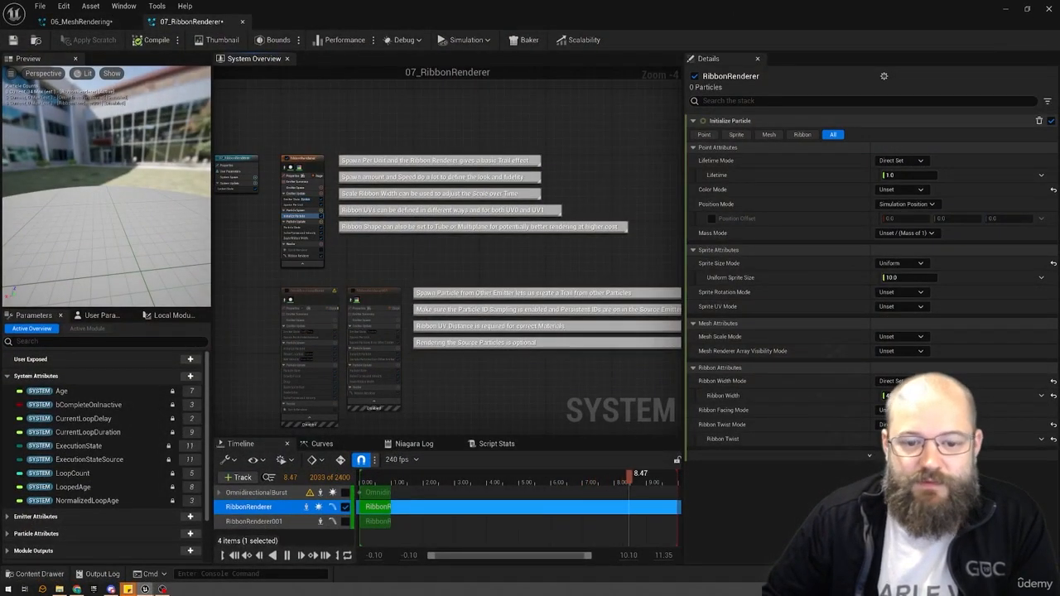
pyautogui.moveTo(400, 236); pyautogui.dragTo(433, 206, button='right')
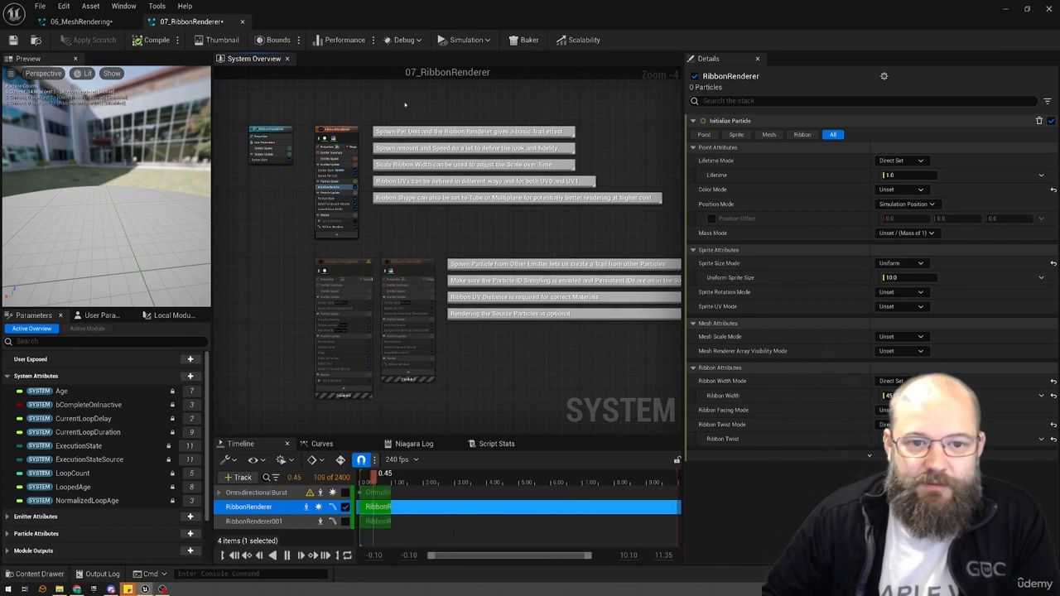
pyautogui.click(423, 224)
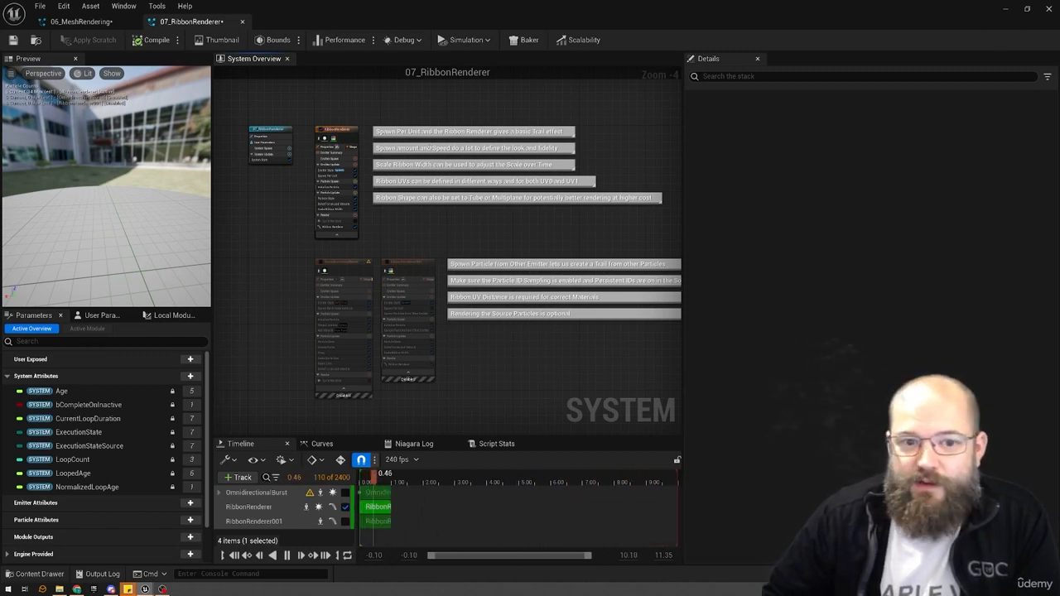
# - Set Spawn Per Unit's Spawn Spacing to 50.0 and render the emitter with the Sprite Renderer instead of the Ribbon Renderer
pyautogui.click(327, 176)
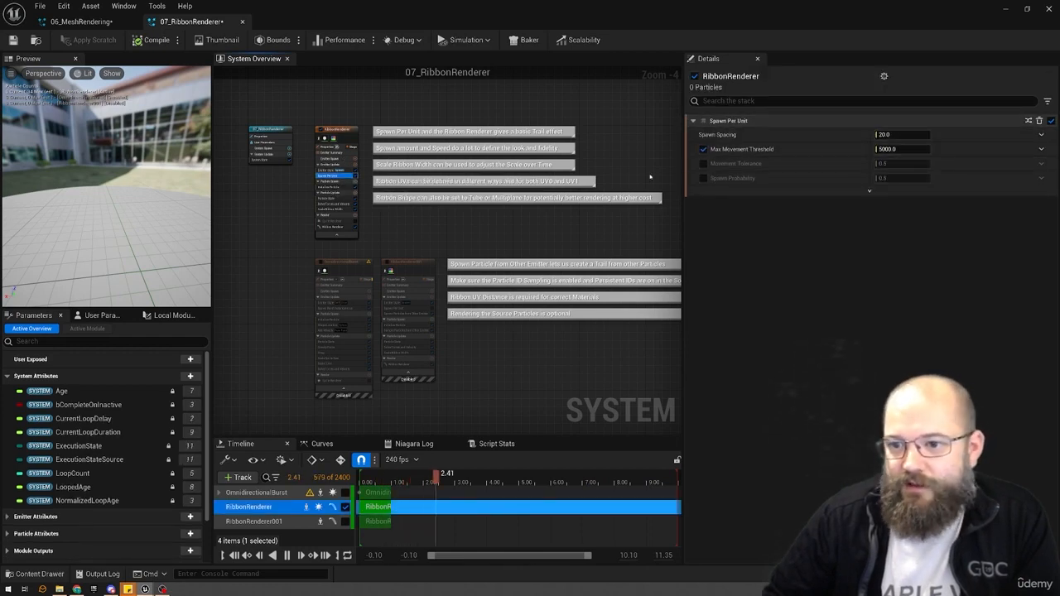
pyautogui.click(908, 135)
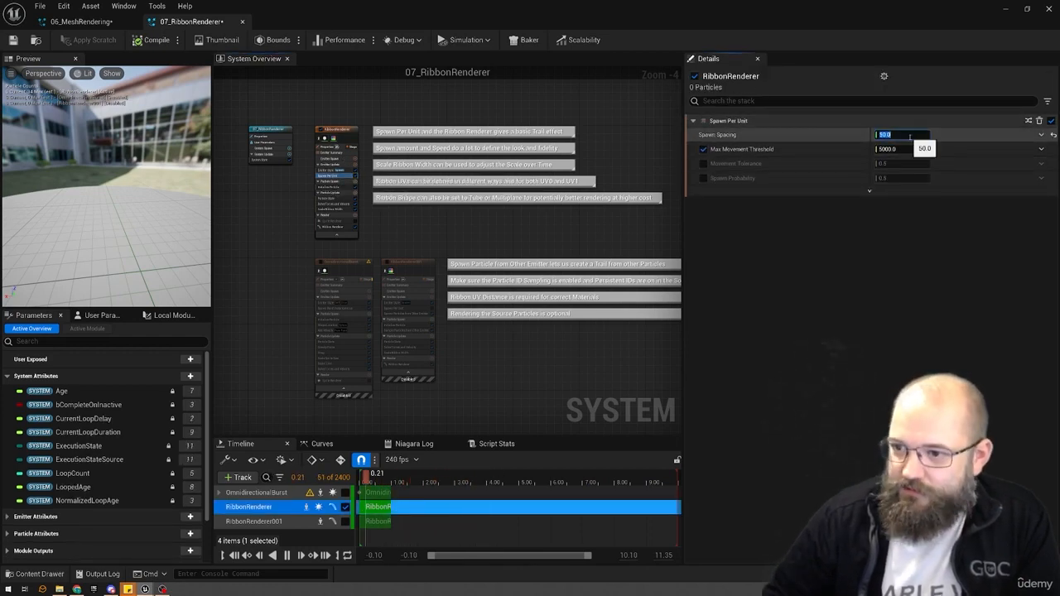
pyautogui.click(355, 228)
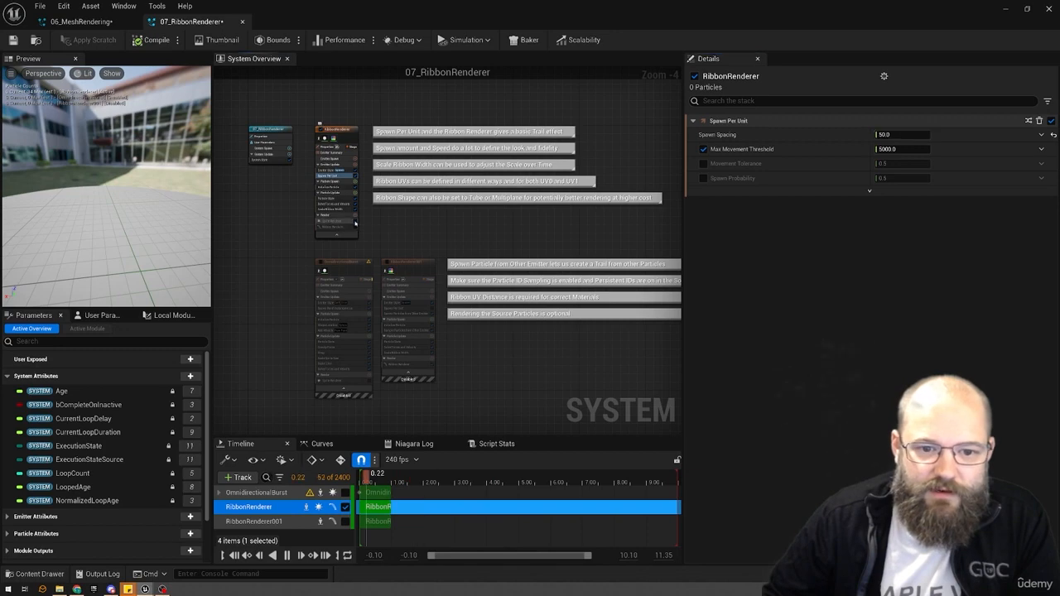
pyautogui.click(355, 221)
pyautogui.click(1028, 9)
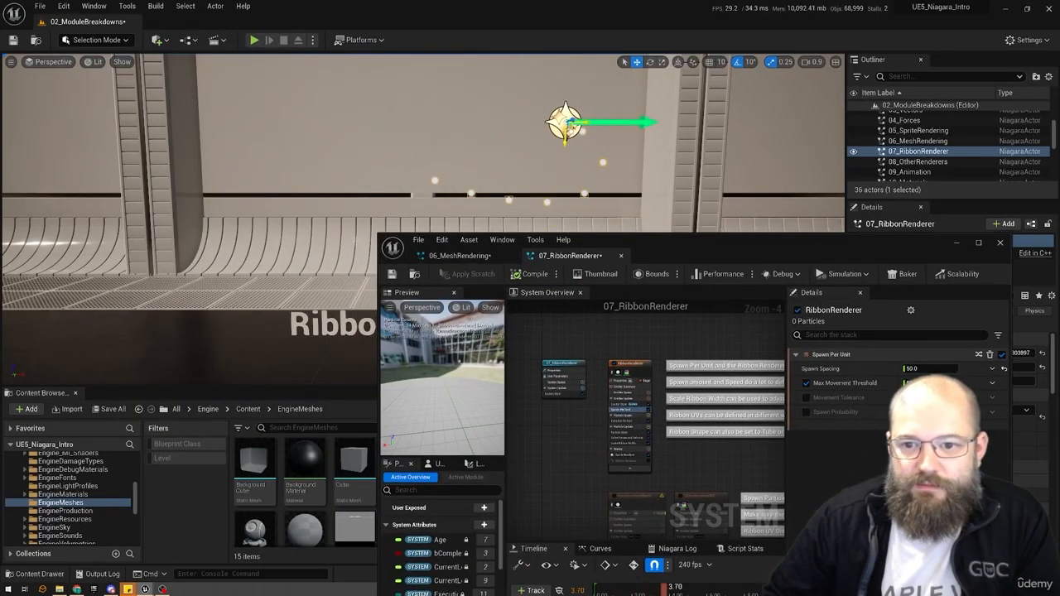
# - Delete the disabled Ribbon Renderer from the RibbonRenderer emitter and add a new Ribbon Renderer to its Render group
pyautogui.doubleClick(725, 249)
pyautogui.click(332, 229)
pyautogui.press('Delete')
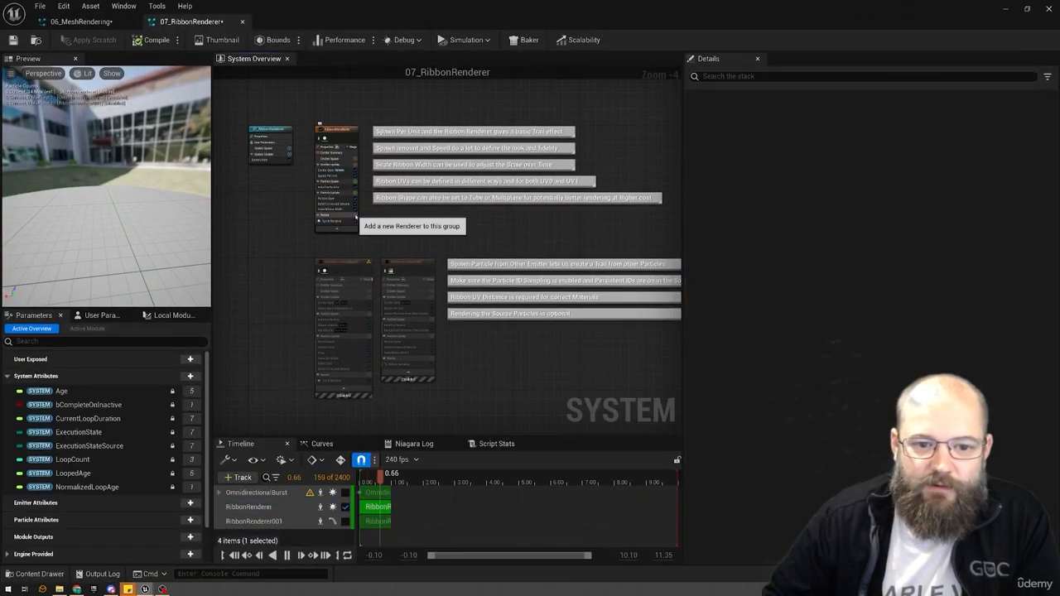
pyautogui.click(355, 215)
pyautogui.write('rib')
pyautogui.press('Return')
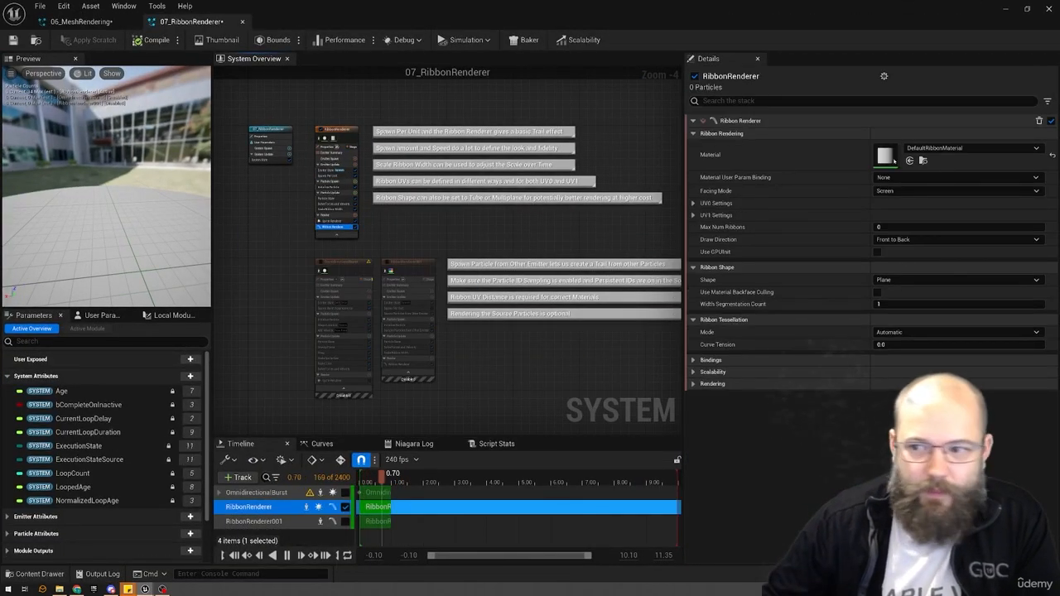
# - Shrink the Niagara editor to uncover the level, compile the system and watch the ribbon connecting the particles
pyautogui.click(1027, 8)
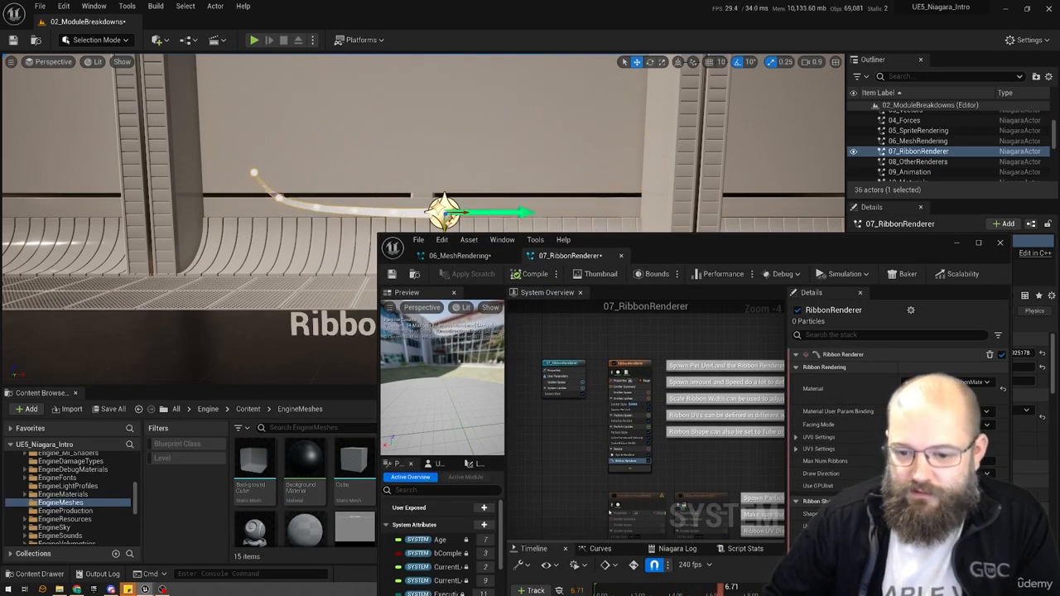
pyautogui.click(530, 273)
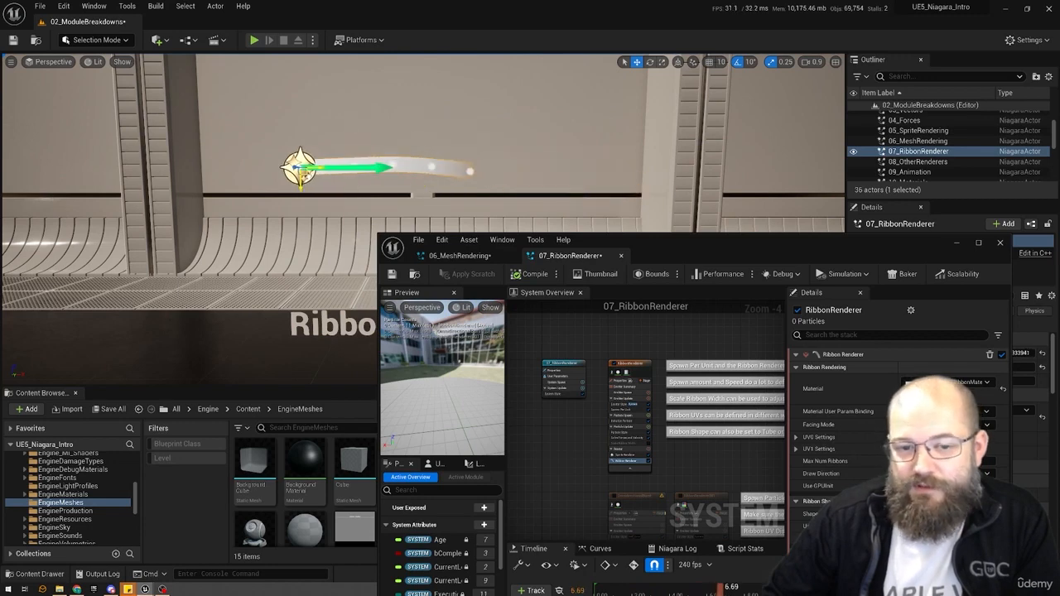
pyautogui.press('Left')
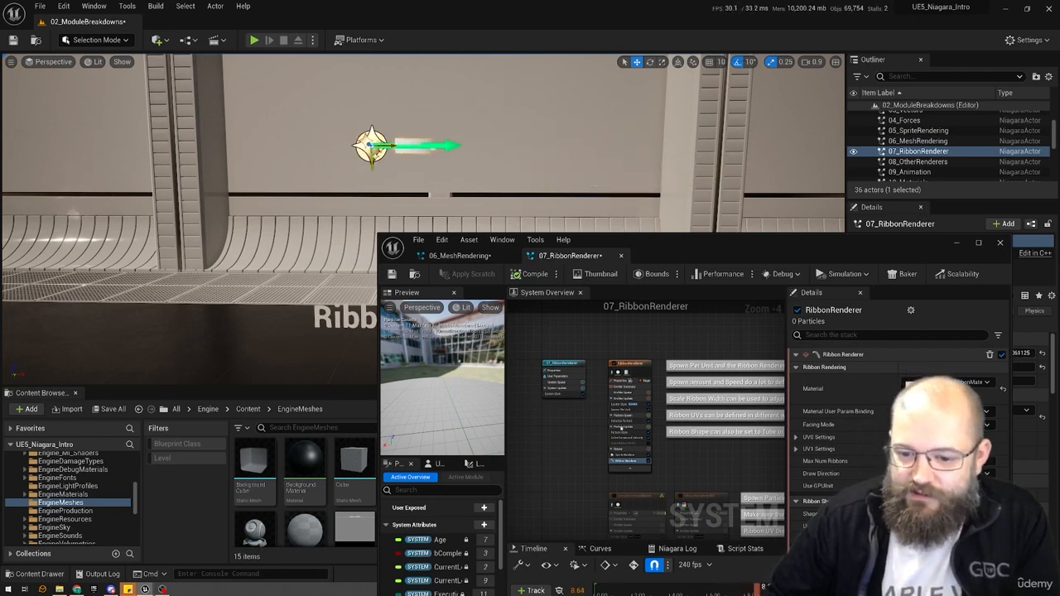
# - Show the Scale Ribbon Width curve and move the actor around the level to examine the trail's tapering
pyautogui.click(633, 444)
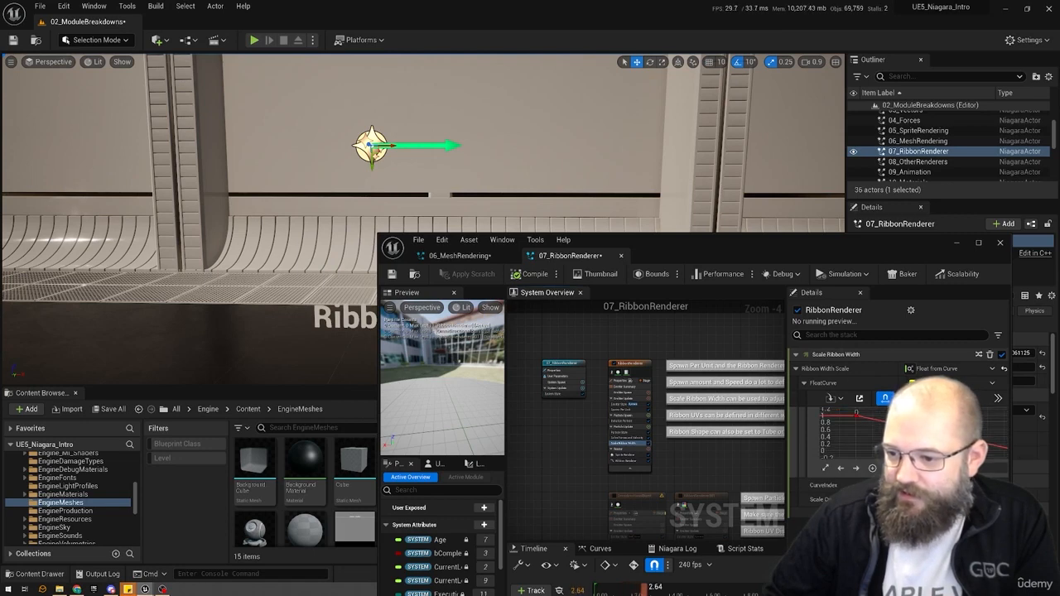
pyautogui.moveTo(371, 146); pyautogui.dragTo(504, 165)
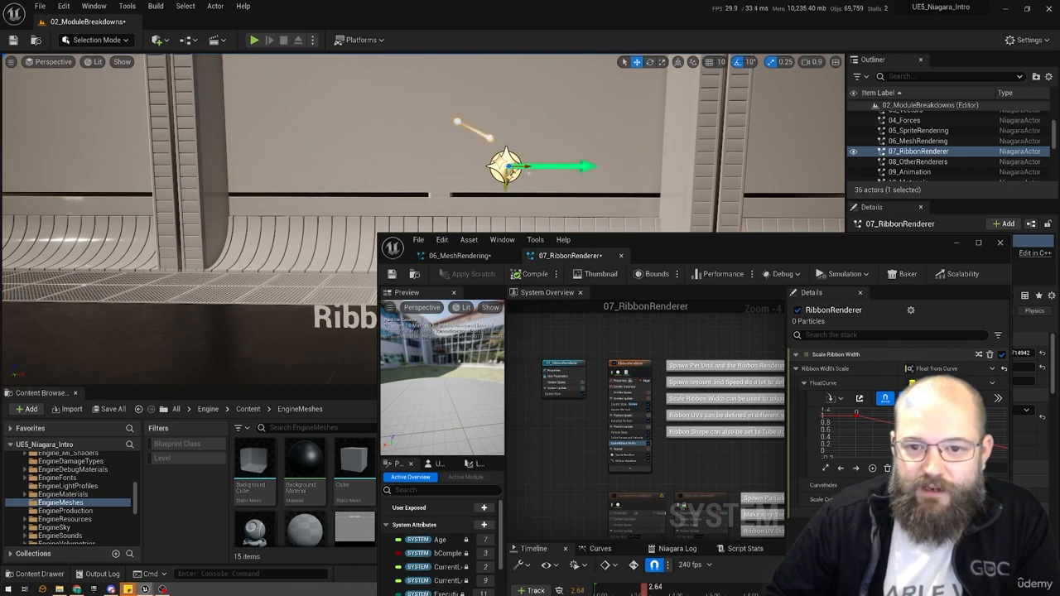
pyautogui.moveTo(512, 173); pyautogui.dragTo(519, 173, button='right')
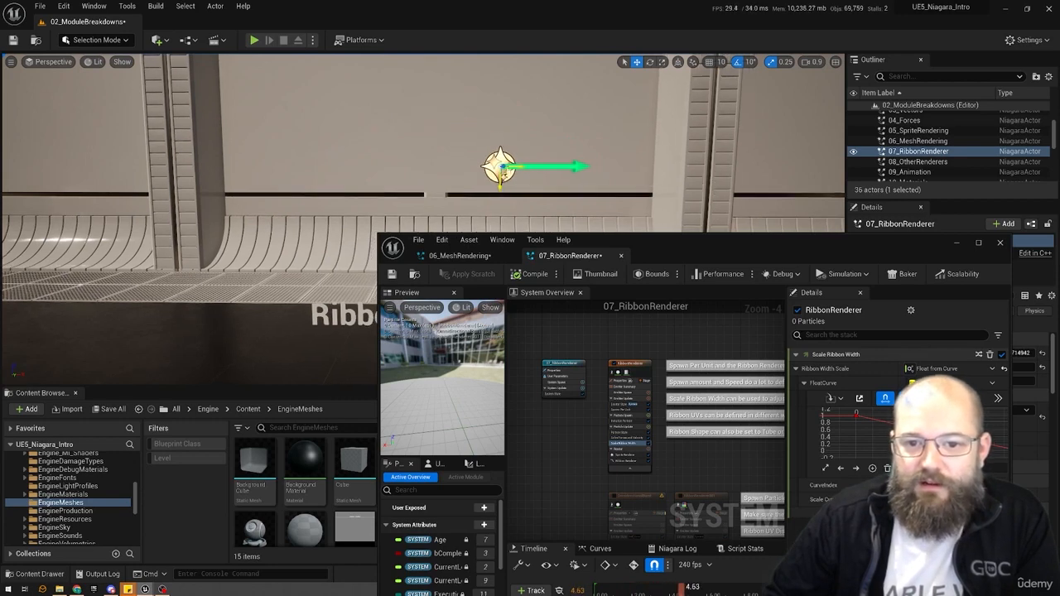
pyautogui.moveTo(499, 168); pyautogui.dragTo(418, 144)
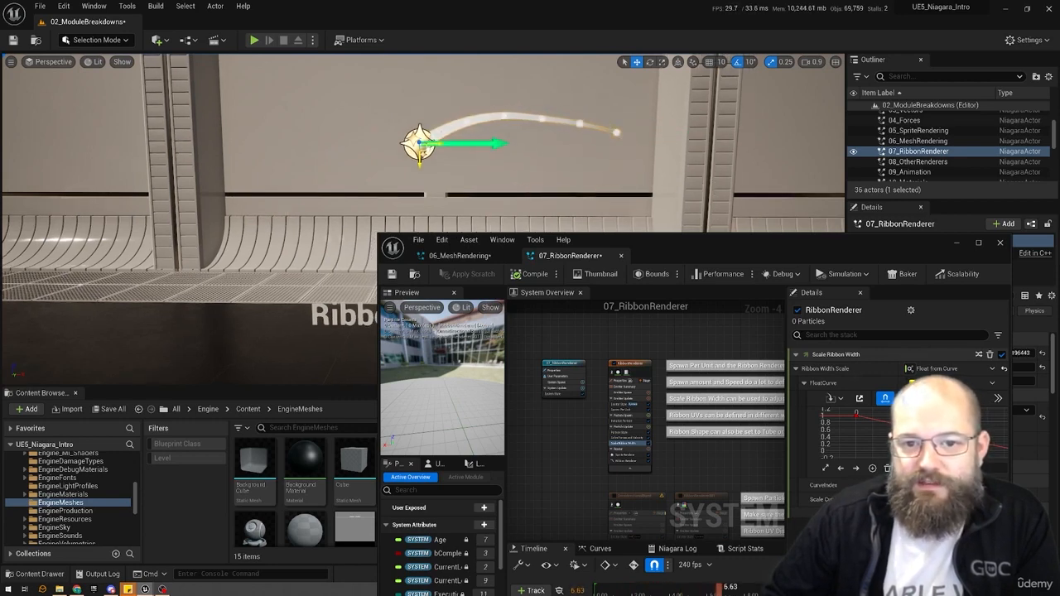
# - Set Spawn Per Unit's Spawn Spacing to 5.0 and move the actor across the level to test the denser trail
pyautogui.click(628, 409)
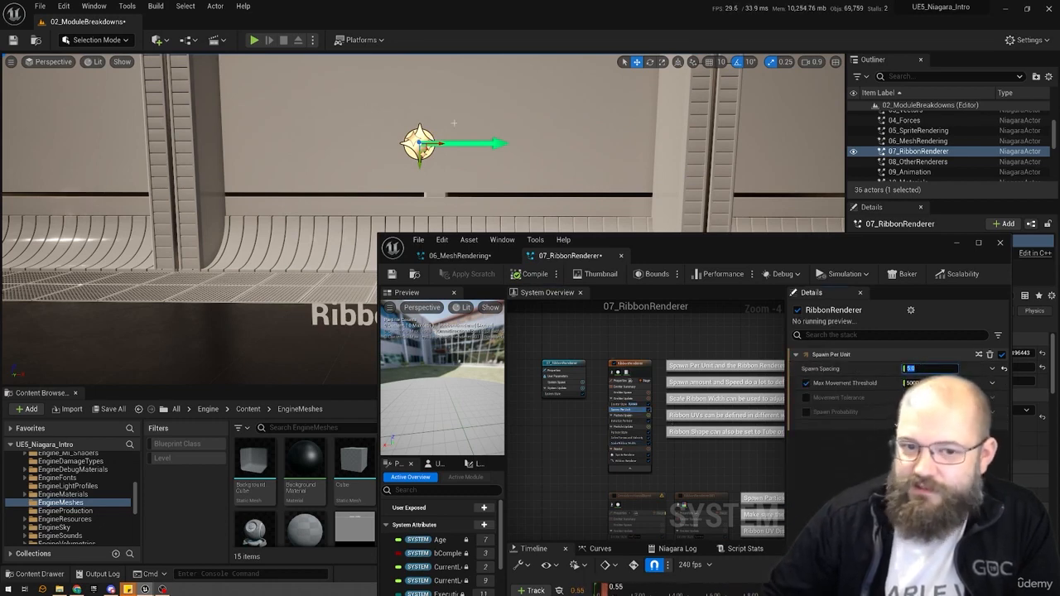
pyautogui.moveTo(418, 145); pyautogui.dragTo(261, 245)
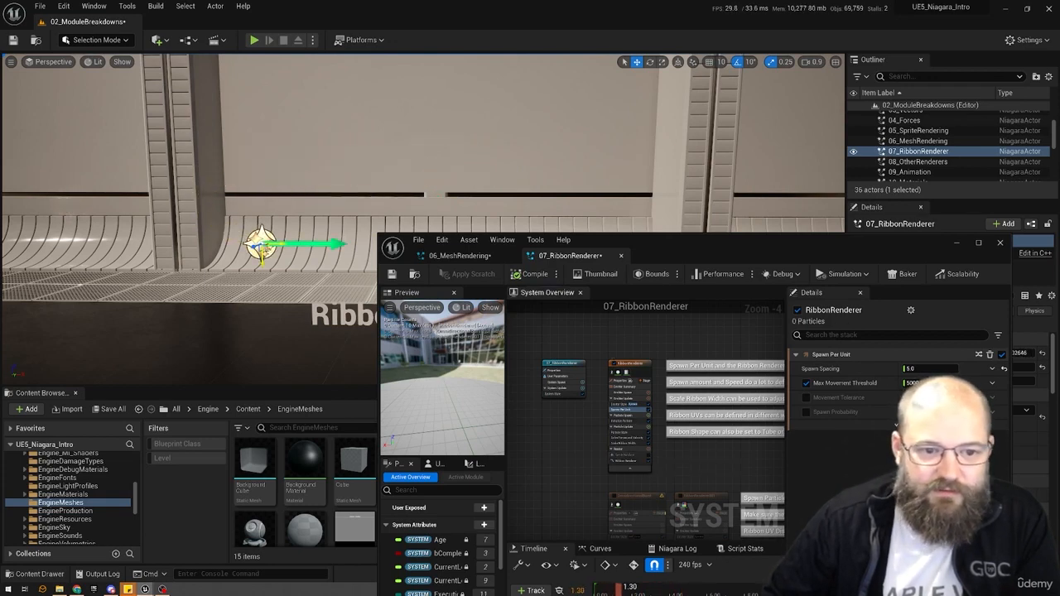
pyautogui.moveTo(262, 245); pyautogui.dragTo(600, 176)
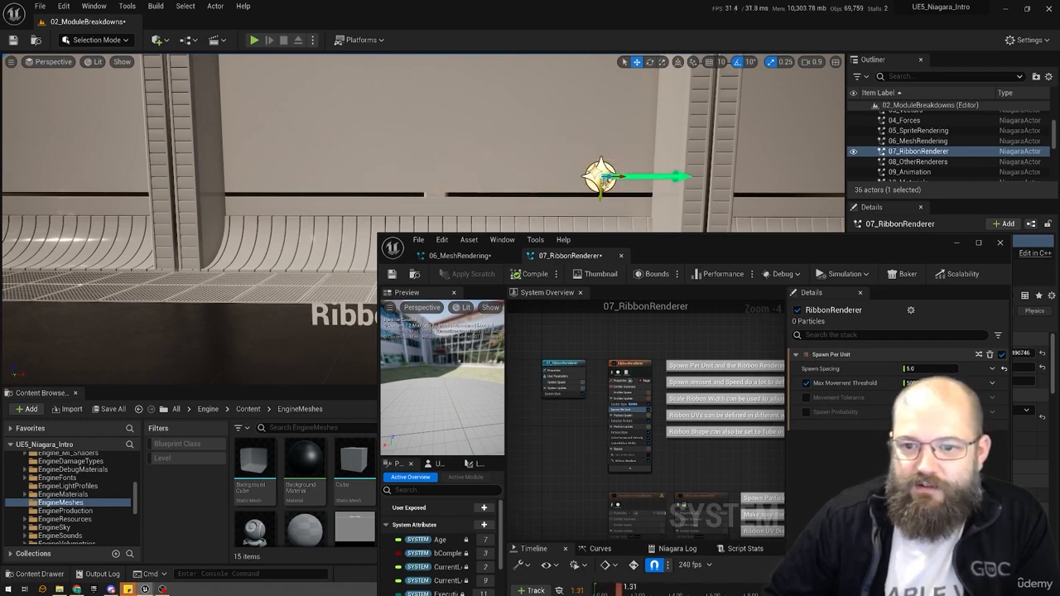
# - Sweep the actor through curves and fast strokes to examine the trail's smoothness at different speeds, and reposition the Niagara editor window
pyautogui.moveTo(362, 125); pyautogui.dragTo(314, 193)
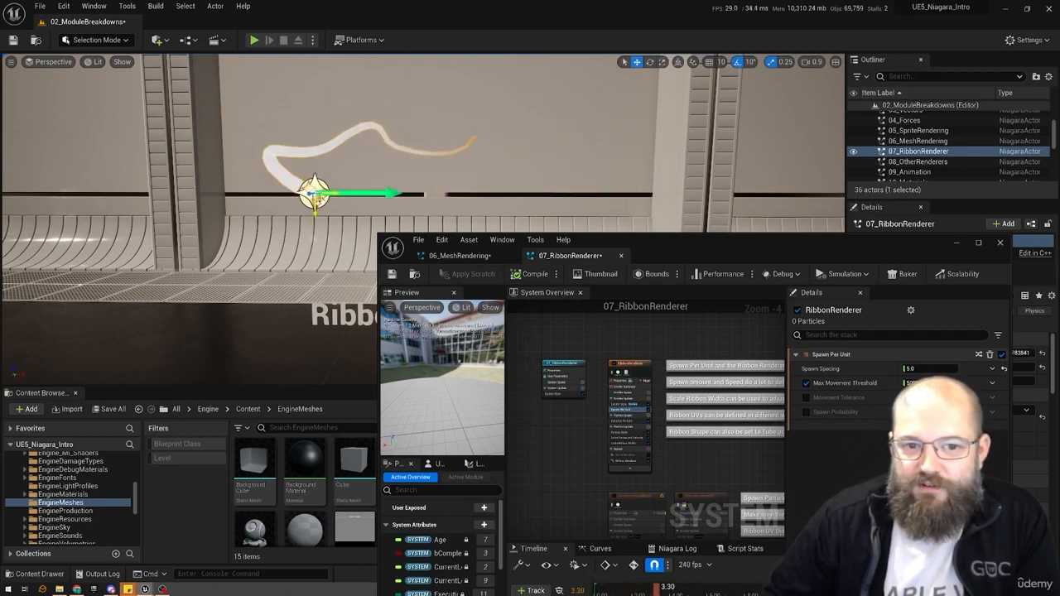
pyautogui.moveTo(474, 132); pyautogui.dragTo(506, 143)
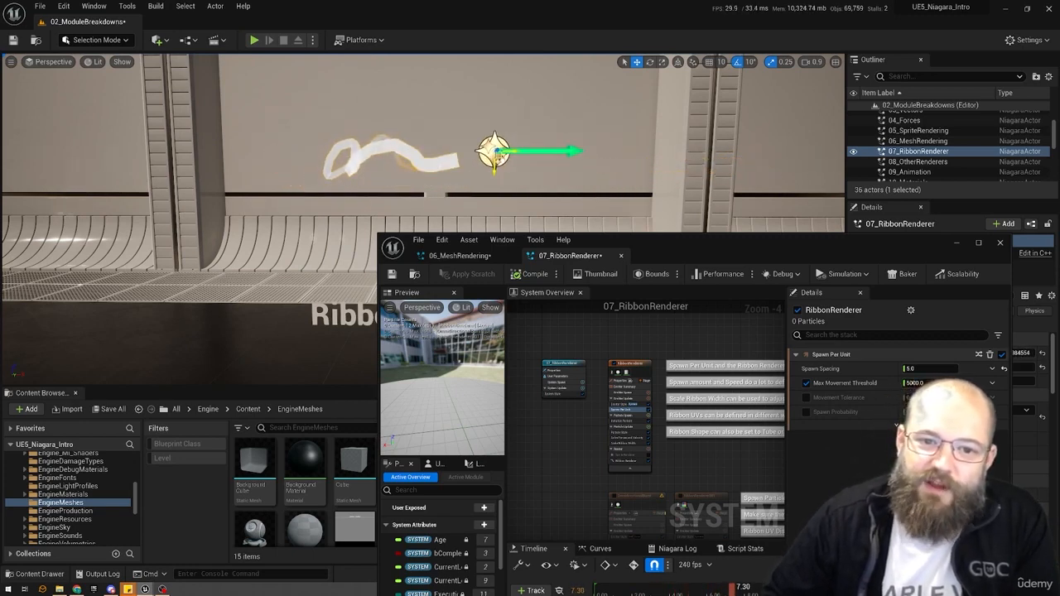
pyautogui.moveTo(493, 152); pyautogui.dragTo(344, 174)
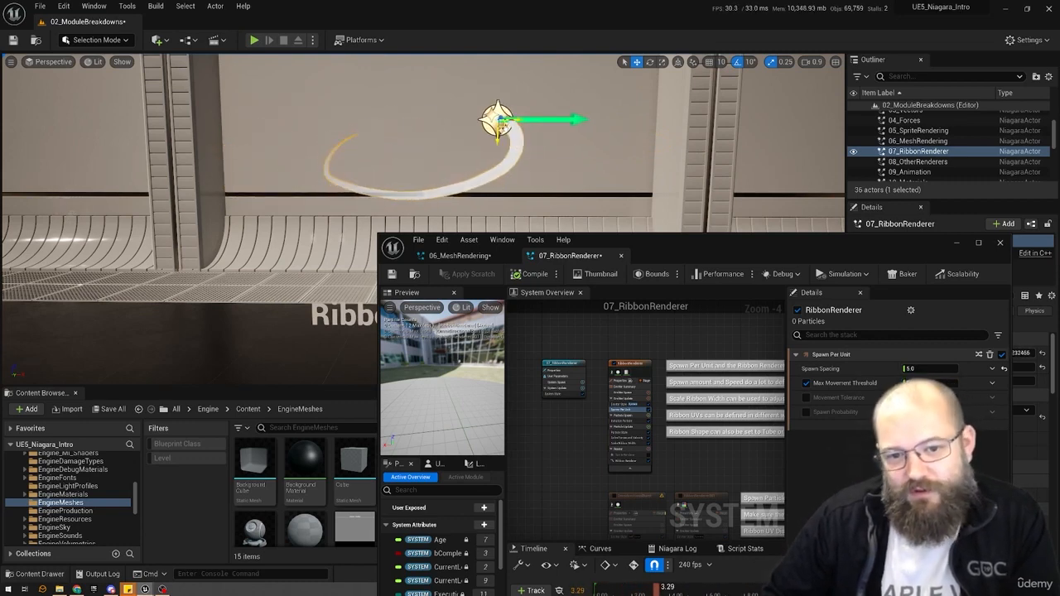
pyautogui.moveTo(580, 176); pyautogui.dragTo(617, 158)
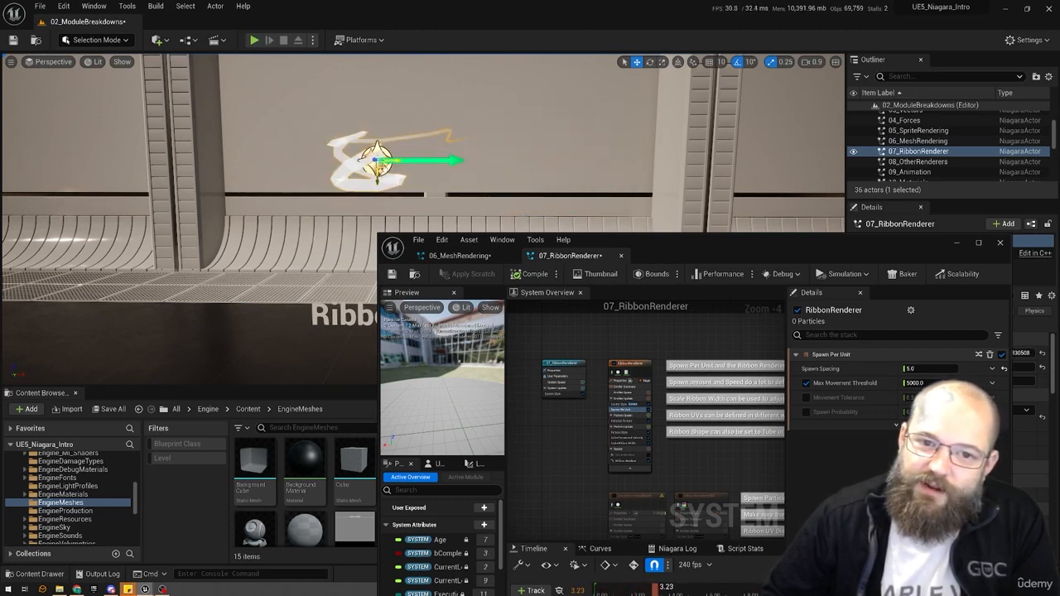
pyautogui.moveTo(256, 161); pyautogui.dragTo(544, 134)
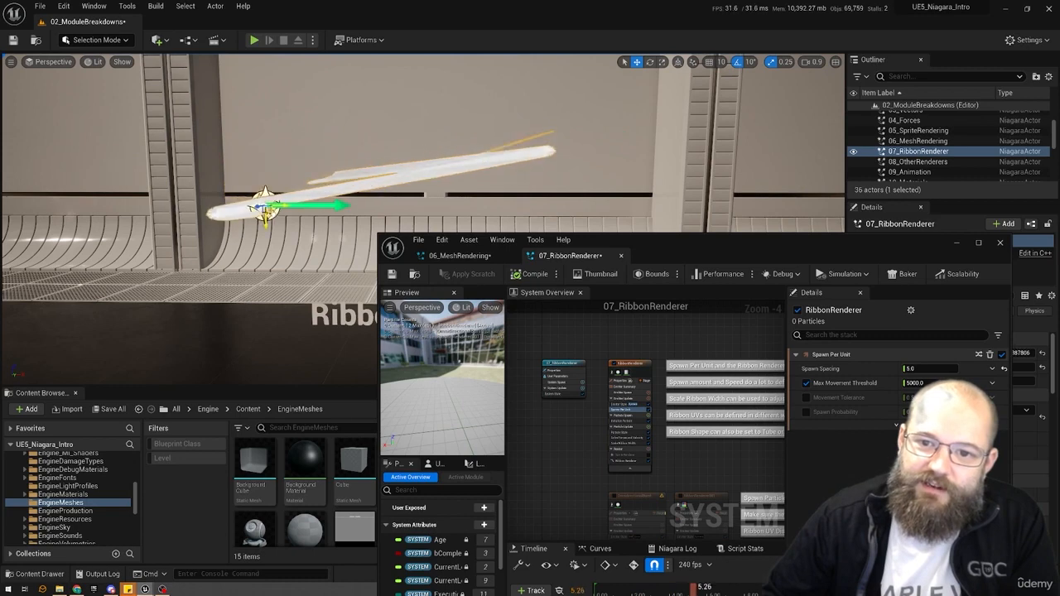
pyautogui.moveTo(340, 192)
pyautogui.mouseDown()
pyautogui.moveTo(610, 147)
pyautogui.moveTo(533, 147)
pyautogui.moveTo(413, 196)
pyautogui.moveTo(346, 199)
pyautogui.moveTo(358, 187)
pyautogui.mouseUp()
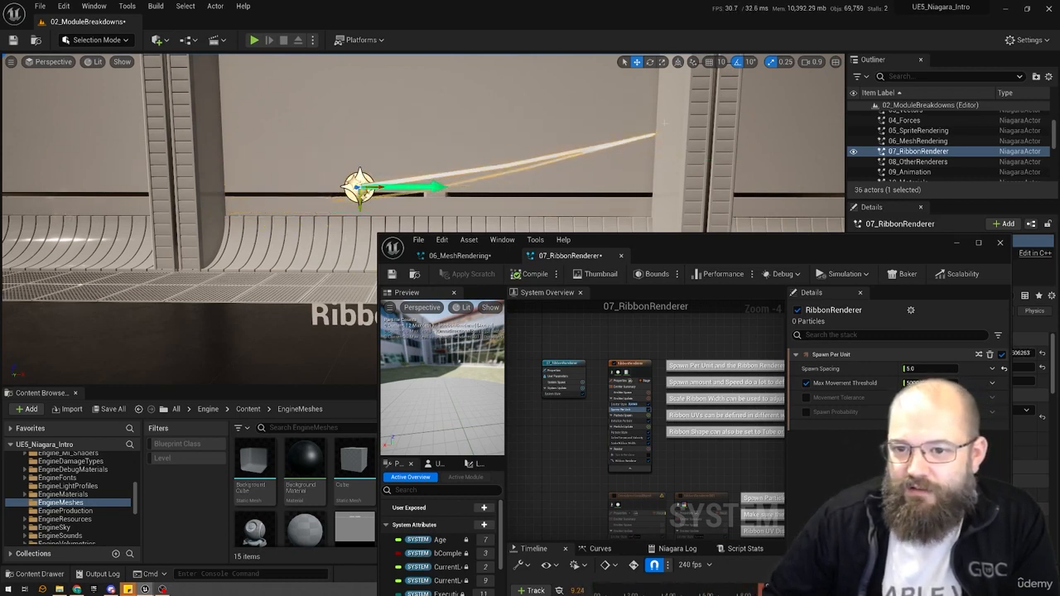
pyautogui.moveTo(406, 124); pyautogui.dragTo(381, 178)
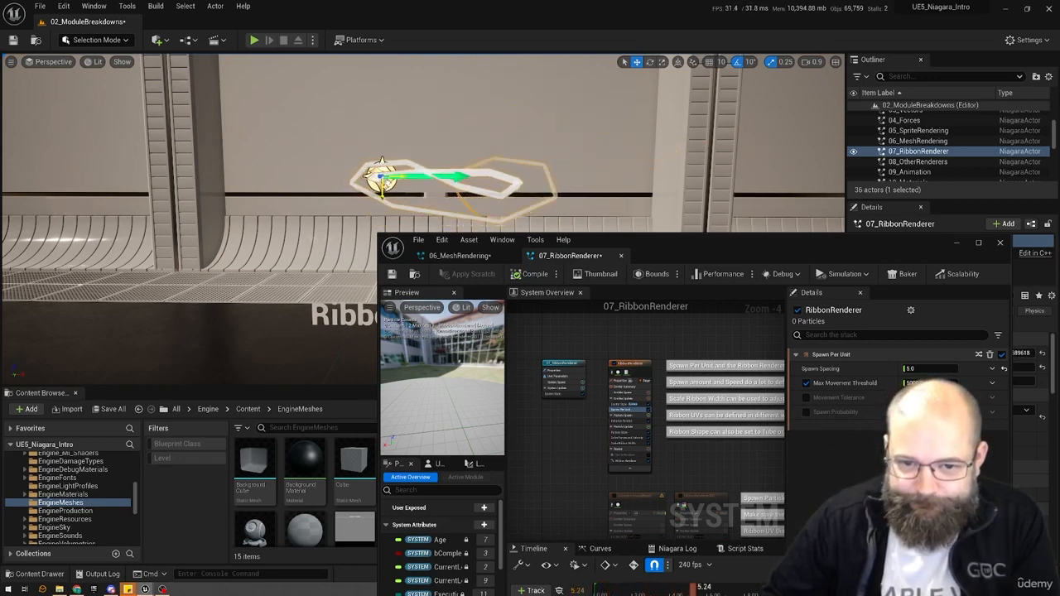
pyautogui.moveTo(678, 246); pyautogui.dragTo(655, 188)
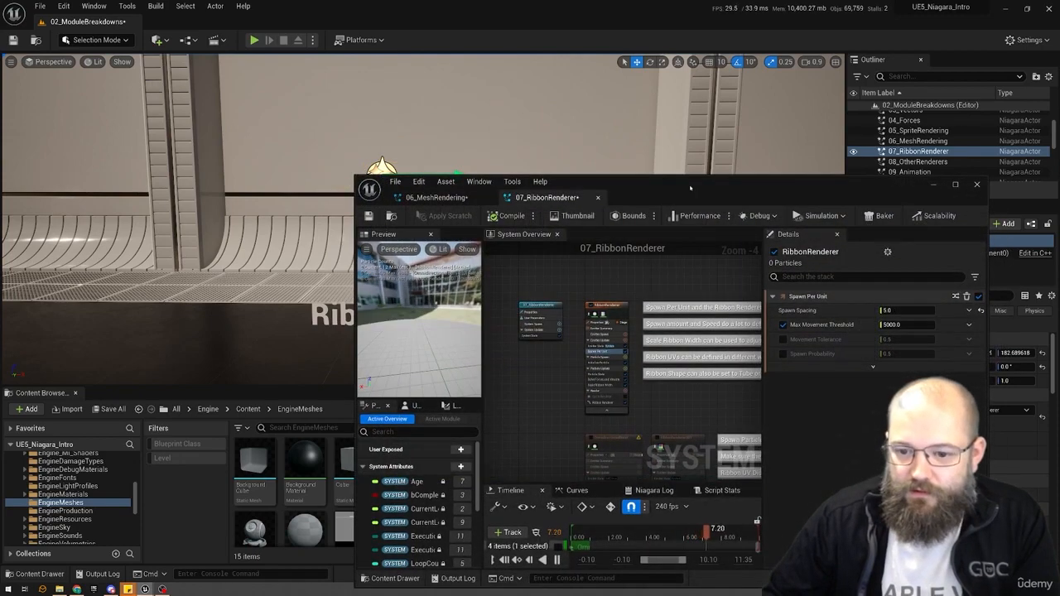
# - Reset the Ribbon Width Mode and Ribbon Twist Mode in the RibbonRenderer emitter's Initialize Particle module to their defaults
pyautogui.doubleClick(690, 188)
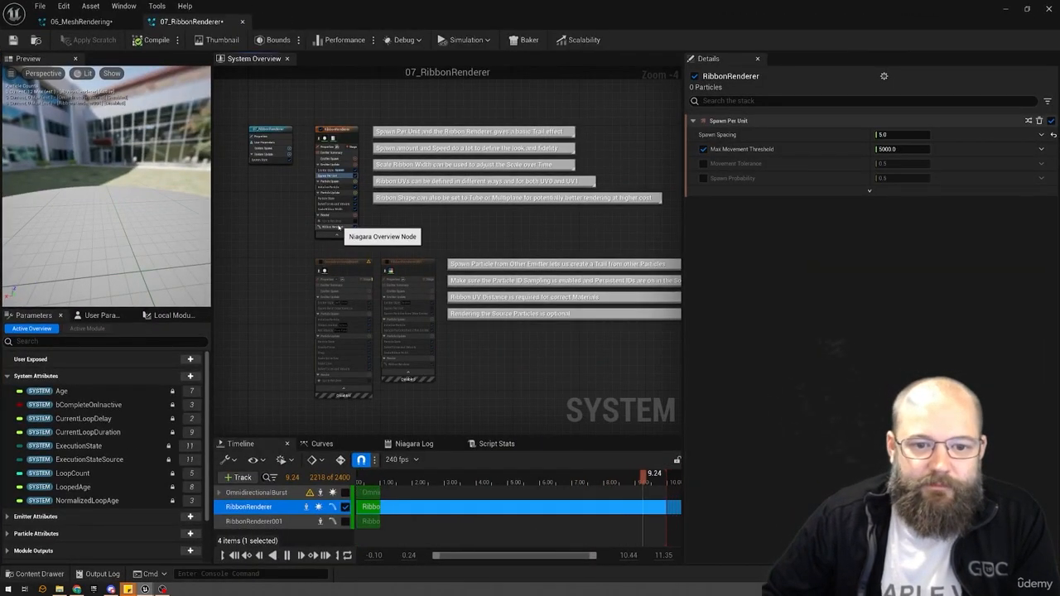
pyautogui.click(333, 226)
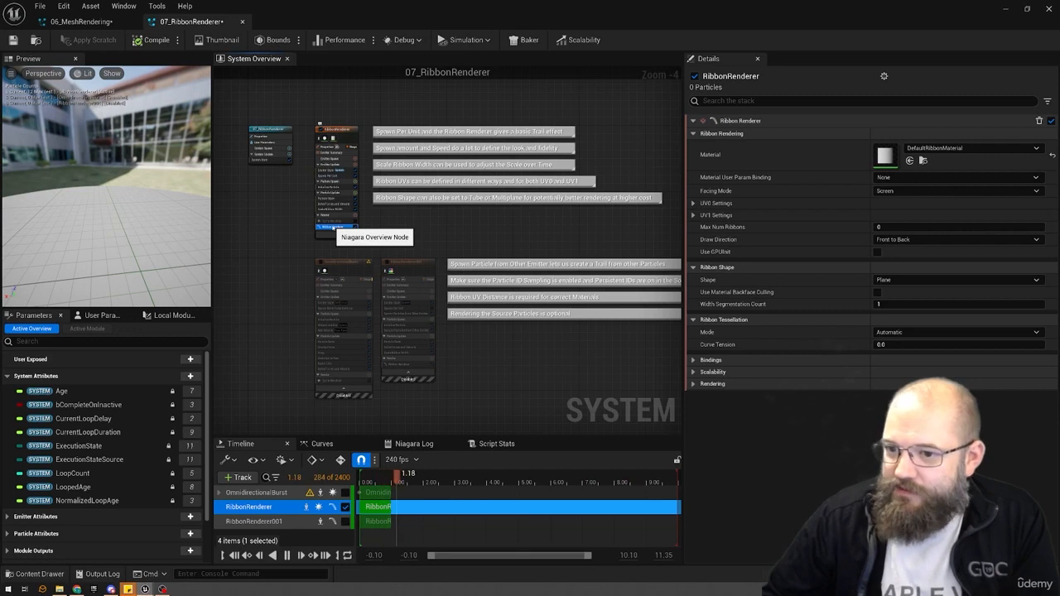
pyautogui.click(335, 187)
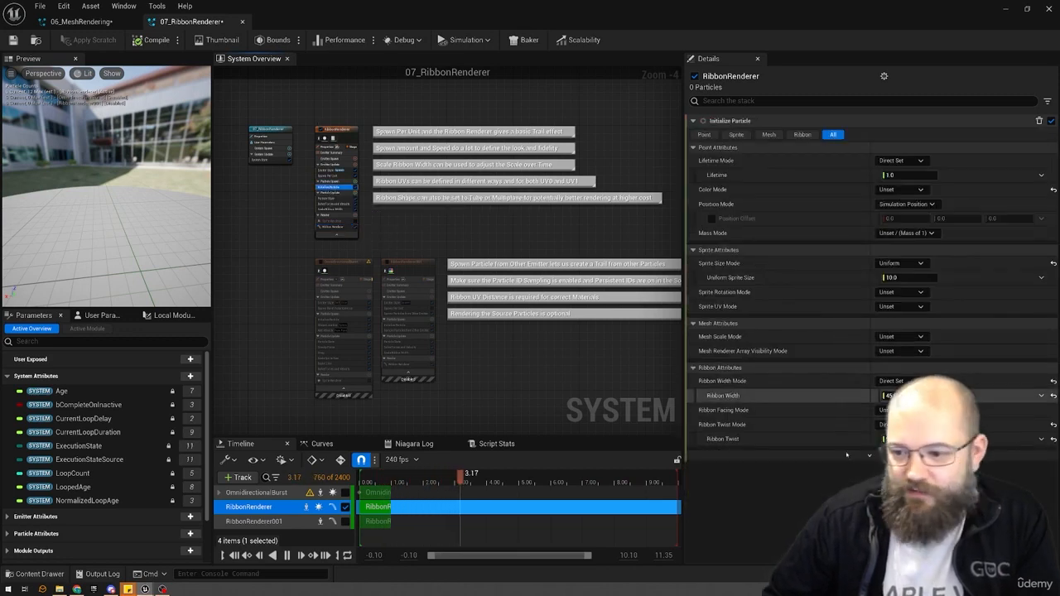
pyautogui.click(1053, 381)
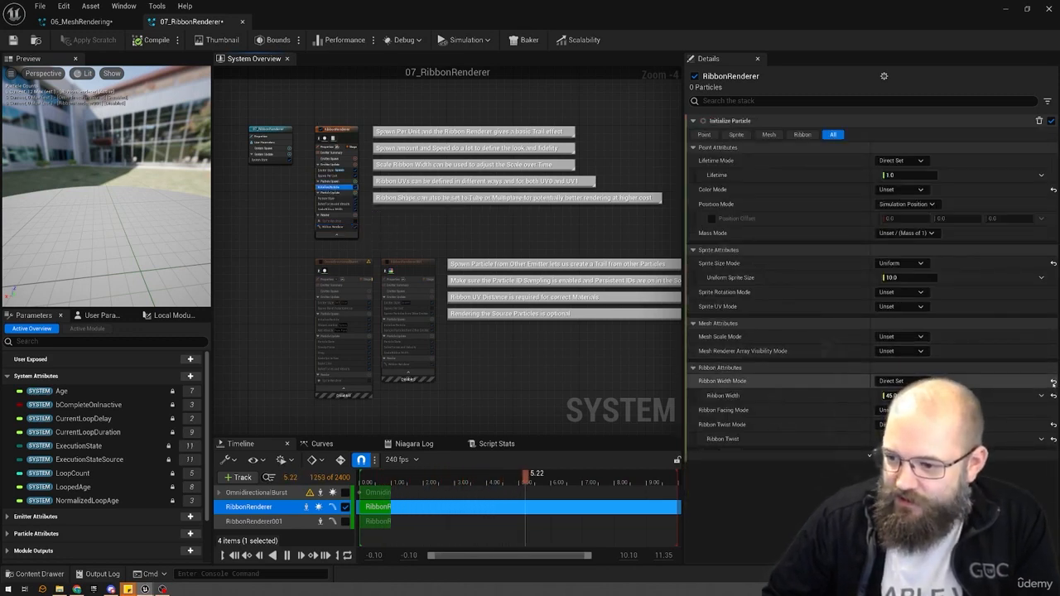
pyautogui.click(1052, 409)
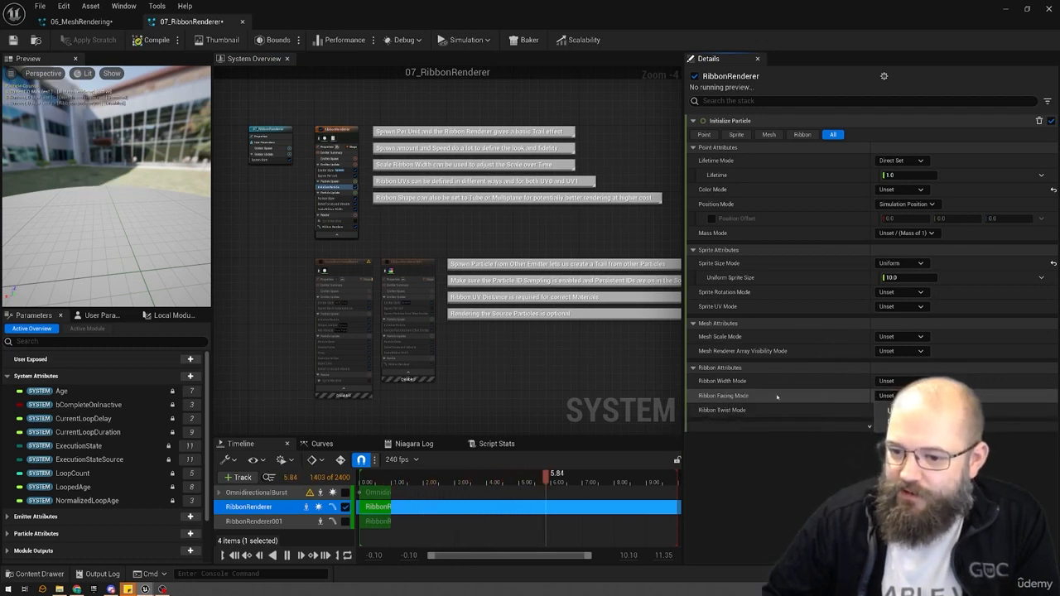
# - Set Initialize Particle's Ribbon Width Mode to Direct Set
pyautogui.click(920, 381)
pyautogui.click(920, 382)
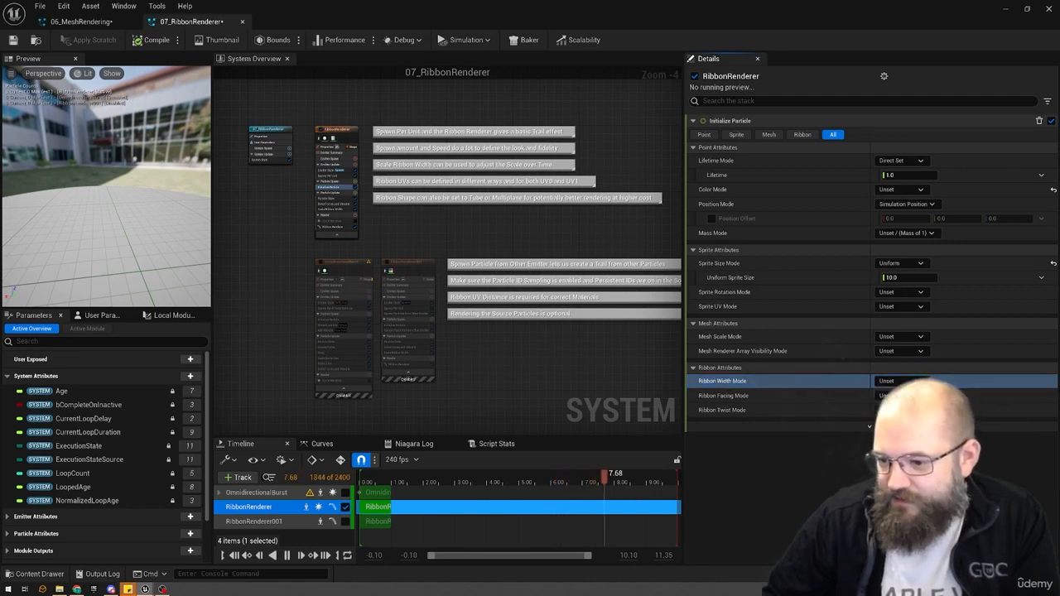
pyautogui.click(903, 408)
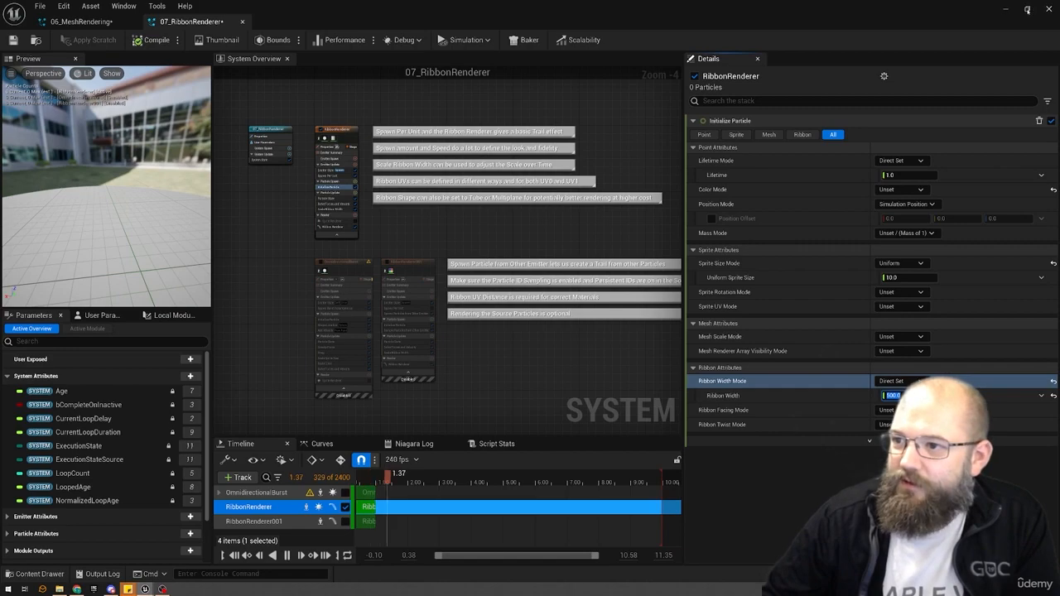
# - Uncover the level and move the 07_RibbonRenderer actor around to examine the trail with the directly set width
pyautogui.click(1027, 10)
pyautogui.moveTo(602, 192); pyautogui.dragTo(575, 298)
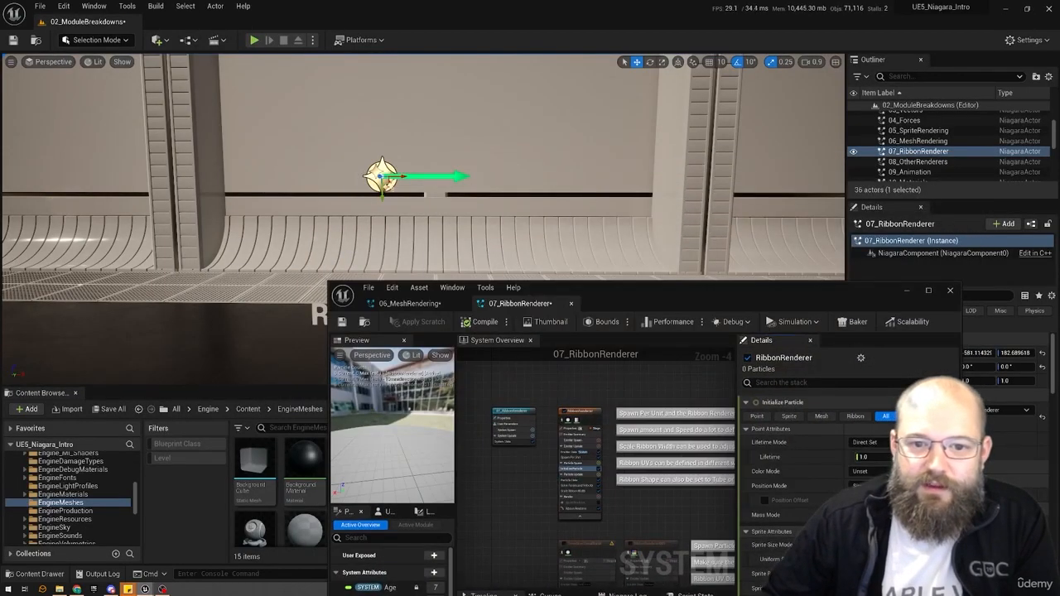
pyautogui.moveTo(381, 176); pyautogui.dragTo(463, 203)
pyautogui.scroll(-2, 820, 464)
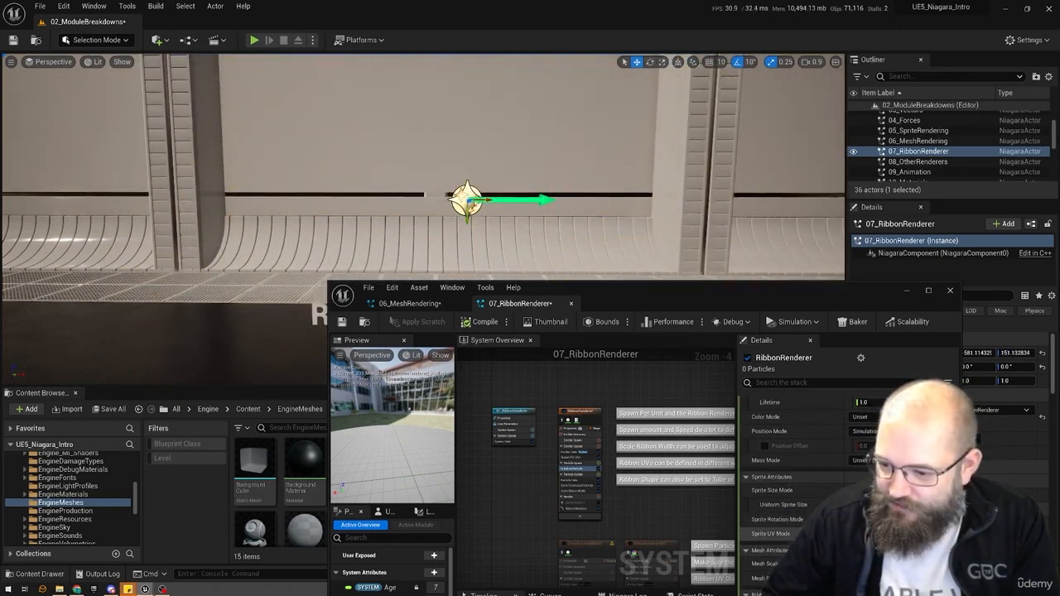
pyautogui.moveTo(841, 302); pyautogui.dragTo(875, 123)
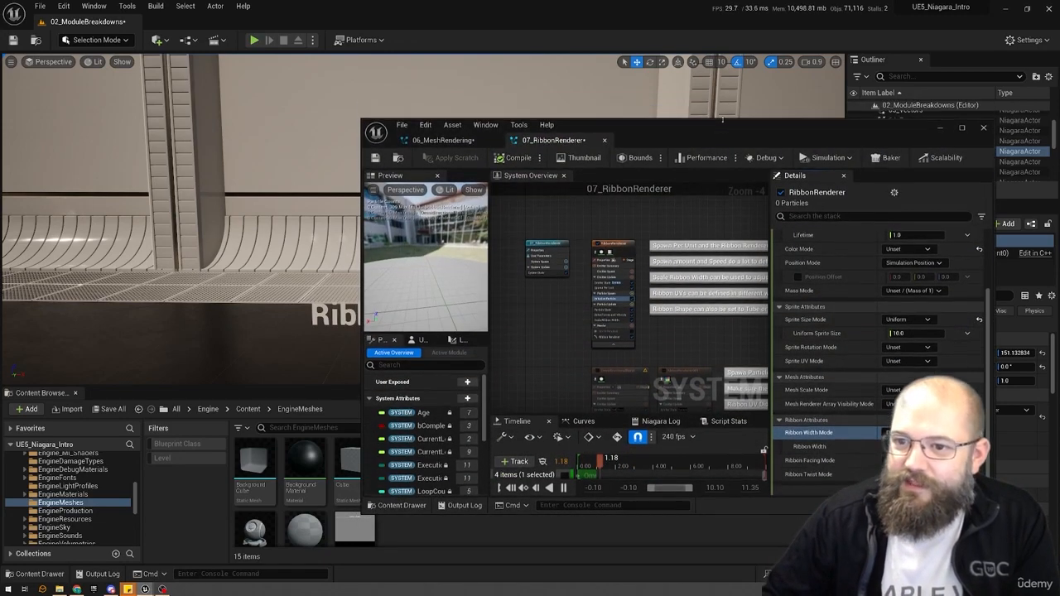
pyautogui.moveTo(724, 132); pyautogui.dragTo(627, 337)
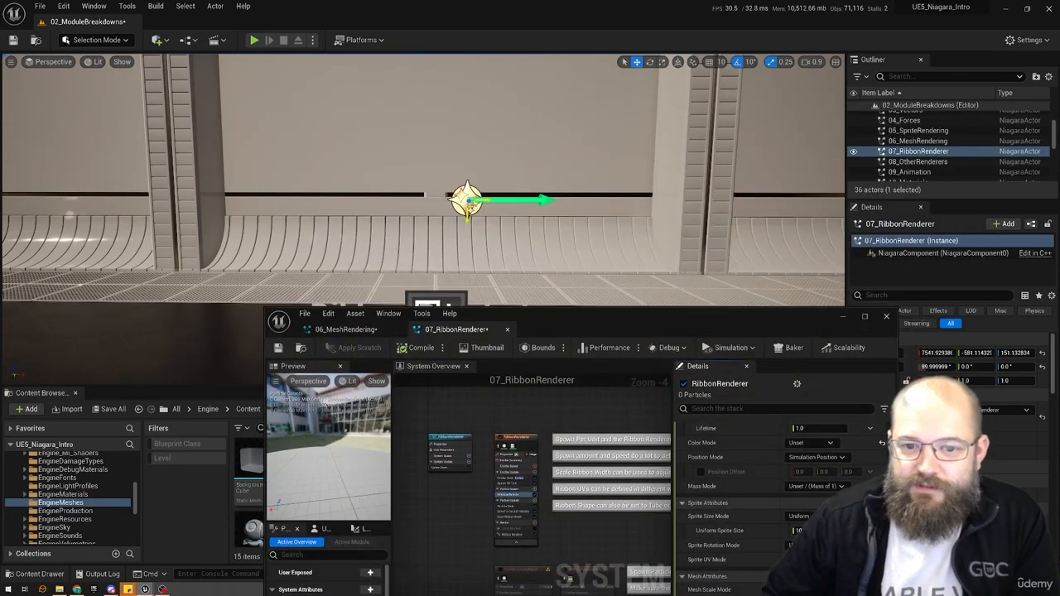
pyautogui.moveTo(568, 220); pyautogui.dragTo(572, 185)
# - Set Initialize Particle's Ribbon Facing Mode to Direct Set and the Ribbon Renderer's Facing Mode to Custom
pyautogui.moveTo(702, 328); pyautogui.dragTo(718, 146)
pyautogui.doubleClick(718, 146)
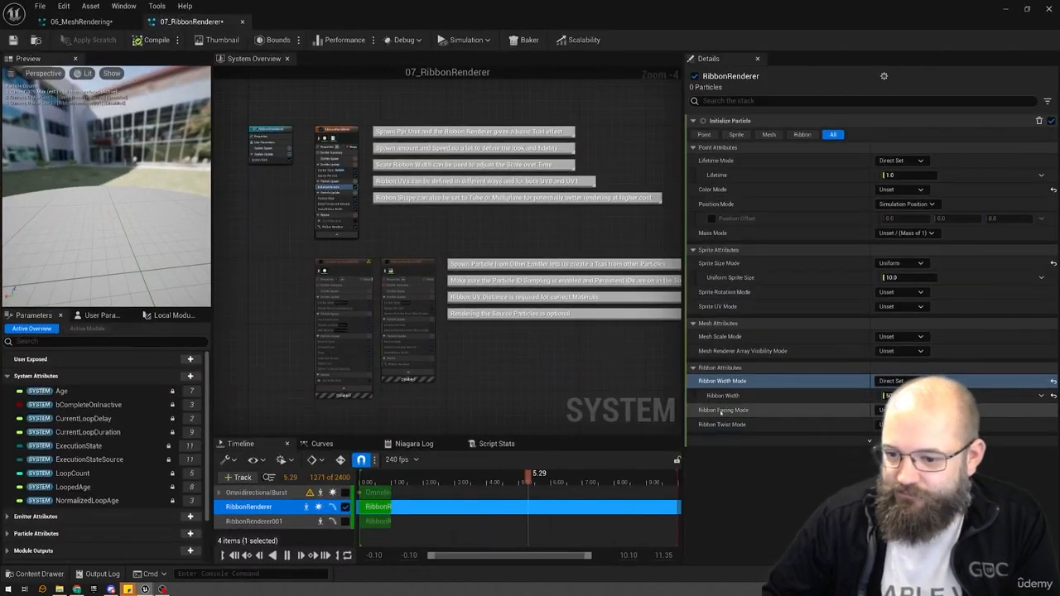
pyautogui.click(901, 410)
pyautogui.click(876, 439)
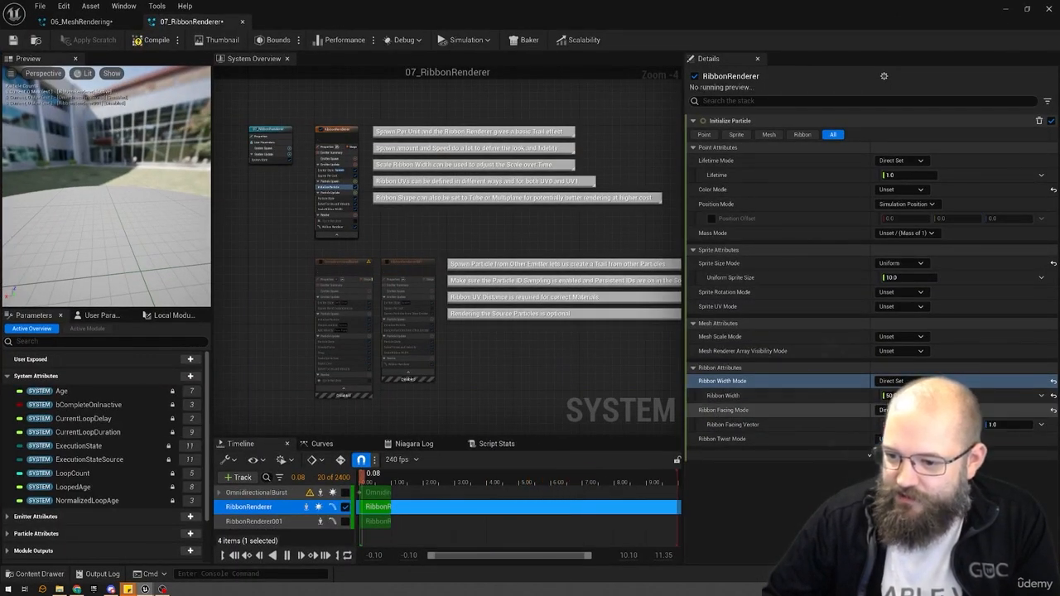
pyautogui.click(332, 226)
pyautogui.click(921, 191)
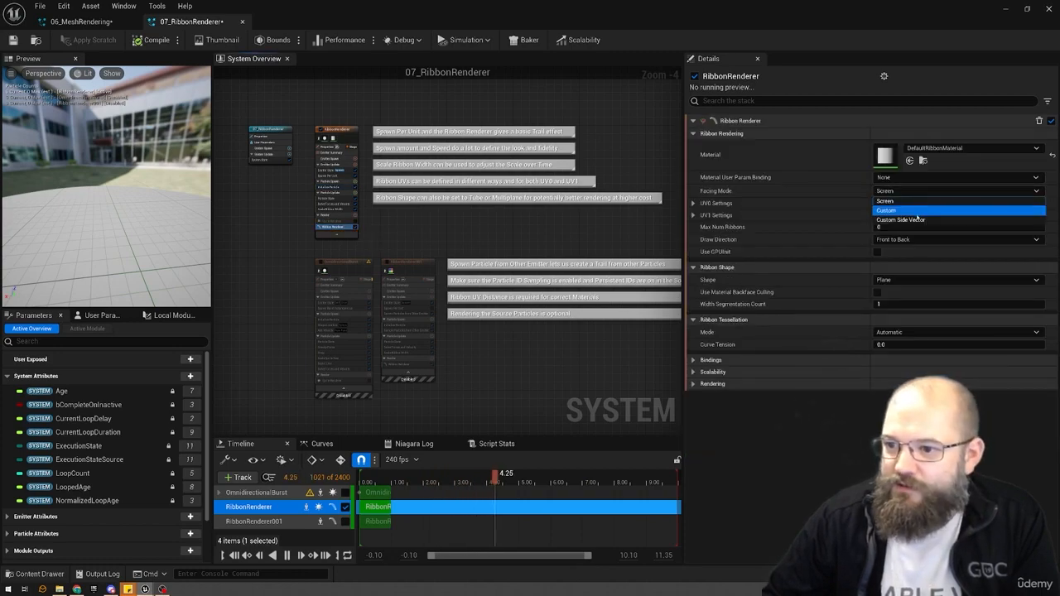
pyautogui.click(903, 212)
# - Move the ribbon actor through the level and view it from several angles to examine the custom-facing trail
pyautogui.moveTo(911, 13); pyautogui.dragTo(786, 375)
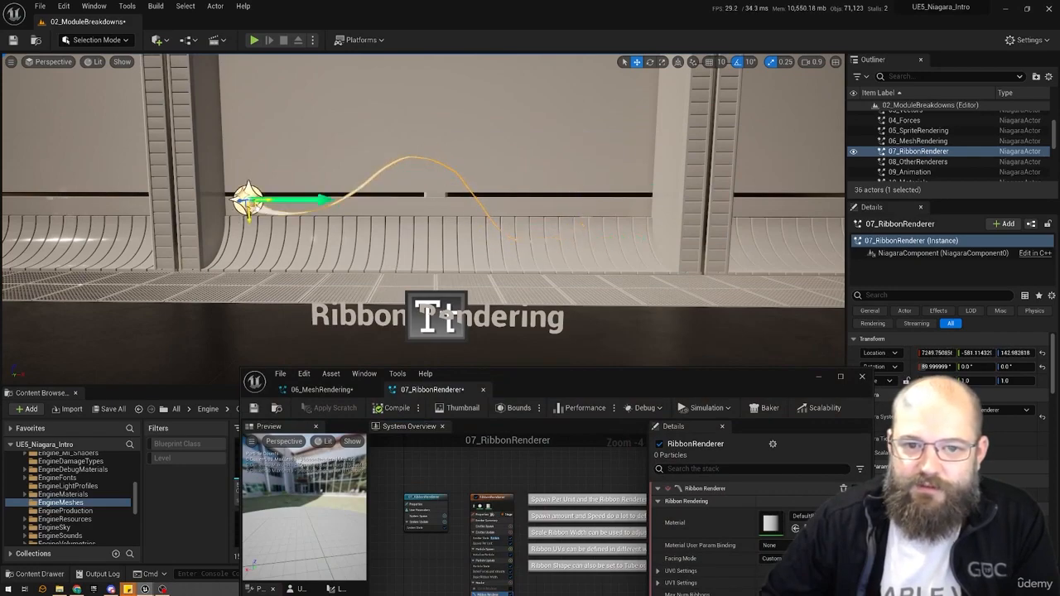
pyautogui.moveTo(518, 226); pyautogui.dragTo(522, 226)
pyautogui.keyDown('alt'); pyautogui.moveTo(522, 227); pyautogui.dragTo(356, 331); pyautogui.keyUp('alt')
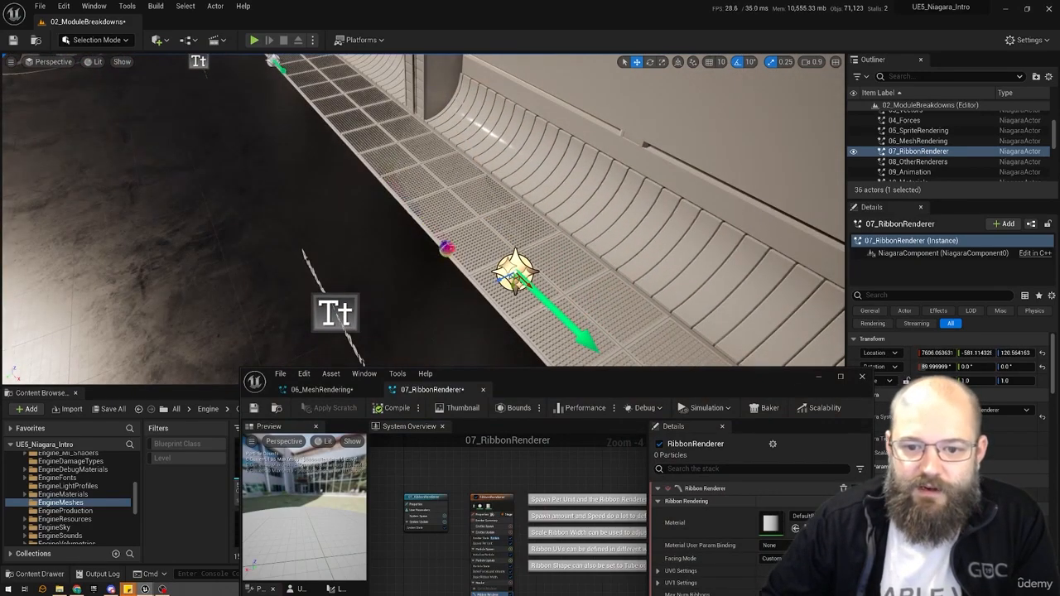
pyautogui.moveTo(514, 273); pyautogui.dragTo(572, 178)
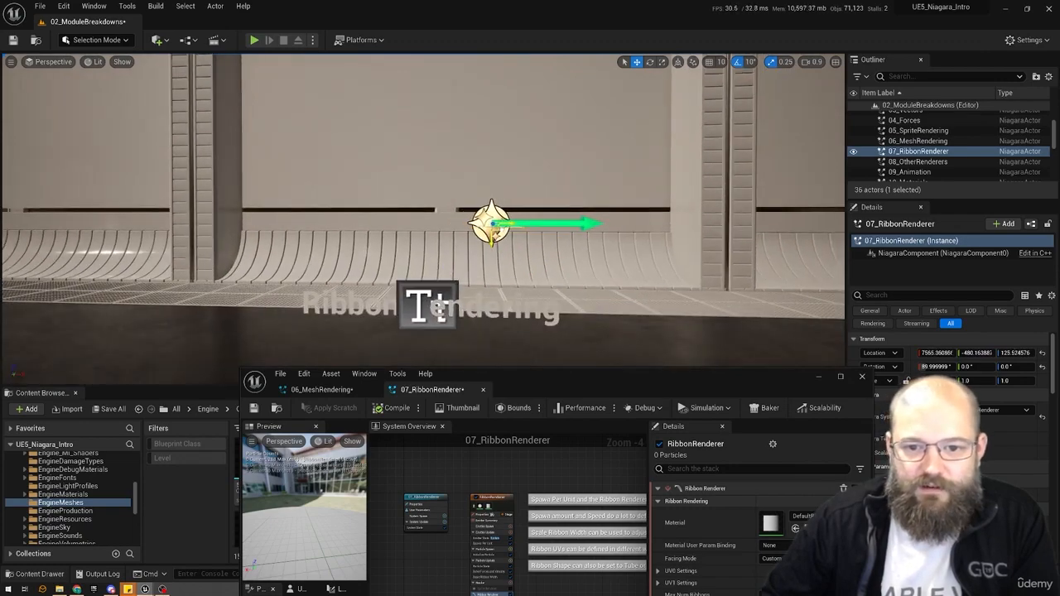
pyautogui.keyDown('alt'); pyautogui.moveTo(437, 228); pyautogui.dragTo(521, 253); pyautogui.keyUp('alt')
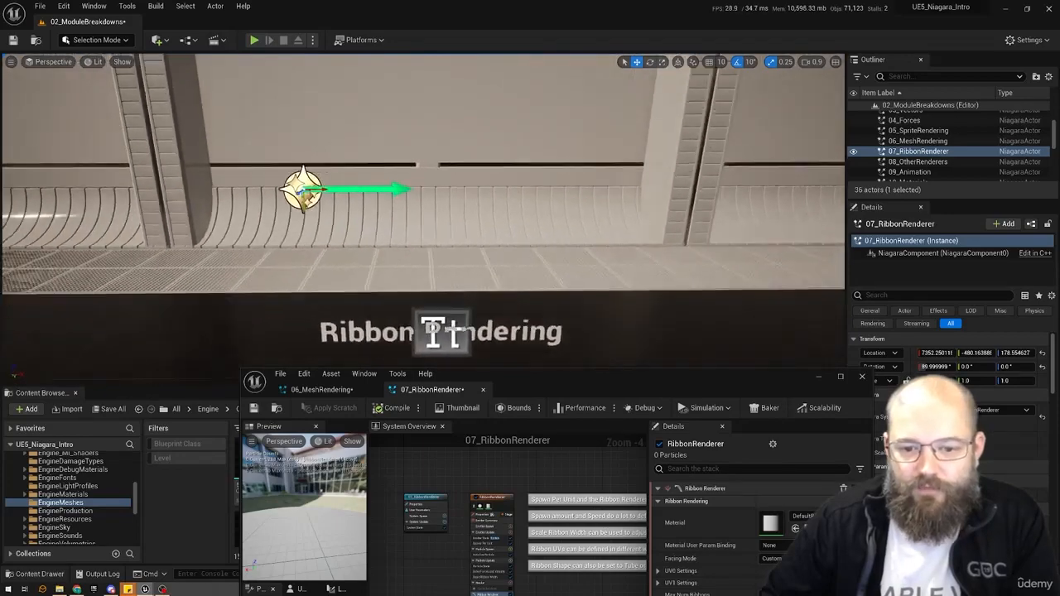
pyautogui.moveTo(730, 381); pyautogui.dragTo(731, 380)
# - Assign the M_NiagaraUVDebug material to the Ribbon Renderer of the RibbonRenderer emitter
pyautogui.doubleClick(714, 374)
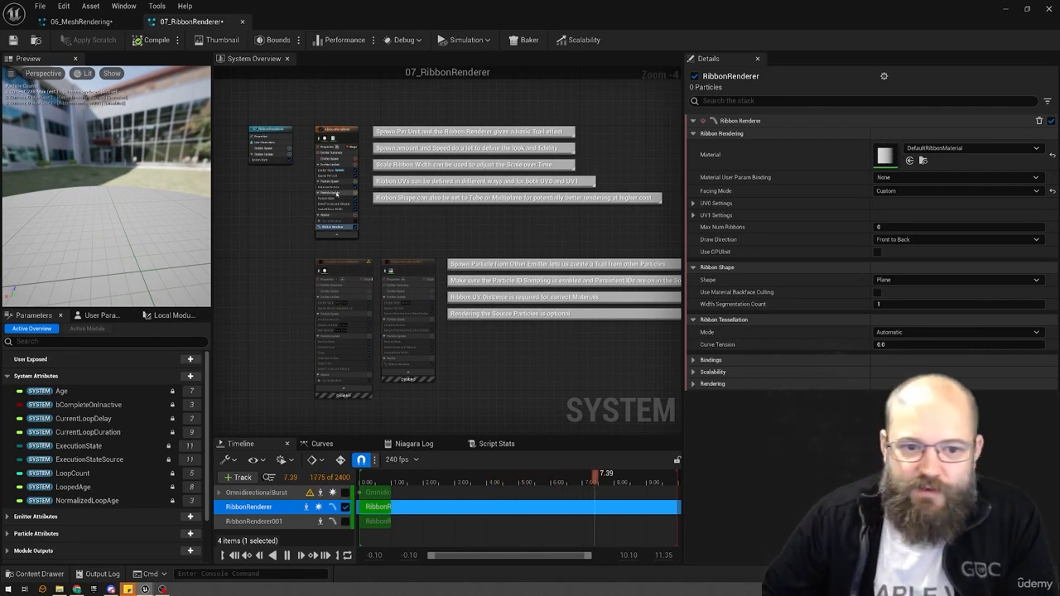
pyautogui.click(336, 190)
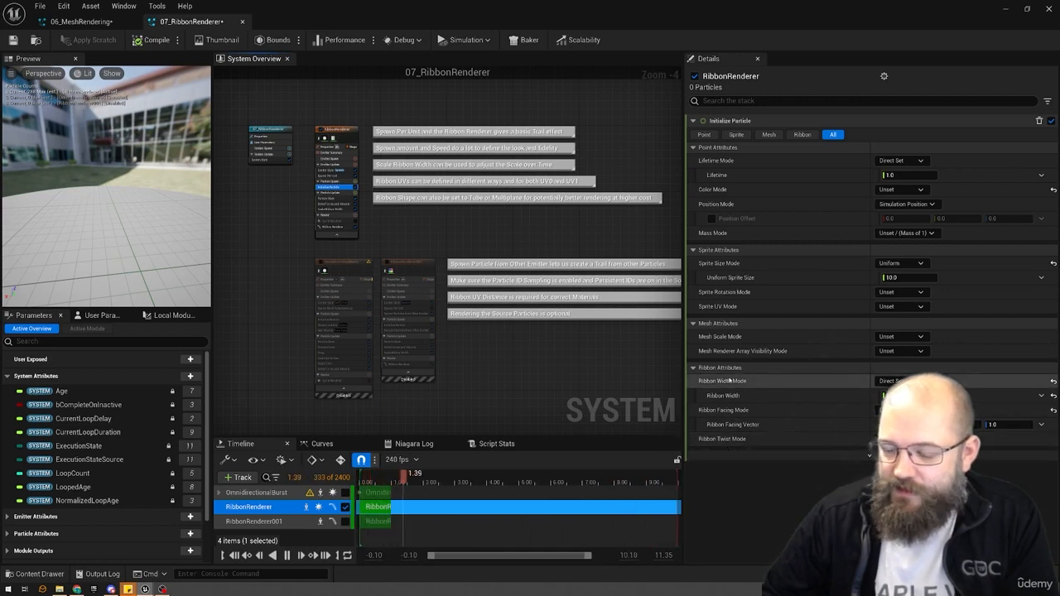
pyautogui.moveTo(450, 225); pyautogui.dragTo(436, 237, button='right')
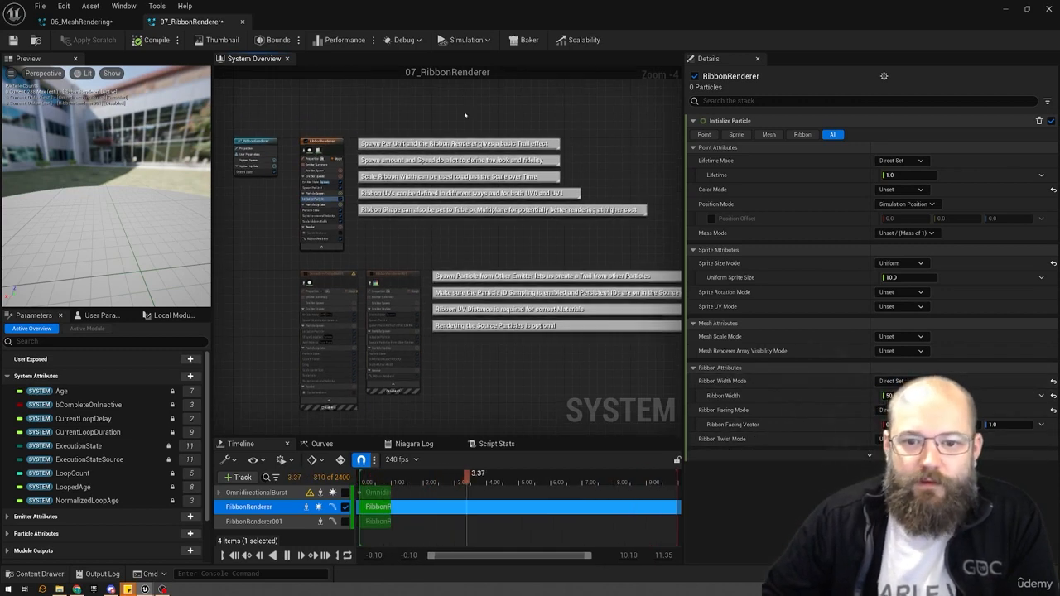
pyautogui.moveTo(380, 168); pyautogui.dragTo(451, 109)
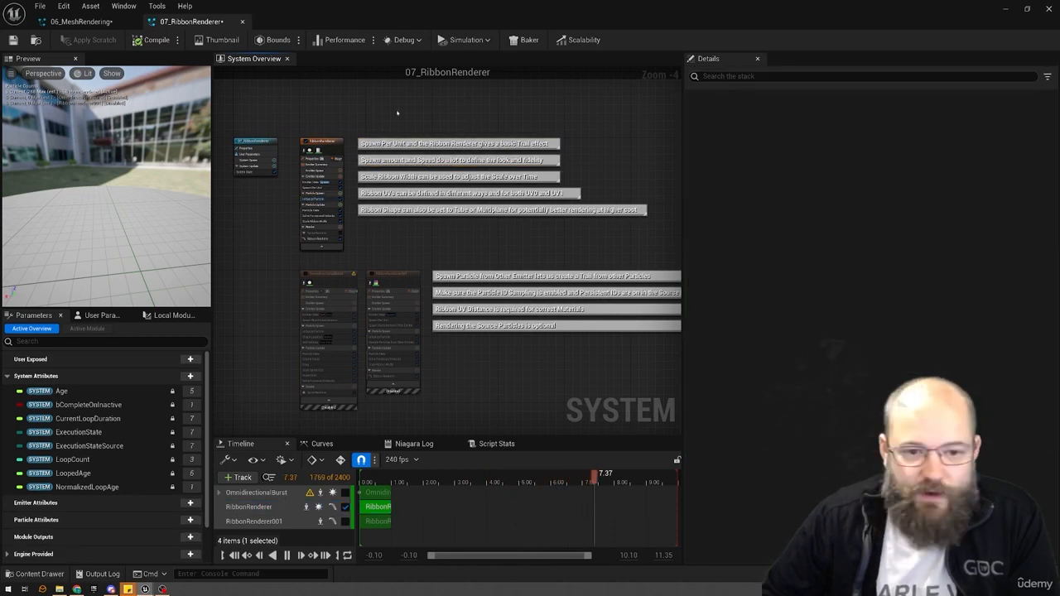
pyautogui.click(311, 240)
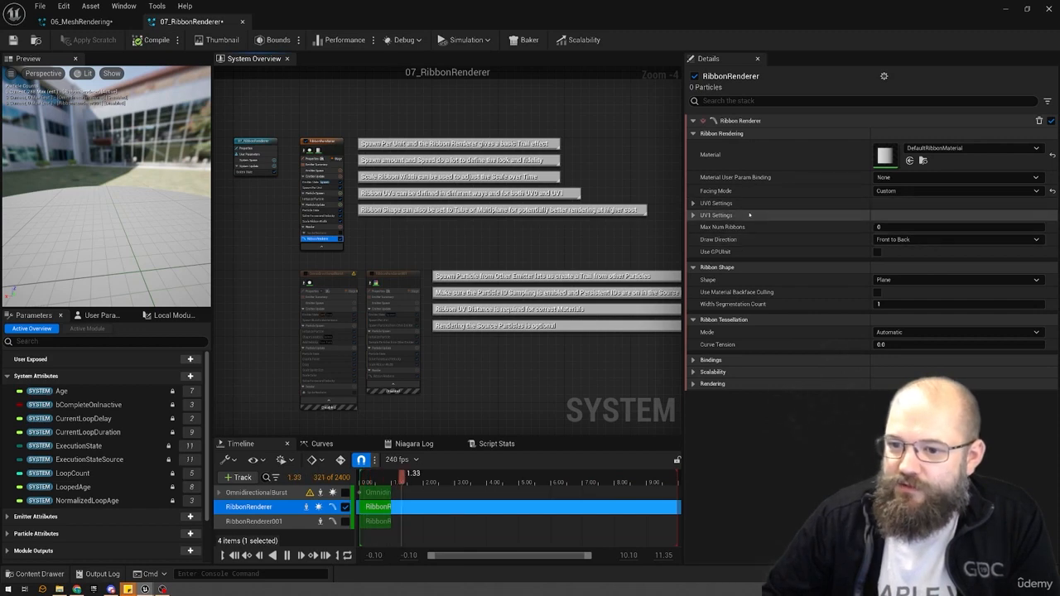
pyautogui.click(944, 148)
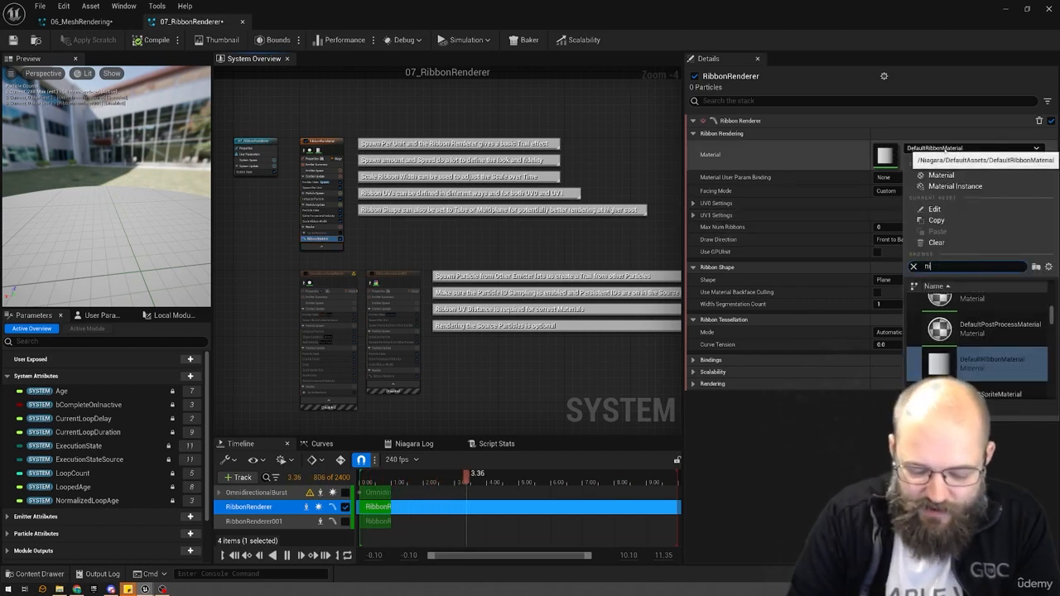
pyautogui.write('niag deb')
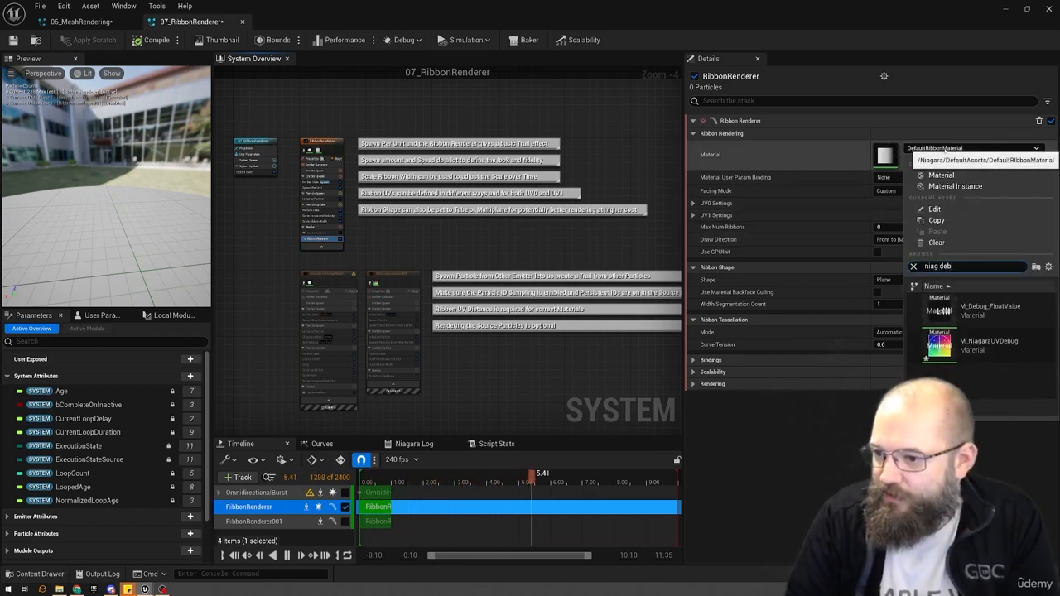
pyautogui.click(987, 344)
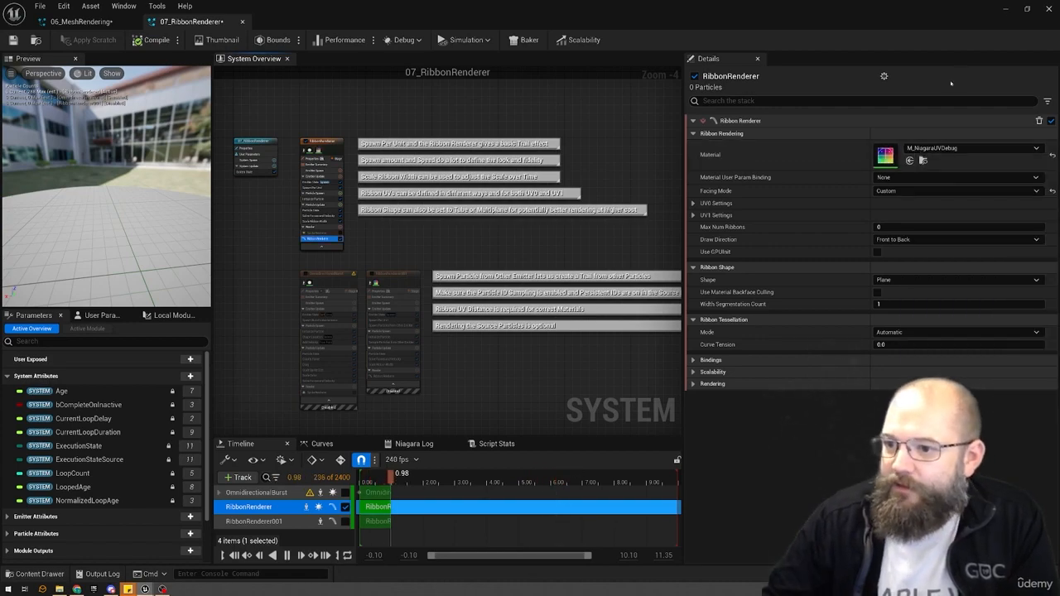
# - Uncover the level and move the ribbon actor around to examine how the UV debug material maps along the trail
pyautogui.moveTo(739, 10); pyautogui.dragTo(682, 377)
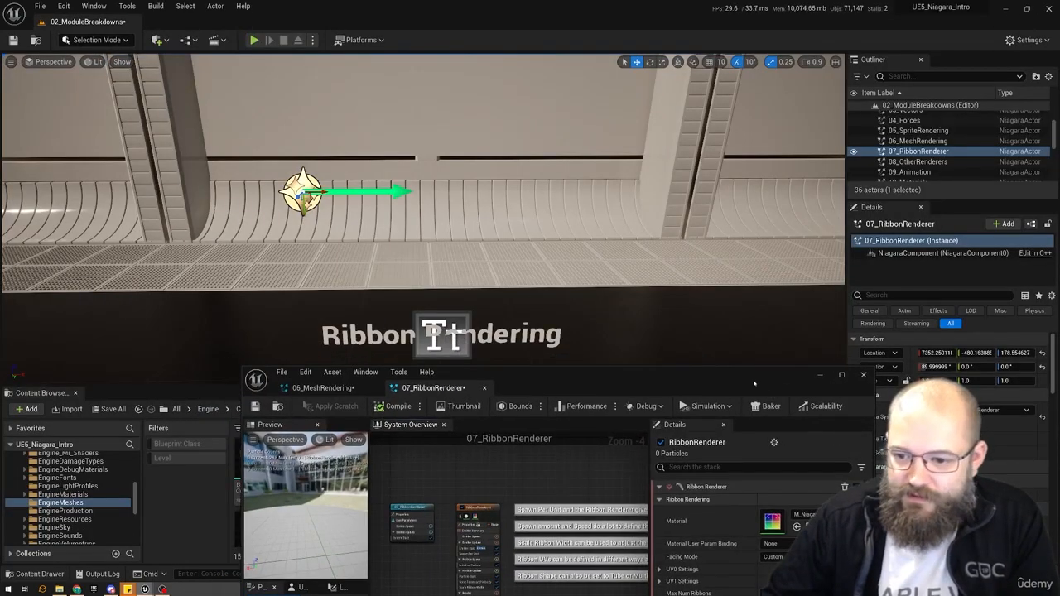
pyautogui.doubleClick(753, 382)
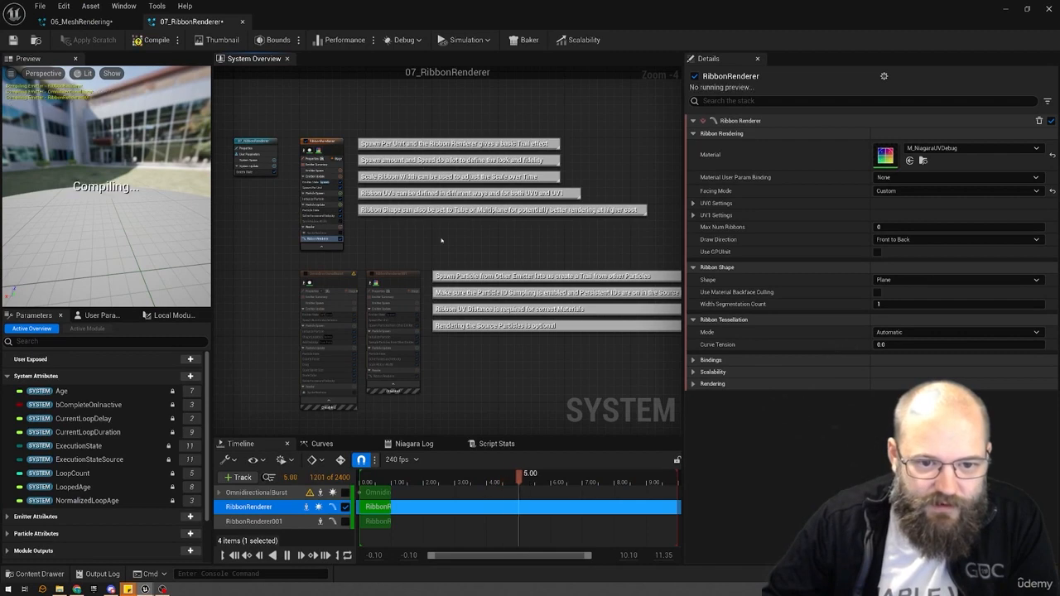
pyautogui.click(1026, 10)
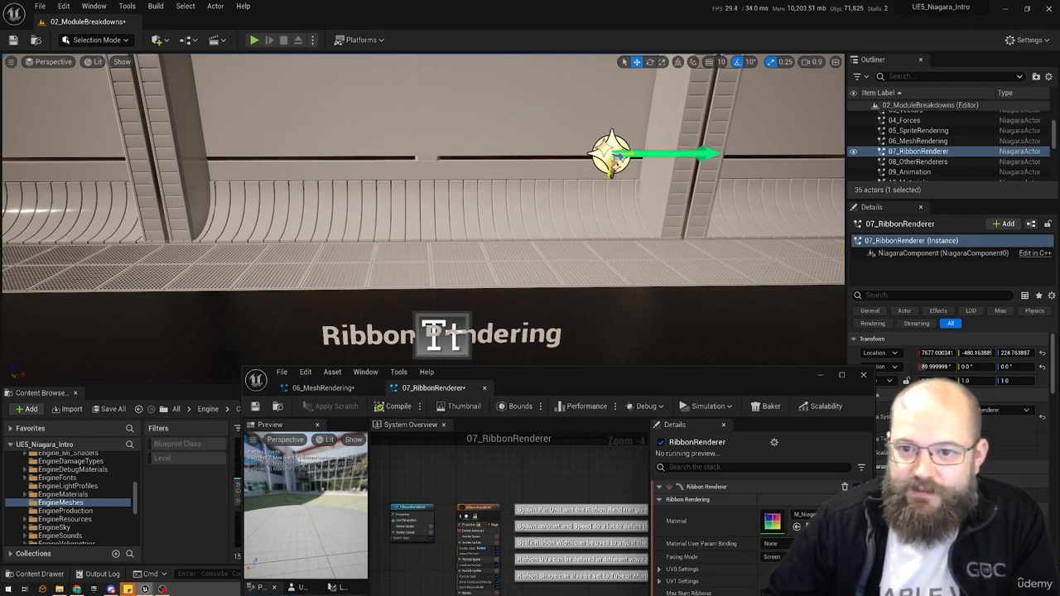
pyautogui.moveTo(610, 153); pyautogui.dragTo(534, 147)
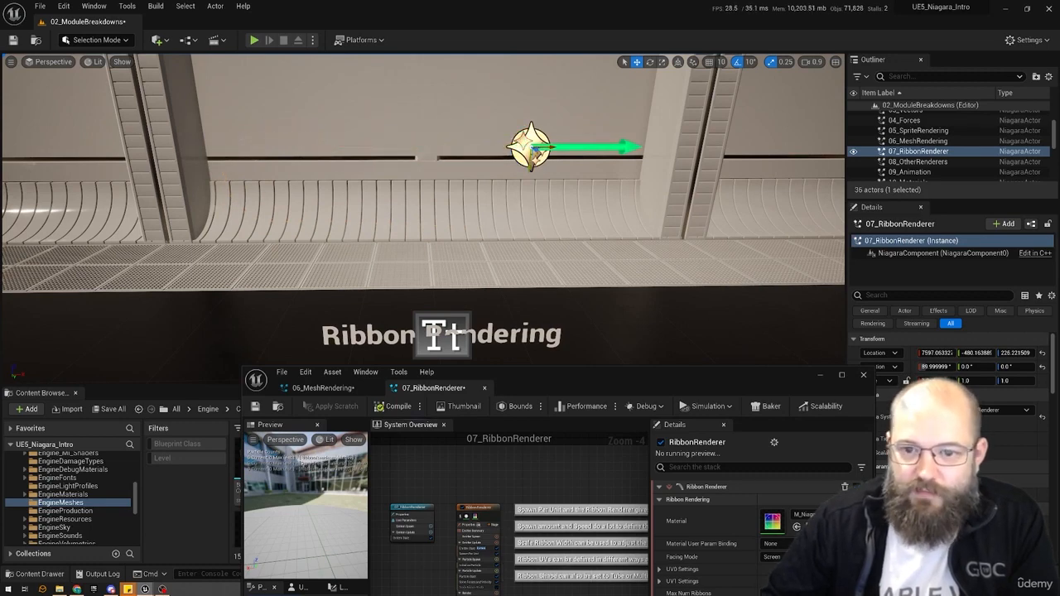
pyautogui.moveTo(584, 147); pyautogui.dragTo(549, 240)
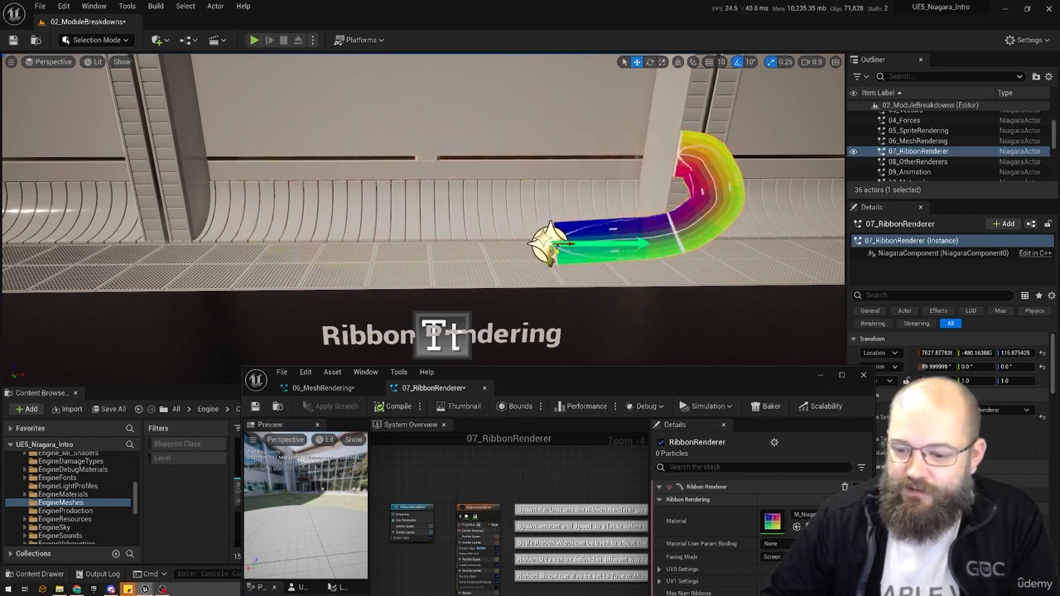
# - Set the Ribbon Renderer's UV0 UV Mode to Tiled (By Segment Length) and sweep the actor across the level to test it
pyautogui.scroll(-1, 674, 542)
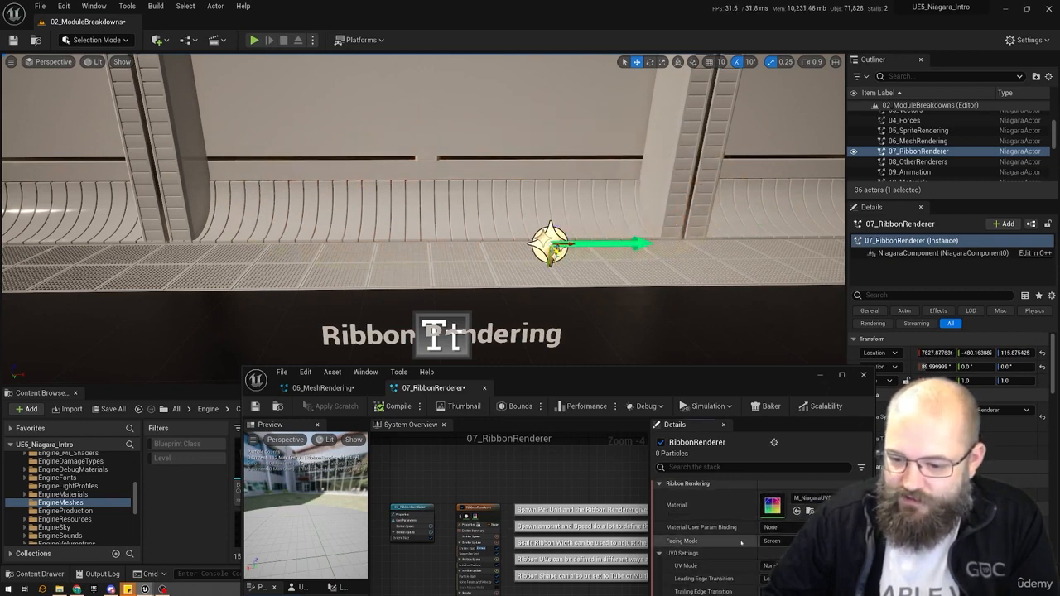
pyautogui.scroll(-2, 741, 542)
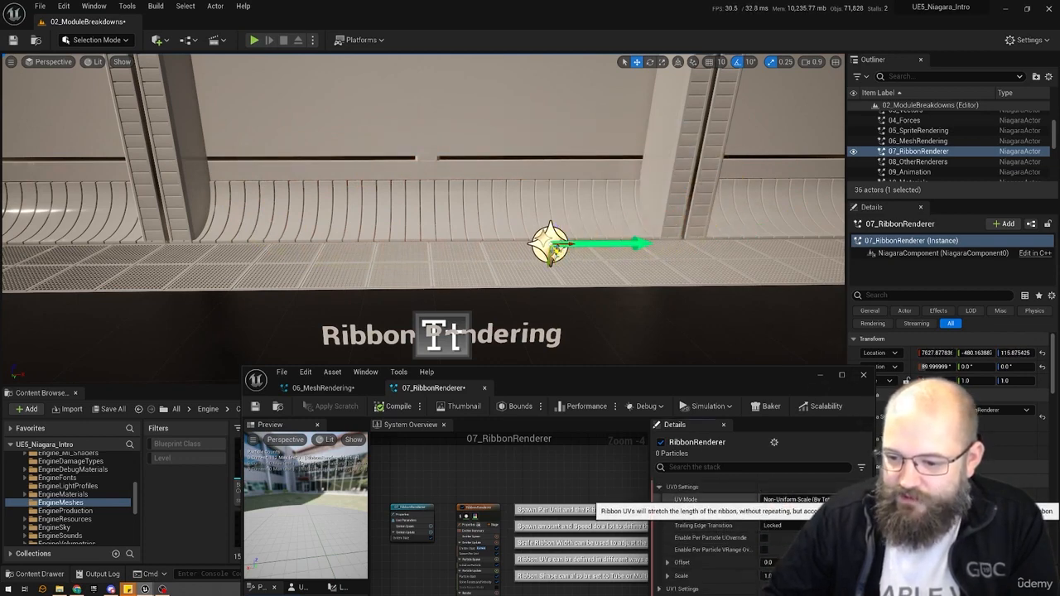
pyautogui.click(795, 499)
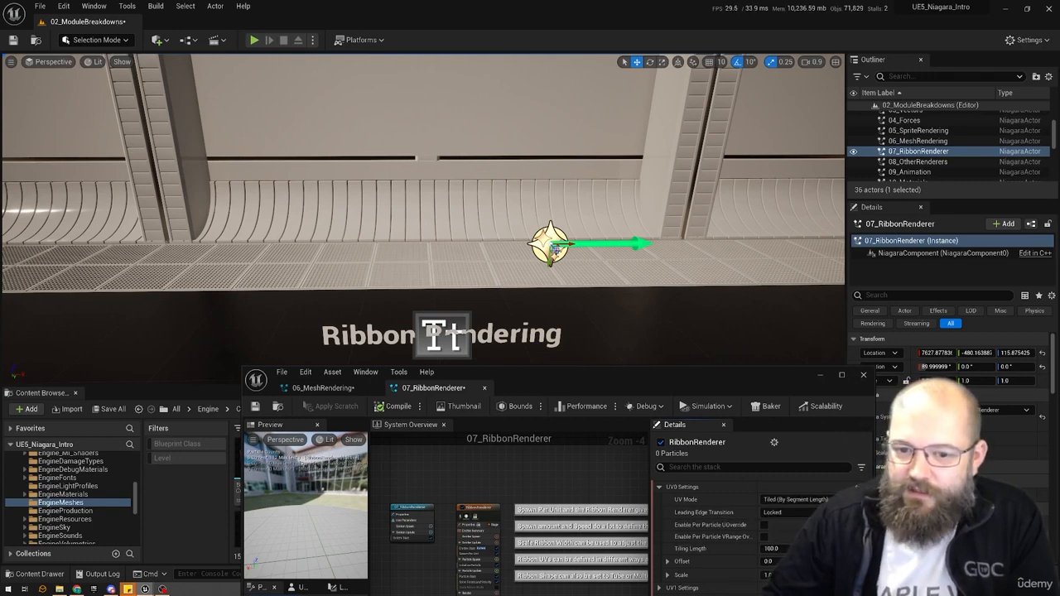
pyautogui.moveTo(612, 243); pyautogui.dragTo(189, 247)
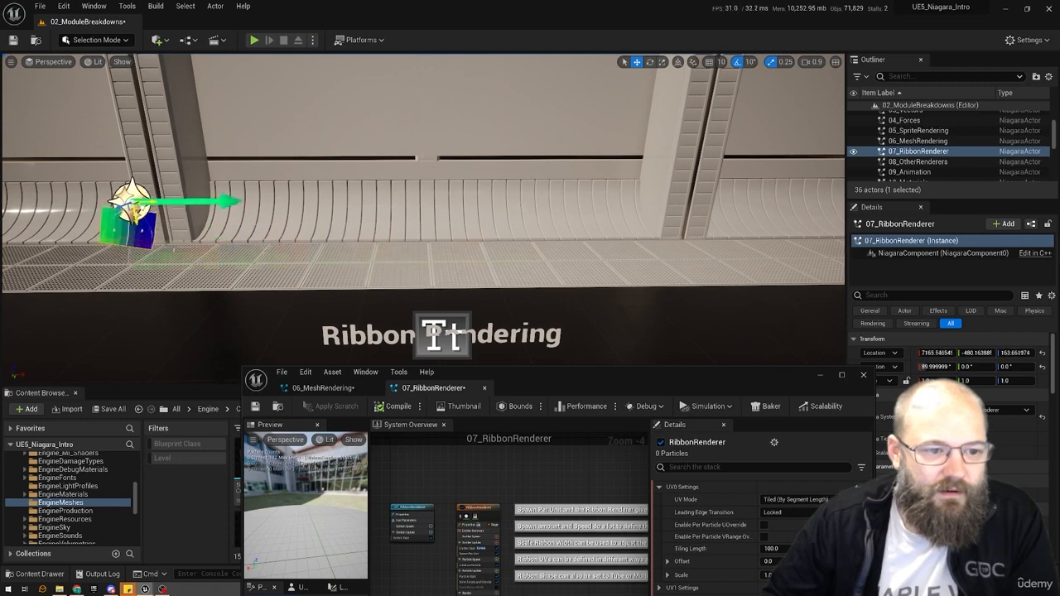
# - Try a UV0 Tiling Length of 50 and move the ribbon actor through the level to compare the tiling
pyautogui.moveTo(129, 203); pyautogui.dragTo(577, 246)
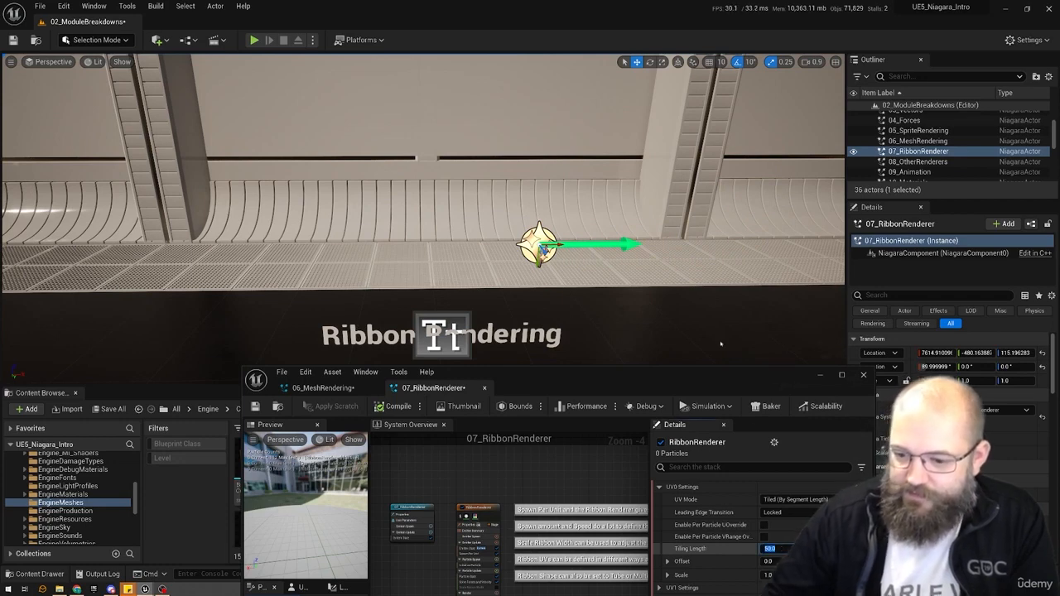
pyautogui.moveTo(538, 245); pyautogui.dragTo(170, 246)
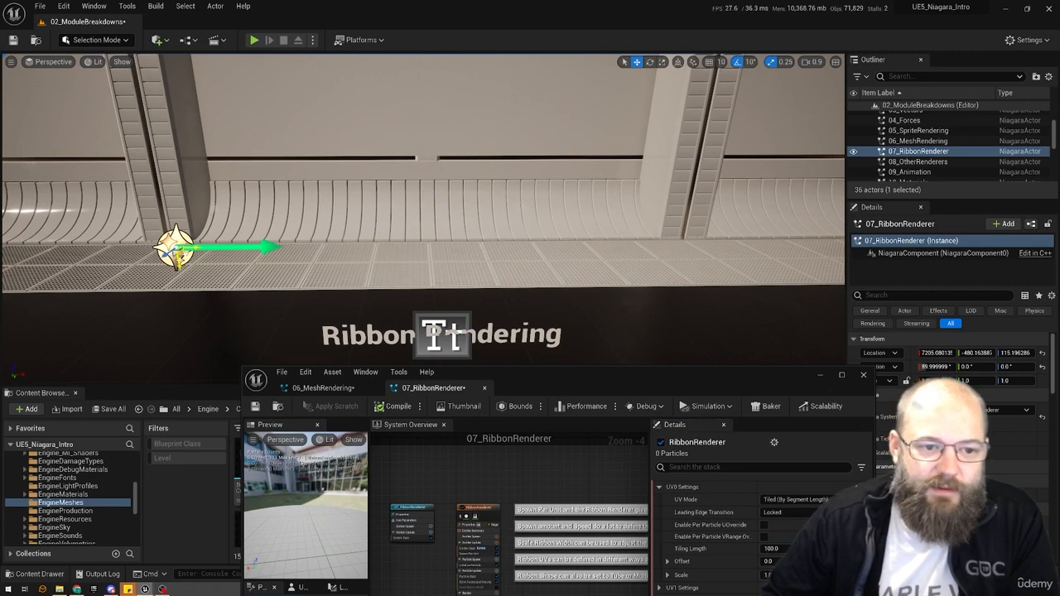
pyautogui.moveTo(170, 246); pyautogui.dragTo(234, 232)
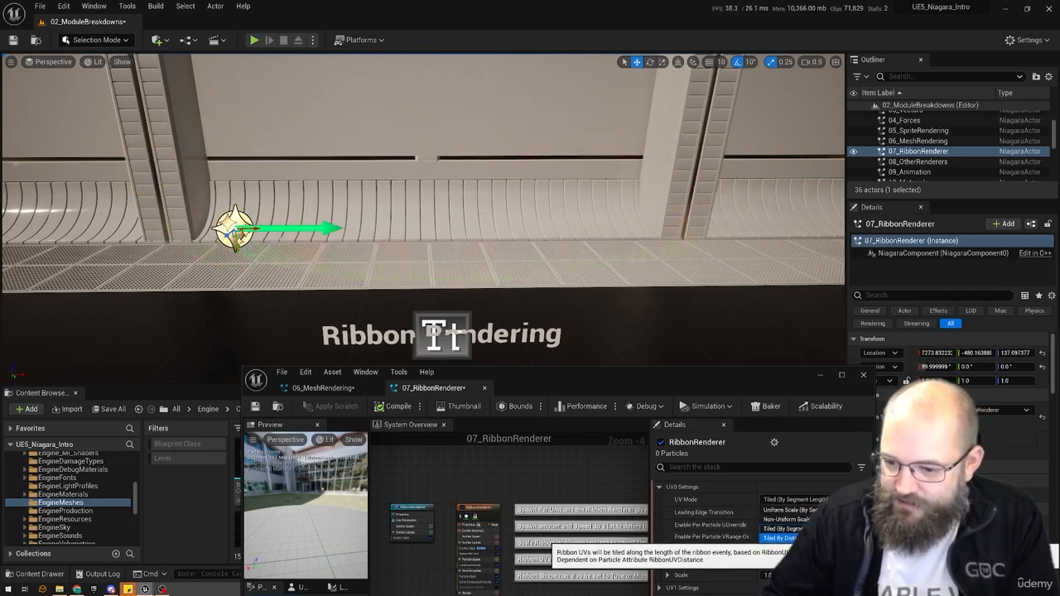
# - Compare Tiled (By Segment Length) with Tiled By Distance (By Particles.RibbonUVDistance) and leave the UV0 UV Mode on Tiled By Distance
pyautogui.press('Escape')
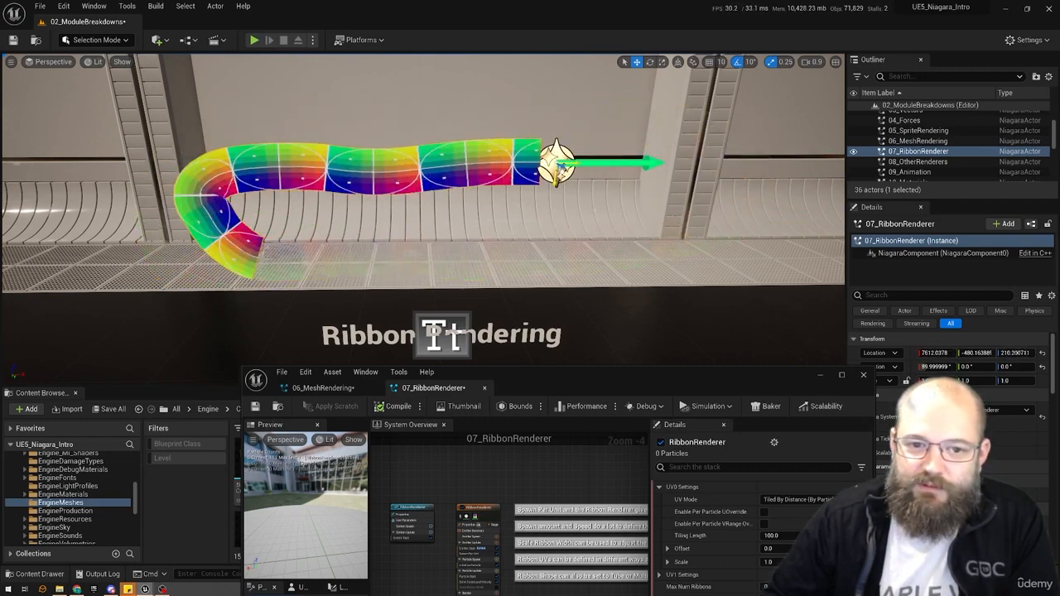
pyautogui.click(782, 528)
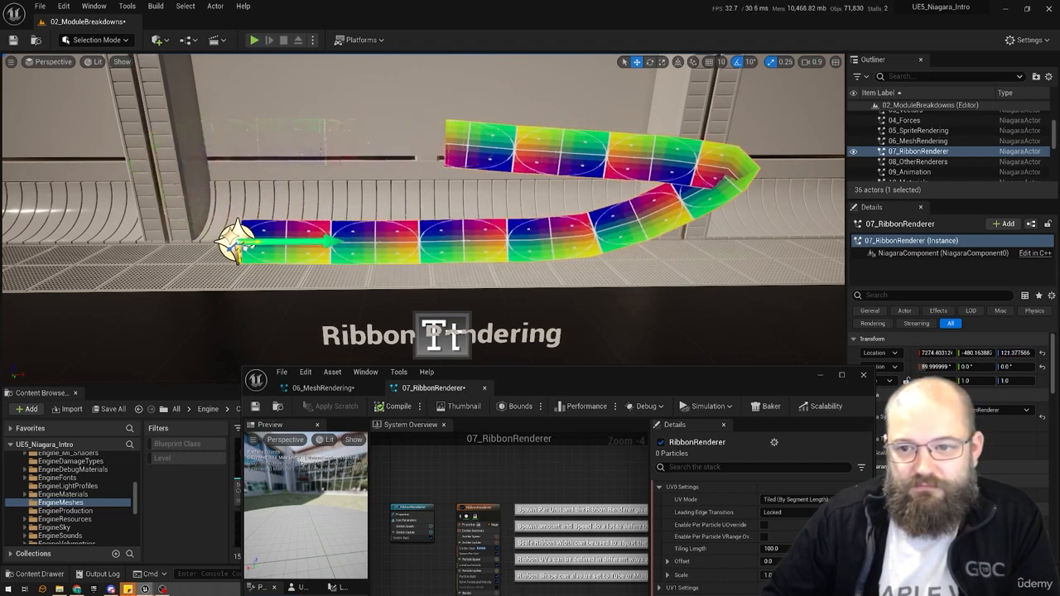
pyautogui.click(795, 499)
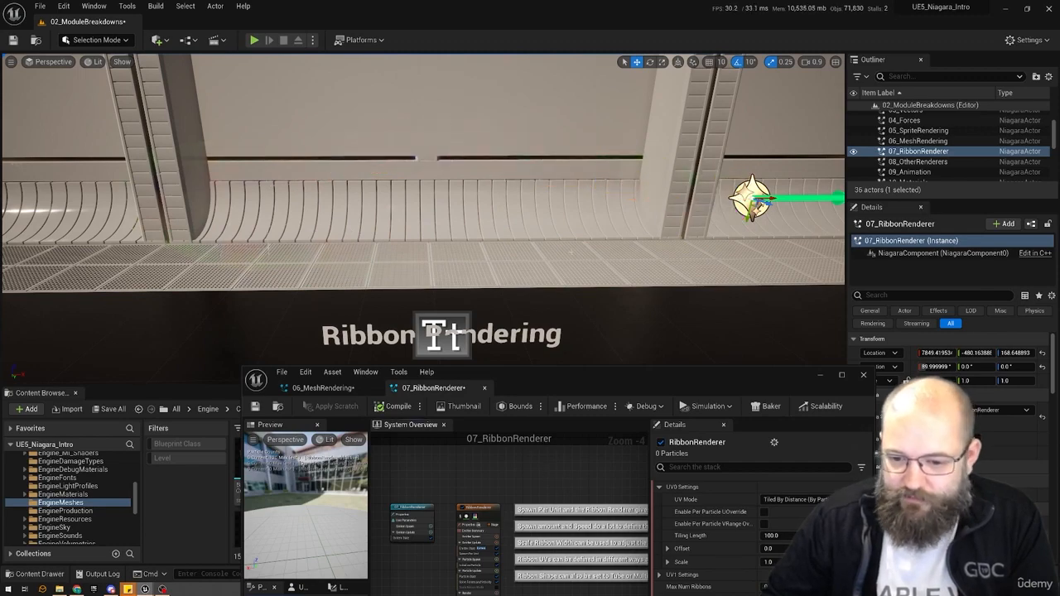
# - Enable the Sprite Renderer in the RibbonRenderer emitter and uncover the level again
pyautogui.doubleClick(619, 377)
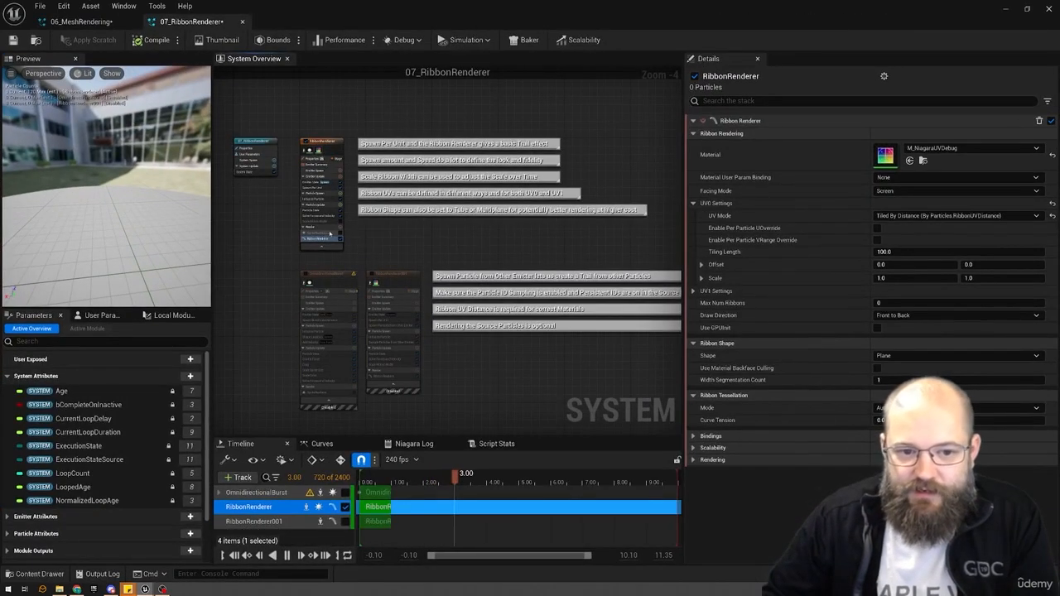
pyautogui.click(323, 234)
pyautogui.click(1026, 9)
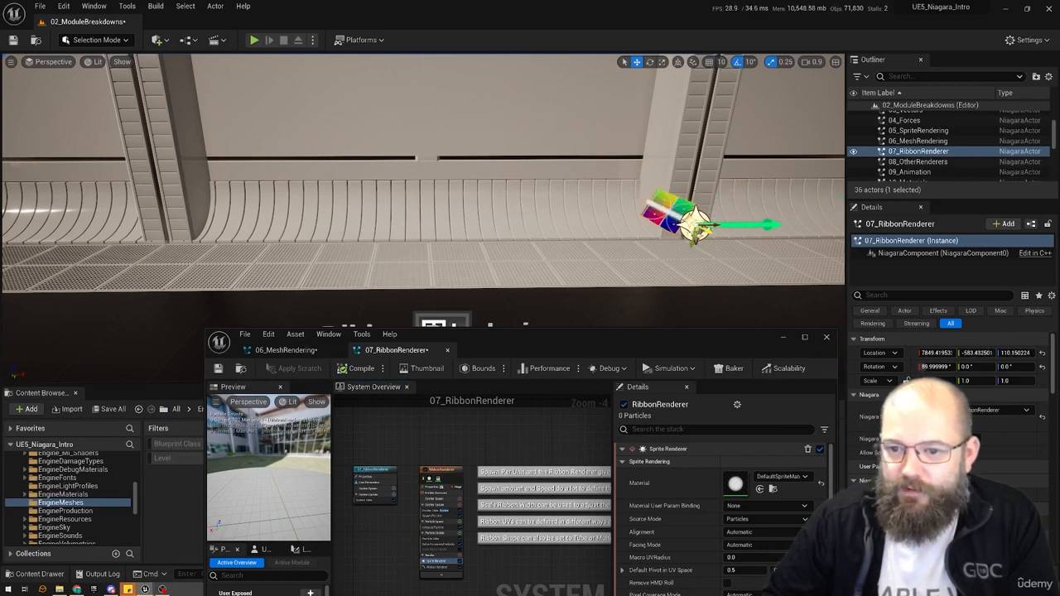
# - Sweep the ribbon actor across the level in lit and wireframe view to examine the particles along the ribbon
pyautogui.moveTo(698, 223); pyautogui.dragTo(240, 230)
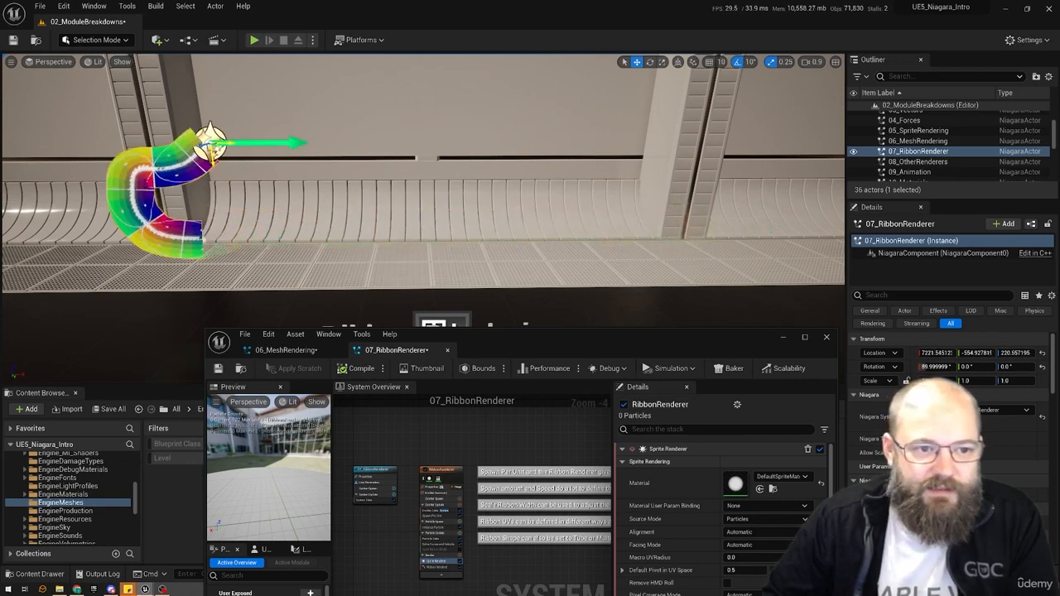
pyautogui.moveTo(211, 148); pyautogui.dragTo(396, 151)
pyautogui.hotkey('alt', '2')
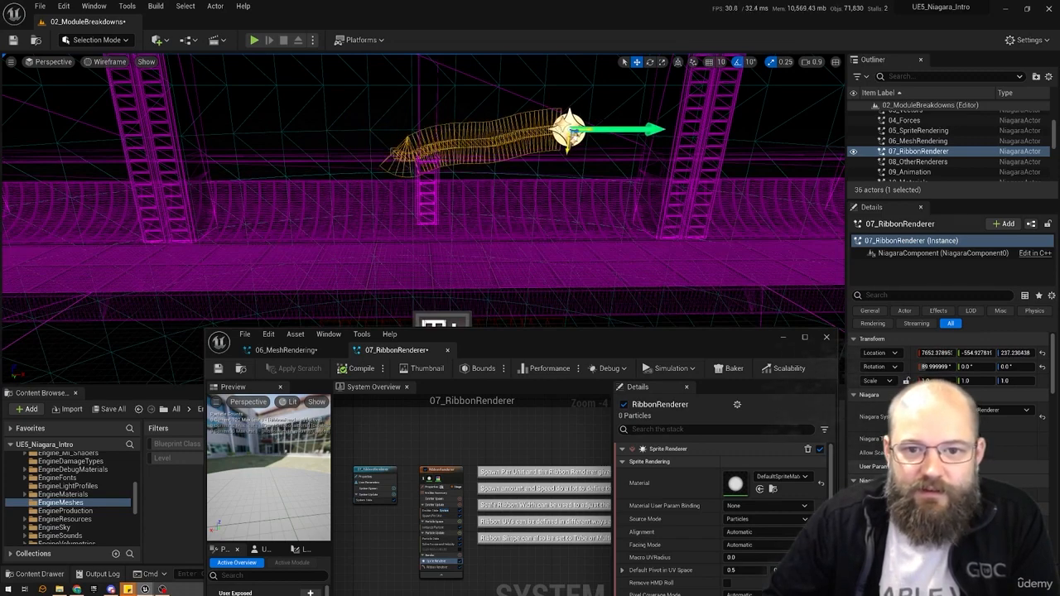
pyautogui.moveTo(568, 130); pyautogui.dragTo(265, 218)
# - Set Spawn Per Unit's Spawn Spacing to 50 and sweep the ribbon actor in wireframe view to test it
pyautogui.click(435, 499)
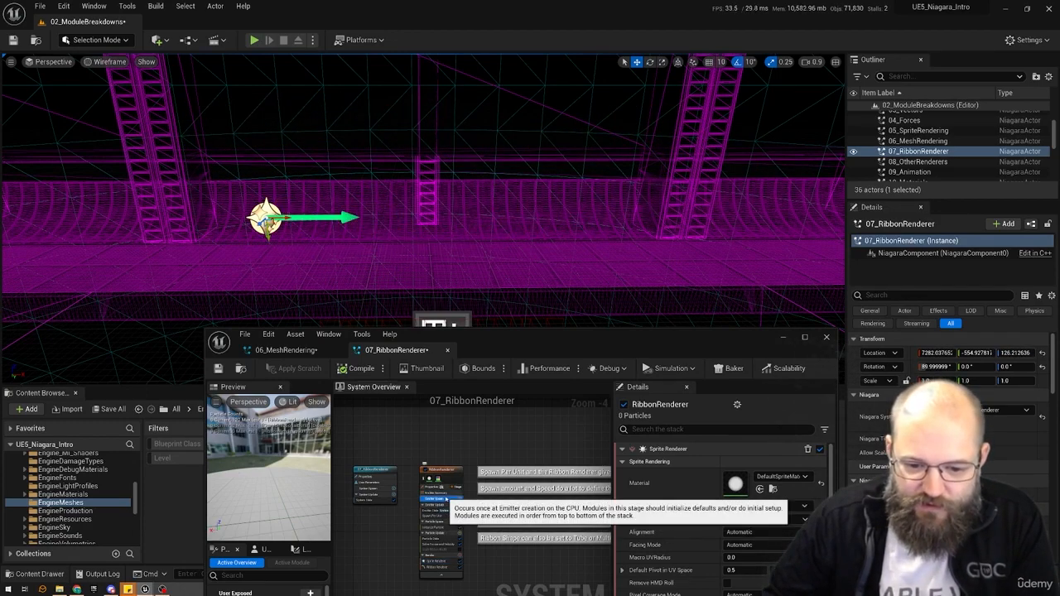
pyautogui.click(434, 516)
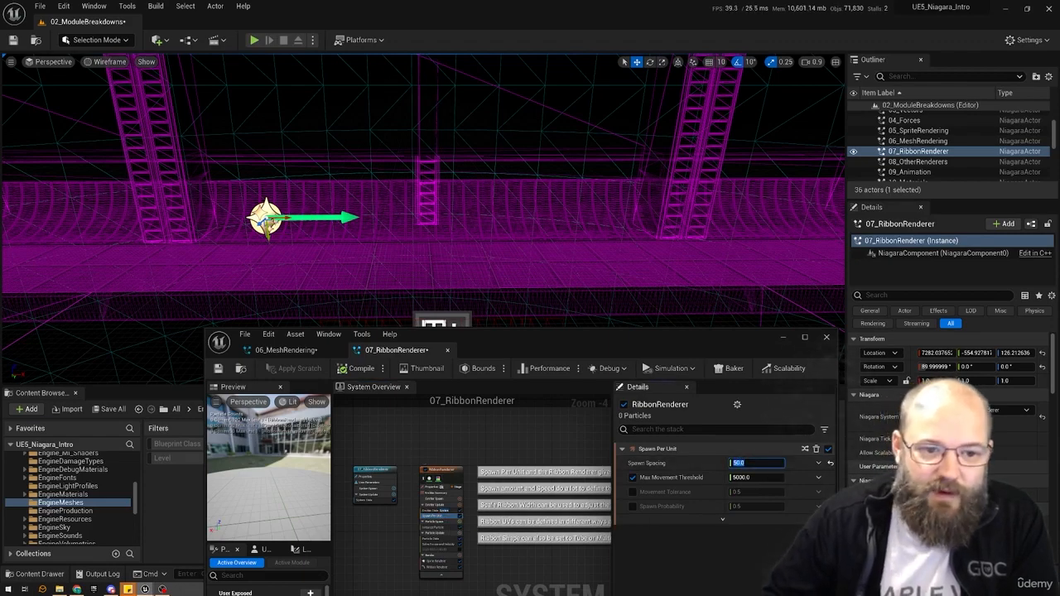
pyautogui.moveTo(165, 146); pyautogui.dragTo(318, 265)
pyautogui.moveTo(220, 257); pyautogui.dragTo(399, 172)
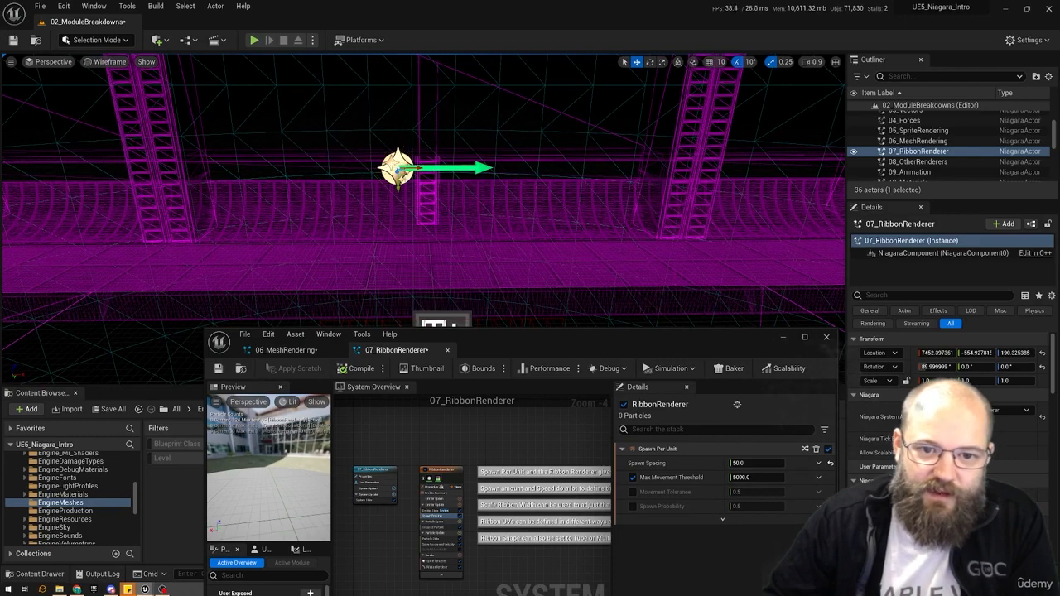
pyautogui.moveTo(509, 131); pyautogui.dragTo(656, 132)
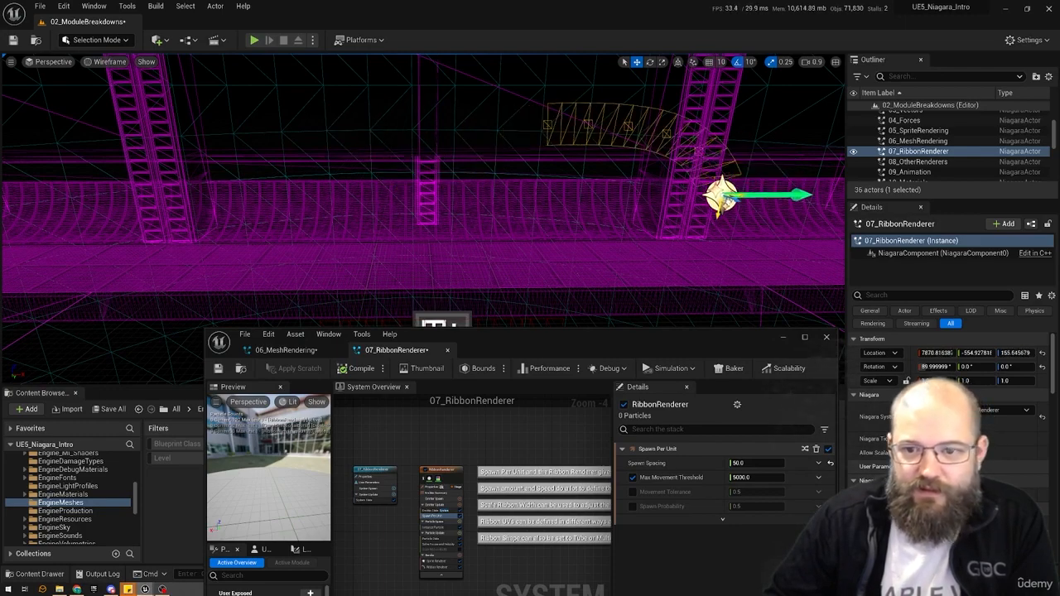
pyautogui.moveTo(719, 196); pyautogui.dragTo(679, 250)
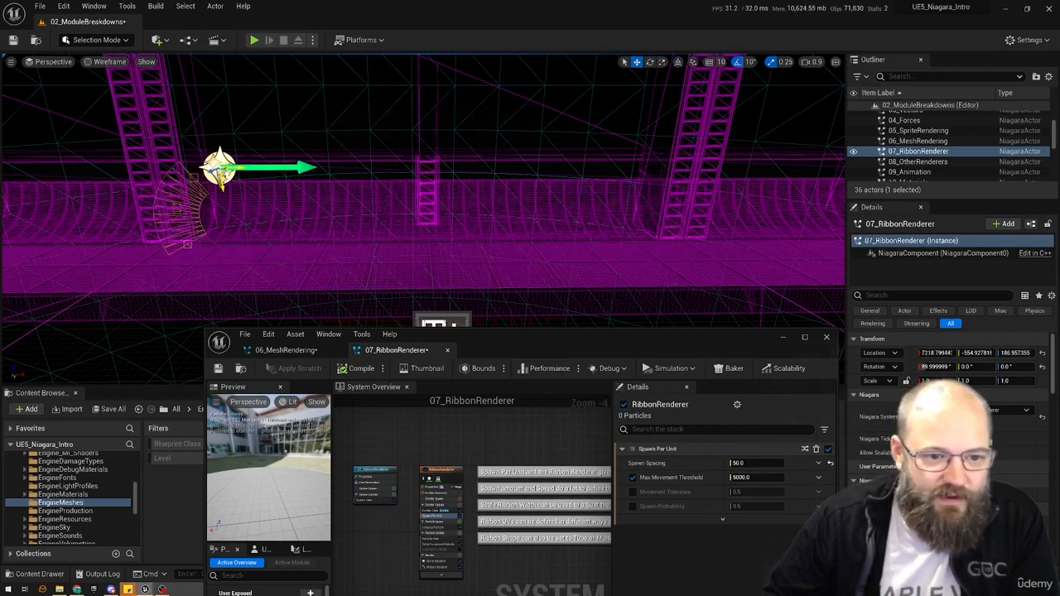
pyautogui.moveTo(220, 169); pyautogui.dragTo(558, 141)
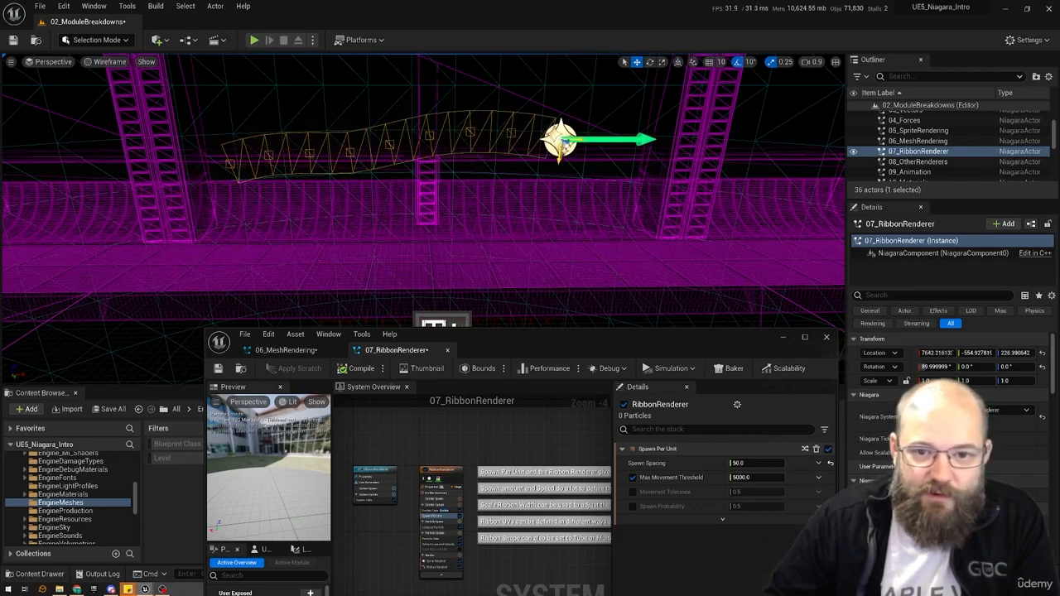
# - Set Initialize Particle's Lifetime Mode to Random from 0.5 to 2.0 and test the moving trail in lit view
pyautogui.click(438, 526)
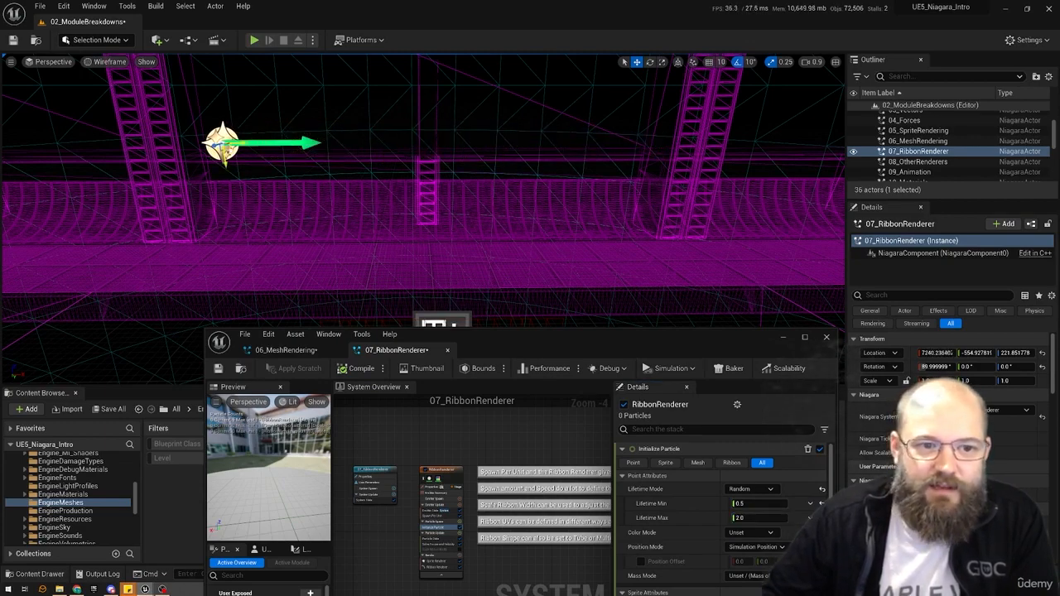
pyautogui.moveTo(243, 255); pyautogui.dragTo(380, 288)
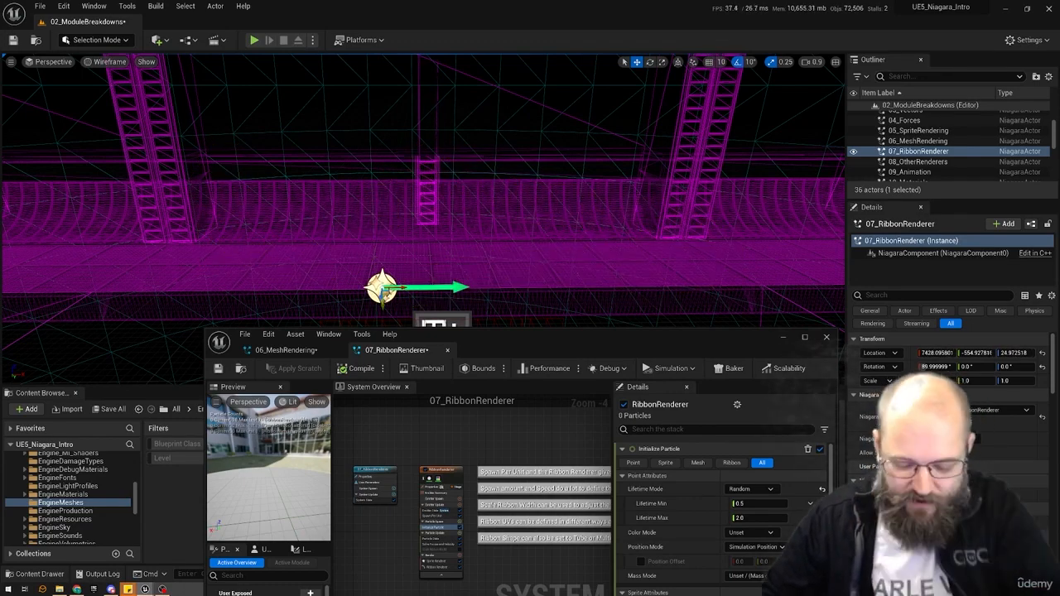
pyautogui.hotkey('alt', '4')
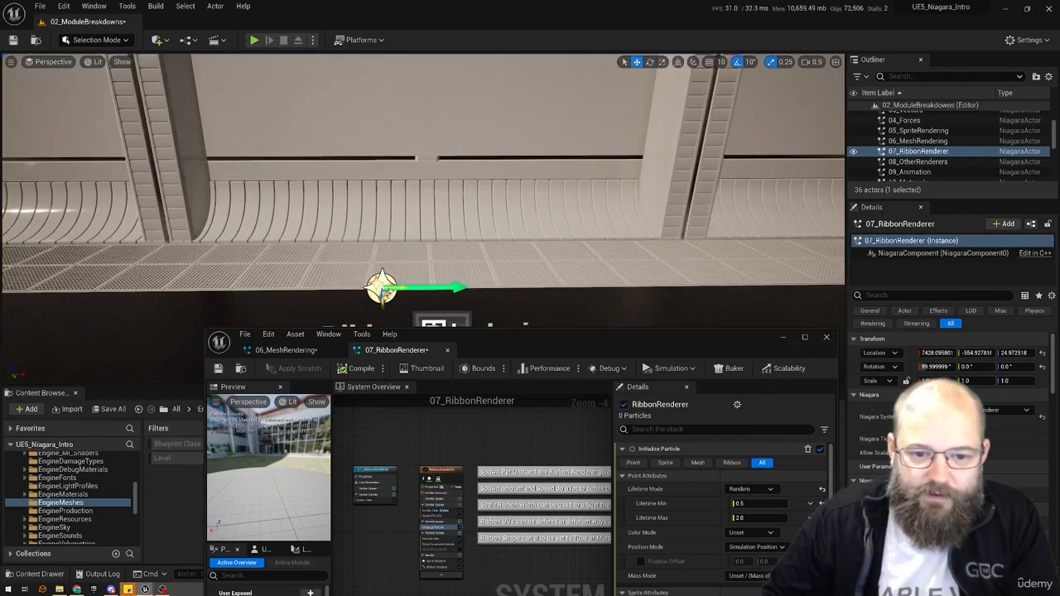
pyautogui.moveTo(381, 288); pyautogui.dragTo(757, 161)
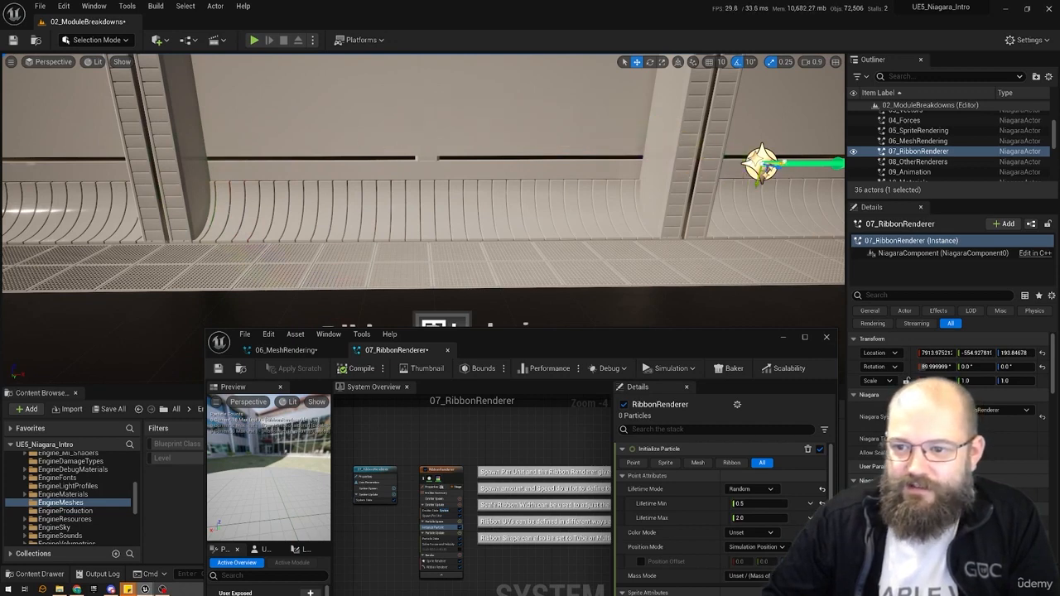
pyautogui.moveTo(756, 160); pyautogui.dragTo(154, 199)
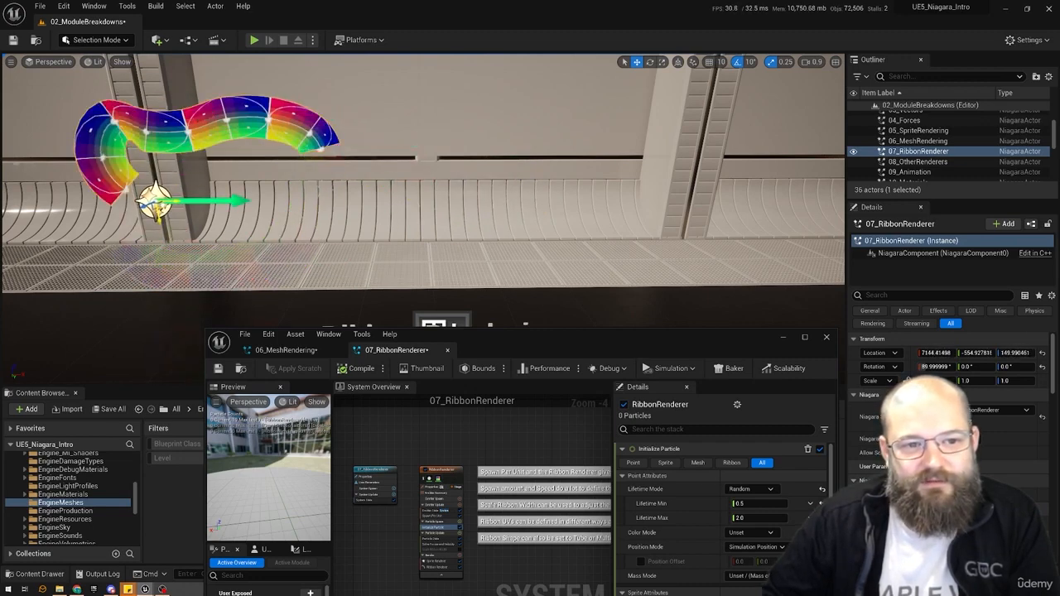
# - Set Initialize Particle's Lifetime Mode to Direct Set and sweep the ribbon actor to test the trail
pyautogui.click(771, 489)
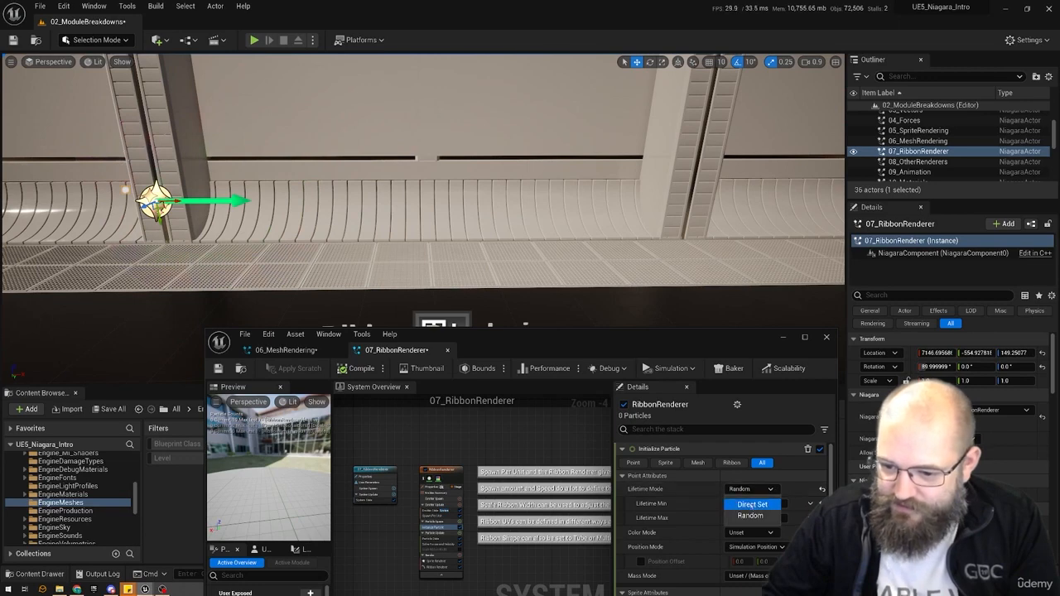
pyautogui.click(761, 489)
pyautogui.click(749, 501)
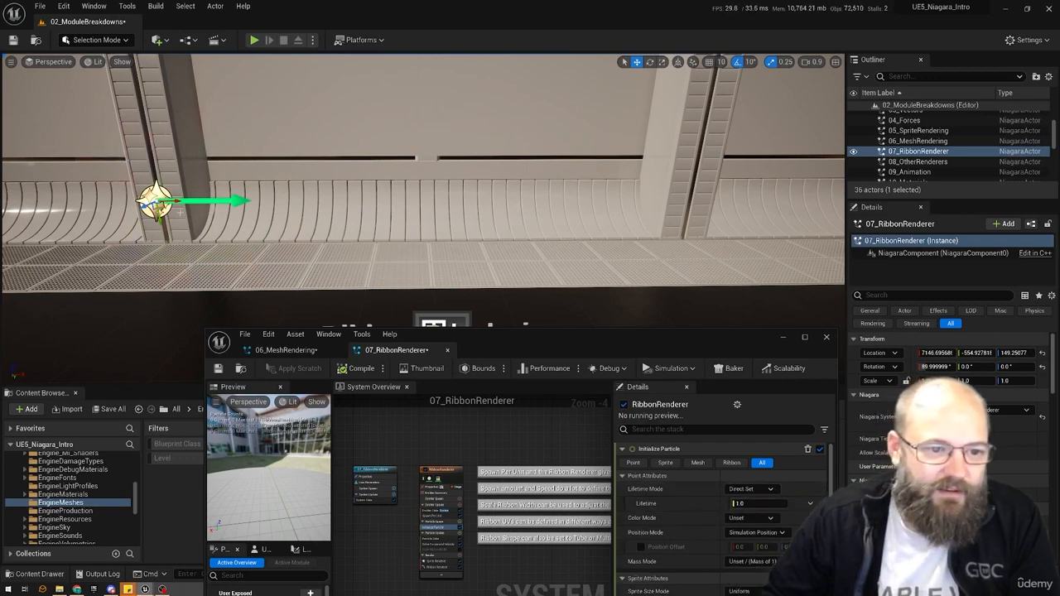
pyautogui.moveTo(162, 217); pyautogui.dragTo(700, 256)
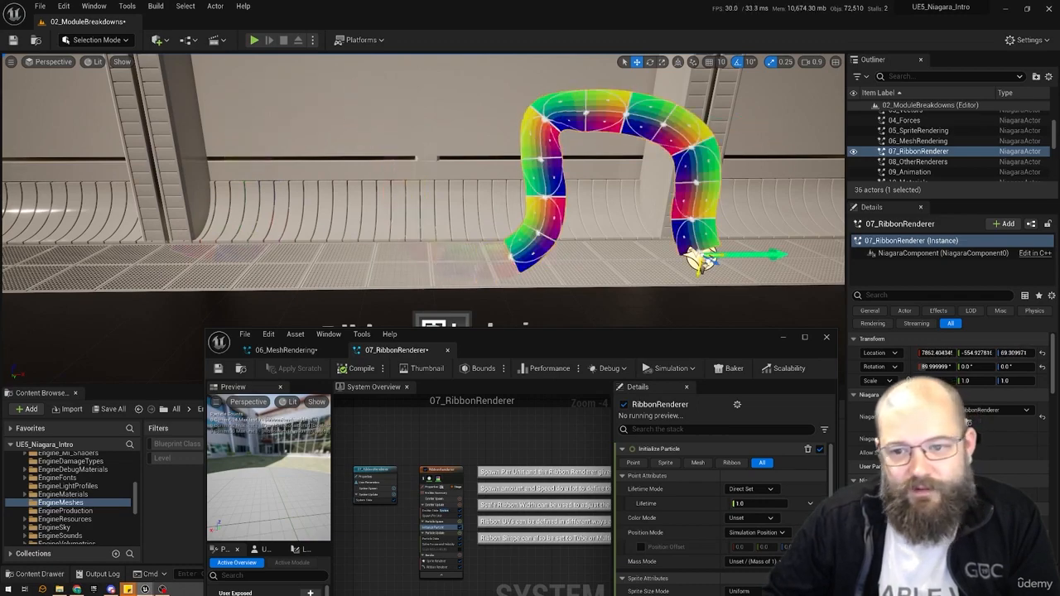
# - Place the Niagara editor beside the level and set the Ribbon Renderer's Shape to Multi Plane
pyautogui.moveTo(562, 339); pyautogui.dragTo(519, 148)
pyautogui.doubleClick(519, 148)
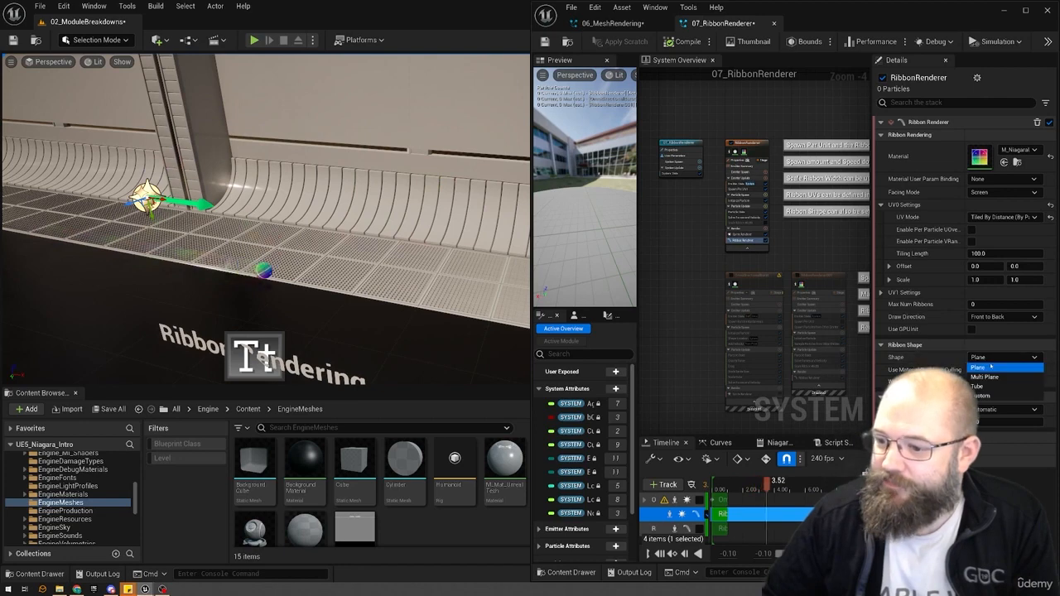
pyautogui.moveTo(1002, 380); pyautogui.dragTo(1014, 379)
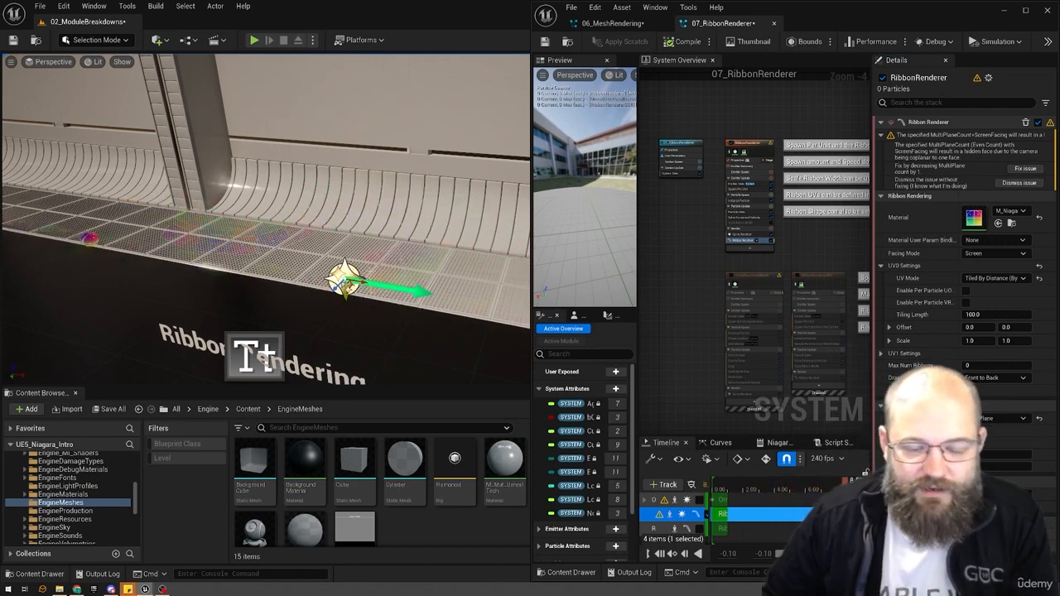
# - Set the Ribbon Renderer's Facing Mode to Custom and move the actor around to examine the multi-plane ribbon
pyautogui.click(994, 253)
pyautogui.click(985, 278)
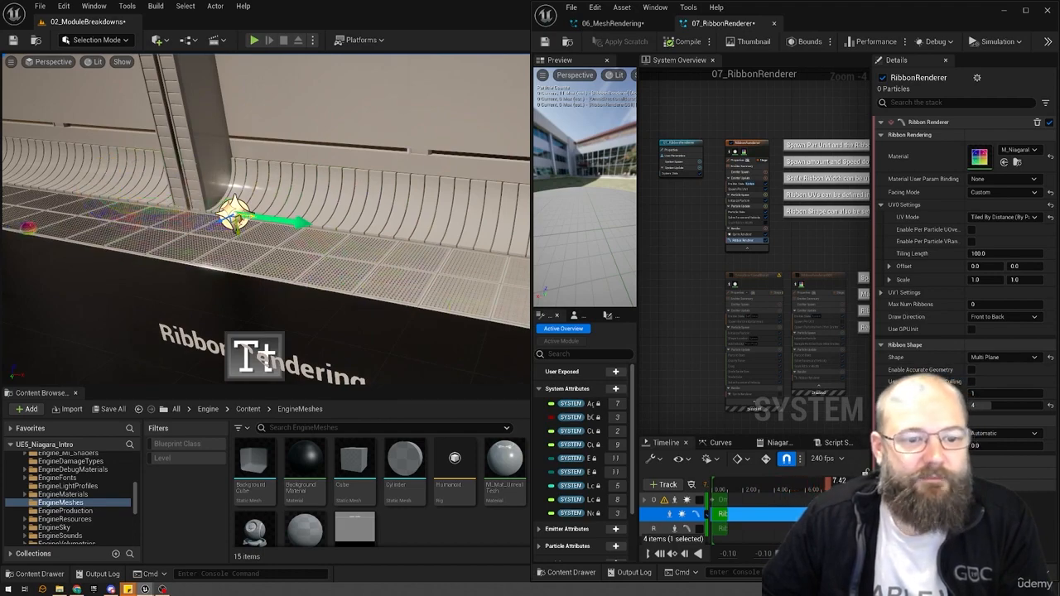
pyautogui.moveTo(273, 220); pyautogui.dragTo(460, 242)
pyautogui.moveTo(265, 190); pyautogui.dragTo(265, 249, button='right')
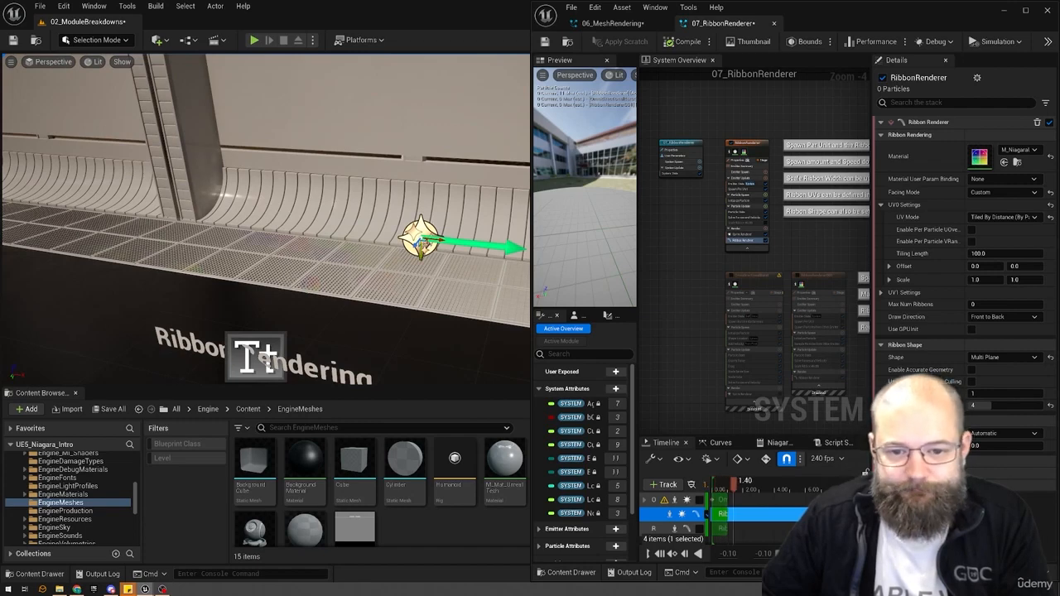
pyautogui.moveTo(426, 256); pyautogui.dragTo(148, 165)
# - Set Initialize Particle's Ribbon Twist Mode to Direct Set, drive it with Random Range Float from a minimum of -1, and test the trail
pyautogui.click(740, 200)
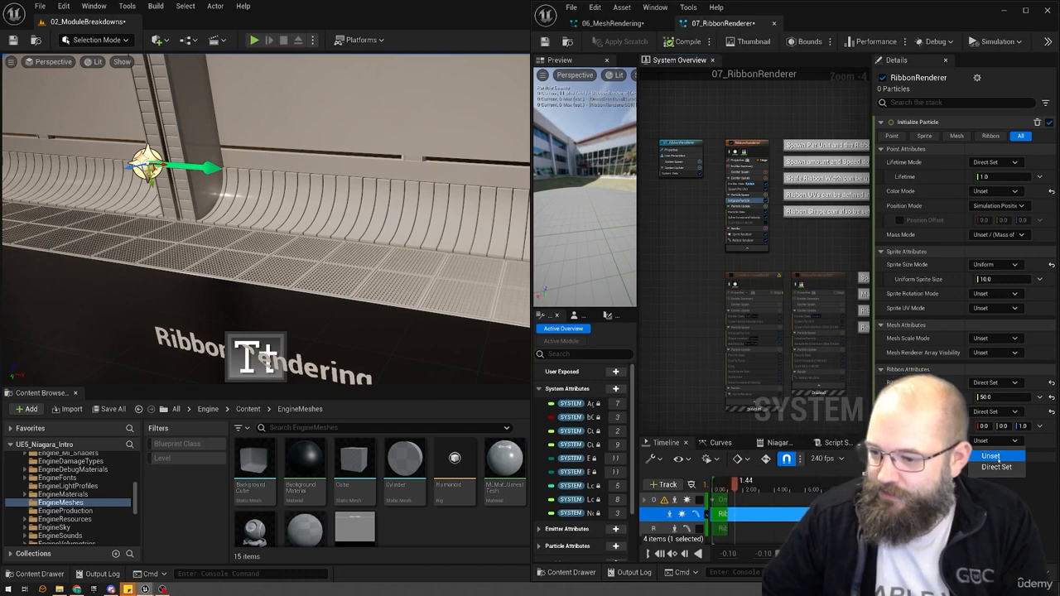
pyautogui.click(1041, 455)
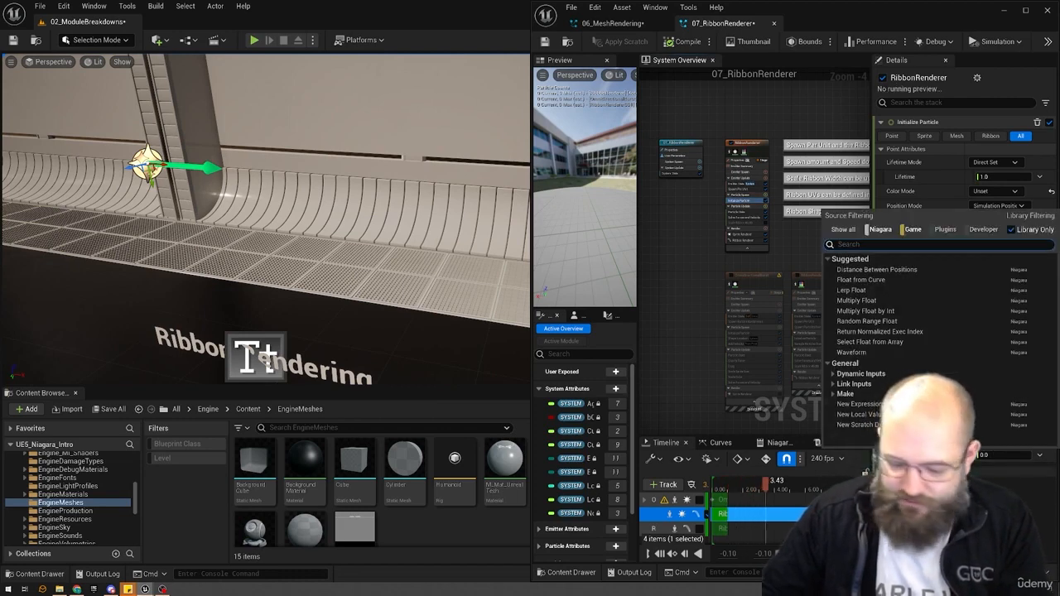
pyautogui.write('randmop')
pyautogui.press('BackSpace')
pyautogui.press('BackSpace')
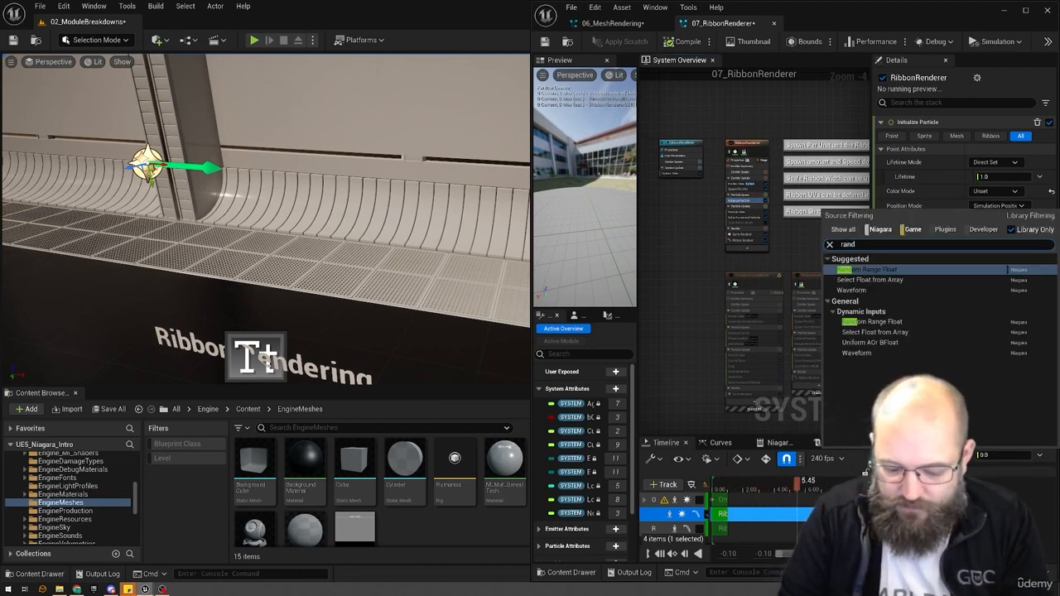
pyautogui.press('Escape')
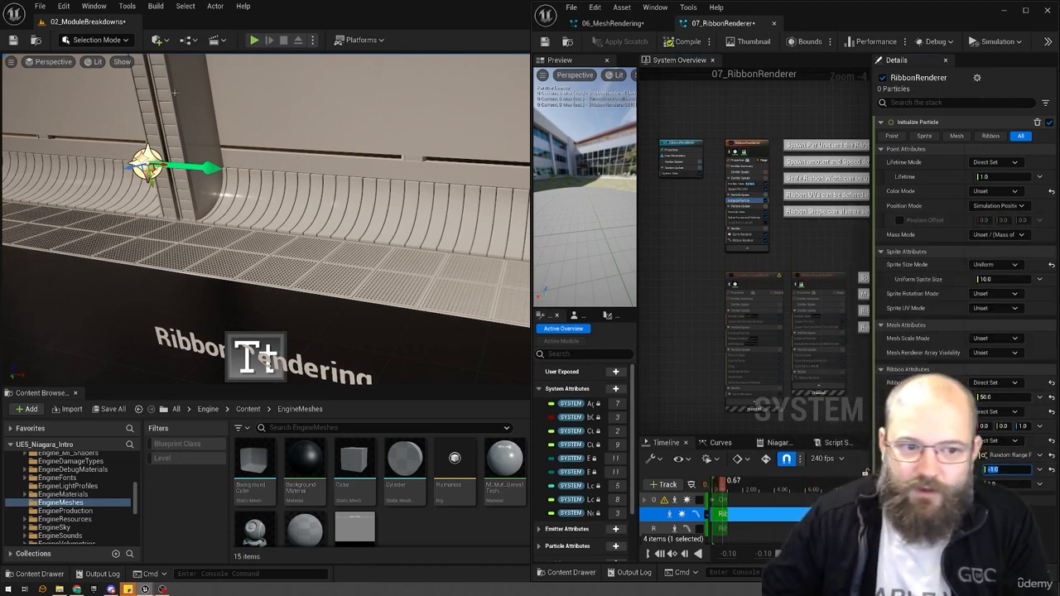
pyautogui.moveTo(232, 171); pyautogui.dragTo(122, 163)
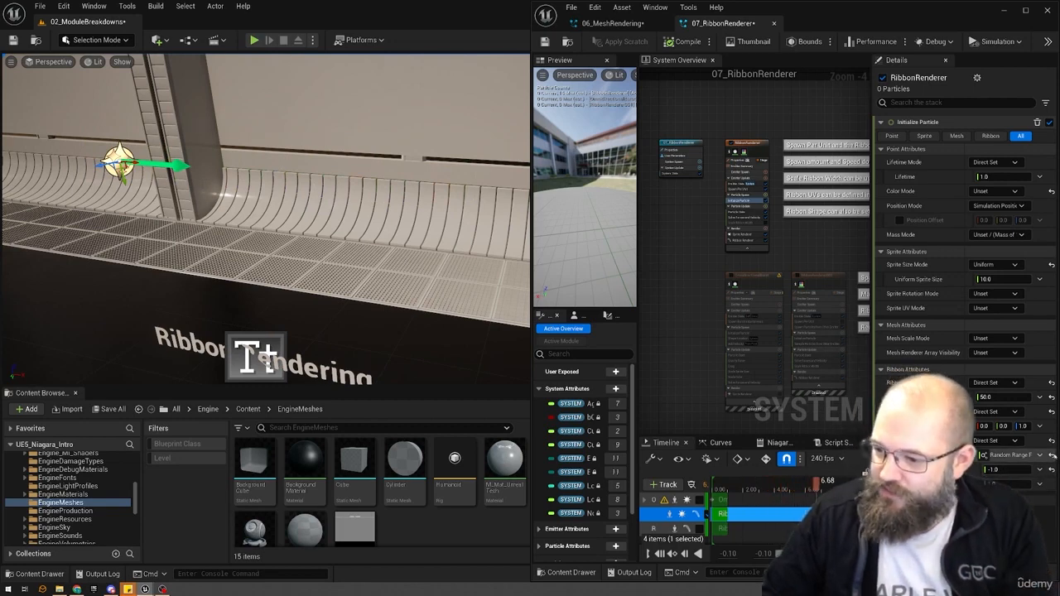
# - Drive Ribbon Twist with Multiply Float by Int and set its Integer input to Return Particle ID Attributes
pyautogui.click(1039, 454)
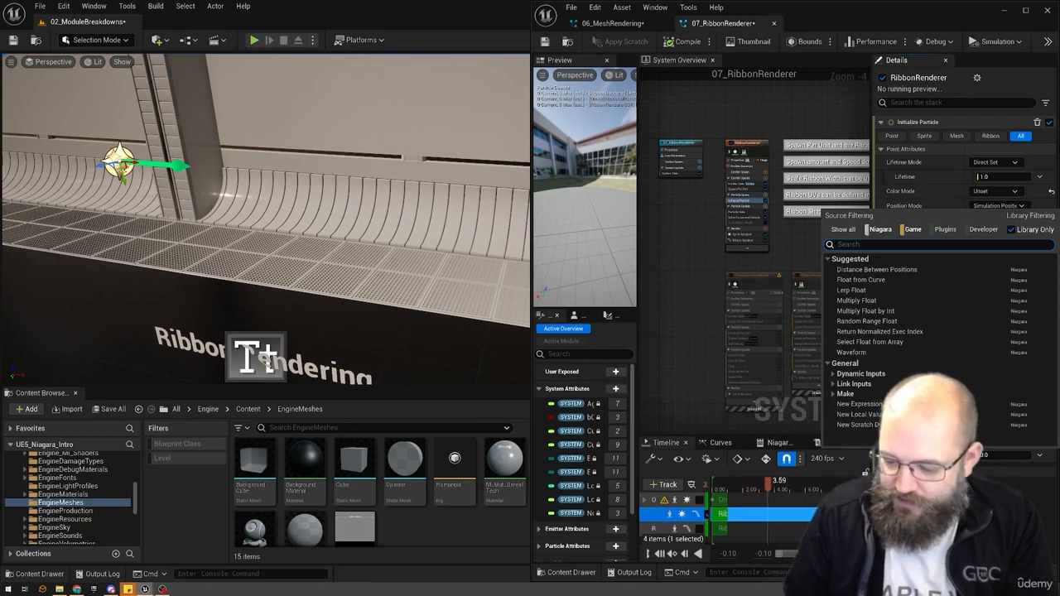
pyautogui.write('*')
pyautogui.press('Down')
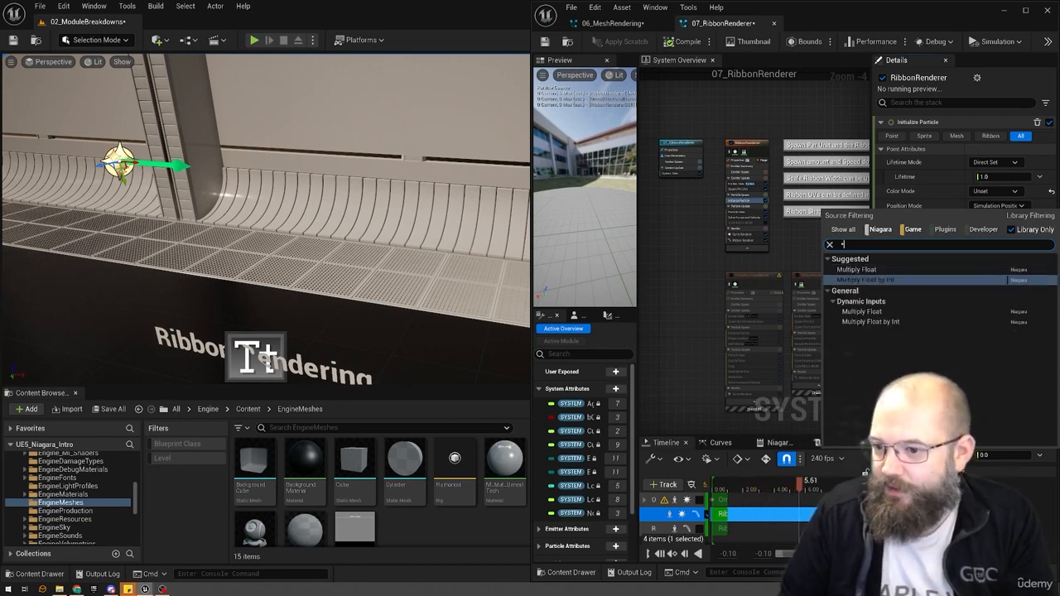
pyautogui.press('Up')
pyautogui.press('Return')
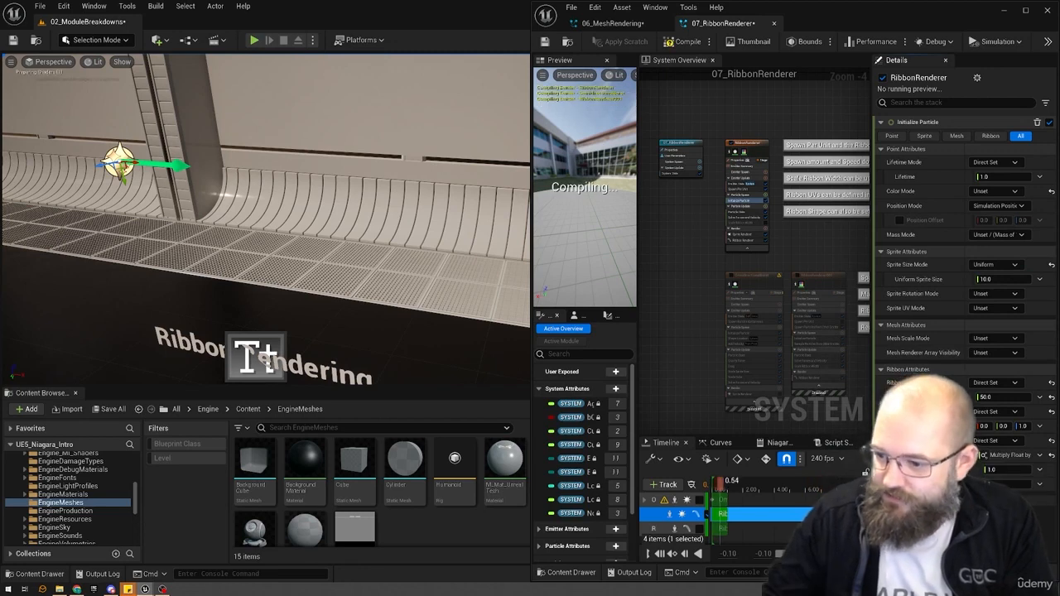
pyautogui.click(1038, 483)
pyautogui.write('id')
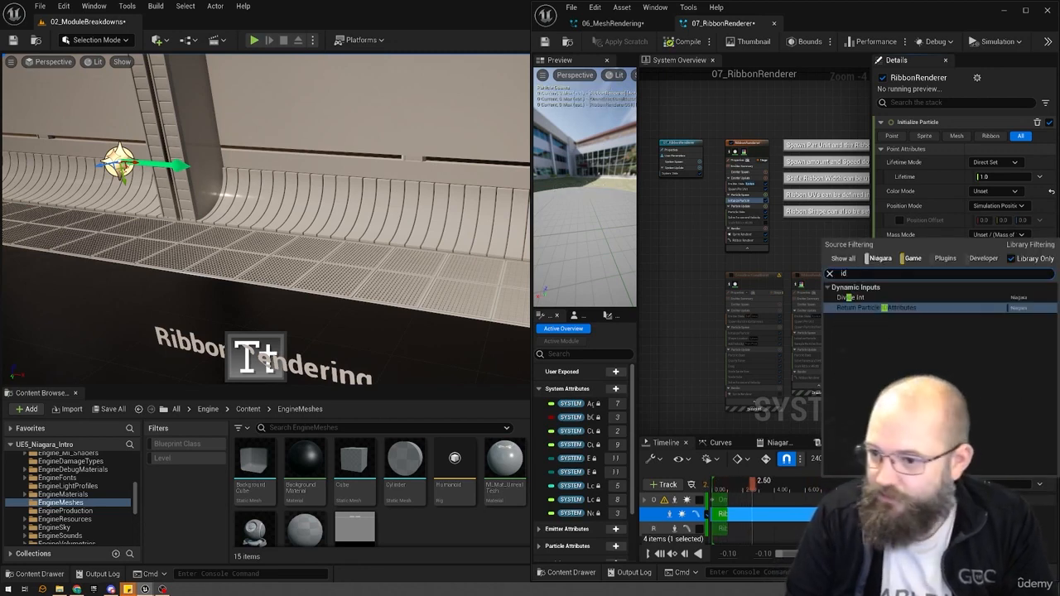
pyautogui.press('Return')
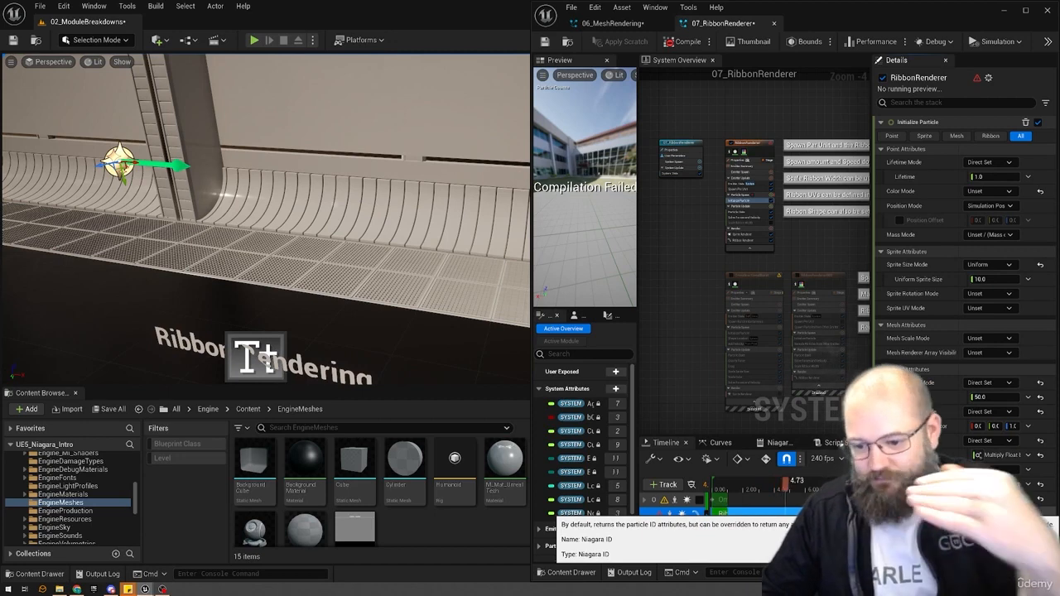
# - Enable Requires Persistent IDs in the RibbonRenderer emitter properties and return to the Initialize Particle settings
pyautogui.click(742, 144)
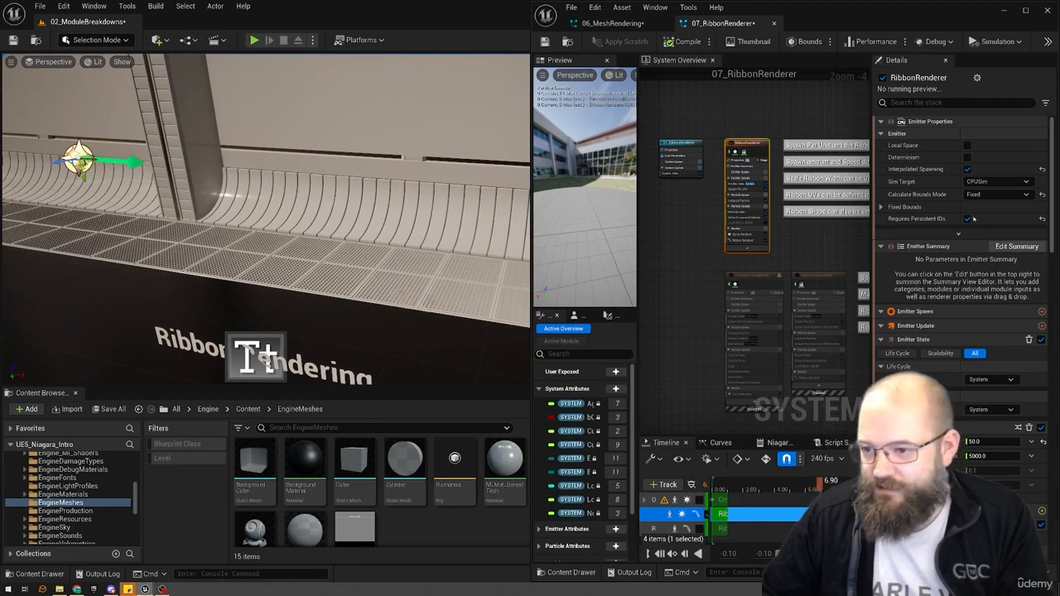
pyautogui.click(745, 201)
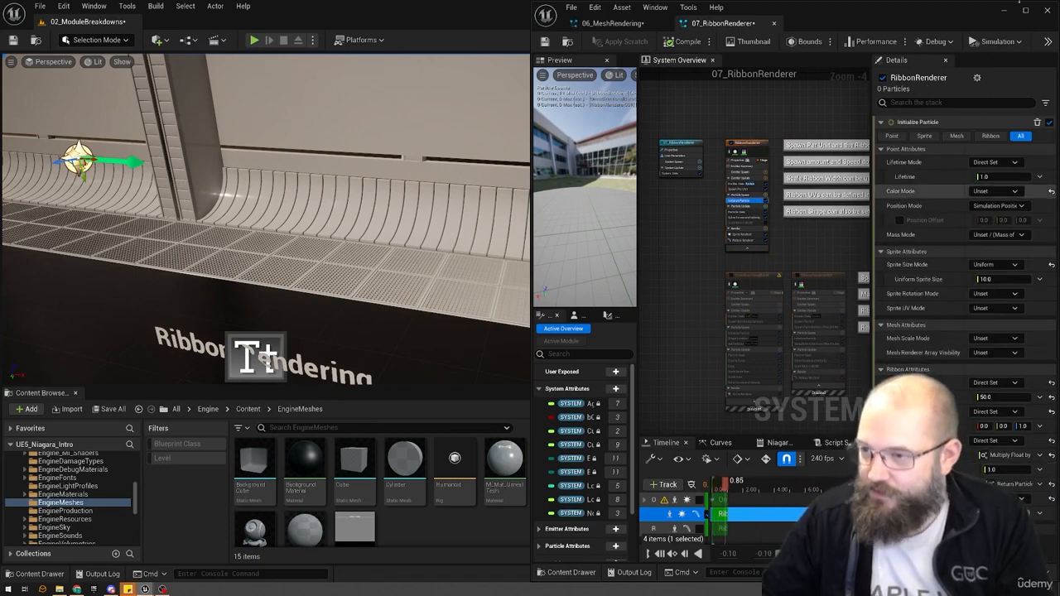
pyautogui.click(1028, 11)
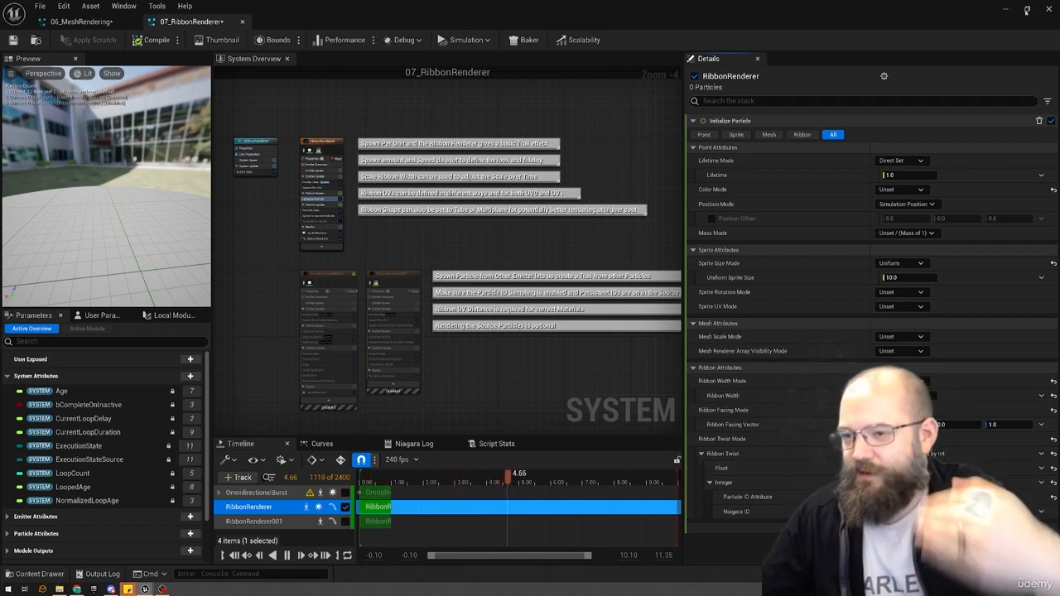
pyautogui.click(1027, 10)
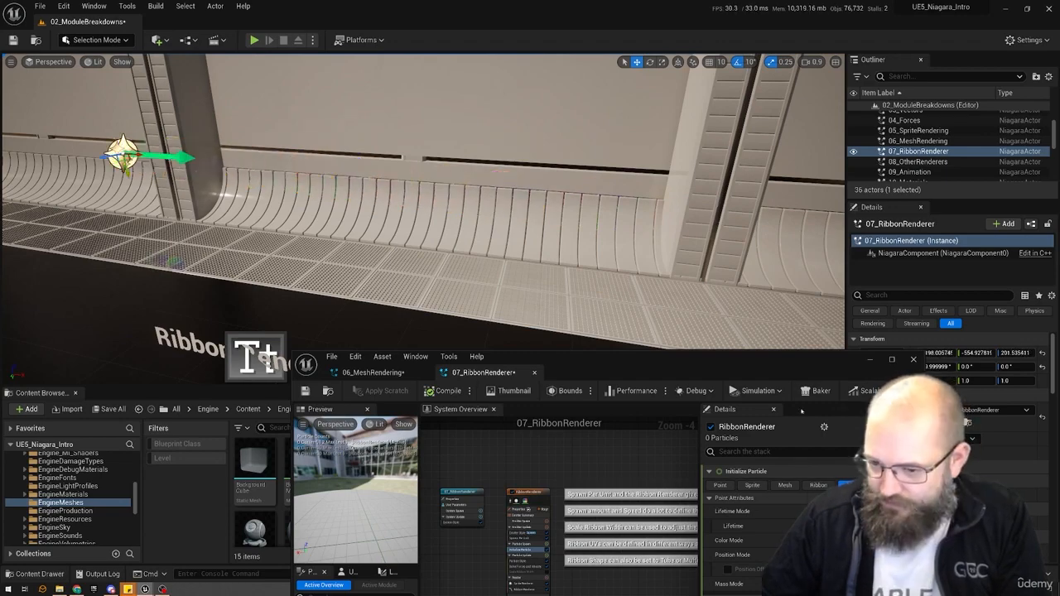
# - Clear the Niagara editor from view and sweep the 07_RibbonRenderer actor back and forth to test the ID-based twist
pyautogui.moveTo(838, 361); pyautogui.dragTo(850, 141)
pyautogui.scroll(-5, 856, 425)
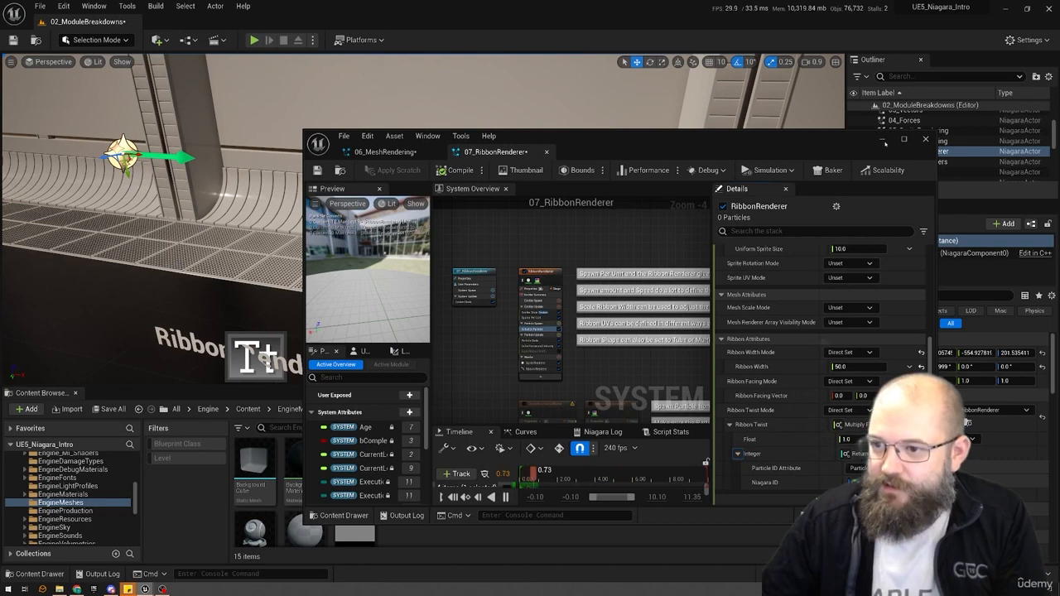
pyautogui.click(883, 140)
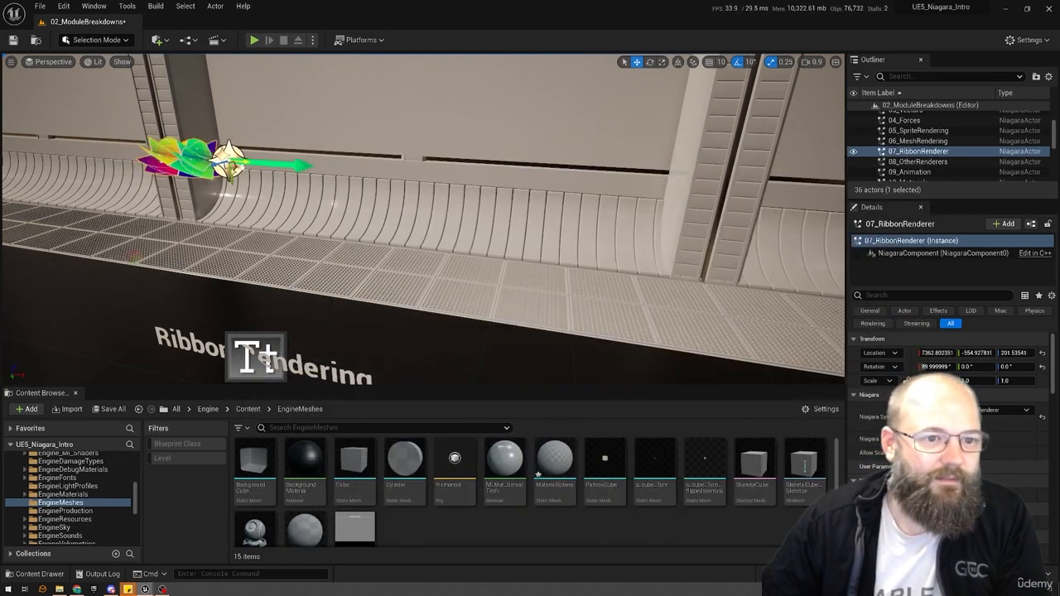
pyautogui.moveTo(245, 190); pyautogui.dragTo(743, 223)
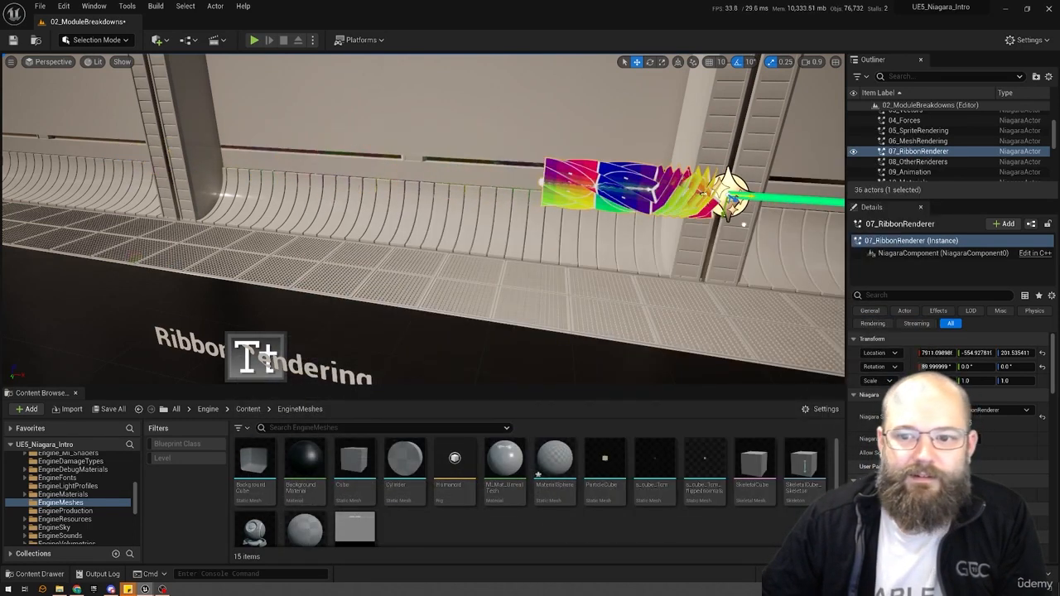
pyautogui.moveTo(680, 222); pyautogui.dragTo(129, 171)
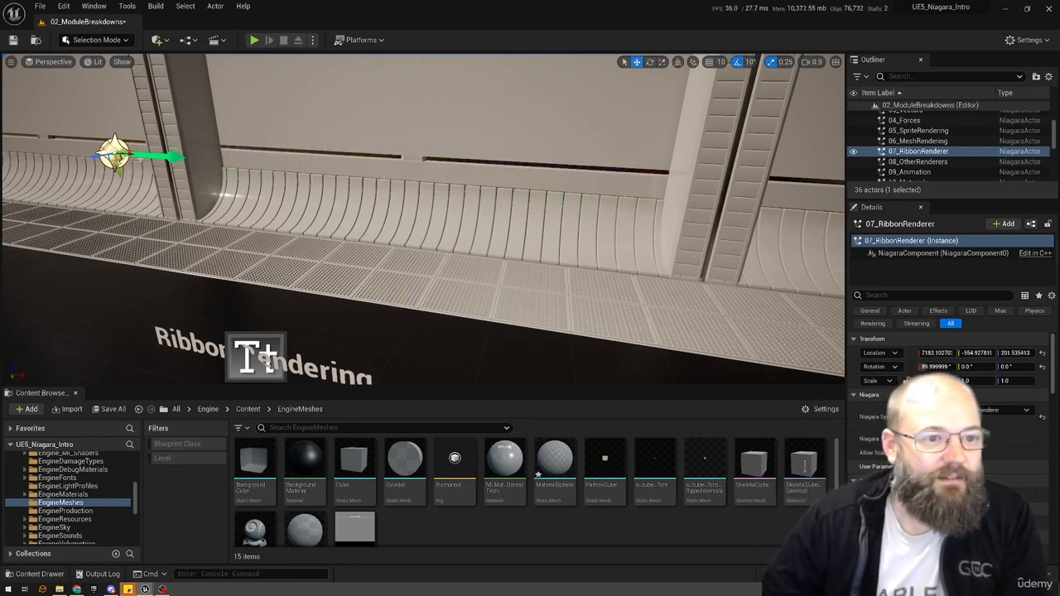
pyautogui.moveTo(174, 159); pyautogui.dragTo(613, 184)
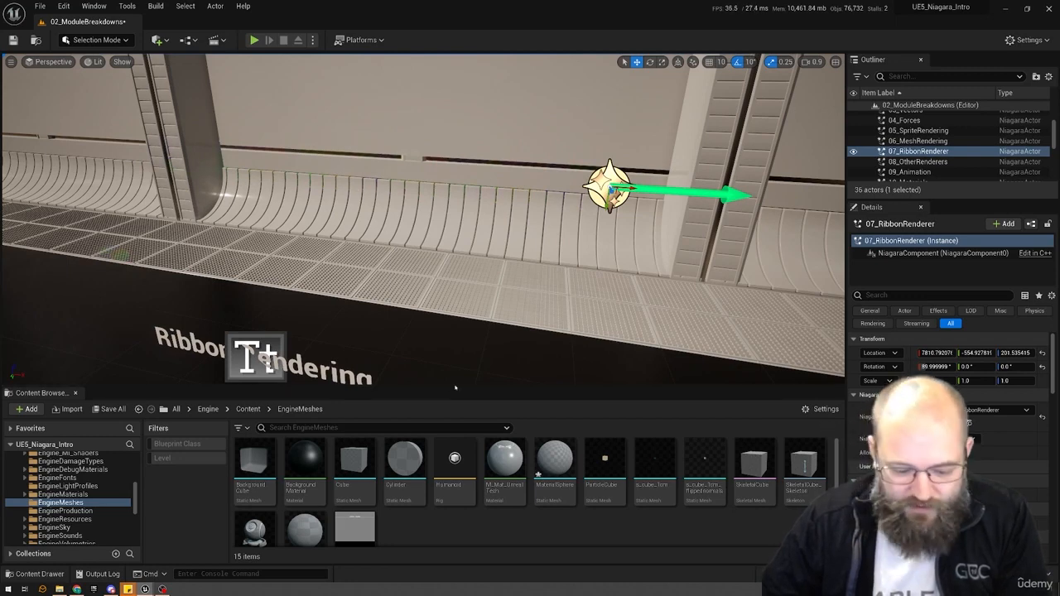
# - Reset Ribbon Twist, drive it with Random Range Float, and sweep the ribbon actor to test the trail
pyautogui.hotkey('alt', 'Tab')
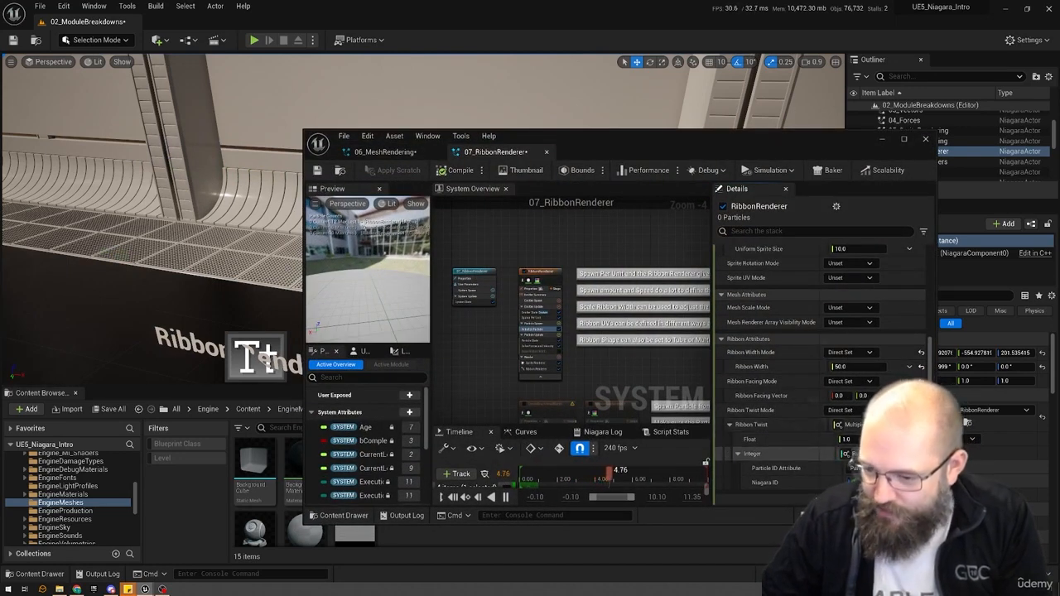
pyautogui.click(985, 465)
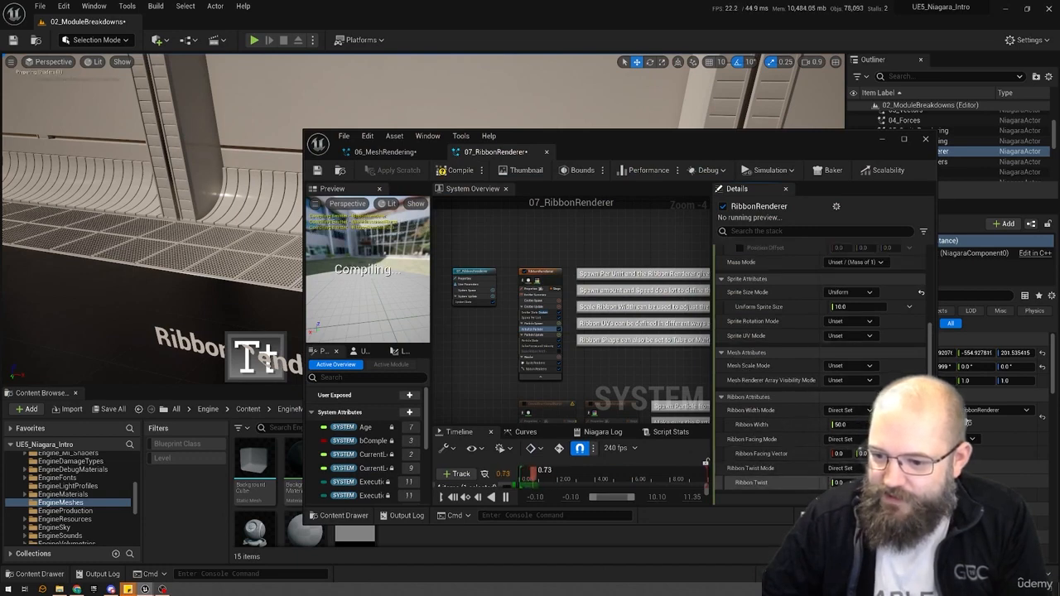
pyautogui.click(909, 482)
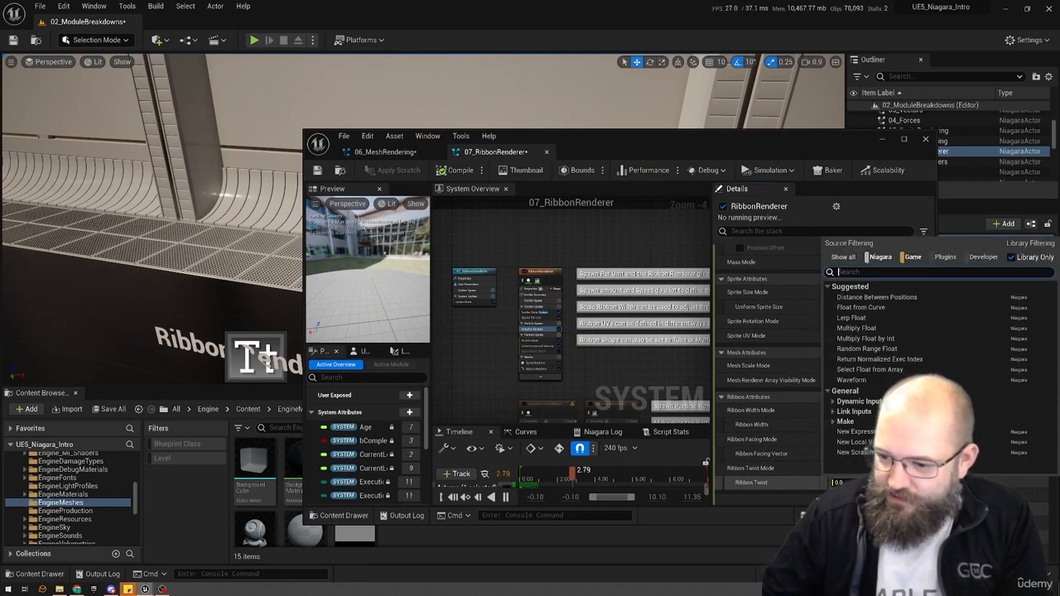
pyautogui.write('random')
pyautogui.press('Escape')
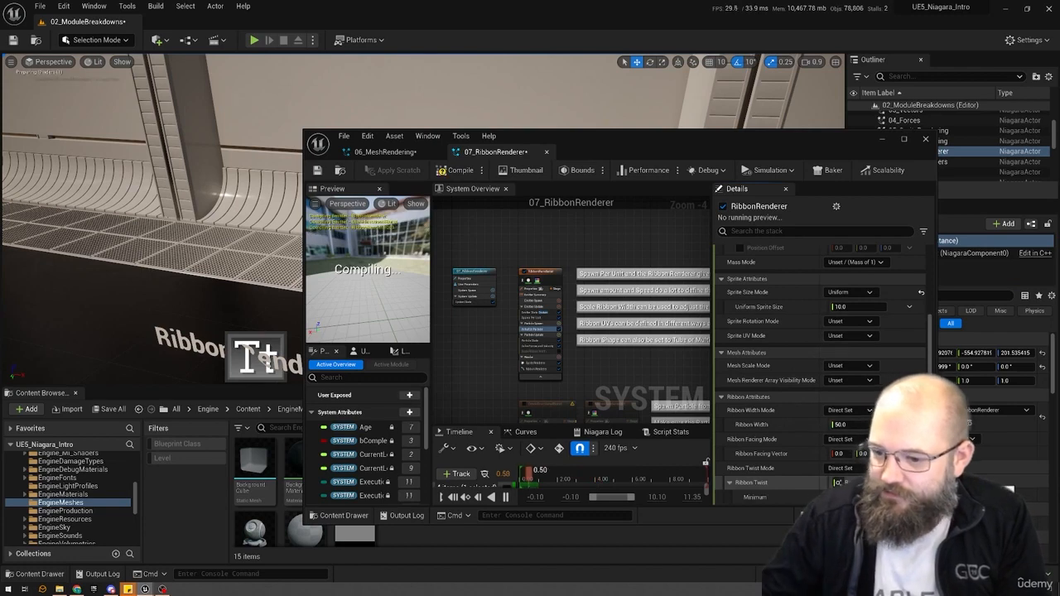
pyautogui.scroll(-1, 820, 373)
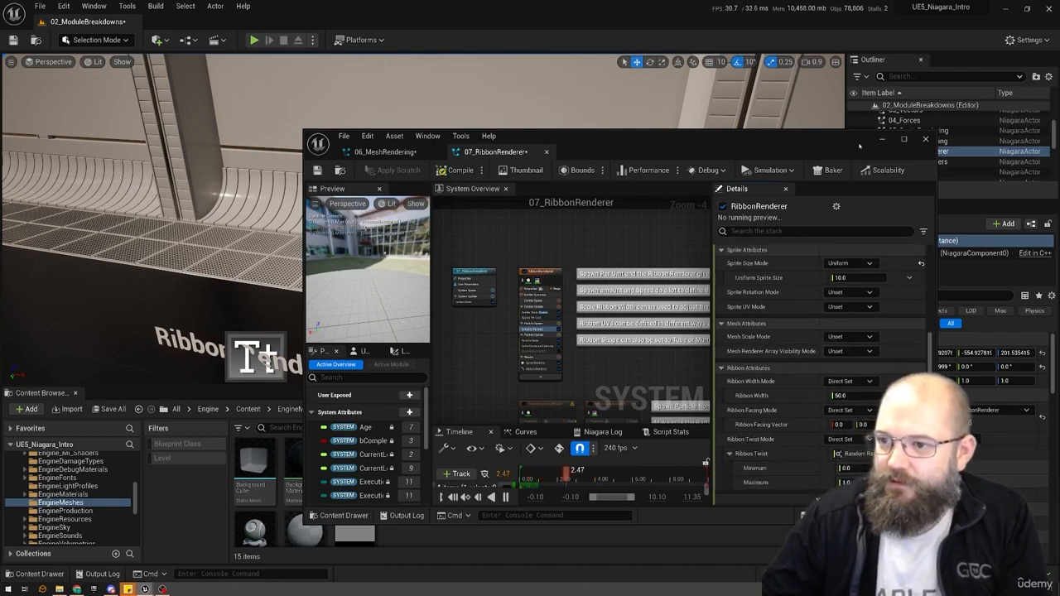
pyautogui.click(881, 139)
pyautogui.moveTo(585, 186); pyautogui.dragTo(178, 157)
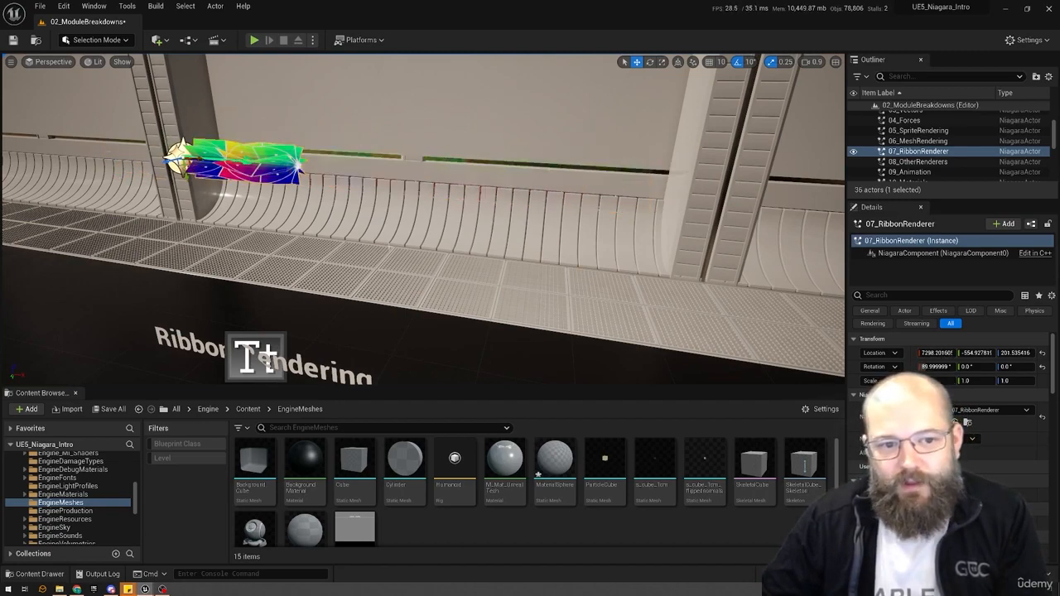
# - Set the Ribbon Renderer's Shape to Tube
pyautogui.hotkey('alt', 'Tab')
pyautogui.doubleClick(729, 139)
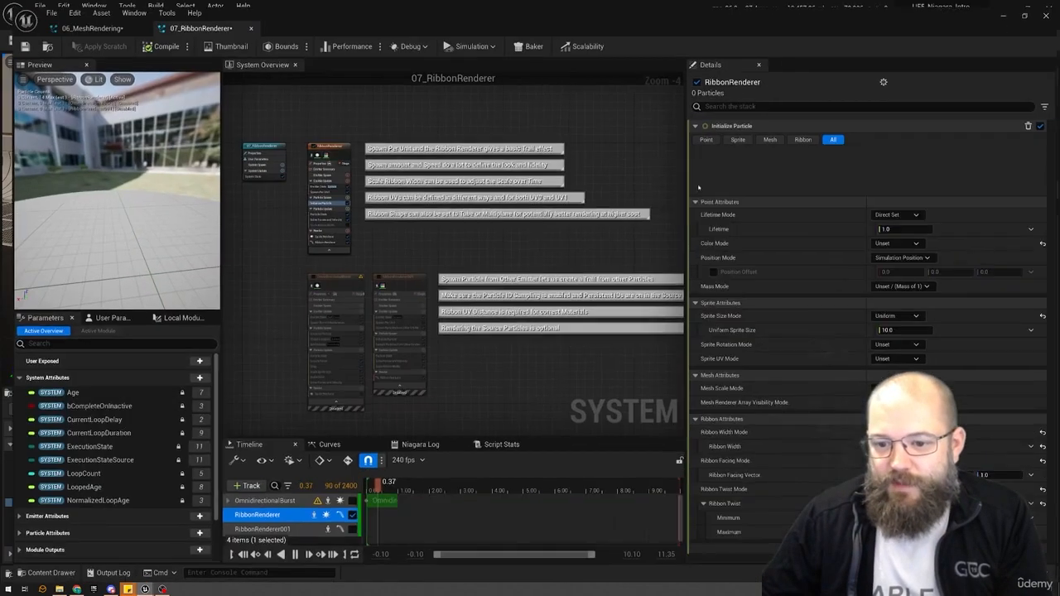
pyautogui.click(319, 238)
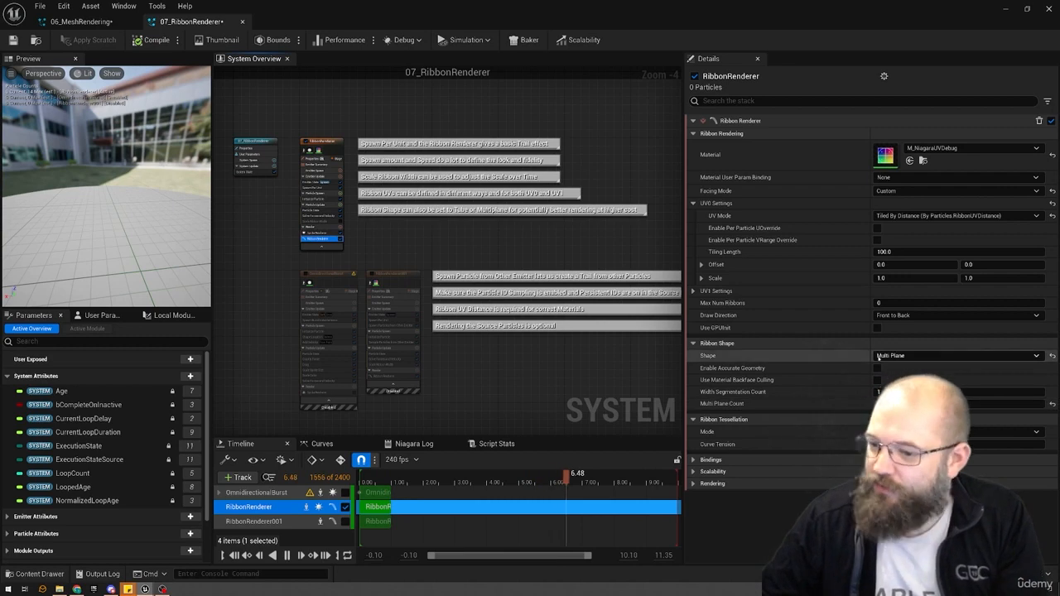
pyautogui.click(914, 356)
pyautogui.click(902, 392)
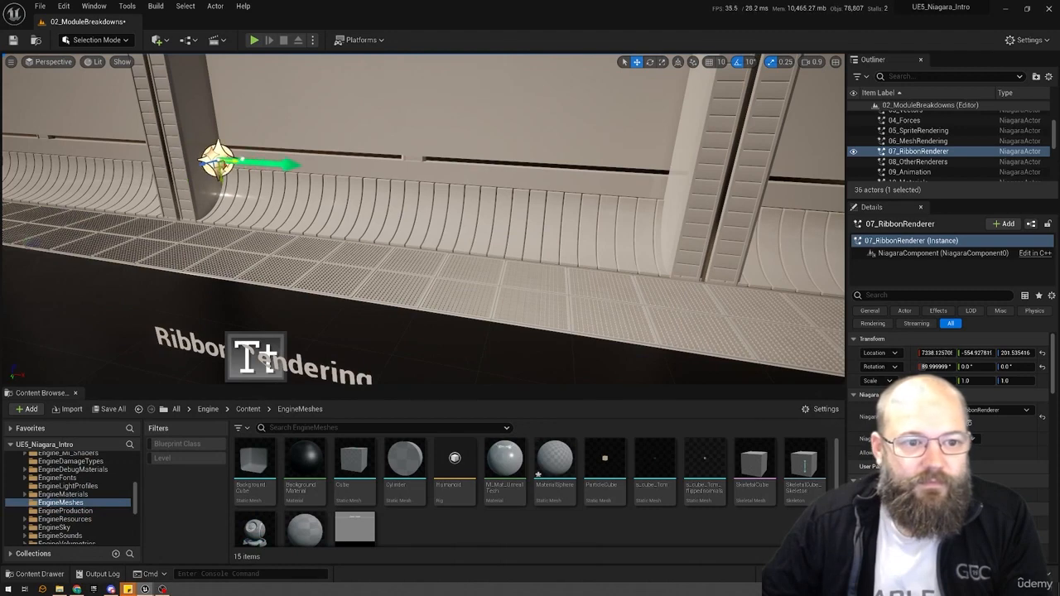
# - Sweep the ribbon actor back and forth through the level to examine the tube-shaped trail
pyautogui.moveTo(270, 163); pyautogui.dragTo(735, 197)
pyautogui.moveTo(735, 197); pyautogui.dragTo(688, 201, button='right')
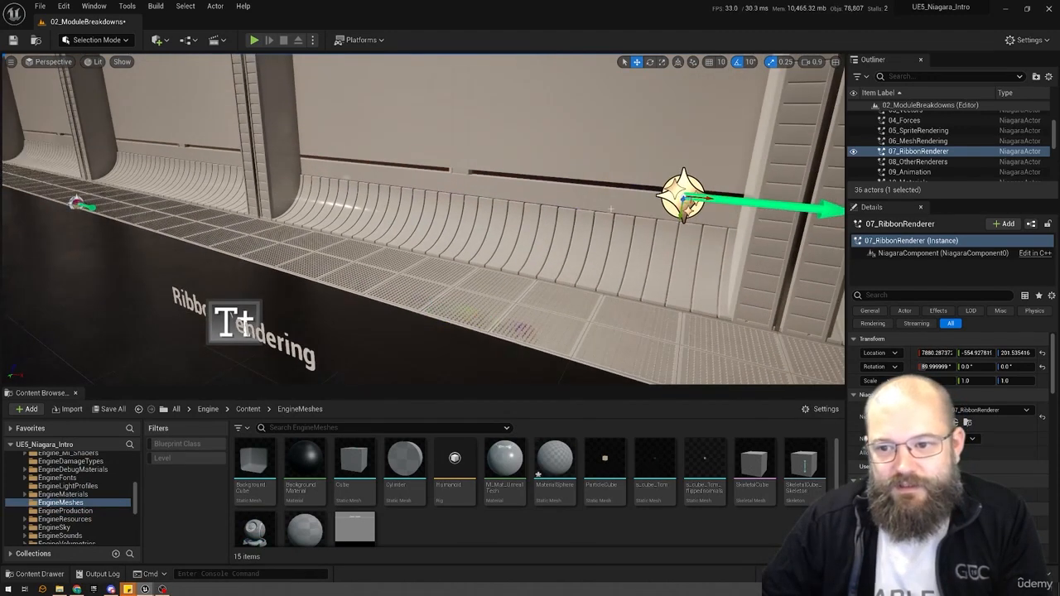
pyautogui.moveTo(680, 197); pyautogui.dragTo(203, 150)
pyautogui.moveTo(293, 160); pyautogui.dragTo(471, 175)
# - Change the Ribbon Renderer's Tube Subdivisions and move the actor in wireframe view to examine the tube's geometry
pyautogui.hotkey('alt', 'Tab')
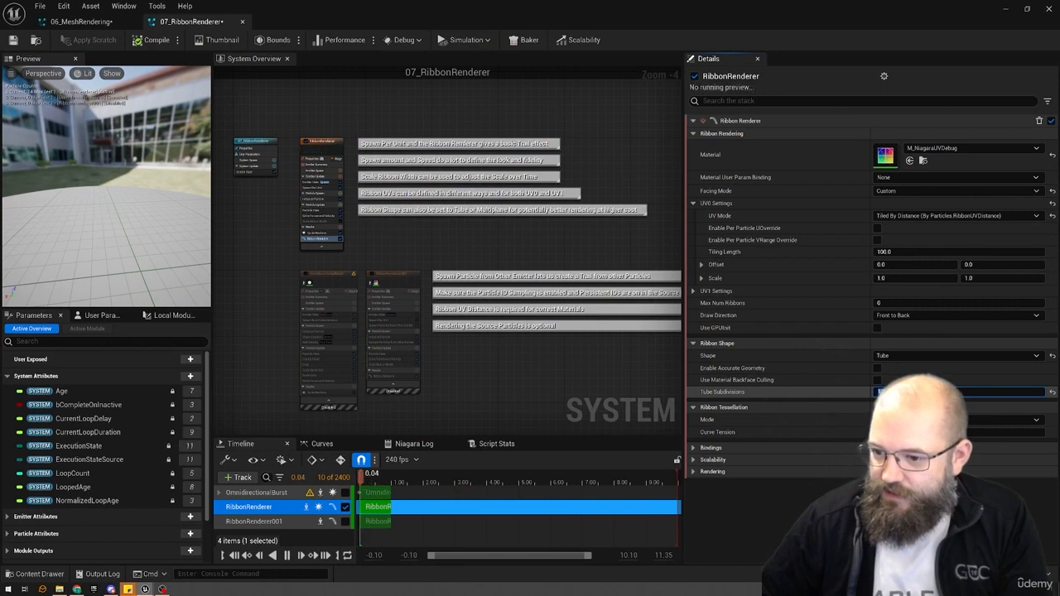
pyautogui.click(1005, 10)
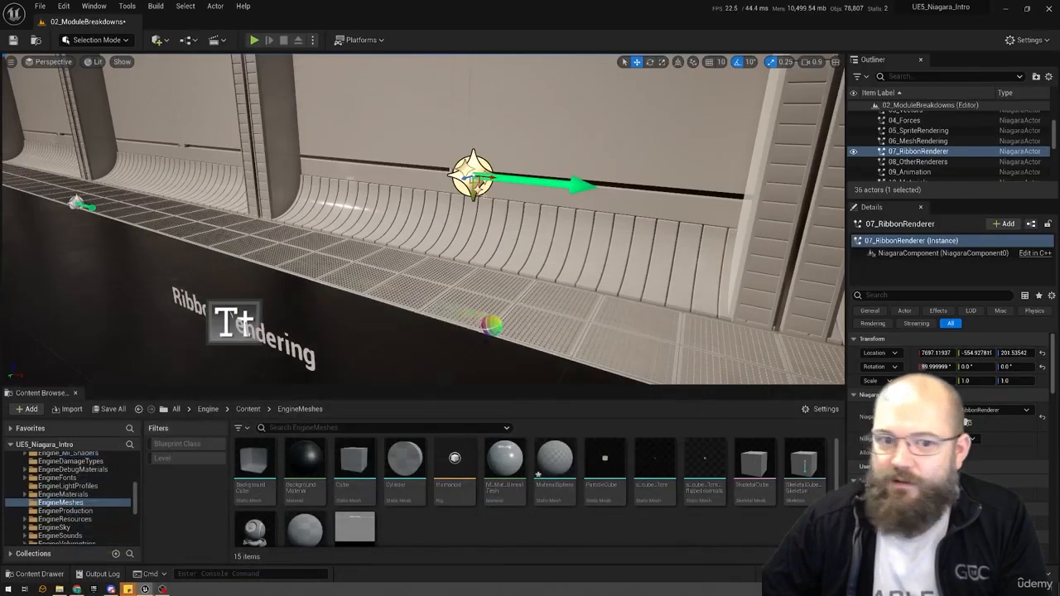
pyautogui.moveTo(472, 175); pyautogui.dragTo(217, 154)
pyautogui.hotkey('alt', '2')
pyautogui.hotkey('alt', '4')
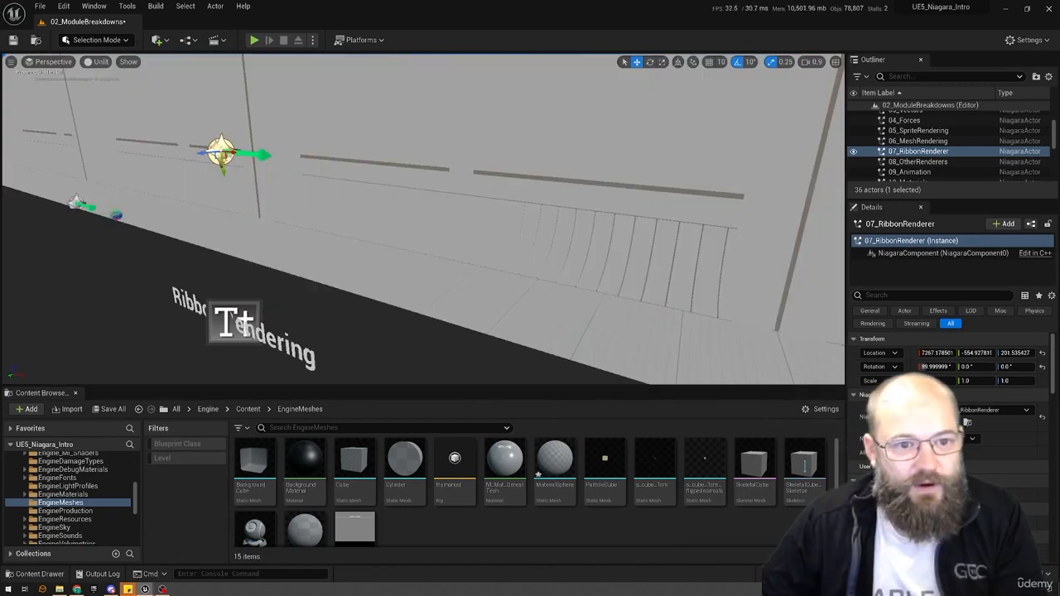
pyautogui.hotkey('alt', '2')
pyautogui.moveTo(344, 174); pyautogui.dragTo(270, 211)
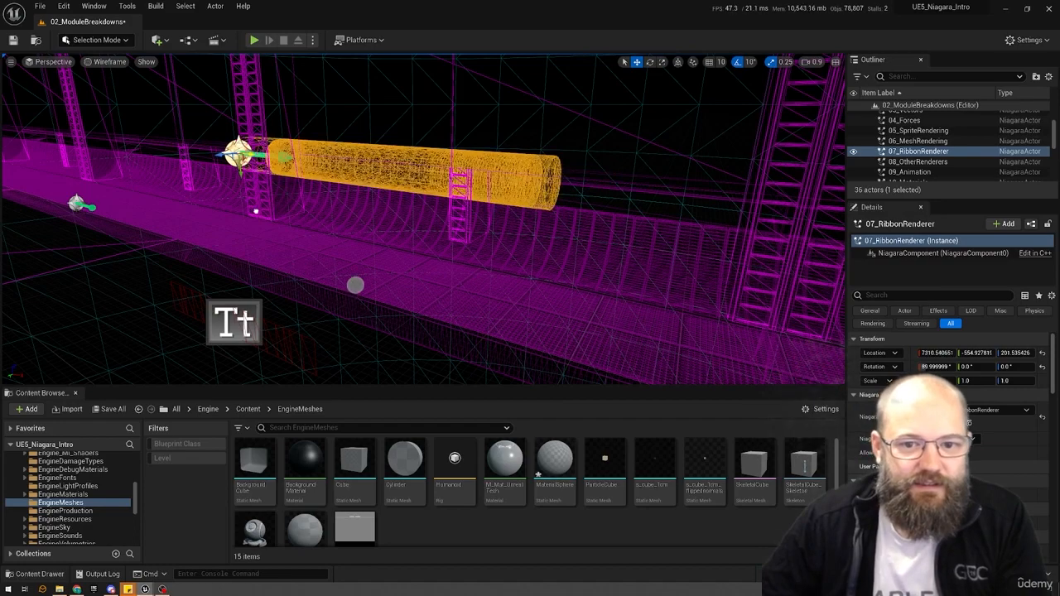
pyautogui.moveTo(354, 285); pyautogui.dragTo(356, 286)
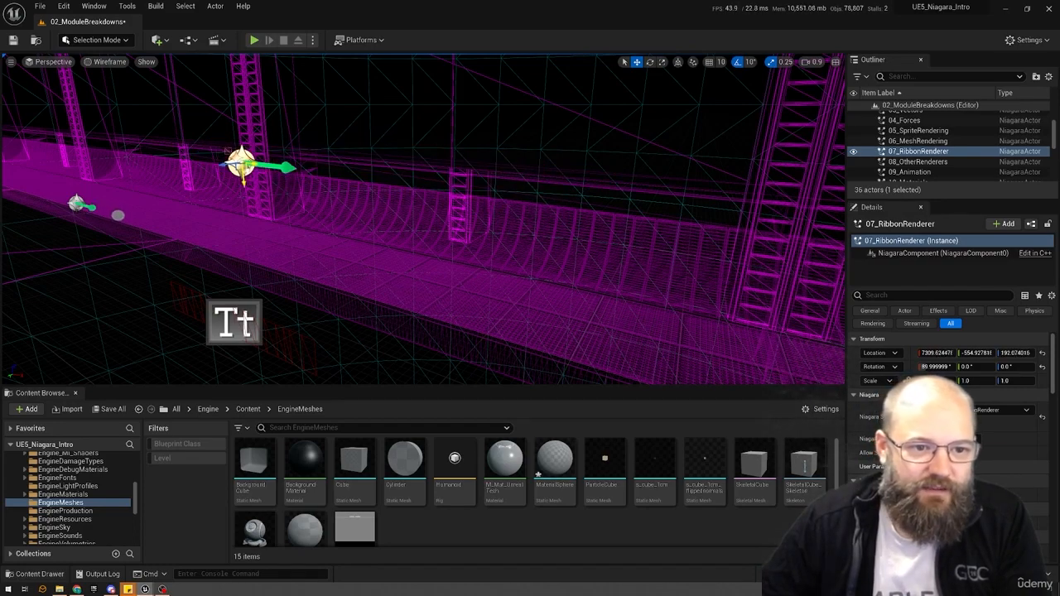
pyautogui.moveTo(227, 153); pyautogui.dragTo(339, 242)
pyautogui.moveTo(173, 231); pyautogui.dragTo(142, 224)
# - Compare the tube trail in unlit, lit and wireframe views while moving the ribbon actor across the level
pyautogui.hotkey('alt', '4')
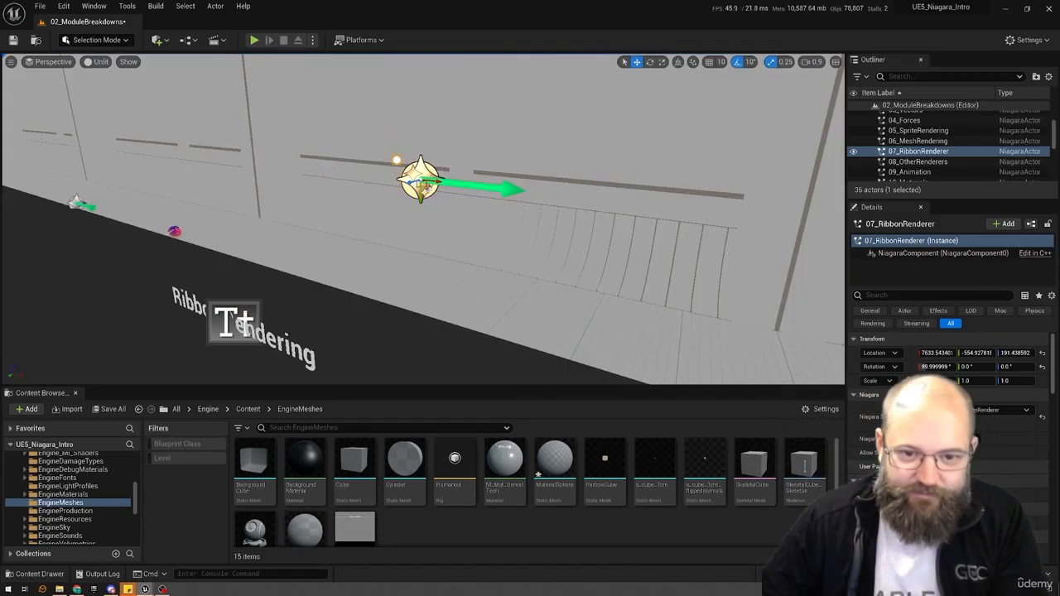
pyautogui.moveTo(420, 178); pyautogui.dragTo(224, 149)
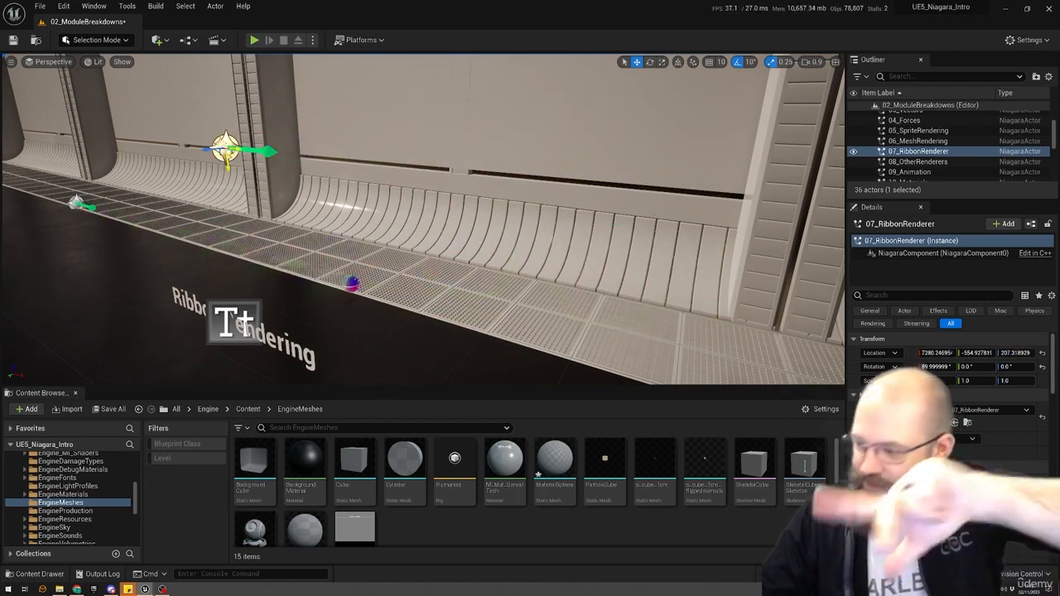
pyautogui.moveTo(248, 153)
pyautogui.mouseDown()
pyautogui.moveTo(350, 229)
pyautogui.moveTo(489, 236)
pyautogui.moveTo(638, 190)
pyautogui.moveTo(633, 290)
pyautogui.moveTo(472, 244)
pyautogui.moveTo(371, 175)
pyautogui.moveTo(284, 160)
pyautogui.moveTo(227, 166)
pyautogui.moveTo(249, 165)
pyautogui.moveTo(303, 124)
pyautogui.moveTo(356, 169)
pyautogui.moveTo(352, 116)
pyautogui.moveTo(414, 229)
pyautogui.moveTo(450, 111)
pyautogui.moveTo(497, 255)
pyautogui.moveTo(571, 142)
pyautogui.moveTo(627, 170)
pyautogui.moveTo(634, 161)
pyautogui.moveTo(485, 236)
pyautogui.moveTo(411, 175)
pyautogui.moveTo(342, 161)
pyautogui.moveTo(253, 171)
pyautogui.mouseUp()
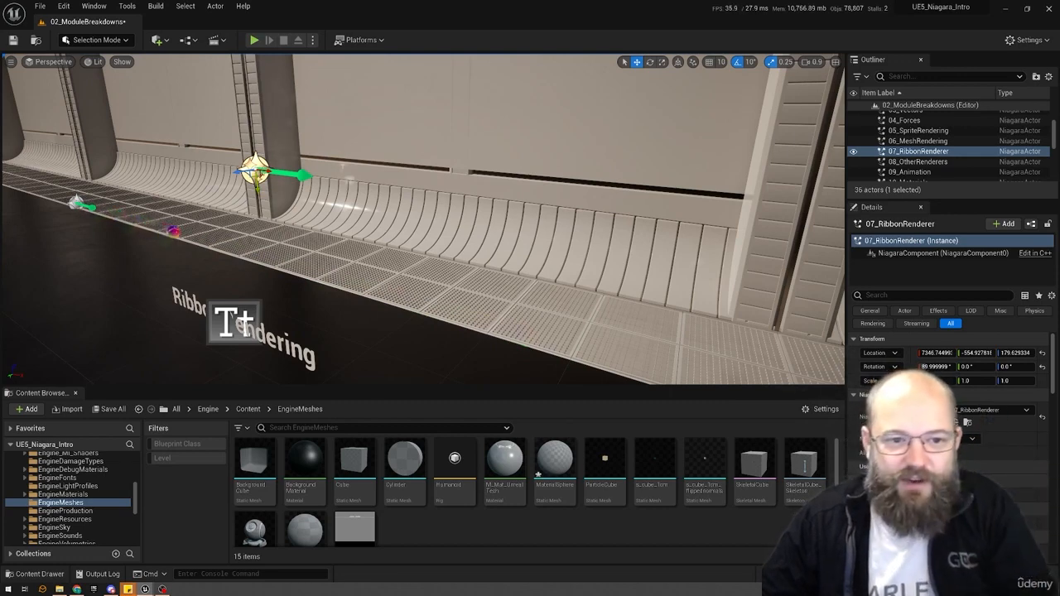
pyautogui.moveTo(255, 171); pyautogui.dragTo(617, 341)
pyautogui.hotkey('alt', '2')
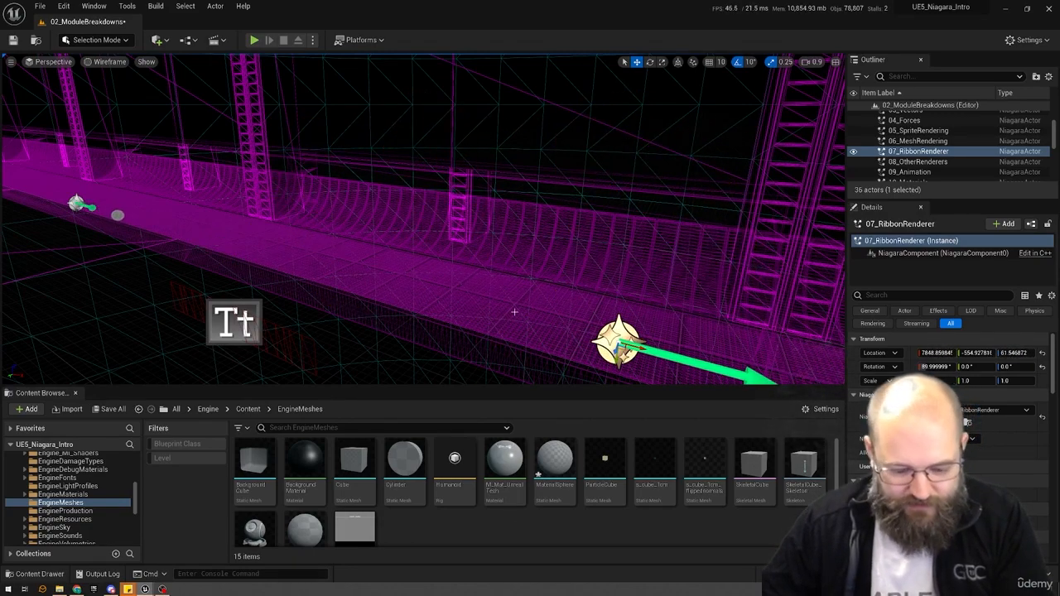
# - Enable Accurate Geometry for the tube-shaped ribbon and move the ribbon actor in wireframe view to examine the trail
pyautogui.hotkey('alt', 'Tab')
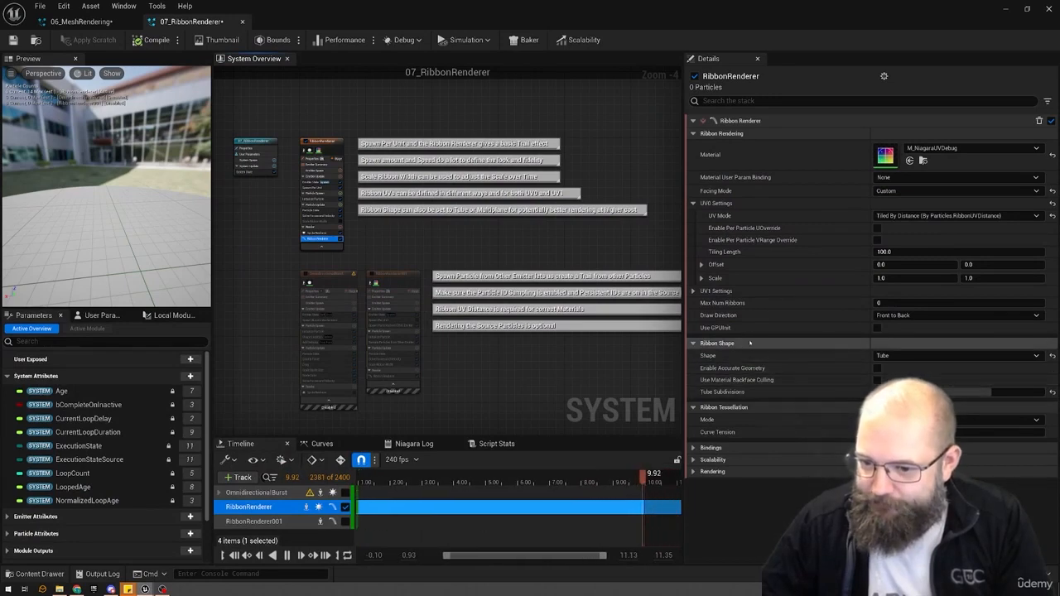
pyautogui.moveTo(750, 370)
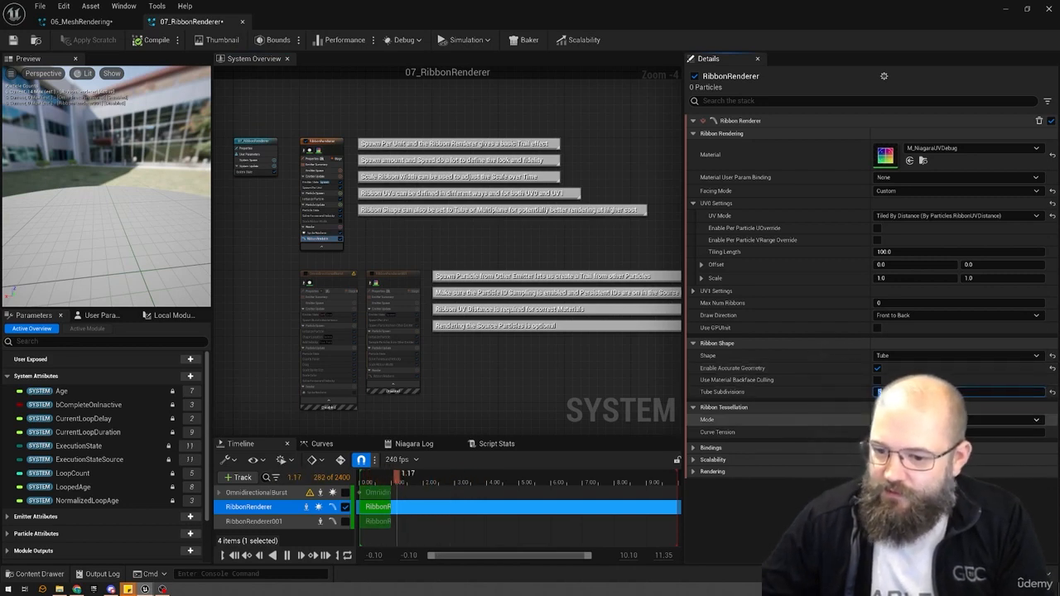
pyautogui.click(1025, 10)
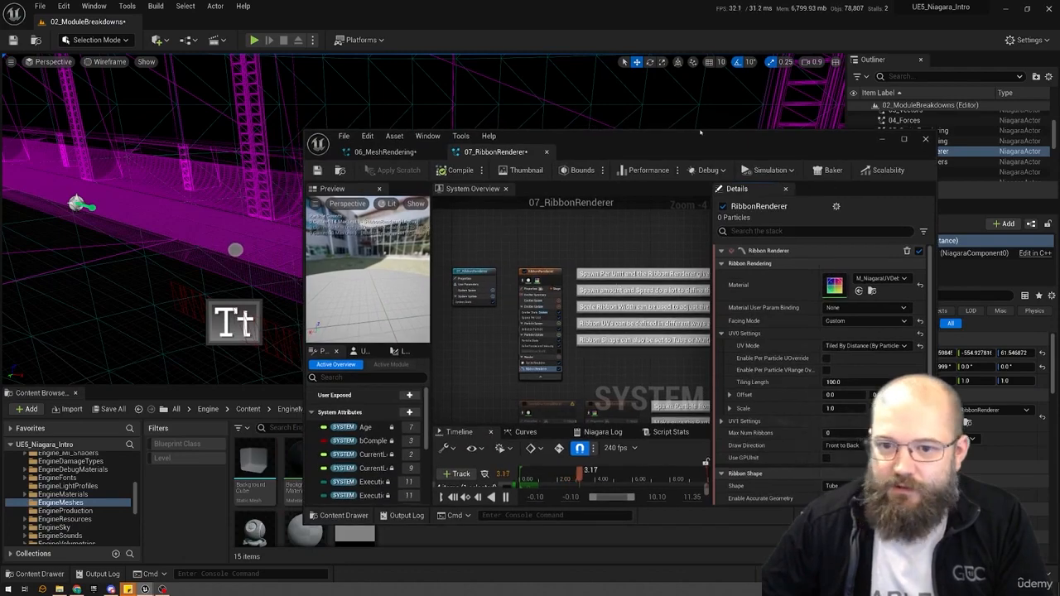
pyautogui.click(882, 140)
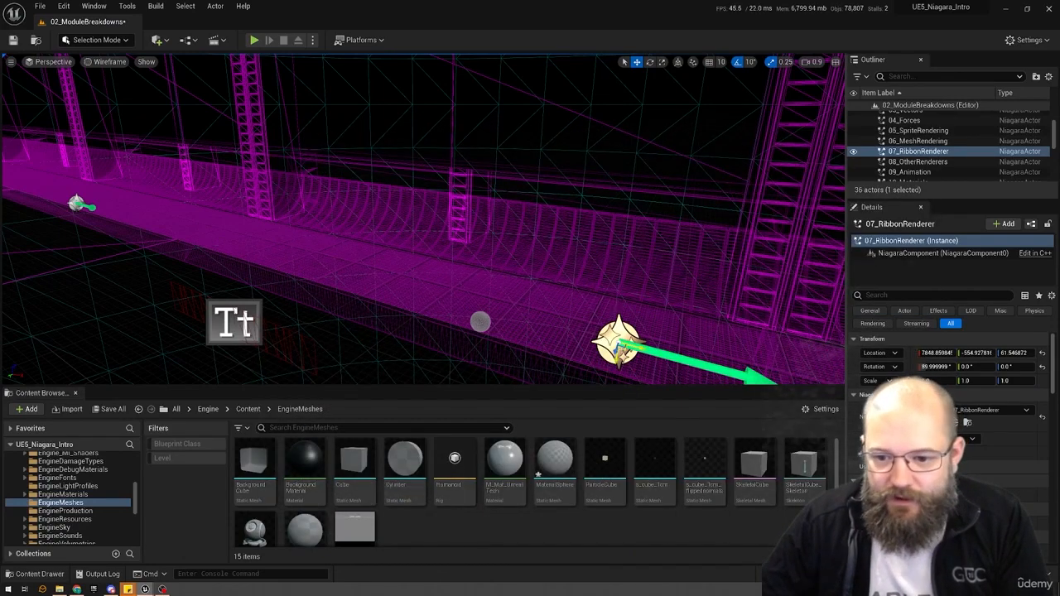
pyautogui.moveTo(617, 344); pyautogui.dragTo(542, 149)
pyautogui.moveTo(459, 268); pyautogui.dragTo(602, 196)
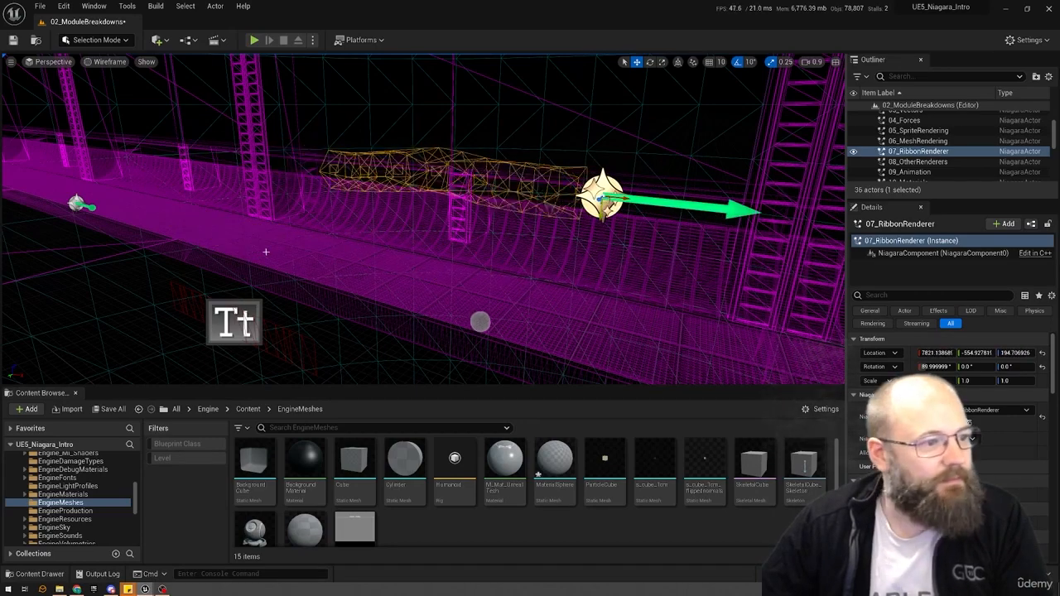
# - Set the Ribbon Tessellation Mode to Disabled and sweep the ribbon actor through the level to examine the trail
pyautogui.hotkey('ctrl', 'e')
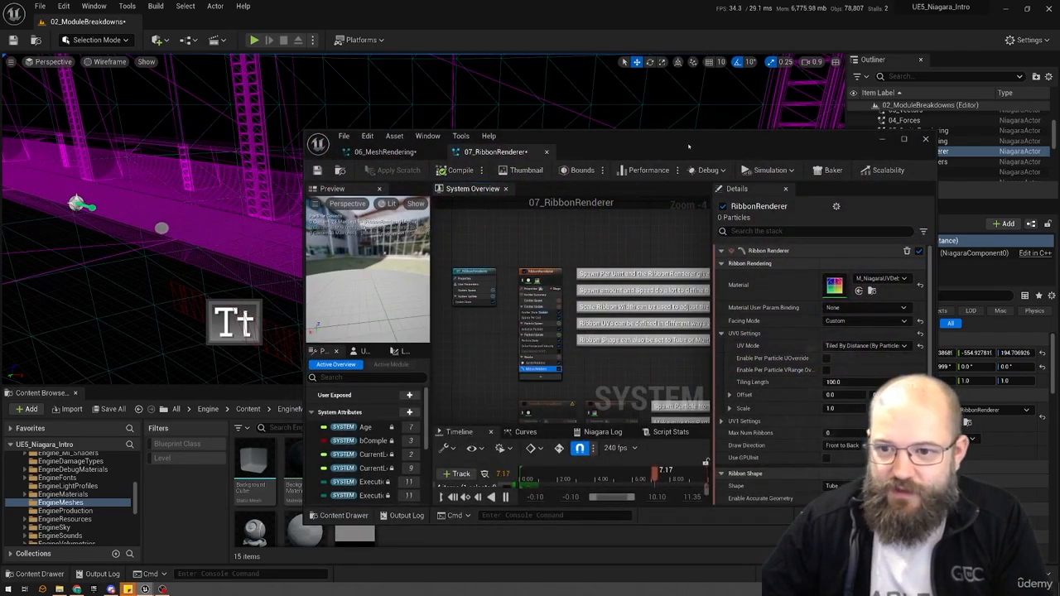
pyautogui.doubleClick(688, 145)
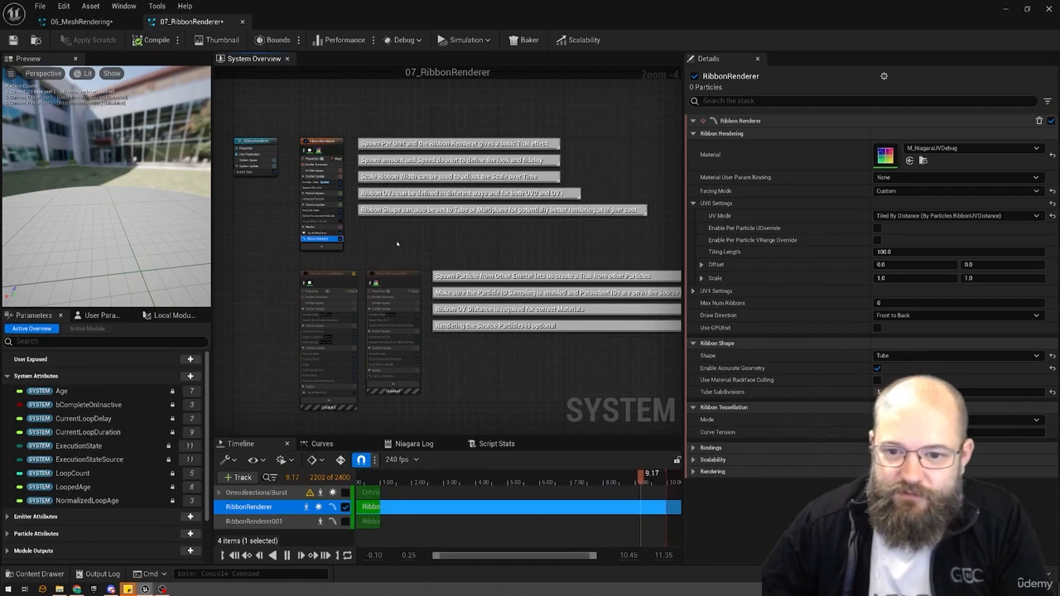
pyautogui.moveTo(397, 244); pyautogui.dragTo(375, 237, button='right')
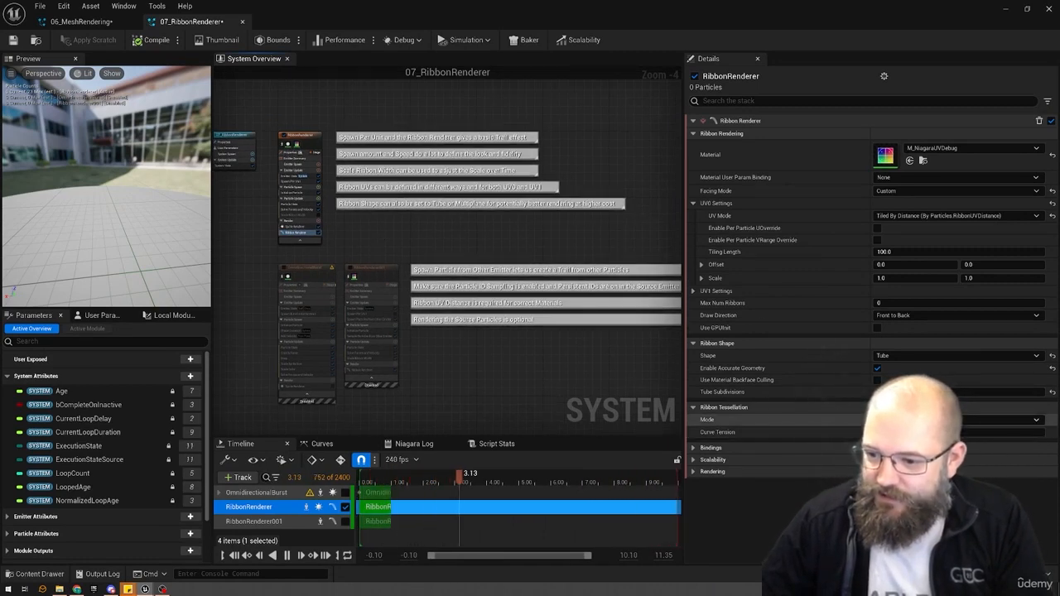
pyautogui.click(911, 419)
pyautogui.click(1002, 448)
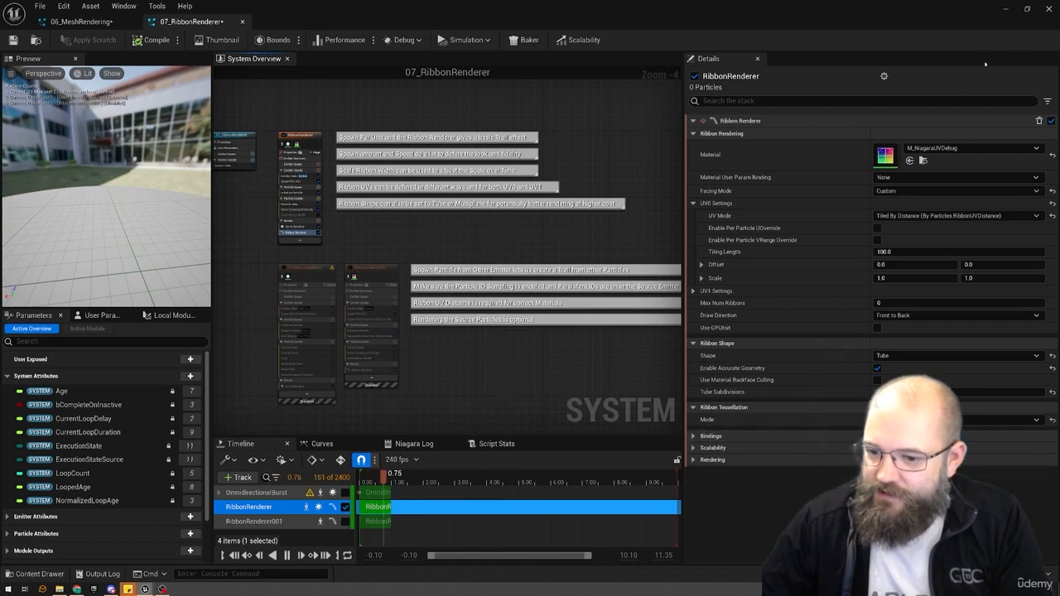
pyautogui.click(1005, 9)
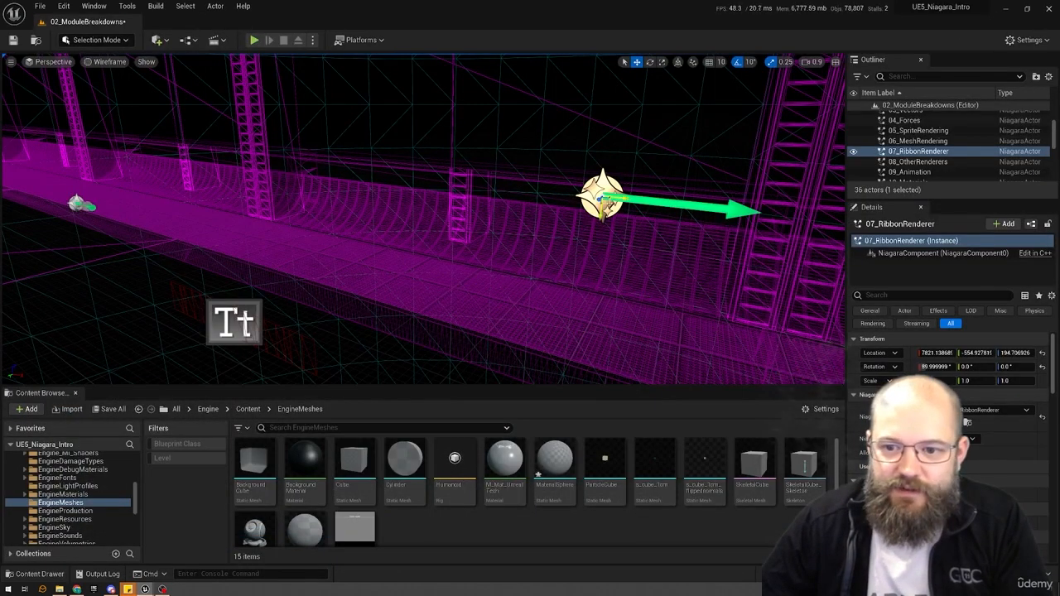
pyautogui.moveTo(604, 211); pyautogui.dragTo(190, 280)
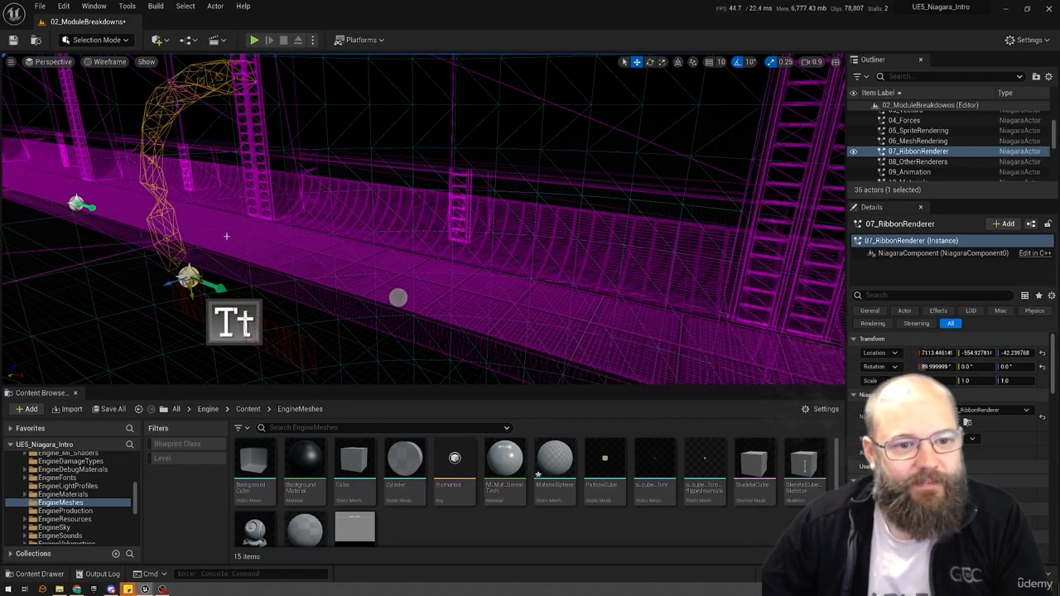
# - Reset the Ribbon Twist Mode in the RibbonRenderer emitter's Initialize Particle module to its default
pyautogui.hotkey('ctrl', 'e')
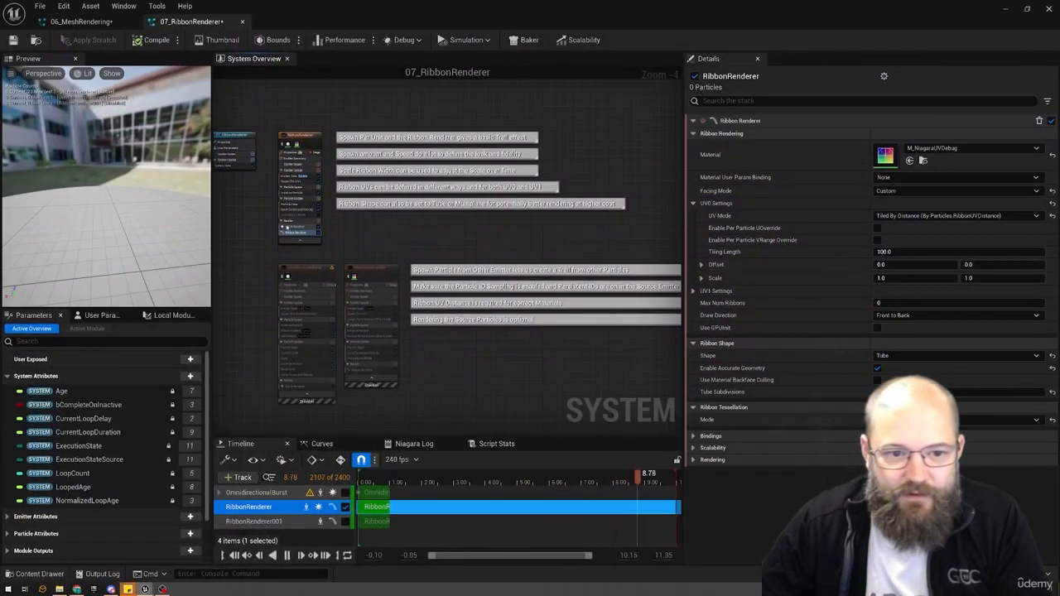
pyautogui.click(294, 192)
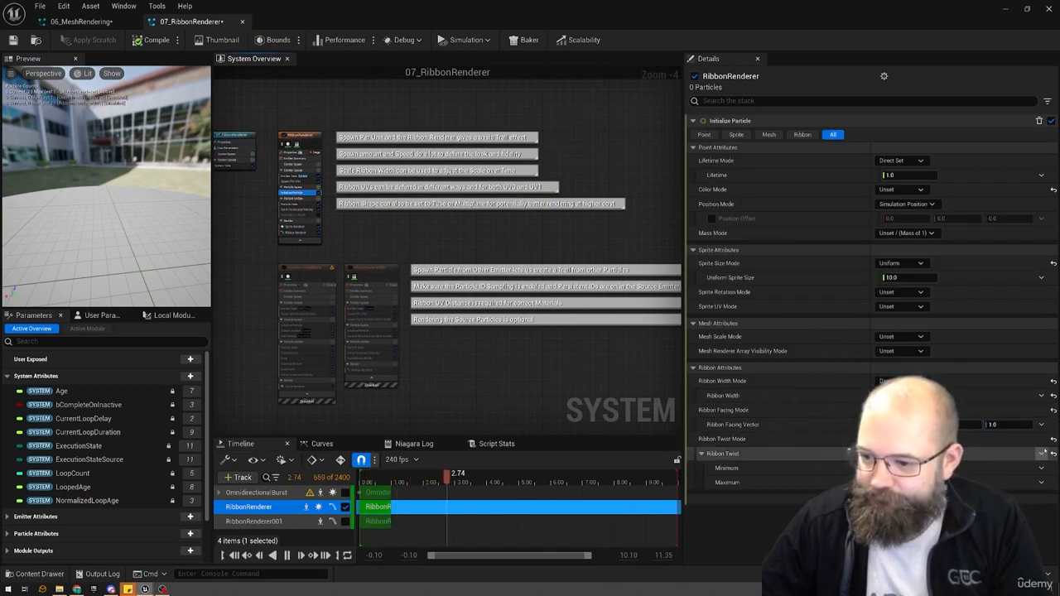
pyautogui.click(1041, 453)
pyautogui.click(1053, 439)
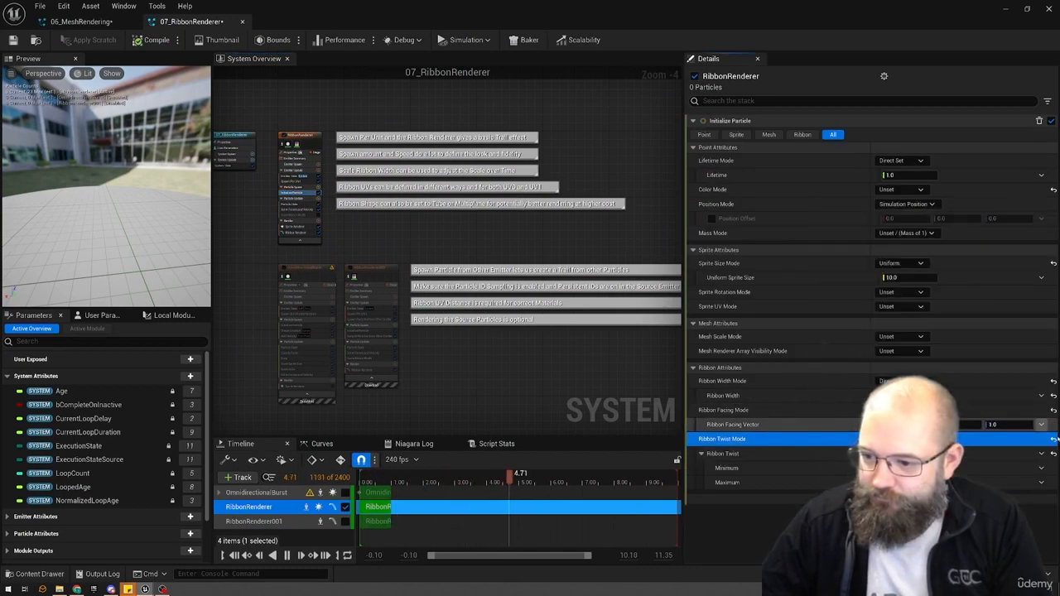
pyautogui.click(1054, 440)
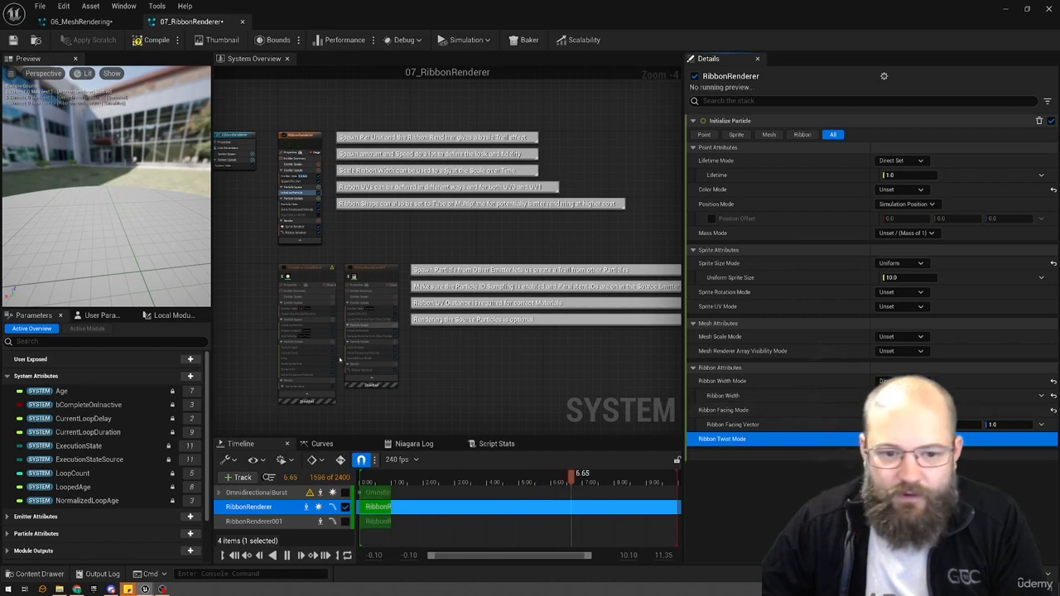
# - Set the Ribbon Renderer's Facing Mode to Screen
pyautogui.click(297, 232)
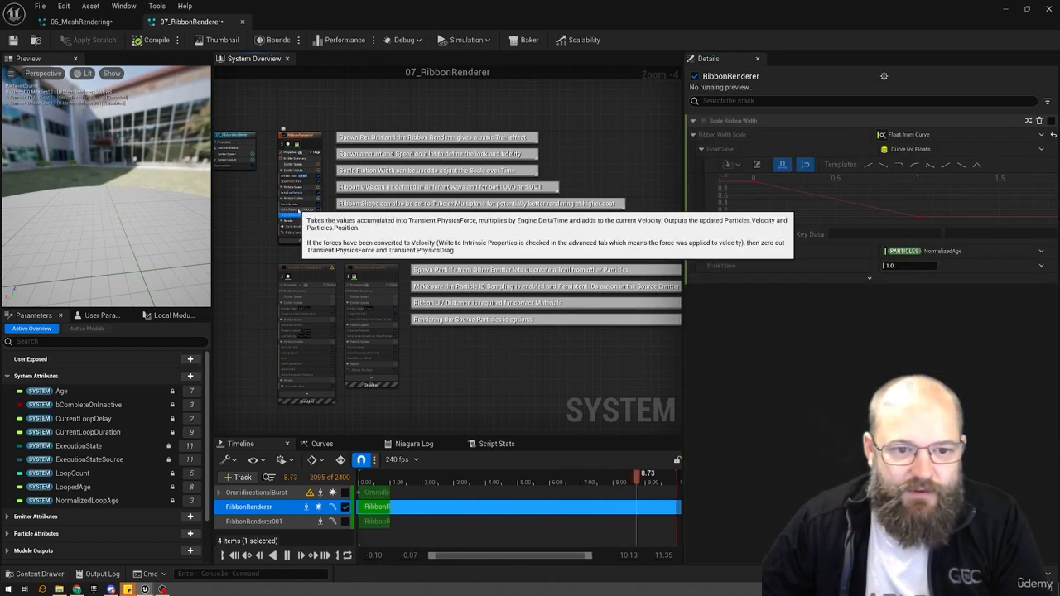
pyautogui.click(295, 233)
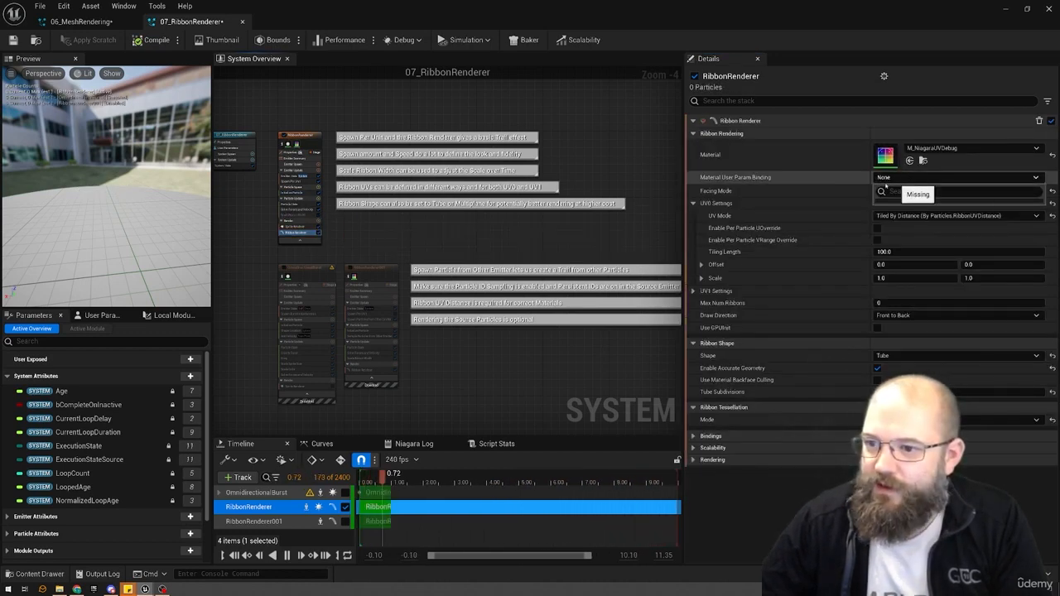
pyautogui.click(897, 192)
pyautogui.click(897, 191)
pyautogui.click(894, 200)
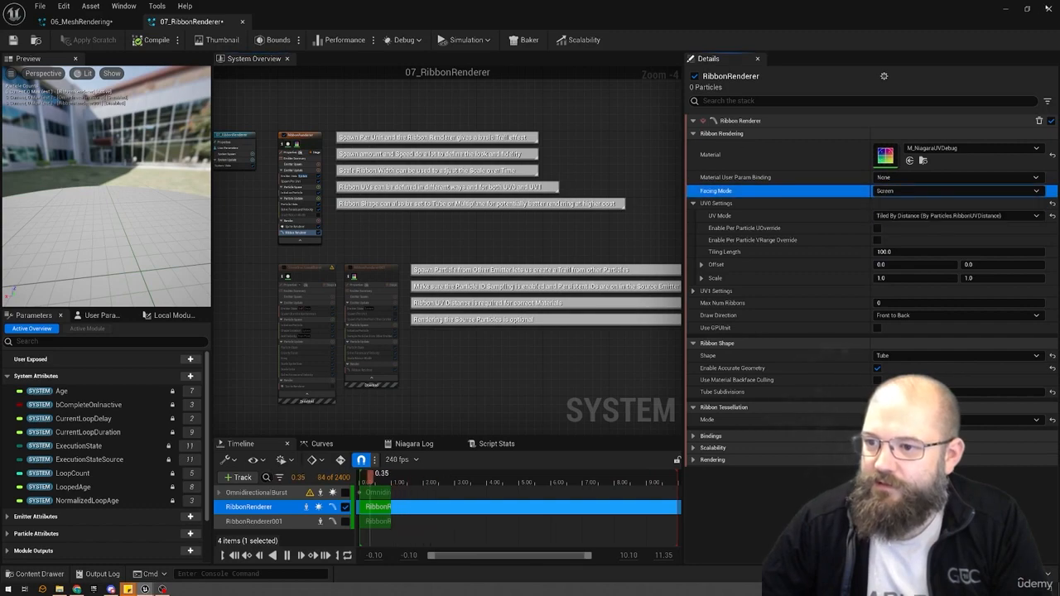
# - Move the ribbon actor through the level in wireframe and lit views to examine the screen-facing tube trail
pyautogui.click(1028, 11)
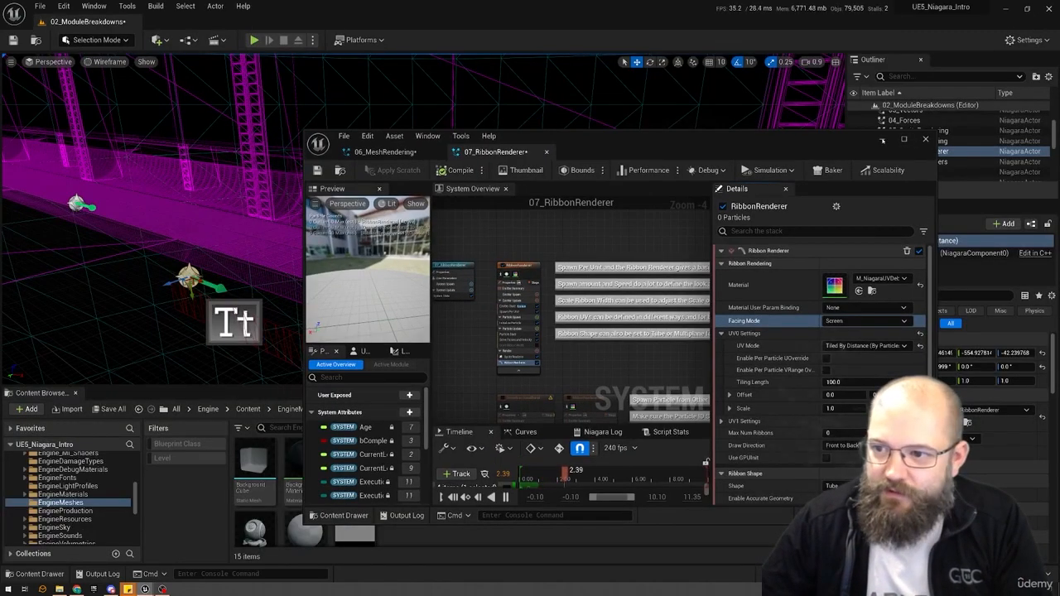
pyautogui.click(882, 140)
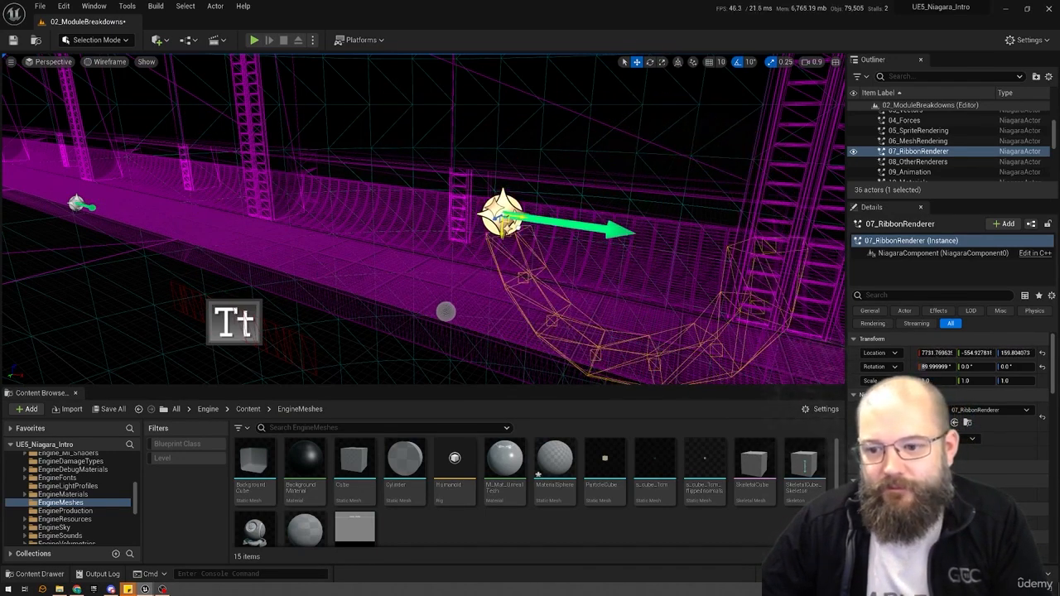
pyautogui.hotkey('alt', '4')
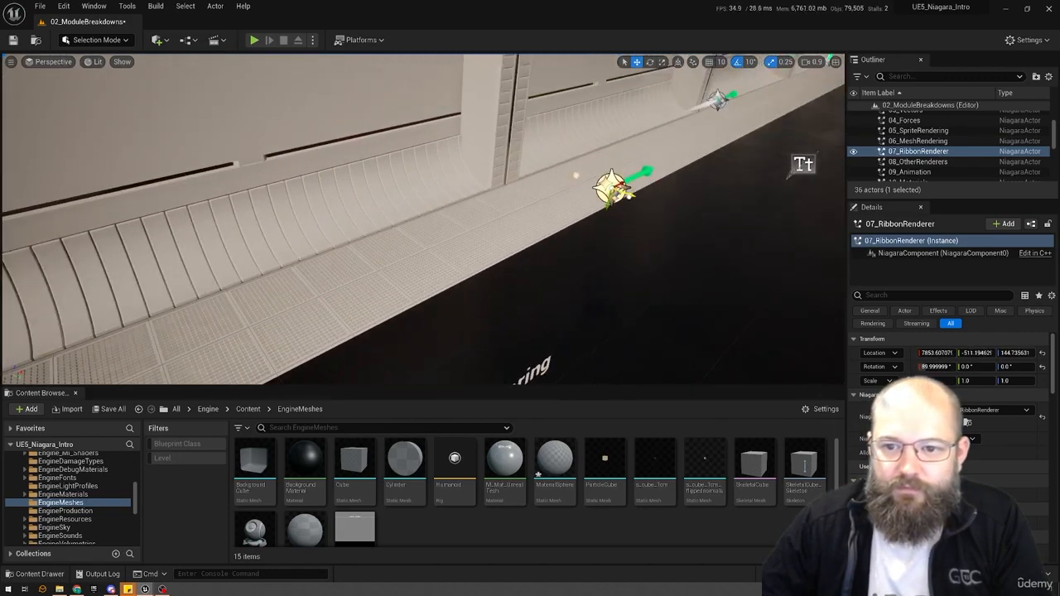
pyautogui.moveTo(711, 235); pyautogui.dragTo(487, 273)
pyautogui.moveTo(487, 273); pyautogui.dragTo(298, 303, button='right')
# - Set the Ribbon Renderer's UV0 UV Mode to Uniform Scale (By Segment) and collapse the UV0 settings
pyautogui.hotkey('ctrl', 'e')
pyautogui.scroll(-1, 584, 248)
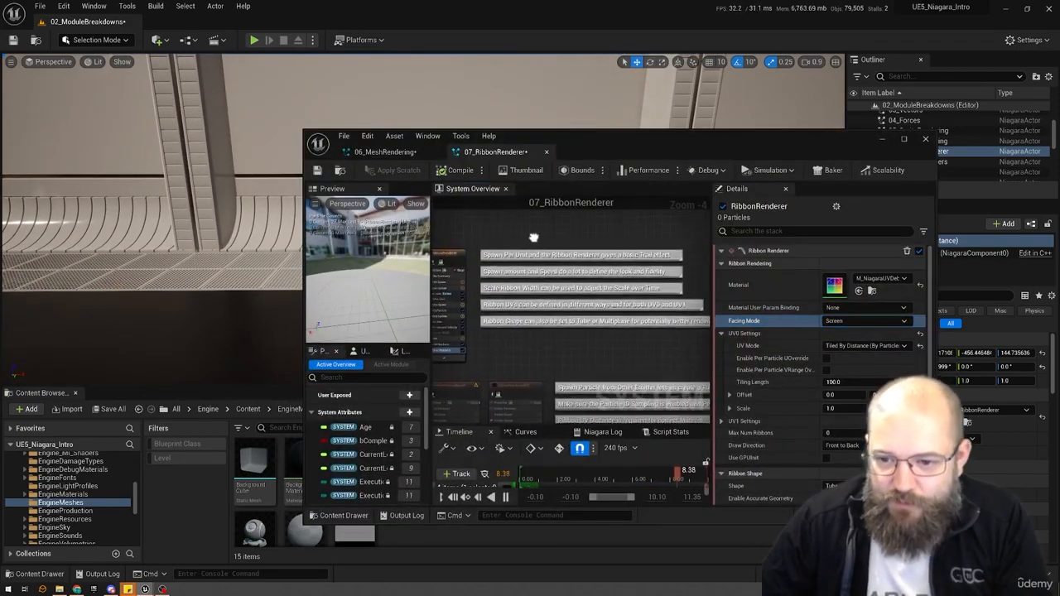
pyautogui.press('super+Up')
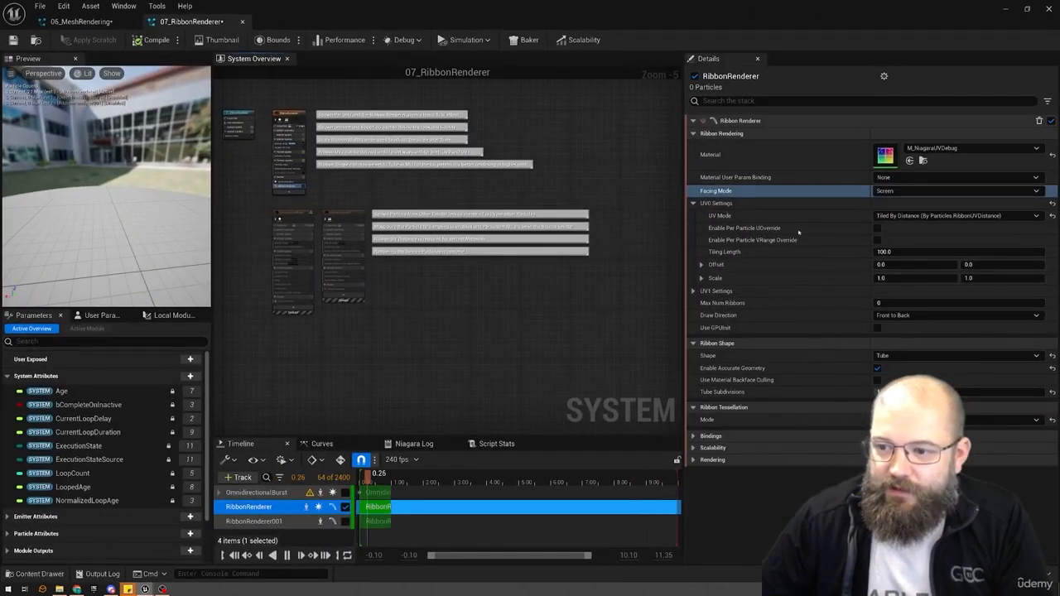
pyautogui.click(911, 215)
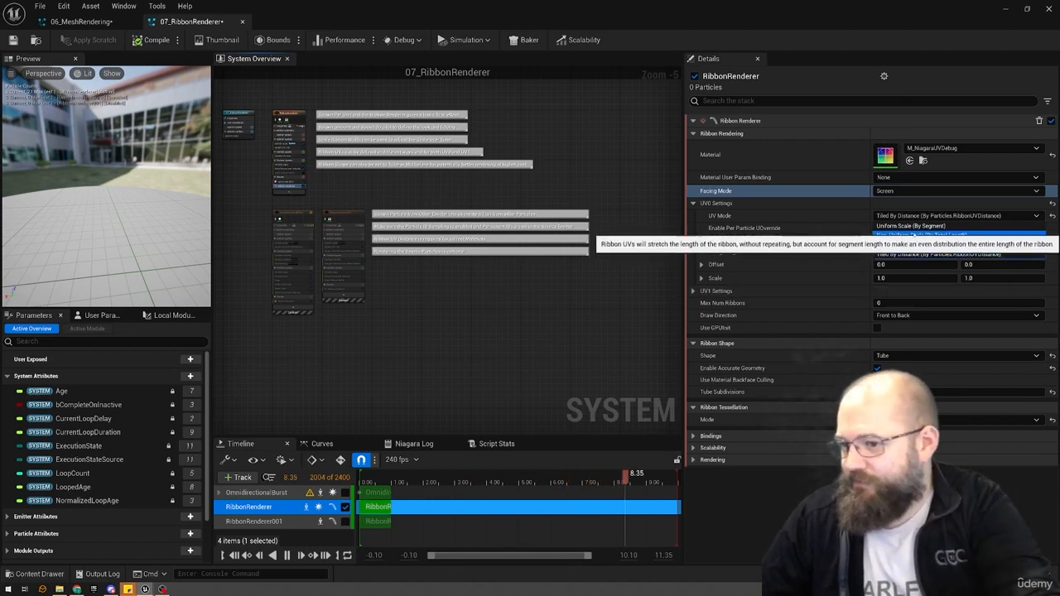
pyautogui.click(933, 226)
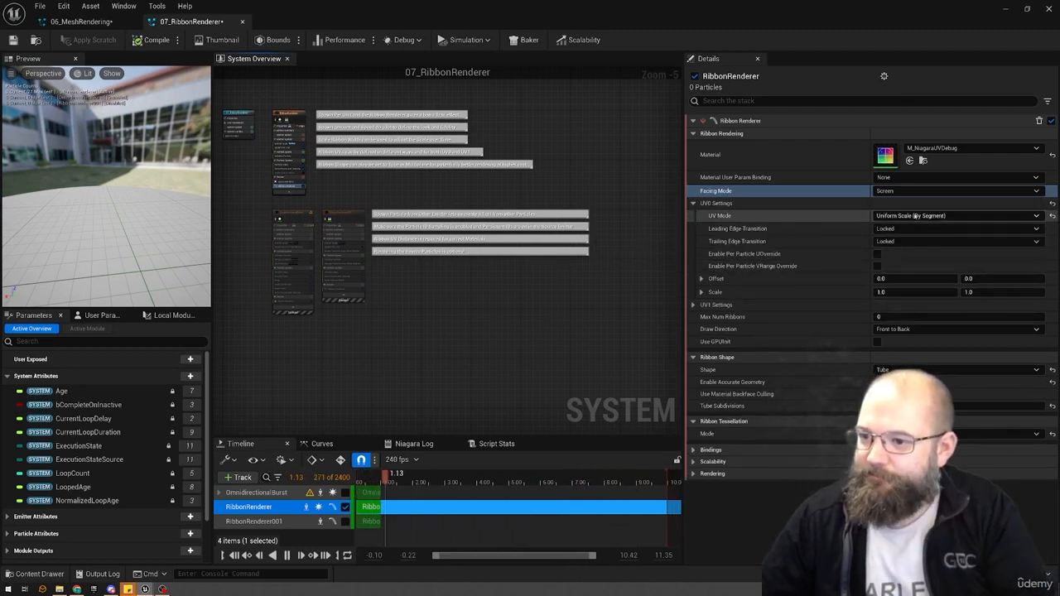
pyautogui.click(964, 215)
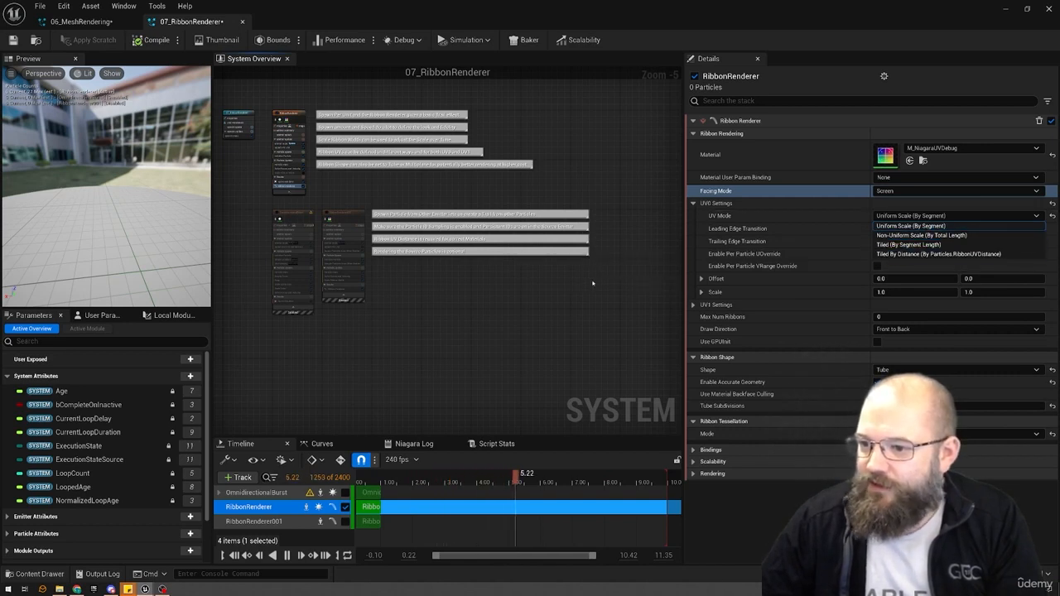
pyautogui.click(793, 204)
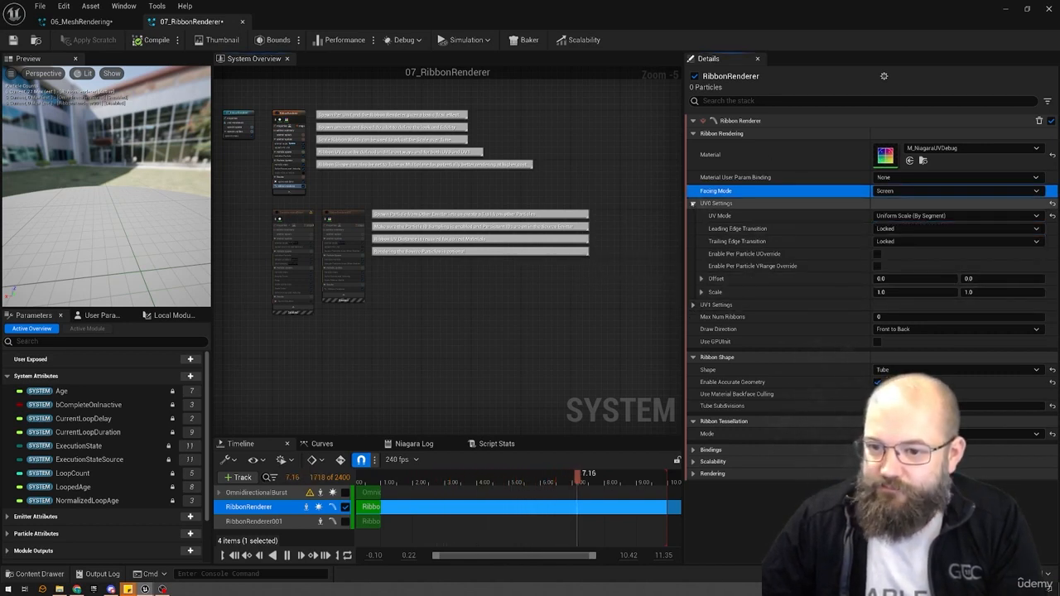
pyautogui.click(693, 203)
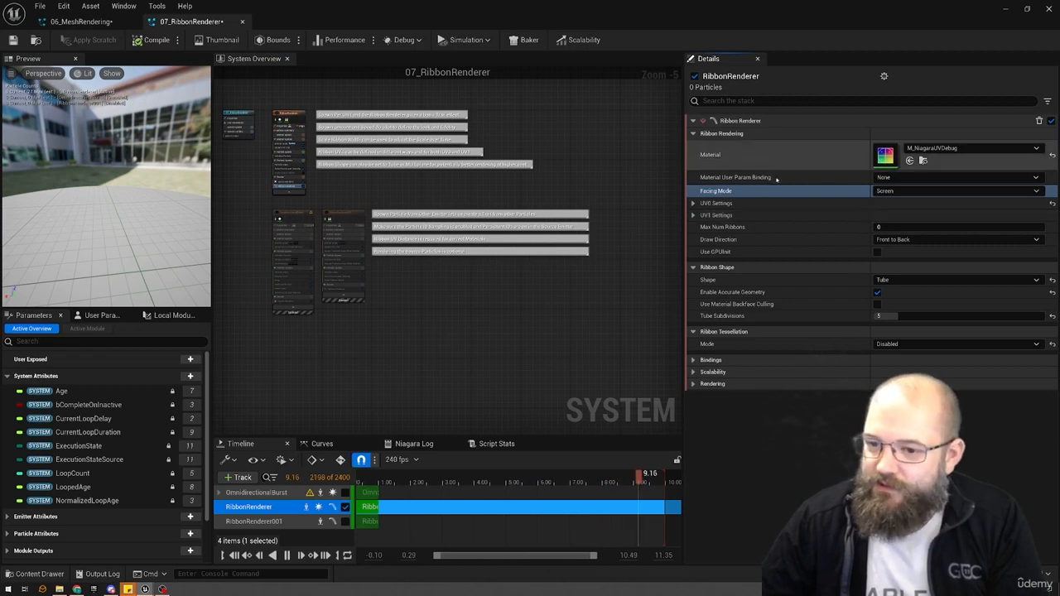
# - Set the ribbon's Shape to Plane and open the emitter's Initialize Particle settings
pyautogui.click(925, 282)
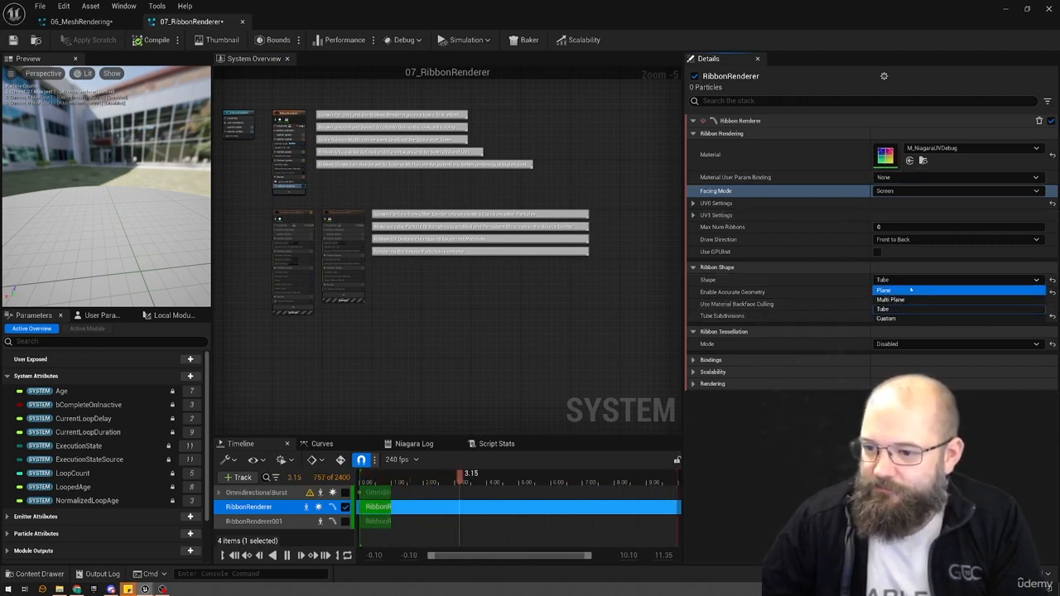
pyautogui.click(910, 291)
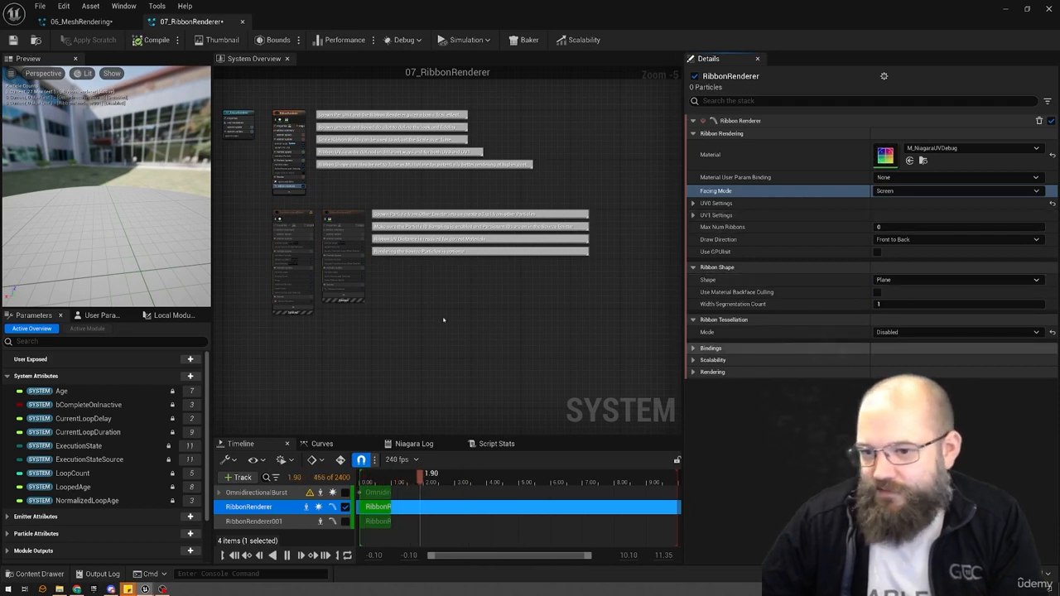
pyautogui.click(286, 158)
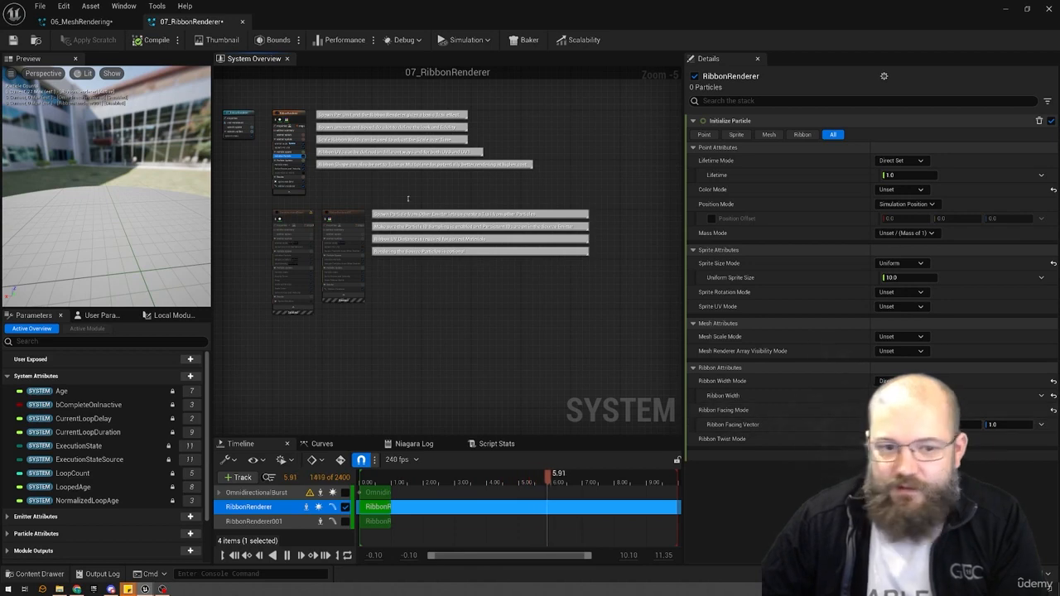
pyautogui.moveTo(342, 194); pyautogui.dragTo(364, 207, button='right')
pyautogui.scroll(1, 374, 215)
pyautogui.scroll(-1, 380, 206)
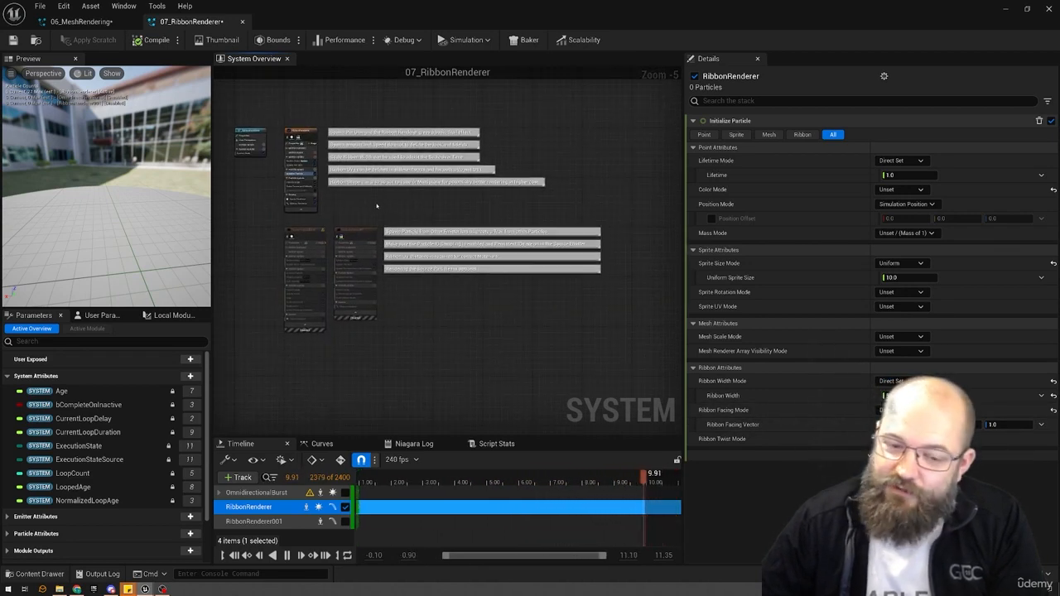
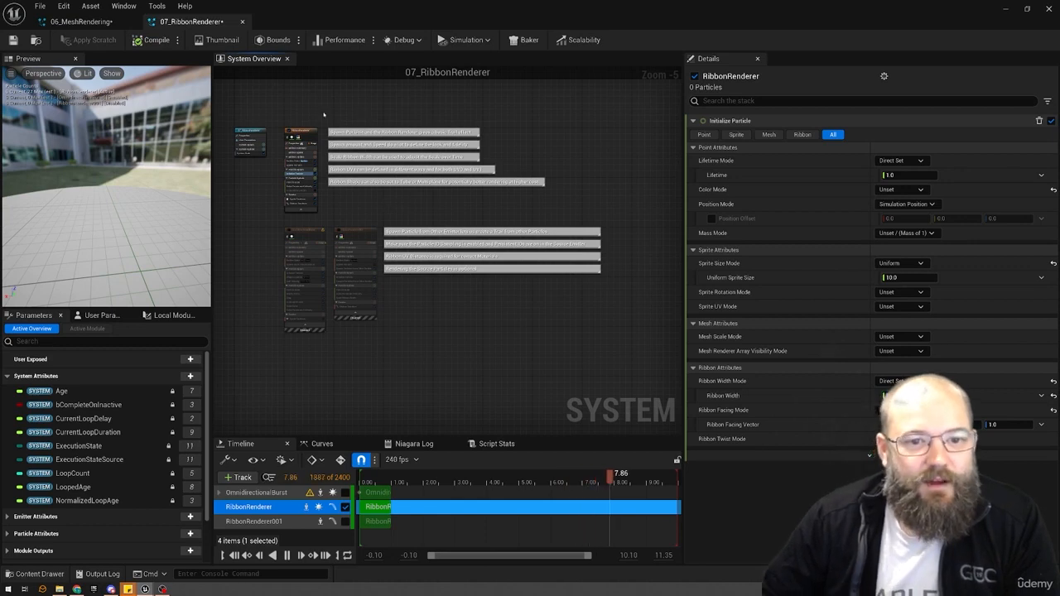
# - Disable the first RibbonRenderer emitter in the System Overview
pyautogui.scroll(2, 279, 171)
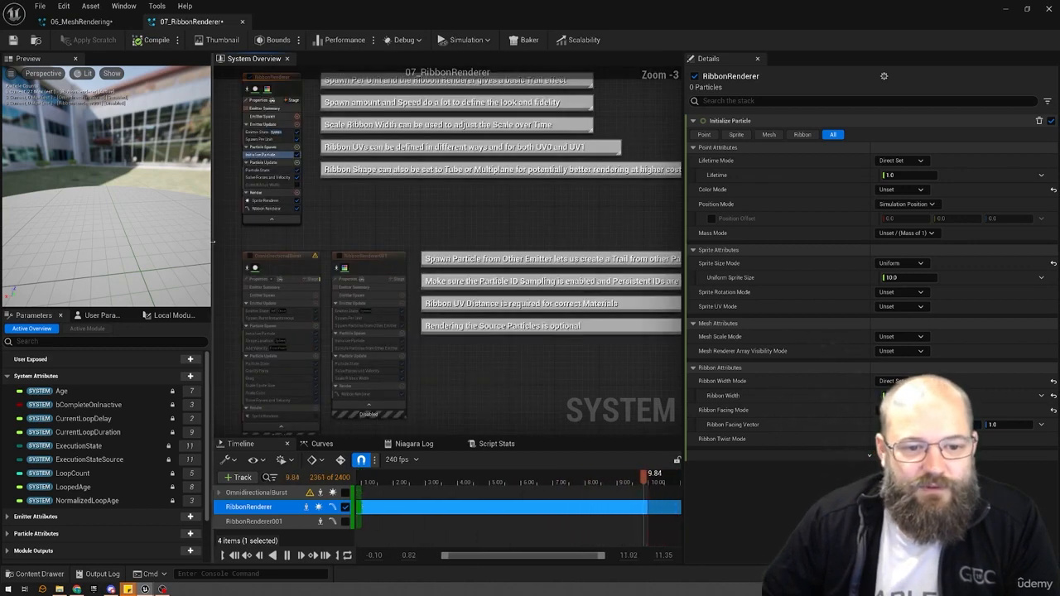
pyautogui.moveTo(366, 224); pyautogui.dragTo(378, 281, button='right')
pyautogui.click(401, 227)
pyautogui.click(261, 135)
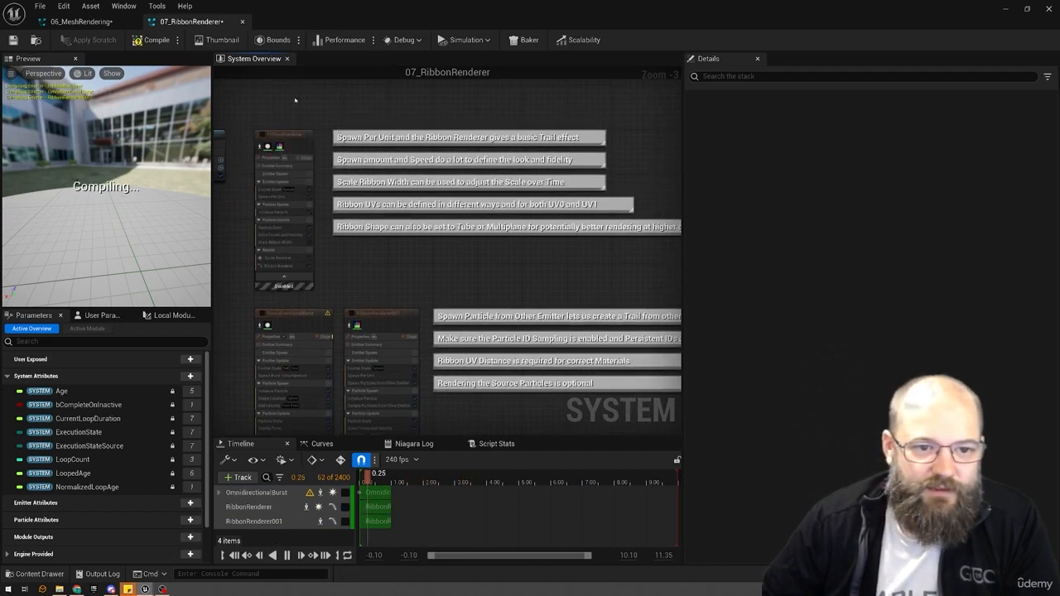
# - Switch off the upper RibbonRenderer emitter again in the 07_RibbonRenderer system
pyautogui.moveTo(391, 295); pyautogui.dragTo(383, 187, button='right')
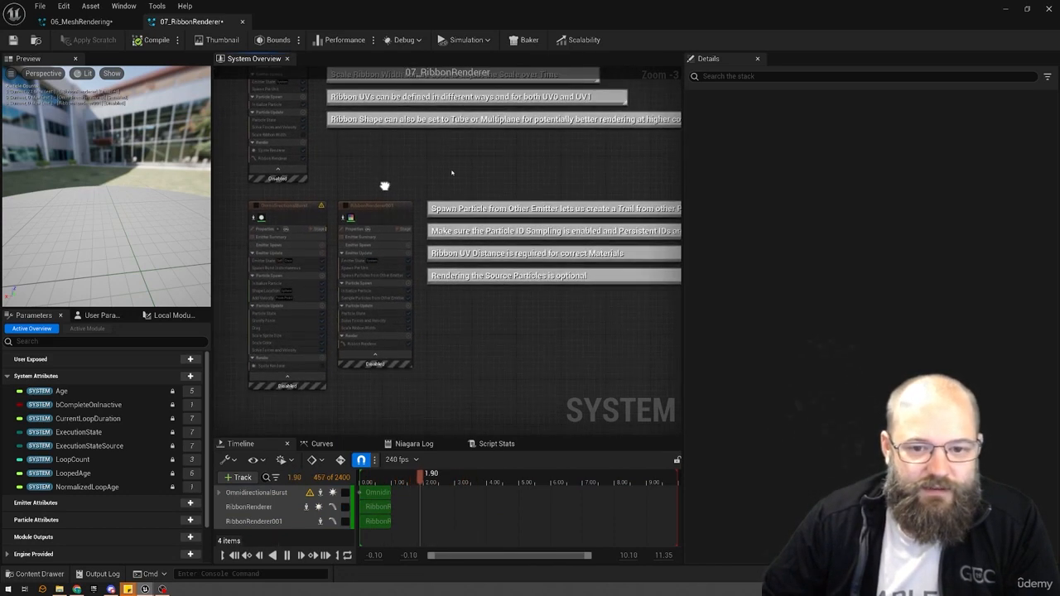
pyautogui.moveTo(413, 192); pyautogui.dragTo(681, 285)
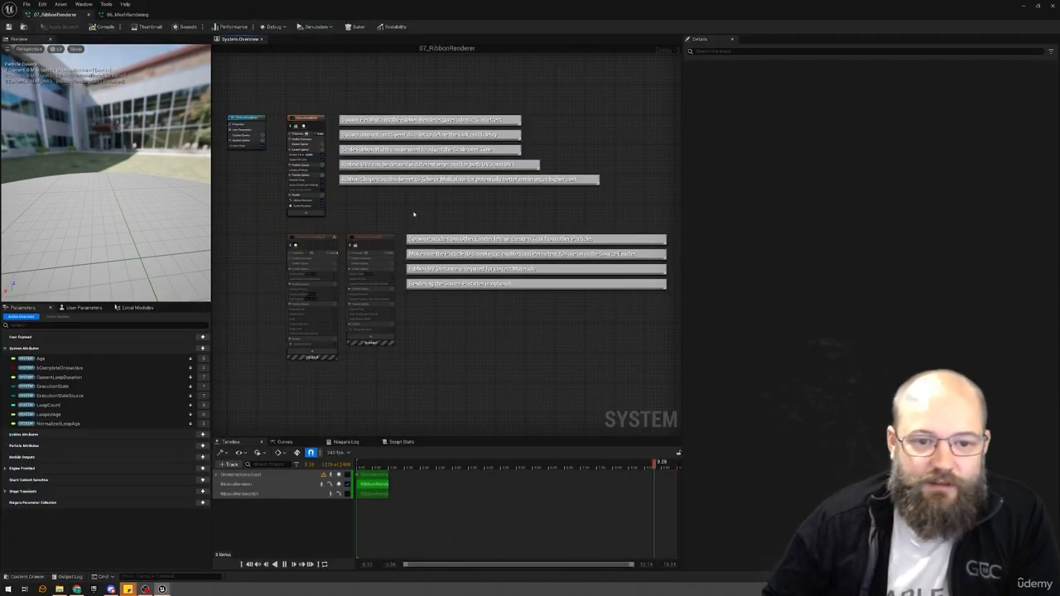
pyautogui.moveTo(354, 218); pyautogui.dragTo(377, 218, button='right')
pyautogui.scroll(1, 316, 170)
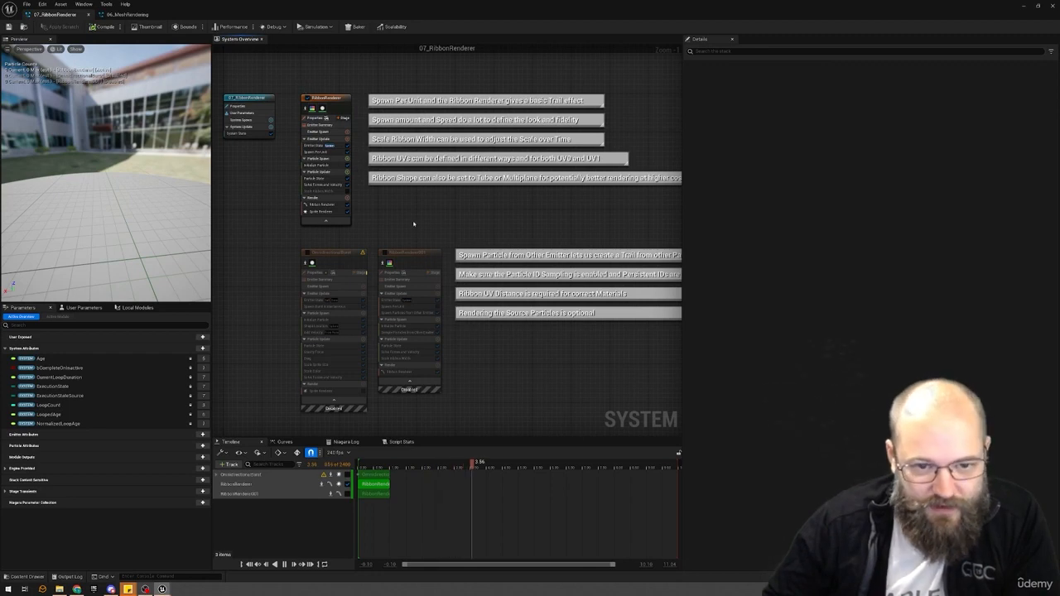
pyautogui.click(307, 98)
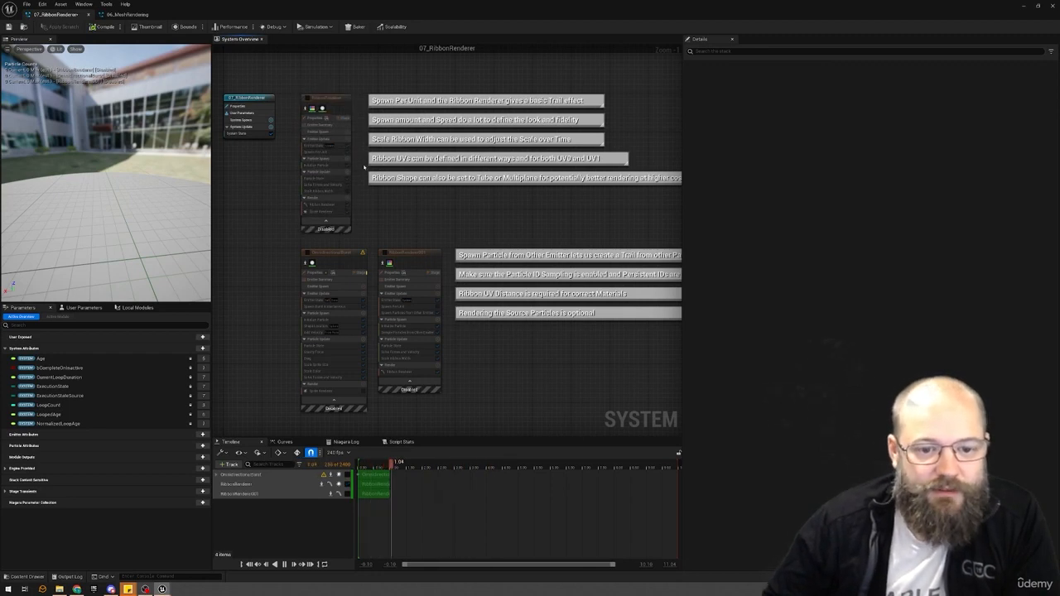
# - Enable the OmnidirectionalBurst emitter in the system graph
pyautogui.moveTo(469, 225); pyautogui.dragTo(419, 208, button='right')
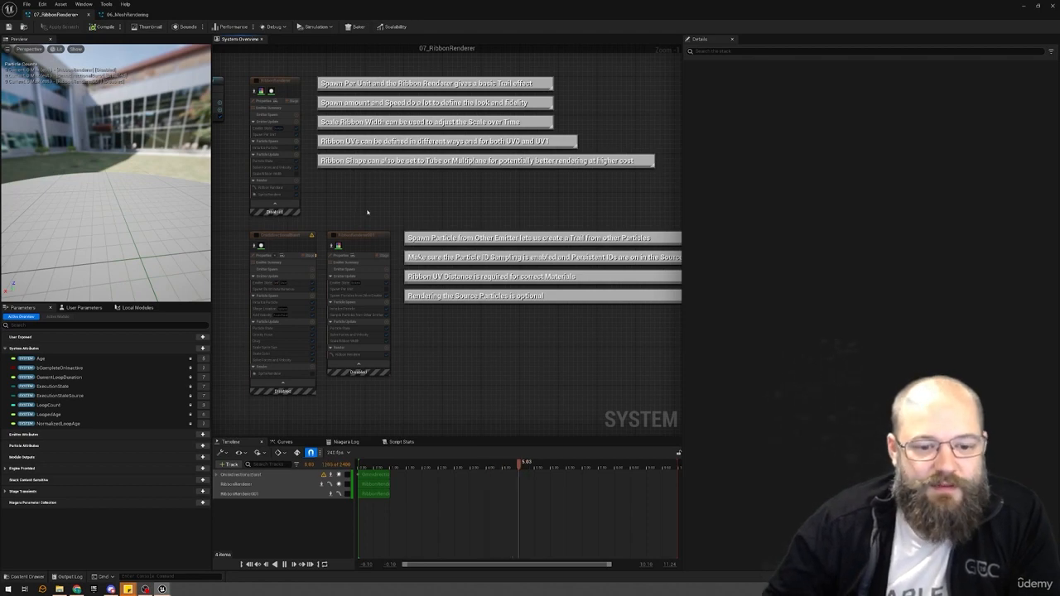
pyautogui.moveTo(368, 212); pyautogui.dragTo(396, 212, button='right')
pyautogui.click(286, 238)
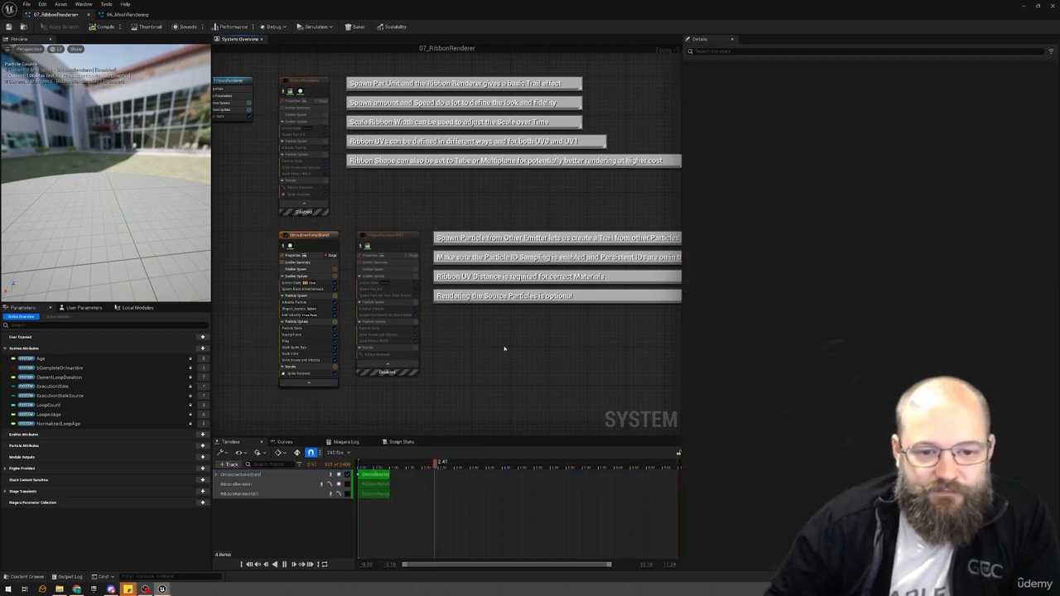
# - Browse the engine-provided templates for adding an emitter, down to Omnidirectional Burst, without adding one
pyautogui.rightClick(508, 331)
pyautogui.click(559, 343)
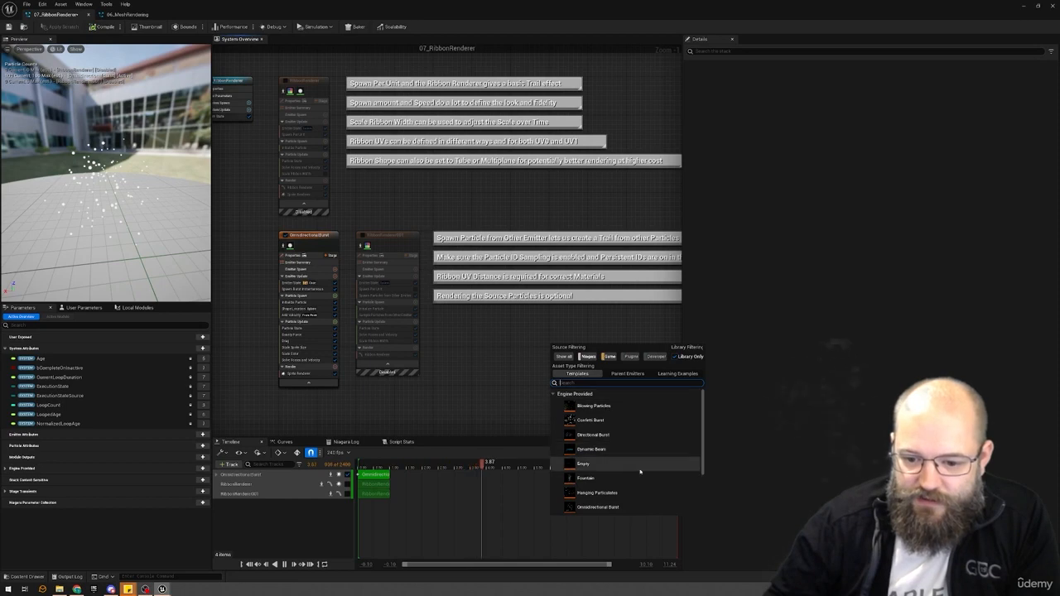
pyautogui.scroll(-2, 637, 471)
pyautogui.click(648, 335)
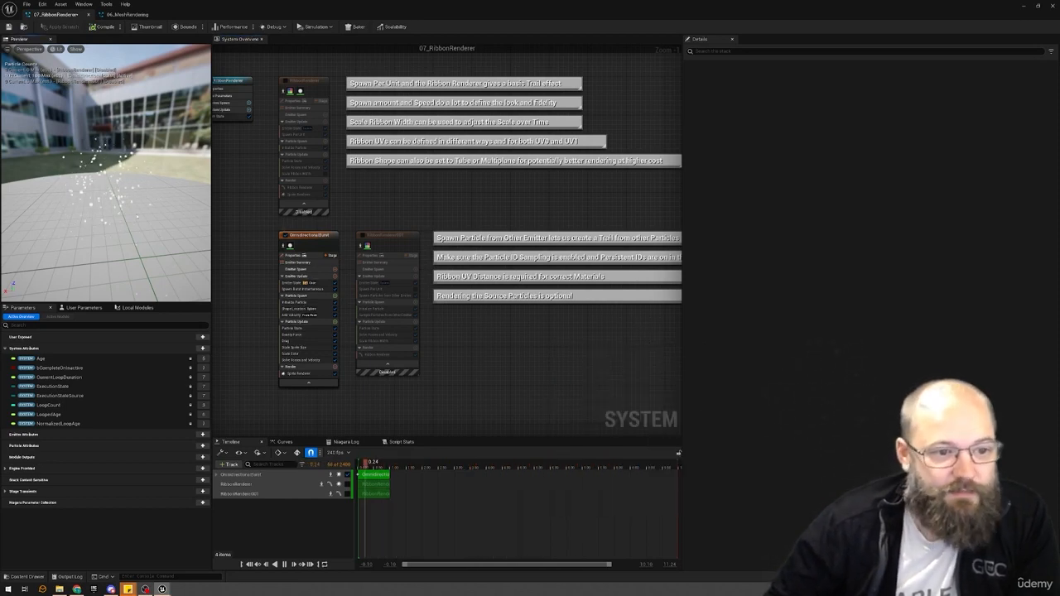
# - Examine the burst particles in the preview and open the OmnidirectionalBurst emitter's properties
pyautogui.moveTo(88, 160); pyautogui.dragTo(113, 207)
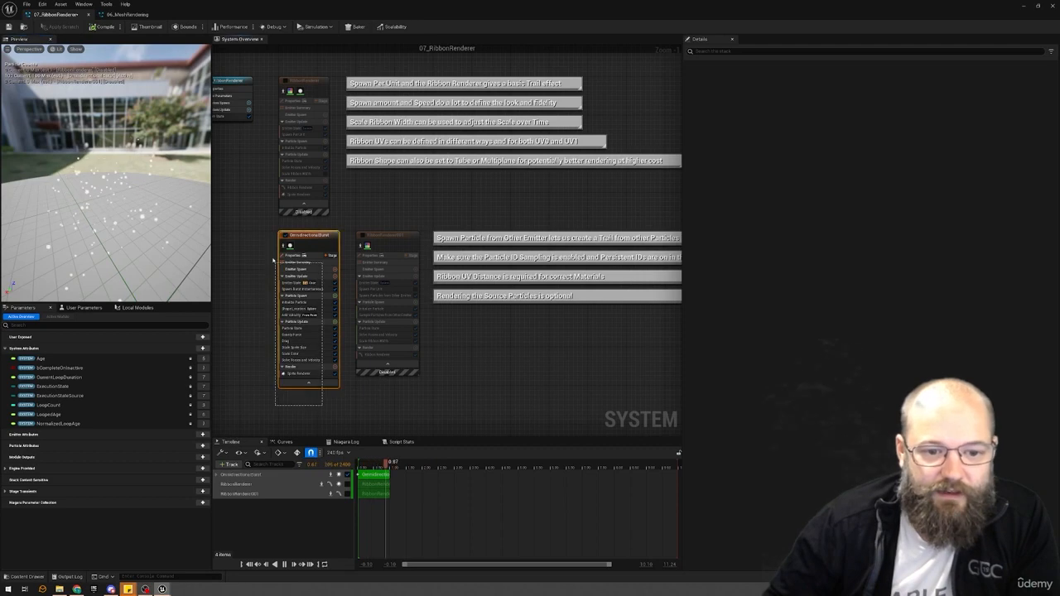
pyautogui.moveTo(273, 260); pyautogui.dragTo(275, 259)
pyautogui.click(329, 255)
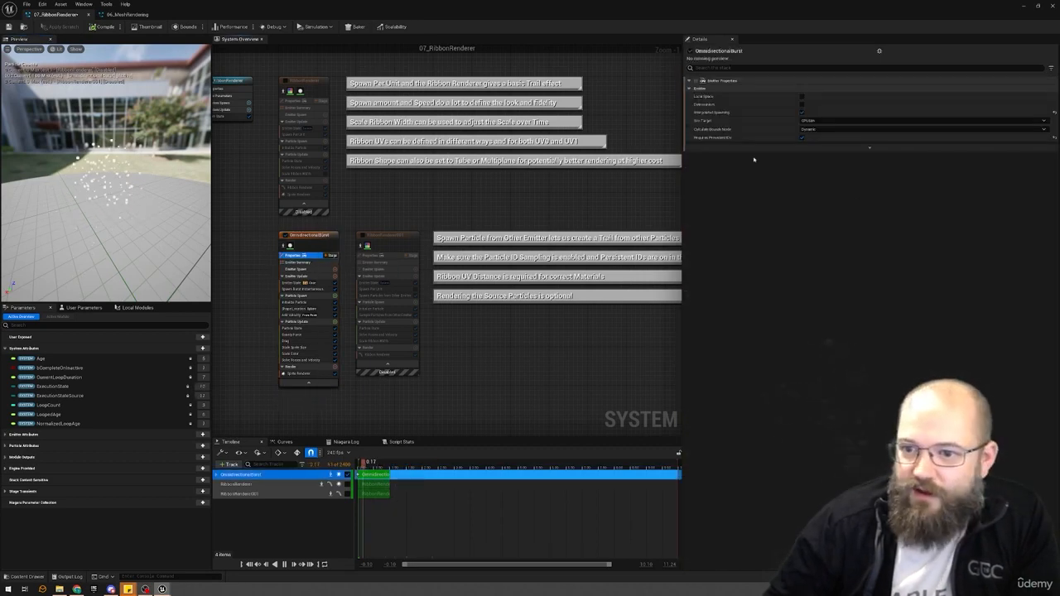
# - Set the editor's Application Scale to 1.5 in the Widget Reflector, then return to the maximized Niagara editor
pyautogui.click(1040, 7)
pyautogui.click(86, 4)
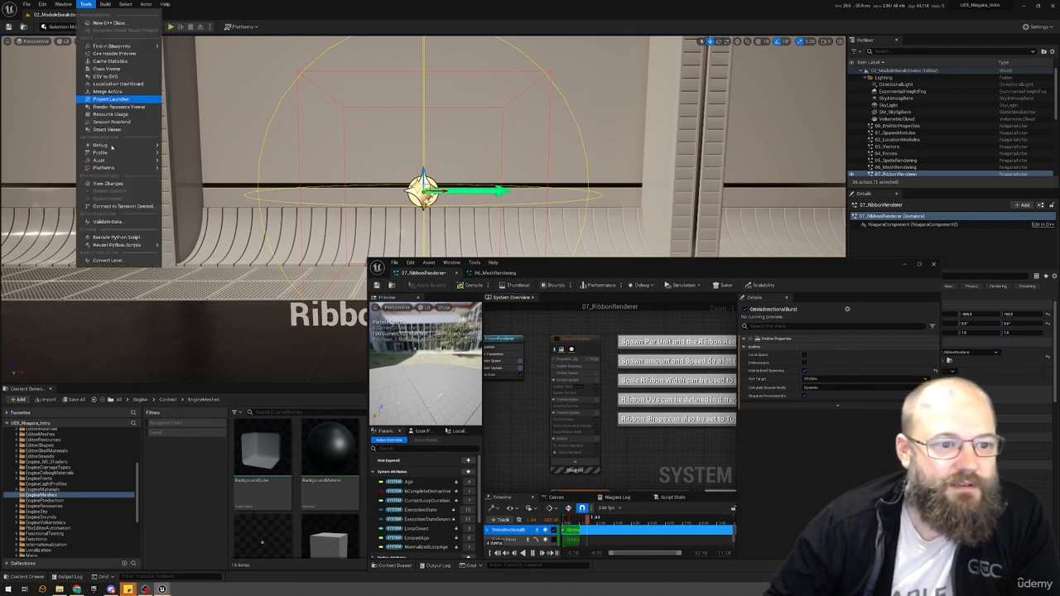
pyautogui.moveTo(156, 146)
pyautogui.click(196, 209)
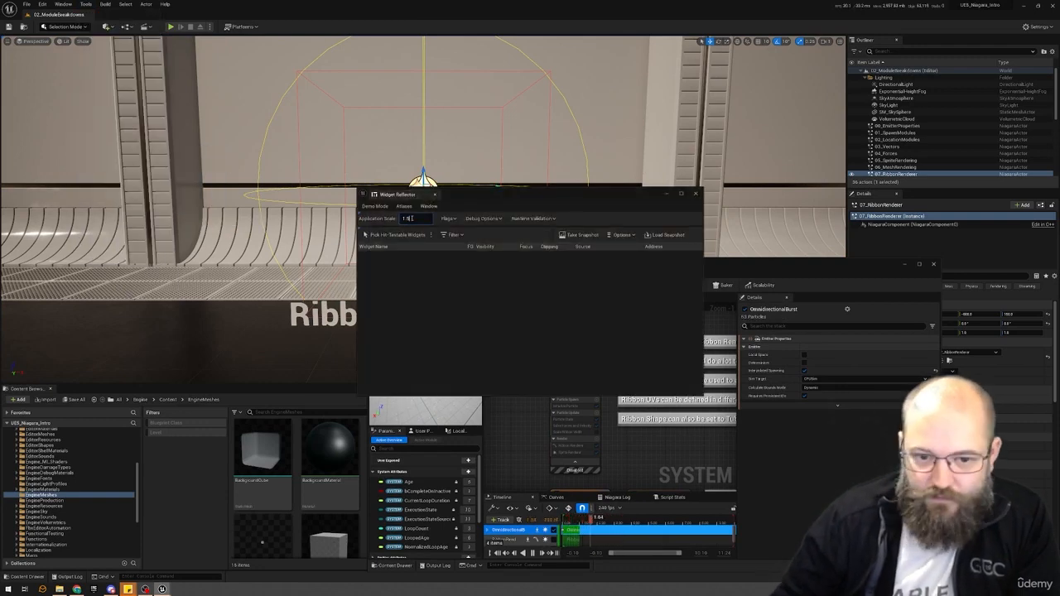
pyautogui.press('Return')
pyautogui.click(691, 198)
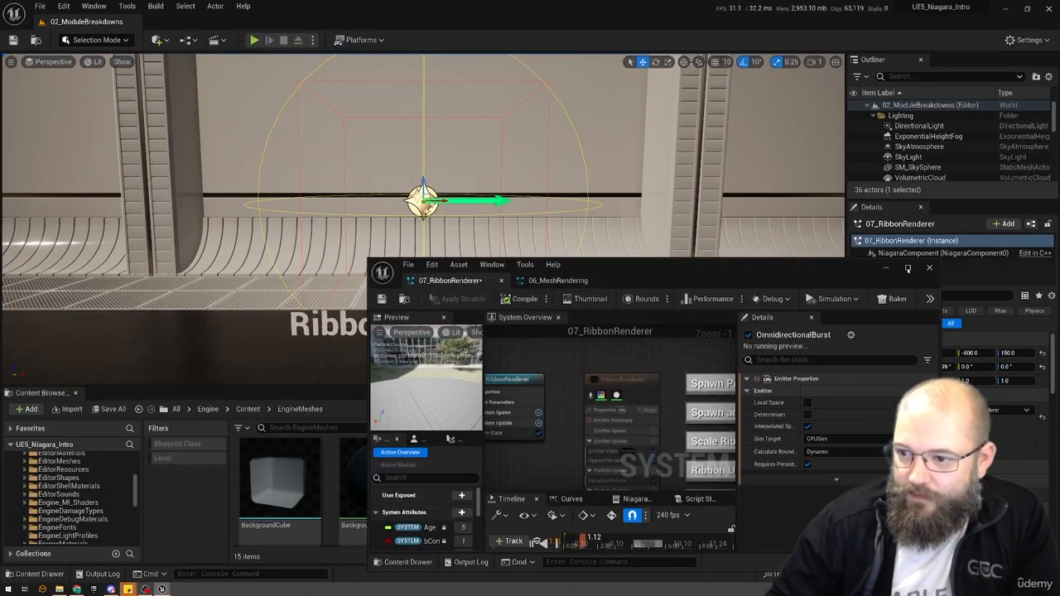
pyautogui.click(908, 268)
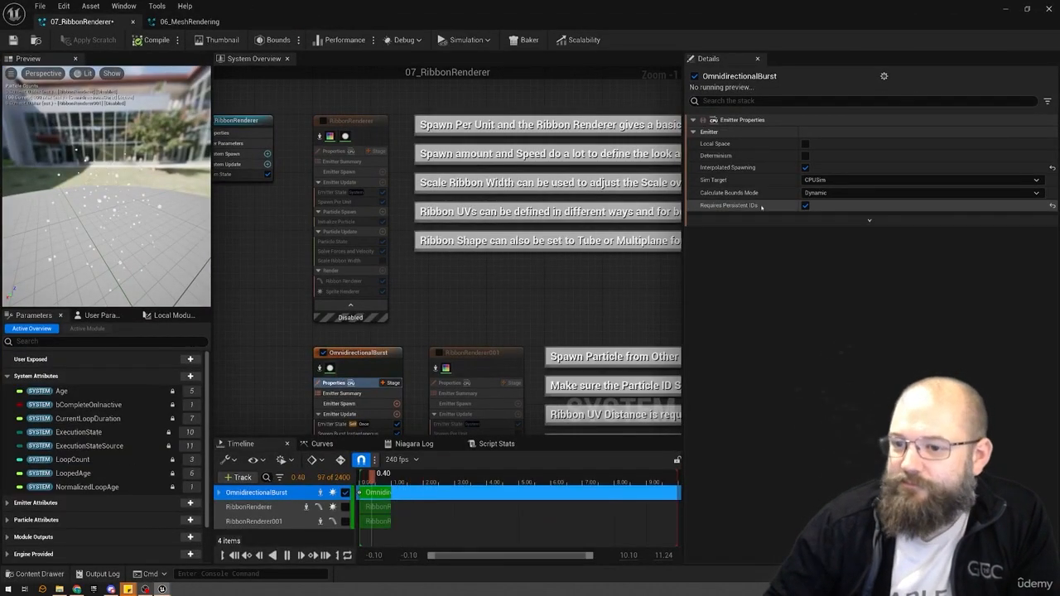
# - Enable the RibbonRenderer001 emitter beside OmnidirectionalBurst
pyautogui.scroll(-1, 515, 303)
pyautogui.moveTo(515, 303); pyautogui.dragTo(501, 140, button='right')
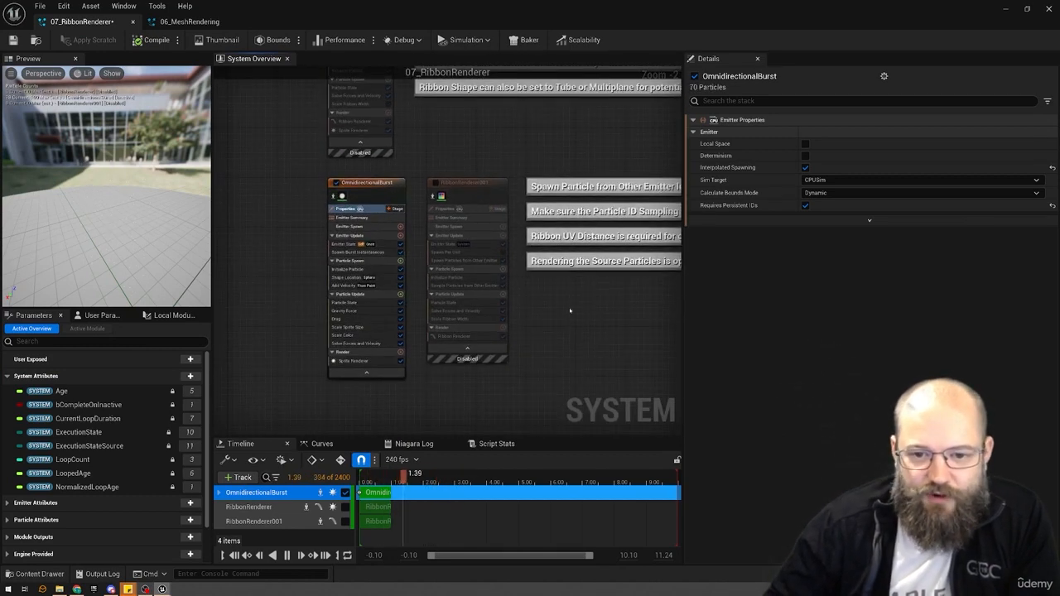
pyautogui.click(431, 182)
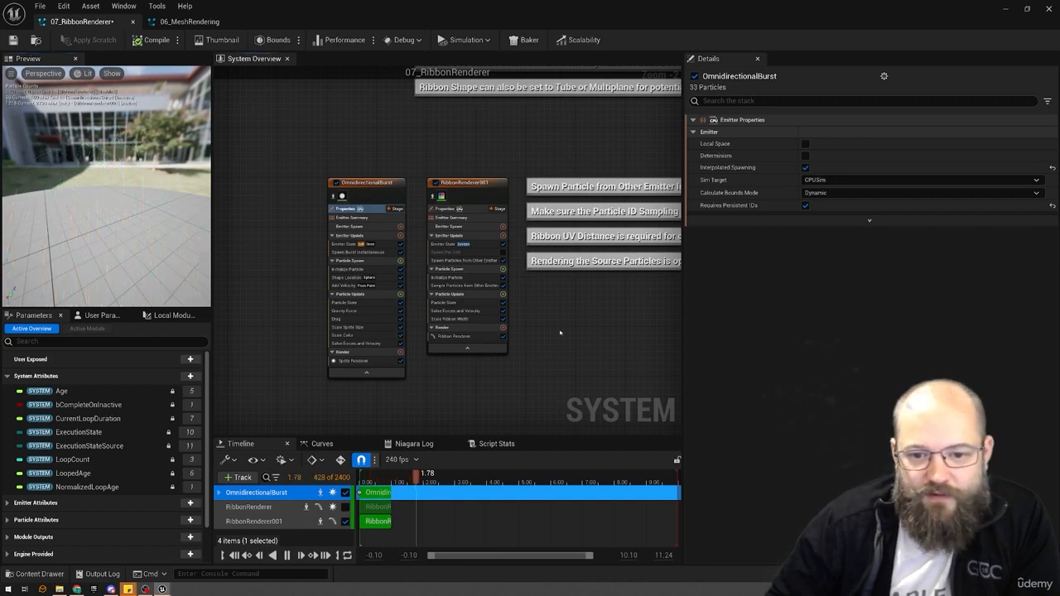
# - Delete the Spawn Particles from Other Emitter and Sample Particles from Other Emitter modules from RibbonRenderer001
pyautogui.moveTo(560, 333); pyautogui.dragTo(525, 305, button='right')
pyautogui.click(450, 258)
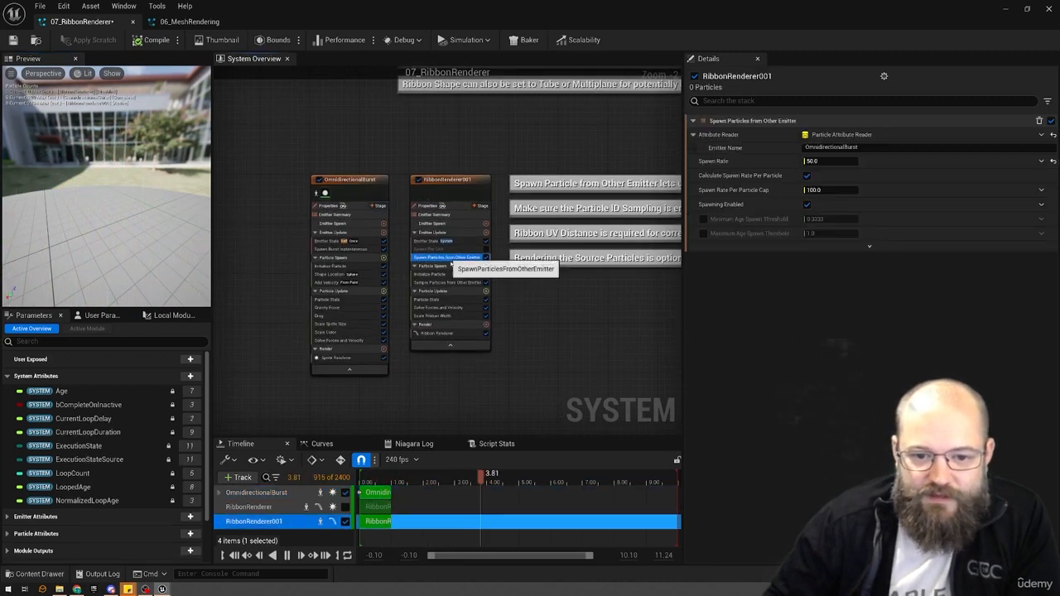
pyautogui.keyDown('ctrl'); pyautogui.click(441, 282); pyautogui.keyUp('ctrl')
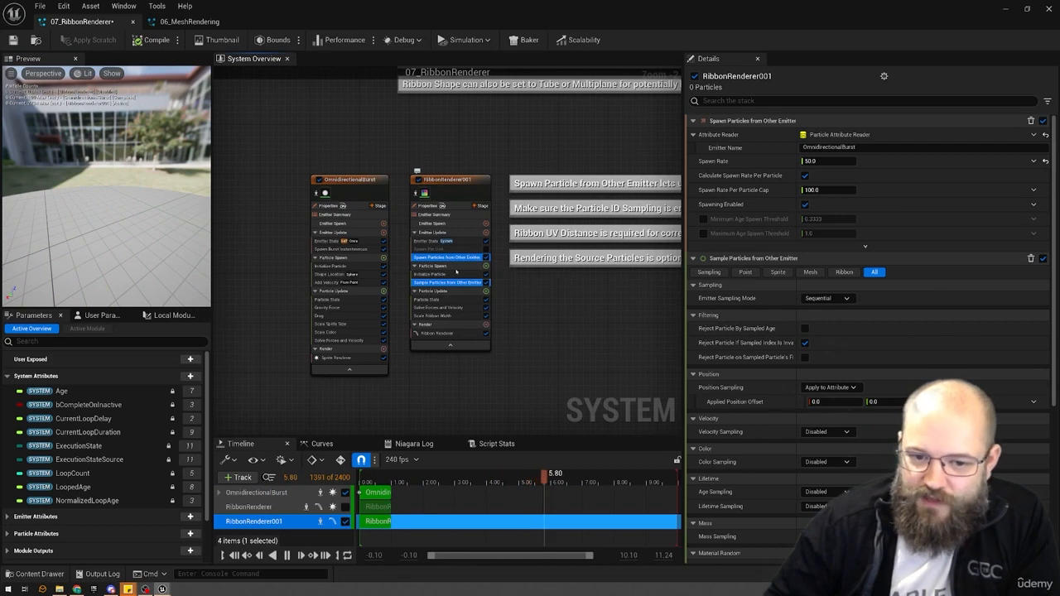
pyautogui.press('Delete')
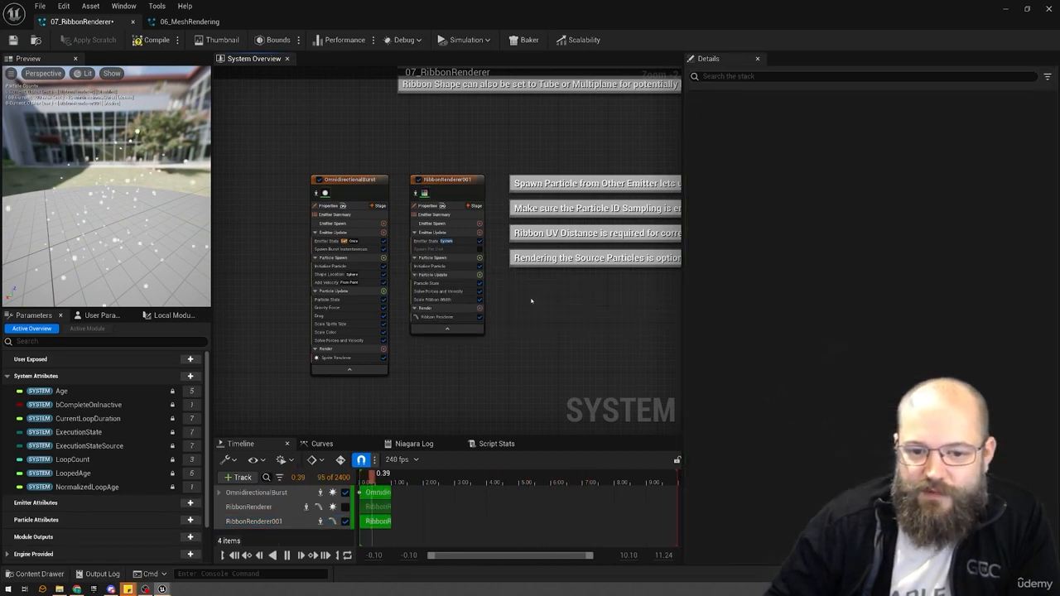
# - Enable Spawn Per Unit on RibbonRenderer001 and disable the OmnidirectionalBurst emitter
pyautogui.click(479, 249)
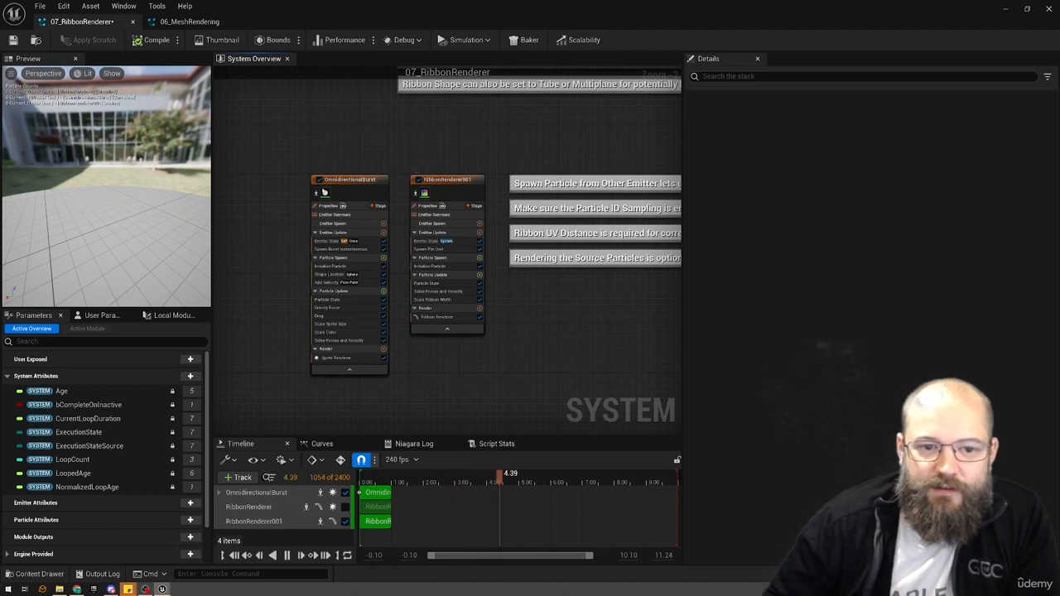
pyautogui.click(318, 180)
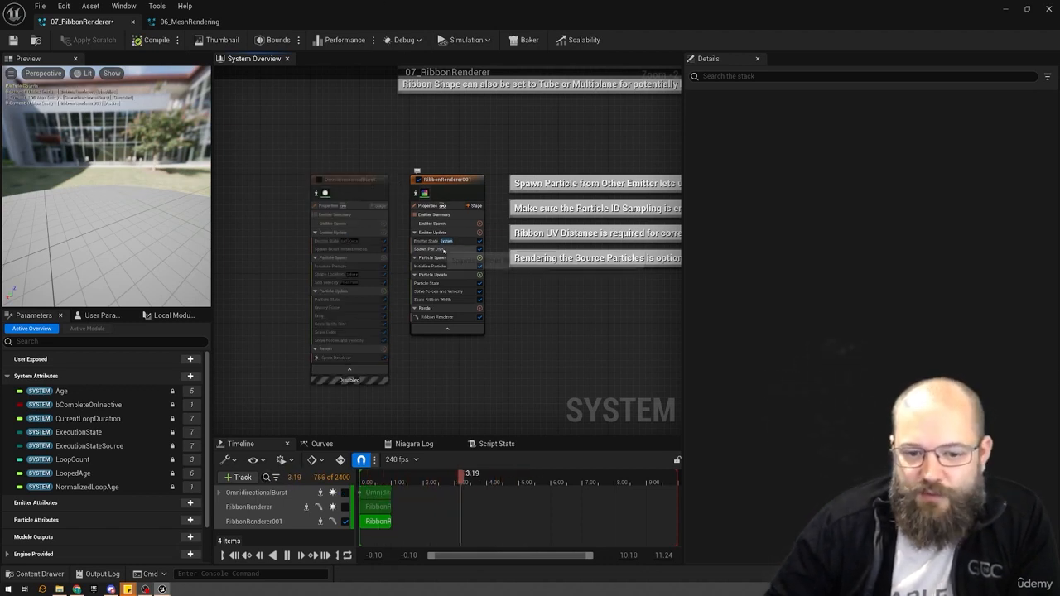
# - Apply the smooth ramp-down curve template to RibbonRenderer001's Scale Ribbon Width module
pyautogui.click(437, 317)
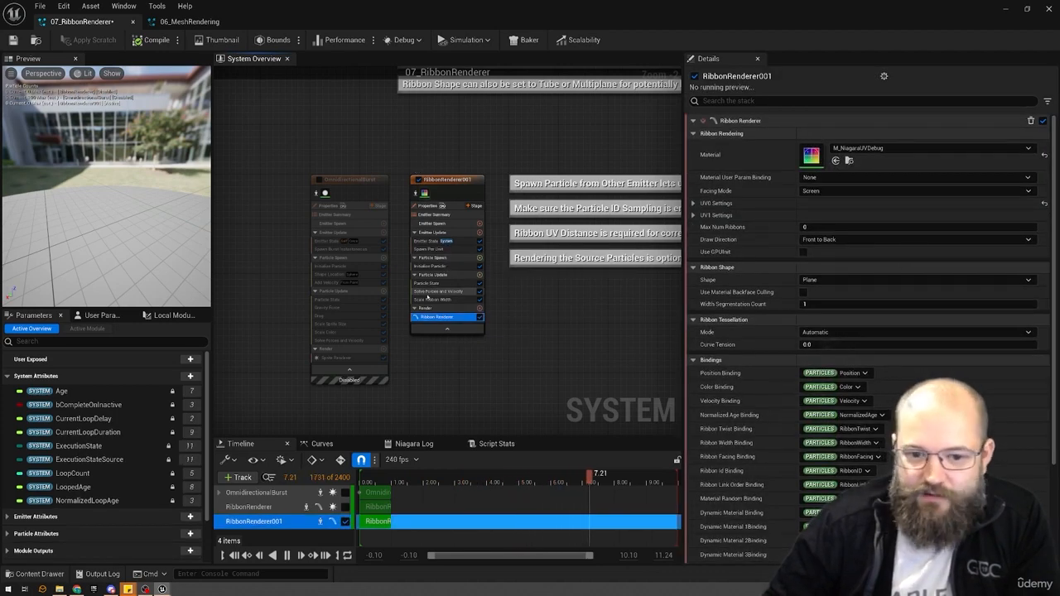
pyautogui.click(438, 299)
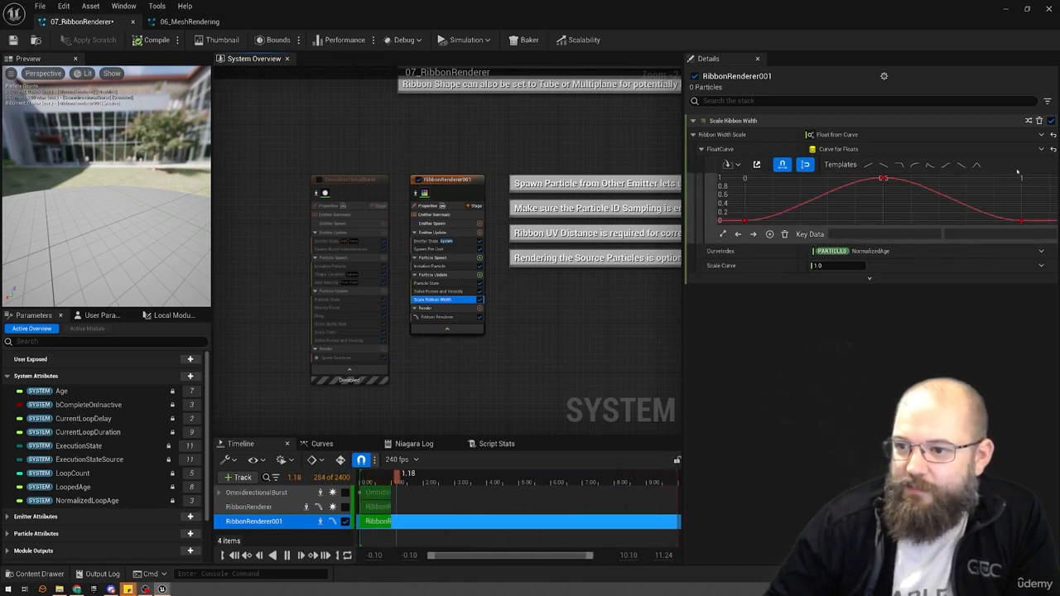
pyautogui.click(962, 165)
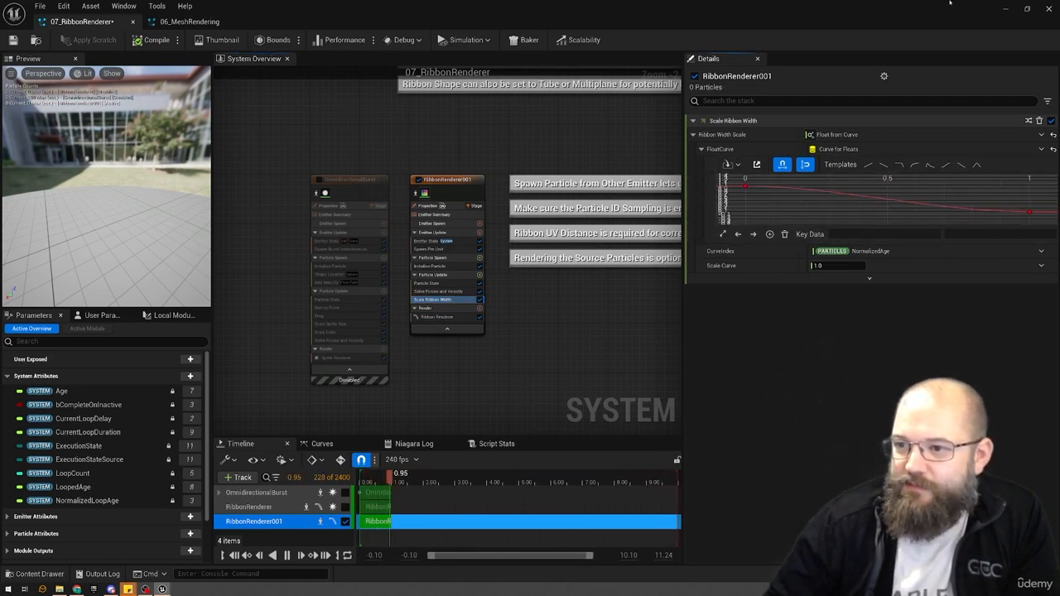
# - Move the 07_RibbonRenderer actor in the level to check its trail, then return to the maximized Niagara editor
pyautogui.click(1027, 10)
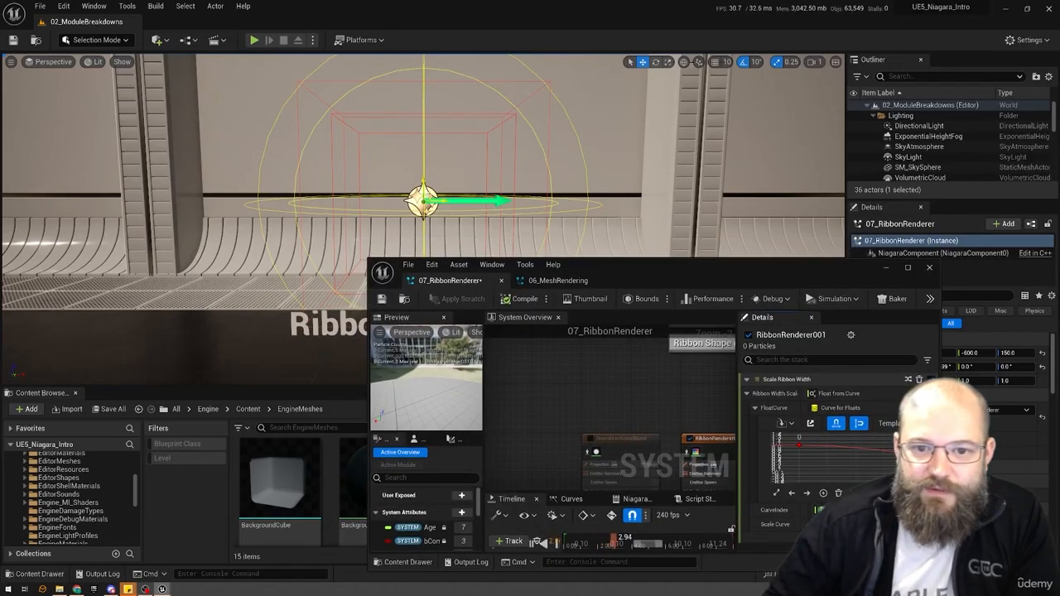
pyautogui.moveTo(422, 201); pyautogui.dragTo(446, 190)
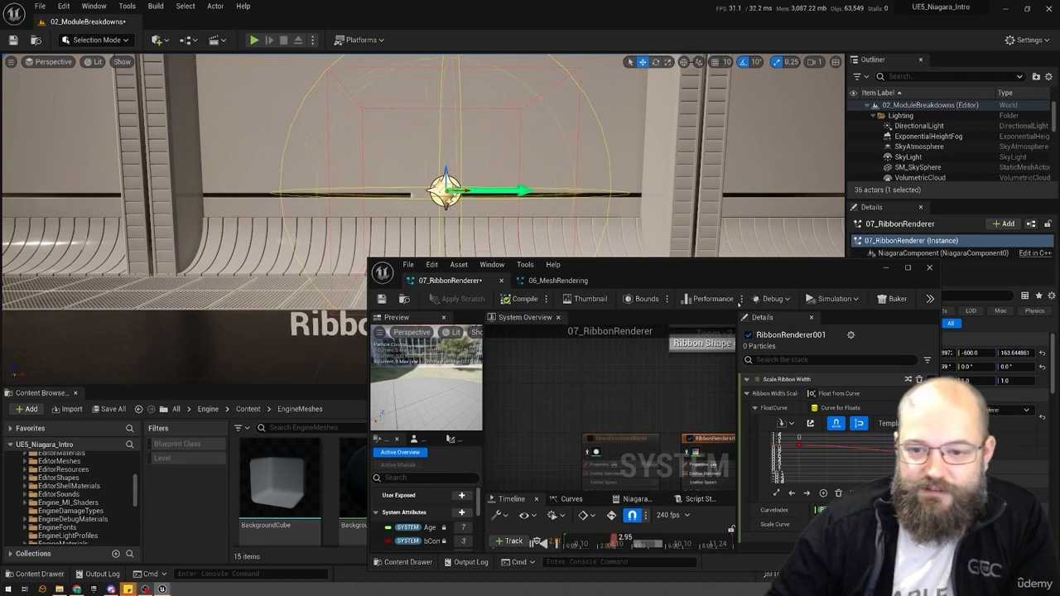
pyautogui.doubleClick(705, 274)
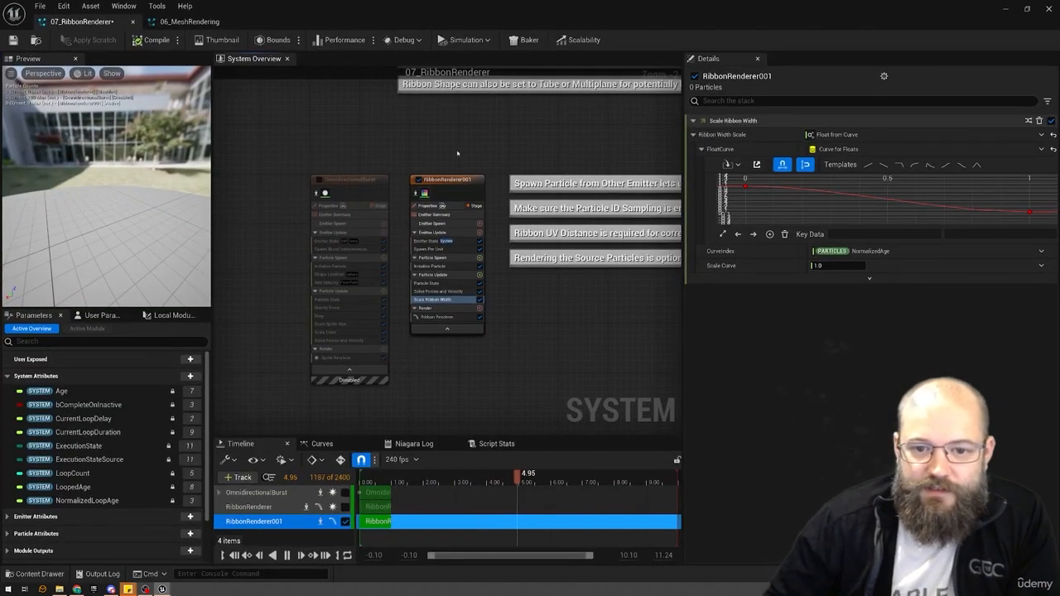
# - Add Spawn Particles from Other Emitter to RibbonRenderer001's Emitter Update and fix its missing Sample Particles from Other Emitter dependency
pyautogui.click(449, 233)
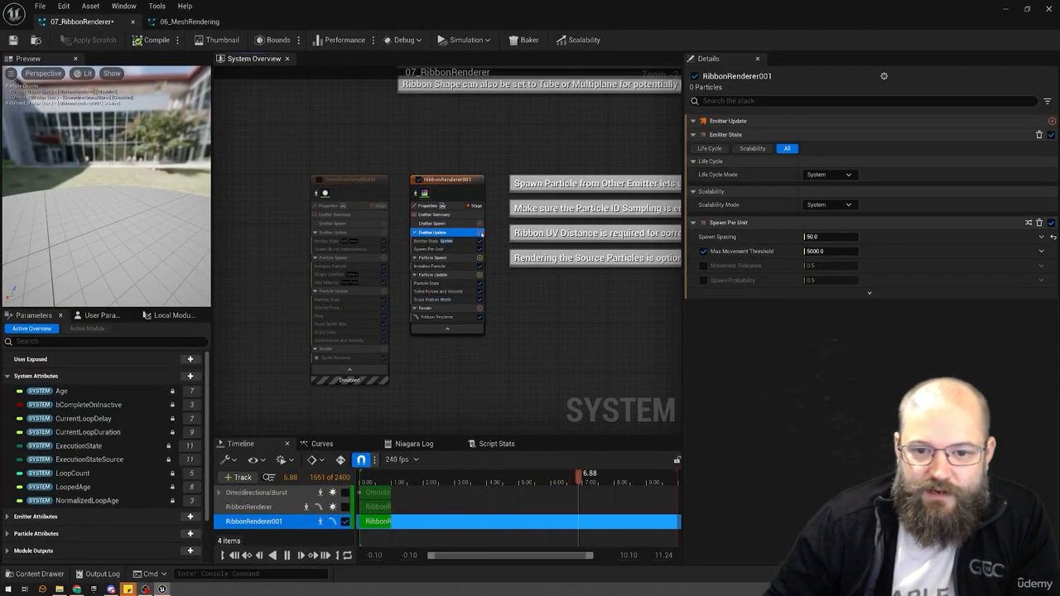
pyautogui.click(479, 232)
pyautogui.write('spawn')
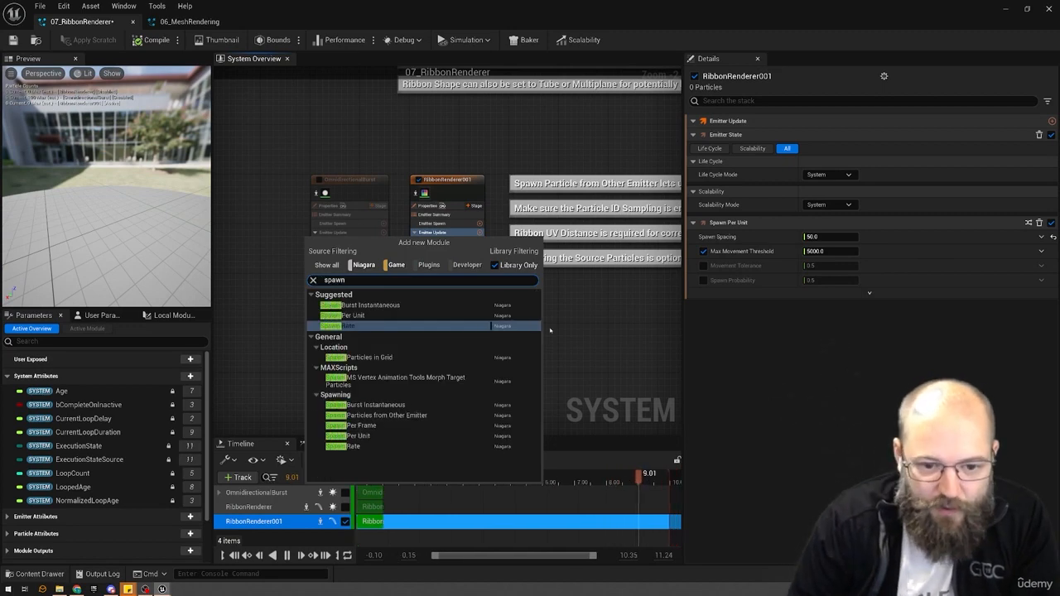
pyautogui.press('Down')
pyautogui.press('Down')
pyautogui.press('Down')
pyautogui.press('Down')
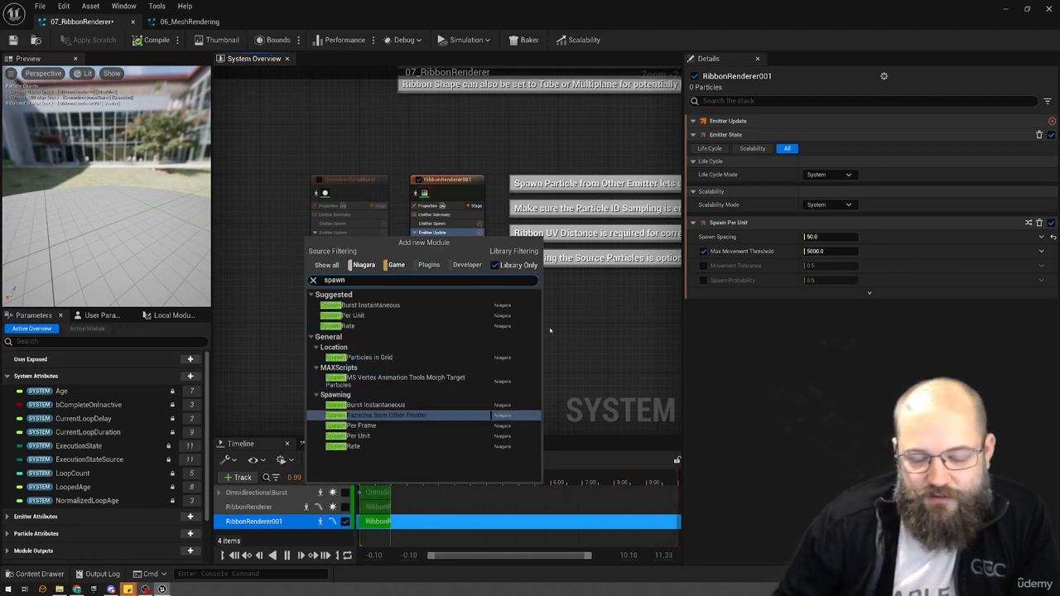
pyautogui.click(405, 414)
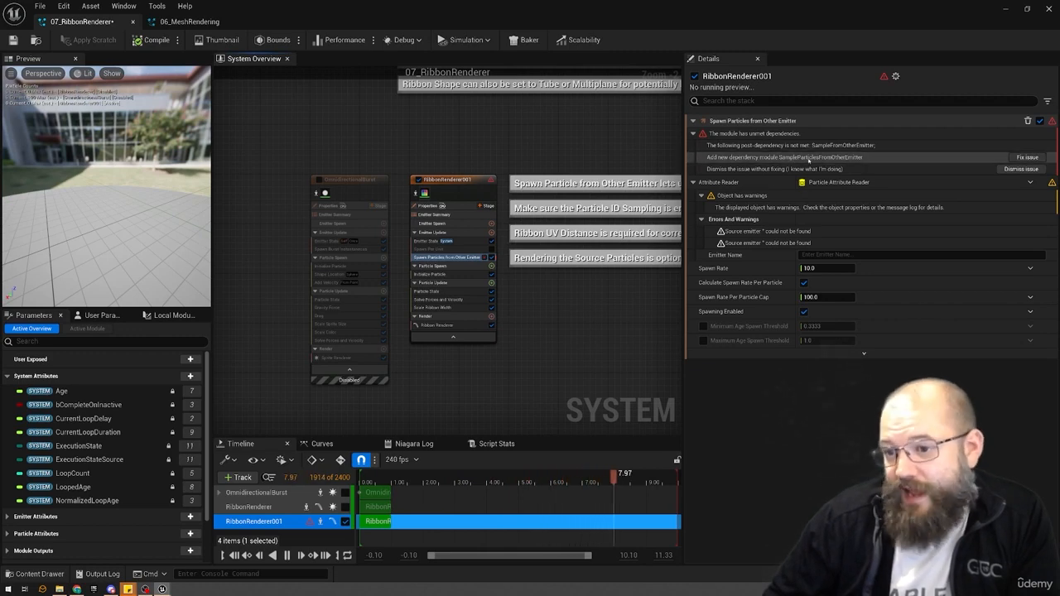
pyautogui.click(1027, 157)
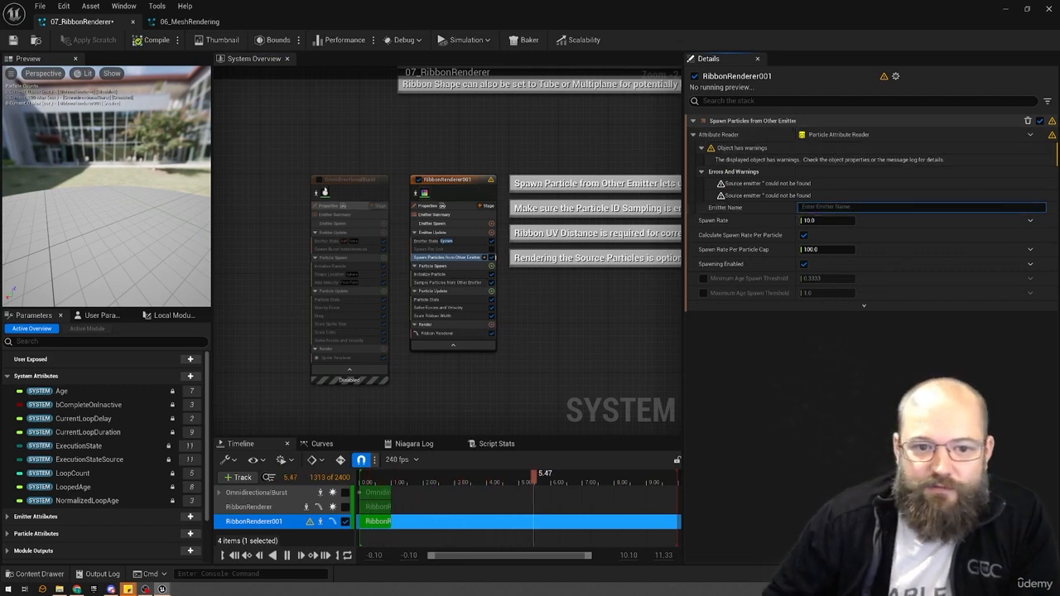
# - Re-enable the OmnidirectionalBurst emitter and set it as the Attribute Reader's Emitter Name in Spawn Particles from Other Emitter
pyautogui.click(315, 179)
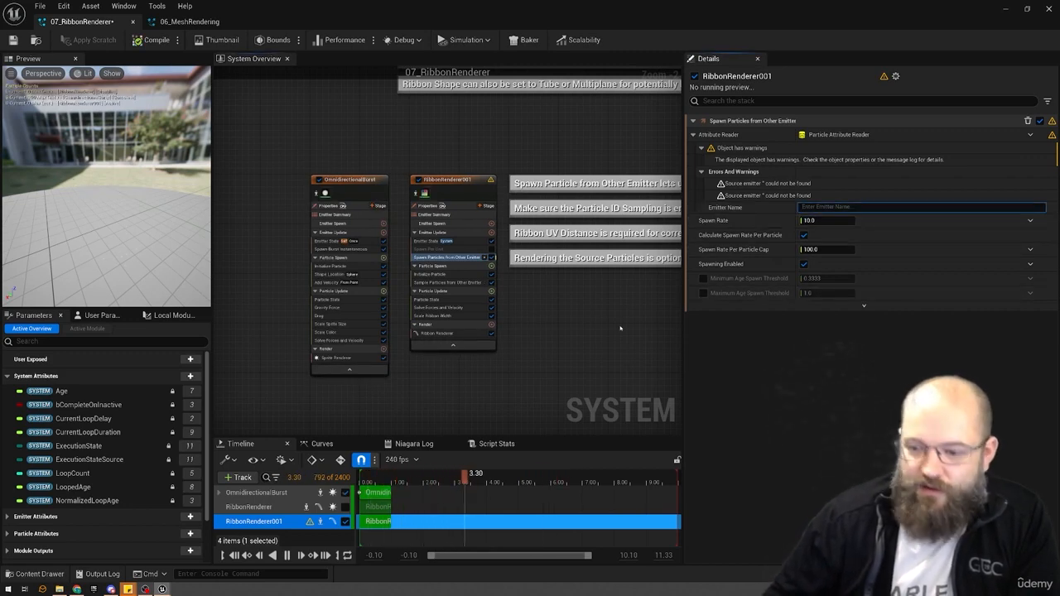
pyautogui.write('O')
pyautogui.press('Down')
pyautogui.press('Return')
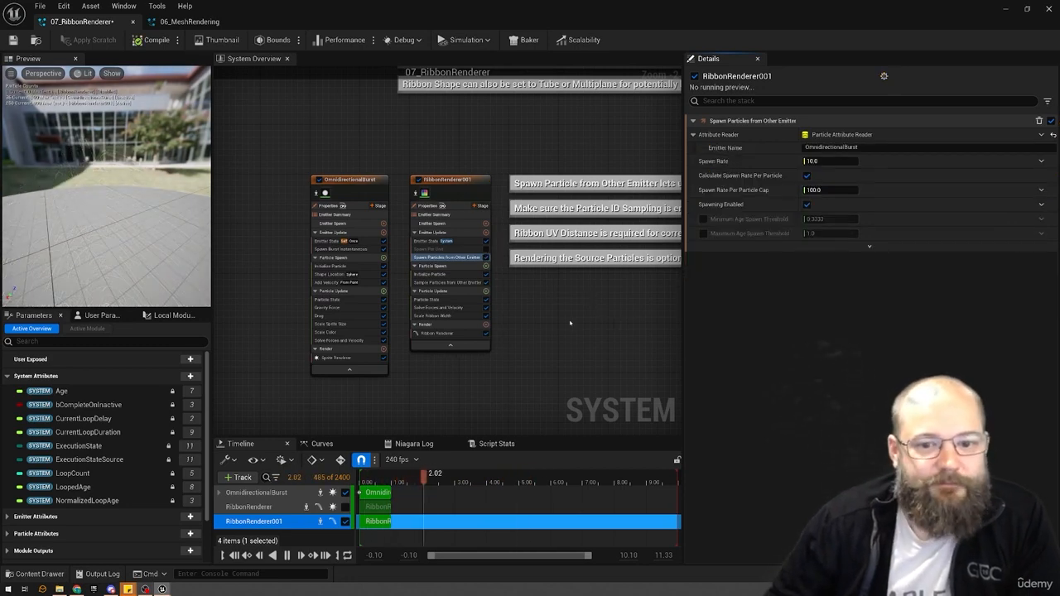
pyautogui.click(149, 210)
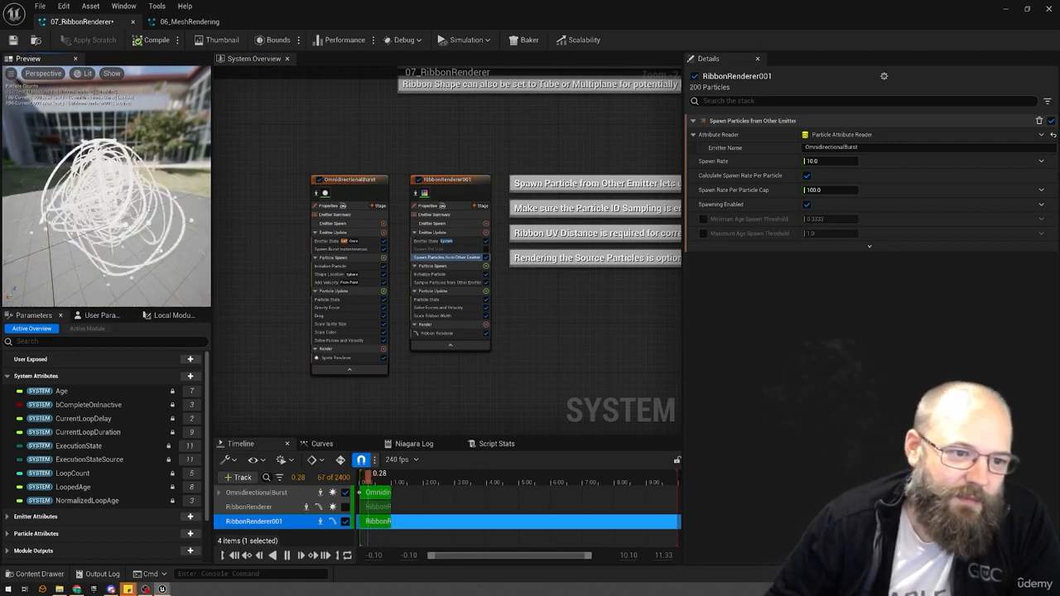
# - Replay the preview simulation and review the emitter settings of OmnidirectionalBurst and RibbonRenderer001, including the Spawn Rate options
pyautogui.press('/')
pyautogui.press('/')
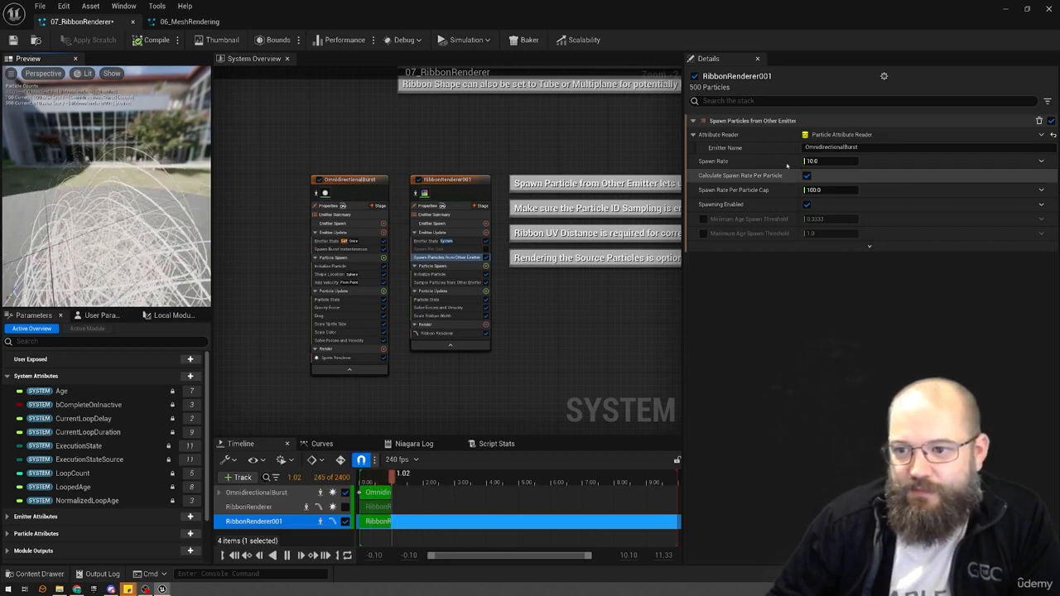
pyautogui.click(826, 162)
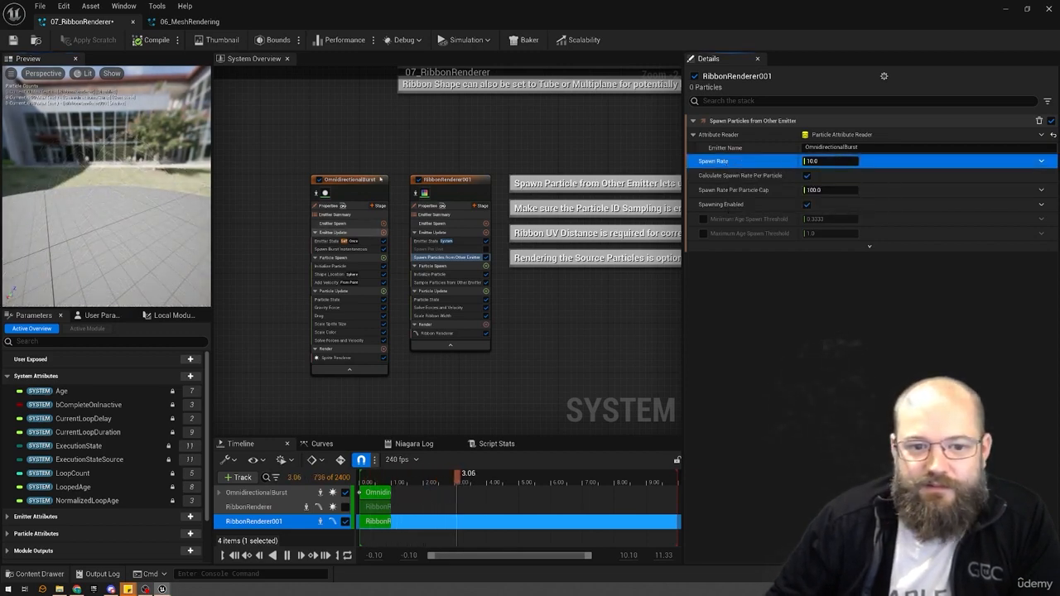
pyautogui.click(350, 192)
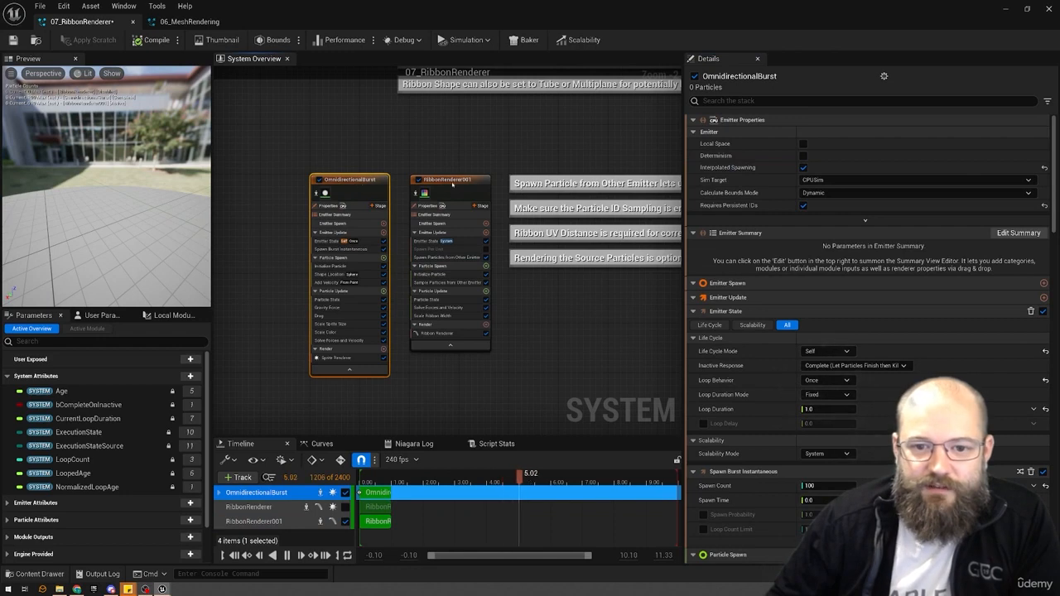
pyautogui.click(452, 186)
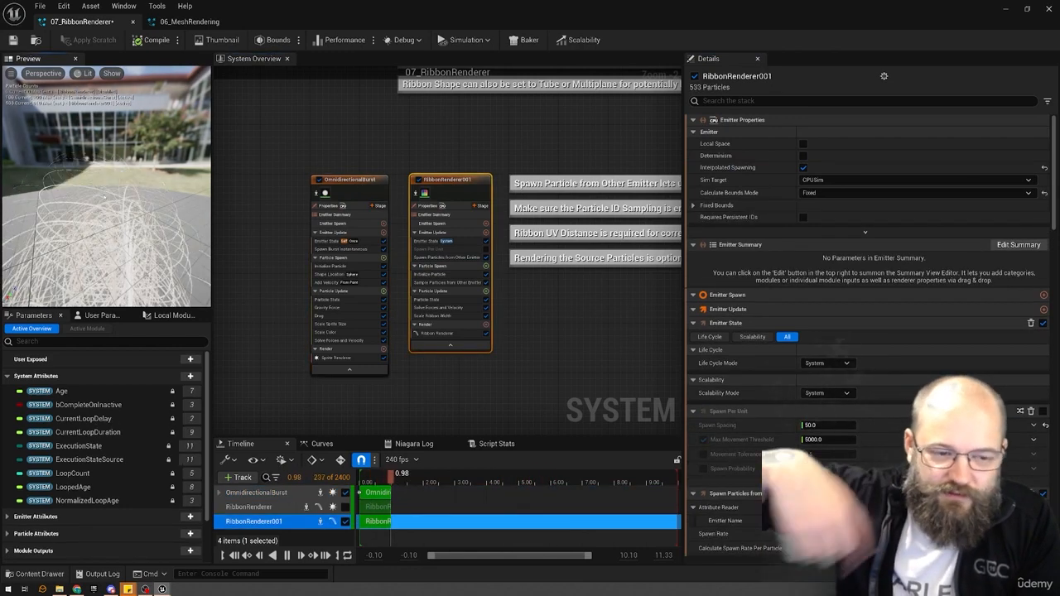
pyautogui.click(804, 548)
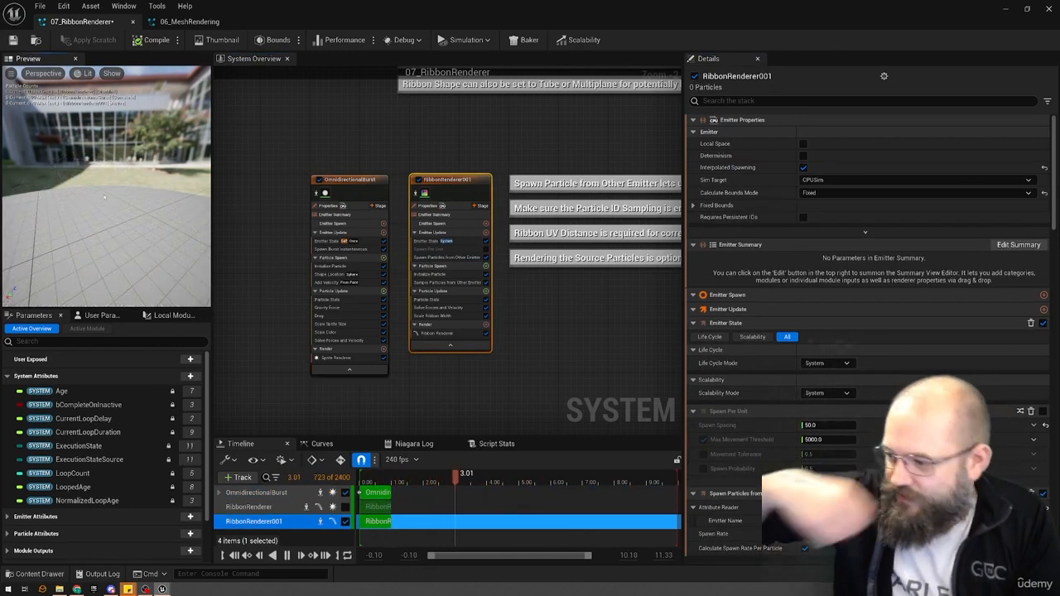
# - Set the Spawn Count in OmnidirectionalBurst's Spawn Burst Instantaneous module to 1
pyautogui.click(340, 249)
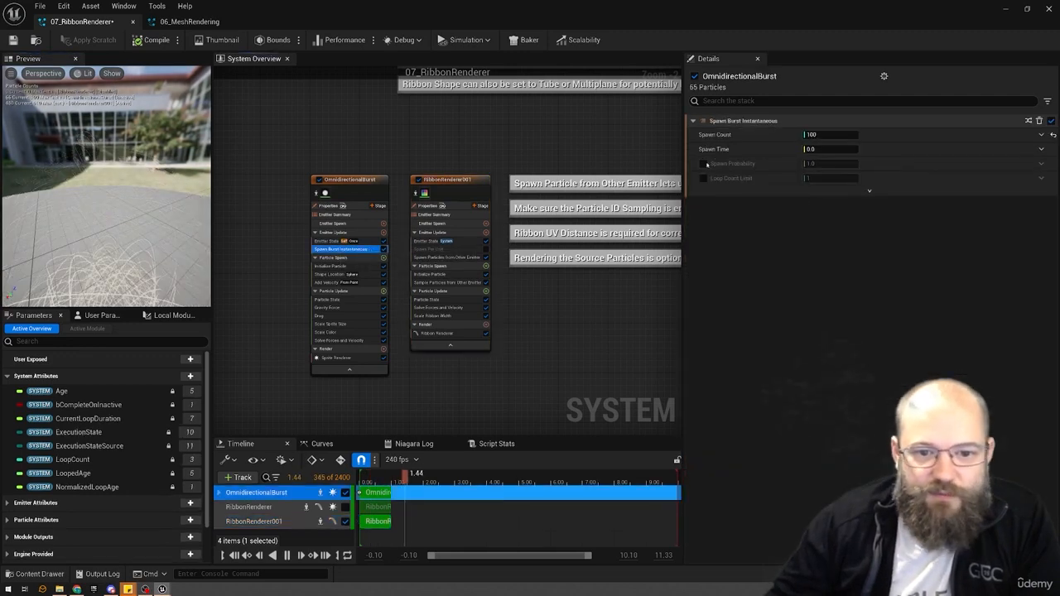
pyautogui.click(828, 134)
pyautogui.write('1')
pyautogui.press('Tab')
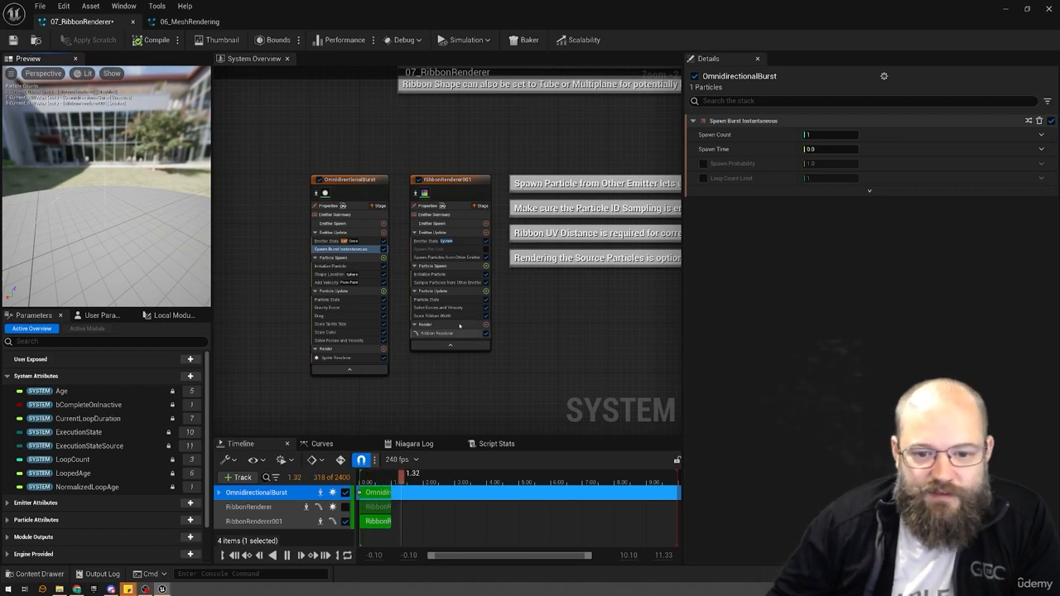
# - Add a Sprite Renderer to the Render section of the RibbonRenderer001 emitter
pyautogui.click(486, 325)
pyautogui.write('sp')
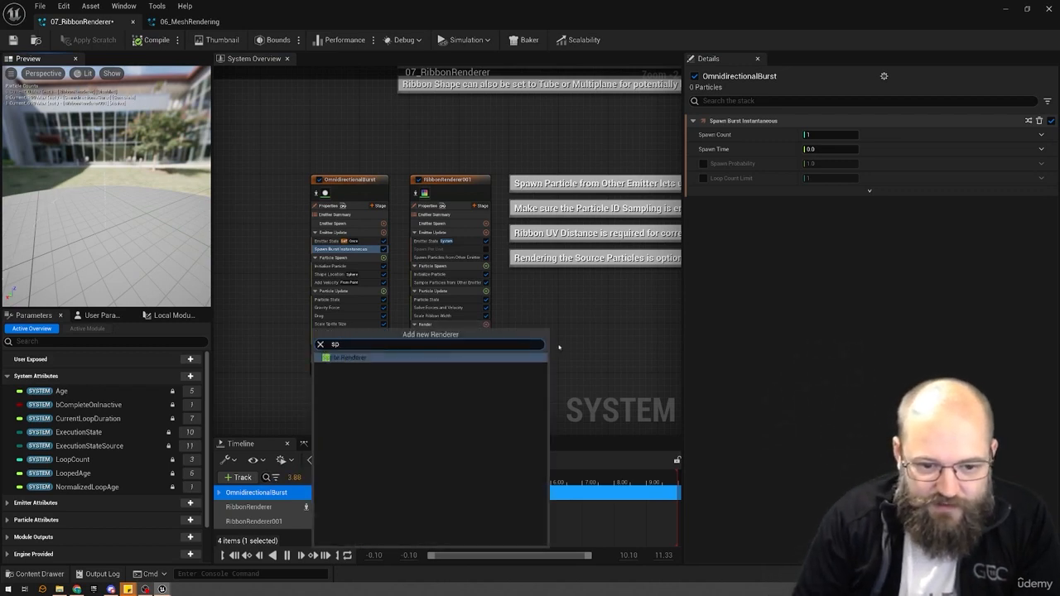
pyautogui.press('Return')
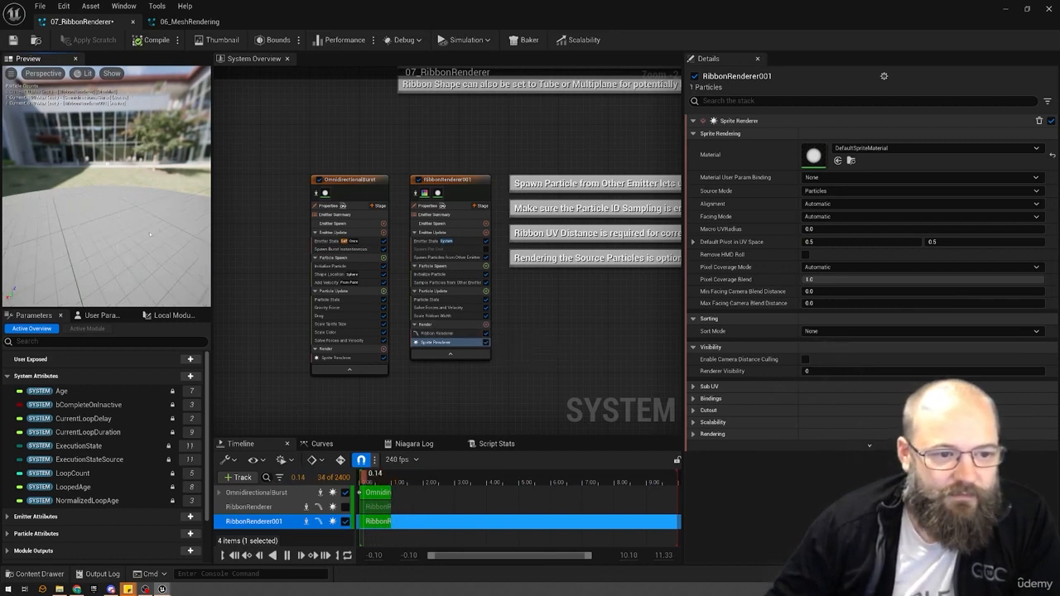
# - Set the Spawn Rate in RibbonRenderer001's Spawn Particles from Other Emitter to 20 and OmnidirectionalBurst's burst Spawn Count to 5
pyautogui.click(454, 257)
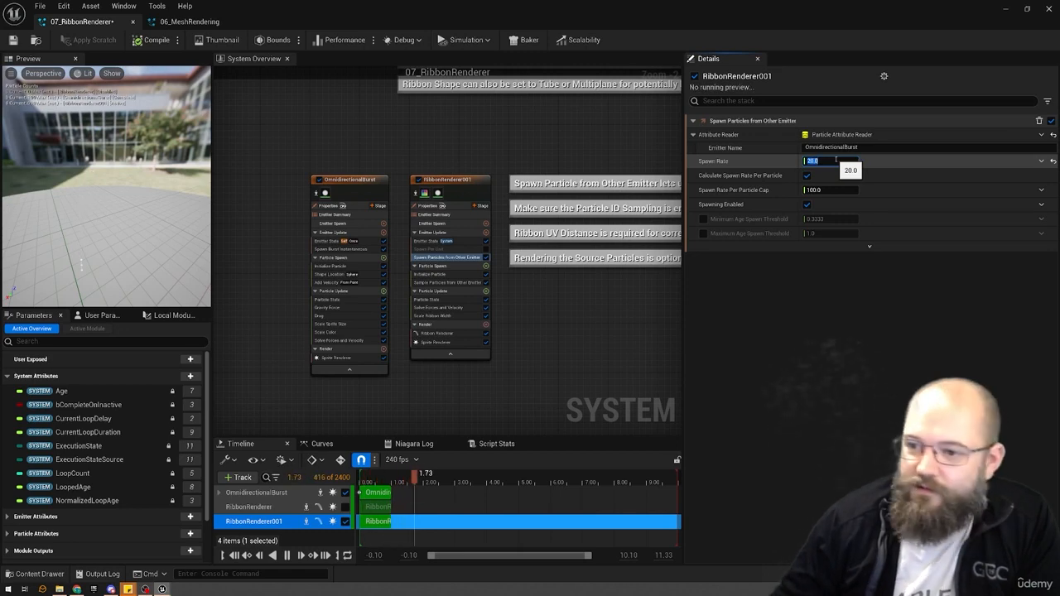
pyautogui.scroll(1, 580, 149)
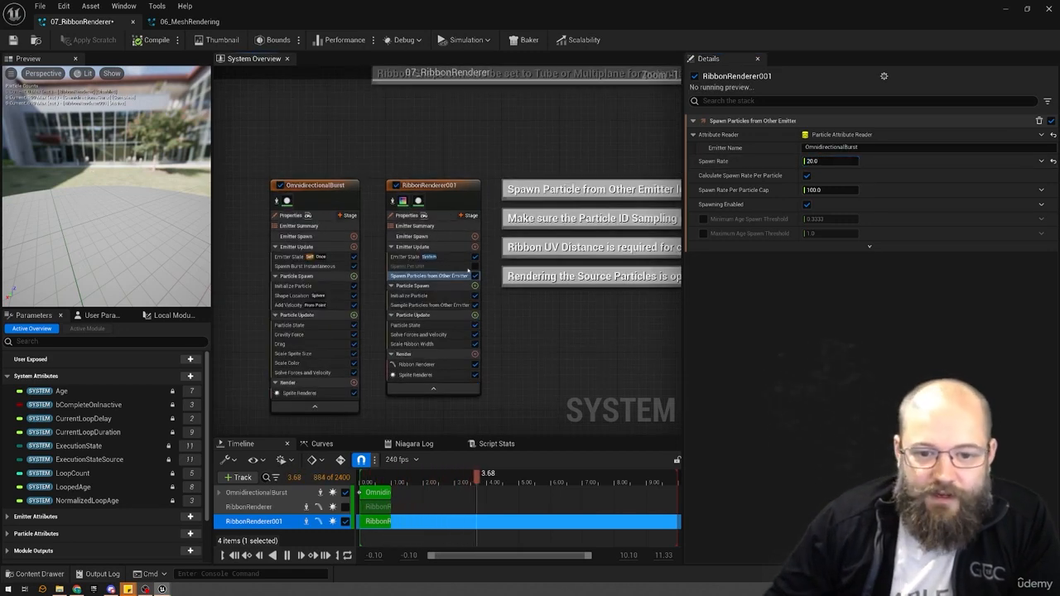
pyautogui.moveTo(556, 344); pyautogui.dragTo(588, 313, button='right')
pyautogui.click(350, 237)
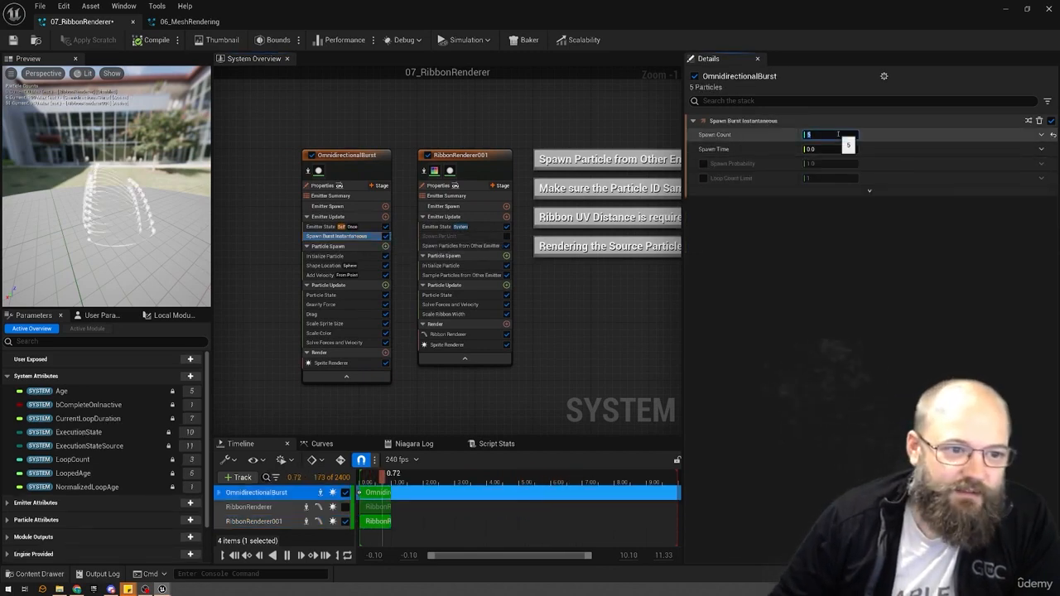
# - Enable Particle ID Sampling in RibbonRenderer001's Sample Particles from Other Emitter module
pyautogui.click(464, 275)
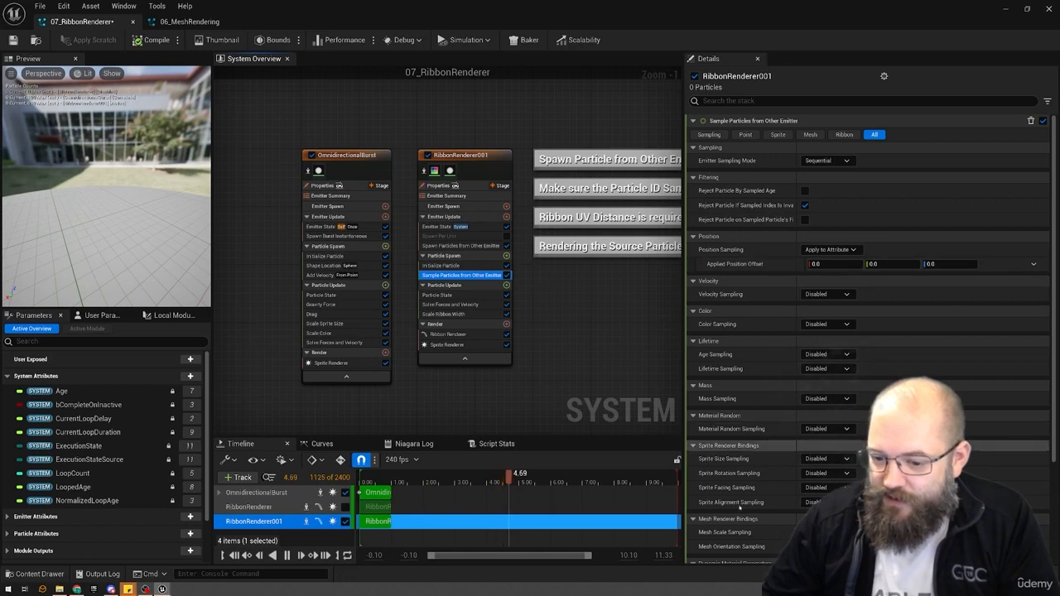
pyautogui.scroll(-3, 745, 497)
pyautogui.scroll(-1, 745, 513)
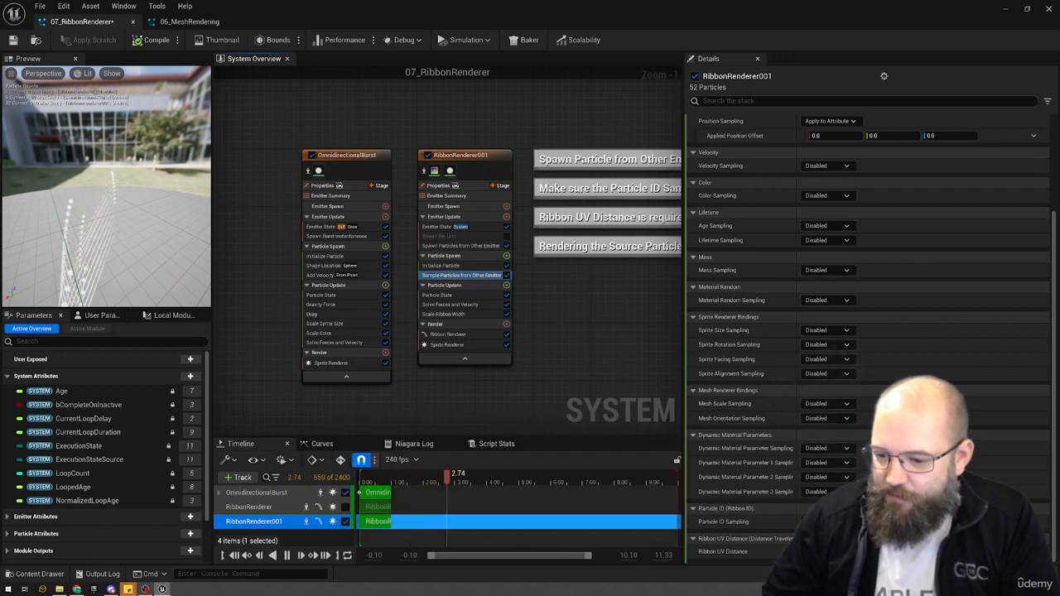
pyautogui.click(828, 550)
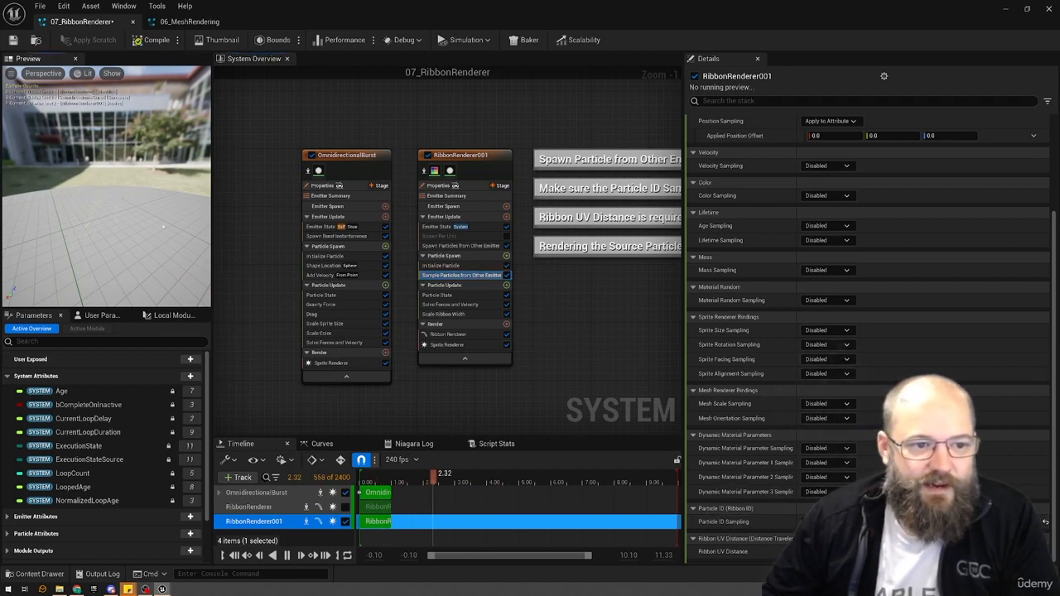
# - Check the Requires Persistent IDs option of OmnidirectionalBurst, then disable the Sprite Renderer in RibbonRenderer001
pyautogui.click(368, 186)
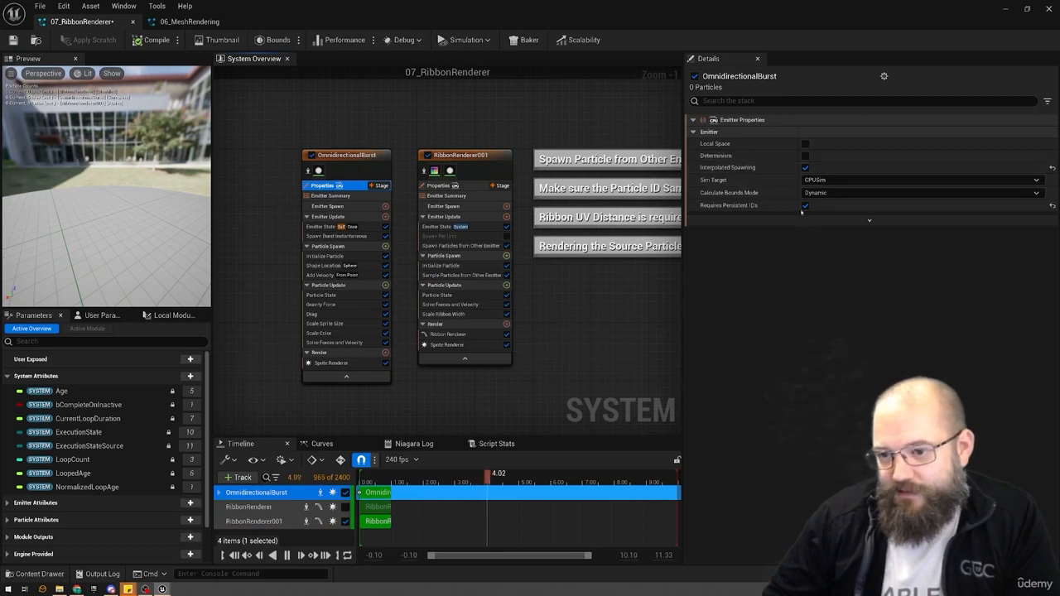
pyautogui.click(460, 156)
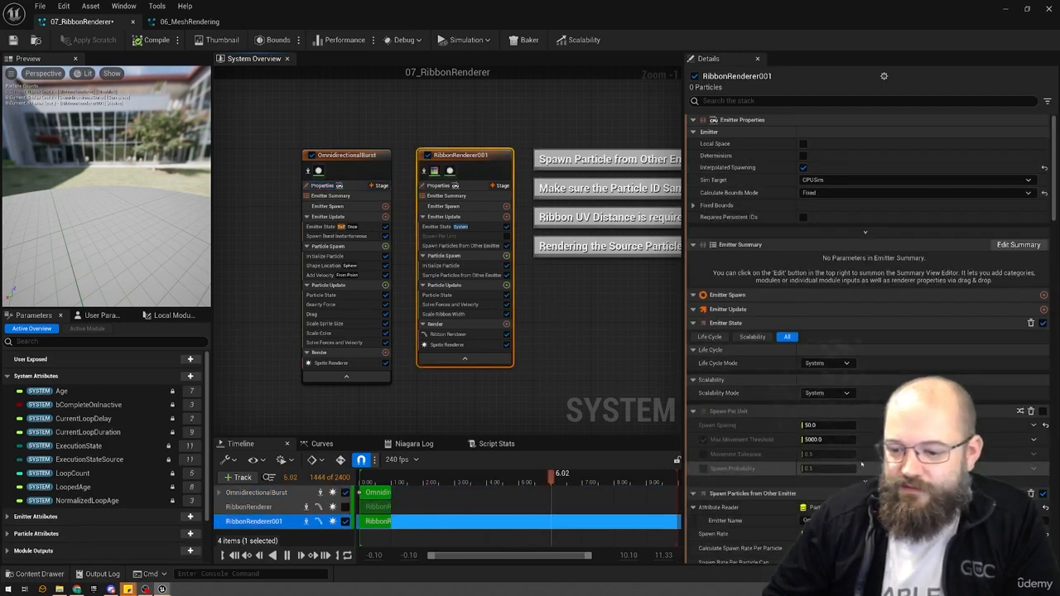
pyautogui.scroll(-5, 868, 464)
pyautogui.click(461, 275)
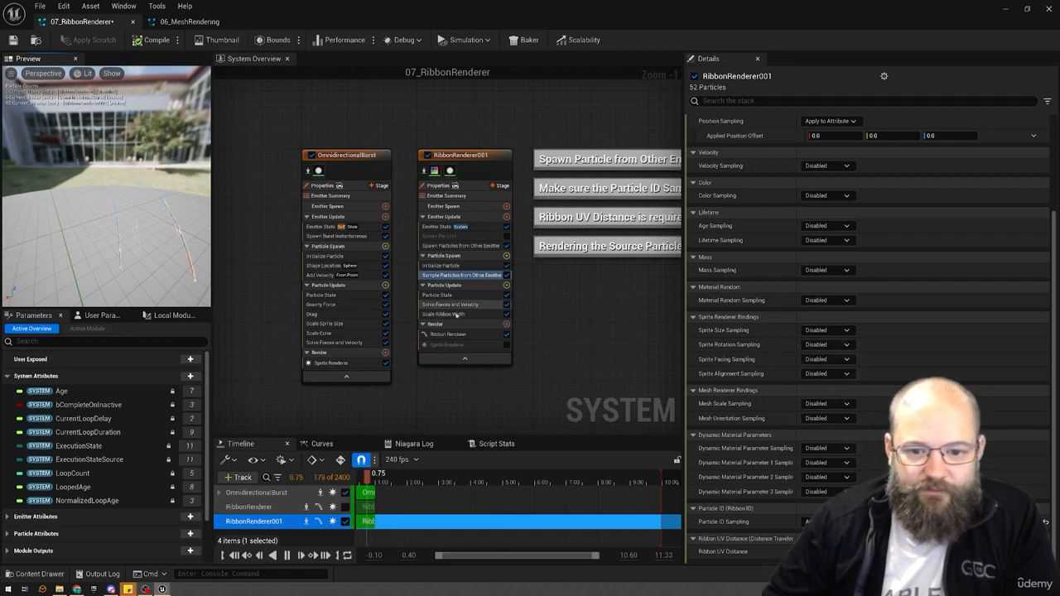
# - Try larger Ribbon Width values in RibbonRenderer001's Initialize Particle module and settle on 15
pyautogui.click(447, 313)
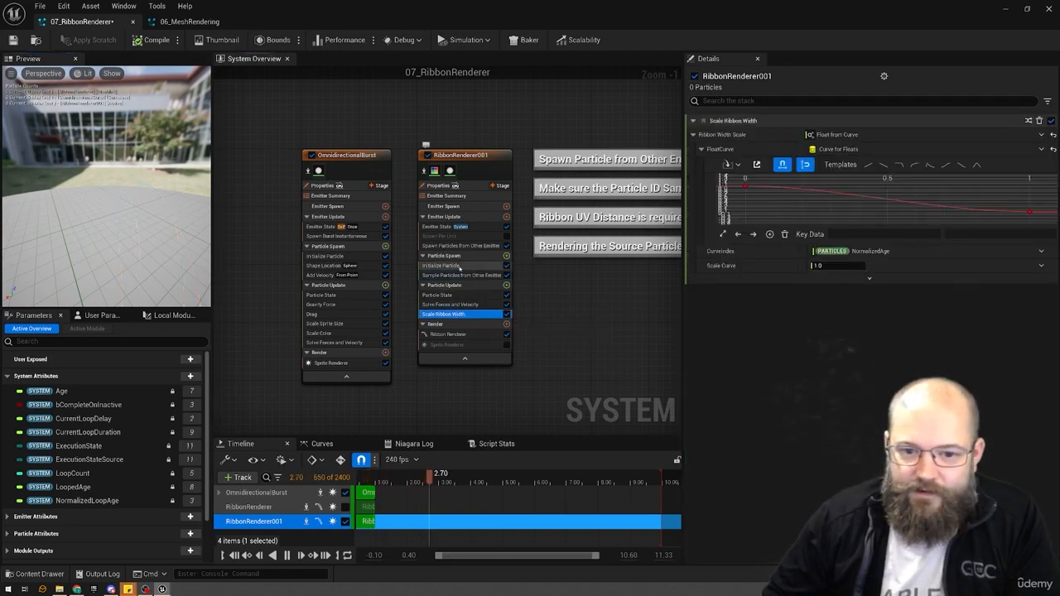
pyautogui.click(443, 264)
pyautogui.click(837, 396)
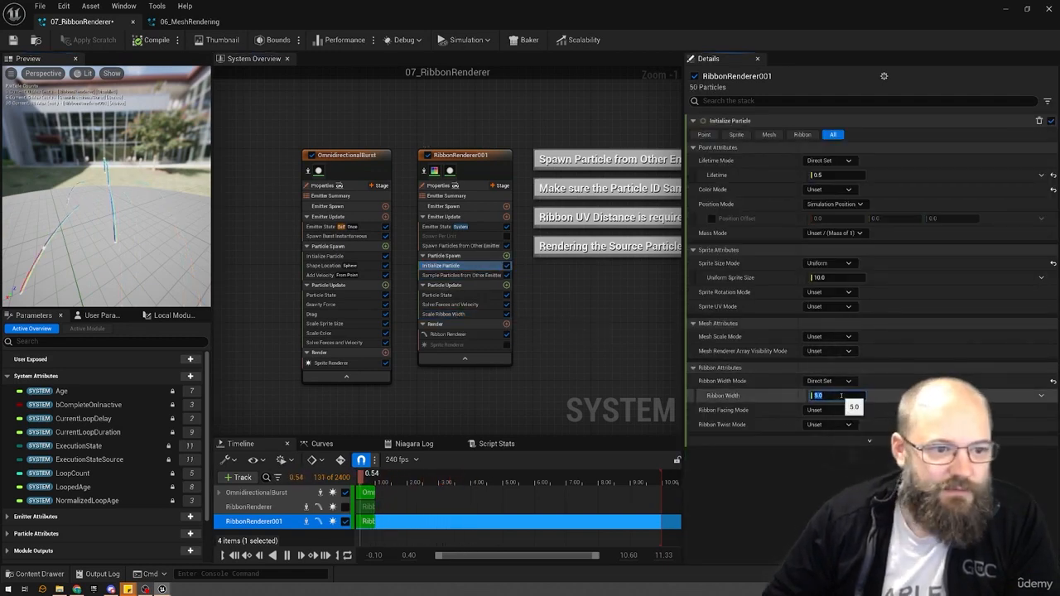
pyautogui.write('10')
pyautogui.press('Return')
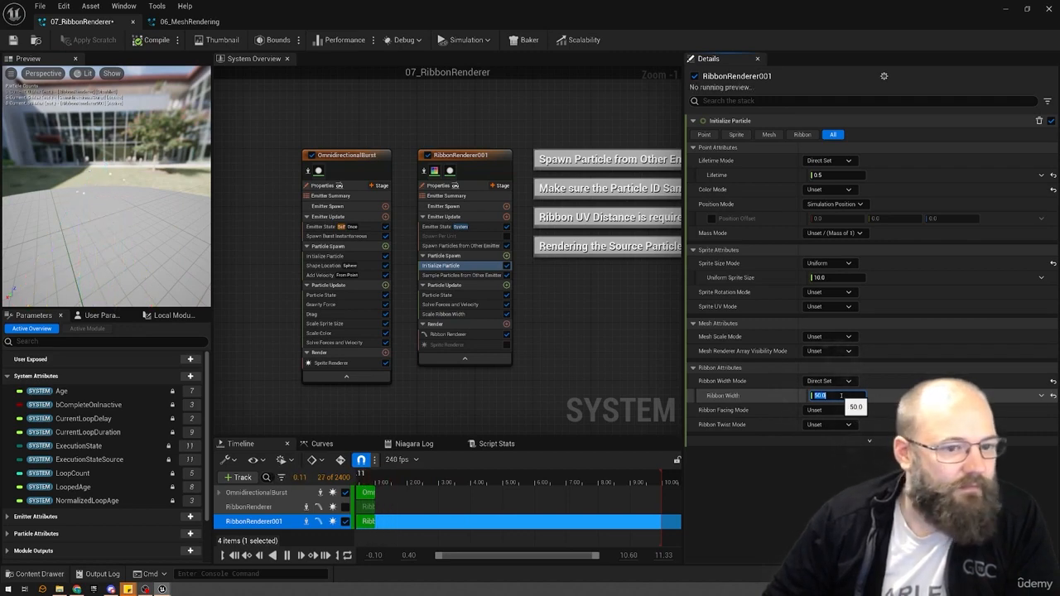
pyautogui.write('15')
pyautogui.press('Return')
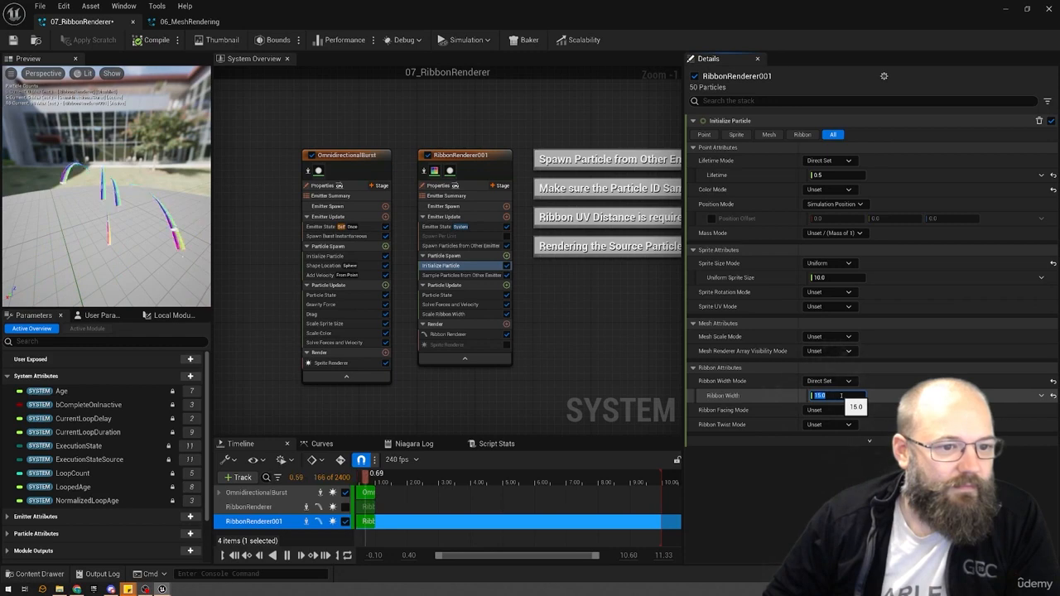
pyautogui.moveTo(585, 355); pyautogui.dragTo(566, 333, button='right')
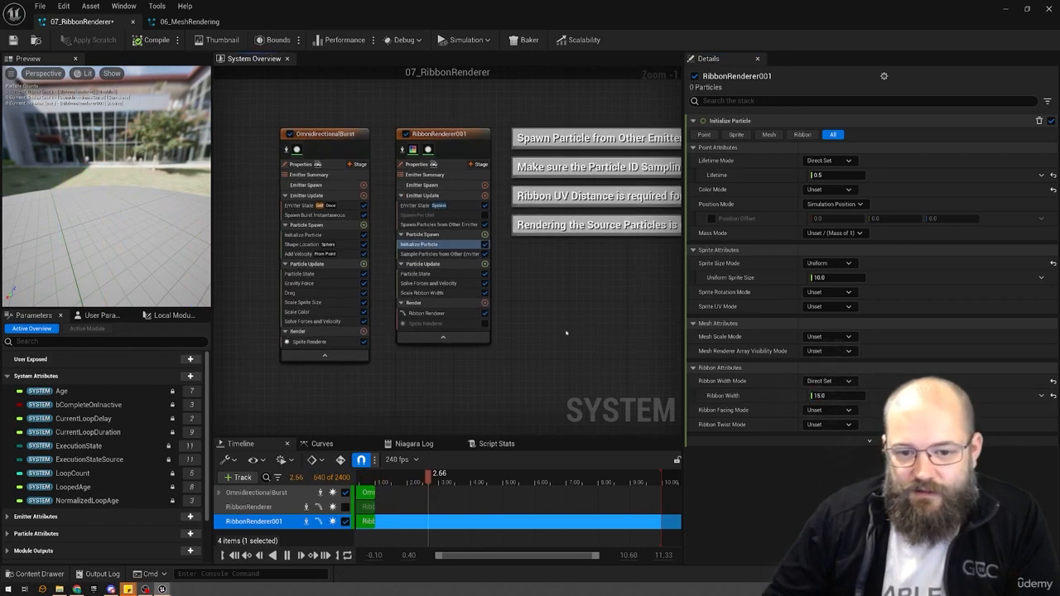
pyautogui.moveTo(463, 103); pyautogui.dragTo(446, 162)
pyautogui.moveTo(420, 393); pyautogui.dragTo(410, 397)
pyautogui.moveTo(304, 392); pyautogui.dragTo(356, 108)
pyautogui.moveTo(414, 103); pyautogui.dragTo(480, 265)
# - Enable Ribbon UV Distance in RibbonRenderer001's Sample Particles from Other Emitter module and check the trails in the preview
pyautogui.click(439, 224)
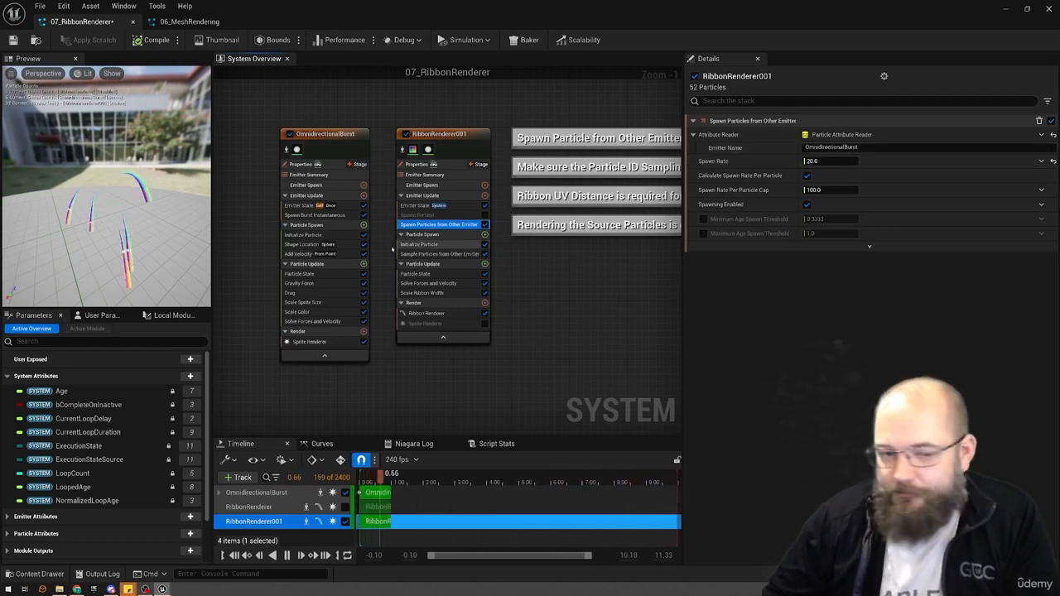
pyautogui.click(438, 254)
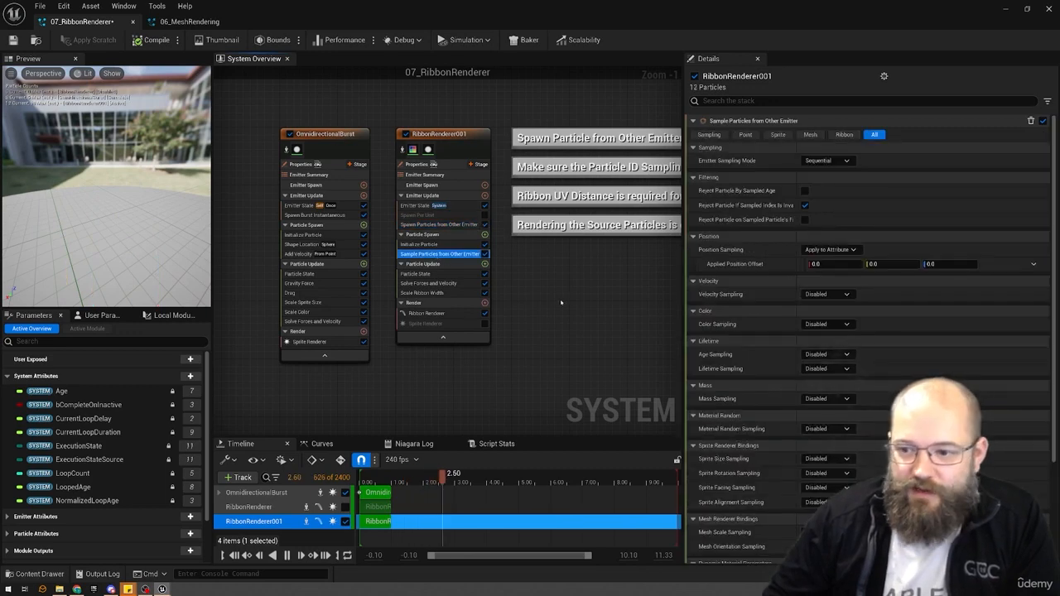
pyautogui.scroll(-5, 877, 419)
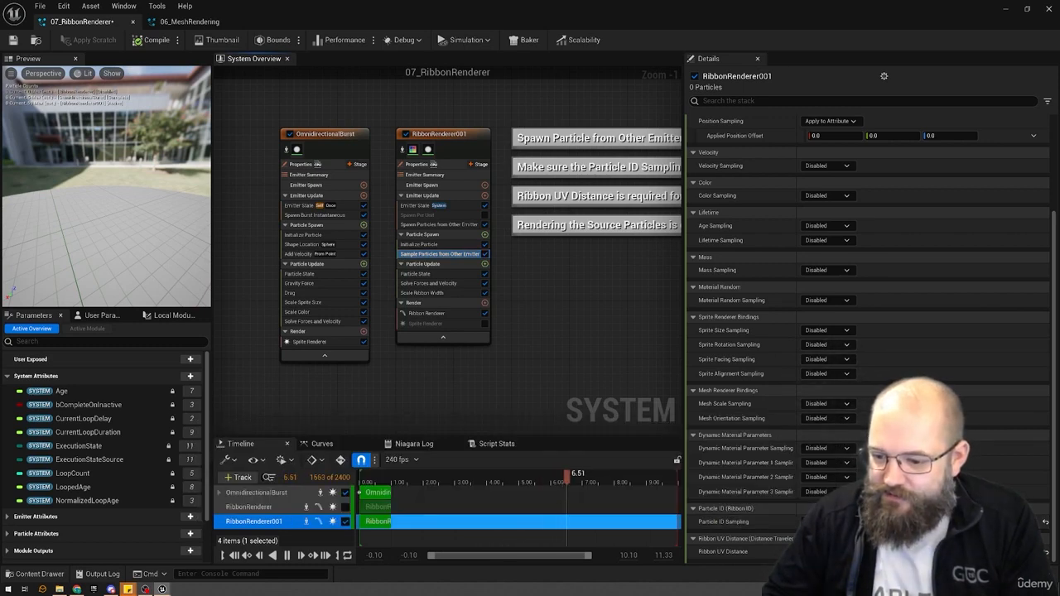
pyautogui.click(107, 184)
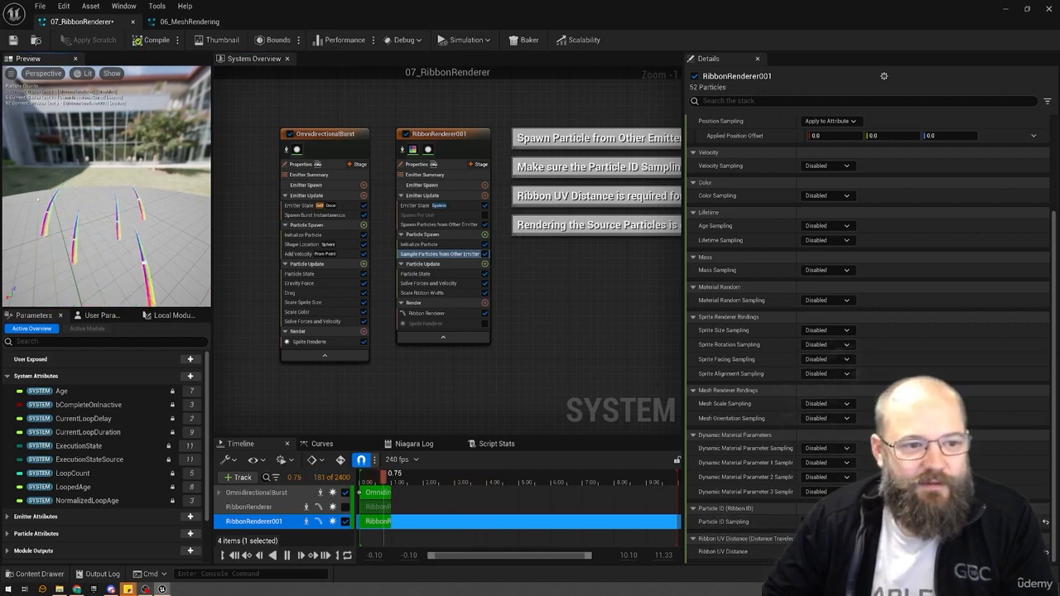
pyautogui.click(320, 135)
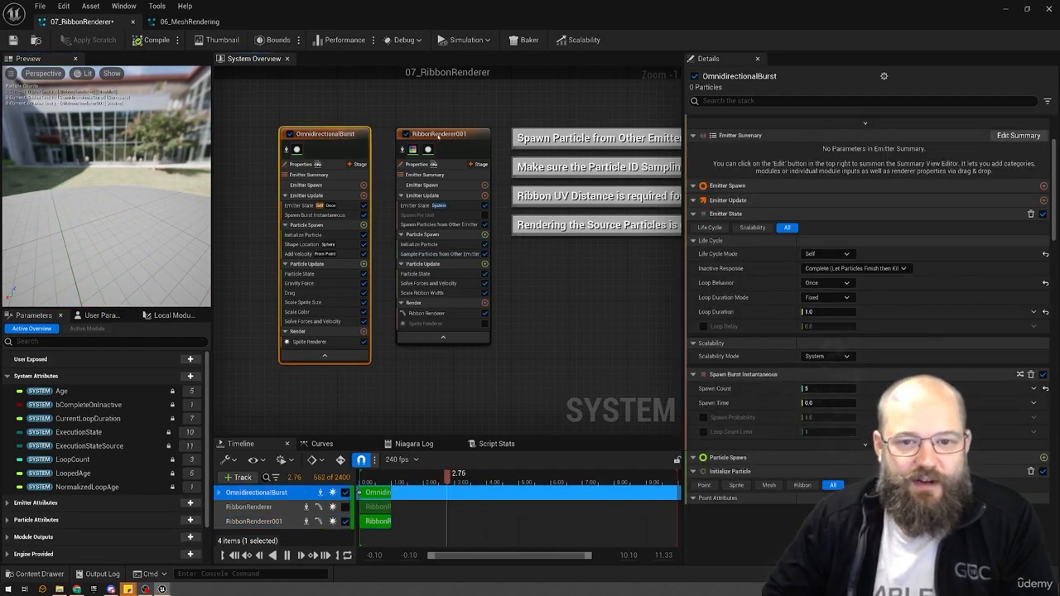
pyautogui.click(439, 133)
pyautogui.press('Escape')
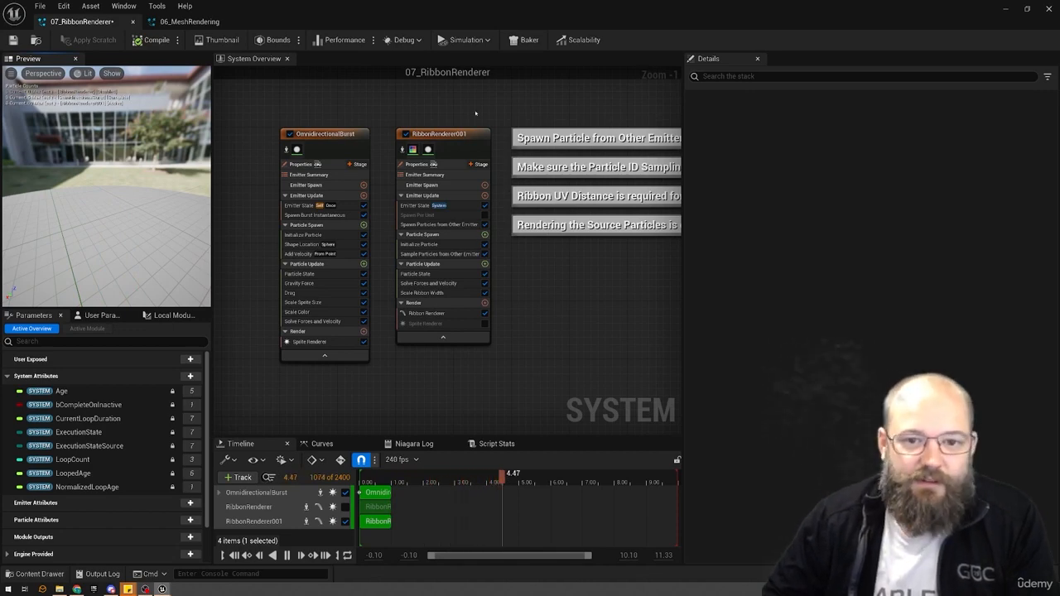
pyautogui.moveTo(377, 138); pyautogui.dragTo(374, 141)
pyautogui.press('Escape')
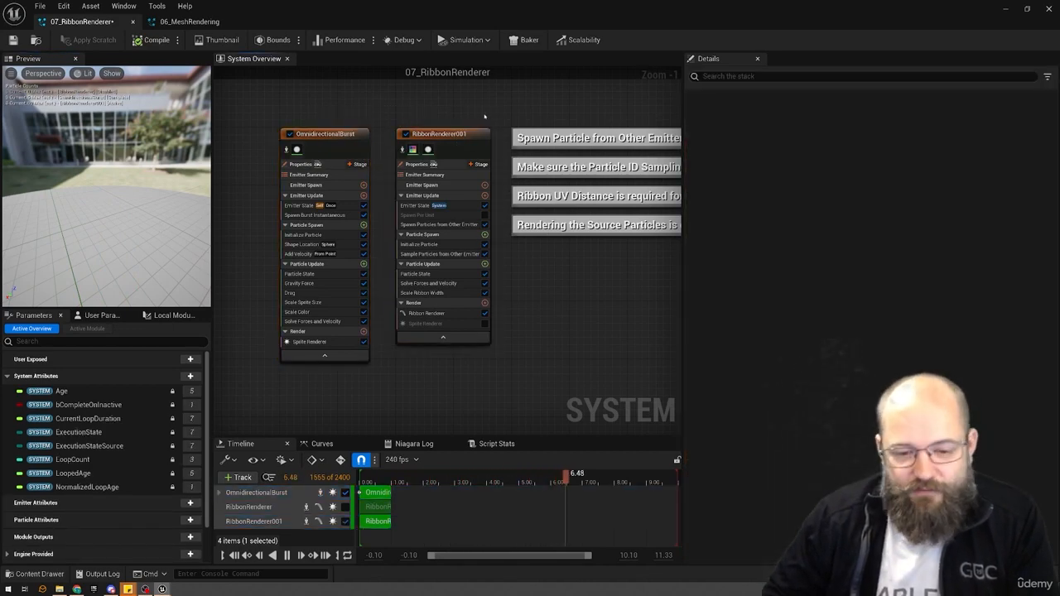
# - Review RibbonRenderer001's Ribbon Renderer settings, then the overall layout of emitters and notes in the system graph
pyautogui.click(435, 293)
pyautogui.click(427, 312)
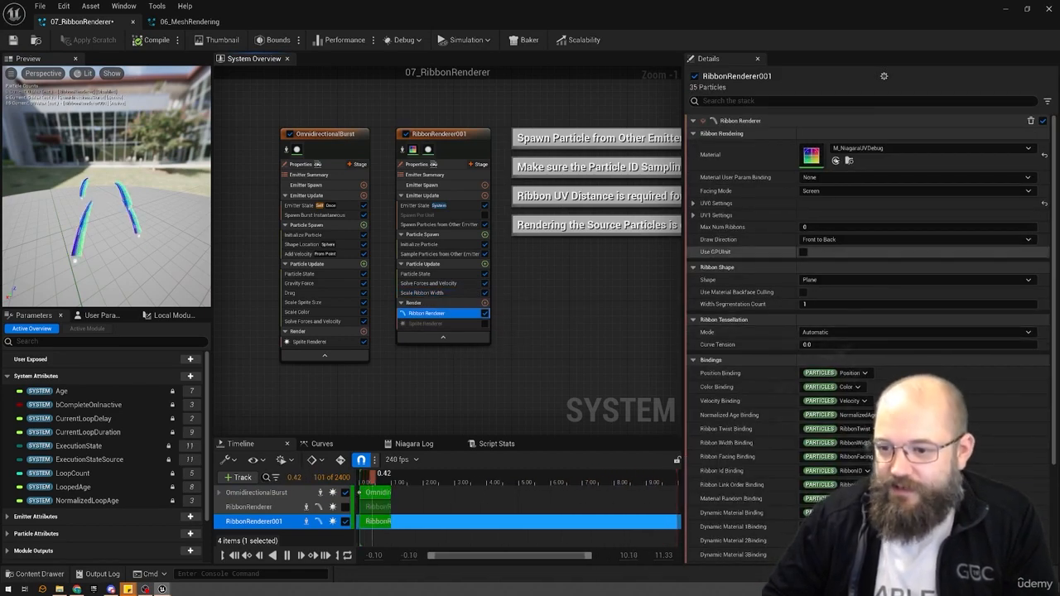
pyautogui.moveTo(429, 103); pyautogui.dragTo(310, 164)
pyautogui.click(404, 99)
pyautogui.moveTo(445, 106); pyautogui.dragTo(432, 214, button='right')
pyautogui.scroll(-2, 434, 117)
pyautogui.scroll(-1, 414, 209)
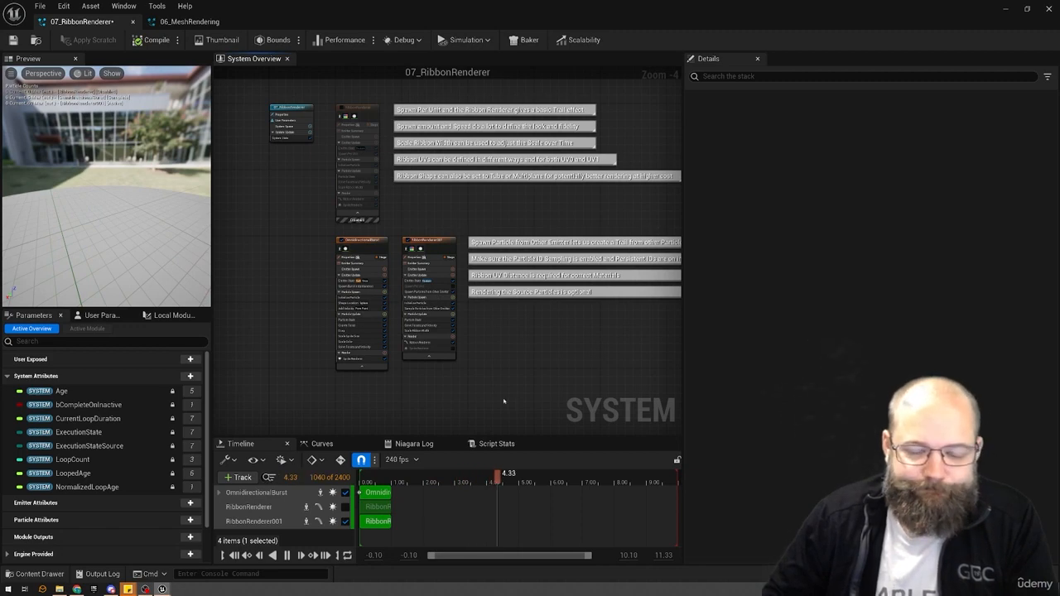
pyautogui.moveTo(431, 399); pyautogui.dragTo(351, 300)
pyautogui.click(501, 333)
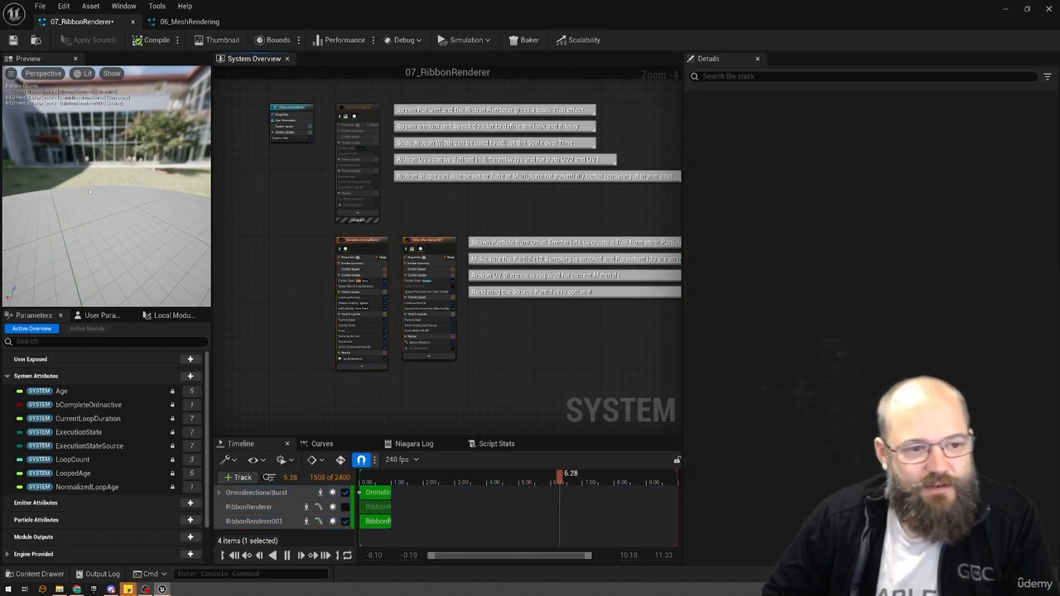
# - Minimize the Niagara editor and move the level view to the Other Renderers display
pyautogui.click(1006, 8)
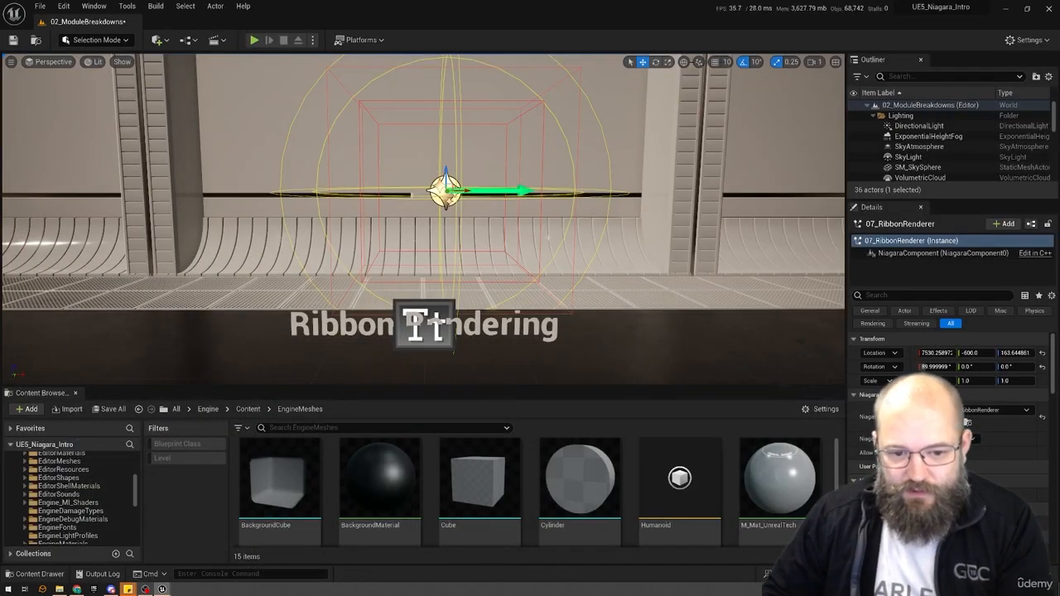
pyautogui.press('6')
pyautogui.press('5')
pyautogui.press('7')
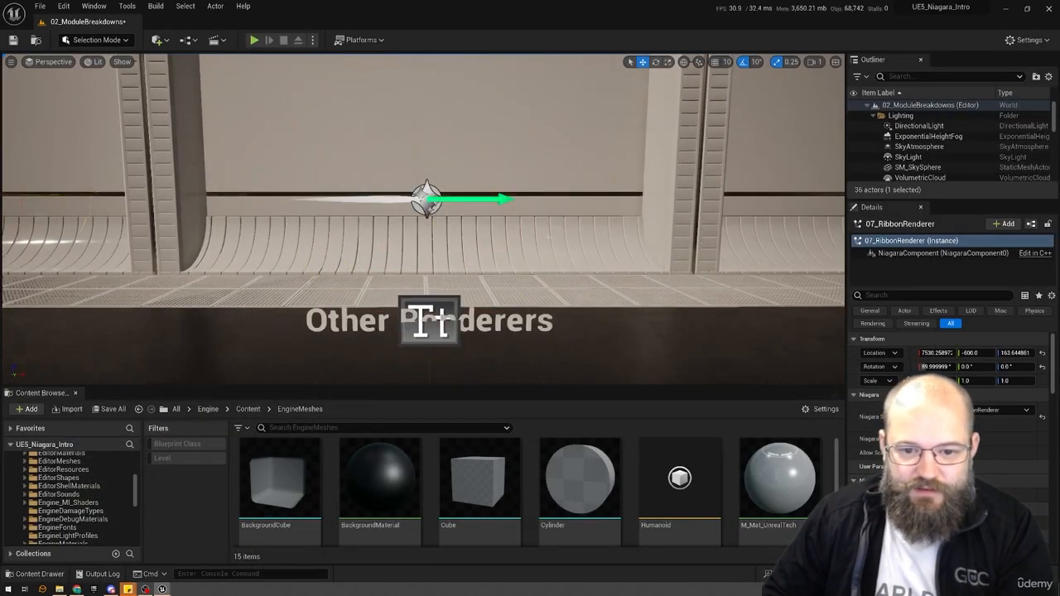
# - Open the 08_OtherRenderers Niagara system from the level display and survey its emitters from Beams to Grid3D Gas Master Emitter
pyautogui.click(427, 201)
pyautogui.hotkey('ctrl', 'e')
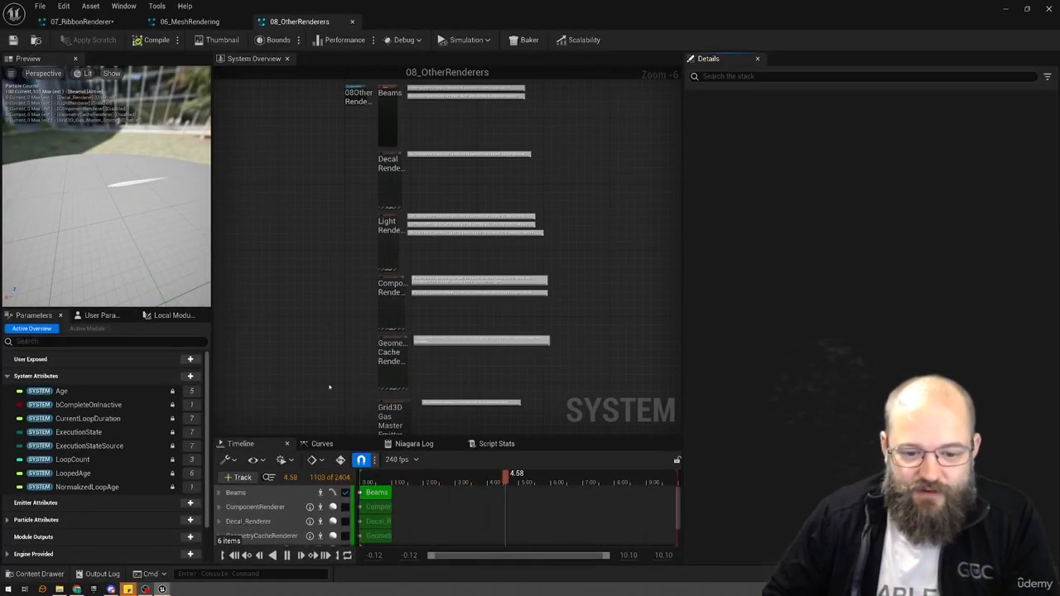
pyautogui.moveTo(328, 386); pyautogui.dragTo(336, 277, button='right')
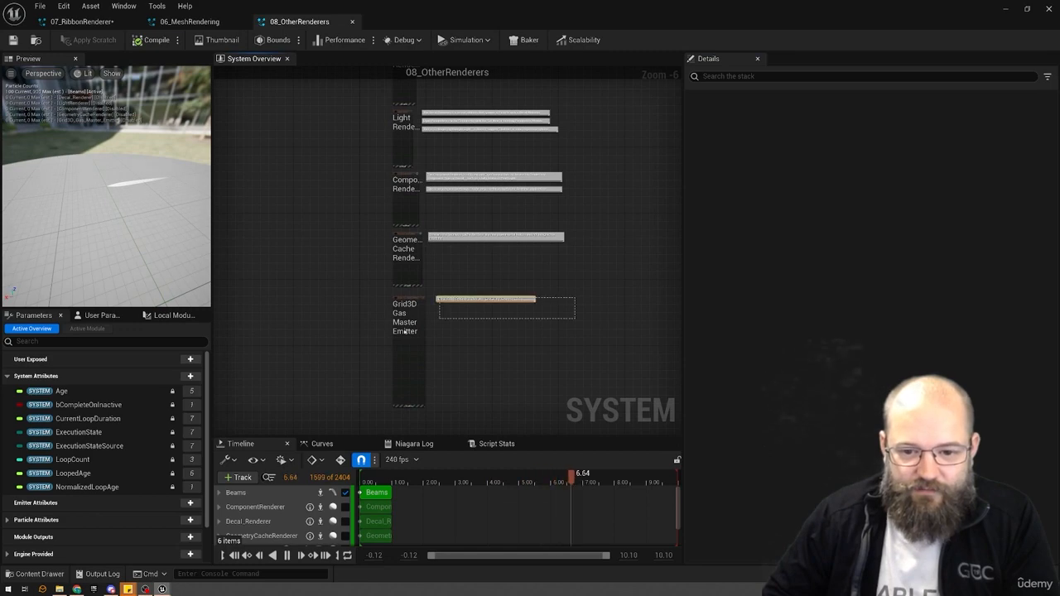
pyautogui.moveTo(404, 331); pyautogui.dragTo(511, 321)
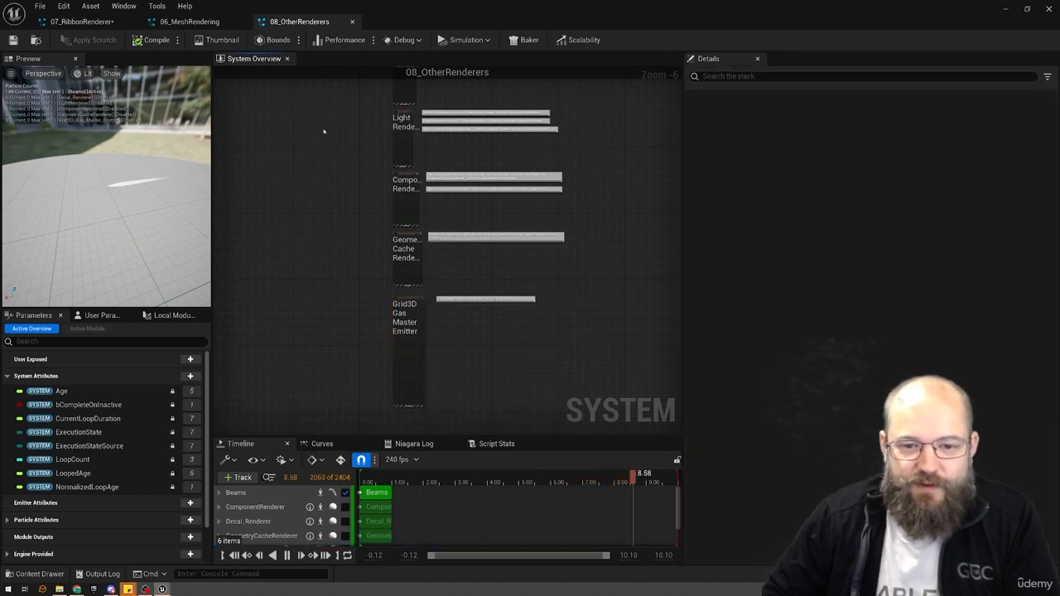
pyautogui.moveTo(323, 131); pyautogui.dragTo(315, 263, button='right')
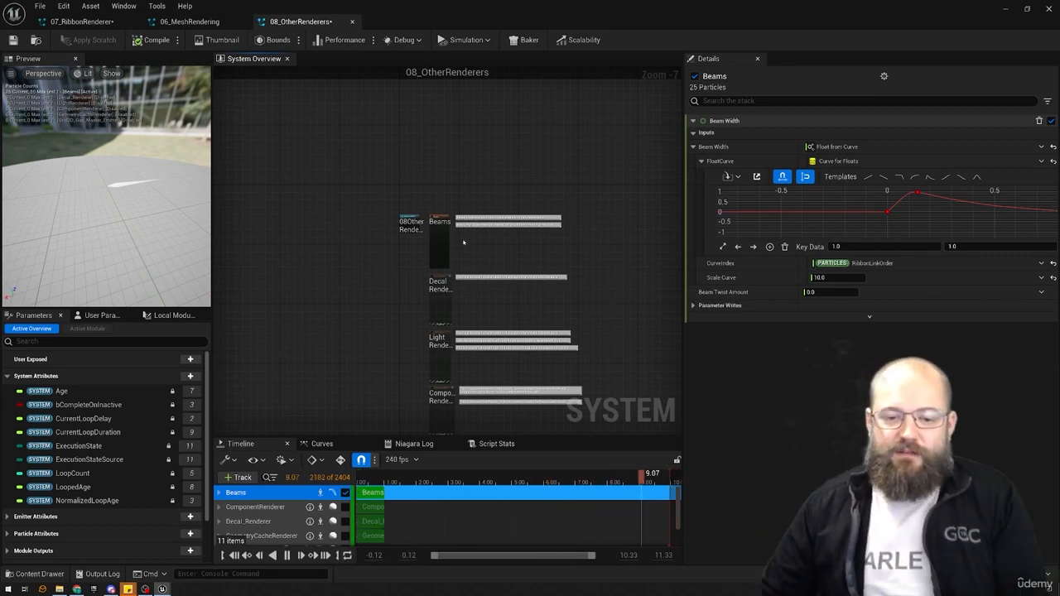
# - Examine the Beams emitter's module stack and the two notes beside it in the system graph
pyautogui.scroll(3, 492, 253)
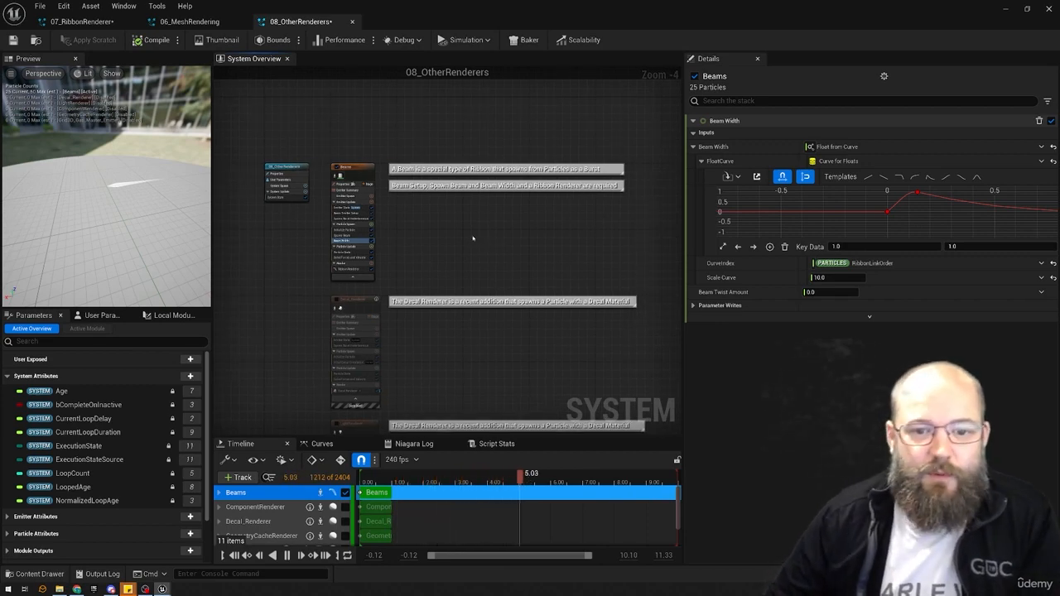
pyautogui.click(351, 170)
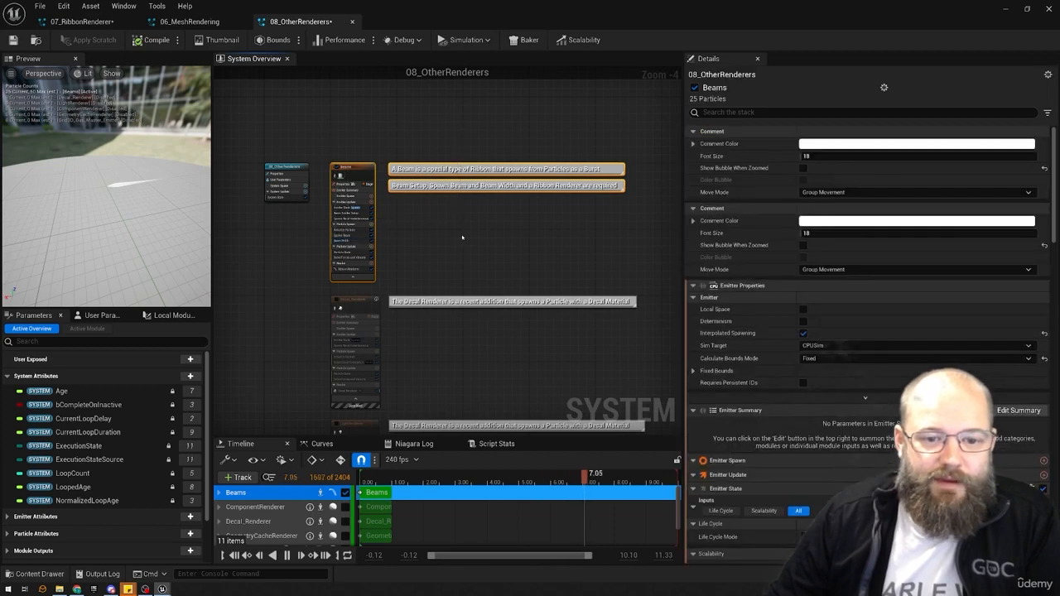
pyautogui.click(461, 236)
pyautogui.scroll(1, 432, 232)
pyautogui.moveTo(435, 237); pyautogui.dragTo(402, 239, button='right')
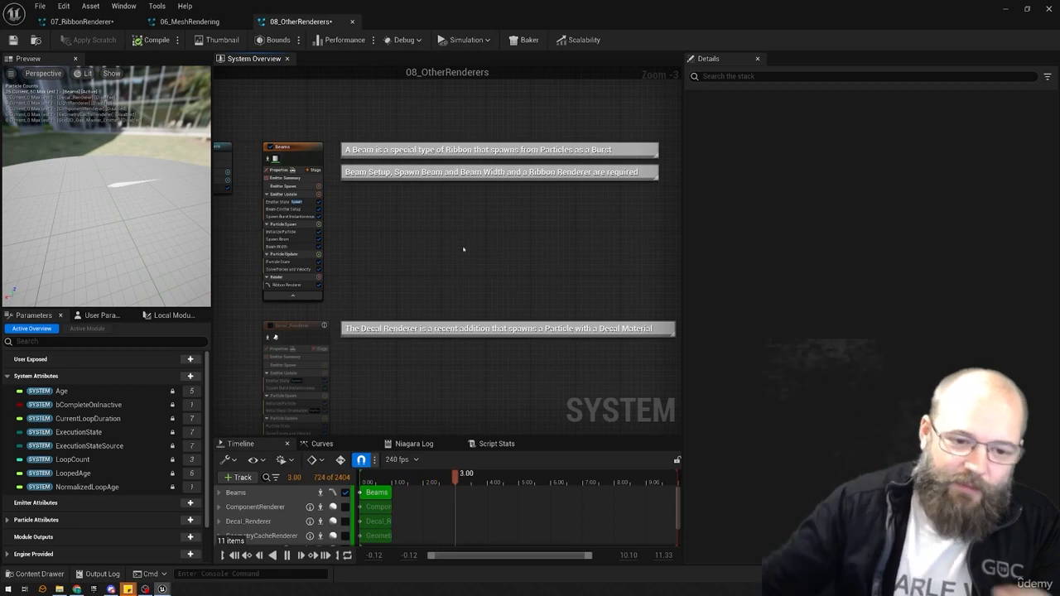
# - Review the Beams emitter's Ribbon Renderer settings, then the Spawn Count in its Spawn Burst Instantaneous module
pyautogui.click(303, 286)
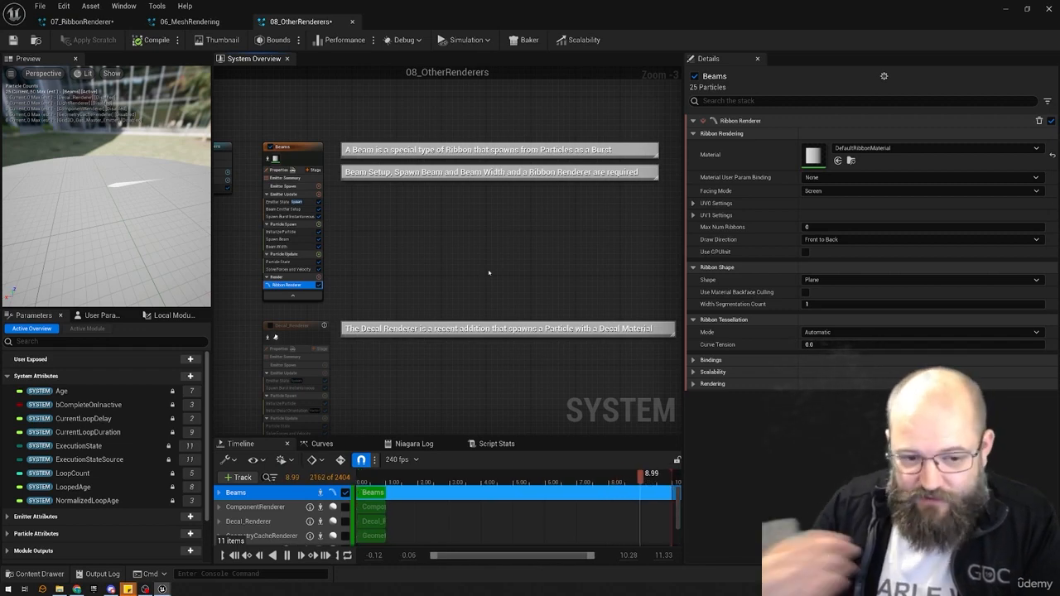
pyautogui.click(304, 217)
pyautogui.click(832, 147)
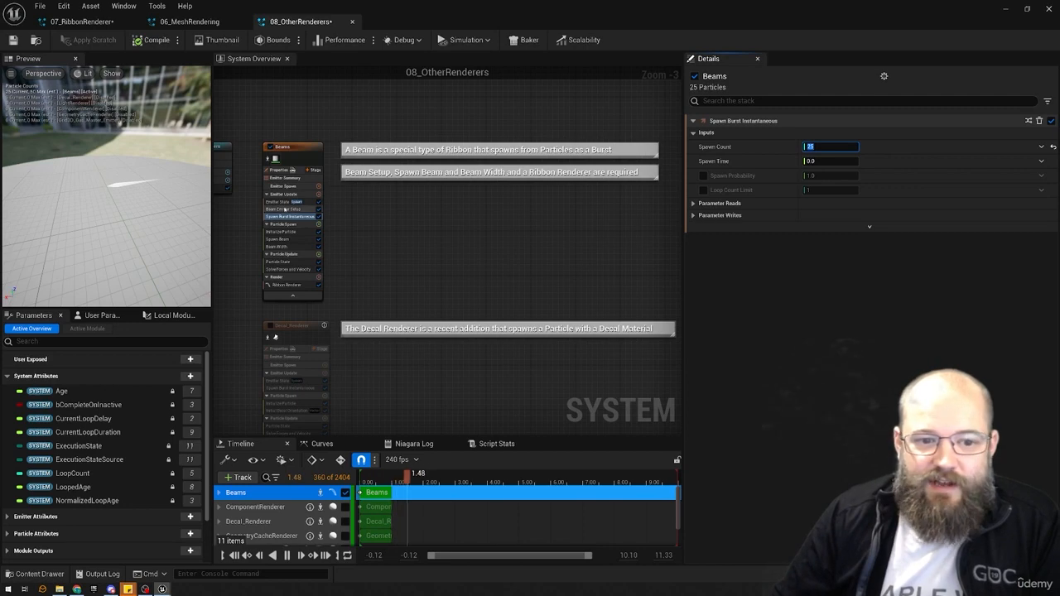
# - Open the Beams emitter's Beam Emitter Setup module and collapse its Parameter Reads and Parameter Writes
pyautogui.click(284, 210)
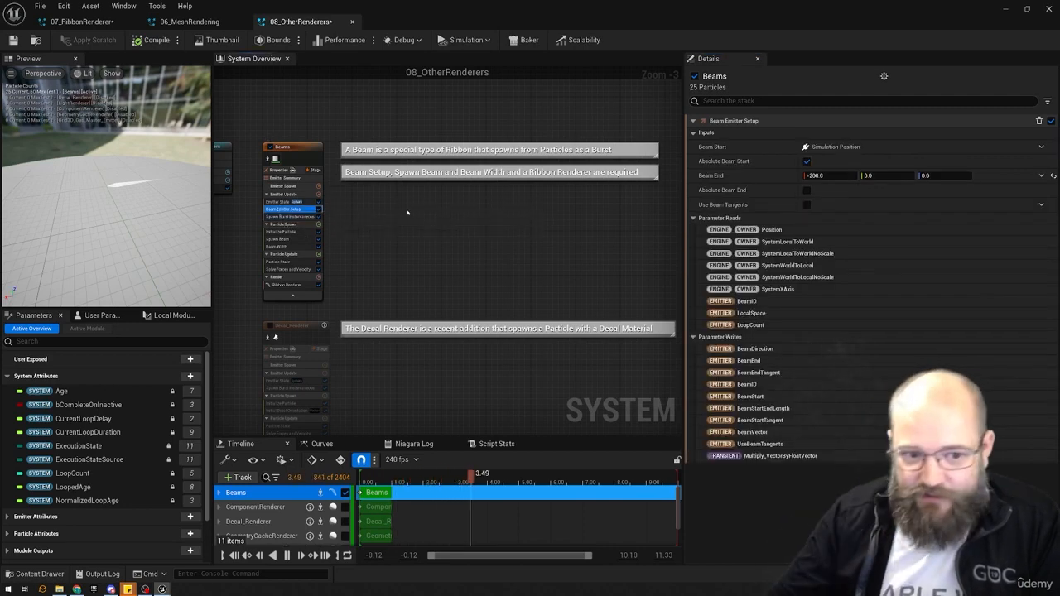
pyautogui.click(693, 218)
pyautogui.click(692, 230)
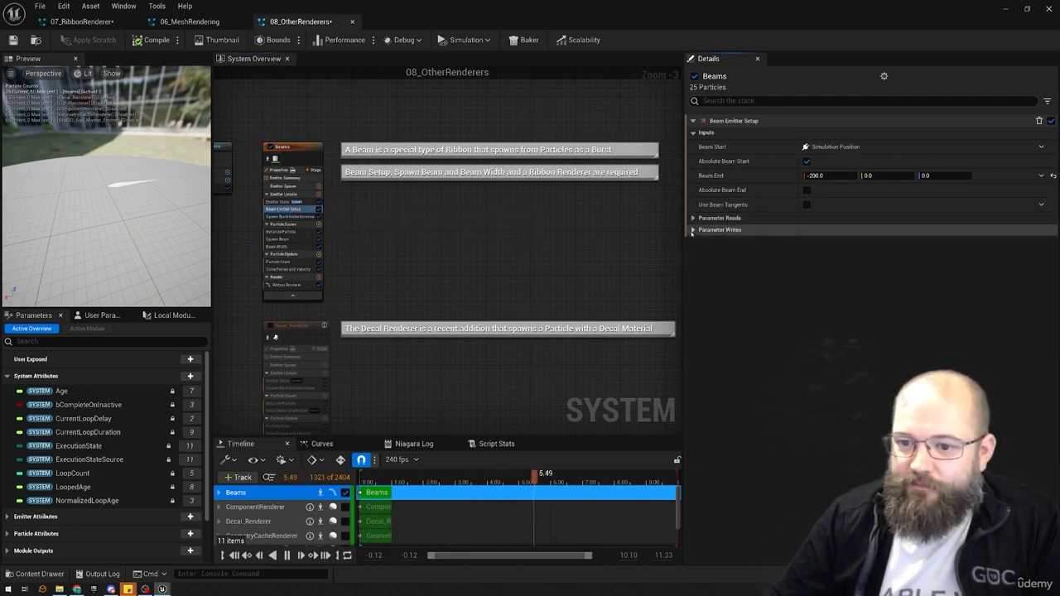
# - Add a Sprite Renderer to the Beams emitter and disable its Ribbon Renderer
pyautogui.click(290, 277)
pyautogui.click(319, 277)
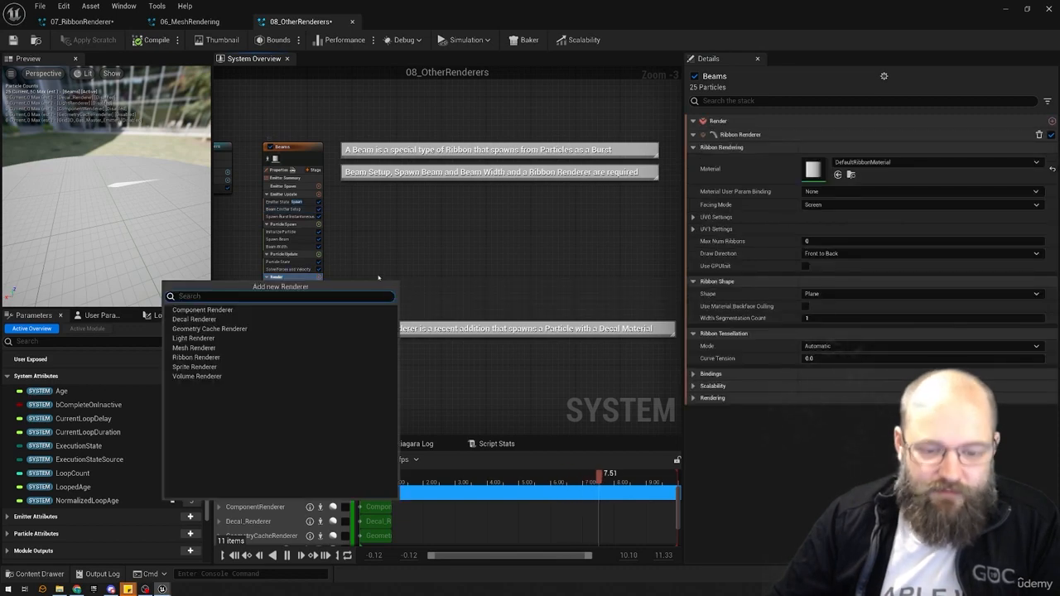
pyautogui.write('sprite')
pyautogui.press('Return')
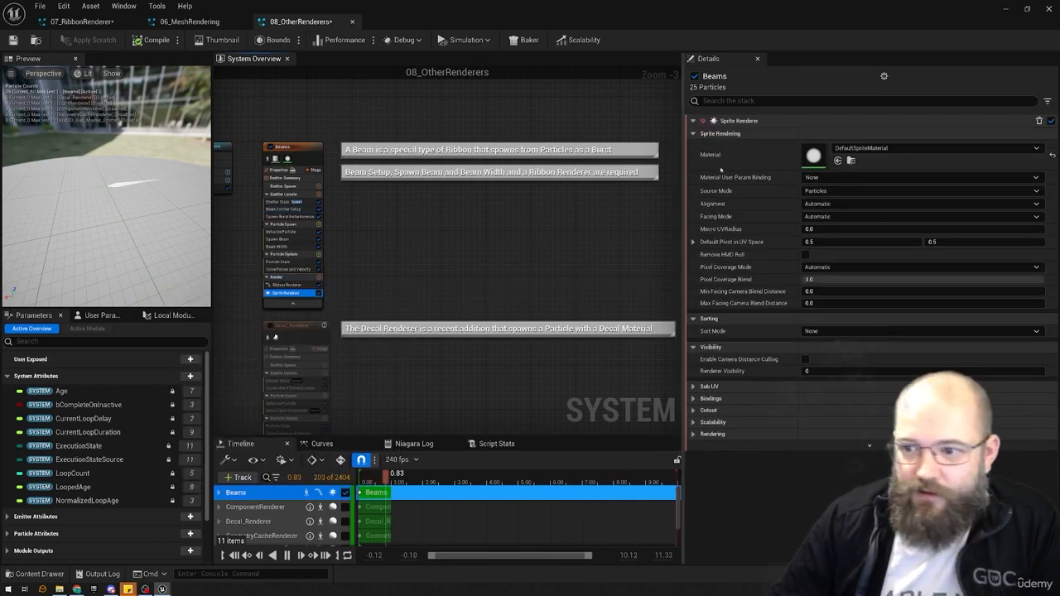
pyautogui.click(318, 285)
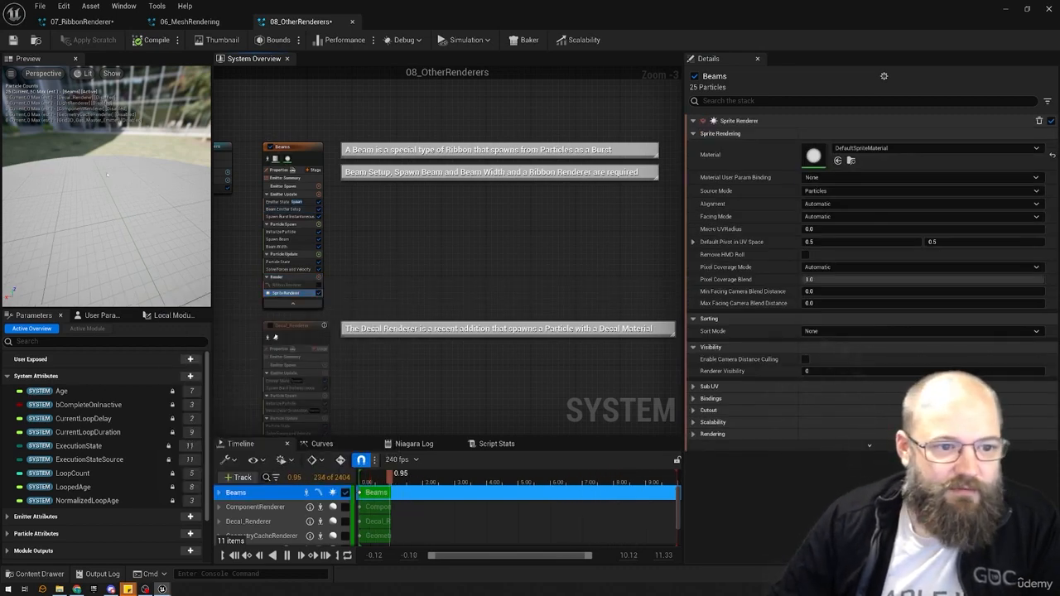
# - Set the Uniform Sprite Size to 5.0 in the Beams emitter's Initialize Particle module
pyautogui.click(282, 232)
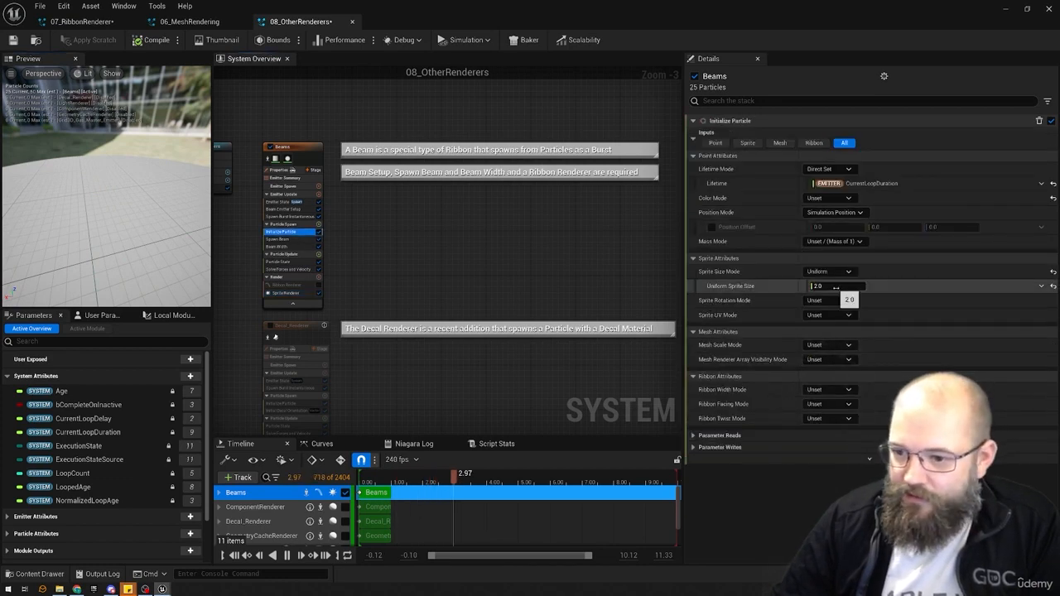
pyautogui.click(837, 286)
pyautogui.press('Return')
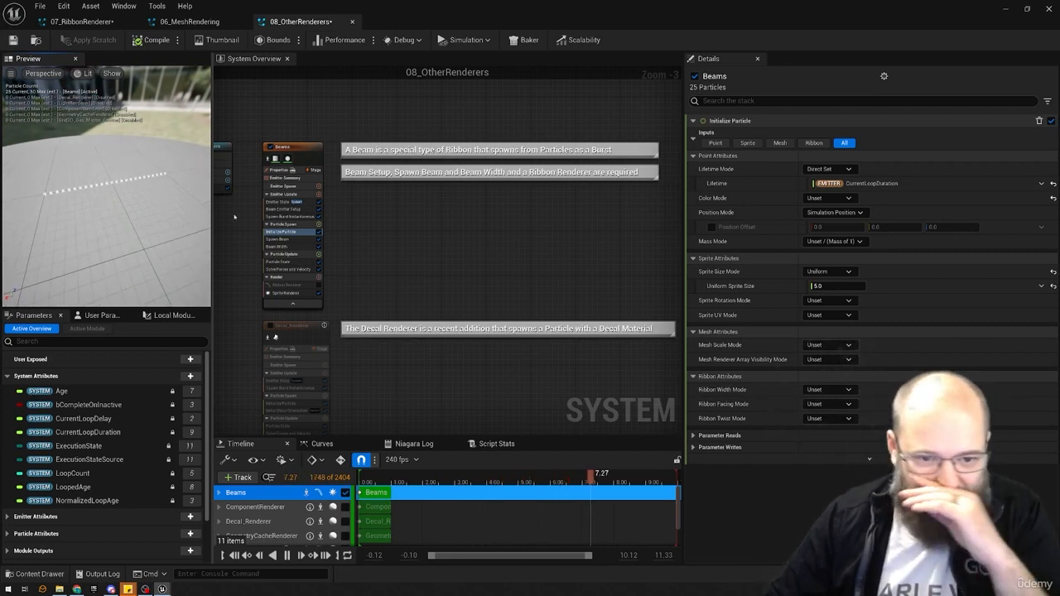
# - Reset Beam End to its default in Beam Emitter Setup and set its X value to 500.0
pyautogui.click(284, 208)
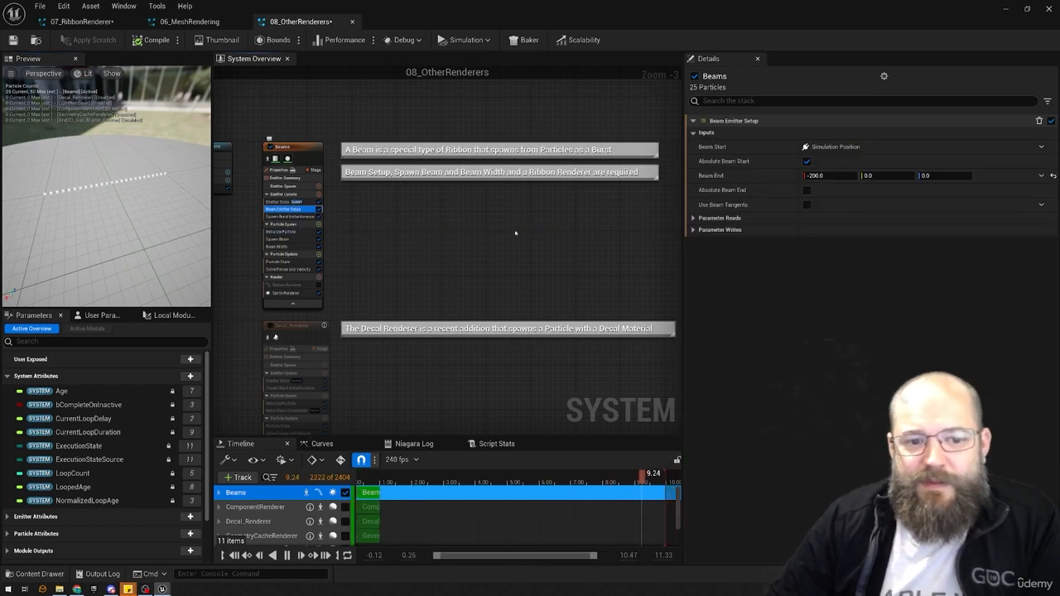
pyautogui.click(1052, 177)
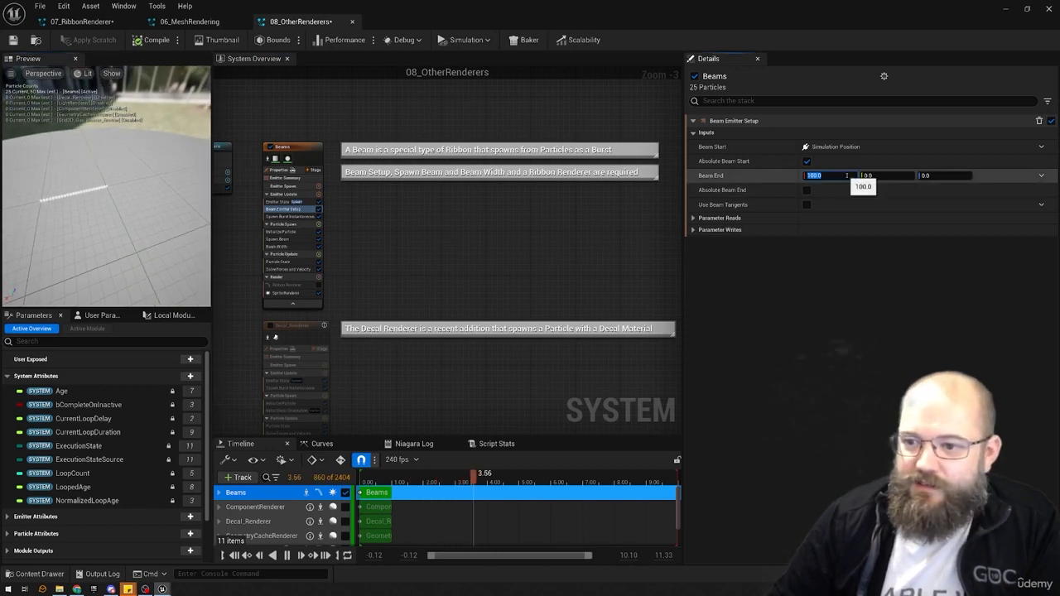
pyautogui.moveTo(114, 197); pyautogui.dragTo(119, 197)
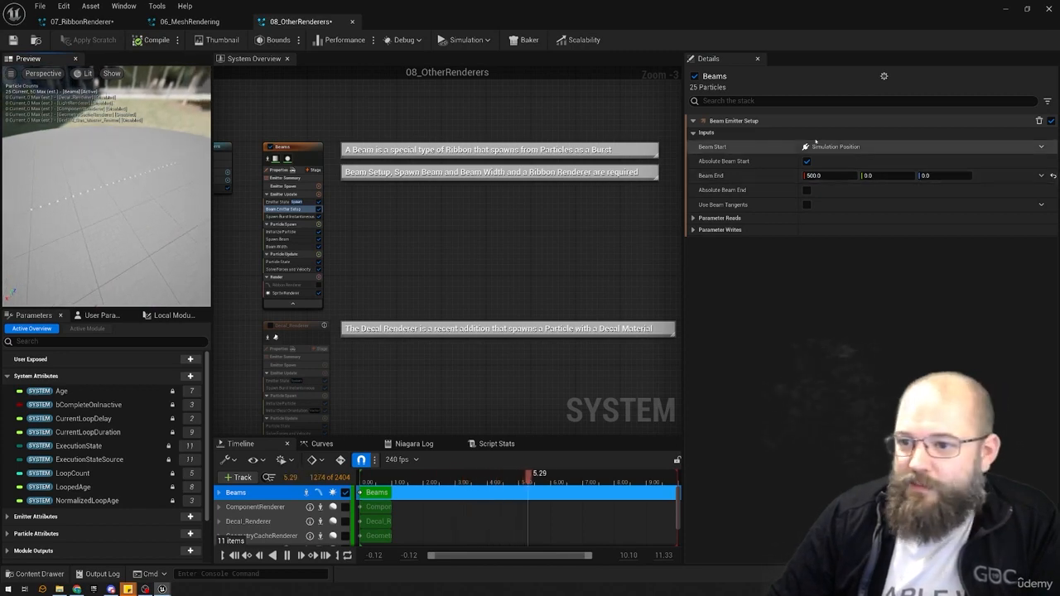
# - Enable Use Beam Tangents, and switch the Ribbon Renderer on and off again to check the beam's curve
pyautogui.click(807, 160)
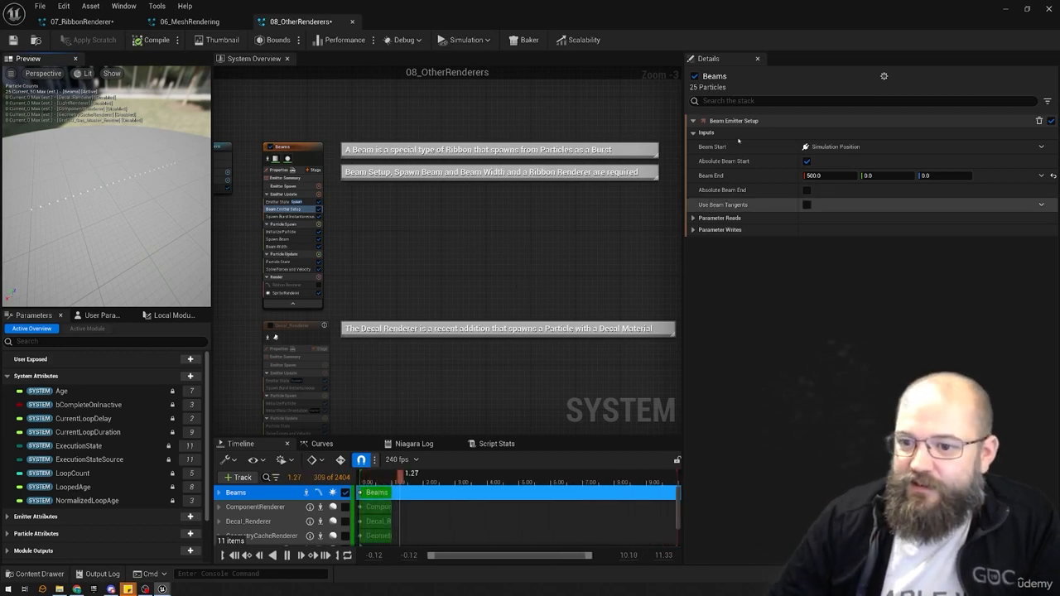
pyautogui.click(805, 204)
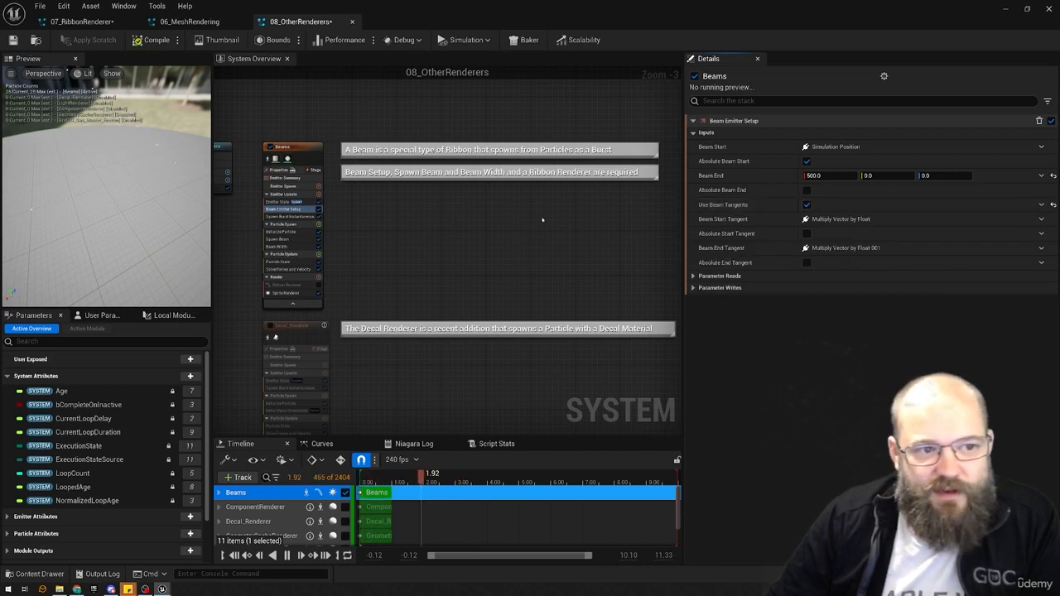
pyautogui.moveTo(106, 198); pyautogui.dragTo(186, 186)
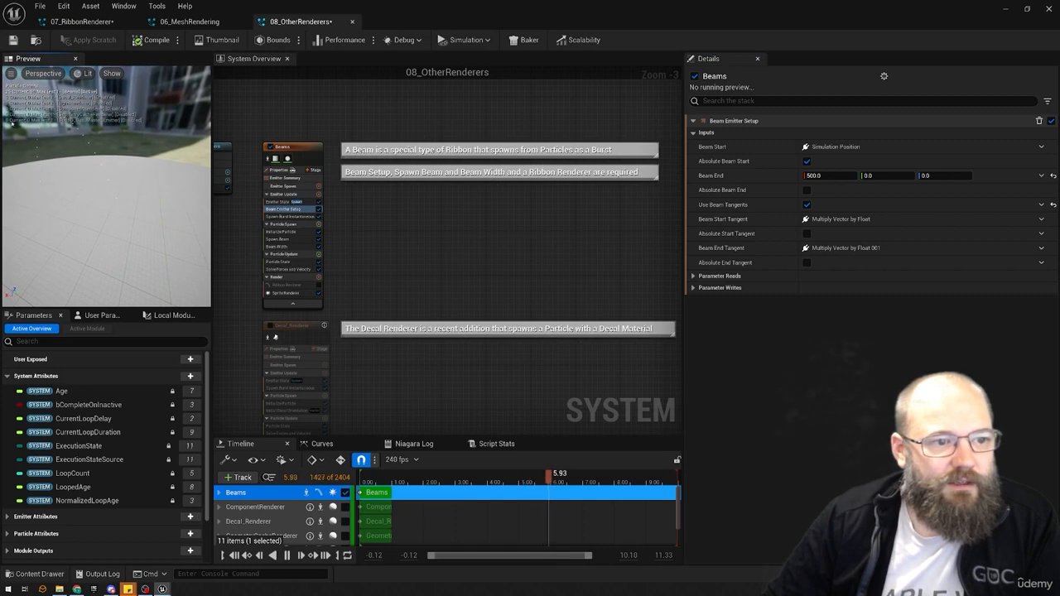
pyautogui.click(318, 285)
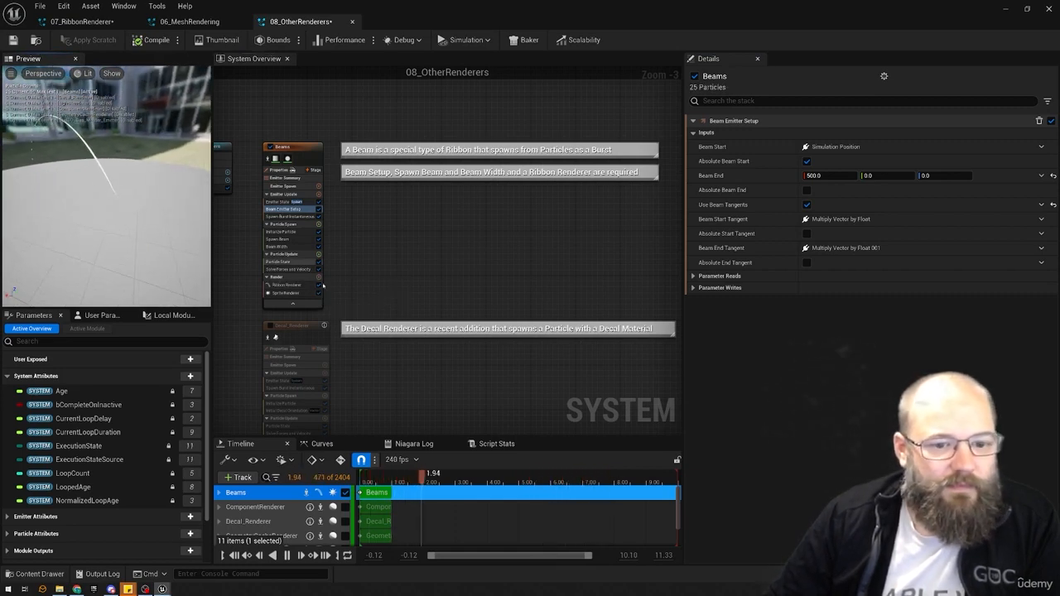
pyautogui.click(318, 286)
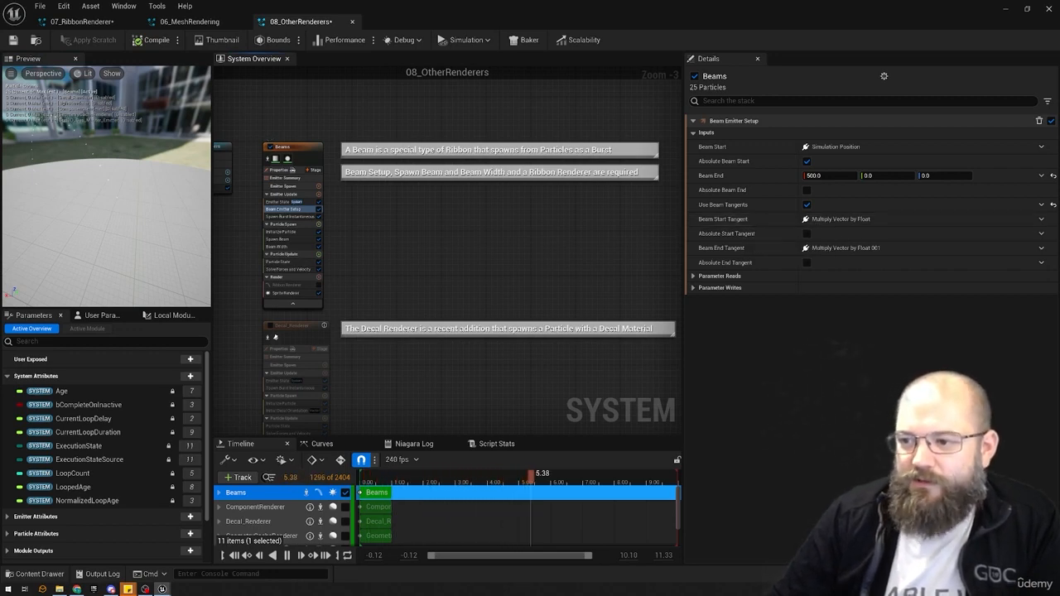
# - Set Beam Start Tangent to Multiply Vector by Float with vector 0.0, 0.0, 1.0 and float 0.5
pyautogui.click(1040, 219)
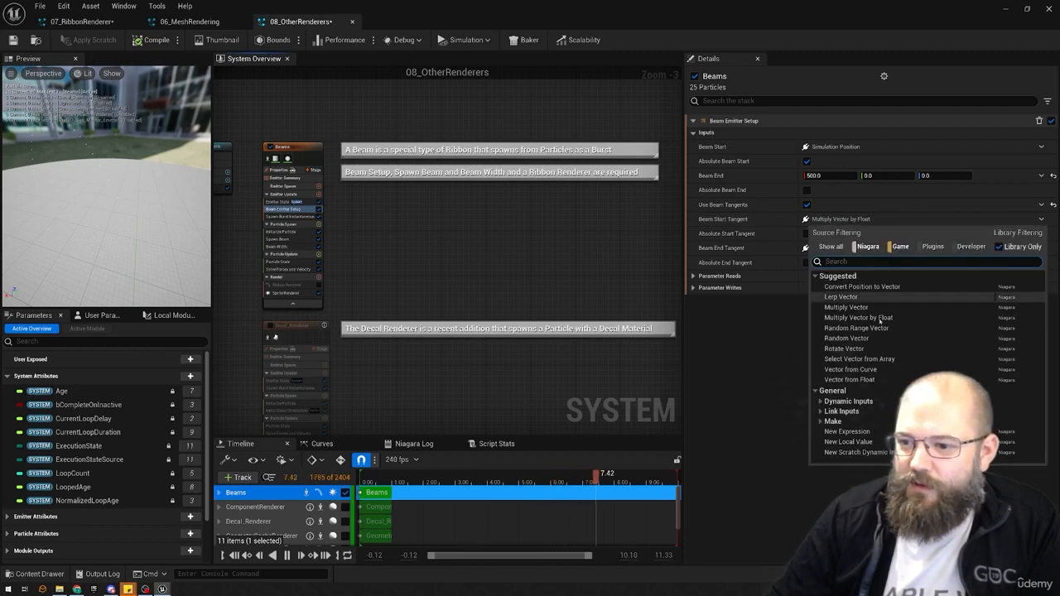
pyautogui.click(816, 219)
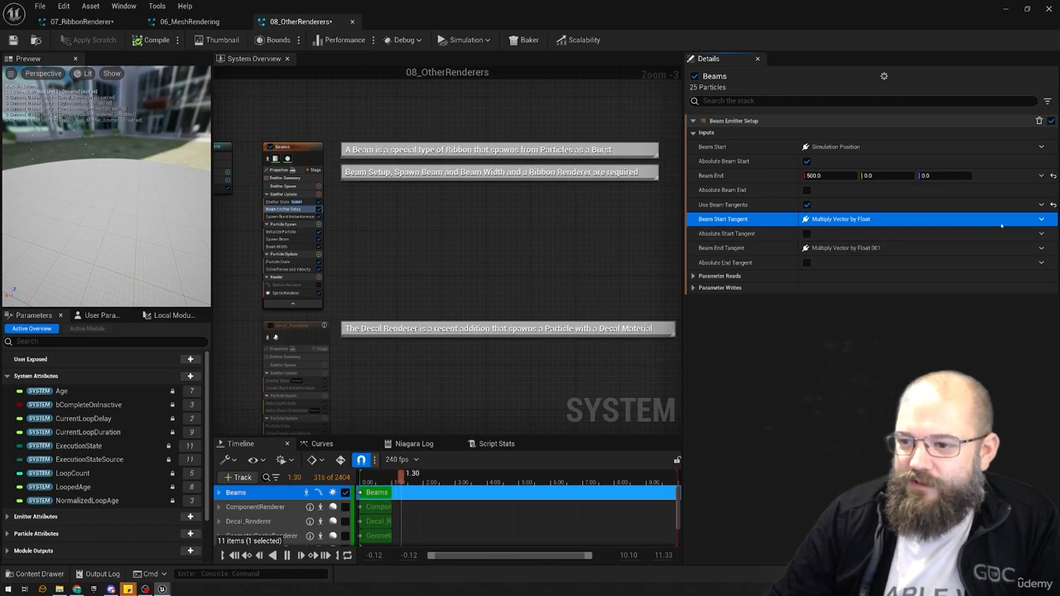
pyautogui.click(1042, 220)
pyautogui.click(786, 309)
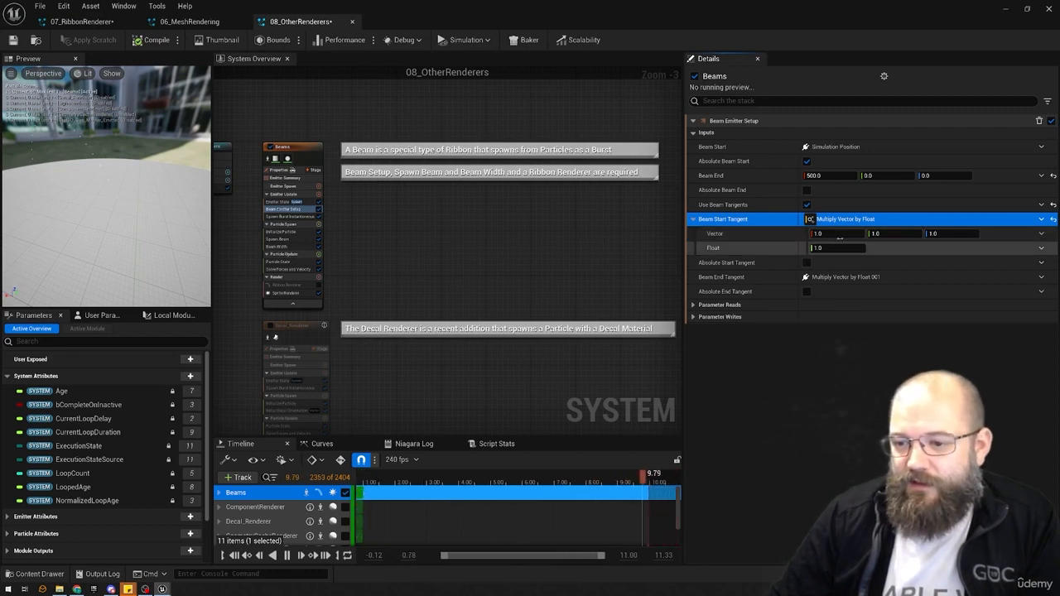
pyautogui.click(843, 234)
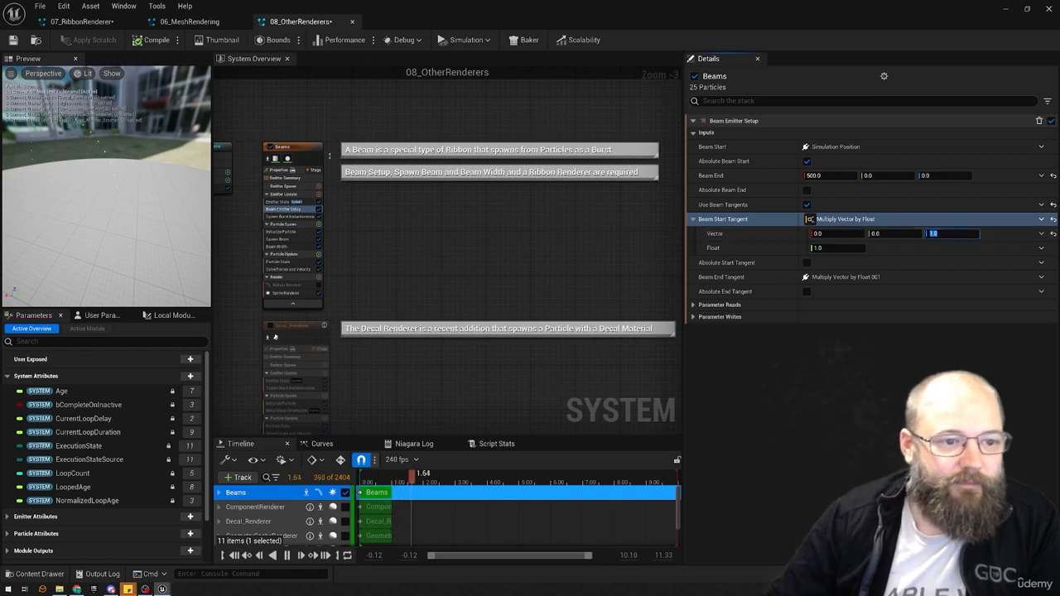
pyautogui.moveTo(108, 199); pyautogui.dragTo(99, 154)
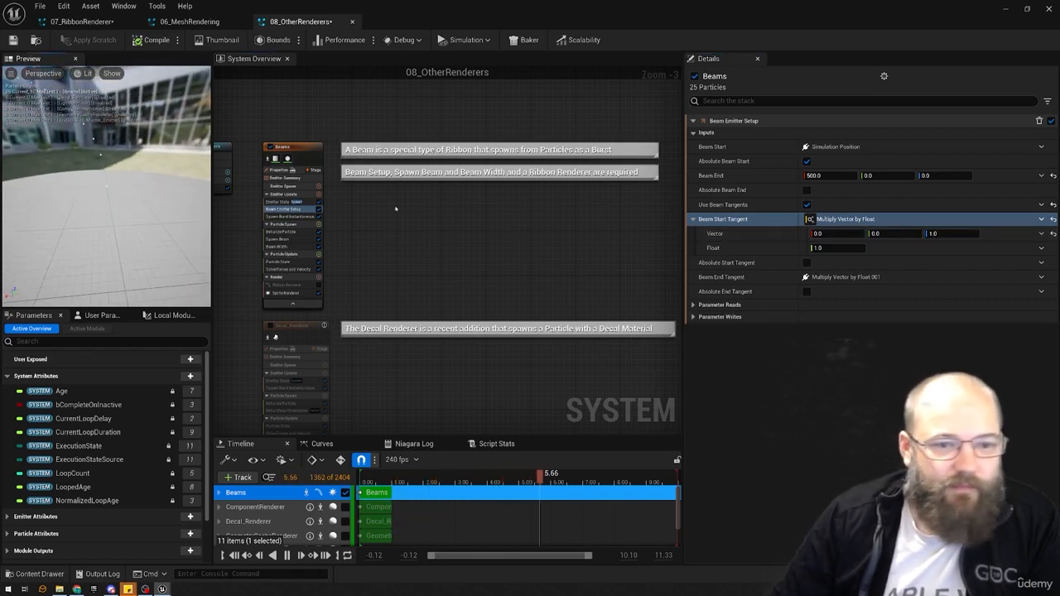
pyautogui.click(832, 248)
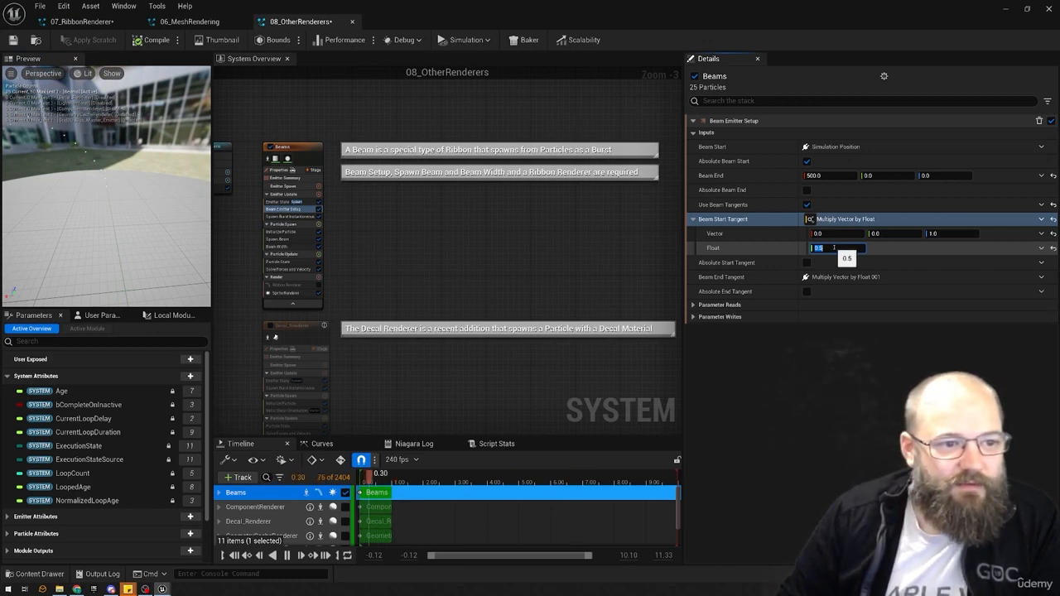
pyautogui.press('Return')
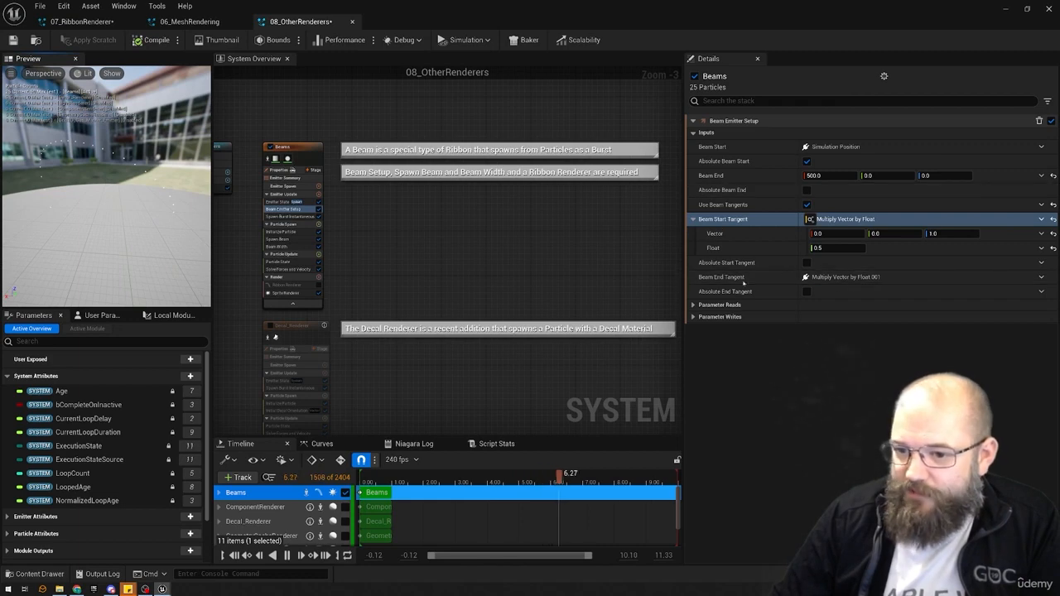
# - Set Beam End Tangent to Multiply Vector by Float with vector 0.0, 0.0, 1.0 and float 0.5, and re-enable the Ribbon Renderer
pyautogui.click(1042, 278)
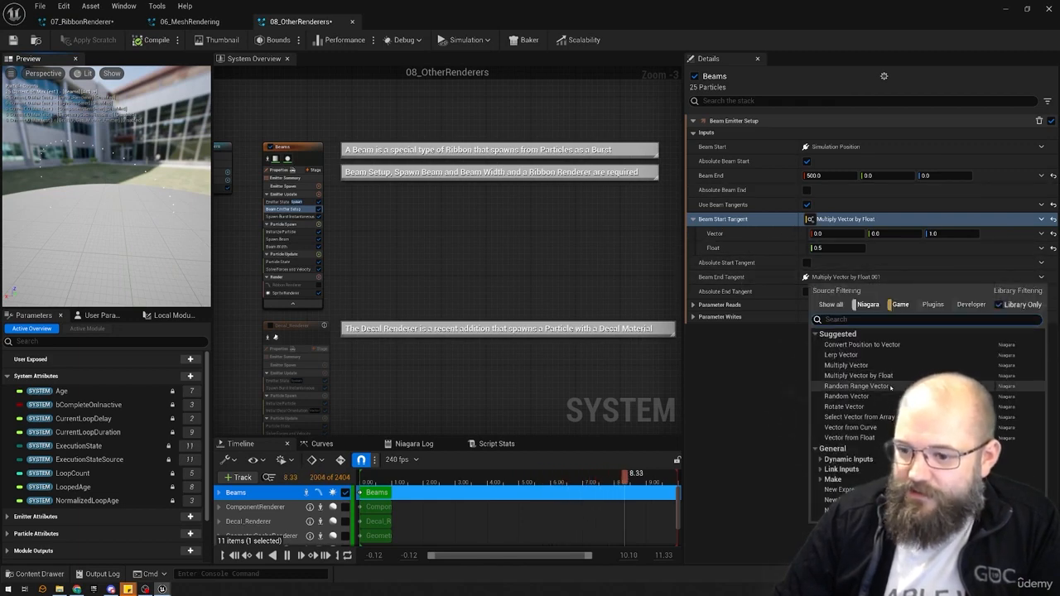
pyautogui.click(858, 375)
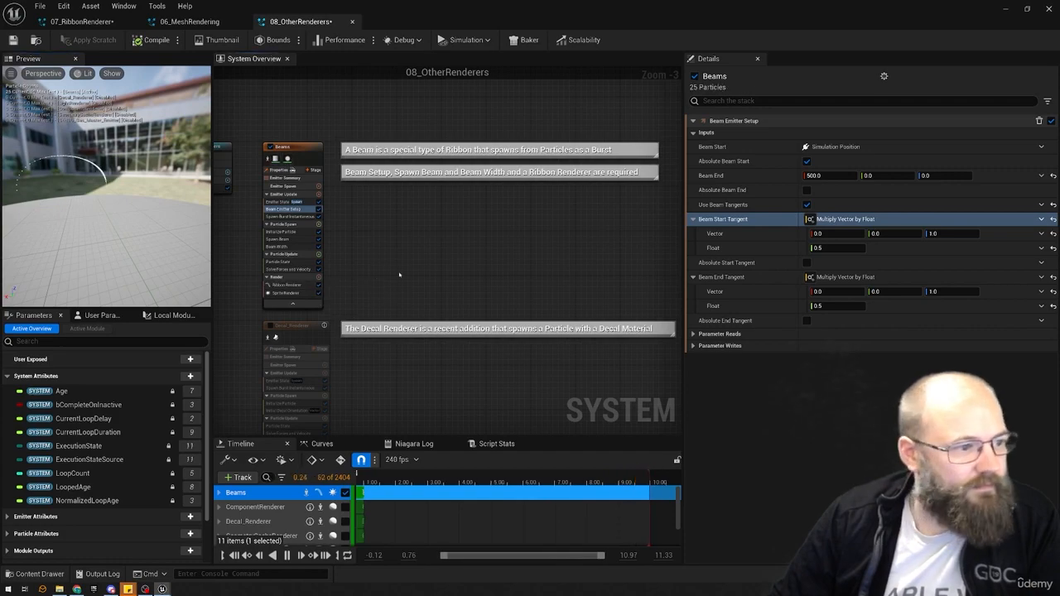
# - Uncover the level viewport beside the Niagara editor, turn off its Bounds display, and frame the beam
pyautogui.moveTo(416, 6); pyautogui.dragTo(673, 323)
pyautogui.click(123, 63)
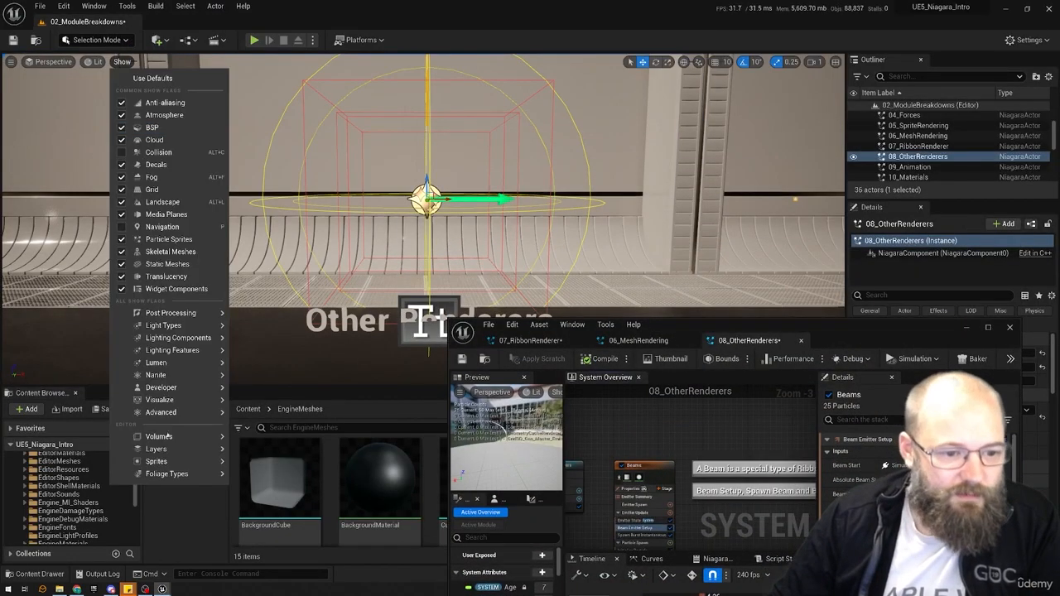
pyautogui.moveTo(165, 412)
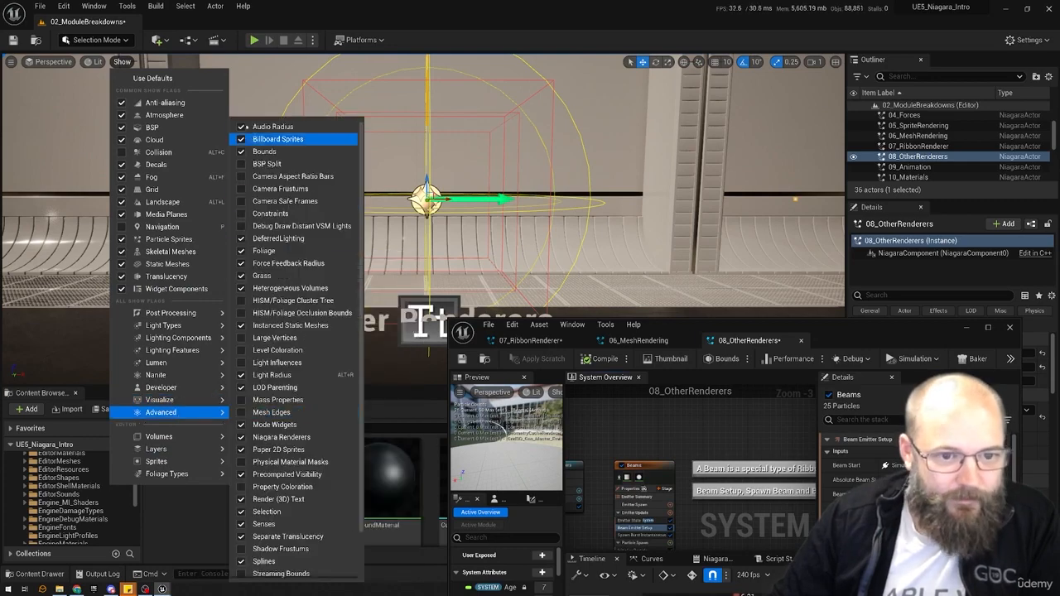
pyautogui.click(265, 151)
pyautogui.press('Escape')
pyautogui.moveTo(409, 216); pyautogui.dragTo(630, 213, button='right')
pyautogui.moveTo(880, 348); pyautogui.dragTo(897, 213)
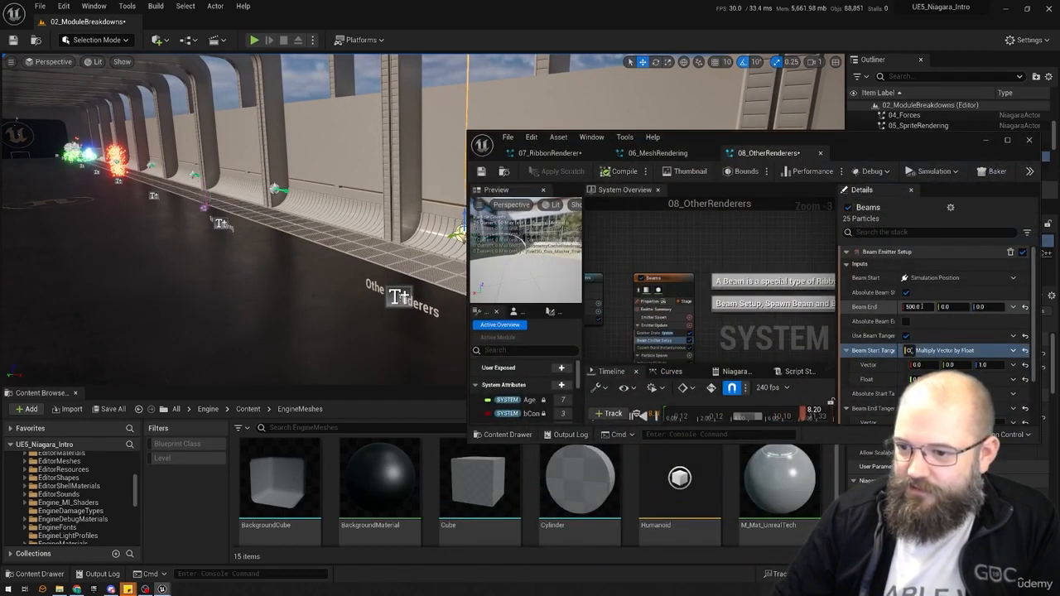
# - Try Absolute Beam End on and Absolute Beam Start off to compare the beam in the level, restoring both options
pyautogui.press('Return')
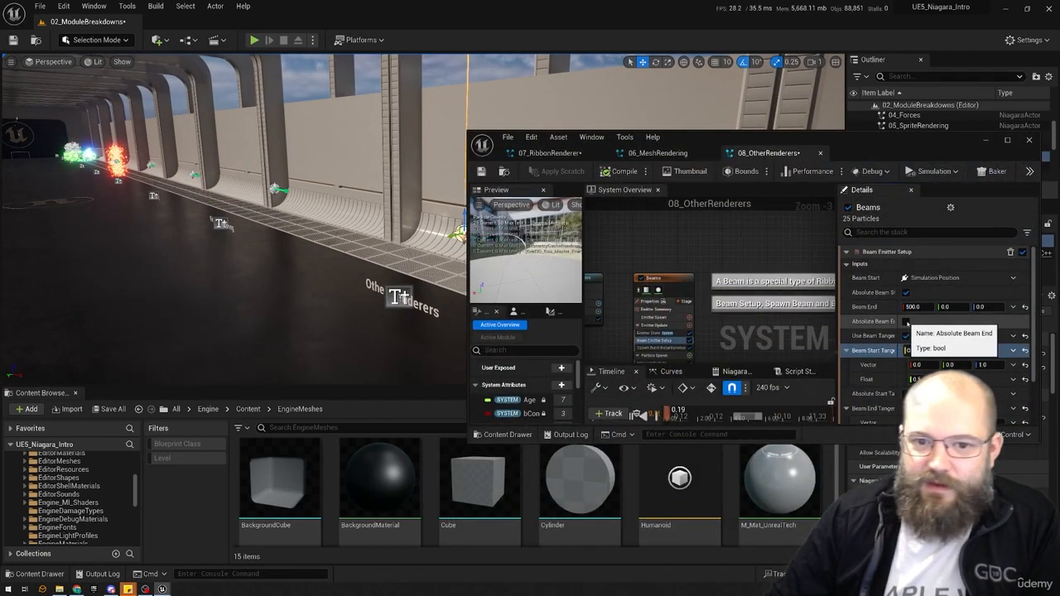
pyautogui.moveTo(387, 245); pyautogui.dragTo(327, 241, button='right')
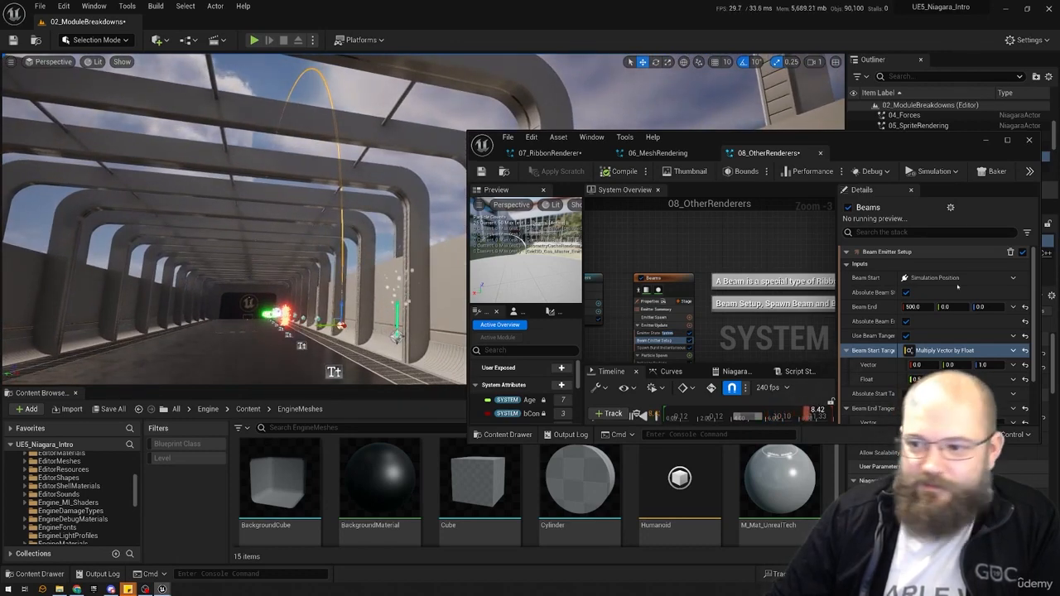
pyautogui.click(907, 321)
pyautogui.click(907, 293)
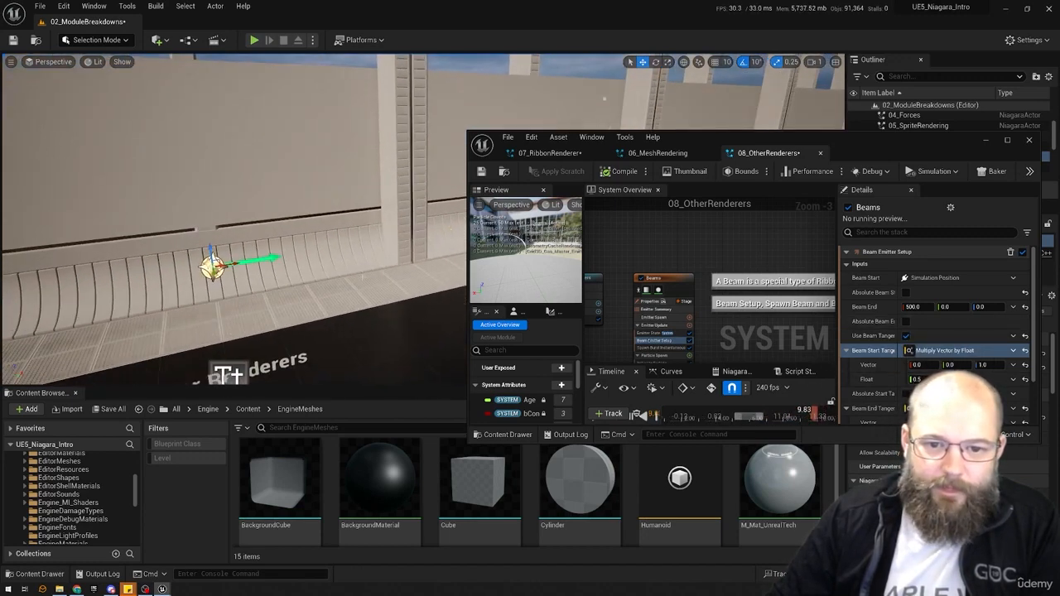
pyautogui.click(907, 292)
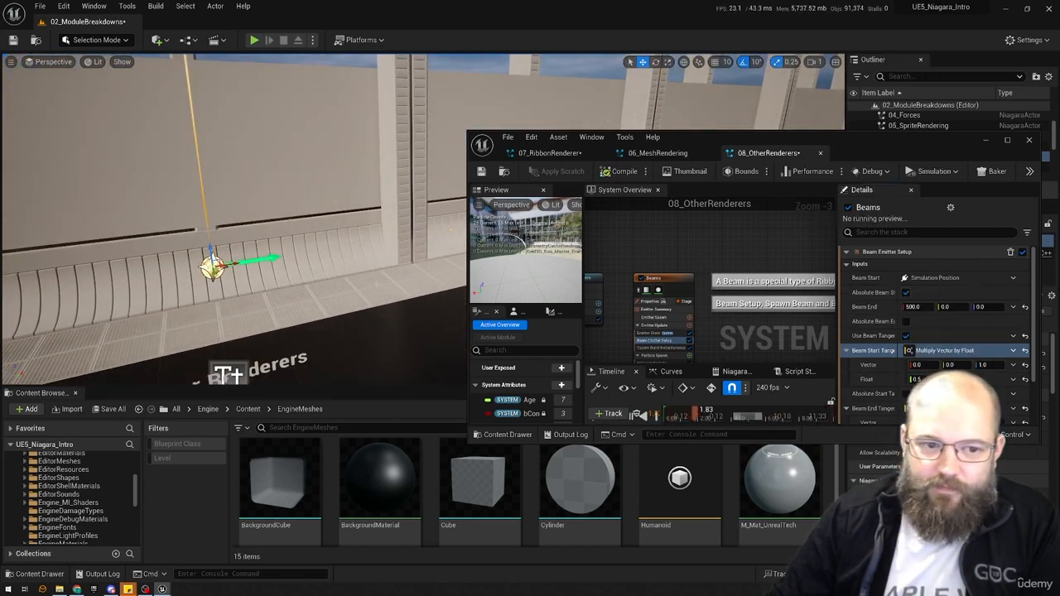
# - Set the Beam End Tangent's float to 1.0 and enable Absolute Start Tangent, viewing the beam along the corridor
pyautogui.moveTo(331, 232); pyautogui.dragTo(310, 217, button='right')
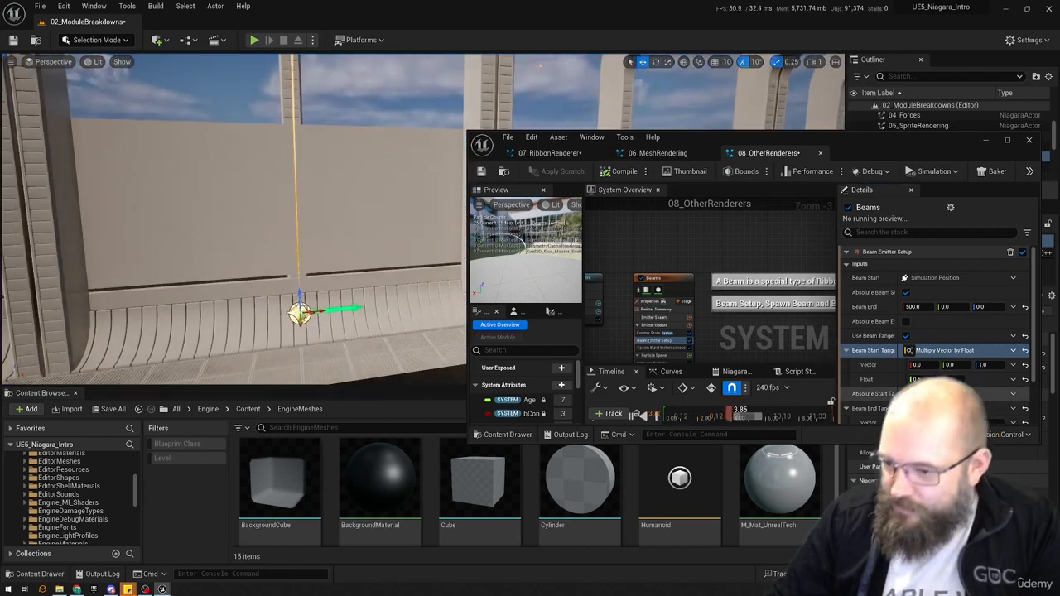
pyautogui.scroll(-3, 884, 368)
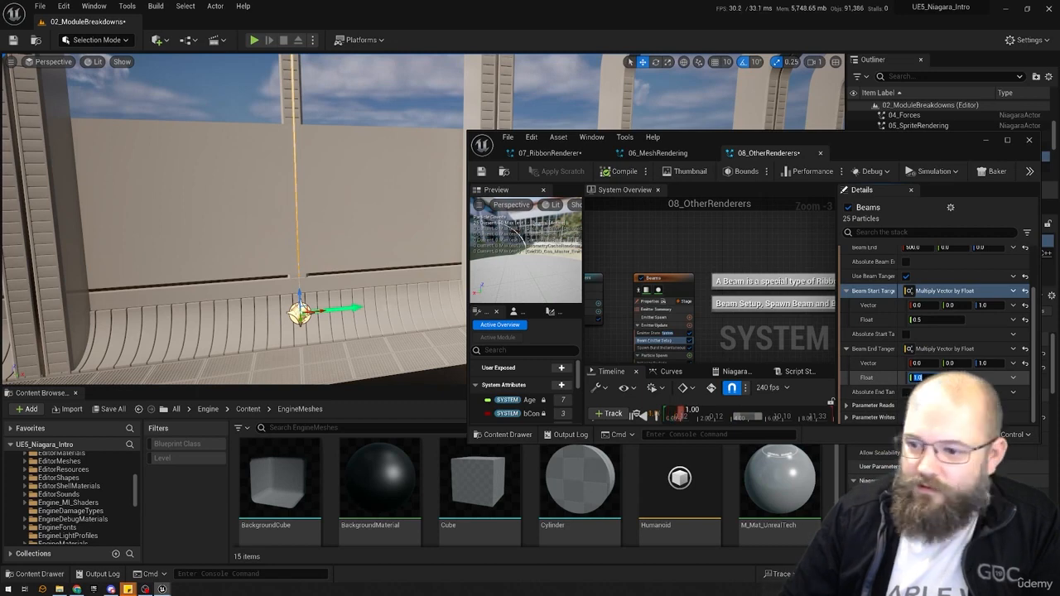
pyautogui.click(905, 334)
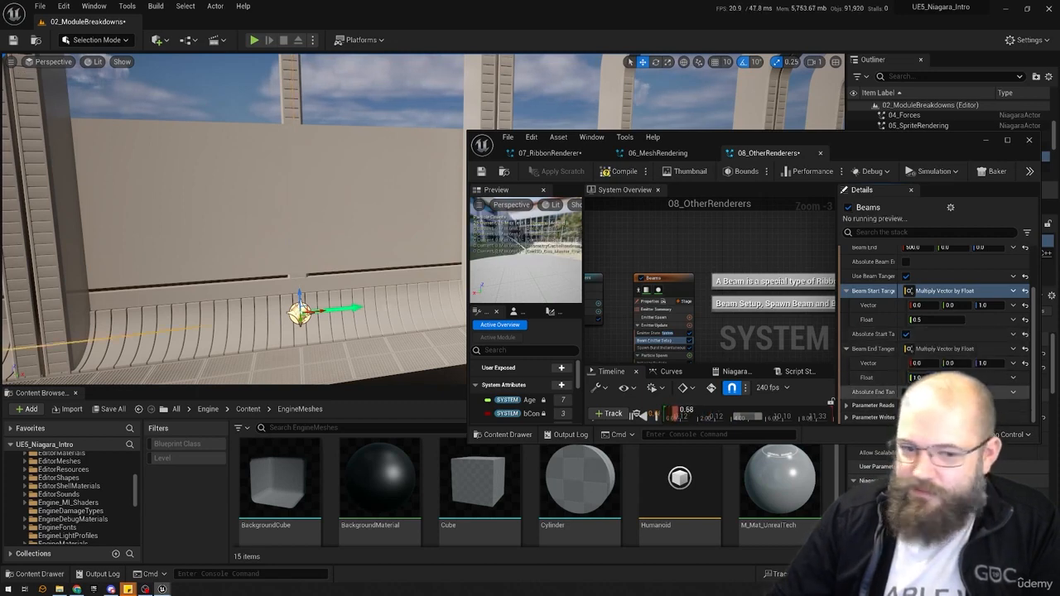
pyautogui.moveTo(314, 215); pyautogui.dragTo(343, 277, button='right')
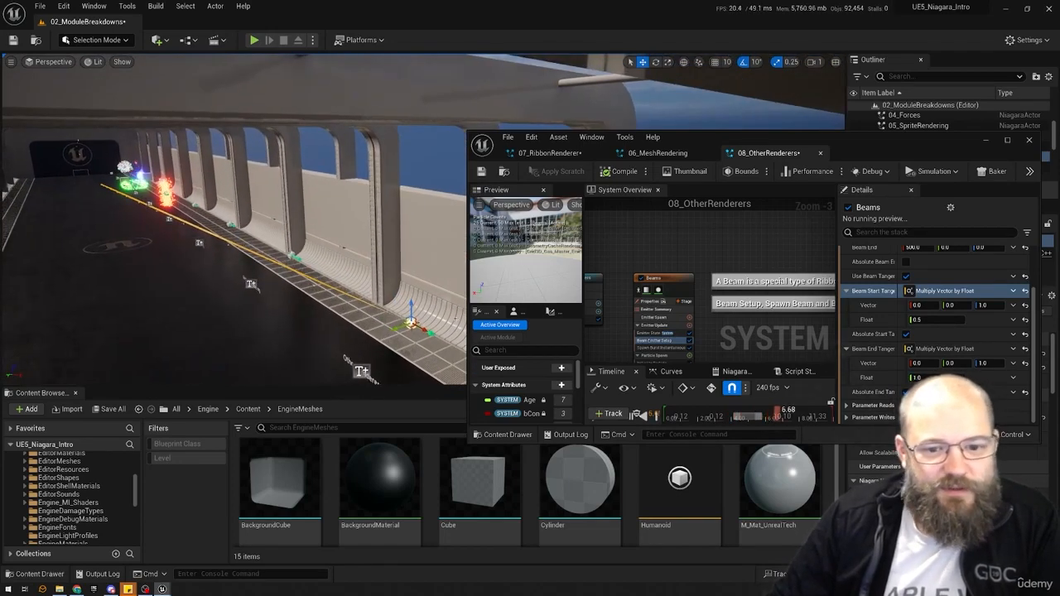
# - Check the Beams emitter's properties, frame the beam in the level, and snap the Niagara editor side by side with the level viewport
pyautogui.click(654, 301)
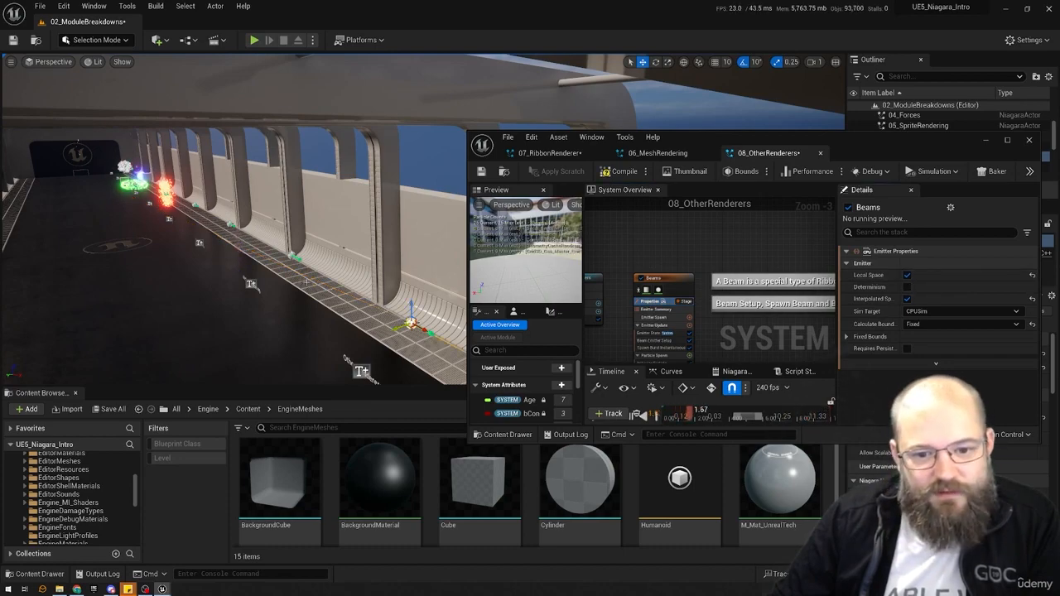
pyautogui.moveTo(306, 281); pyautogui.dragTo(324, 278, button='right')
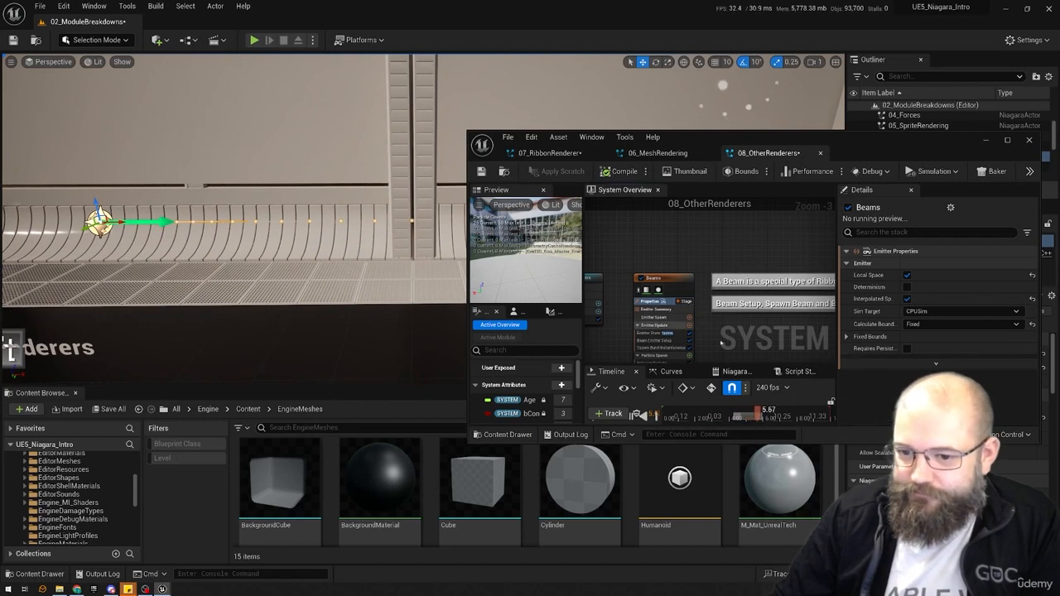
pyautogui.moveTo(720, 343); pyautogui.dragTo(662, 285, button='right')
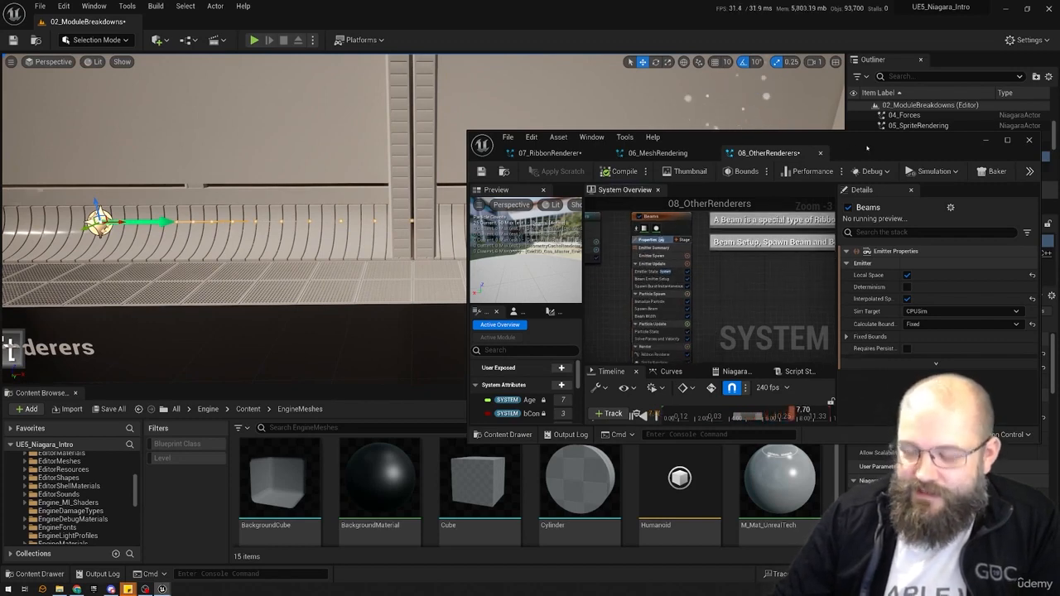
pyautogui.press('super+Right')
pyautogui.moveTo(787, 202); pyautogui.dragTo(774, 284, button='right')
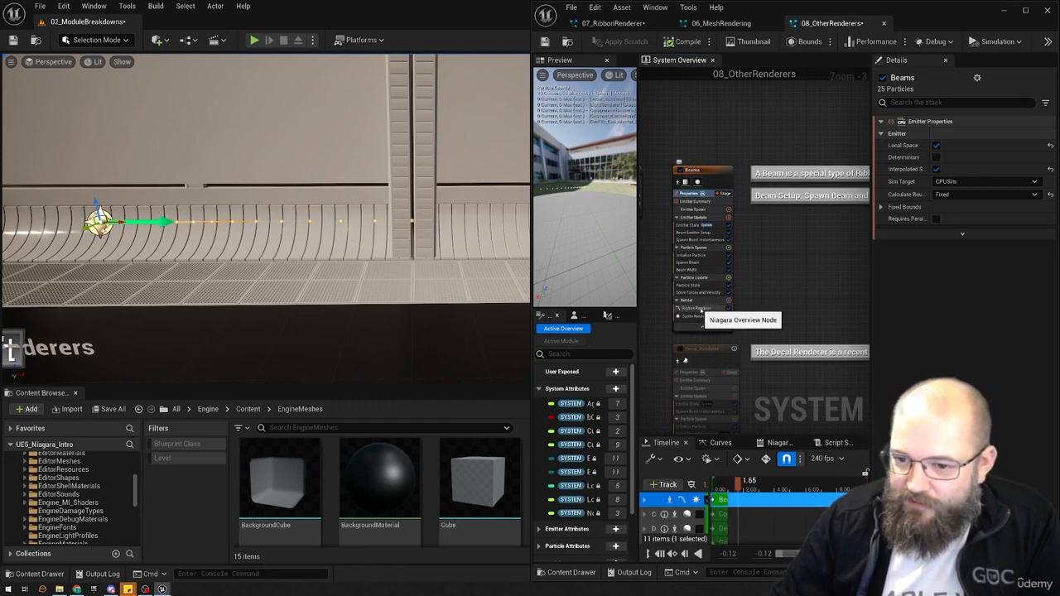
# - Toggle Use Beam Tangents in Beam Emitter Setup to compare the beam, and set both the start and end tangent floats to 150.0
pyautogui.click(704, 233)
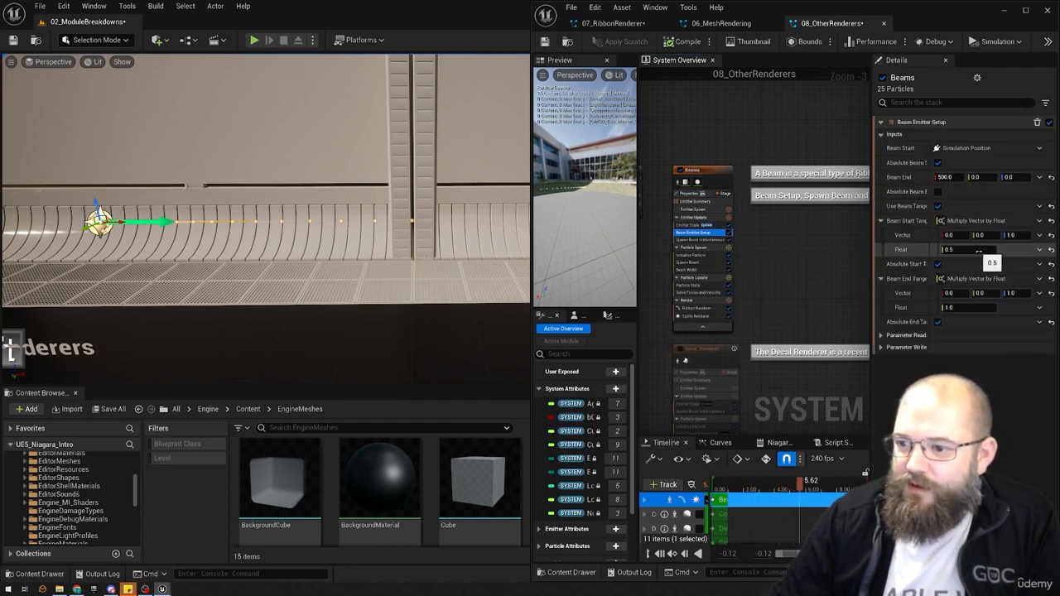
pyautogui.click(937, 206)
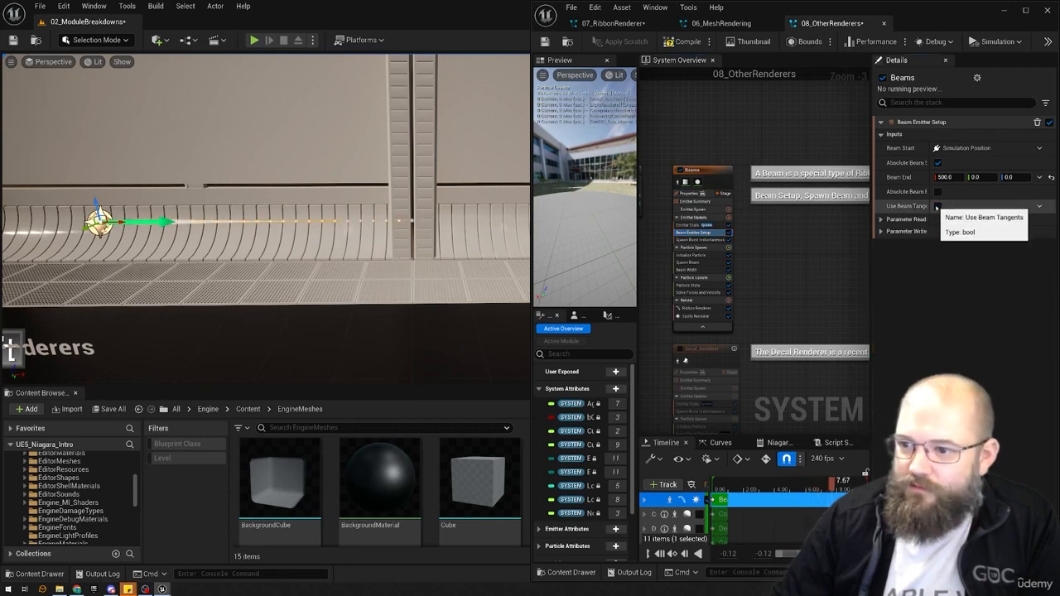
pyautogui.click(937, 206)
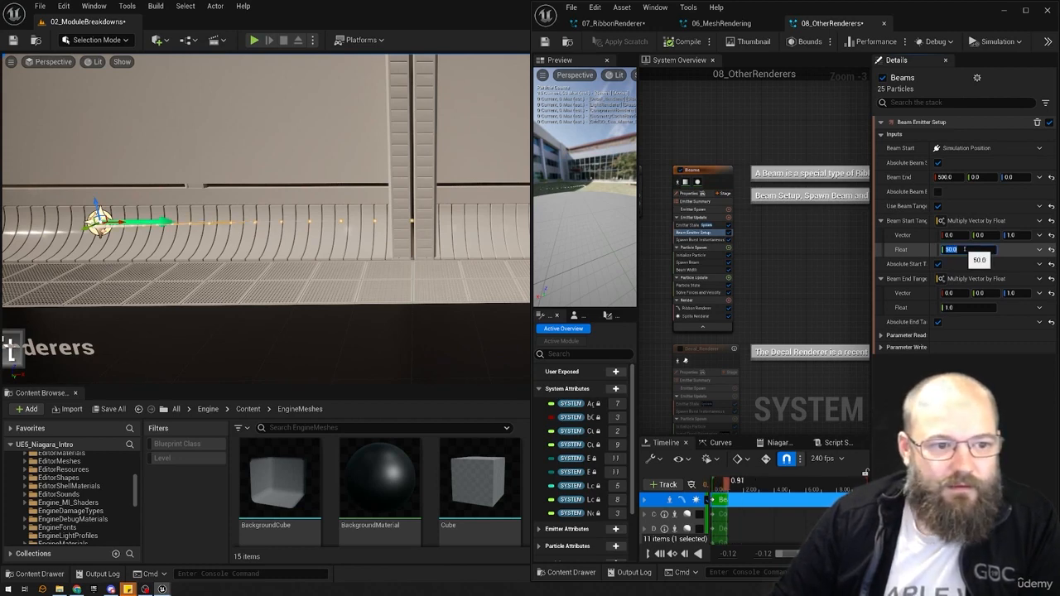
pyautogui.moveTo(965, 248); pyautogui.dragTo(964, 249)
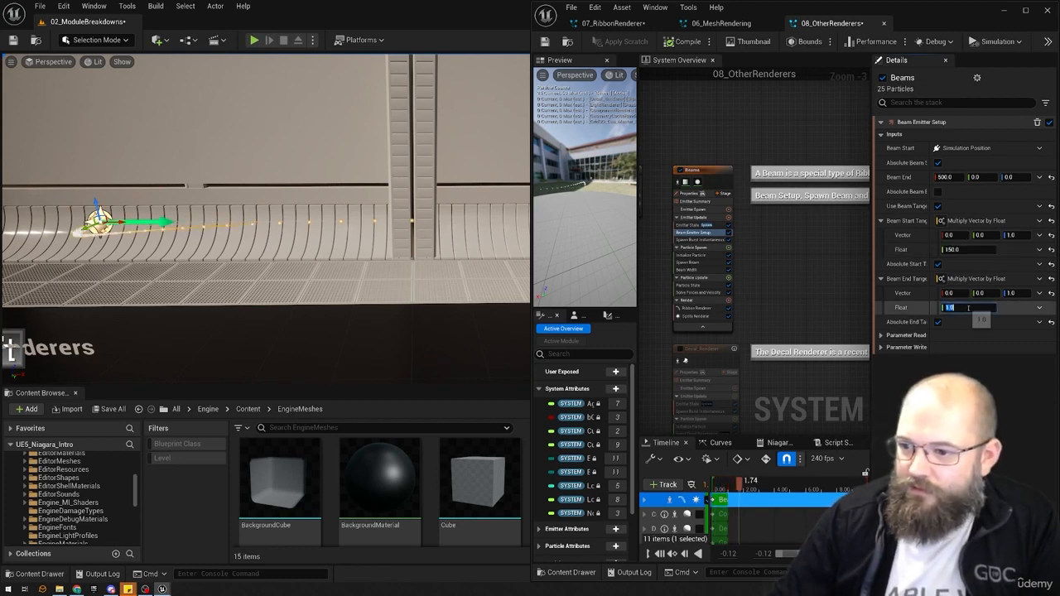
pyautogui.click(969, 308)
pyautogui.write('150')
pyautogui.press('Return')
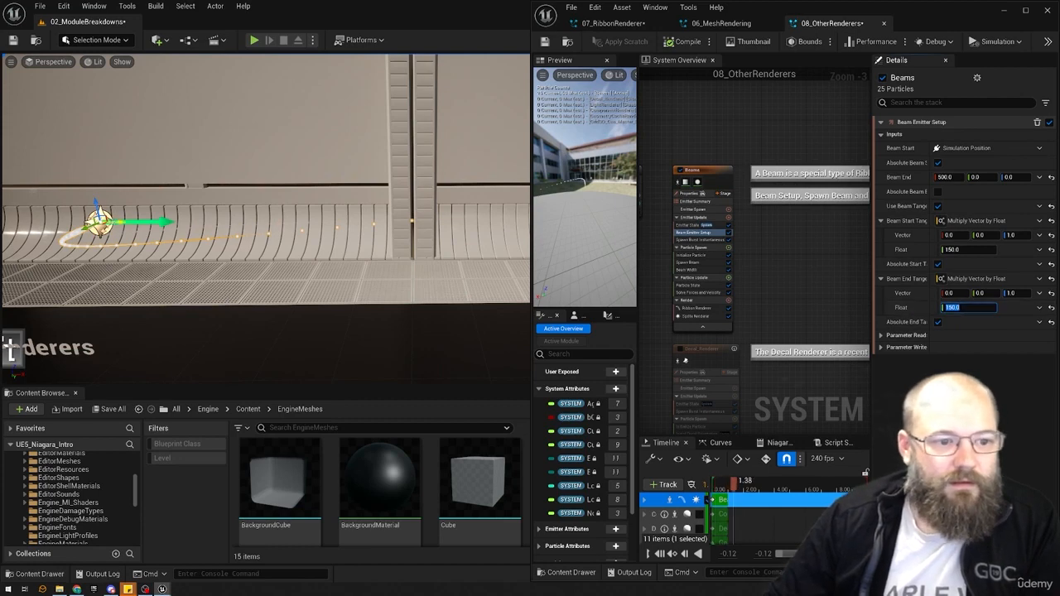
# - Rotate the beam's Niagara actor in the level so that the beam arcs upward, and frame it
pyautogui.moveTo(265, 223); pyautogui.dragTo(228, 216, button='right')
pyautogui.press('e')
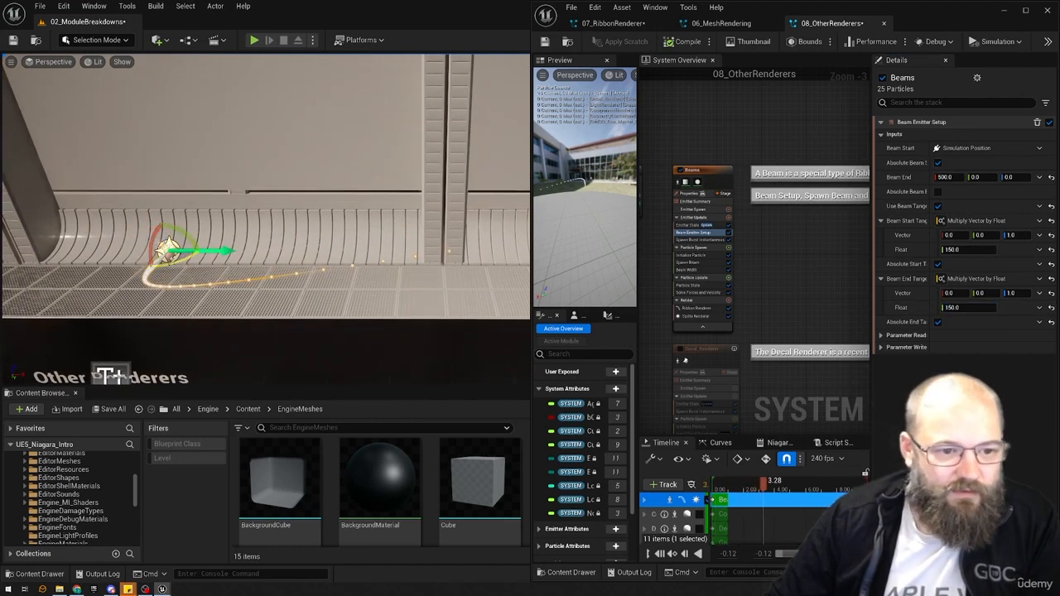
pyautogui.moveTo(192, 239); pyautogui.dragTo(221, 274)
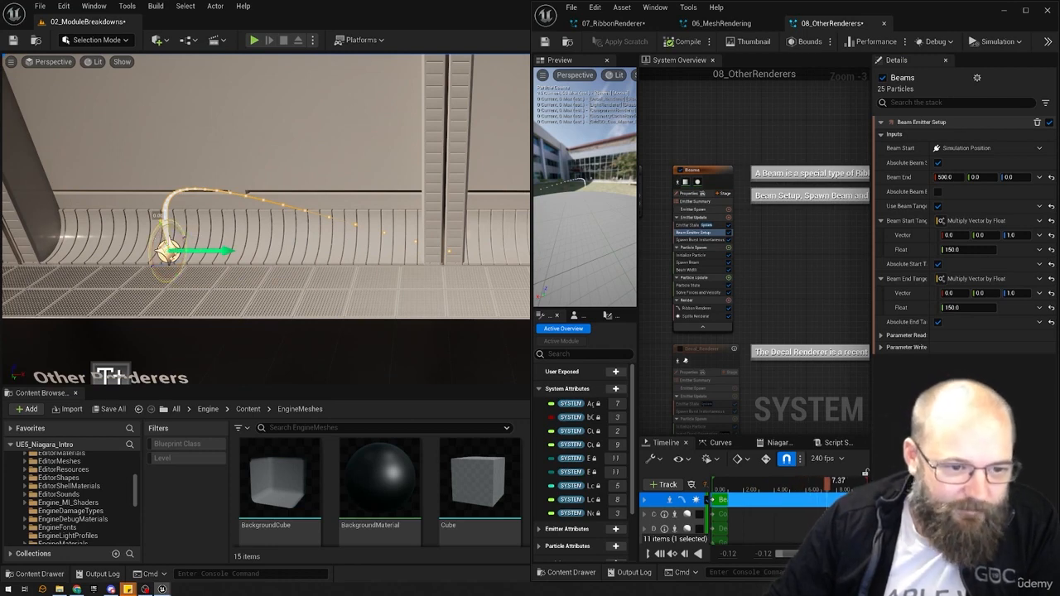
pyautogui.moveTo(170, 231)
pyautogui.mouseDown(button='right')
pyautogui.moveTo(158, 234)
pyautogui.moveTo(170, 231)
pyautogui.mouseUp(button='right')
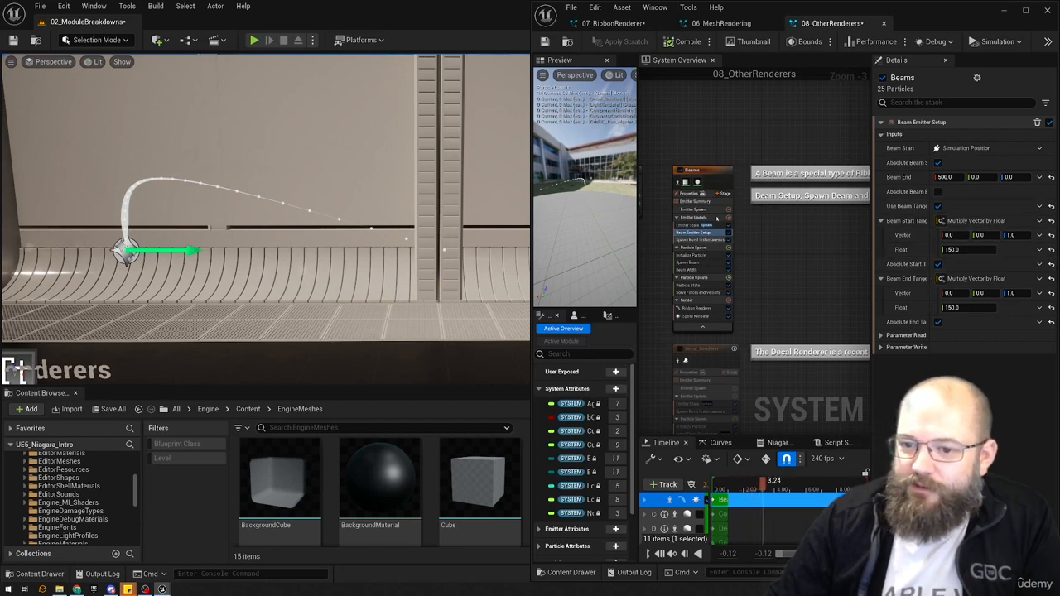
# - Try Spawn Burst Instantaneous counts of 1, 20 and 5, and settle on a Spawn Count of 50
pyautogui.click(702, 240)
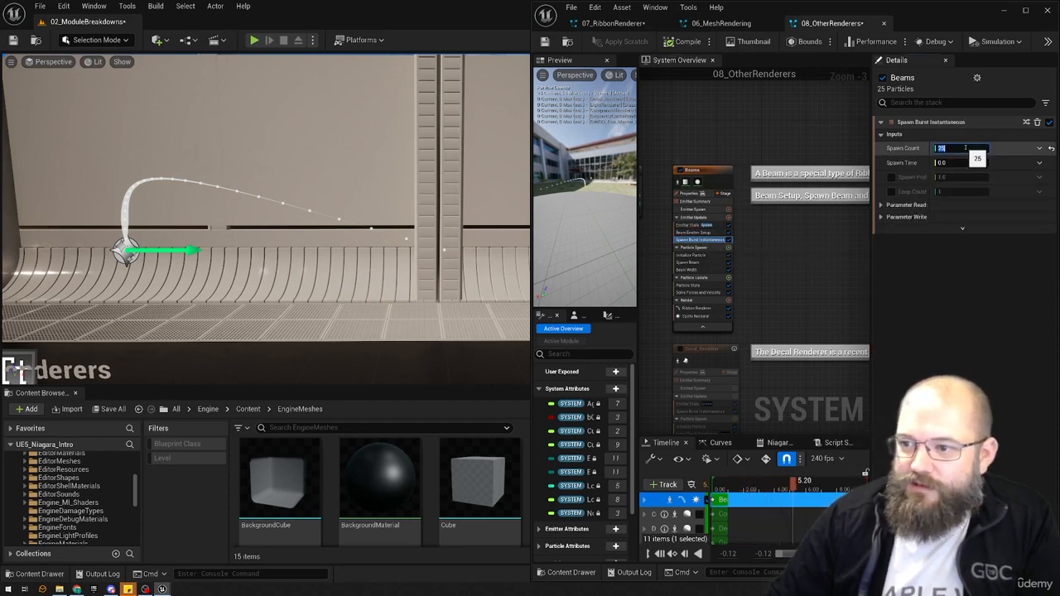
pyautogui.write('1')
pyautogui.press('Return')
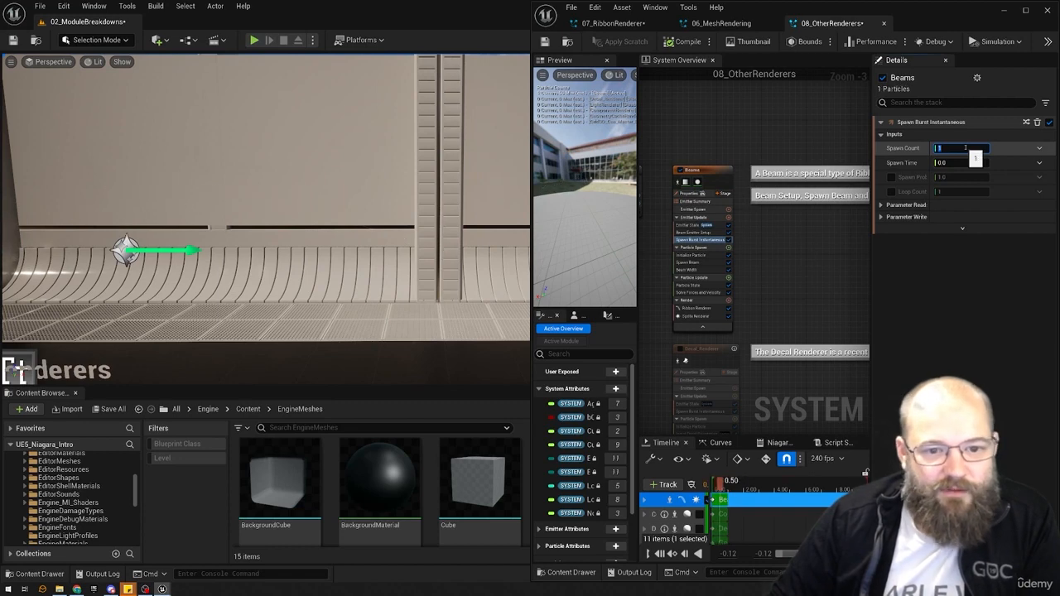
pyautogui.write('0')
pyautogui.press('Return')
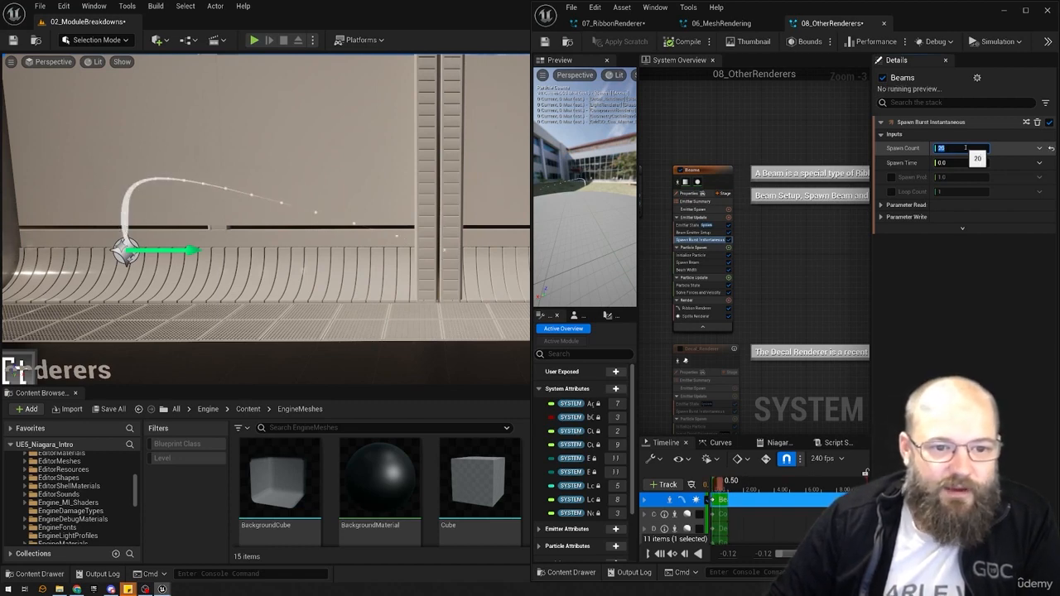
pyautogui.write('15')
pyautogui.press('Return')
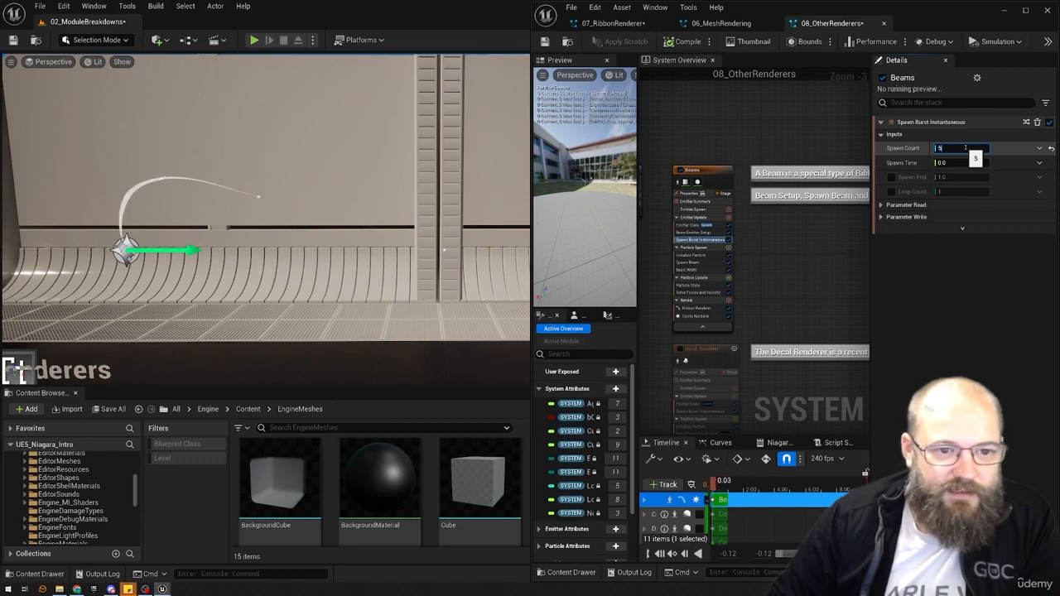
pyautogui.write('50')
pyautogui.press('Return')
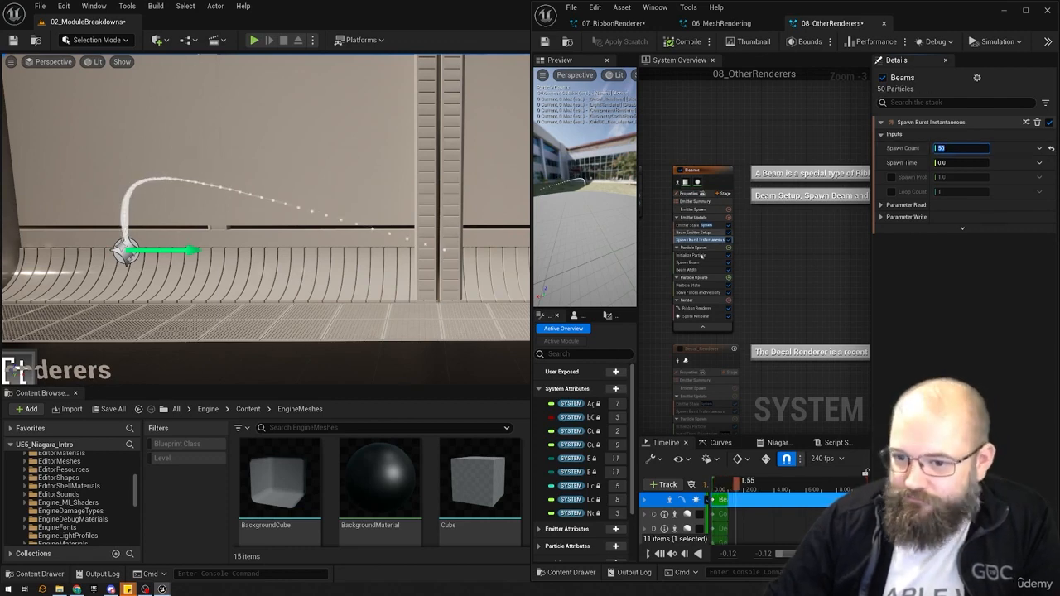
# - Examine Beam Width's curve index, Beam Emitter Setup's parameter writes and the Spawn Burst Instantaneous settings
pyautogui.click(686, 269)
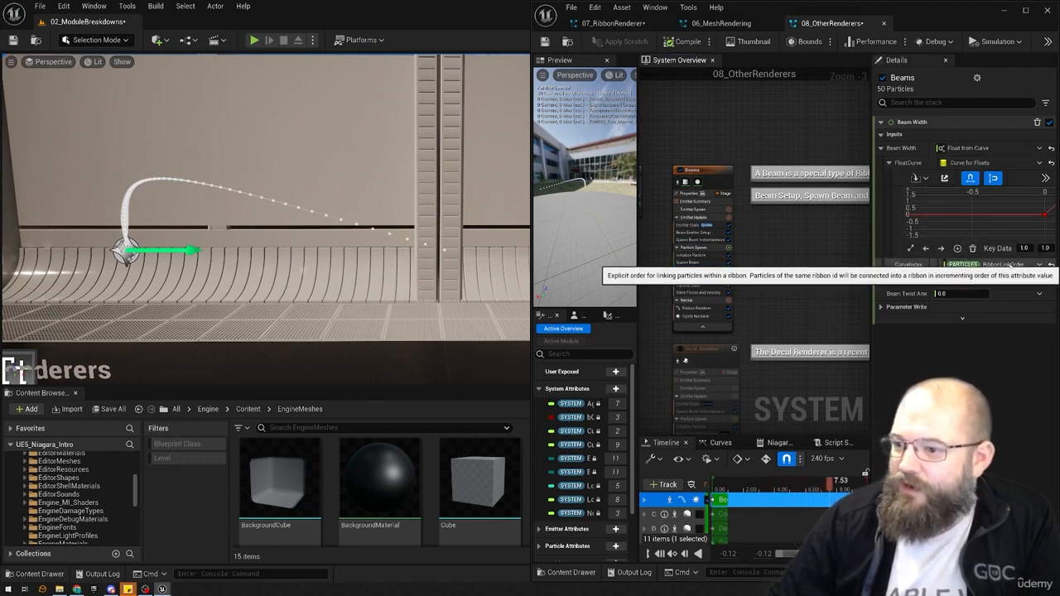
pyautogui.click(702, 232)
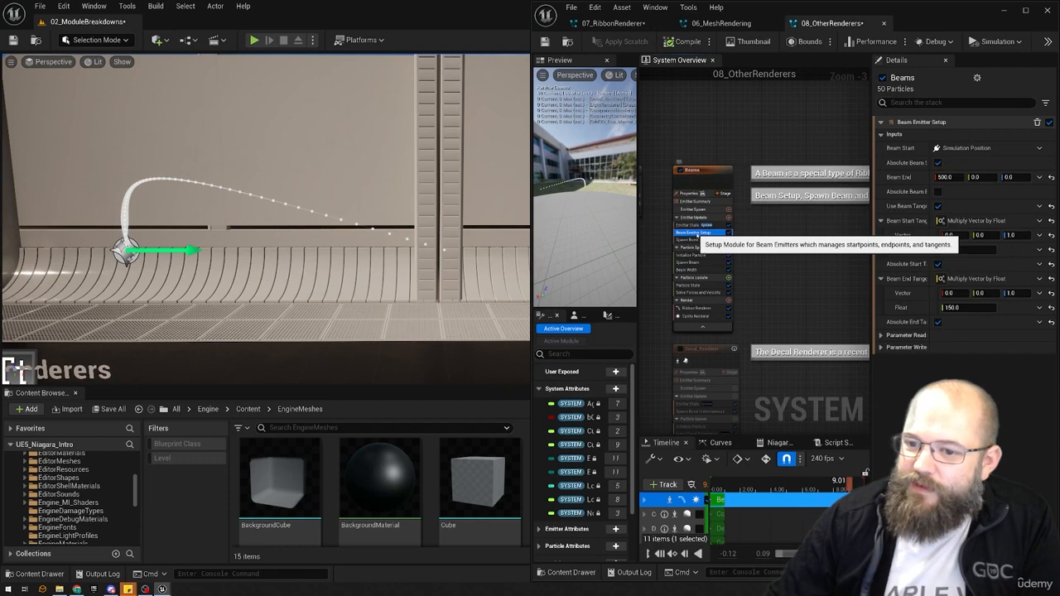
pyautogui.click(963, 346)
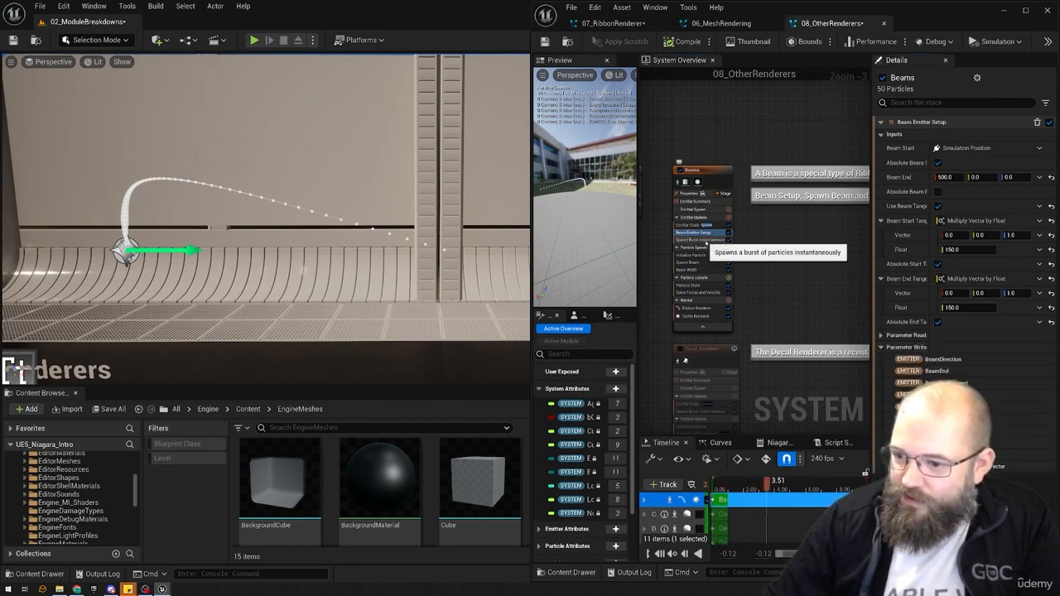
pyautogui.click(702, 239)
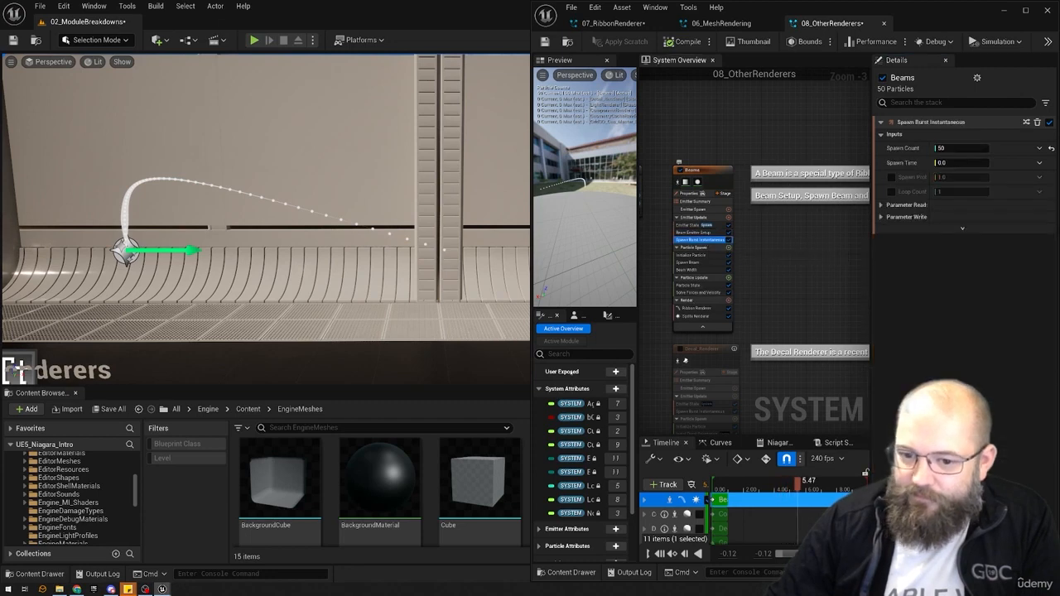
# - Maximize the Niagara editor and highlight RibbonLinkOrder in the Particle Attributes to trace which modules use it
pyautogui.click(1025, 11)
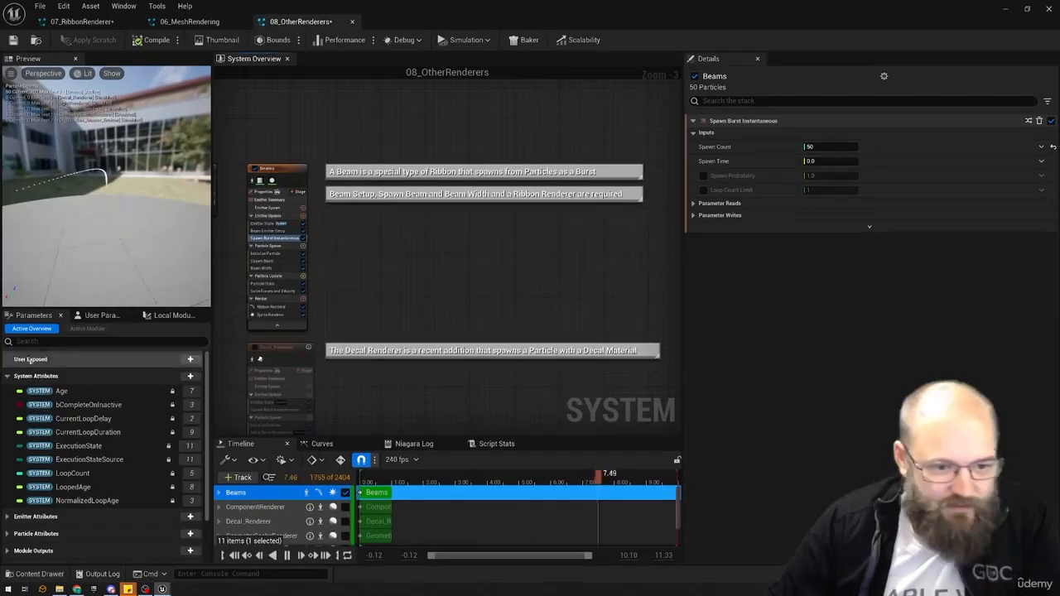
pyautogui.click(8, 376)
pyautogui.click(24, 412)
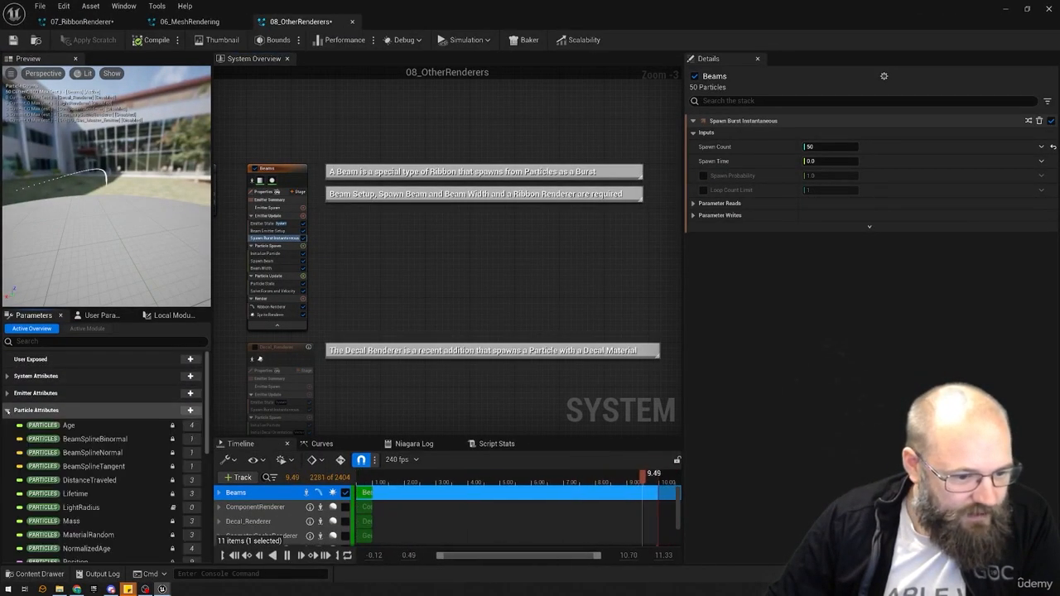
pyautogui.scroll(-3, 103, 483)
pyautogui.scroll(-2, 103, 482)
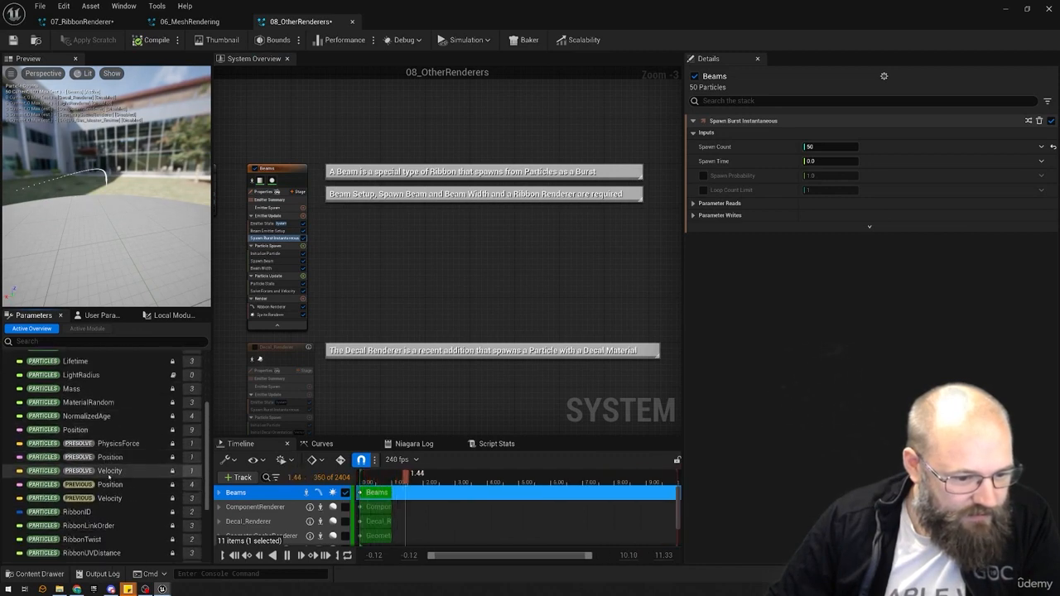
pyautogui.click(98, 510)
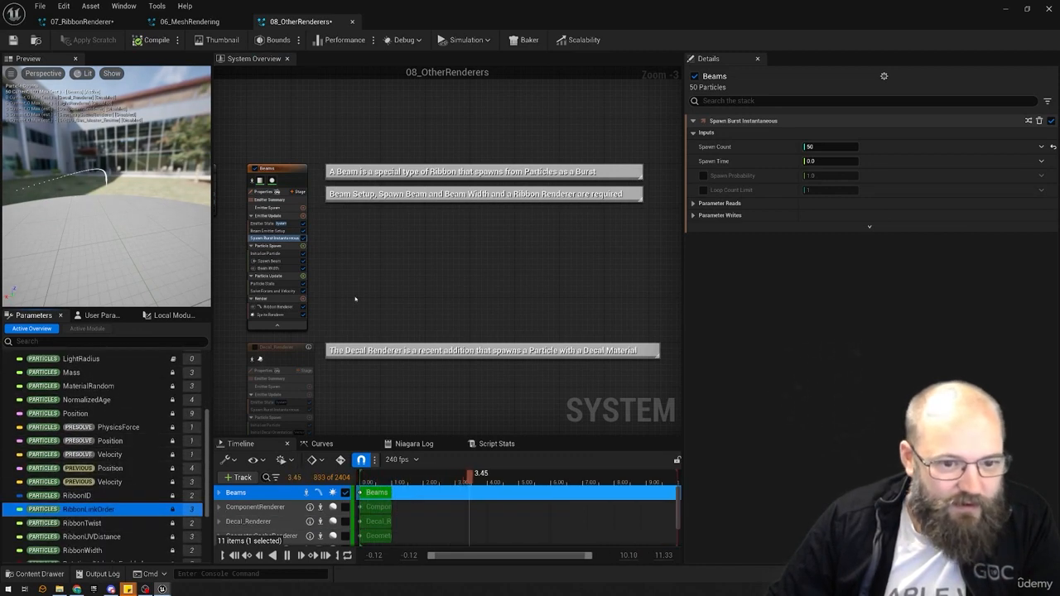
# - Inspect the Spawn Beam module in the Beams emitter and check whether it has any inputs
pyautogui.scroll(4, 355, 299)
pyautogui.click(329, 271)
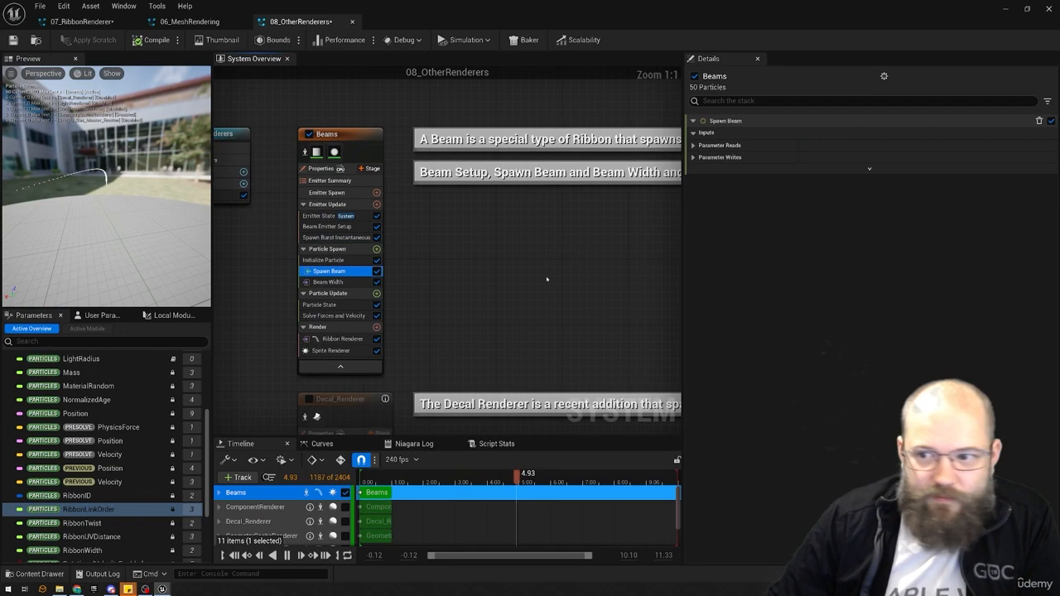
pyautogui.click(694, 133)
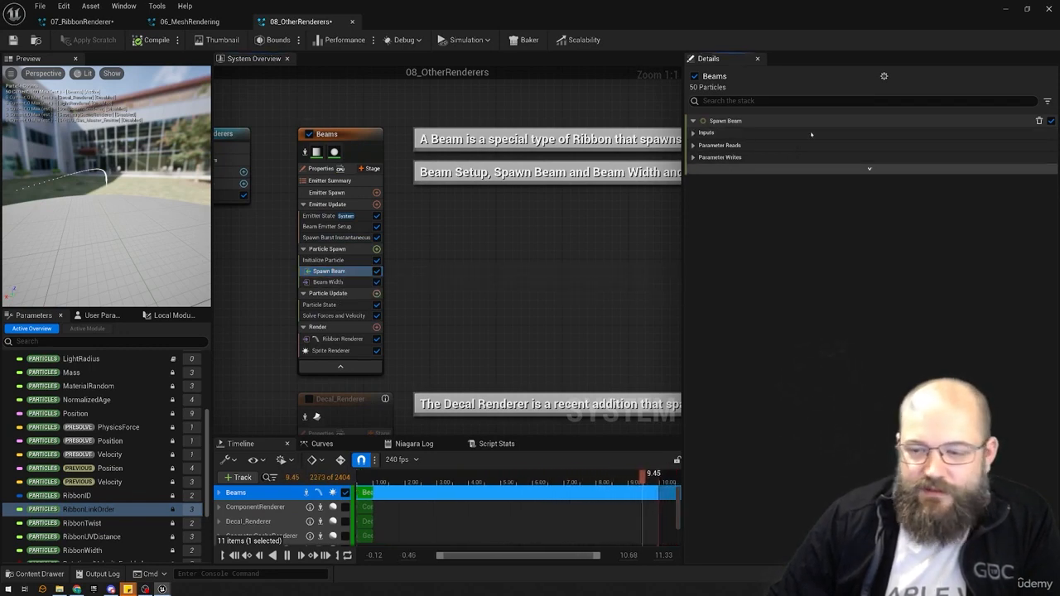
# - Try several curve templates on the Beam Width module's float curve, ending with a linear ramp down
pyautogui.click(325, 282)
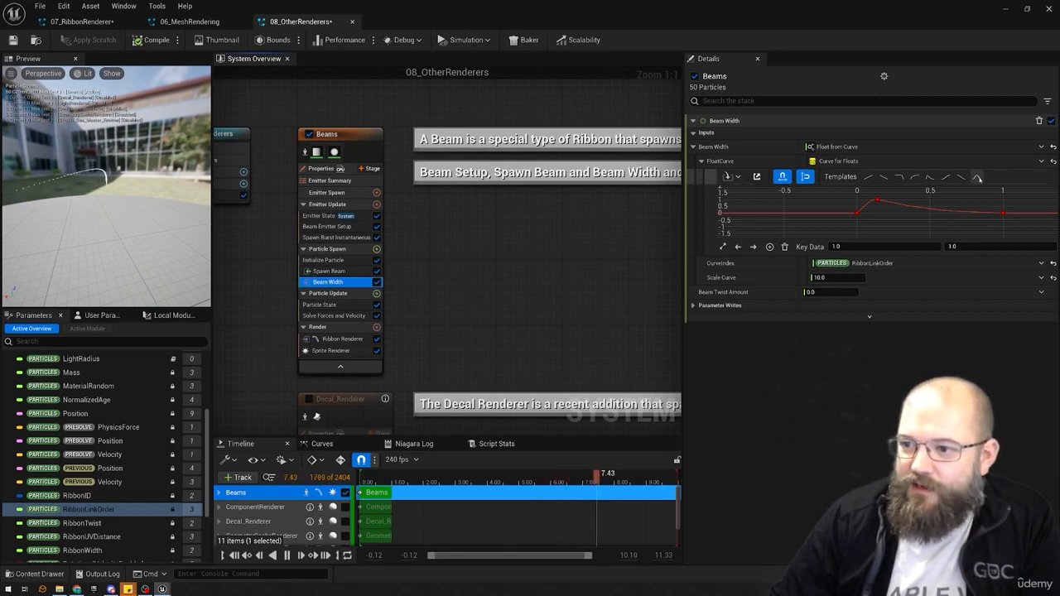
pyautogui.click(977, 177)
pyautogui.click(868, 177)
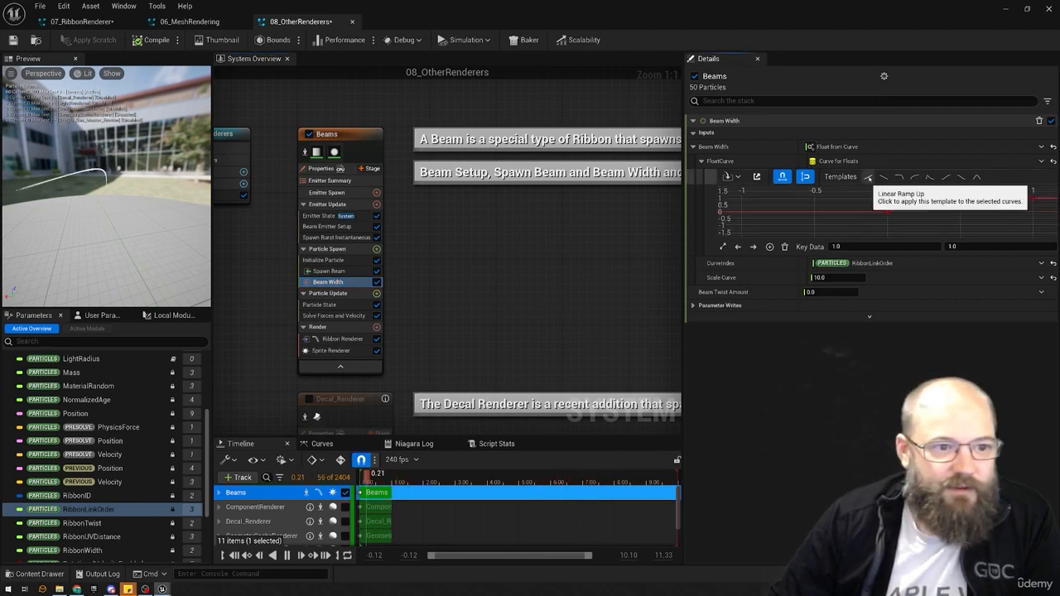
pyautogui.click(881, 177)
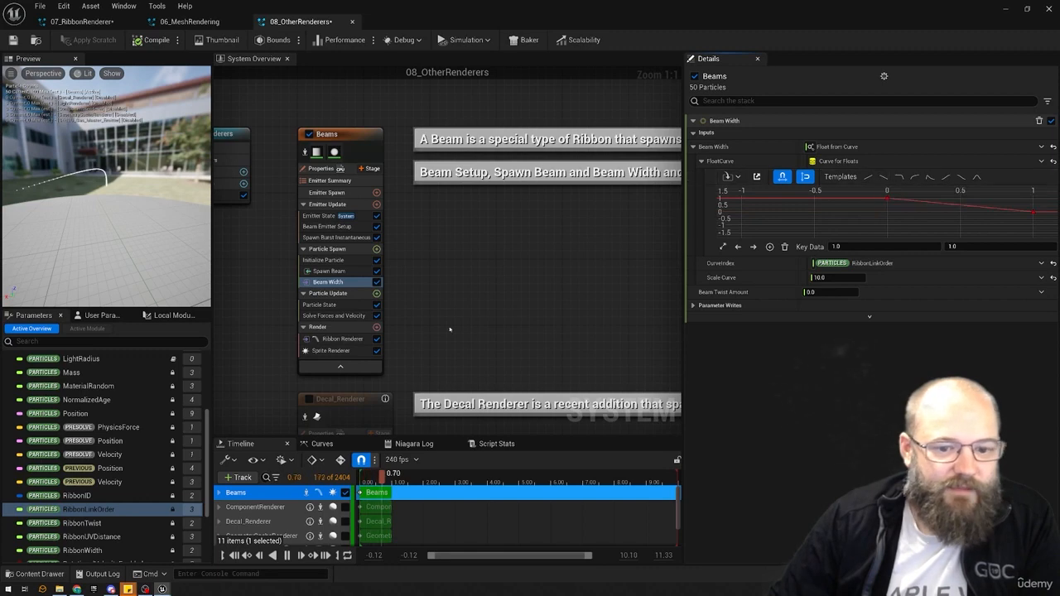
# - Disable the Beams emitter's Sprite Renderer and view the ribbon alone in the preview
pyautogui.click(376, 351)
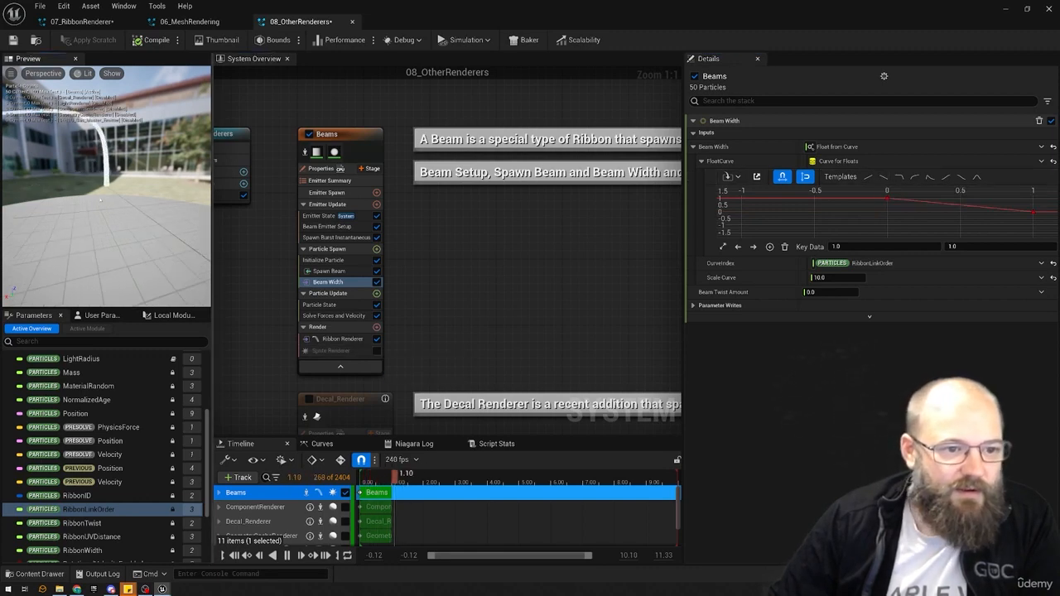
pyautogui.moveTo(96, 203); pyautogui.dragTo(62, 203)
pyautogui.scroll(-4, 96, 203)
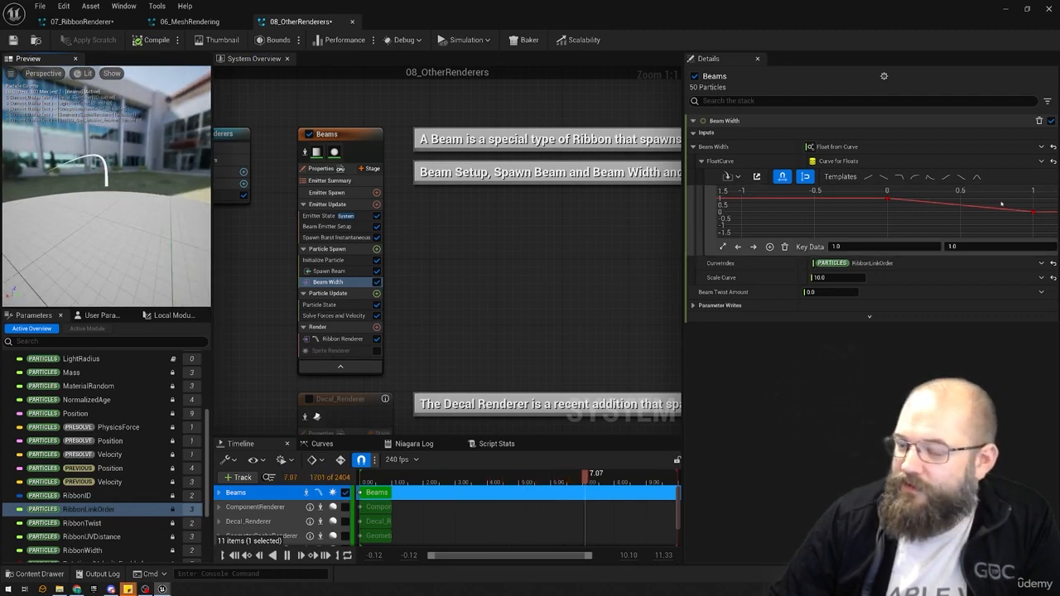
# - Compare ramp templates for the Beam Width curve, apply the Pulse Out template, and set Scale Curve to 50.0
pyautogui.click(867, 177)
pyautogui.click(883, 177)
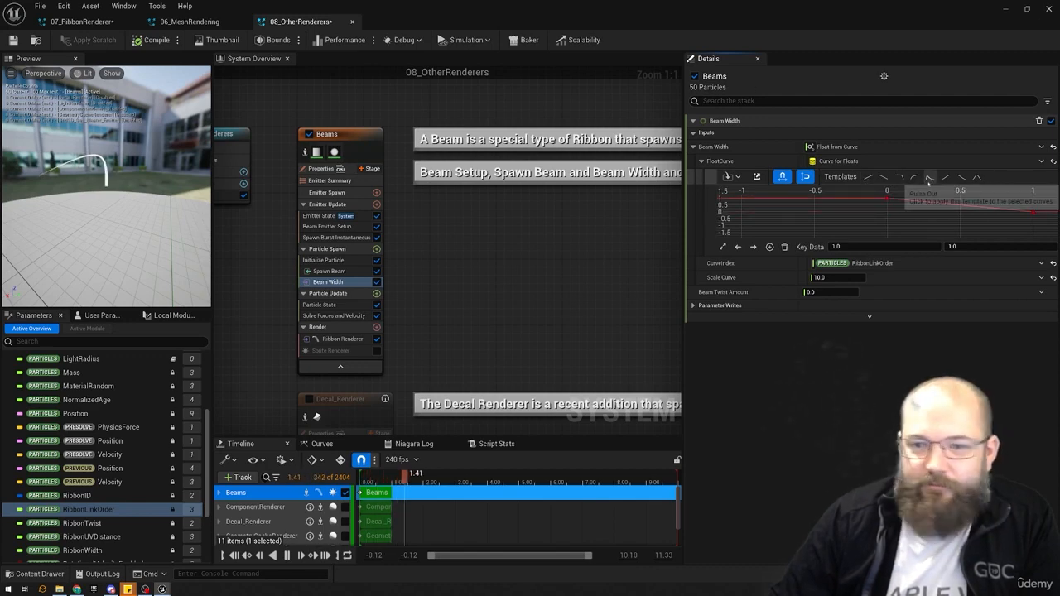
pyautogui.click(914, 177)
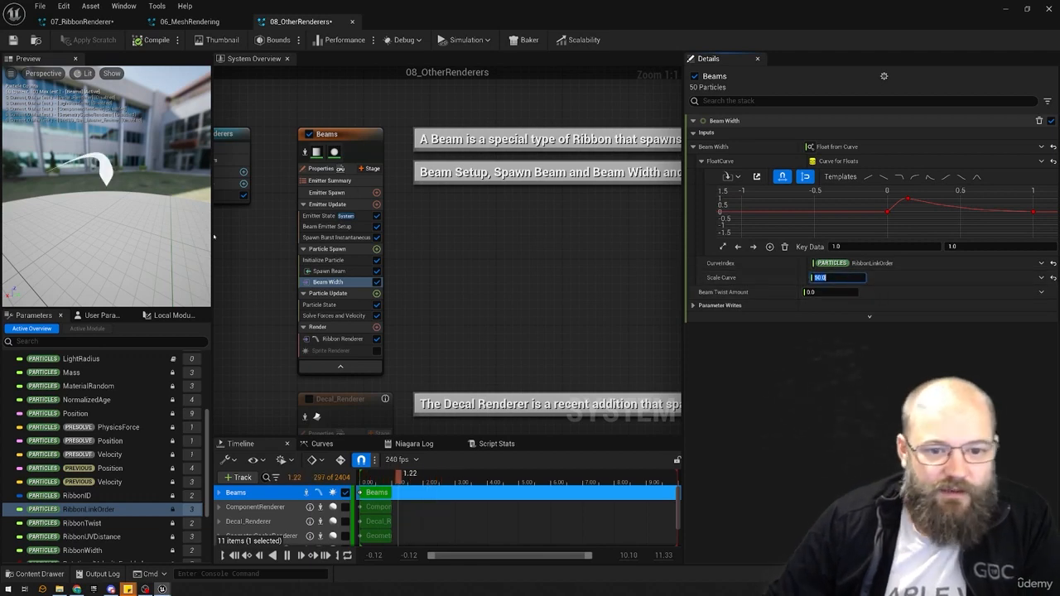
pyautogui.click(331, 271)
pyautogui.click(344, 282)
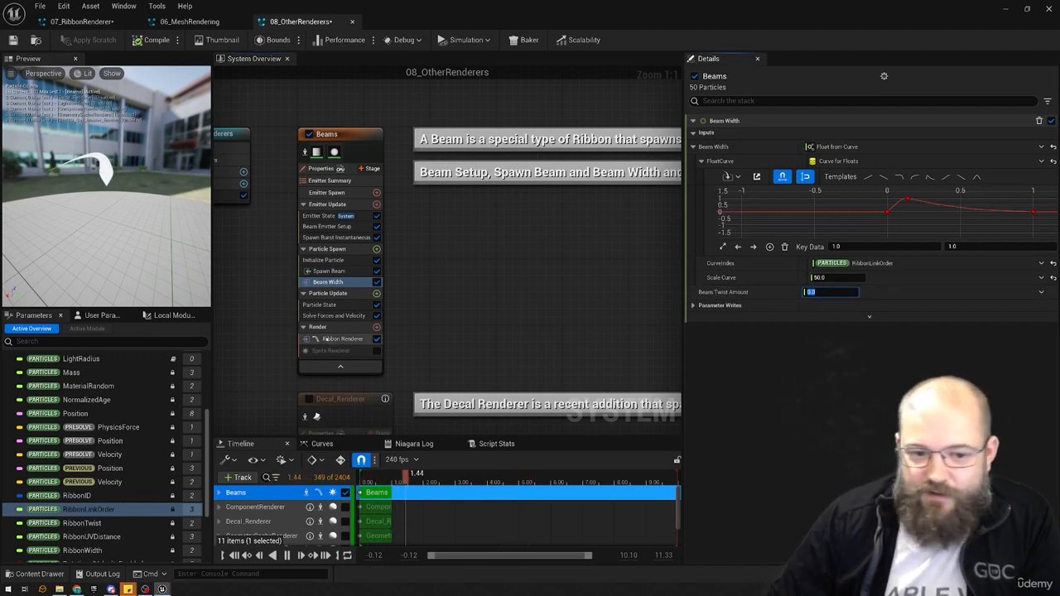
# - Try the Tube shape on the Beams emitter's Ribbon Renderer, and set Shape to Multi Plane with Facing Mode Custom
pyautogui.click(342, 339)
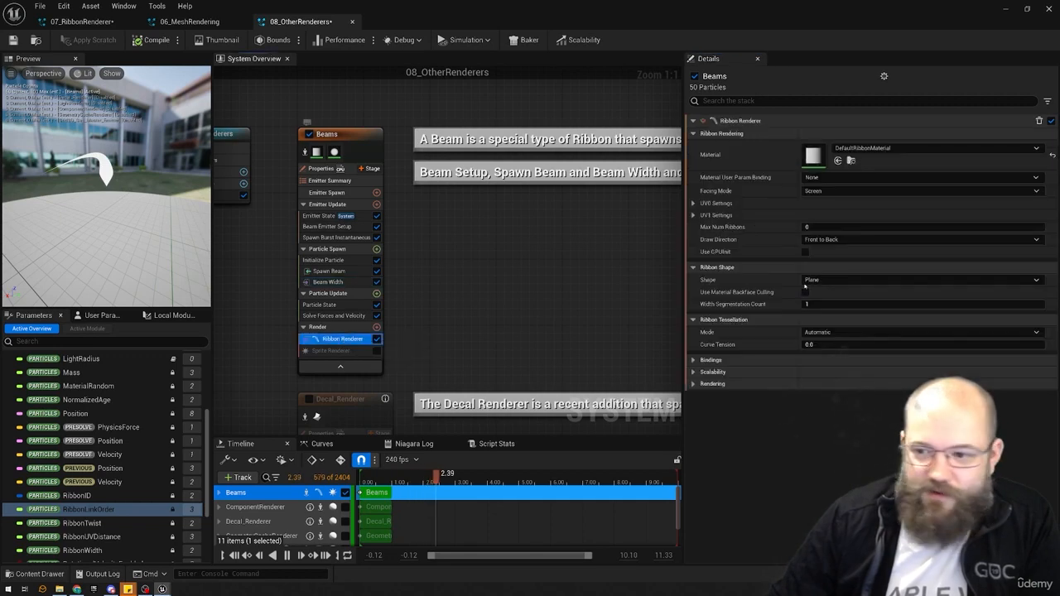
pyautogui.click(824, 280)
pyautogui.click(831, 309)
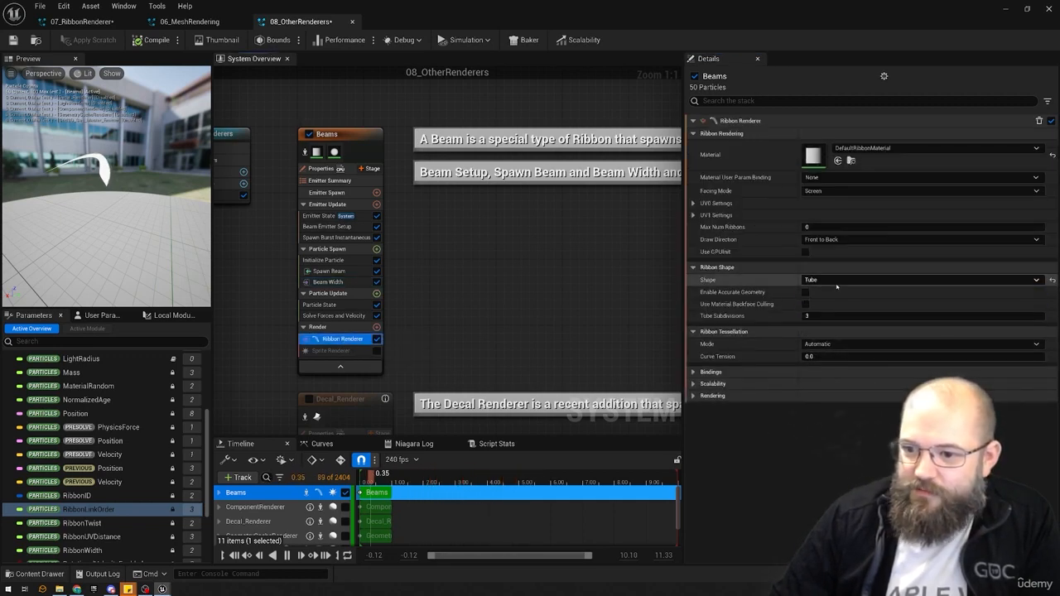
pyautogui.click(831, 280)
pyautogui.click(830, 306)
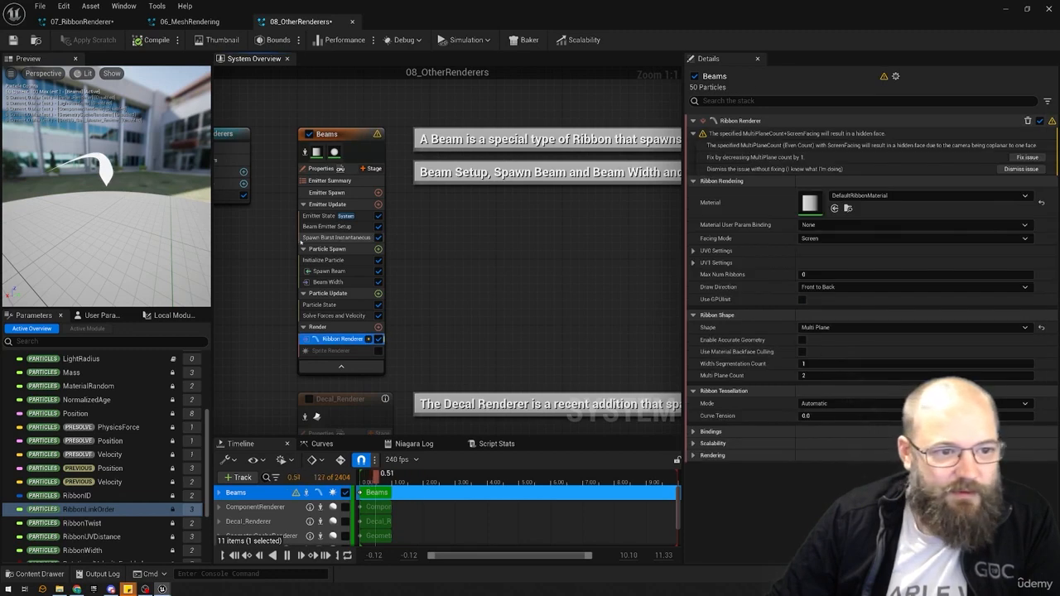
pyautogui.click(831, 238)
pyautogui.click(830, 257)
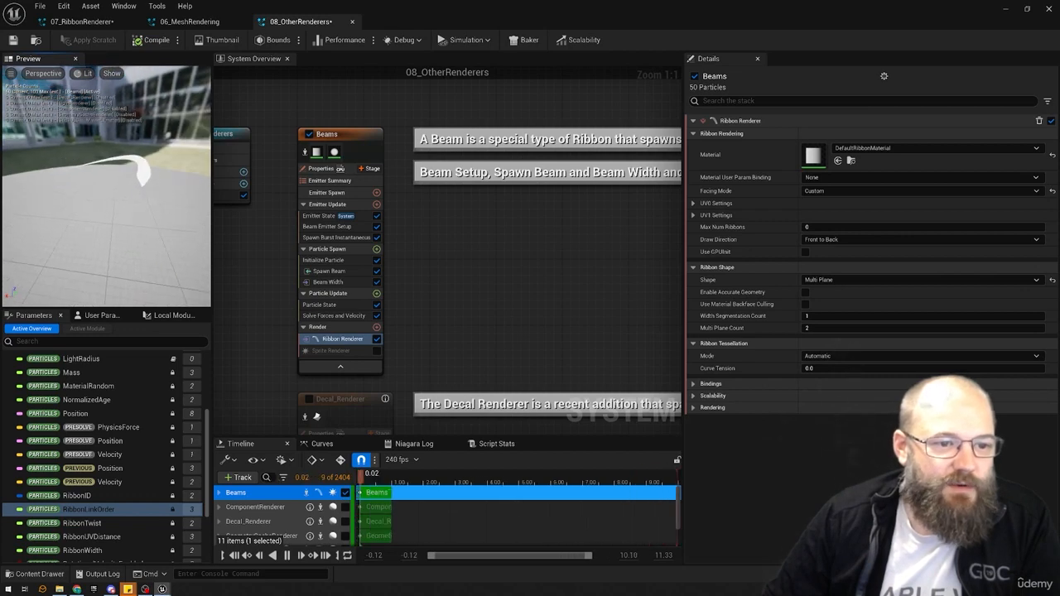
pyautogui.moveTo(32, 173); pyautogui.dragTo(32, 173)
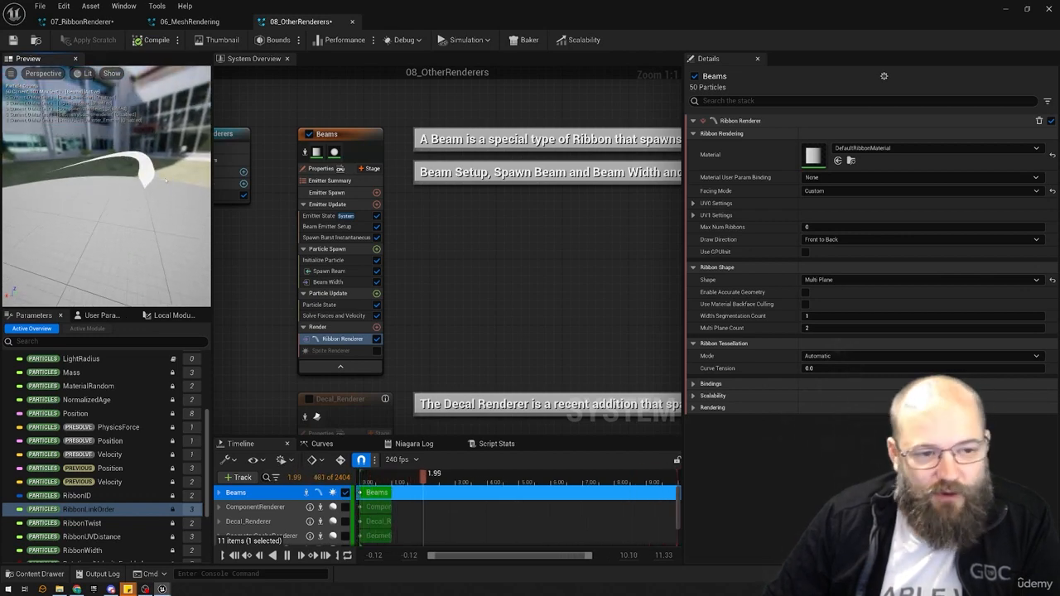
# - In Beam Emitter Setup, make Beam End a Lerp Vector with A's X at 500.0 and B's X at -500.0
pyautogui.click(329, 227)
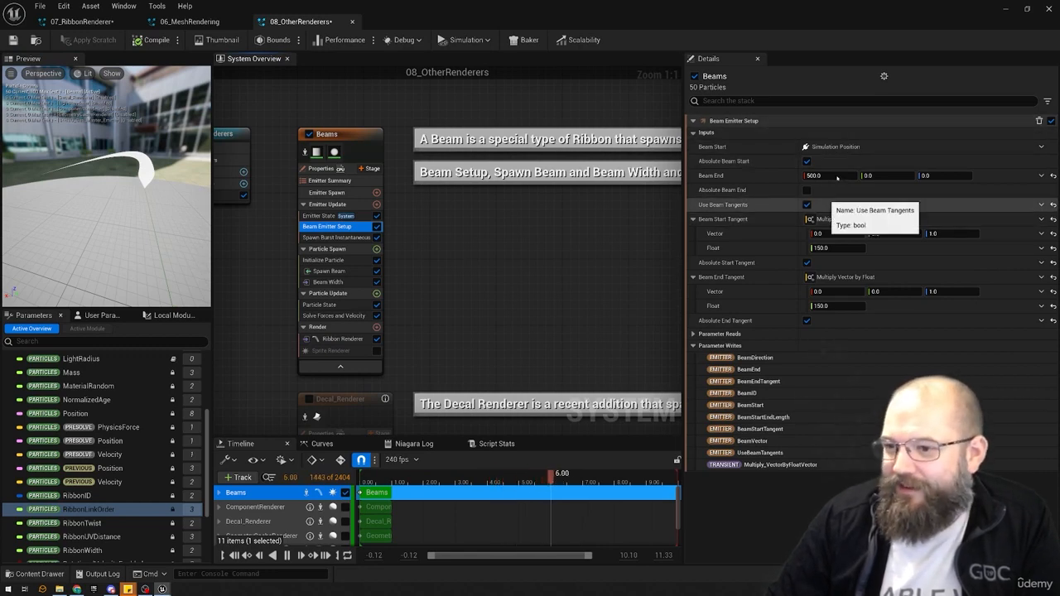
pyautogui.click(1040, 175)
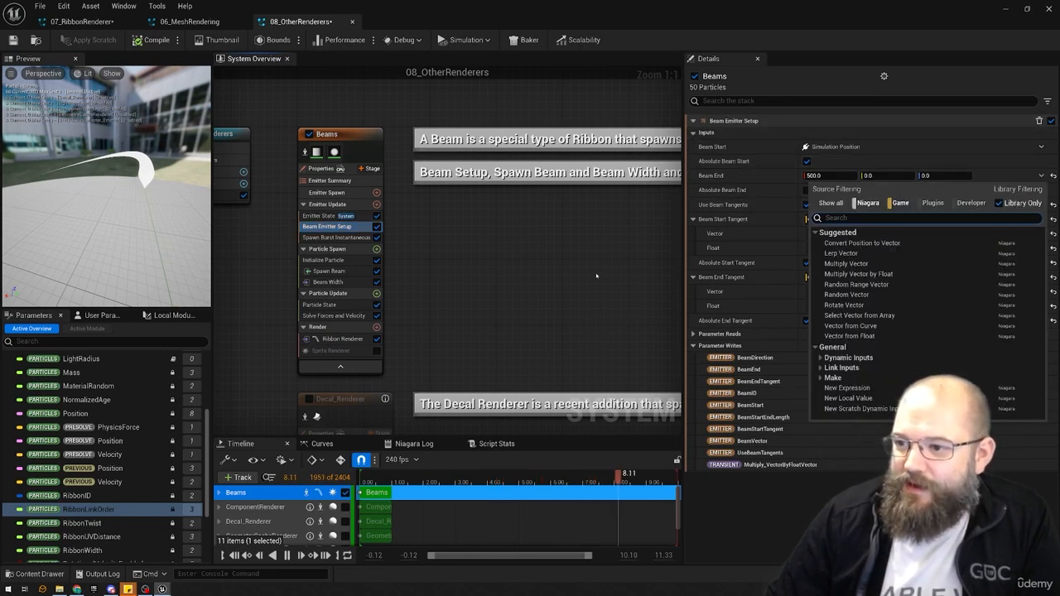
pyautogui.write('lerp')
pyautogui.press('Return')
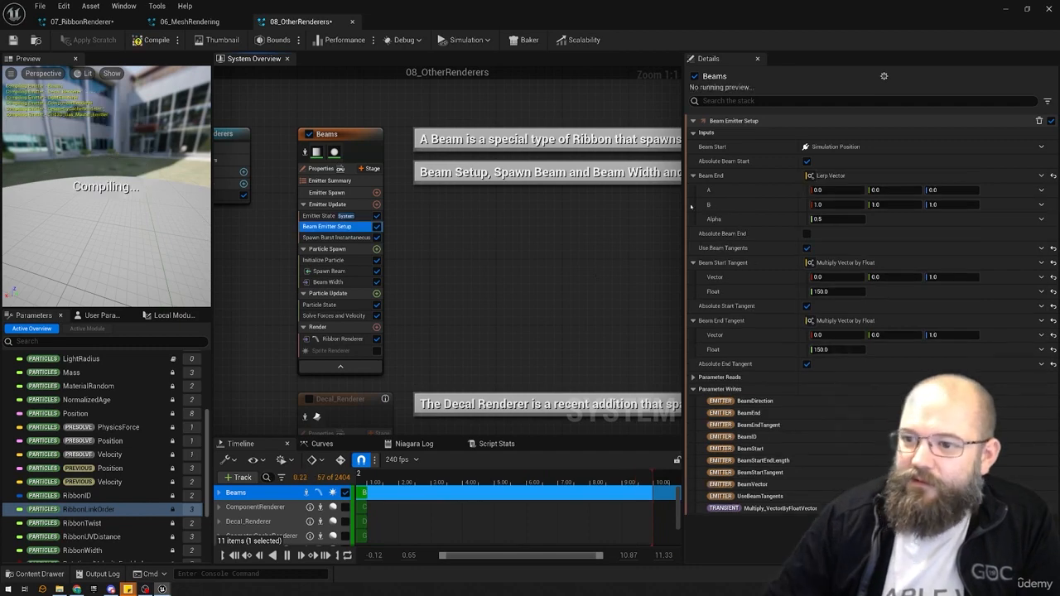
pyautogui.click(842, 192)
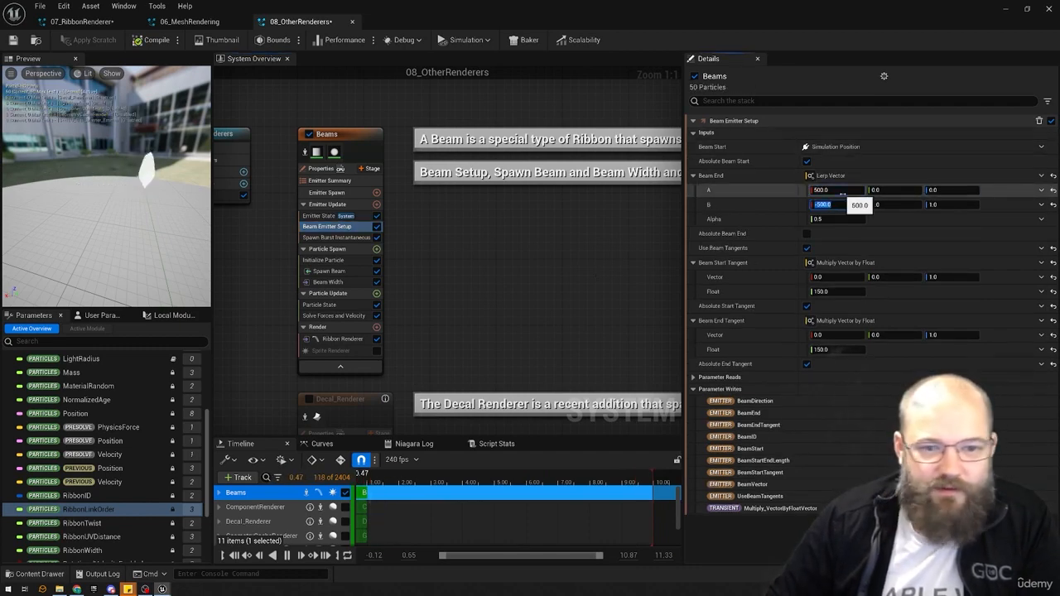
pyautogui.press('Return')
# - Link the Alpha of the Beam End lerp to the emitter's LoopedAge
pyautogui.click(1041, 219)
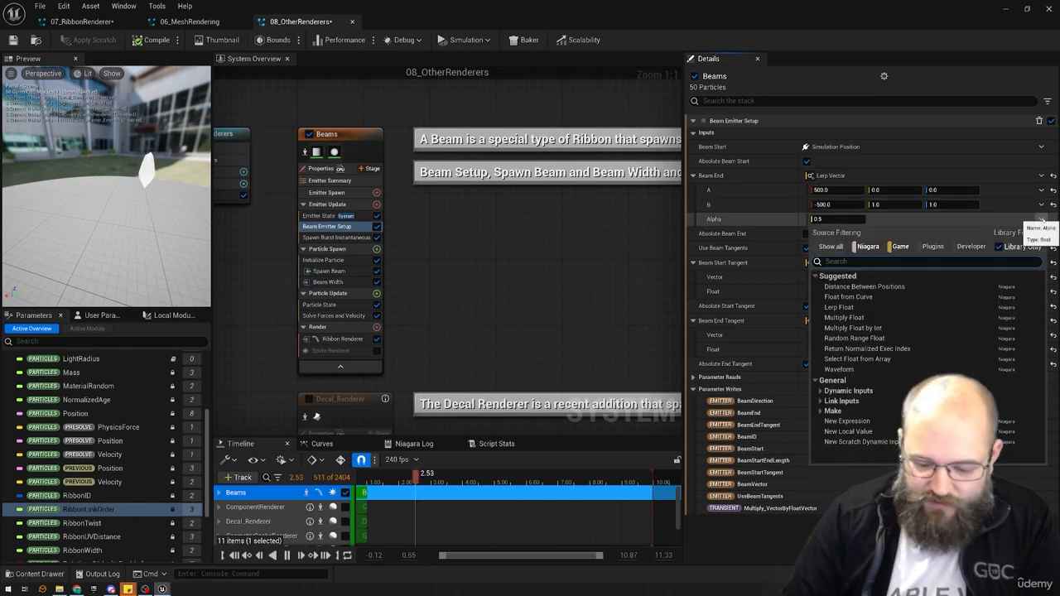
pyautogui.write('age')
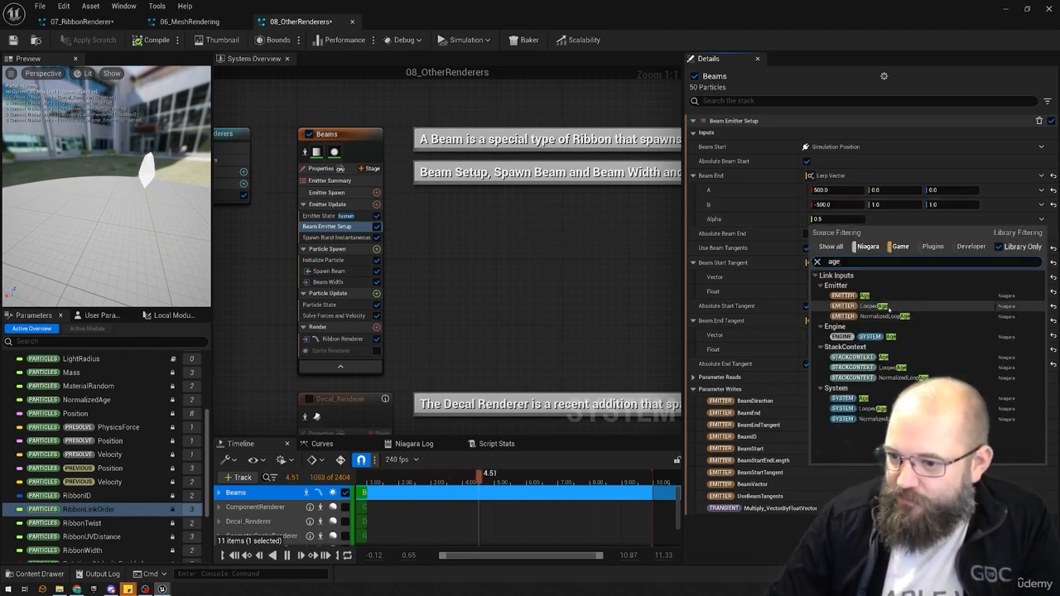
pyautogui.click(897, 307)
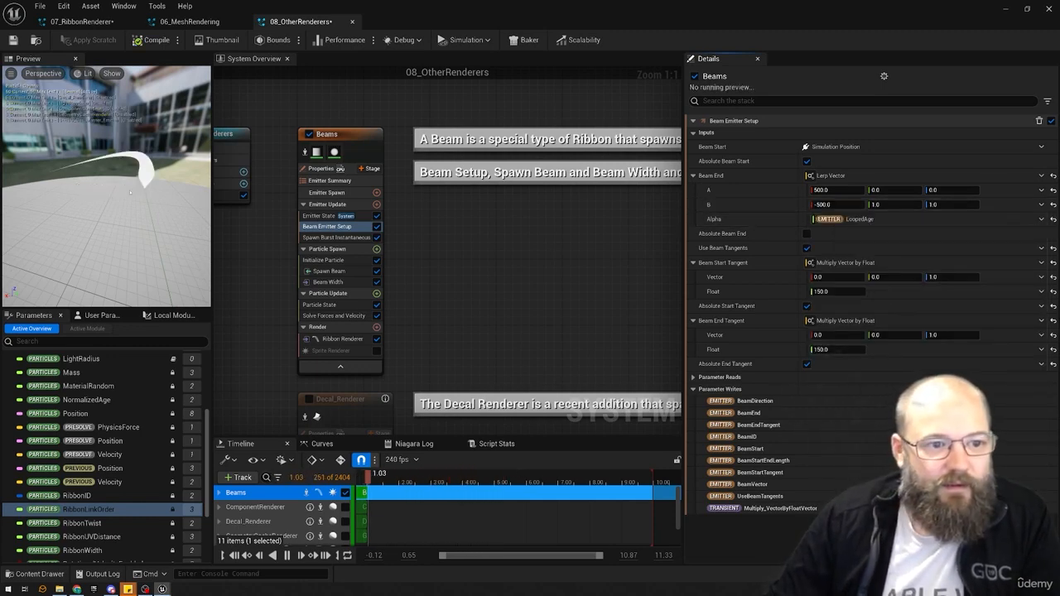
# - Add an Update Beam module to the Particle Update stage of the Beams emitter
pyautogui.click(377, 293)
pyautogui.write('up')
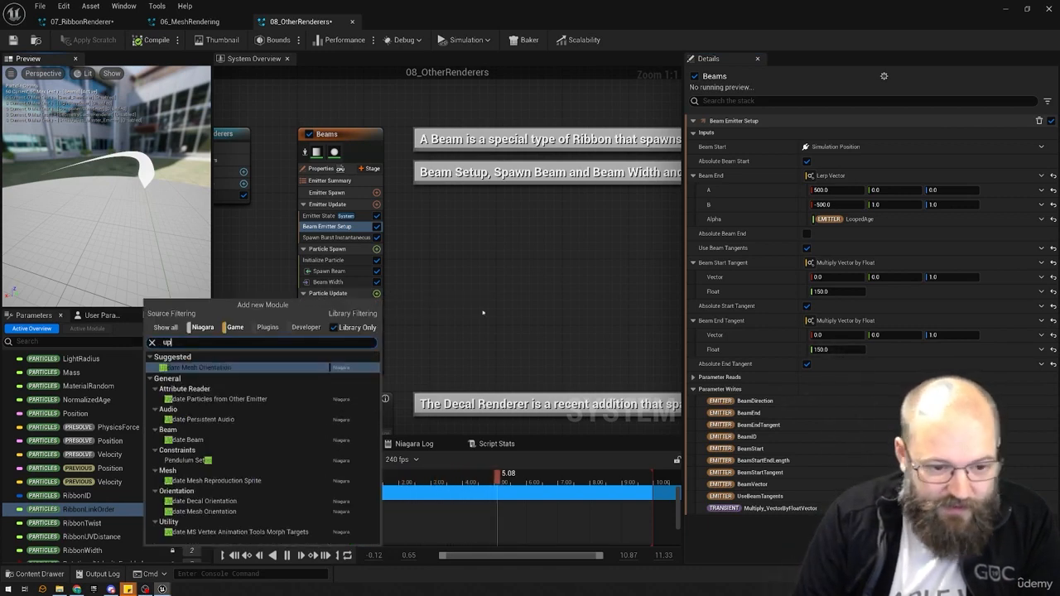
pyautogui.write('date bea')
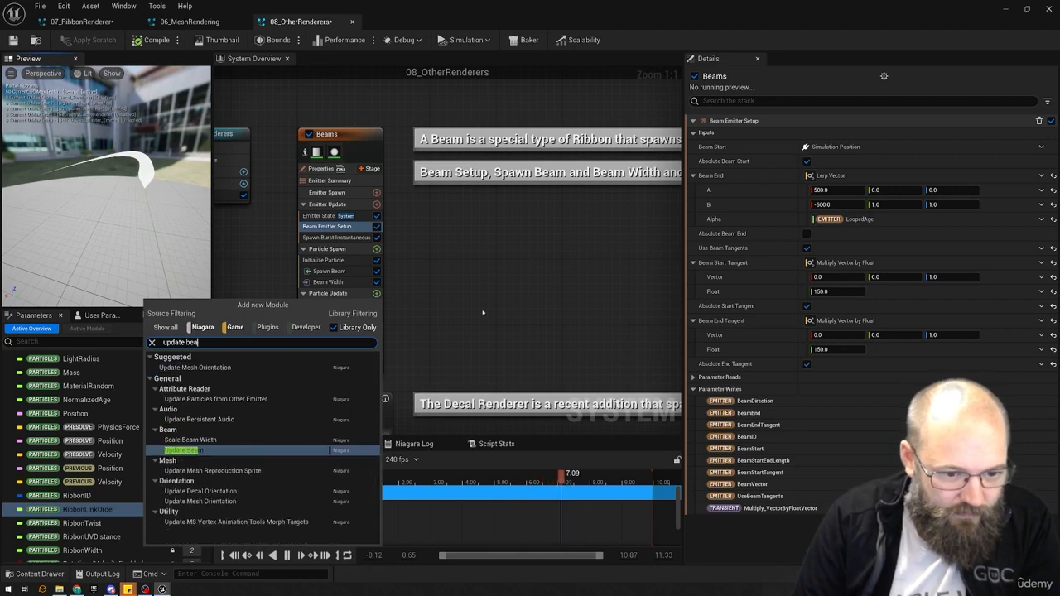
pyautogui.press('Return')
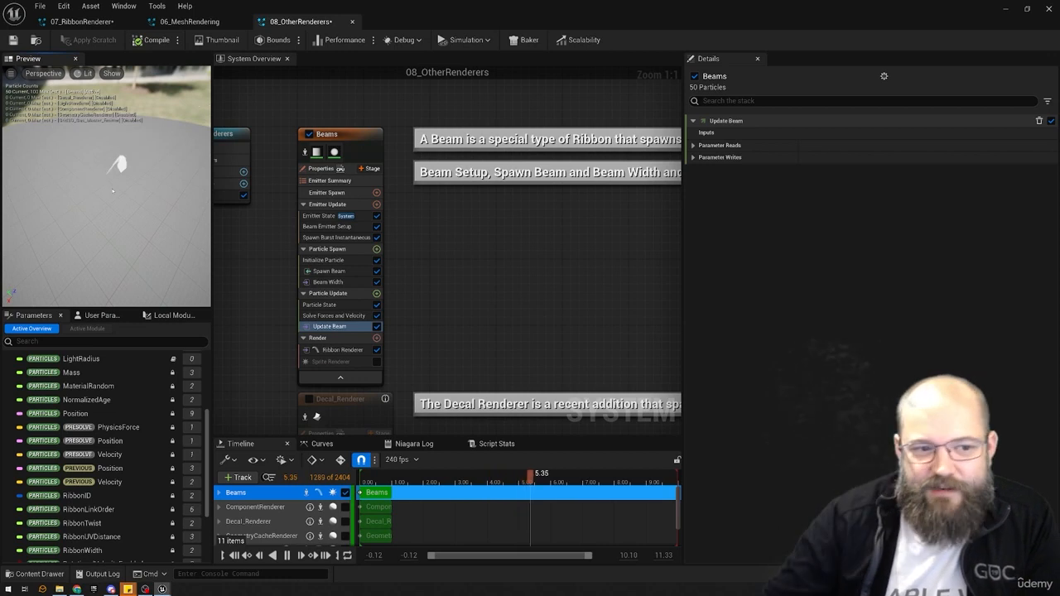
# - Set the Y and Z components of B in the Beam End lerp to 0.0
pyautogui.click(327, 226)
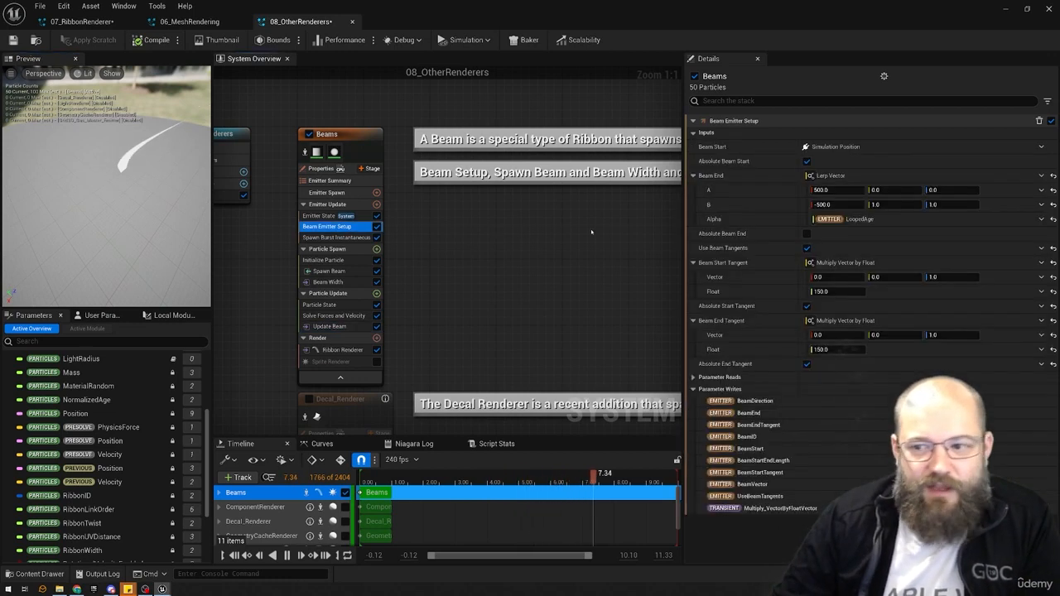
pyautogui.click(917, 204)
pyautogui.write('0')
pyautogui.press('Tab')
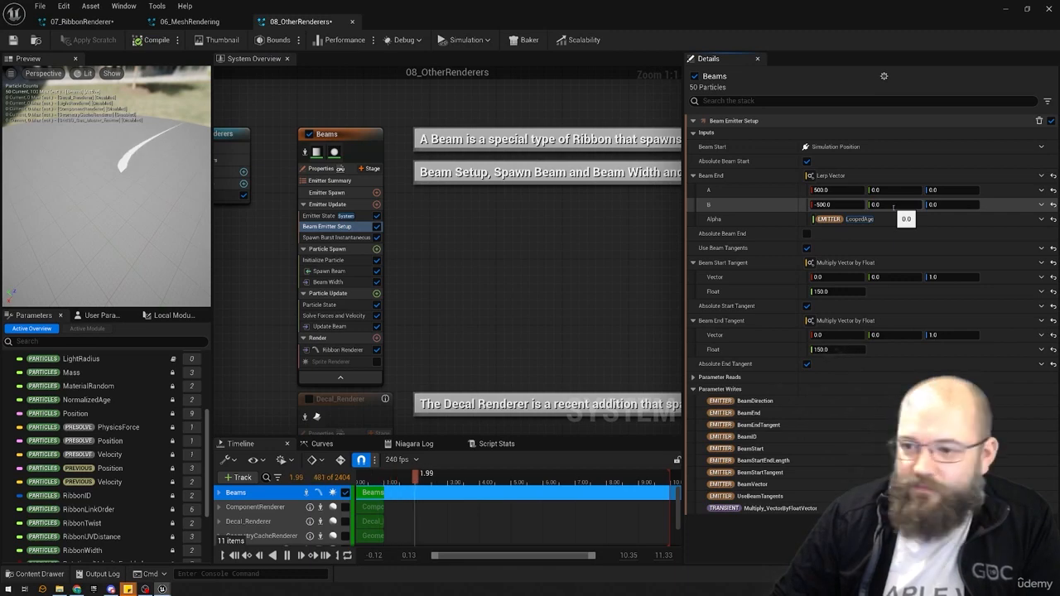
pyautogui.click(445, 288)
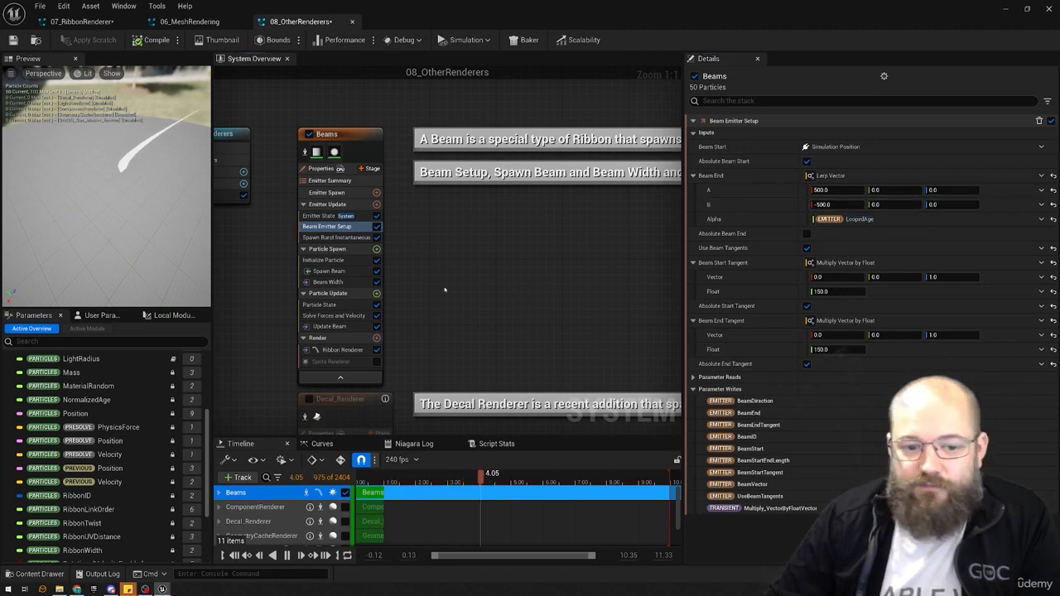
pyautogui.moveTo(496, 285); pyautogui.dragTo(477, 257, button='right')
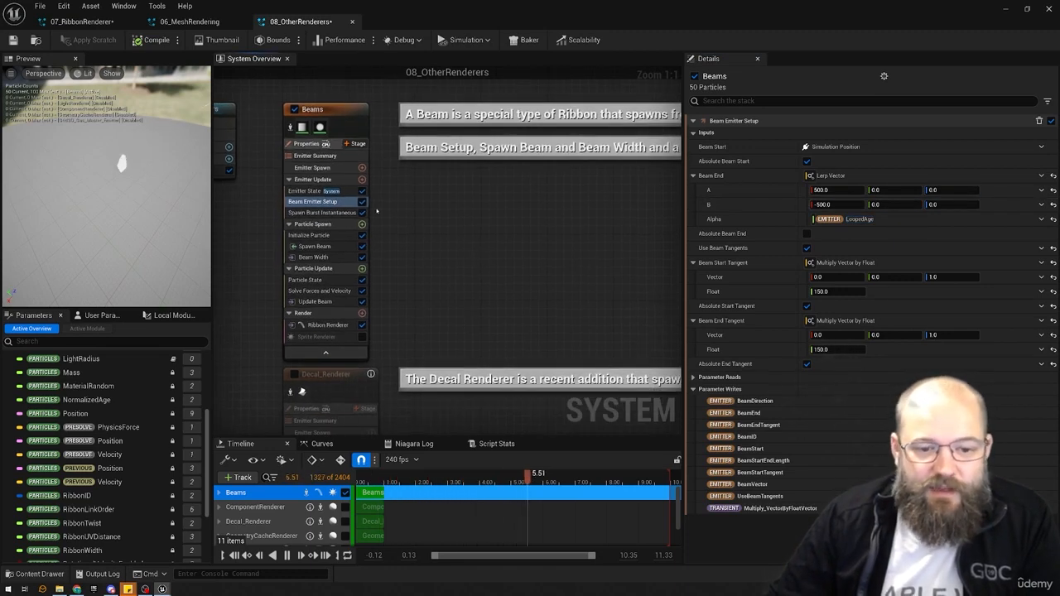
# - Set the Shape of the Beams emitter's Ribbon Renderer to Plane
pyautogui.click(327, 325)
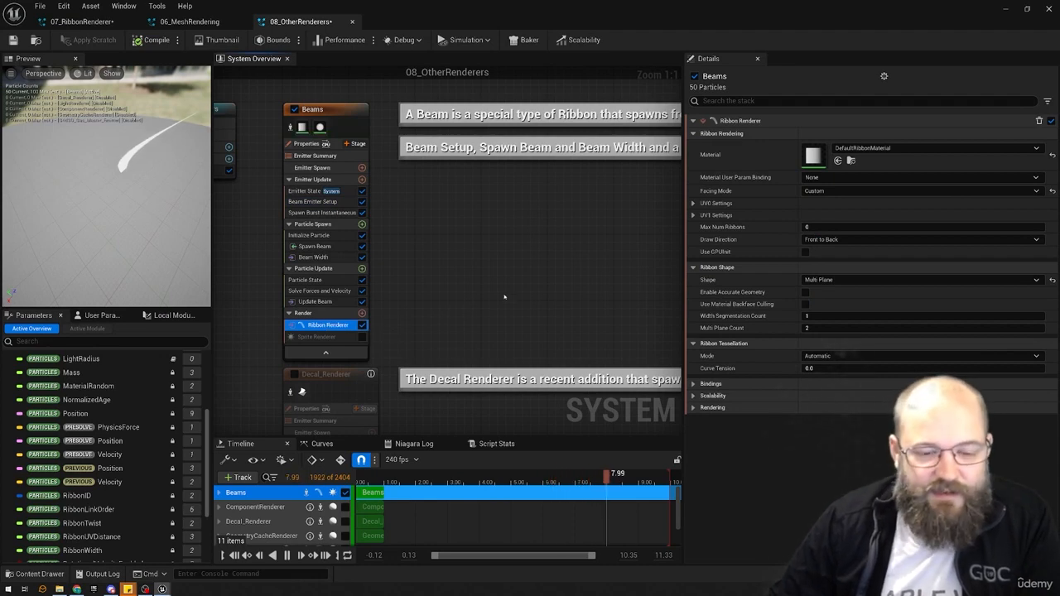
pyautogui.click(919, 279)
pyautogui.click(828, 291)
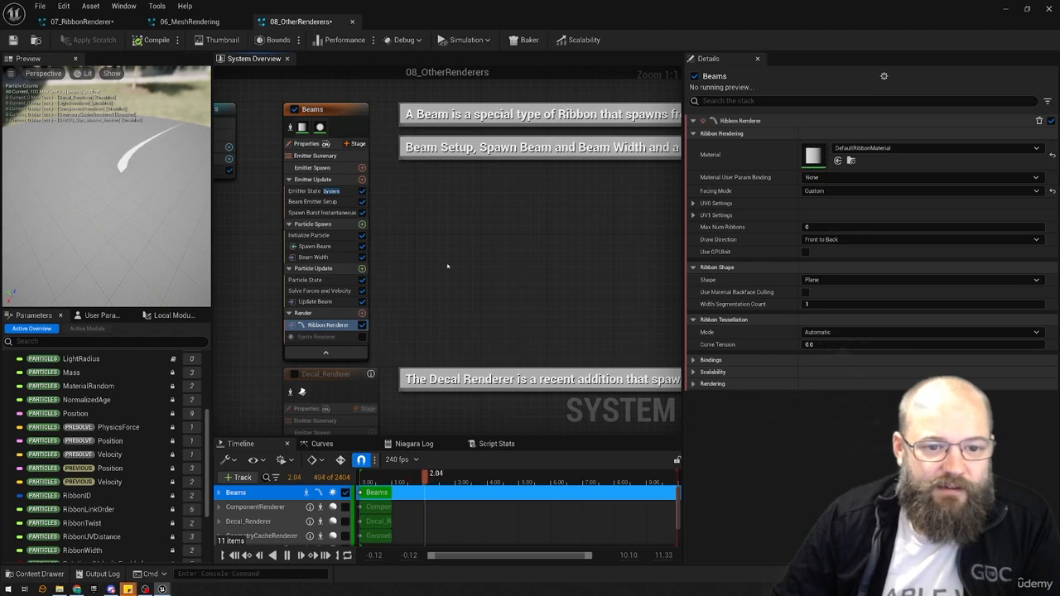
# - Review the Beam Emitter Setup, Spawn Beam, Beam Width and Update Beam modules of the Beams emitter
pyautogui.click(313, 201)
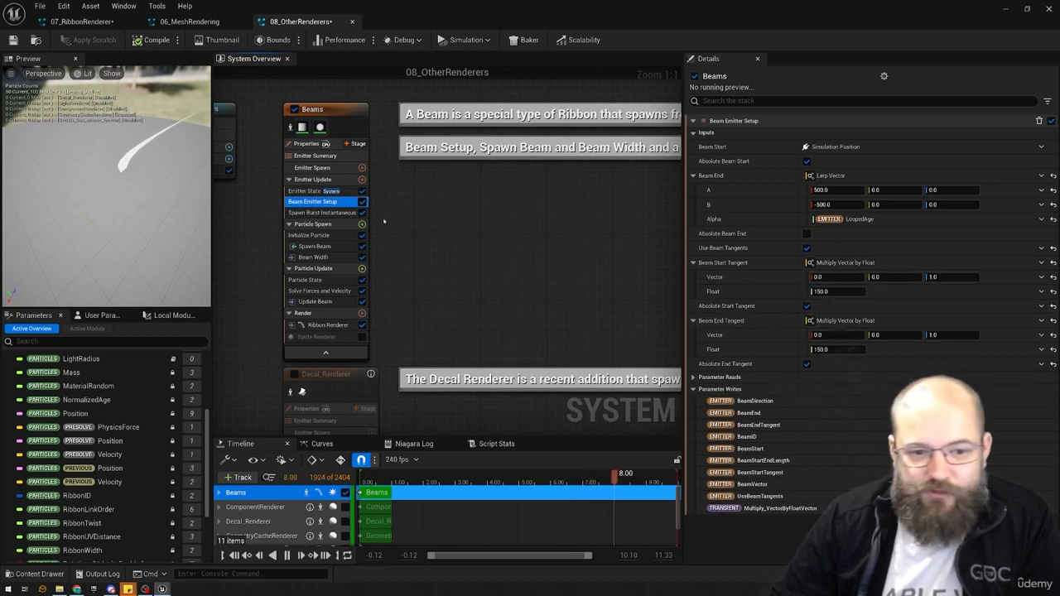
pyautogui.click(321, 246)
pyautogui.click(319, 256)
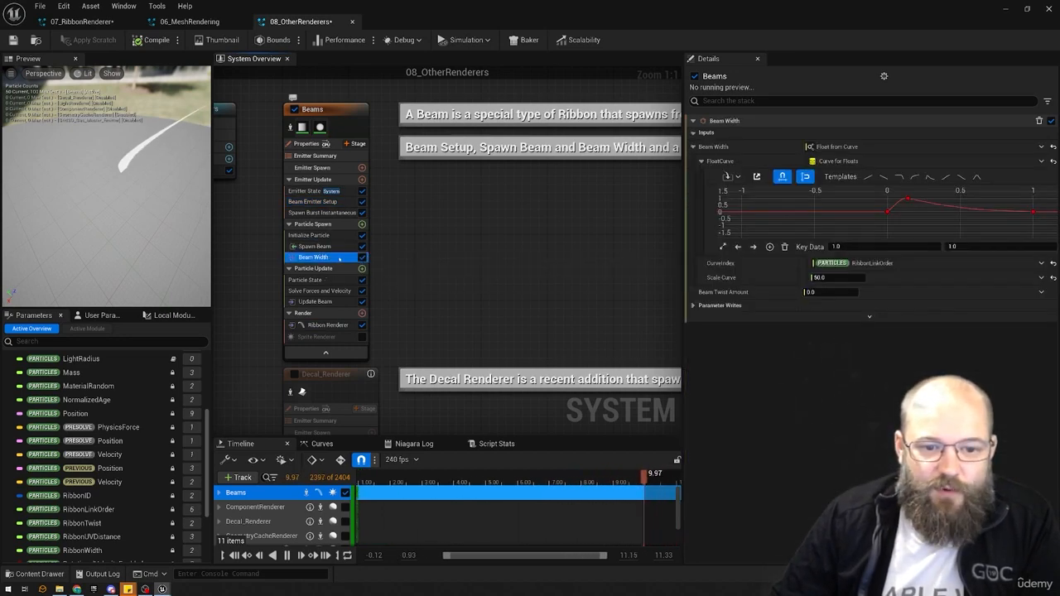
pyautogui.click(319, 302)
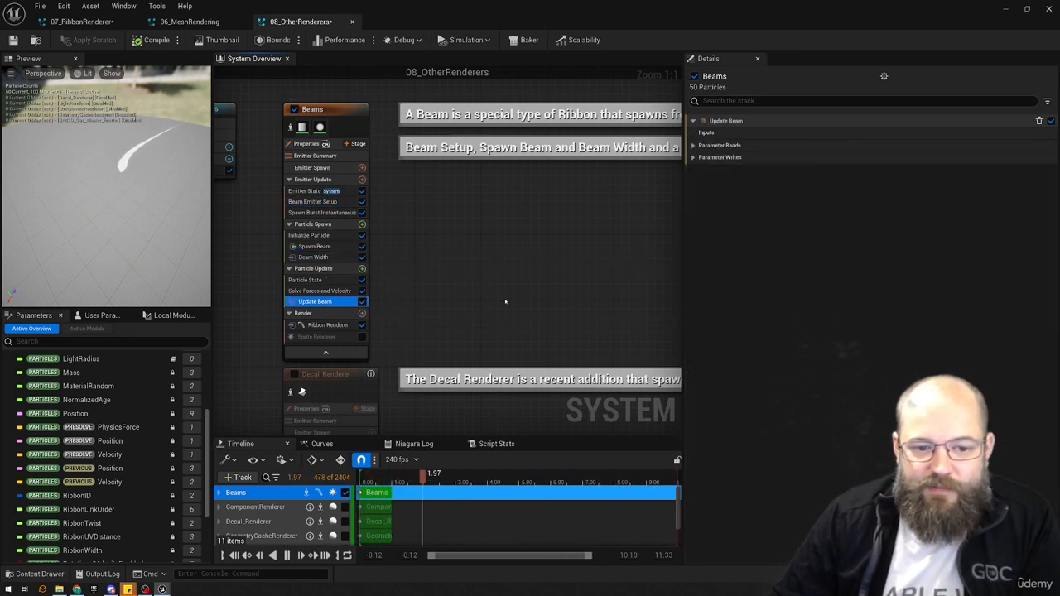
pyautogui.click(319, 256)
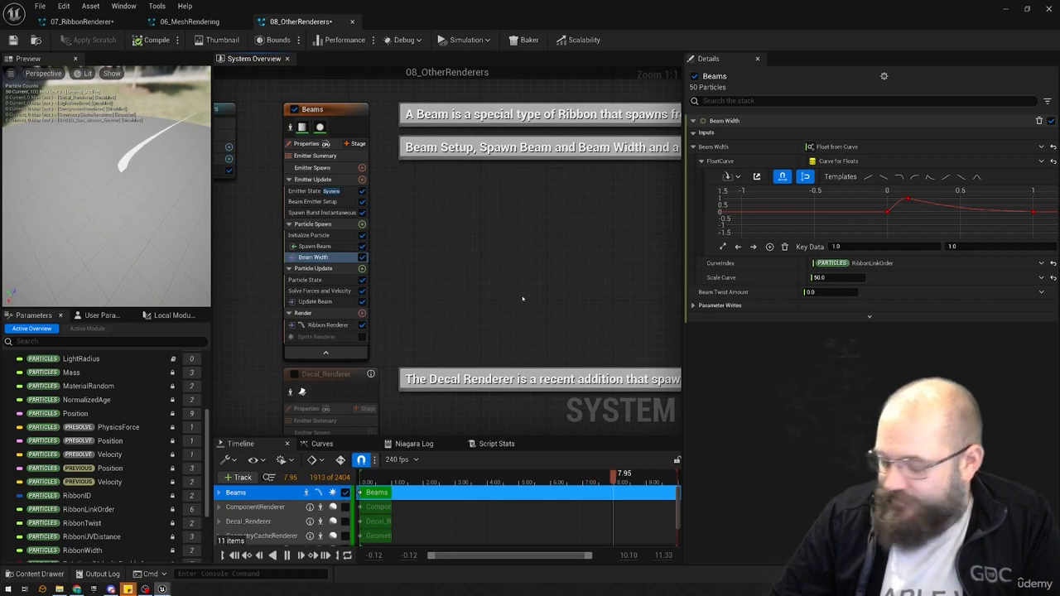
# - Disable the Beams emitter, enable the Decal_Renderer emitter, and select it together with its comment
pyautogui.scroll(-1, 522, 298)
pyautogui.moveTo(523, 298); pyautogui.dragTo(492, 104, button='right')
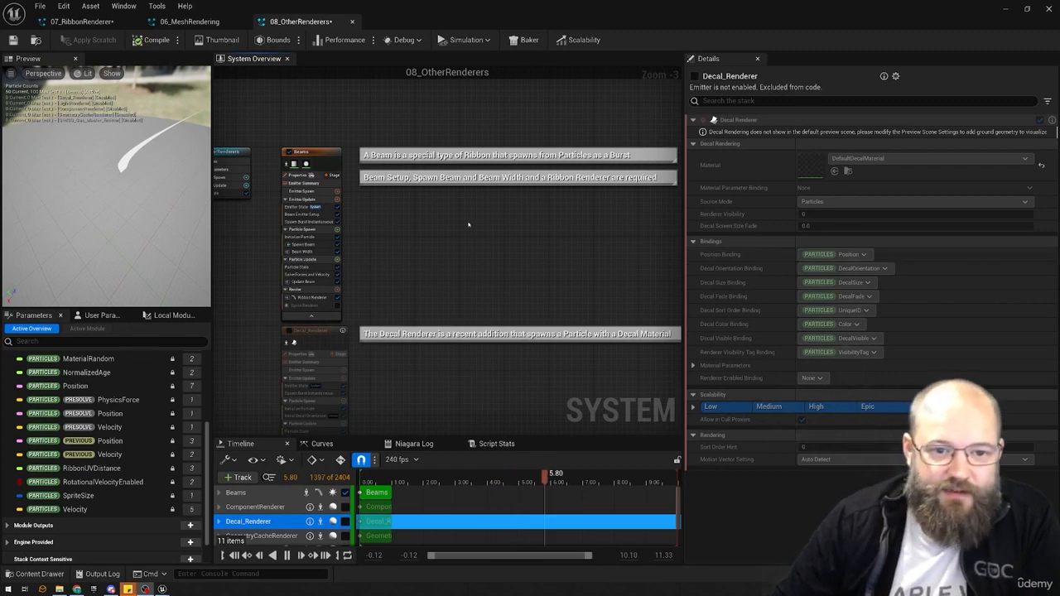
pyautogui.click(292, 154)
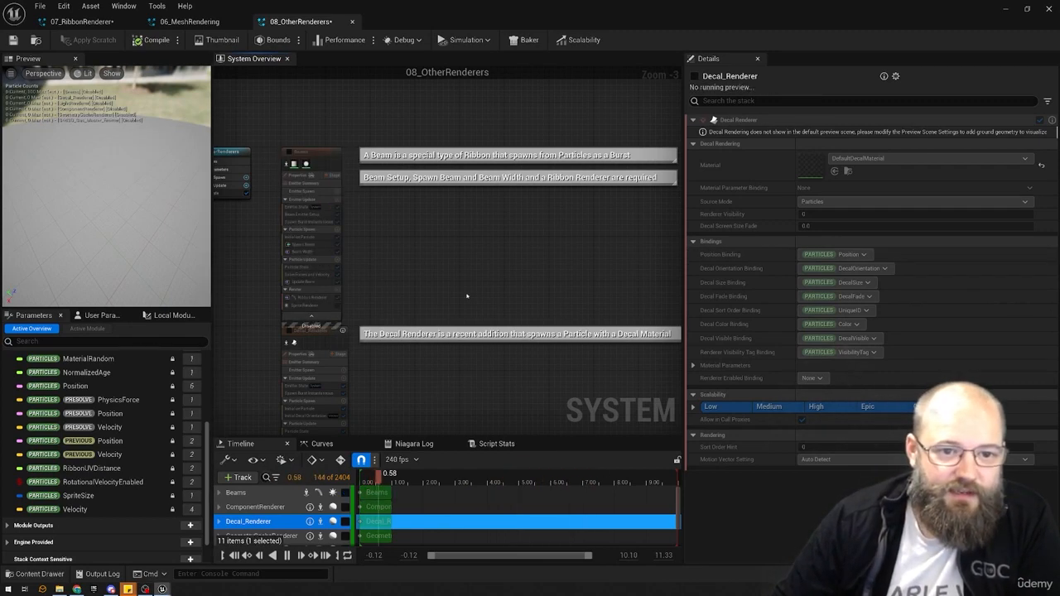
pyautogui.click(290, 331)
pyautogui.moveTo(467, 388); pyautogui.dragTo(473, 259, button='right')
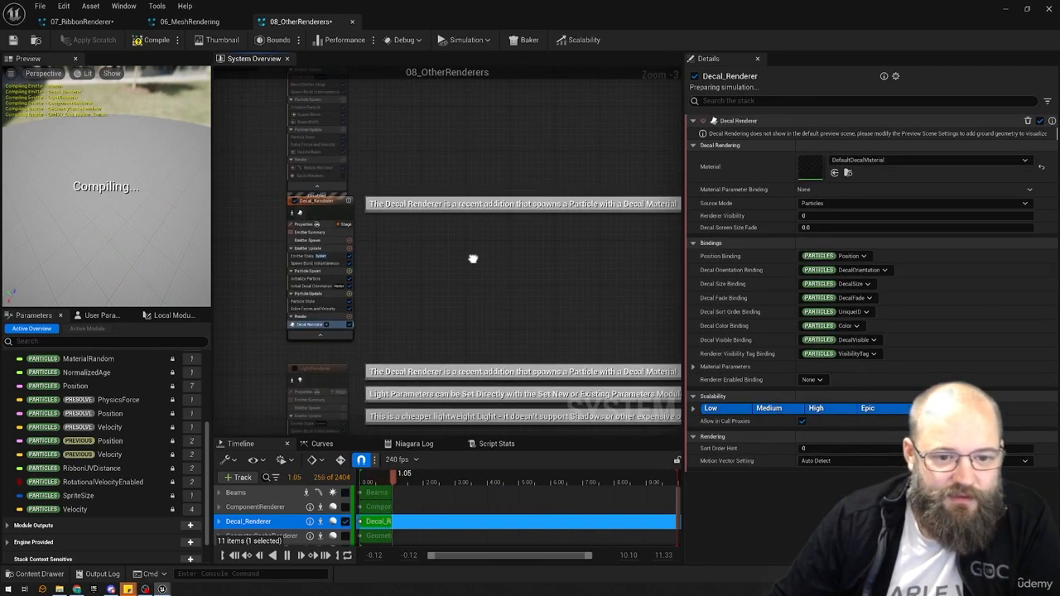
pyautogui.click(323, 219)
pyautogui.moveTo(415, 210); pyautogui.dragTo(414, 216)
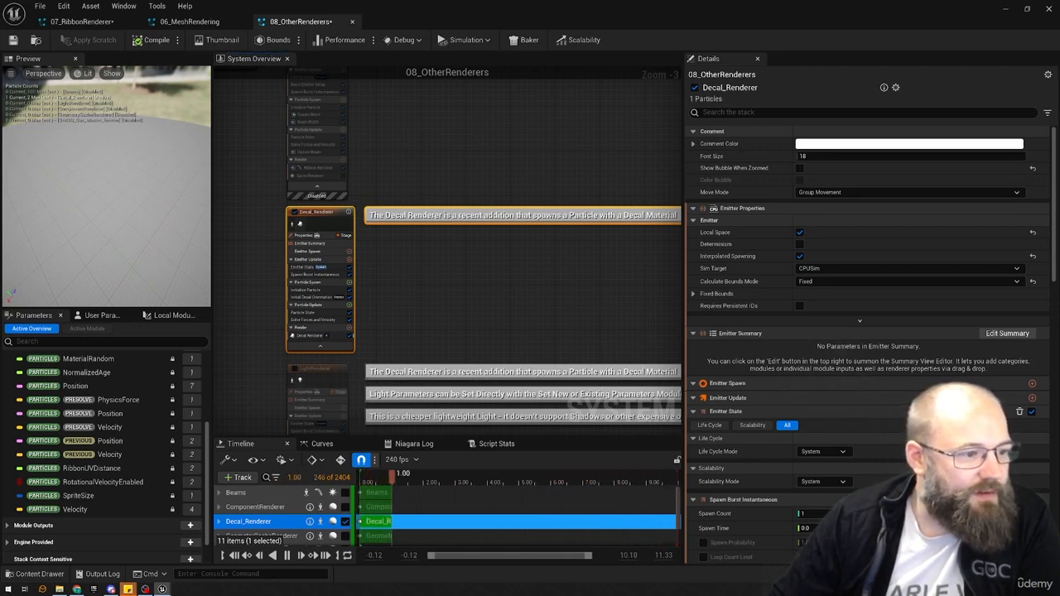
# - Shrink the Niagara editor window, examine the decal in the 02_ModuleBreakdowns level from several angles, and maximise the editor again
pyautogui.doubleClick(482, 5)
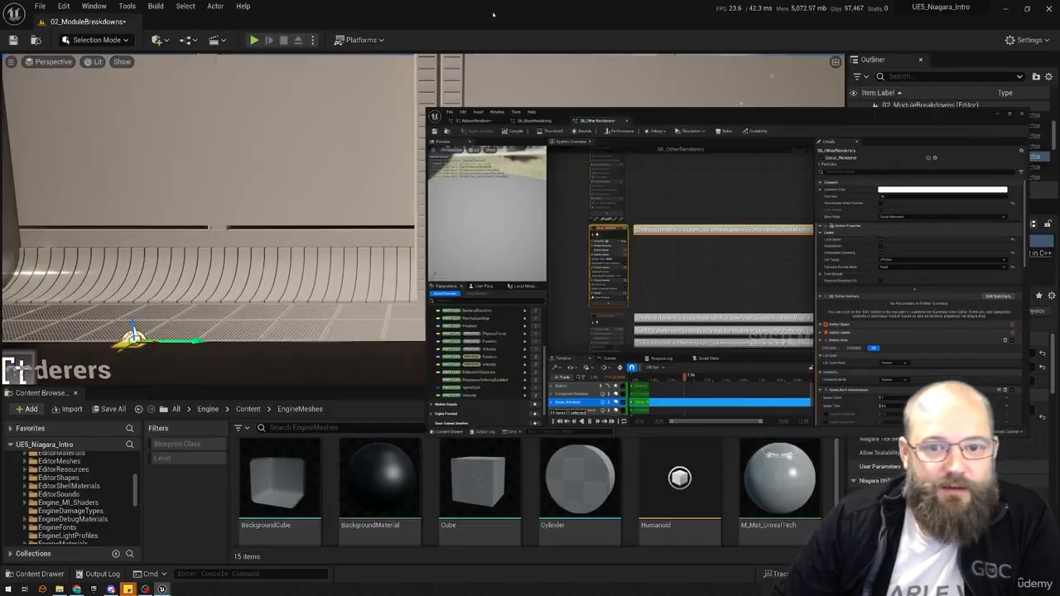
pyautogui.keyDown('alt'); pyautogui.moveTo(201, 249); pyautogui.dragTo(106, 358); pyautogui.keyUp('alt')
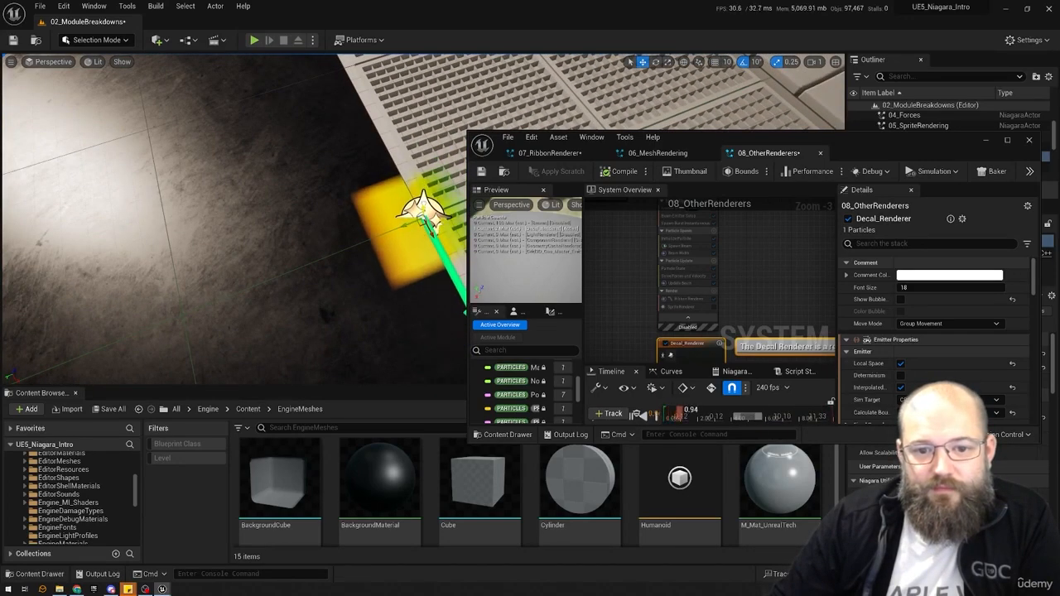
pyautogui.keyDown('alt'); pyautogui.moveTo(106, 358); pyautogui.dragTo(195, 335); pyautogui.keyUp('alt')
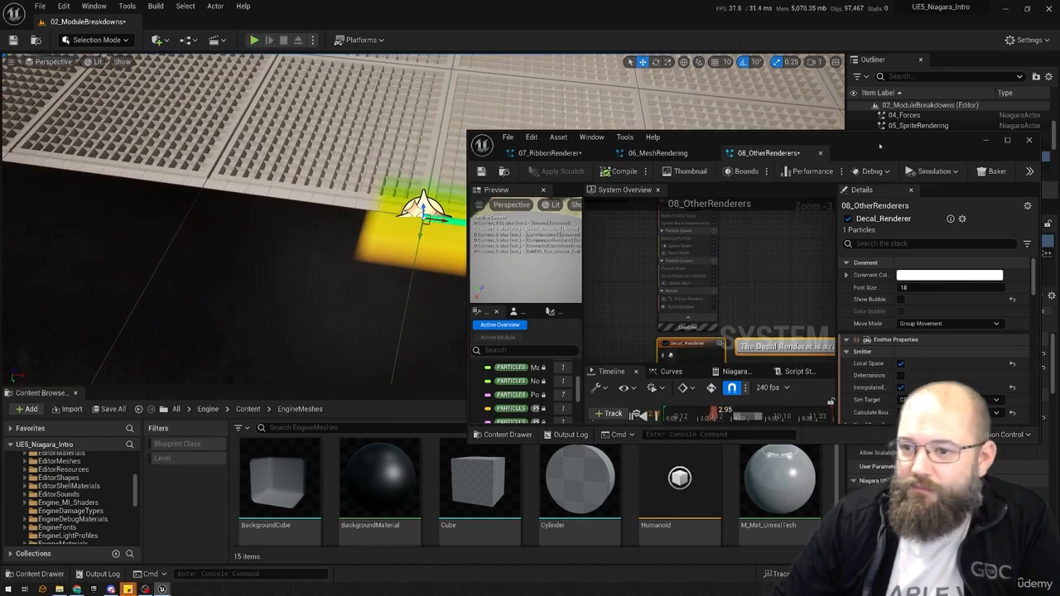
pyautogui.moveTo(880, 146); pyautogui.dragTo(815, 213)
pyautogui.doubleClick(814, 215)
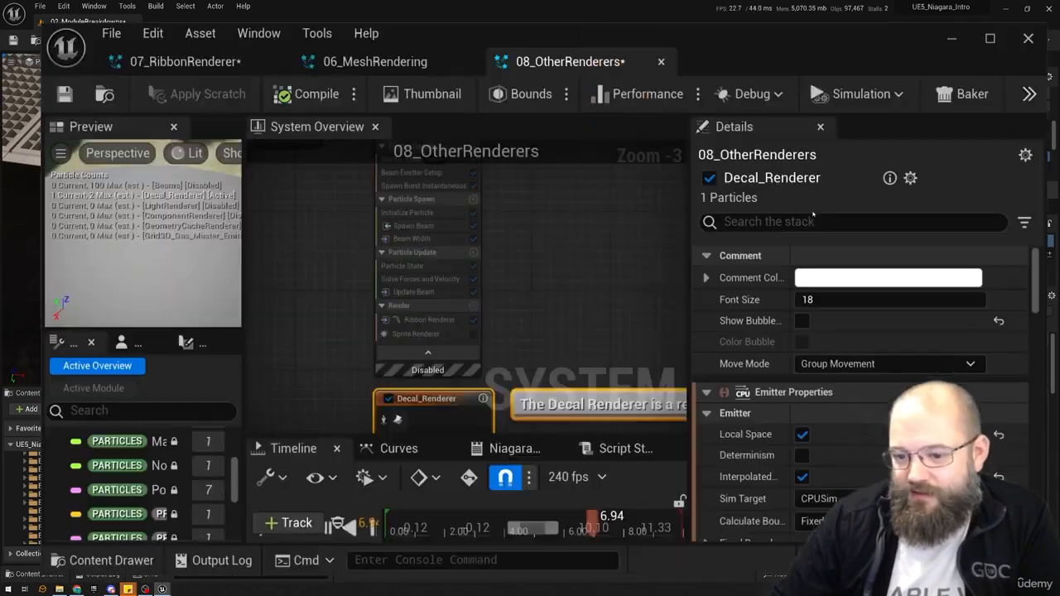
# - Review the Decal Renderer settings and the Initial Decal Orientation module of the Decal_Renderer emitter
pyautogui.click(323, 335)
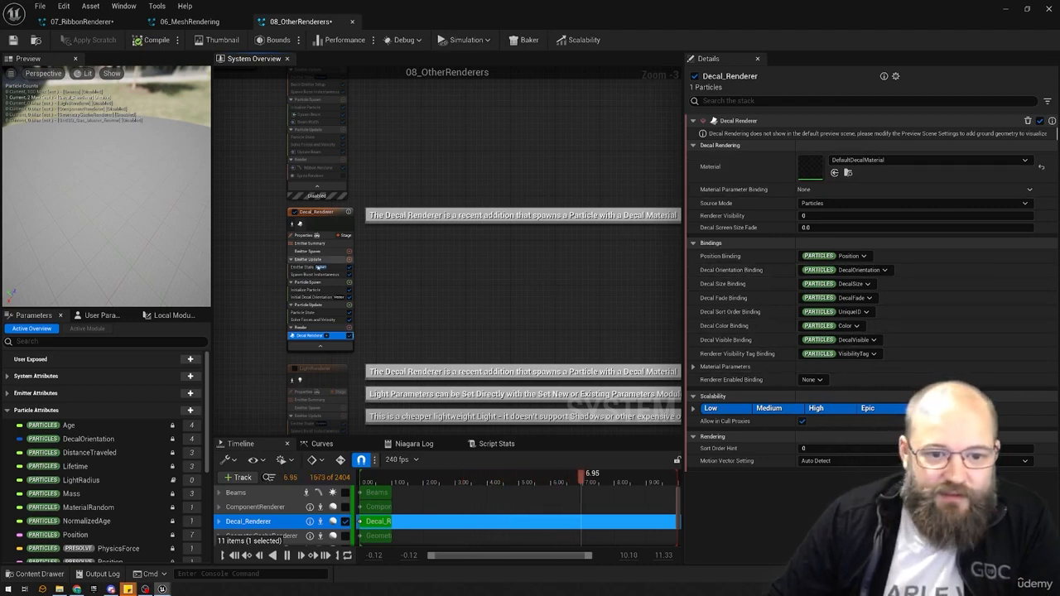
pyautogui.scroll(3, 372, 306)
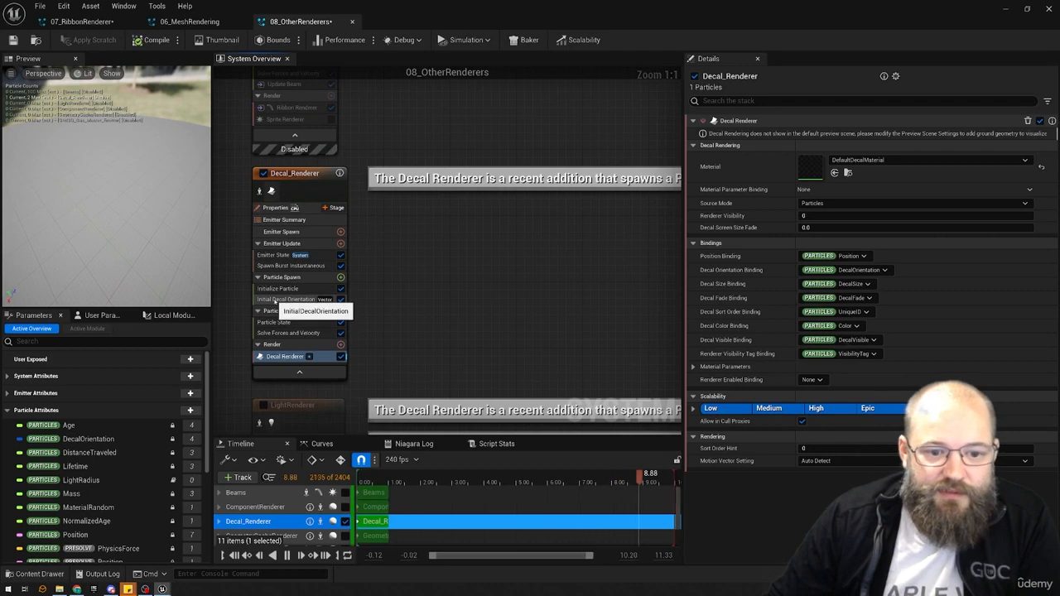
pyautogui.click(288, 299)
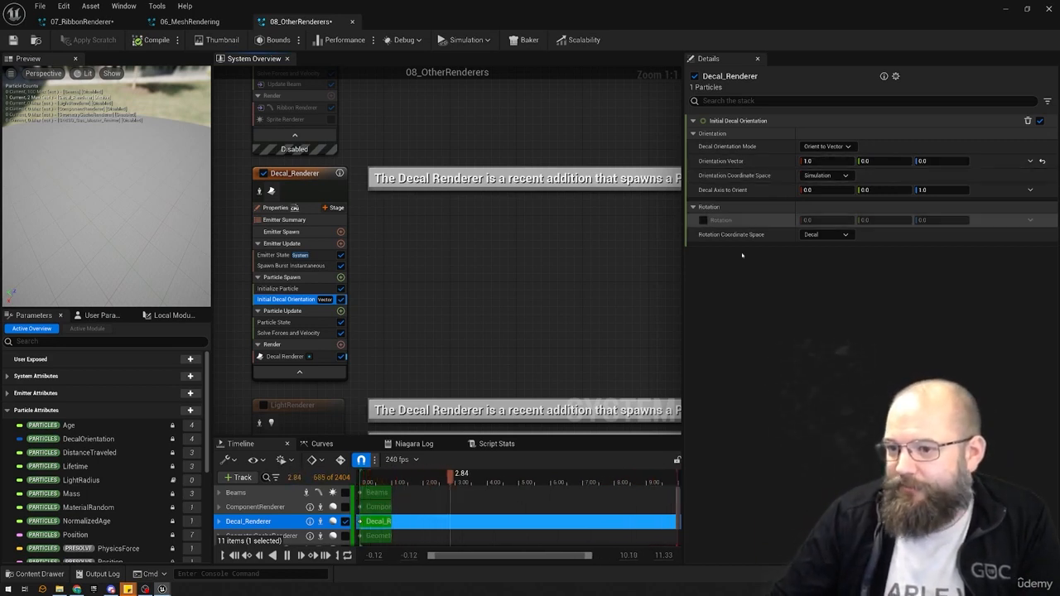
# - Try a Uniform Sprite Size of 500 in Initialize Particle and compare it with the Decal Renderer's size binding
pyautogui.click(302, 289)
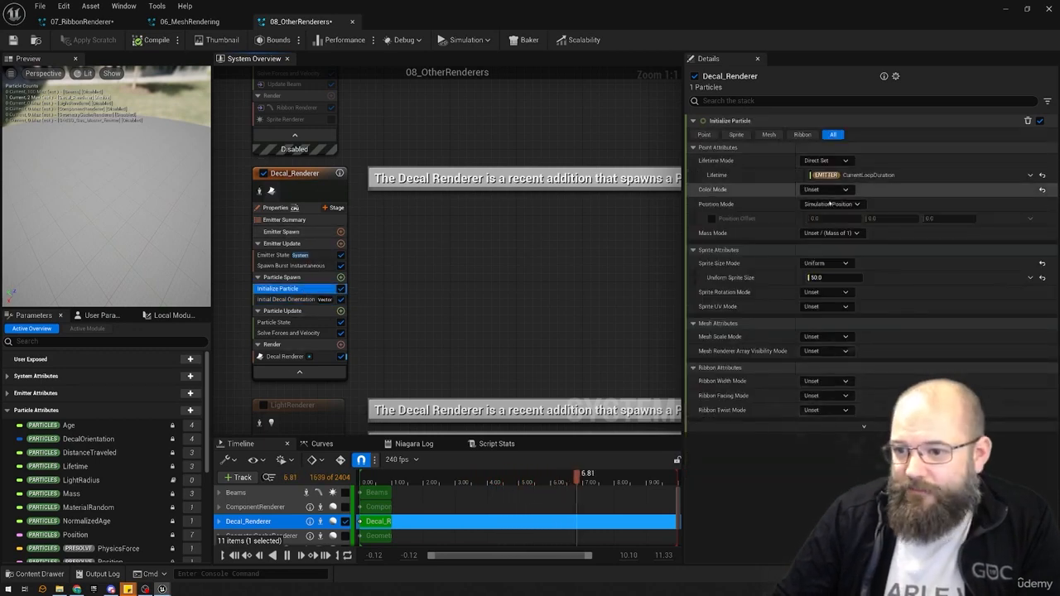
pyautogui.click(836, 279)
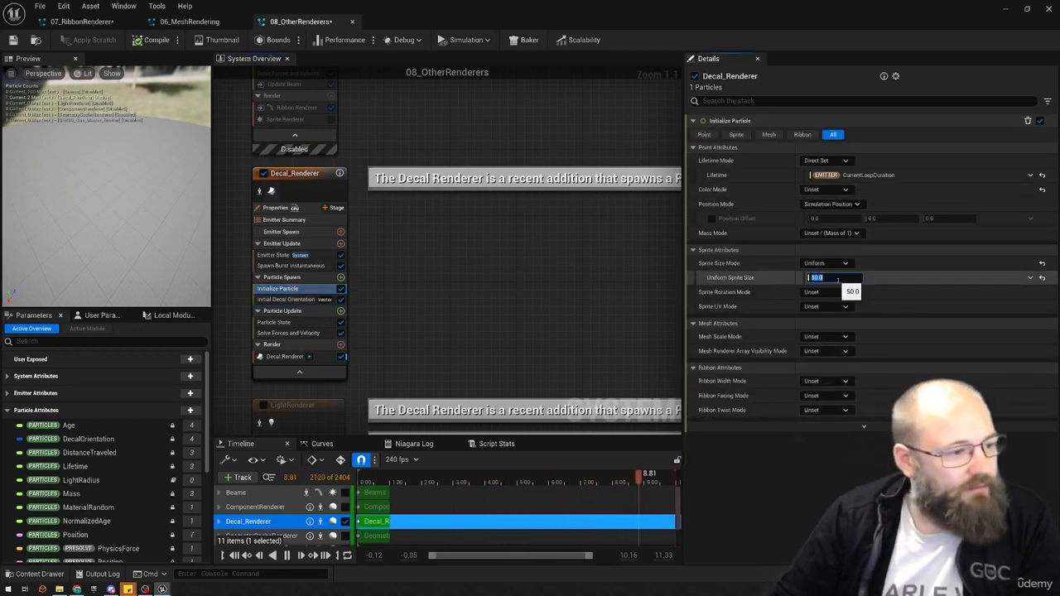
pyautogui.click(505, 269)
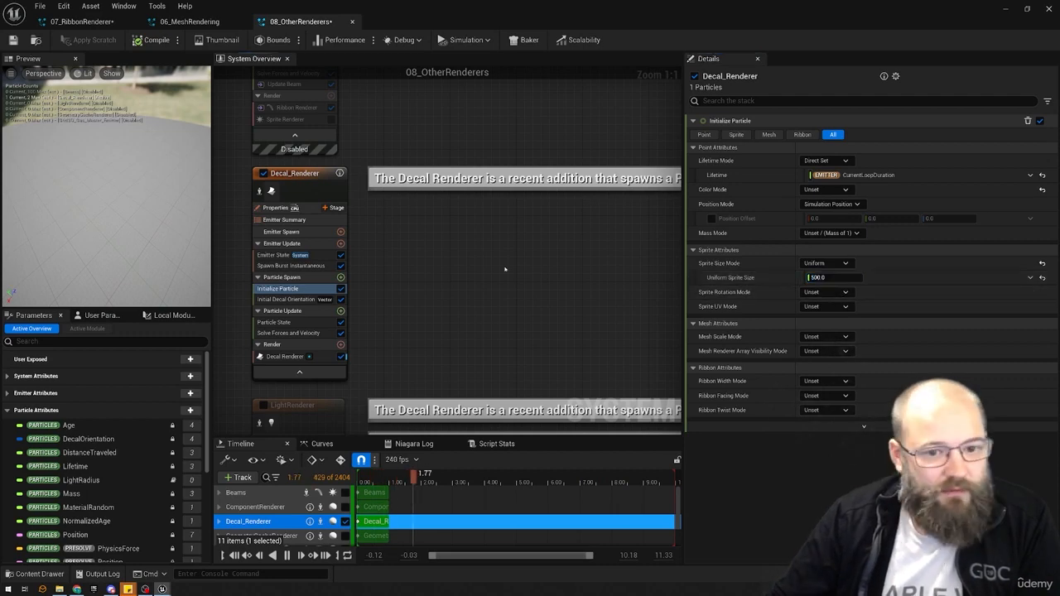
pyautogui.click(286, 356)
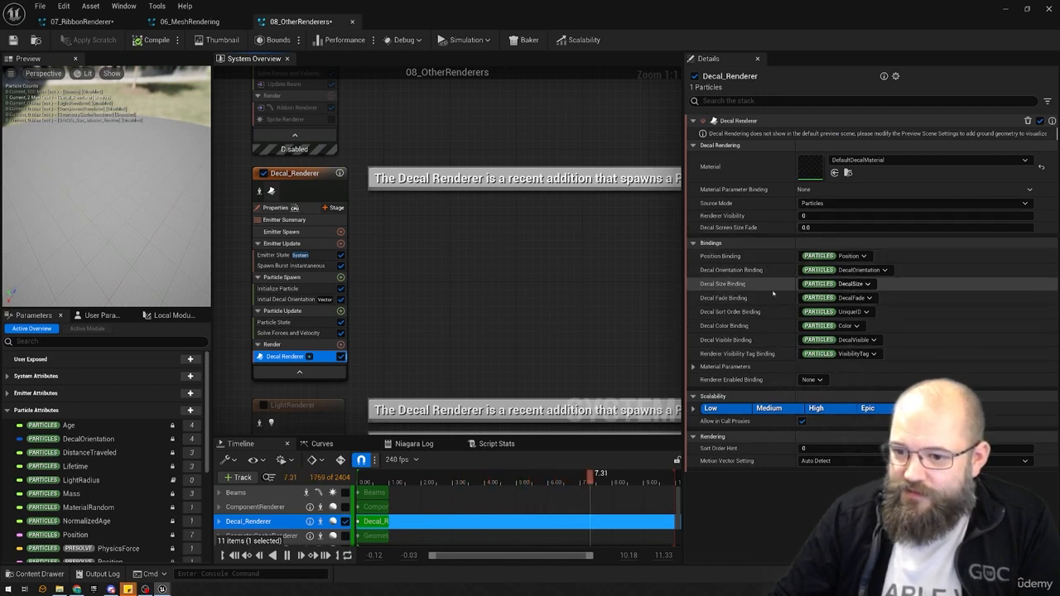
pyautogui.click(286, 299)
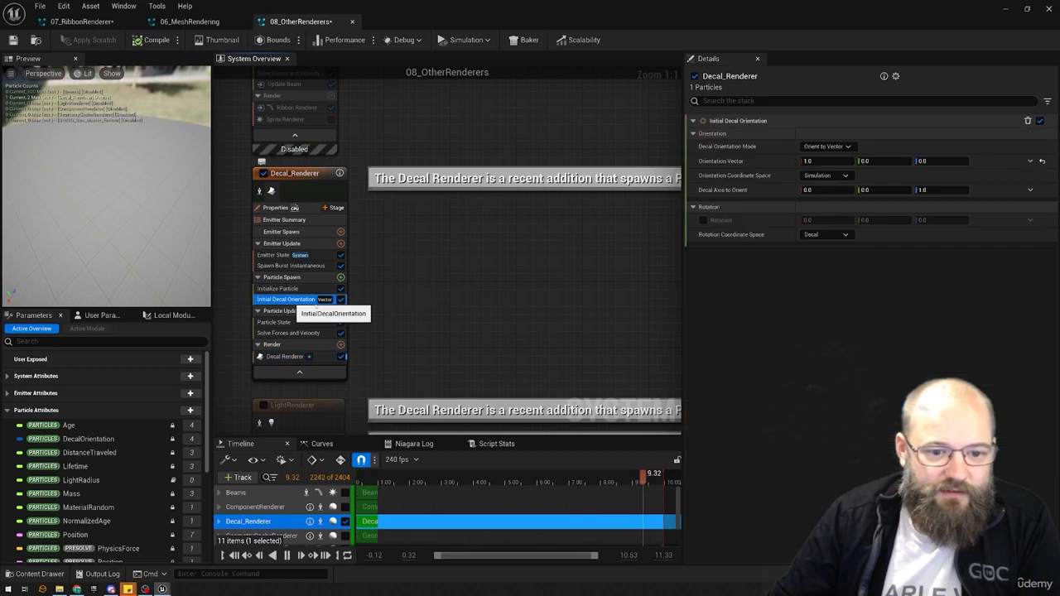
pyautogui.press('Up')
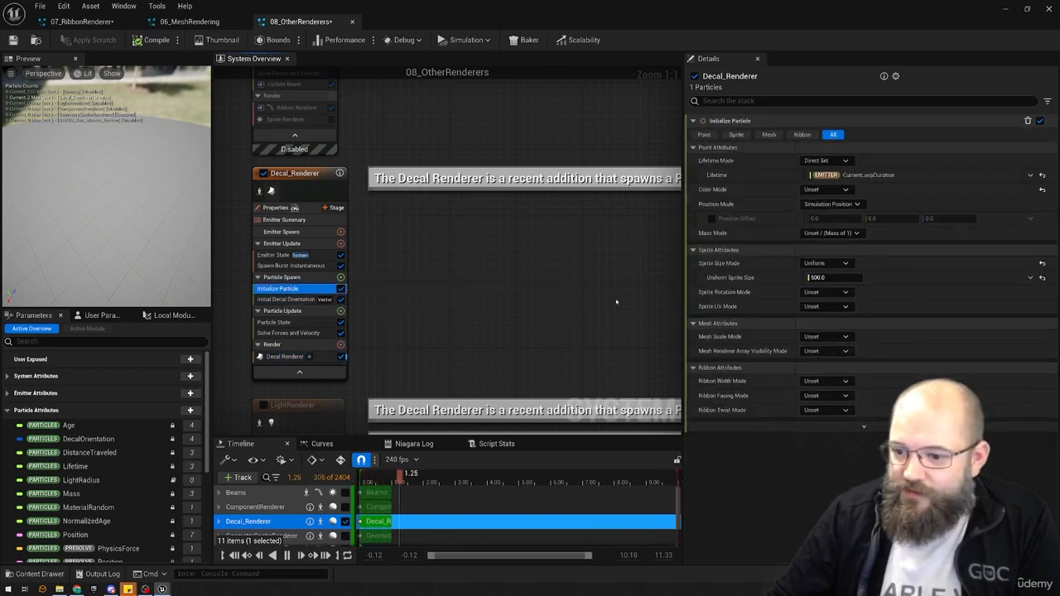
# - Restore the Uniform Sprite Size to 50 and reset the Sprite Size Mode of Initialize Particle to Unset
pyautogui.click(838, 279)
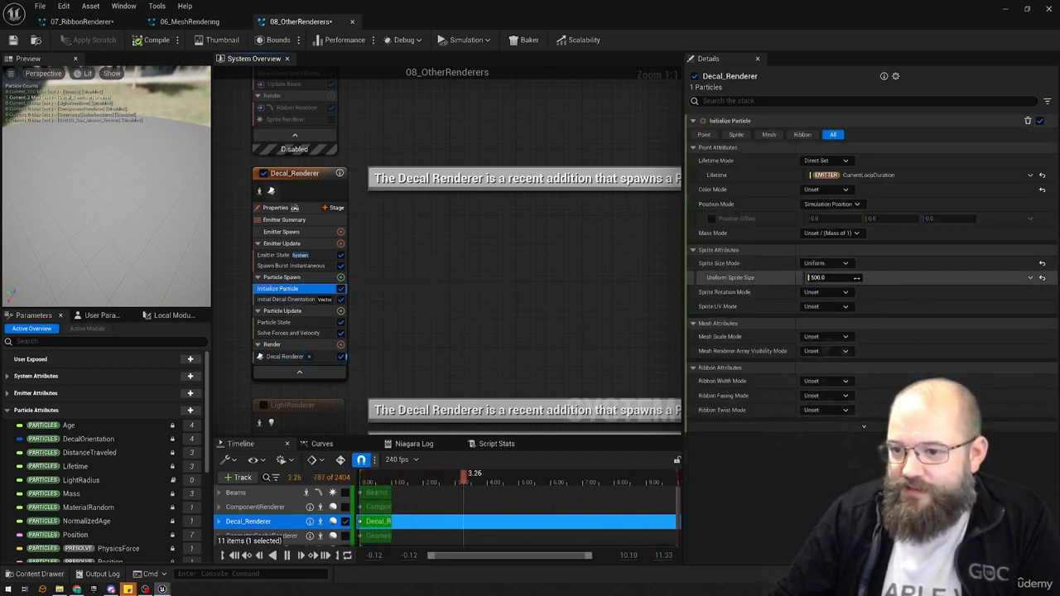
pyautogui.write('50')
pyautogui.press('Return')
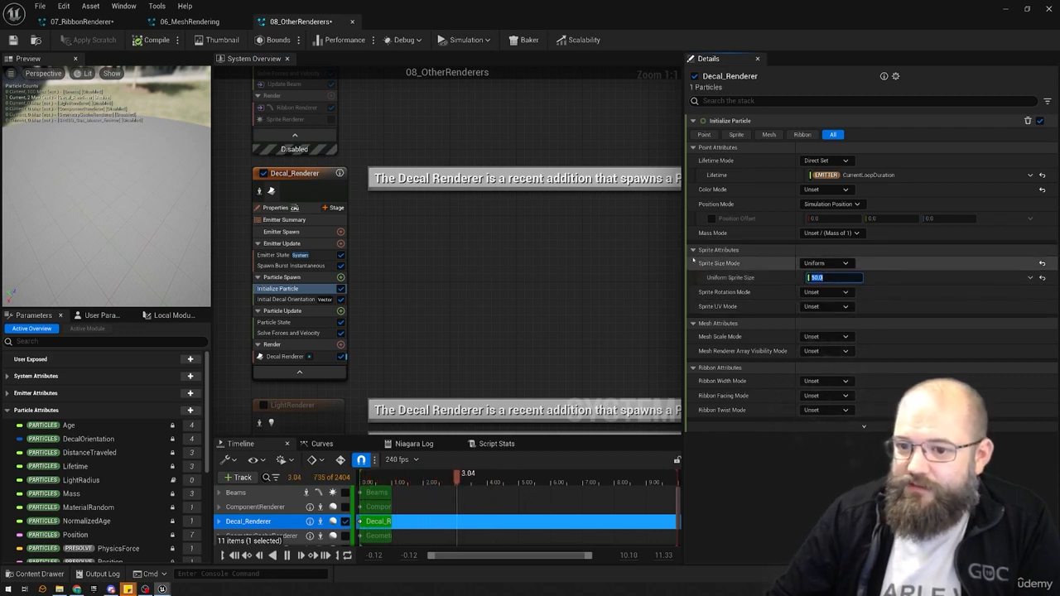
pyautogui.click(1042, 263)
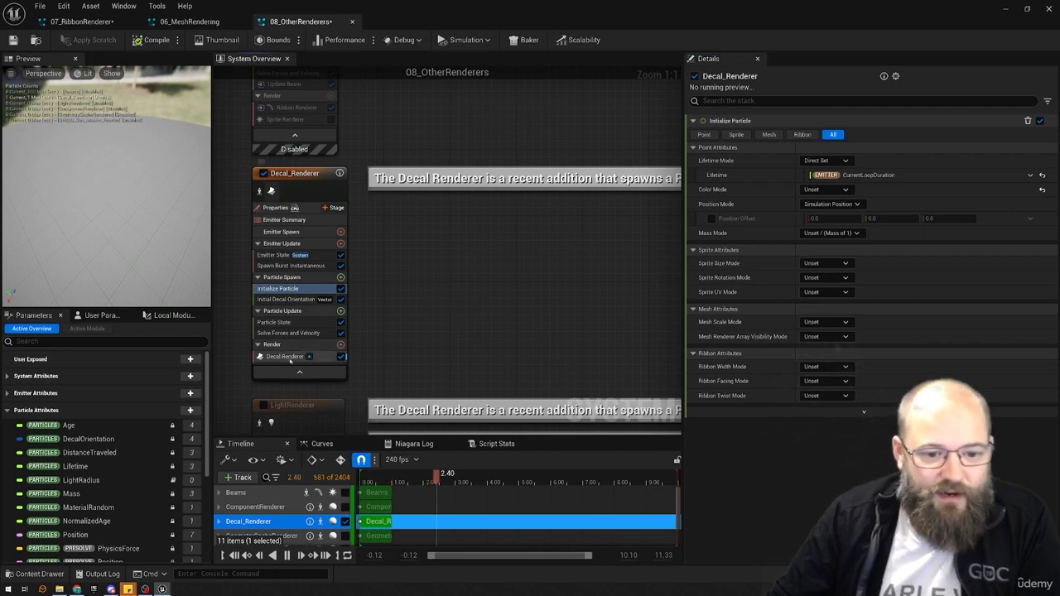
# - Check the Decal Renderer's Decal Size Binding and add a Set Parameters module to the emitter's Particle Spawn stage
pyautogui.click(284, 356)
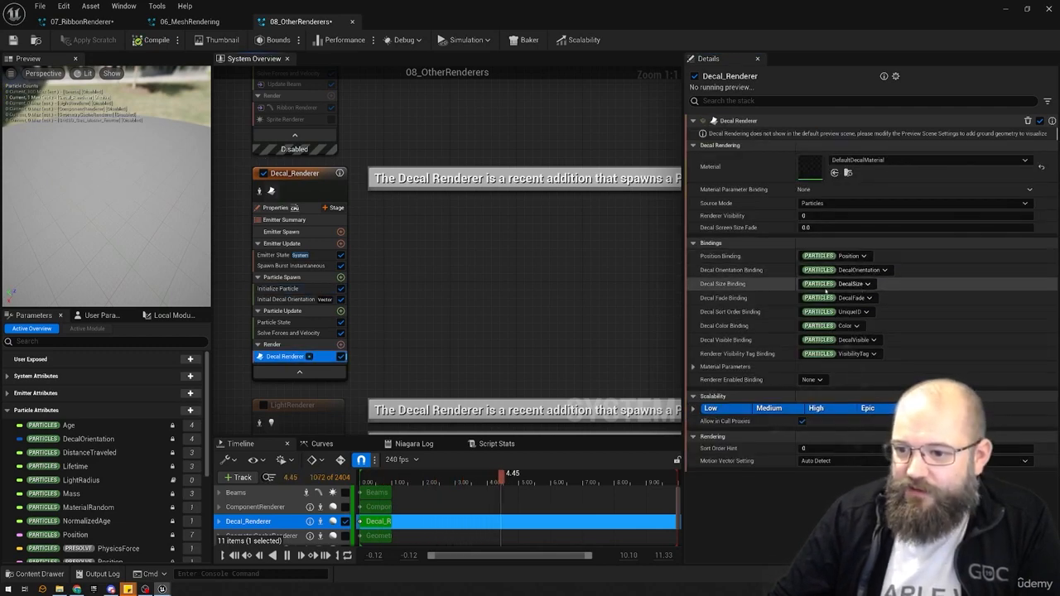
pyautogui.click(285, 277)
pyautogui.click(340, 276)
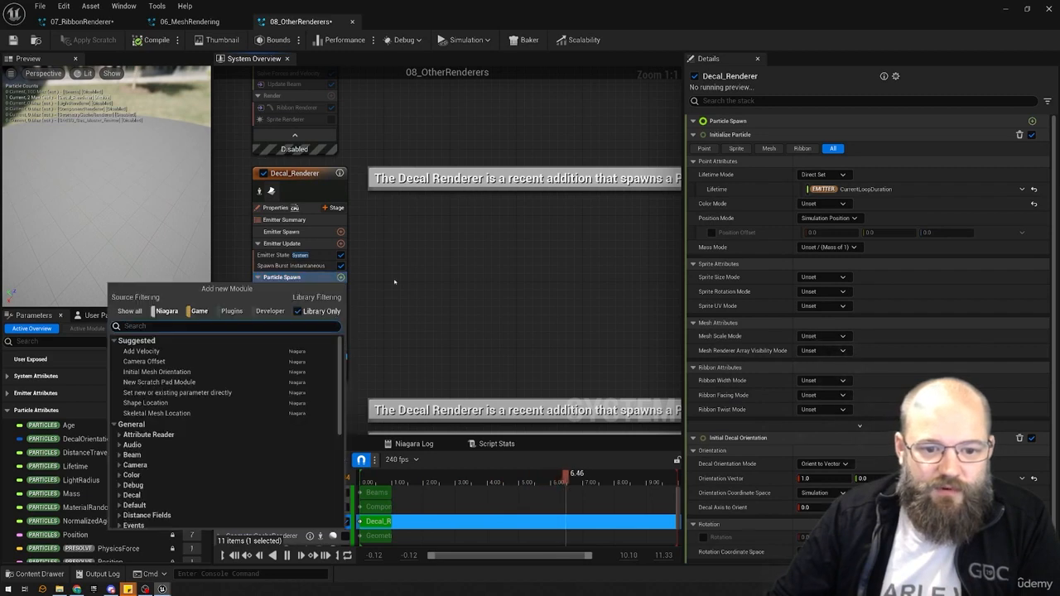
pyautogui.write('set new')
pyautogui.press('Return')
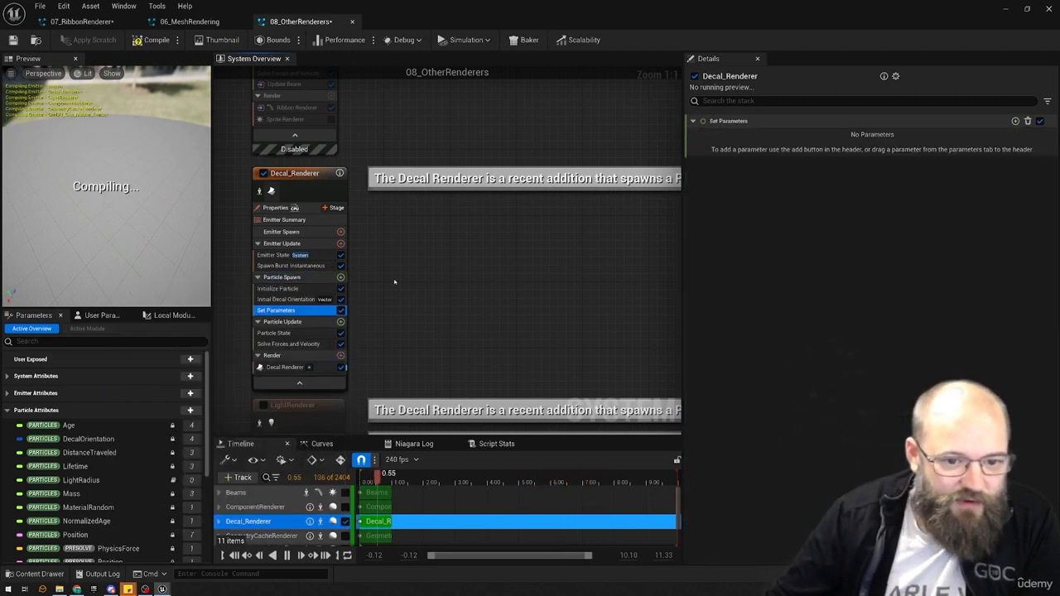
# - Add the PARTICLES DecalSize parameter to the Set Parameters module and set it to 50, 50, 50
pyautogui.click(1015, 120)
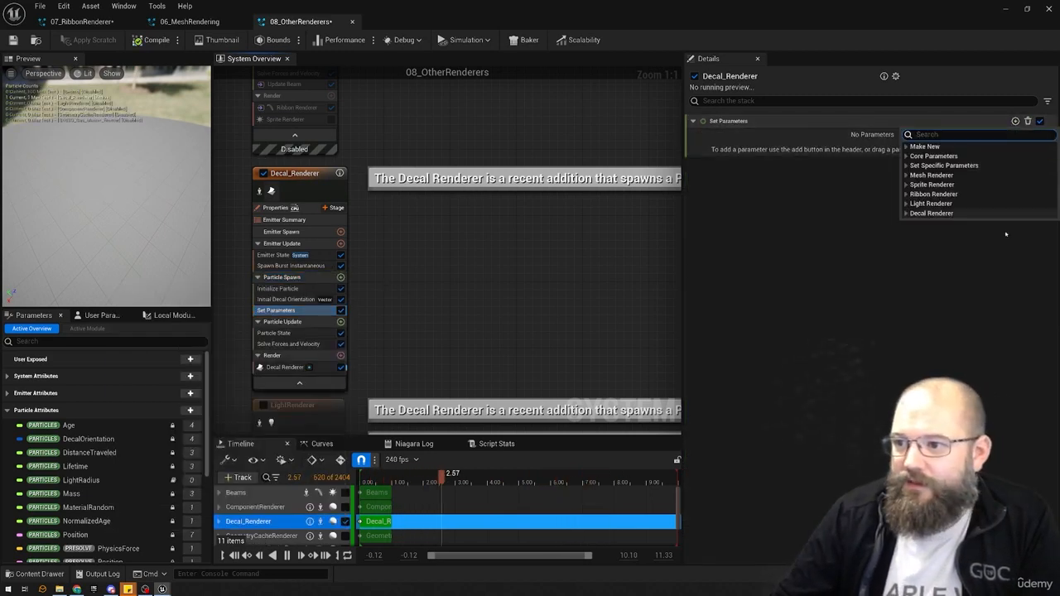
pyautogui.write('dec')
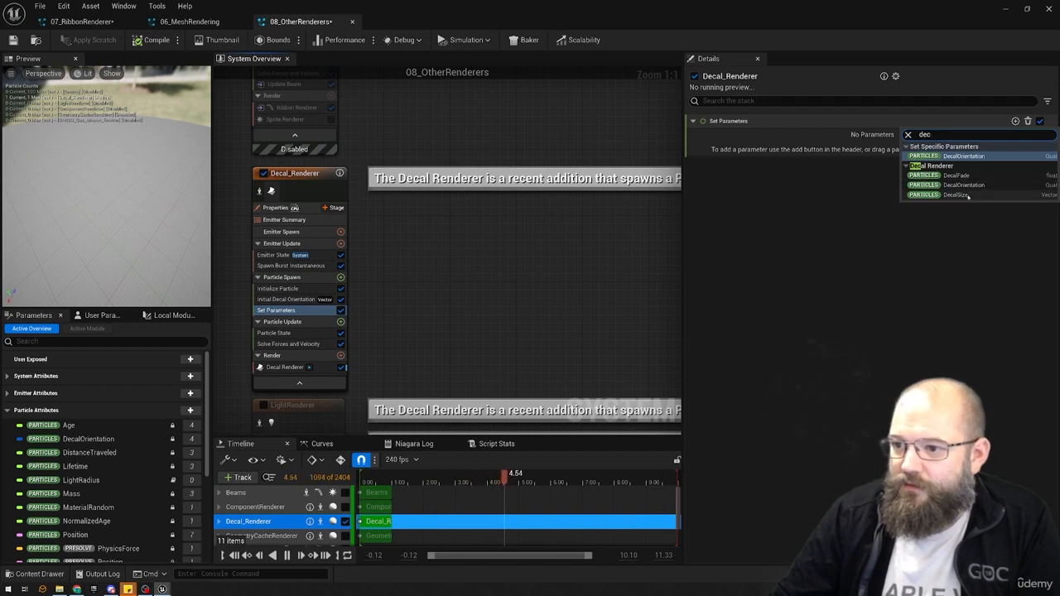
pyautogui.click(961, 195)
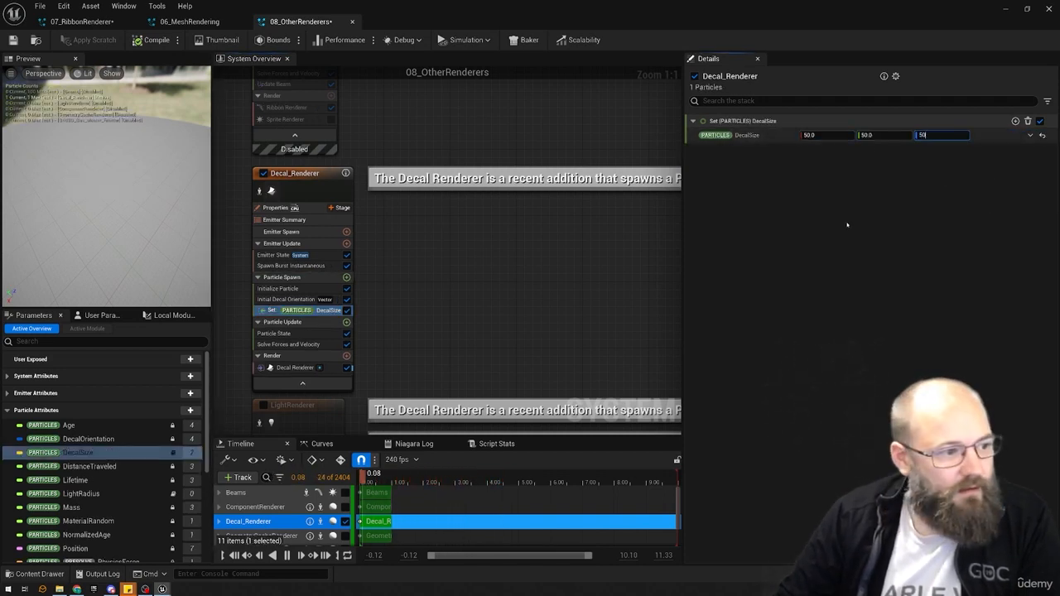
# - Shrink the Niagara editor window, view the decal in the level from another angle, and inspect the Decal Renderer
pyautogui.doubleClick(927, 9)
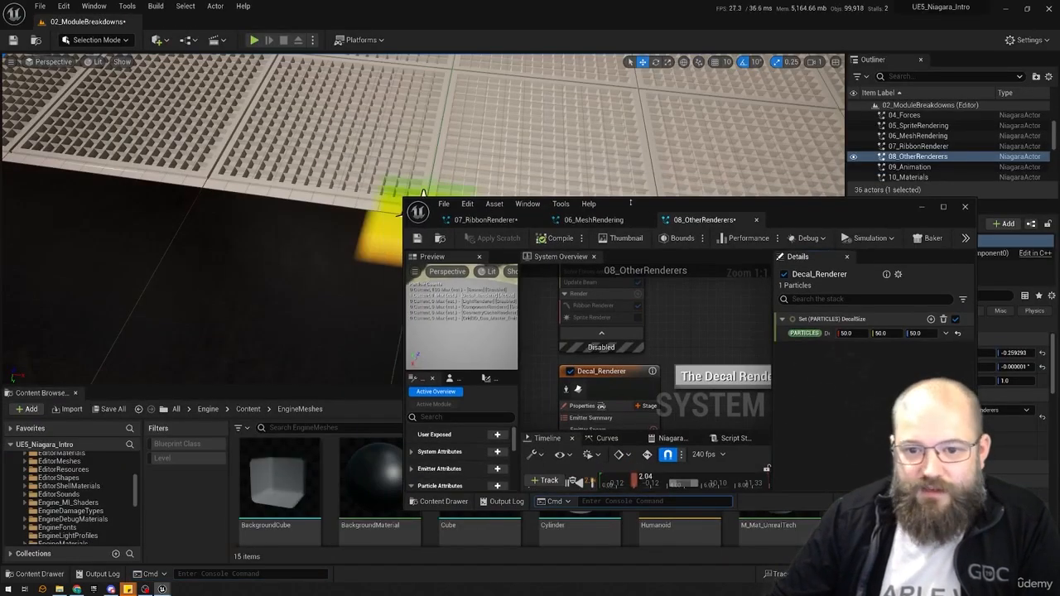
pyautogui.moveTo(880, 174); pyautogui.dragTo(876, 144)
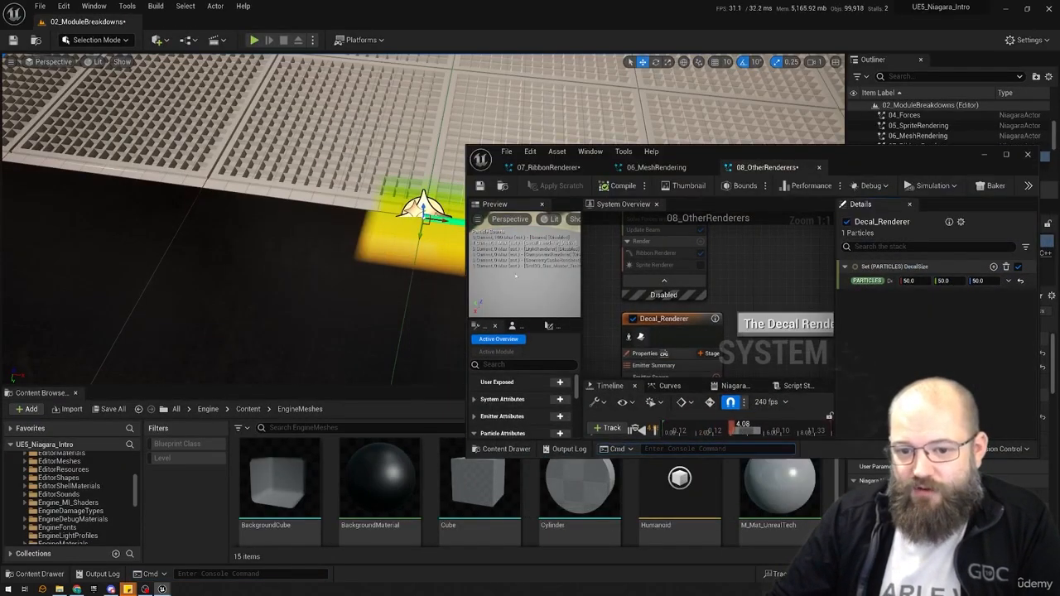
pyautogui.moveTo(249, 249); pyautogui.dragTo(365, 240, button='right')
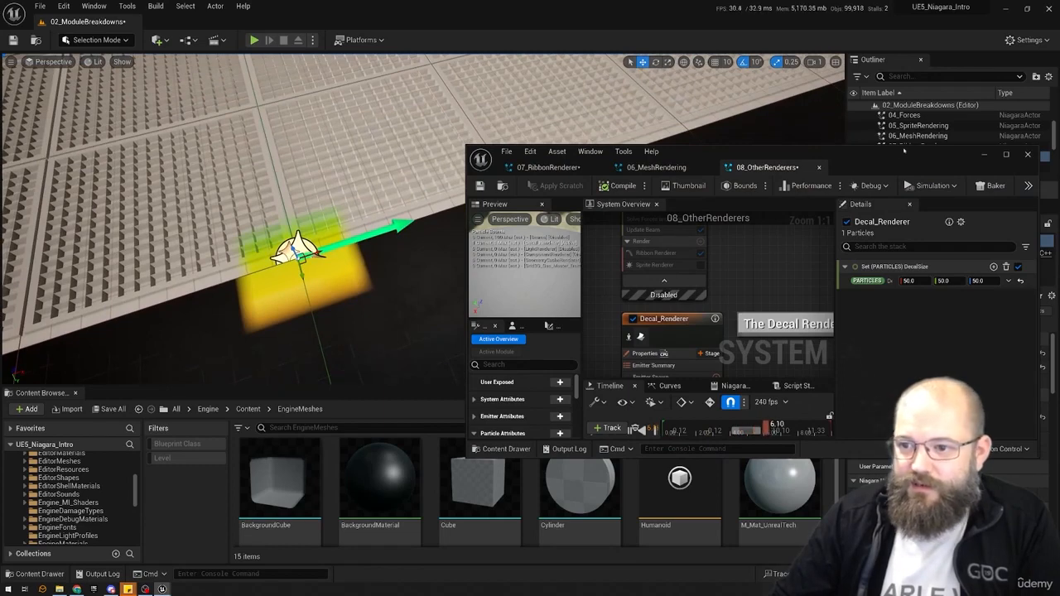
pyautogui.moveTo(904, 151); pyautogui.dragTo(886, 101)
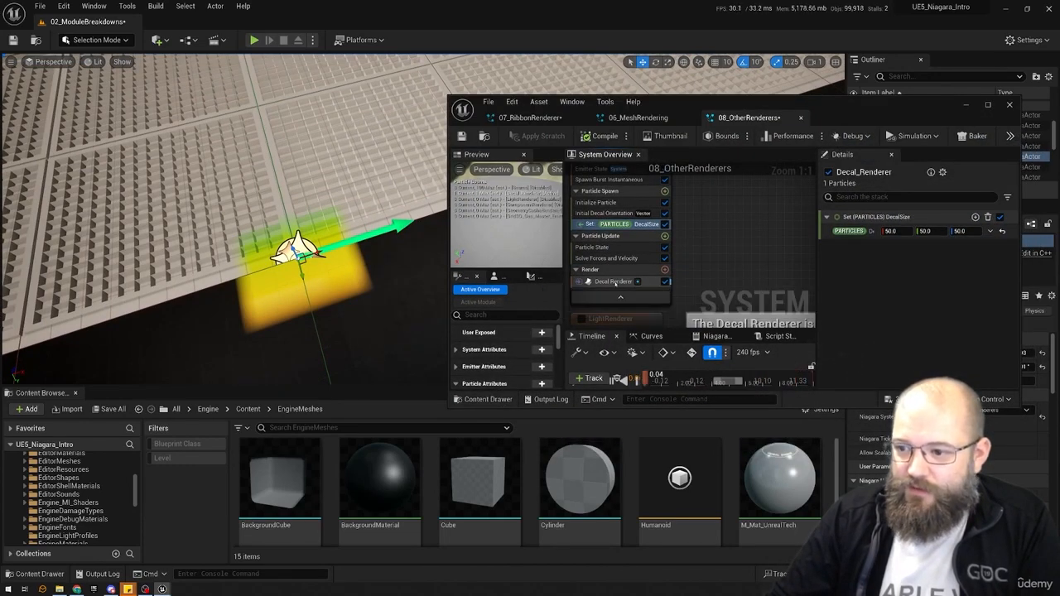
pyautogui.click(637, 282)
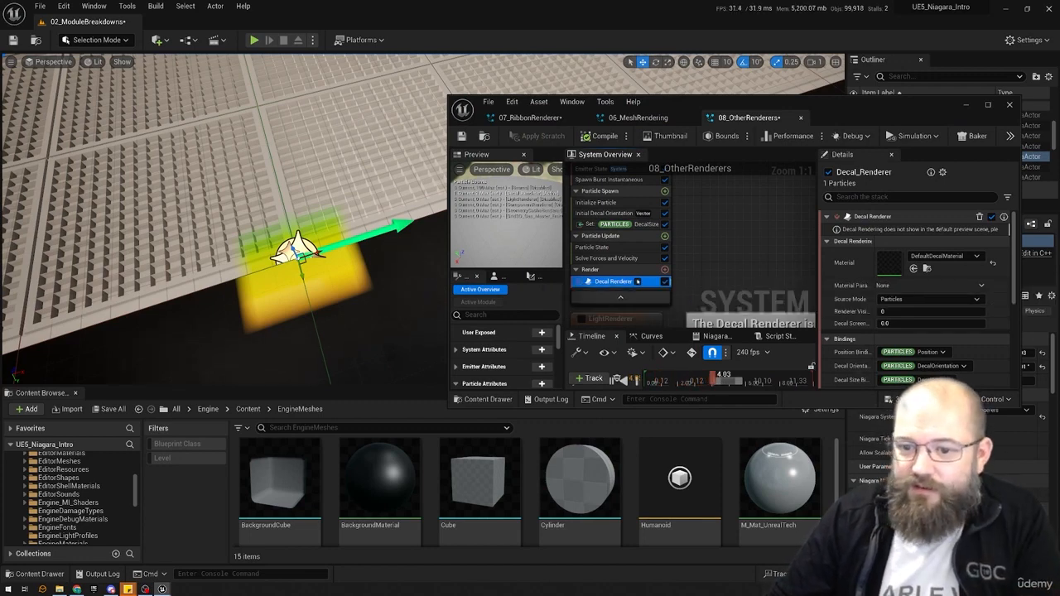
pyautogui.moveTo(637, 282)
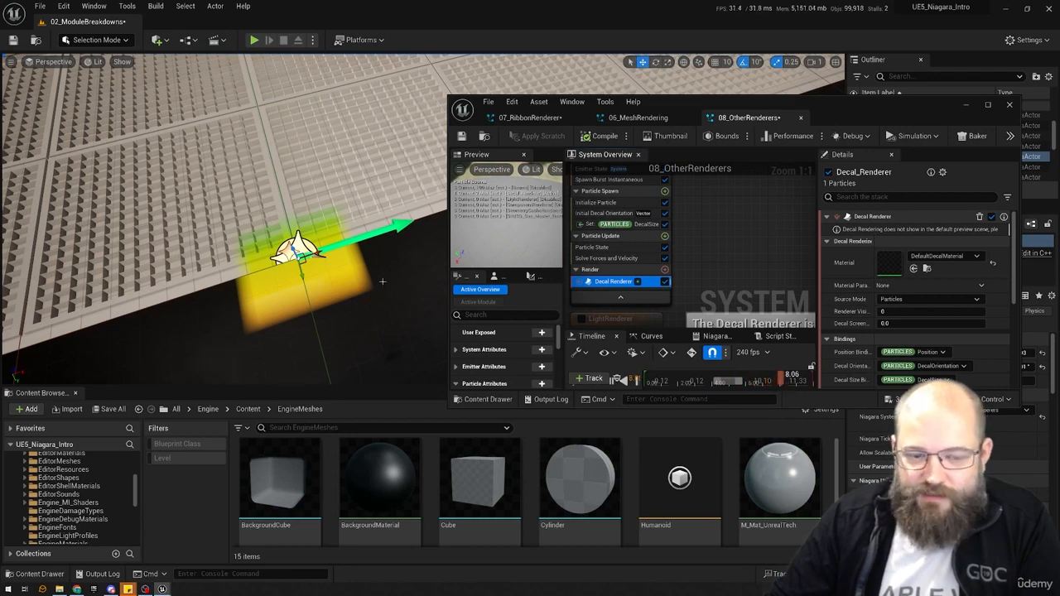
# - Drive DecalSize with a Vector from Float input, trying a value of 2500 and settling on 50
pyautogui.scroll(2, 629, 240)
pyautogui.click(634, 241)
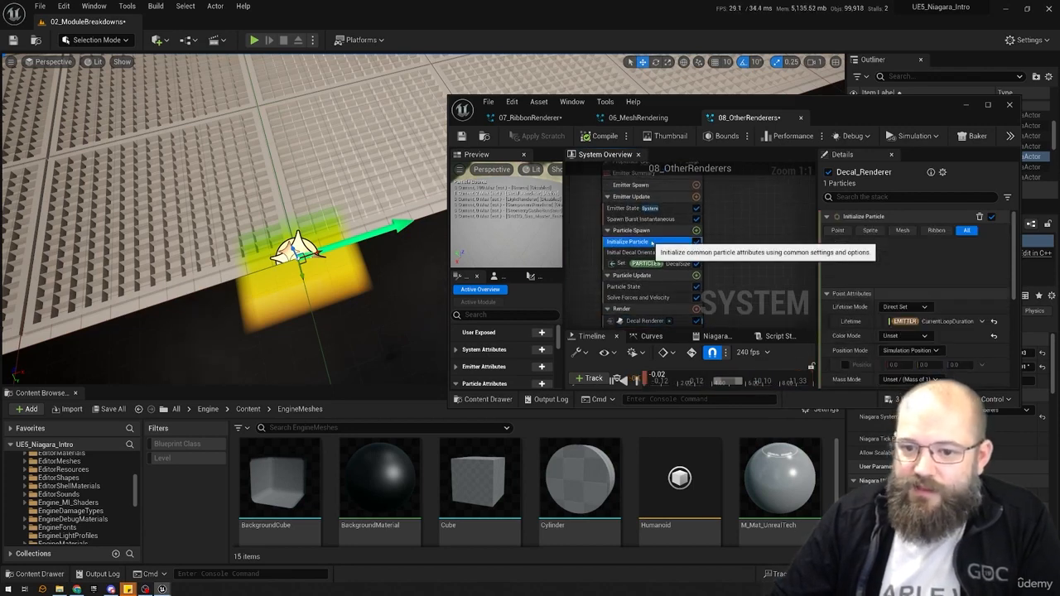
pyautogui.click(654, 263)
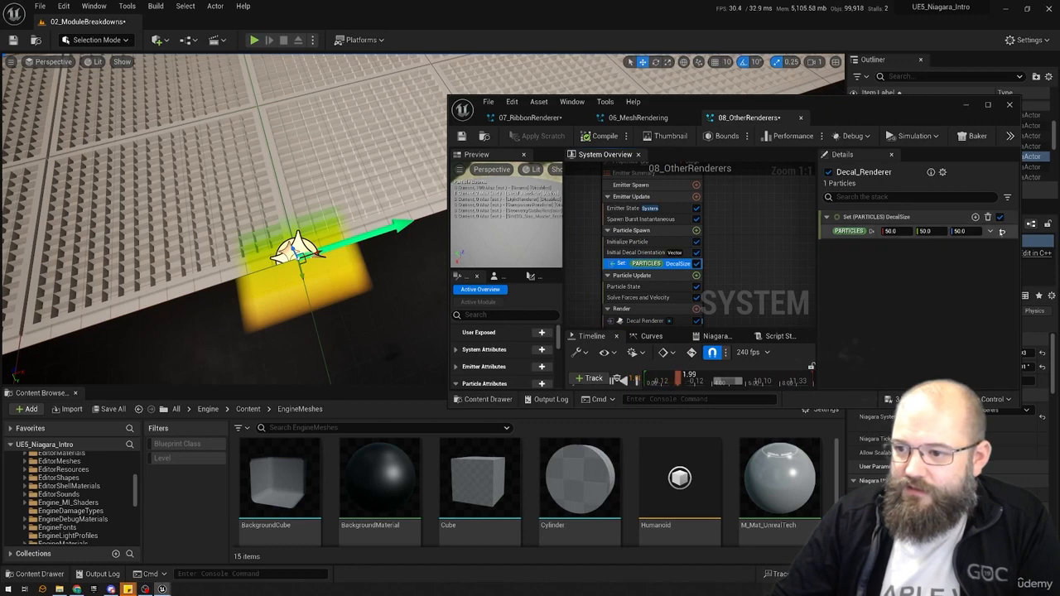
pyautogui.click(990, 231)
pyautogui.write('float')
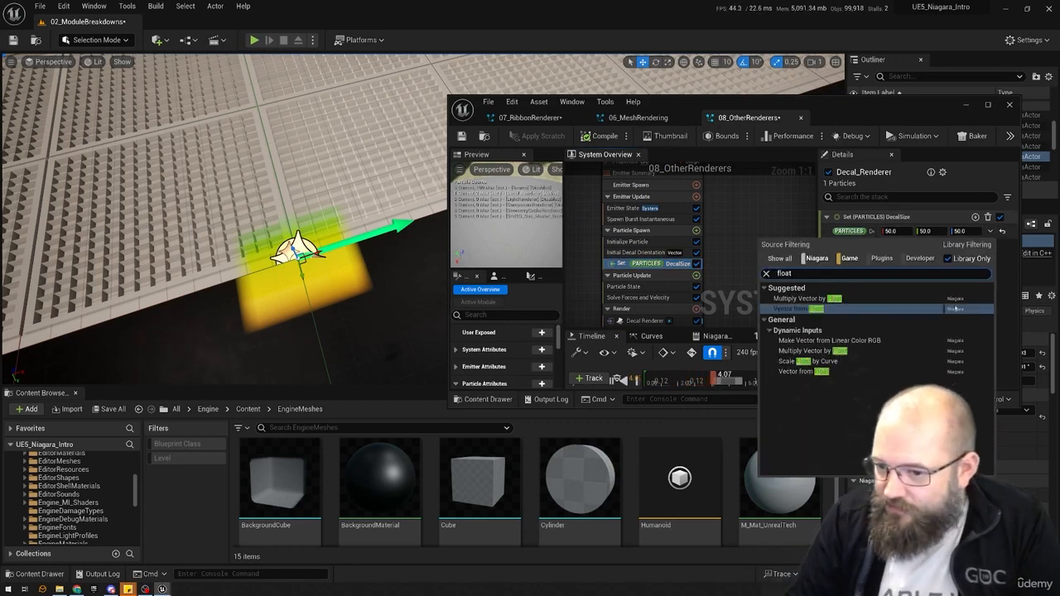
pyautogui.click(954, 308)
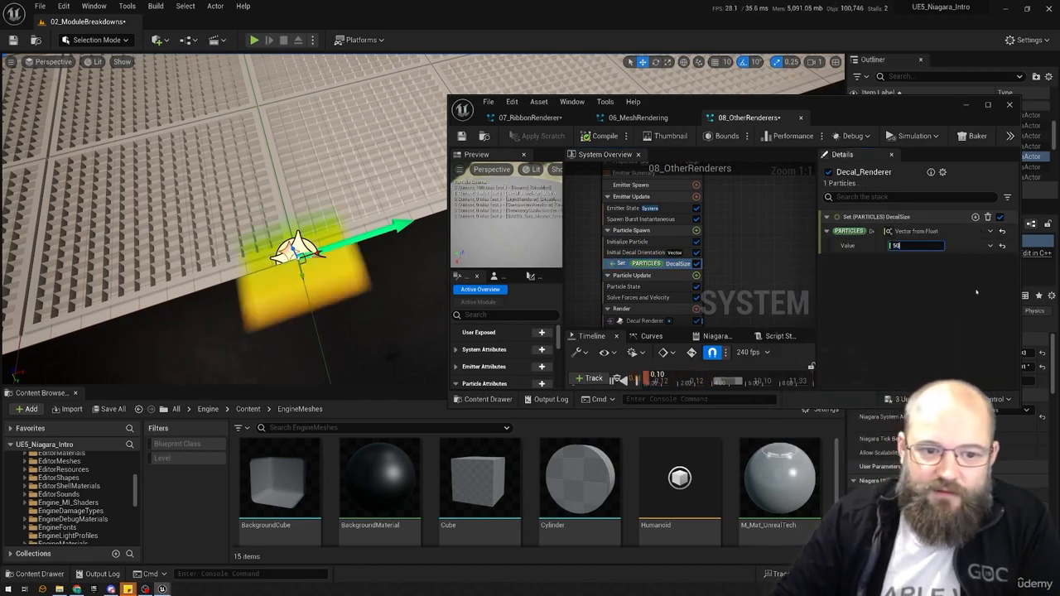
pyautogui.write('500.0')
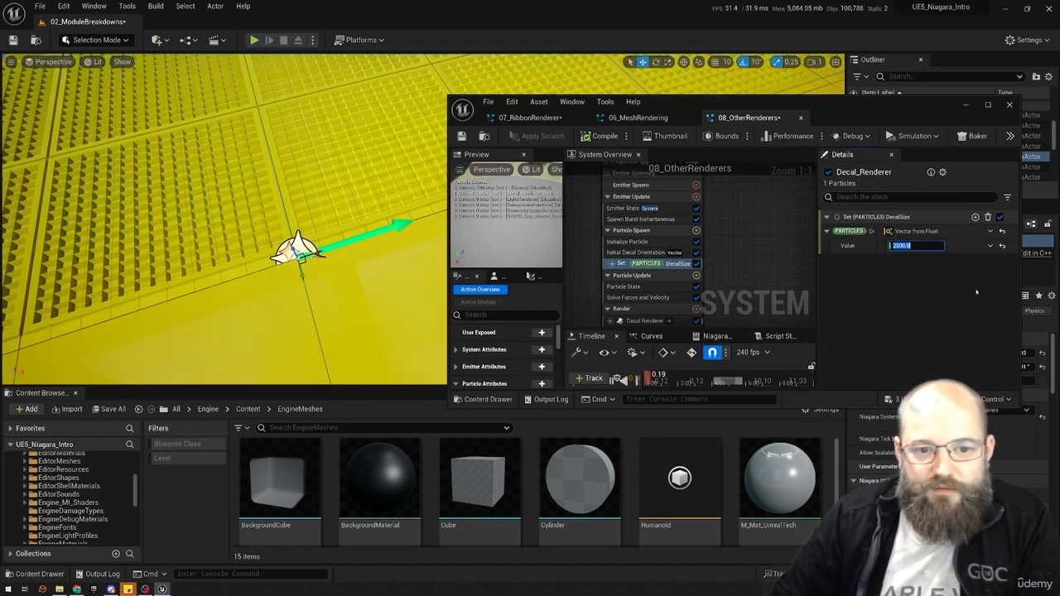
pyautogui.press('Return')
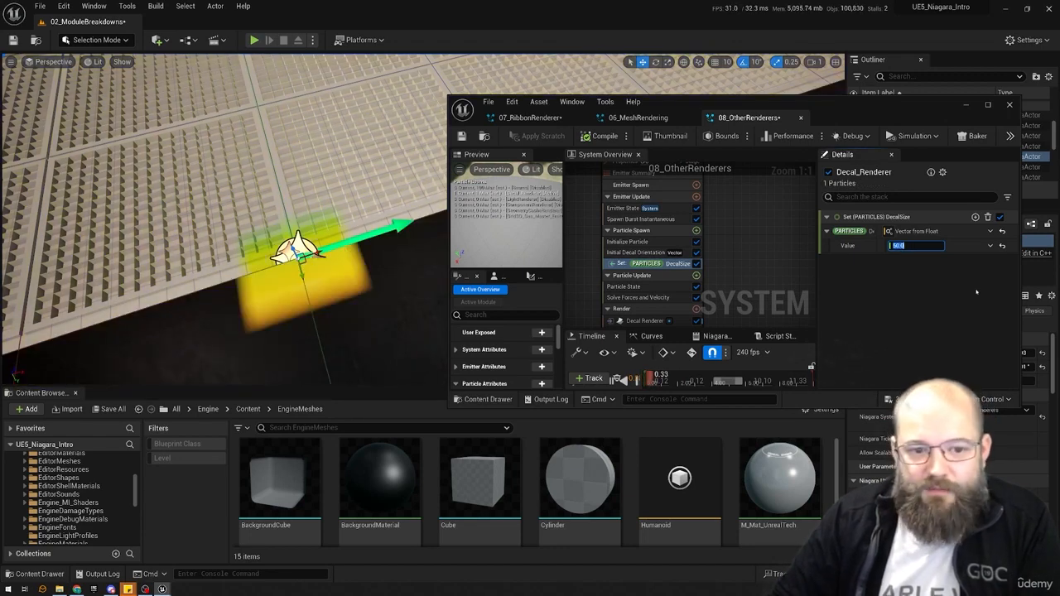
# - Examine the material and attribute bindings of the Decal Renderer
pyautogui.scroll(-1, 646, 281)
pyautogui.click(623, 300)
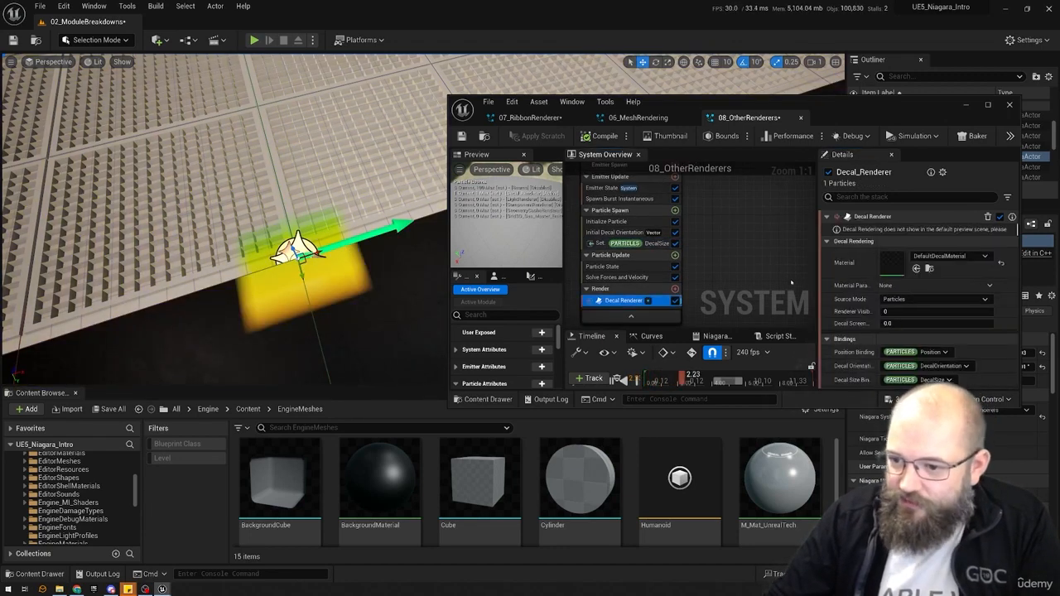
pyautogui.scroll(-4, 966, 346)
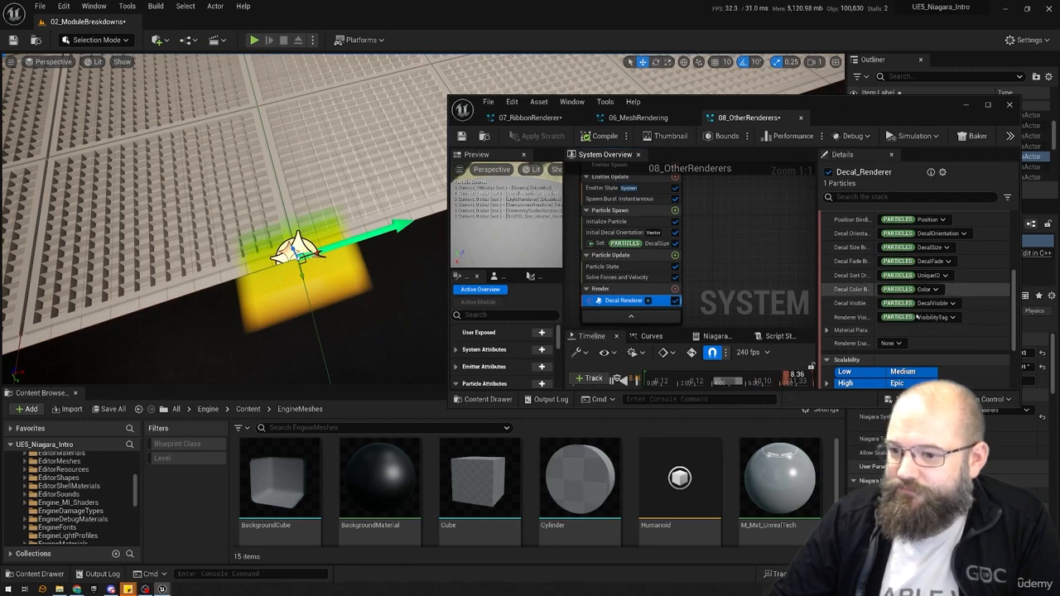
pyautogui.scroll(2, 910, 249)
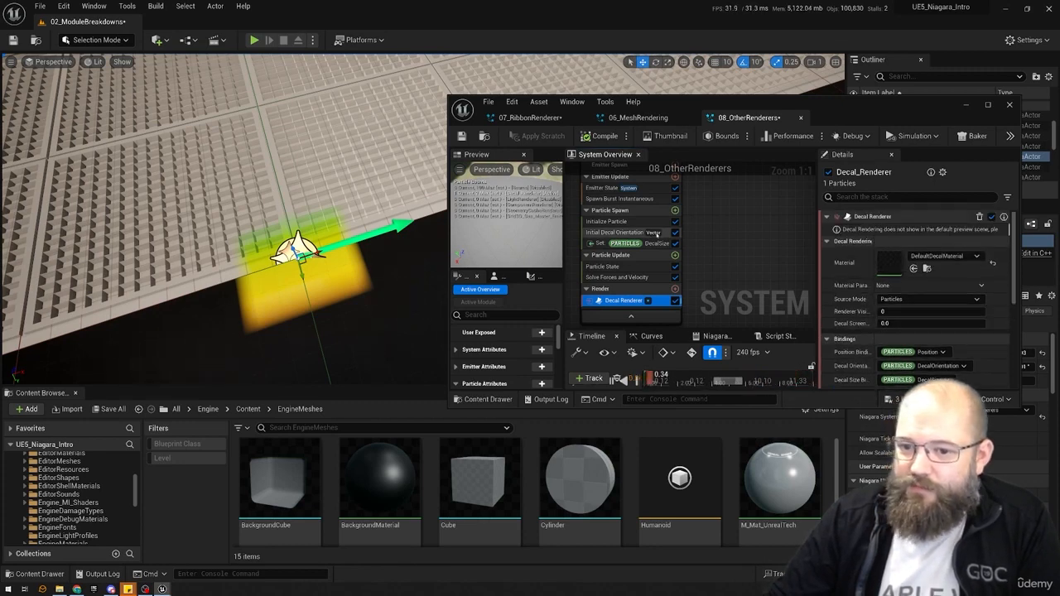
# - Search the modules available for the Particle Spawn stage for decal entries
pyautogui.click(630, 243)
pyautogui.click(627, 211)
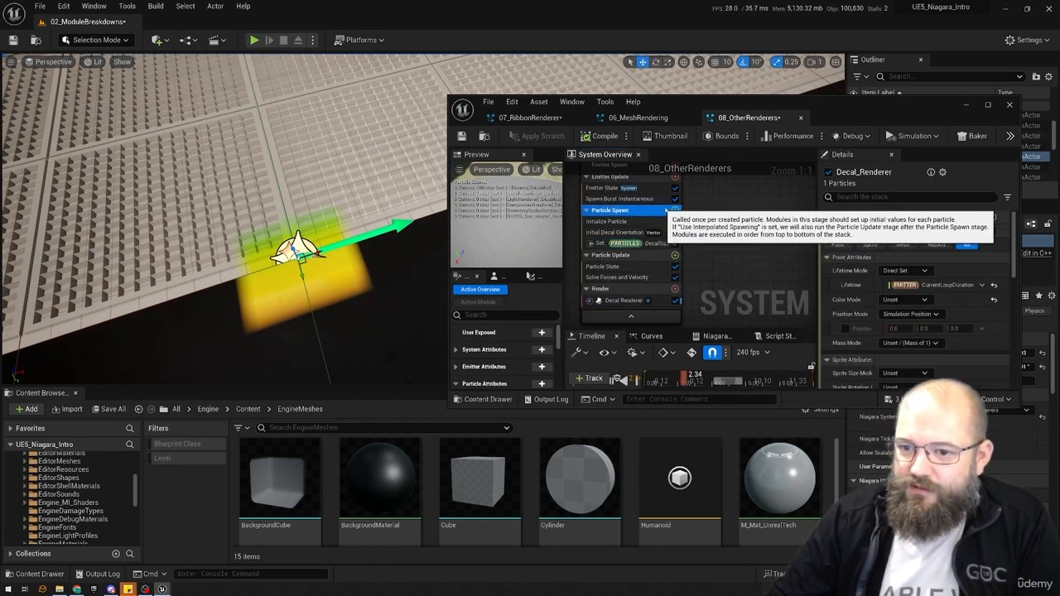
pyautogui.click(674, 210)
pyautogui.write('dec')
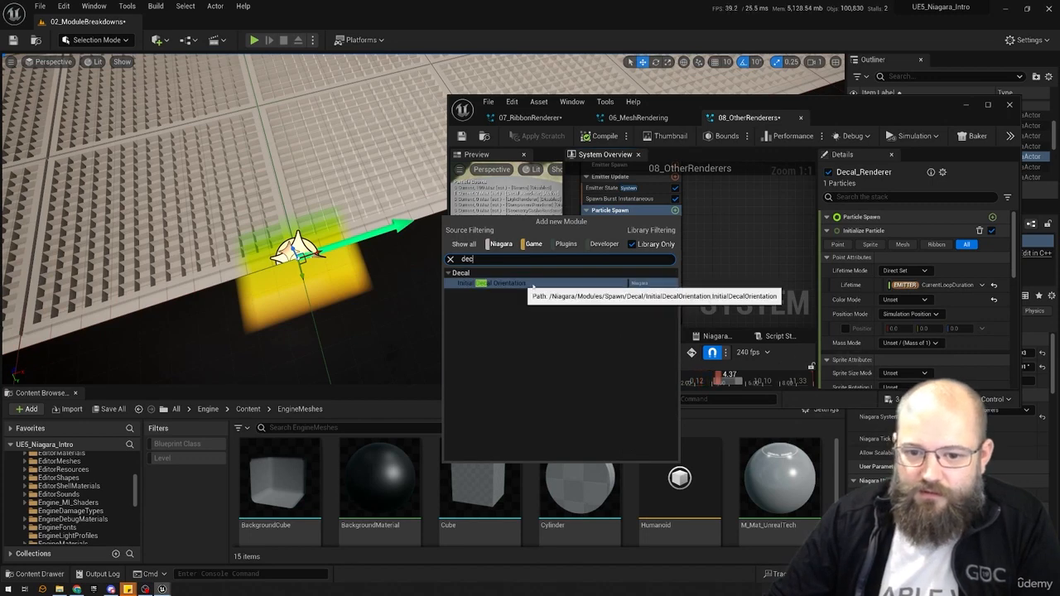
pyautogui.click(517, 283)
# - Add the Update Decal Orientation module to the Particle Update stage of the Decal_Renderer emitter
pyautogui.click(666, 255)
pyautogui.click(675, 255)
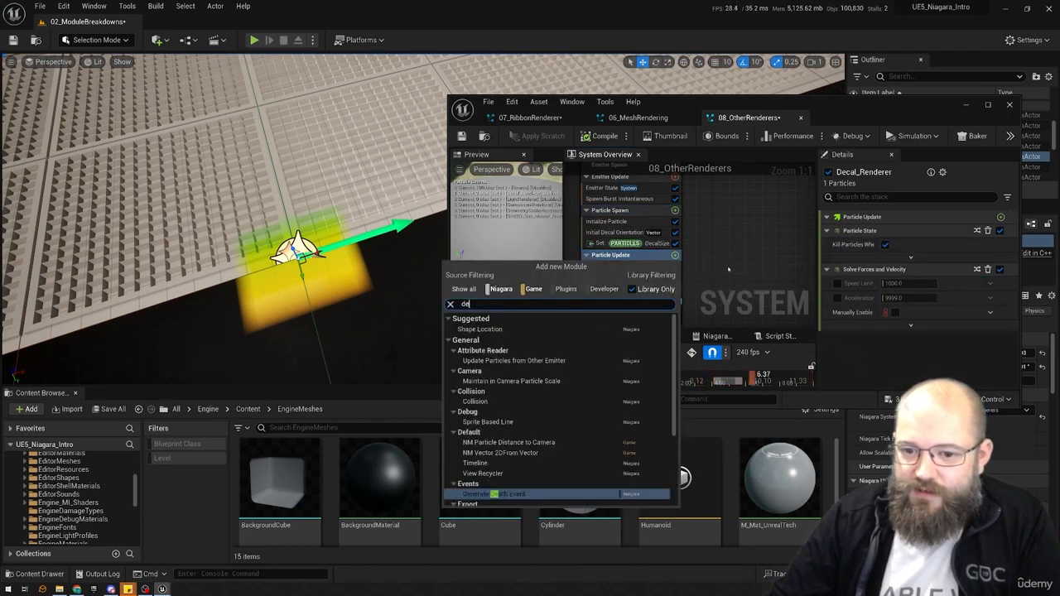
pyautogui.write('dec')
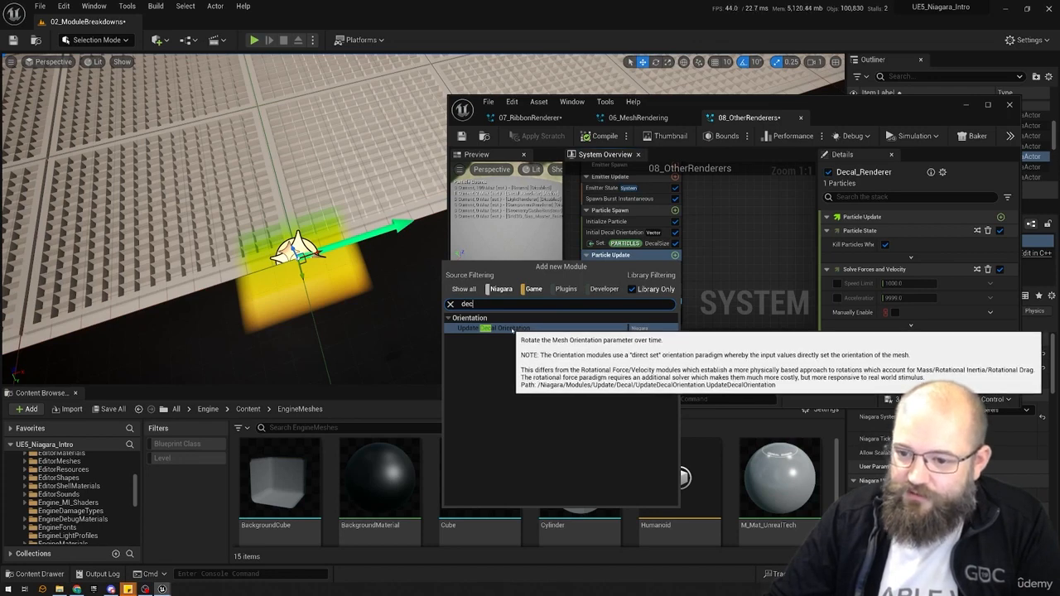
pyautogui.click(513, 328)
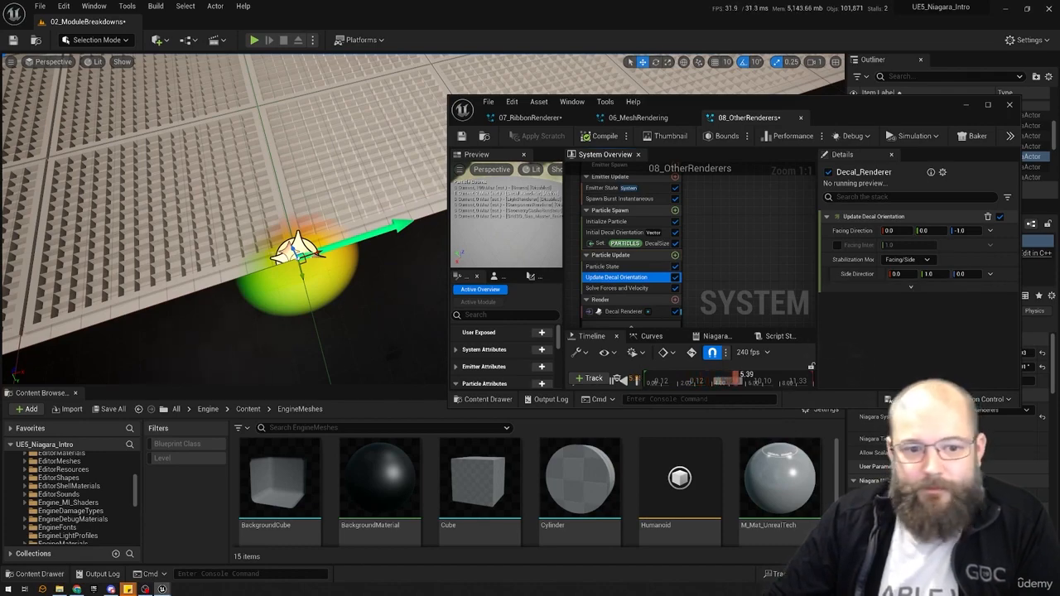
# - Maximize the Niagara editor window and delete the duplicate Decal Renderer note above the LightRenderer notes
pyautogui.click(987, 105)
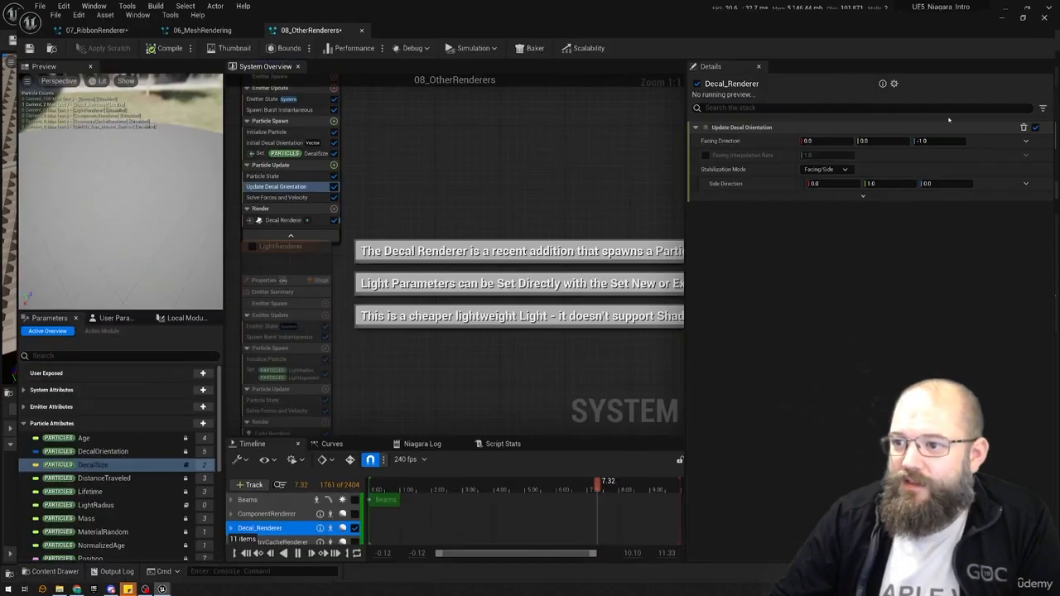
pyautogui.scroll(-2, 477, 177)
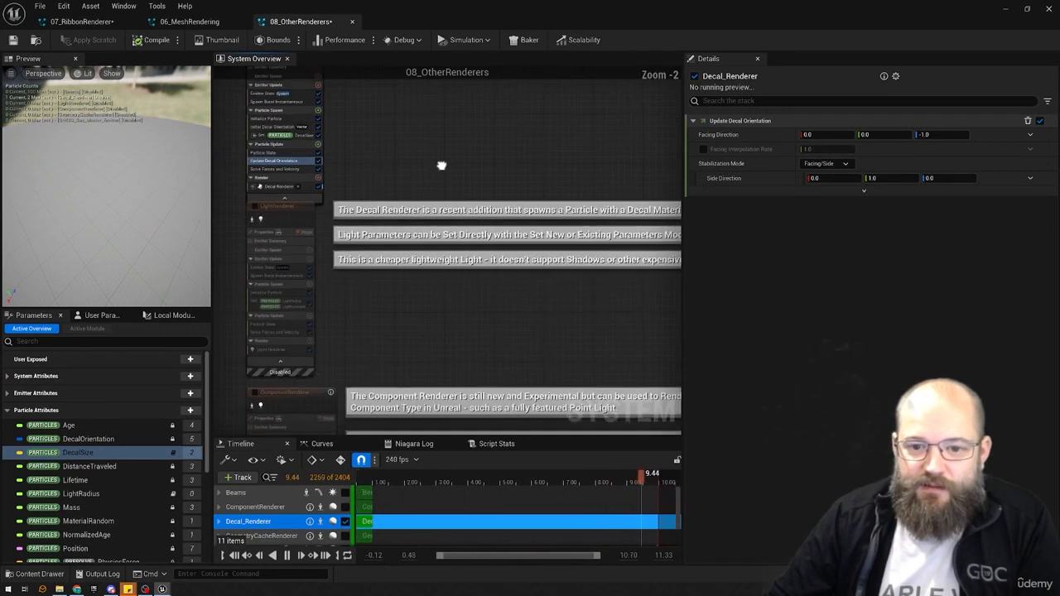
pyautogui.moveTo(440, 166); pyautogui.dragTo(417, 310, button='right')
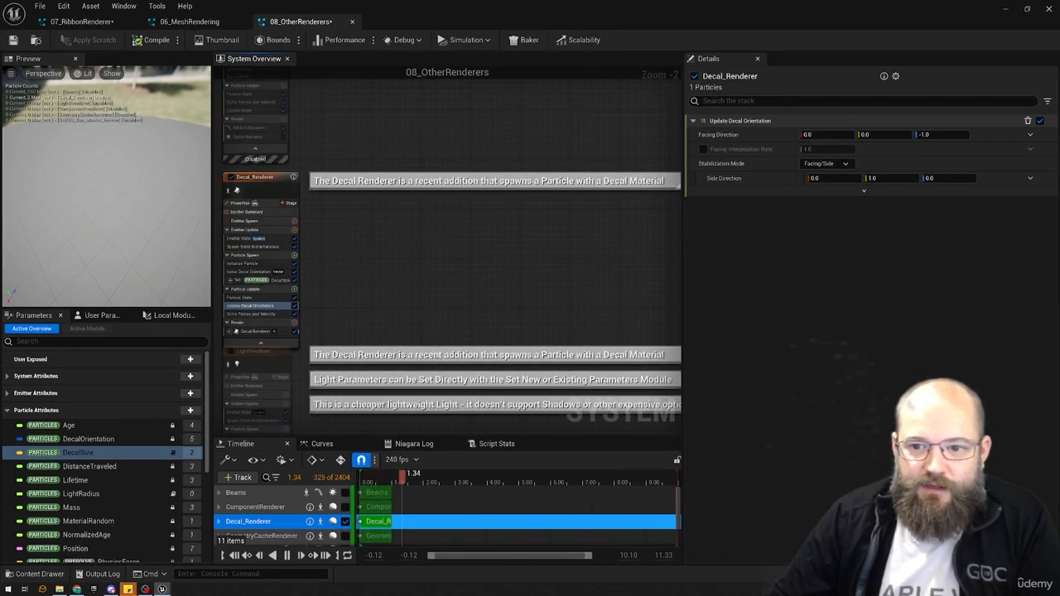
pyautogui.moveTo(385, 354); pyautogui.dragTo(426, 233)
pyautogui.press('Delete')
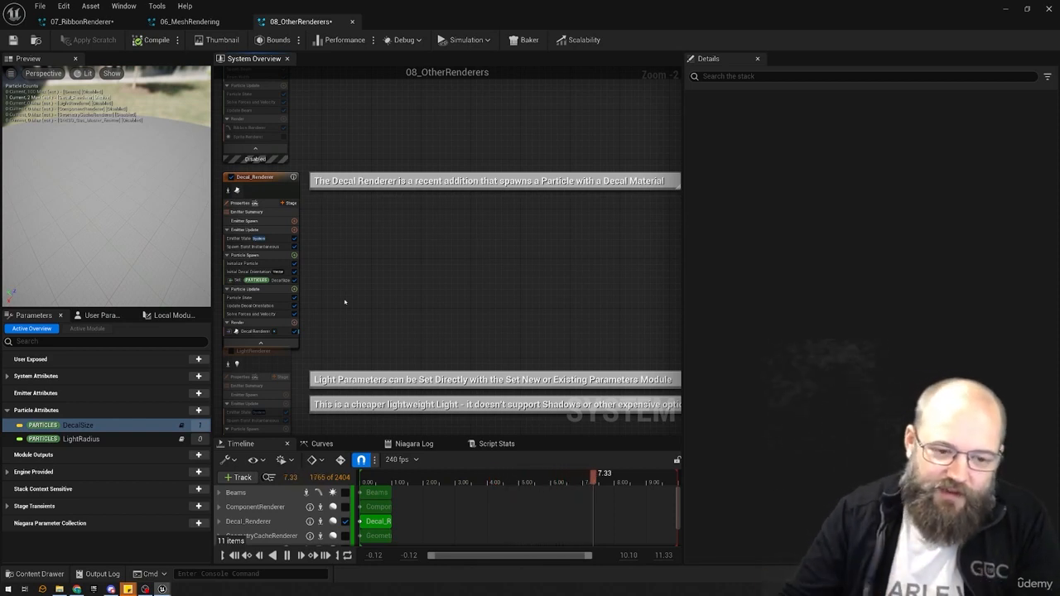
# - Disable the Decal_Renderer emitter and enable the LightRenderer emitter
pyautogui.click(254, 331)
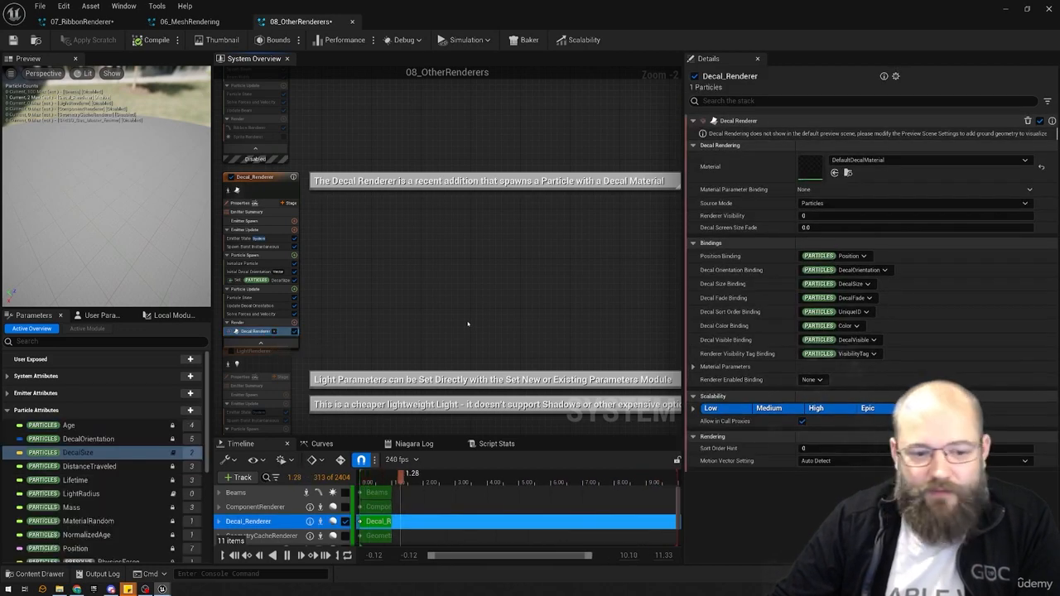
pyautogui.click(310, 142)
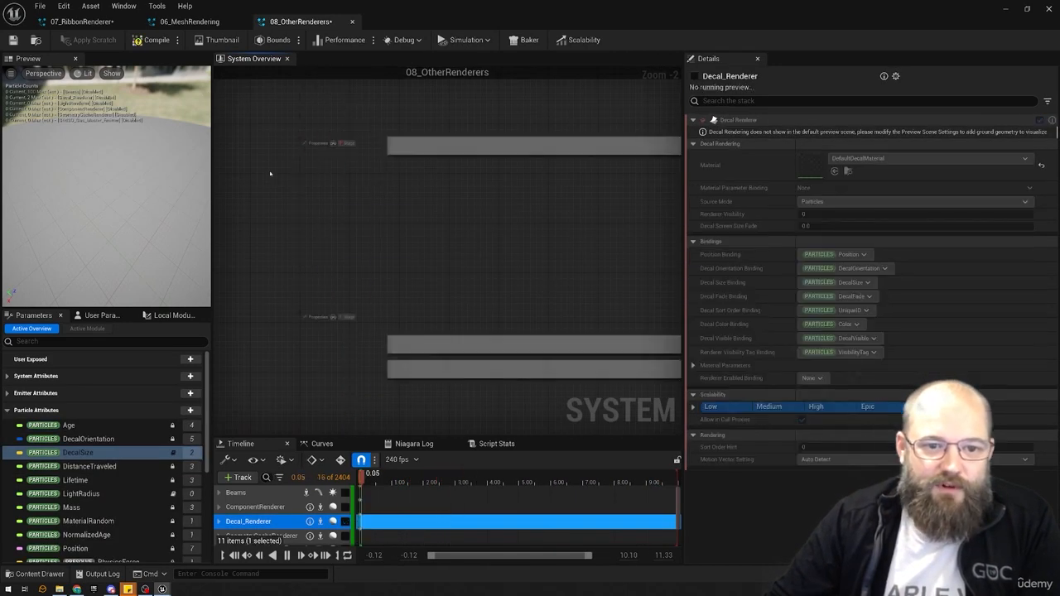
pyautogui.click(309, 316)
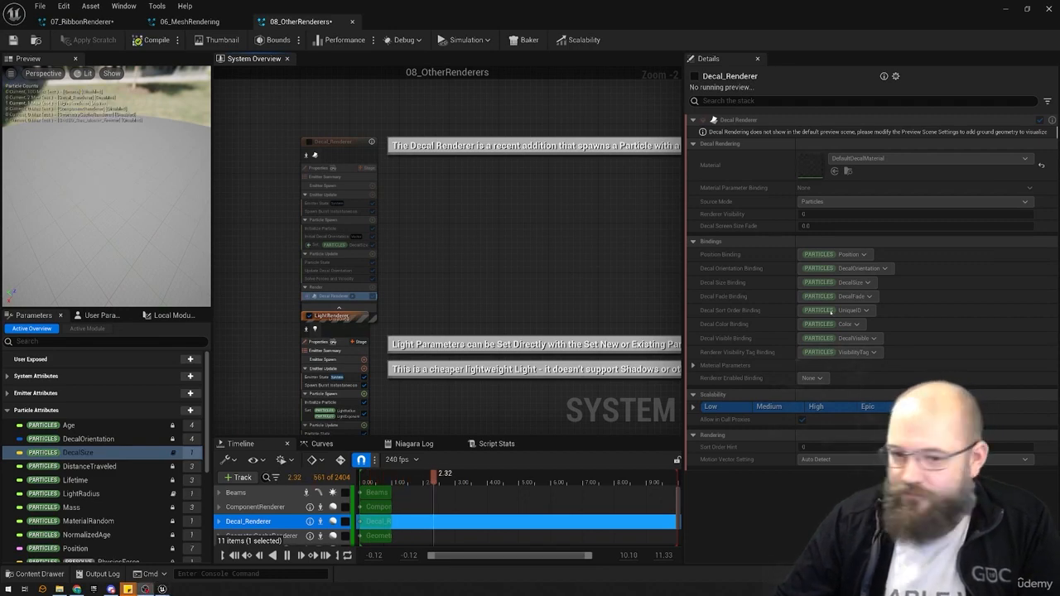
pyautogui.moveTo(557, 296); pyautogui.dragTo(503, 175, button='right')
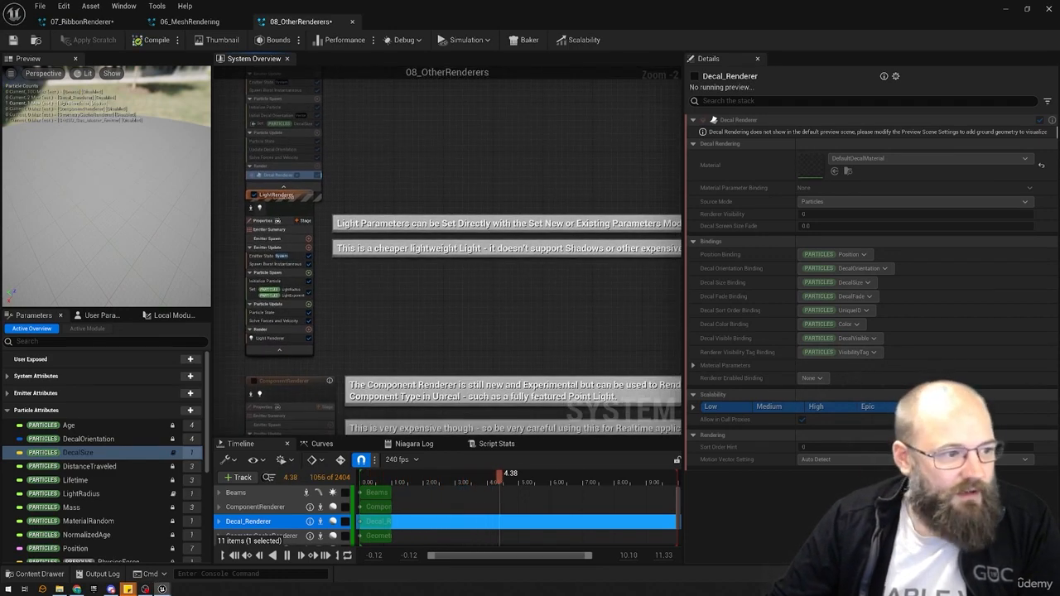
# - Shrink the Niagara editor window and view the red particle light near the Other Renderers label with the editor icons hidden
pyautogui.doubleClick(508, 2)
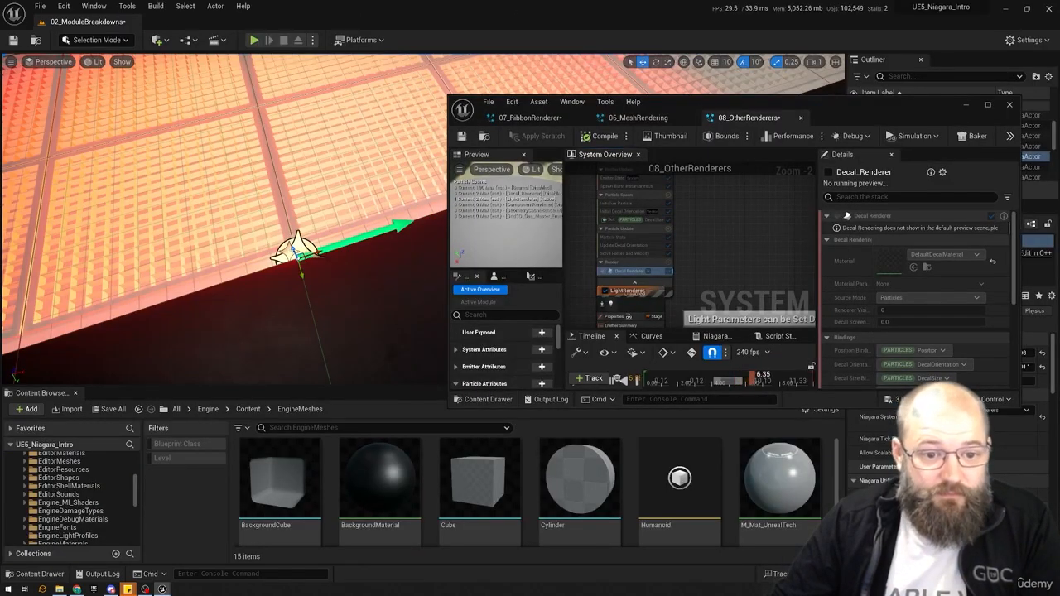
pyautogui.moveTo(224, 223)
pyautogui.mouseDown(button='right')
pyautogui.moveTo(257, 273)
pyautogui.moveTo(223, 198)
pyautogui.moveTo(207, 216)
pyautogui.mouseUp(button='right')
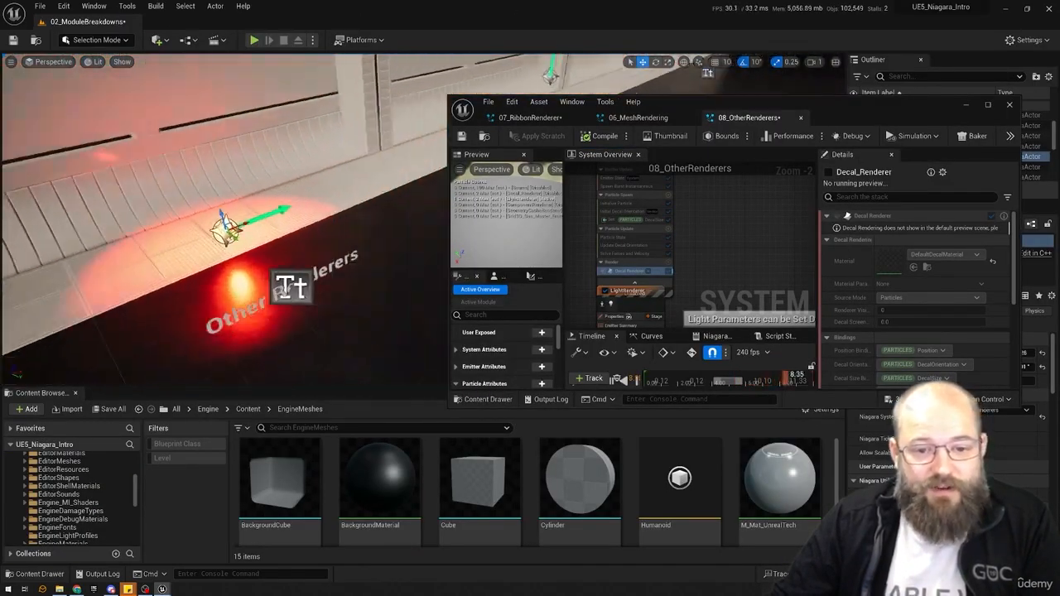
pyautogui.moveTo(311, 237); pyautogui.dragTo(282, 237, button='right')
pyautogui.press('g')
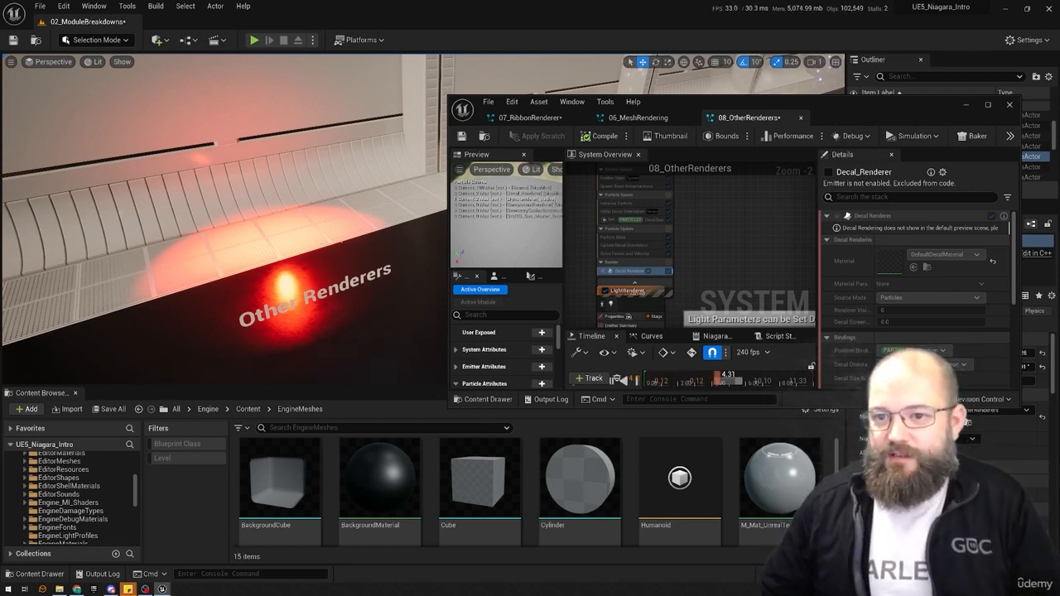
# - Dock the Niagara editor beside the level viewport and enable the Use Inverse Squared option on the Light Renderer
pyautogui.press('super+Right')
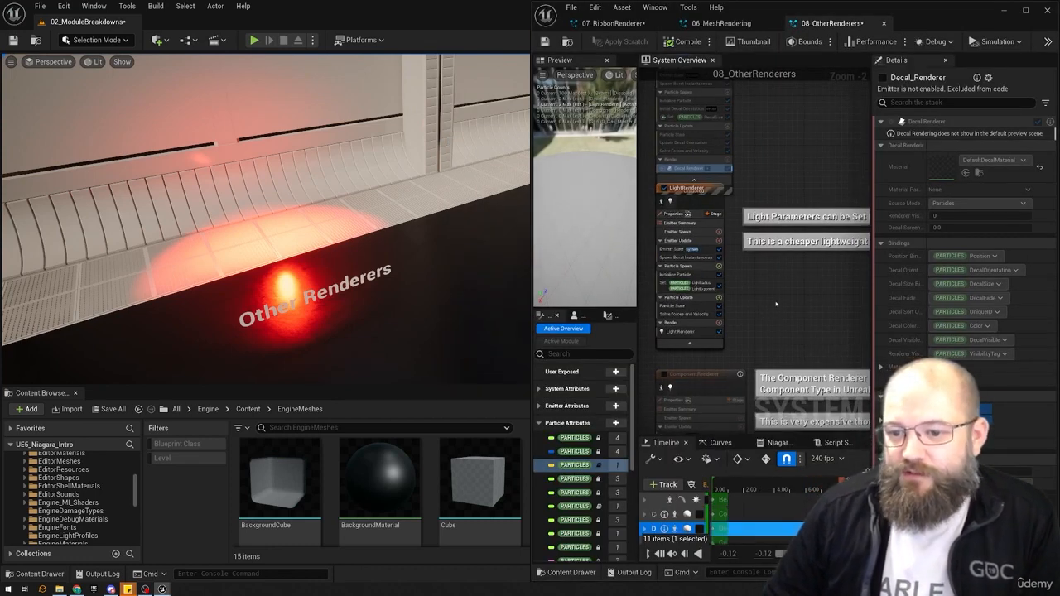
pyautogui.scroll(1, 802, 275)
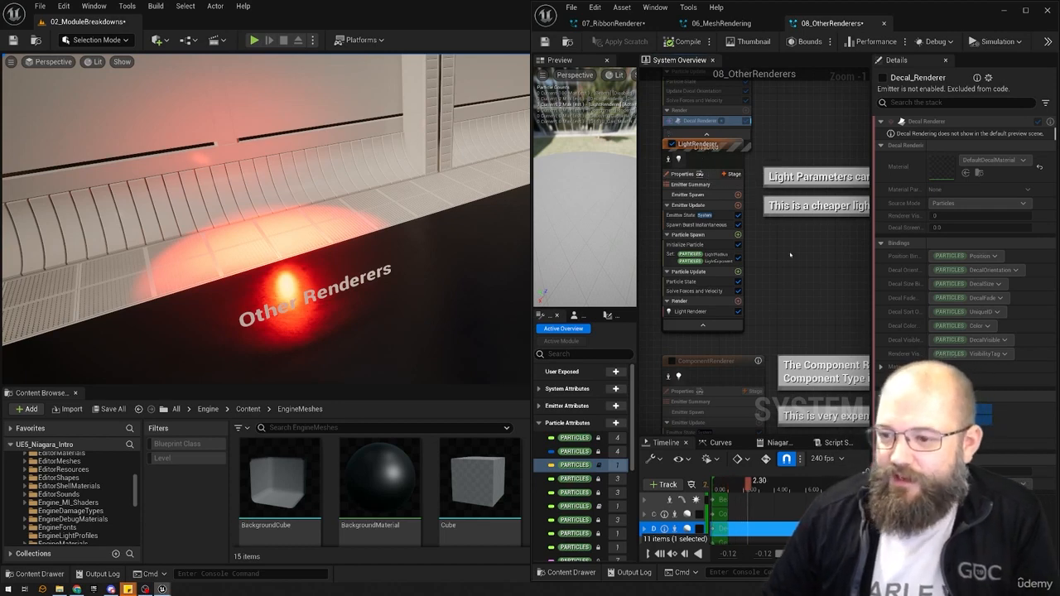
pyautogui.click(690, 311)
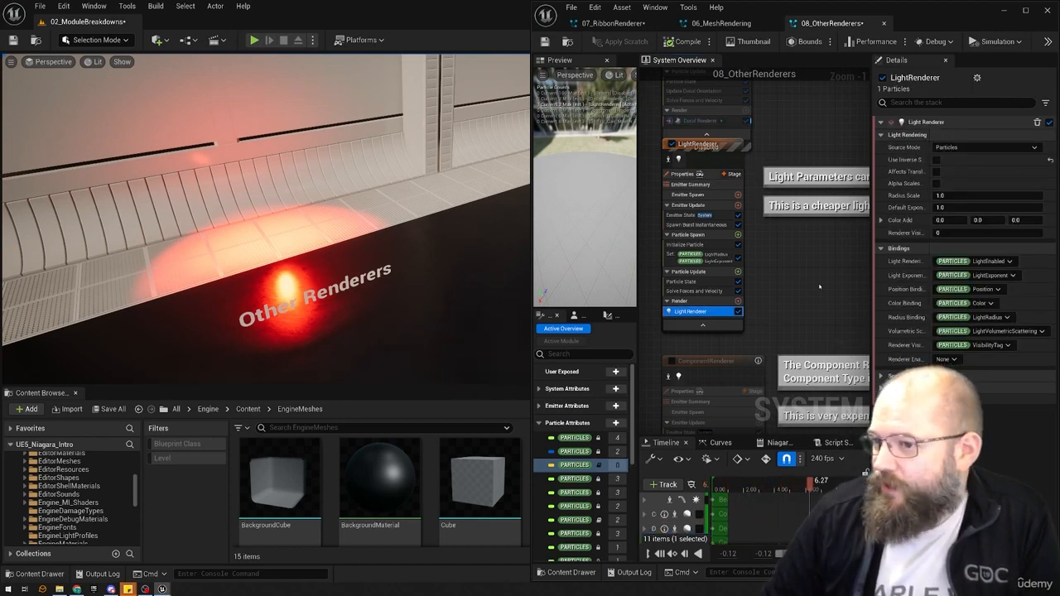
pyautogui.scroll(-1, 797, 265)
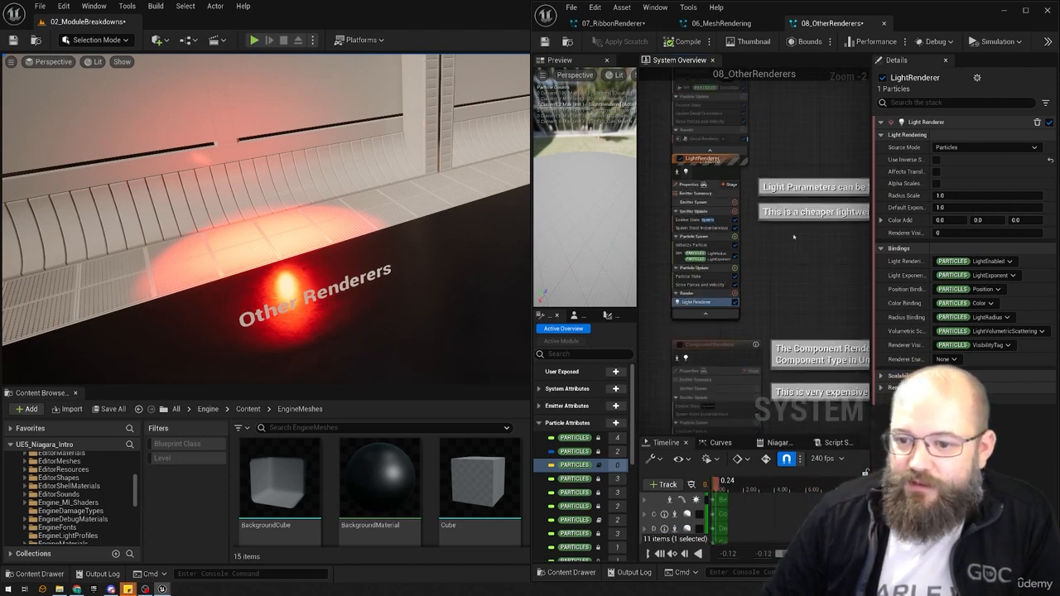
pyautogui.click(935, 160)
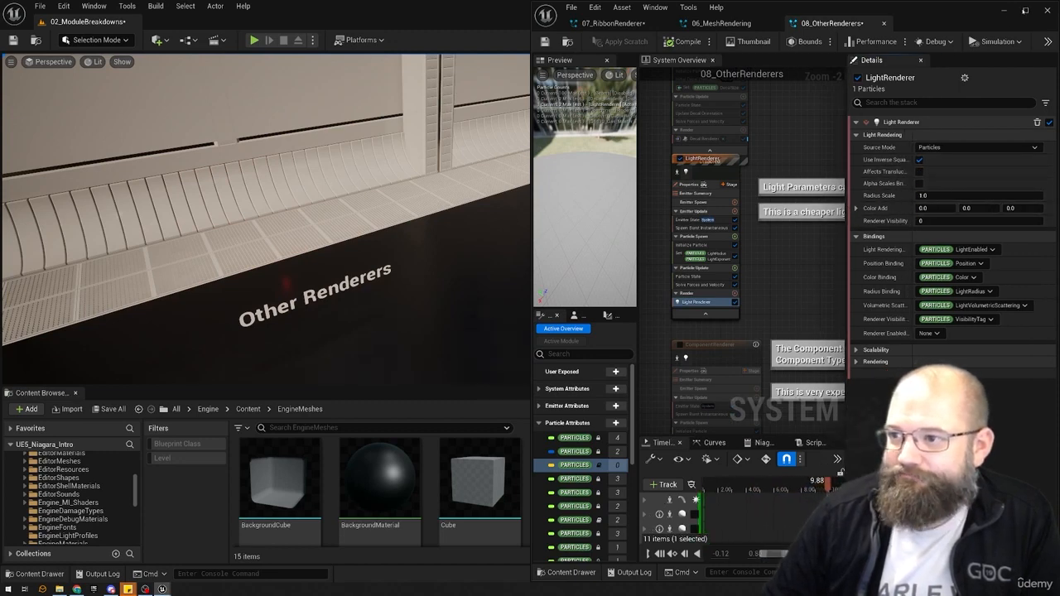
# - Get the Niagara editor out of the way, place a Point Light in the level and move it to about 8856, -462, 131
pyautogui.click(1024, 10)
pyautogui.moveTo(634, 239); pyautogui.dragTo(765, 247)
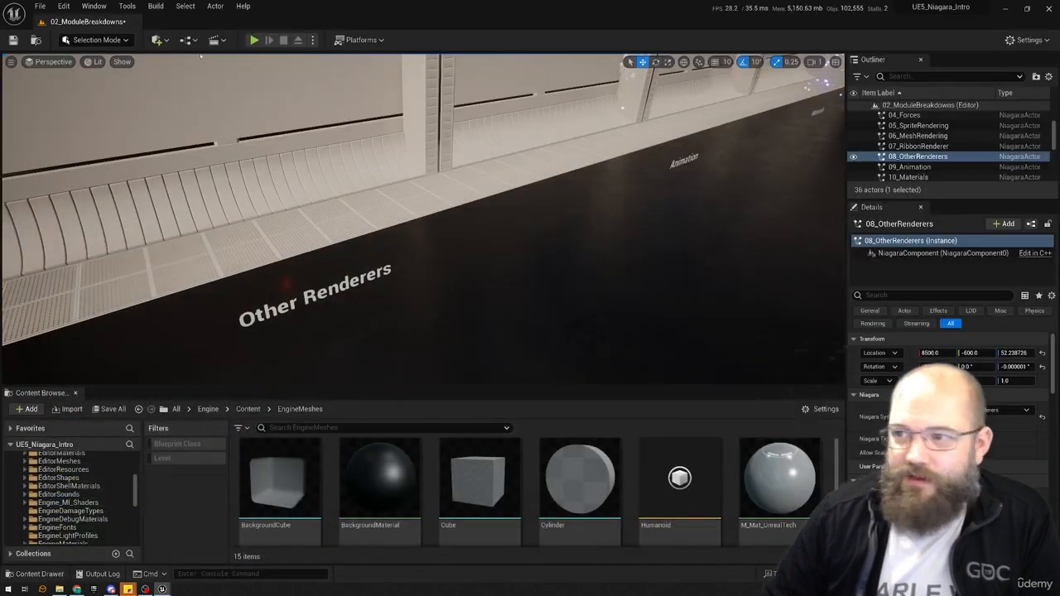
pyautogui.click(159, 40)
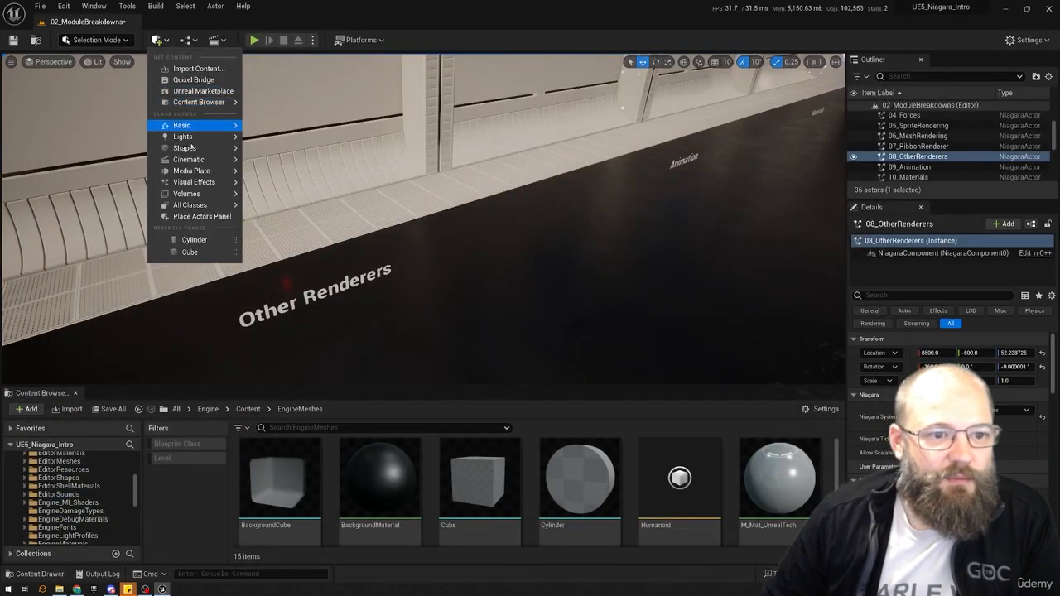
pyautogui.moveTo(206, 138)
pyautogui.click(290, 153)
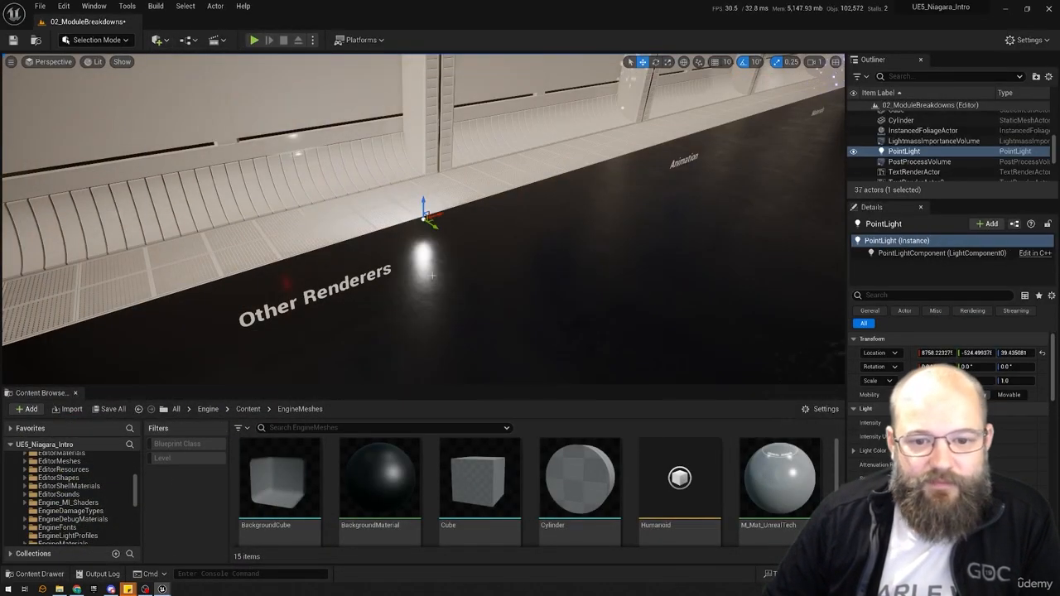
pyautogui.moveTo(433, 219); pyautogui.dragTo(550, 193)
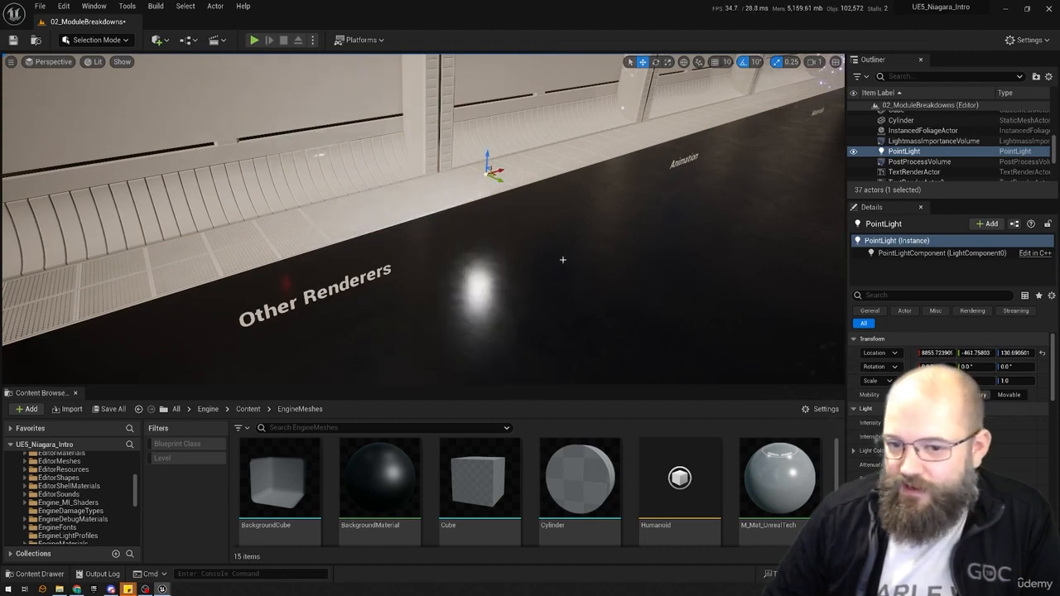
# - Show the editor icons again and compare the particle light with the Point Light in the Light Complexity view, ending in Lit view
pyautogui.press('g')
pyautogui.moveTo(523, 222); pyautogui.dragTo(575, 247, button='right')
pyautogui.press('s')
pyautogui.moveTo(529, 240)
pyautogui.keyDown('alt'); pyautogui.mouseDown()
pyautogui.moveTo(364, 244)
pyautogui.moveTo(530, 240)
pyautogui.mouseUp(); pyautogui.keyUp('alt')
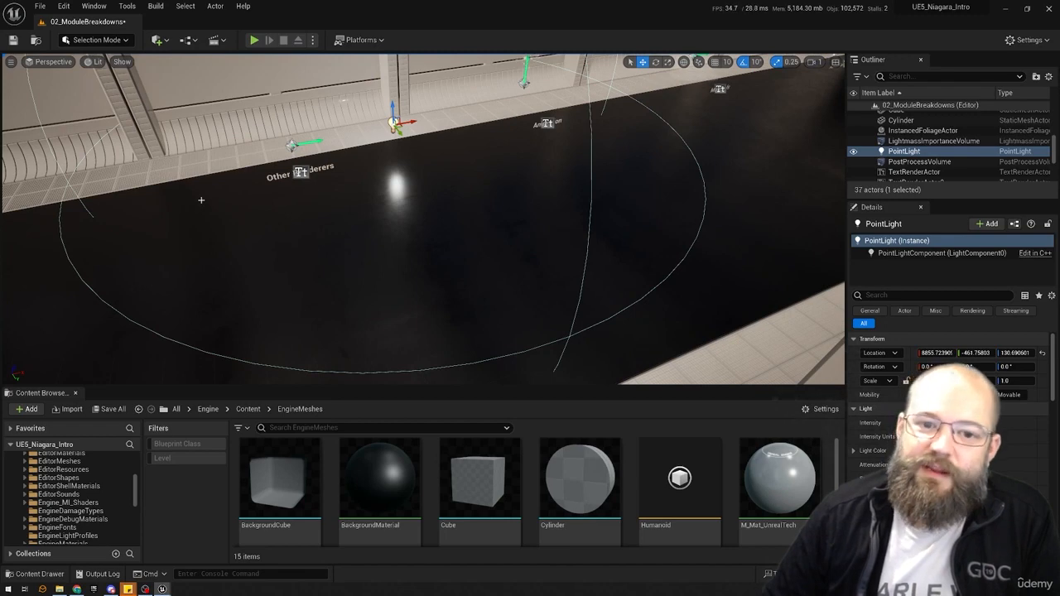
pyautogui.hotkey('alt', '7')
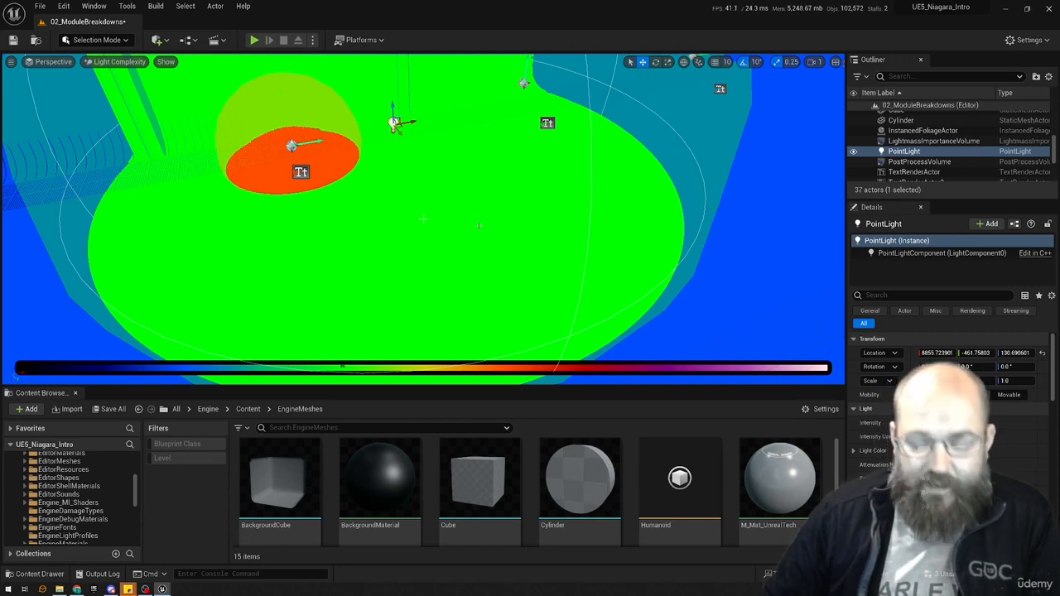
pyautogui.hotkey('alt', '3')
pyautogui.hotkey('alt', '7')
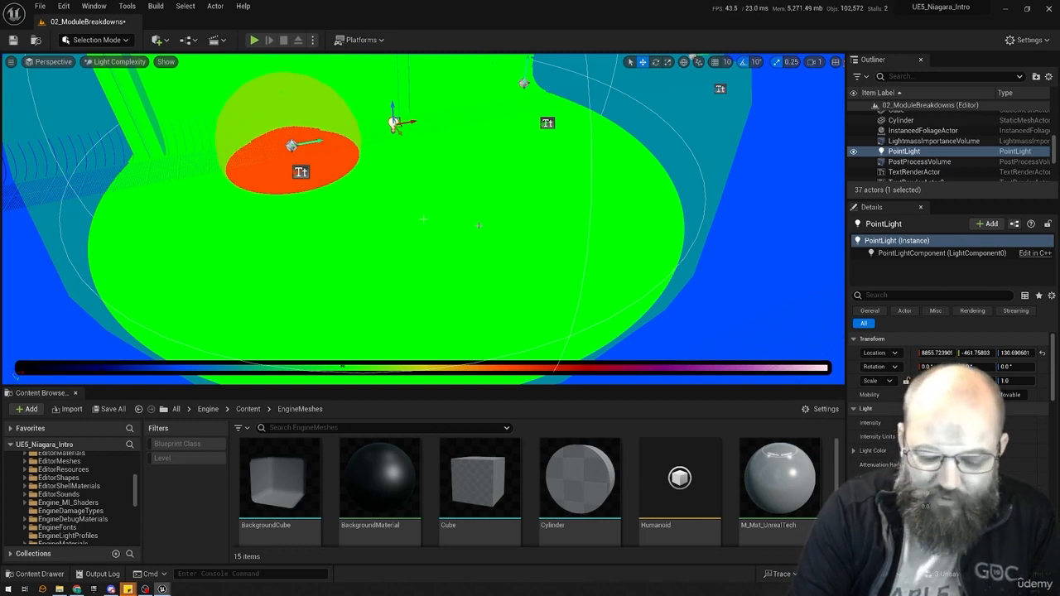
pyautogui.hotkey('alt', '4')
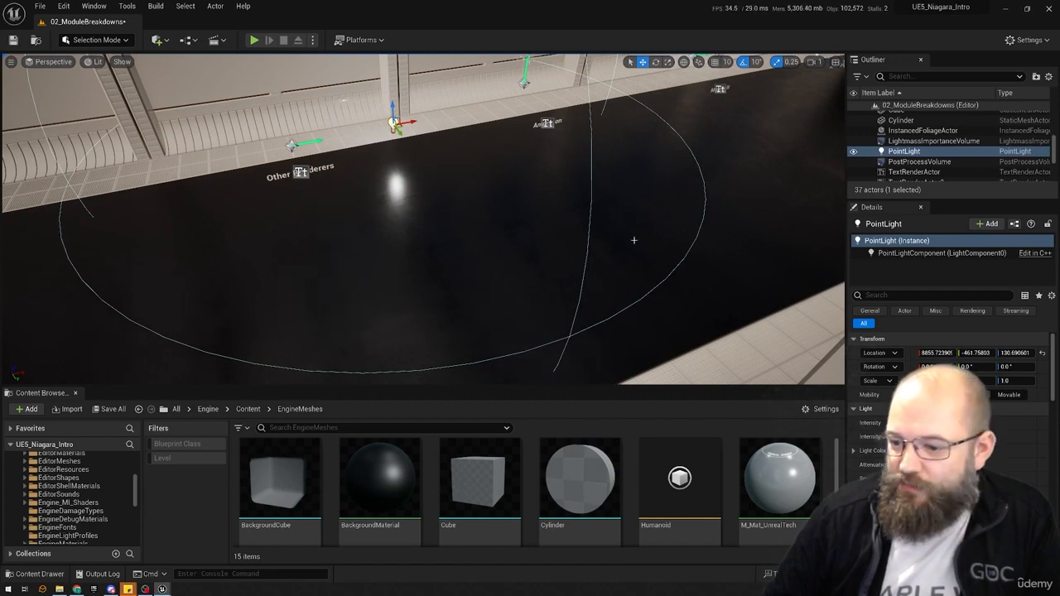
# - Find the inverse falloff settings in the PointLight's details and turn off Use Inverse Squared
pyautogui.scroll(-5, 952, 414)
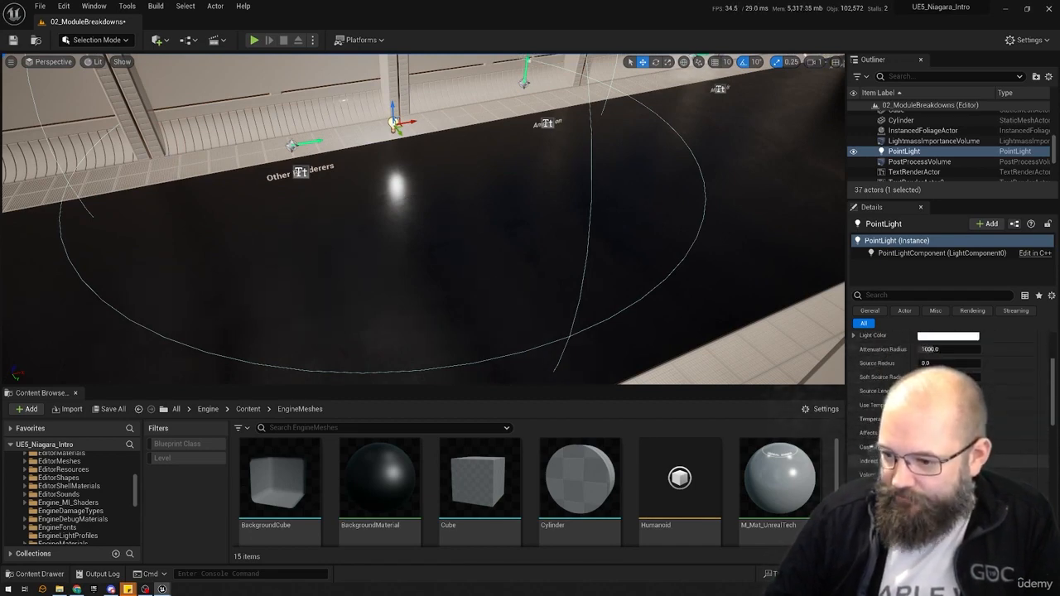
pyautogui.scroll(-5, 952, 398)
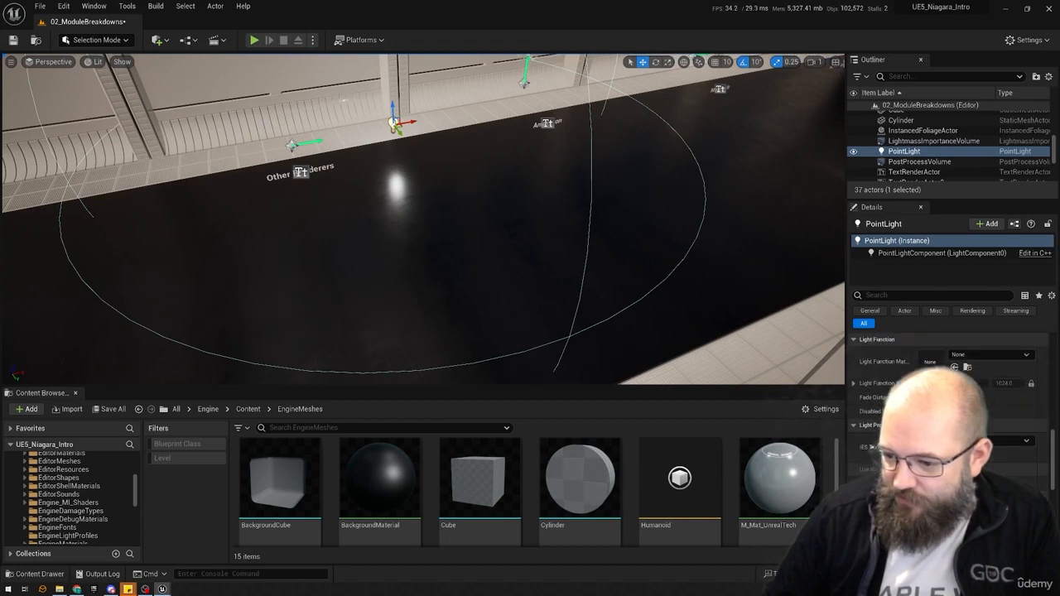
pyautogui.click(926, 295)
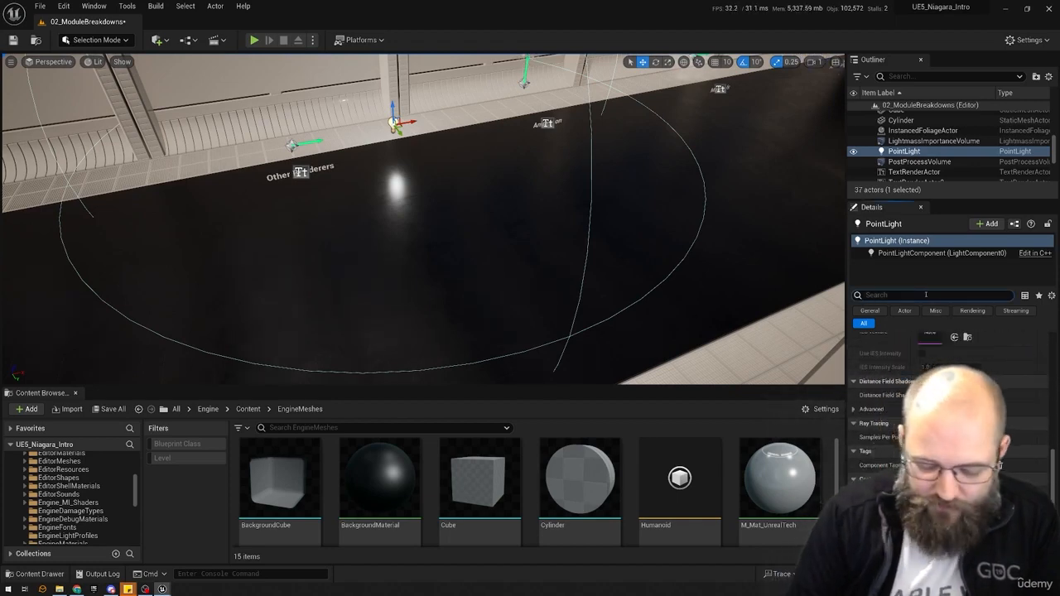
pyautogui.write('inv')
pyautogui.click(922, 367)
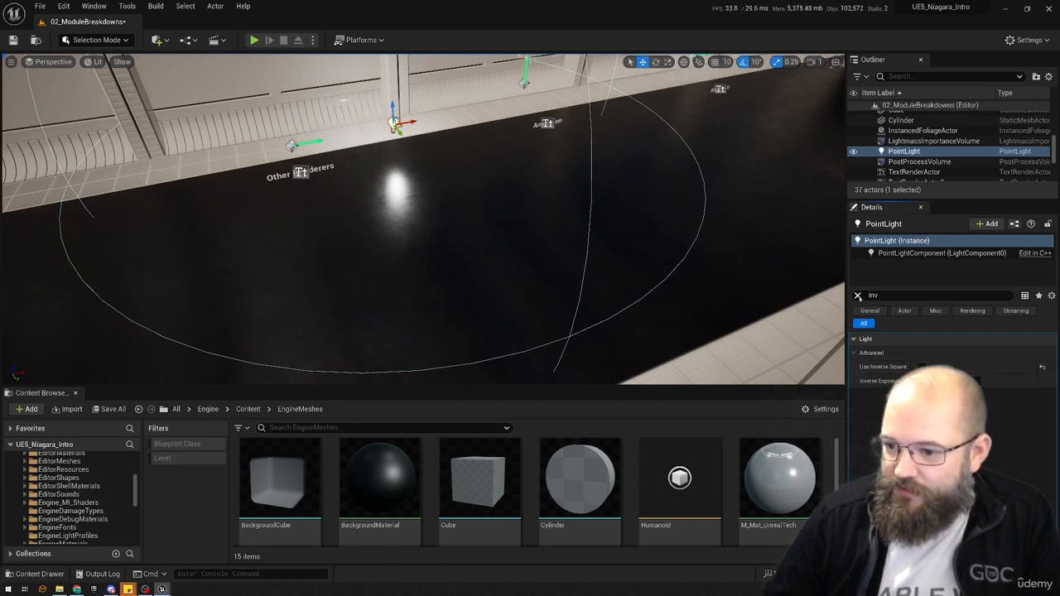
# - Clear the property search and lower the PointLight's light falloff exponent
pyautogui.click(858, 295)
pyautogui.scroll(-3, 867, 431)
pyautogui.scroll(-2, 868, 431)
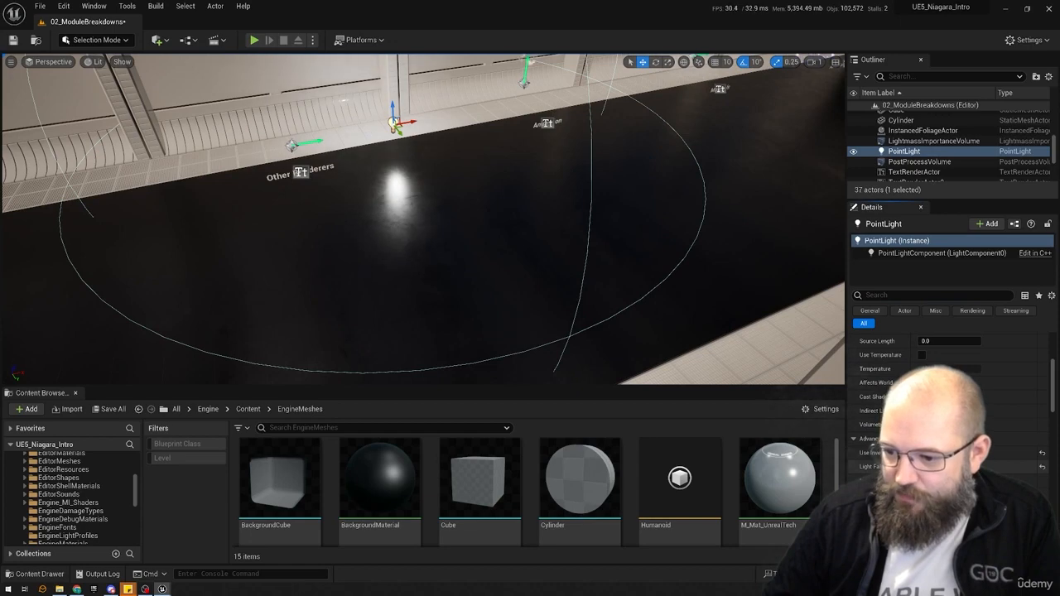
pyautogui.moveTo(948, 466); pyautogui.dragTo(920, 466)
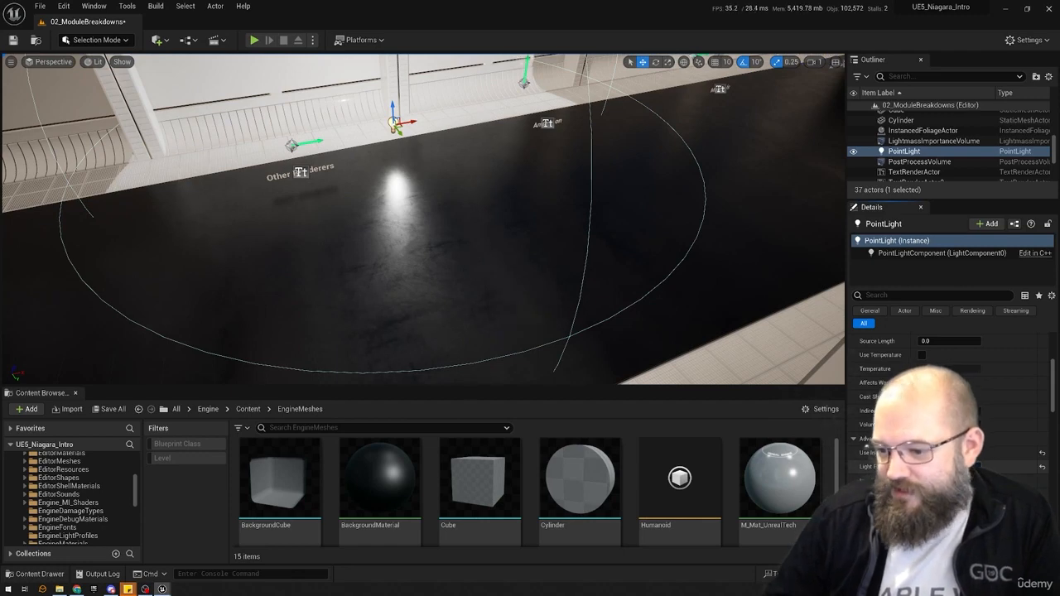
# - Lower the PointLight beside the Other Renderers display to a height of about 85
pyautogui.moveTo(333, 248); pyautogui.dragTo(203, 168, button='right')
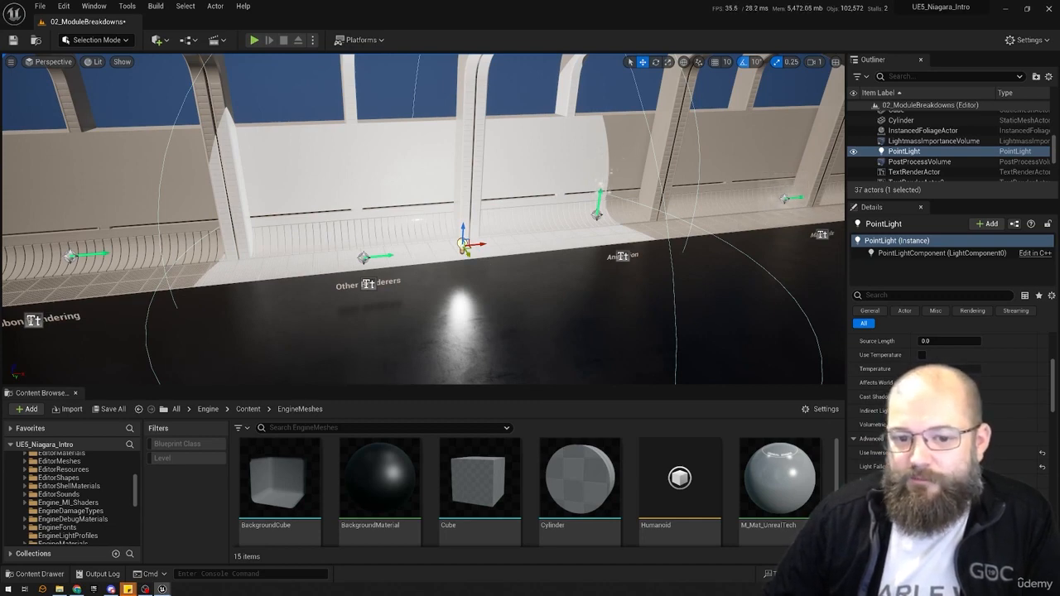
pyautogui.moveTo(494, 246)
pyautogui.mouseDown(button='right')
pyautogui.moveTo(522, 261)
pyautogui.moveTo(494, 246)
pyautogui.mouseUp(button='right')
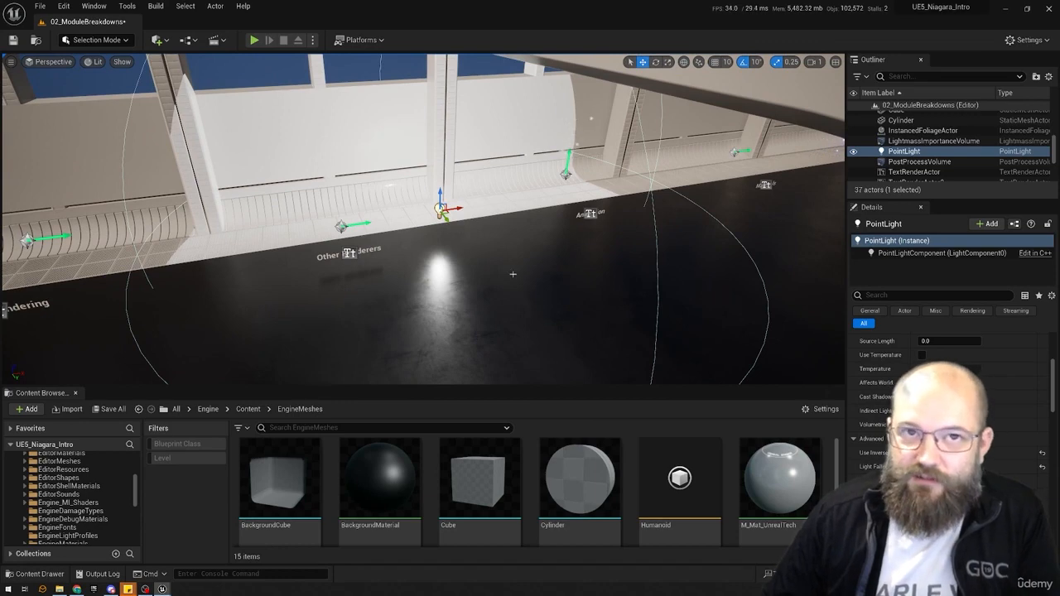
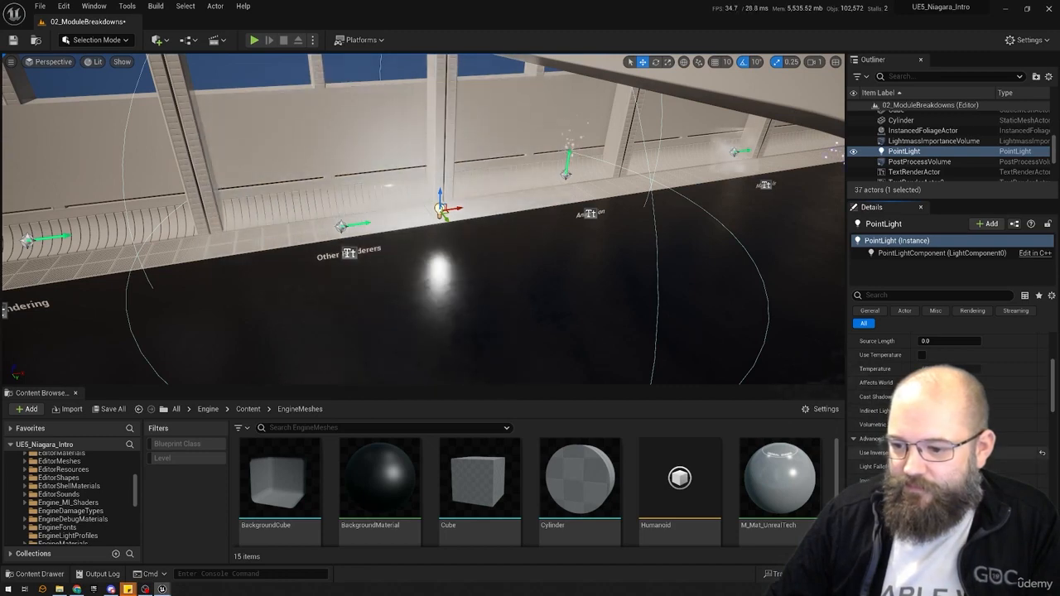
pyautogui.scroll(4, 952, 397)
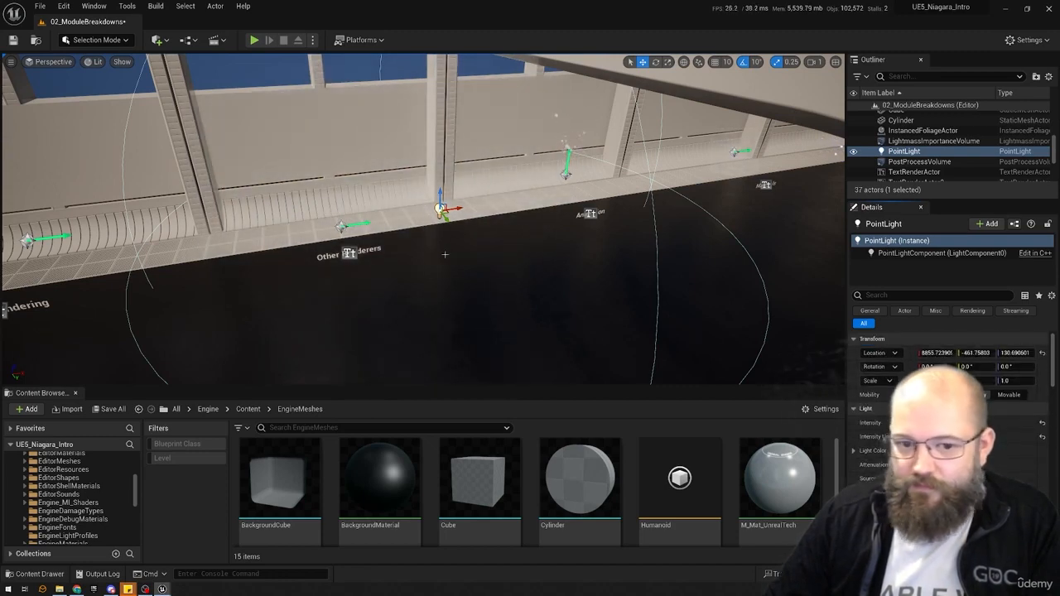
pyautogui.press('f')
pyautogui.keyDown('alt'); pyautogui.moveTo(425, 213); pyautogui.dragTo(414, 133); pyautogui.keyUp('alt')
pyautogui.moveTo(425, 214); pyautogui.dragTo(552, 303)
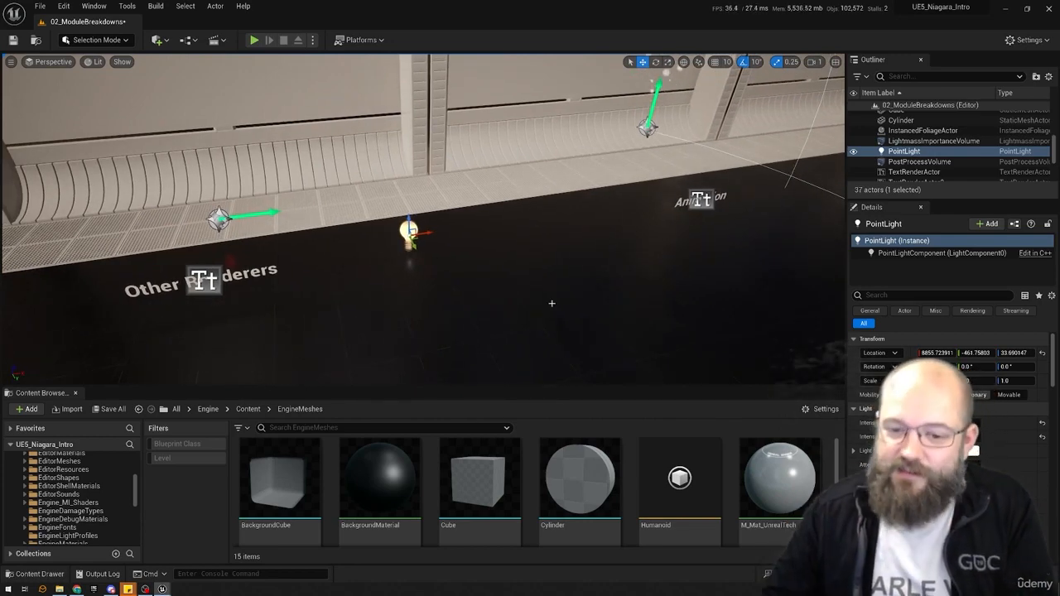
pyautogui.moveTo(409, 235); pyautogui.dragTo(409, 207)
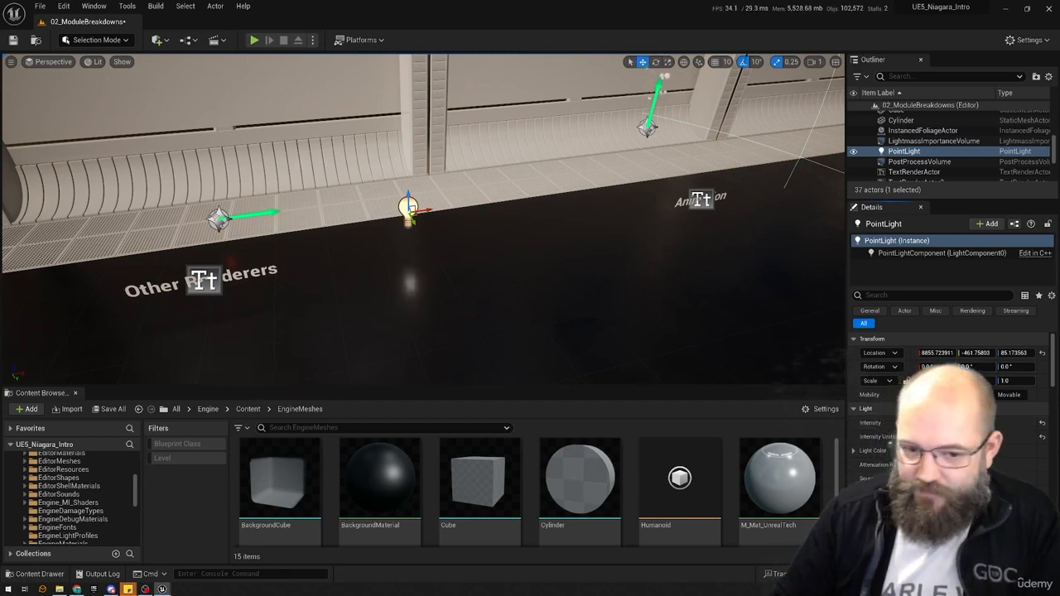
# - Adjust the PointLight's brightness and lower its light falloff exponent while comparing the reflection on the floor
pyautogui.moveTo(653, 309); pyautogui.dragTo(680, 308, button='right')
pyautogui.moveTo(431, 220); pyautogui.dragTo(431, 221, button='right')
pyautogui.press('g')
pyautogui.press('g')
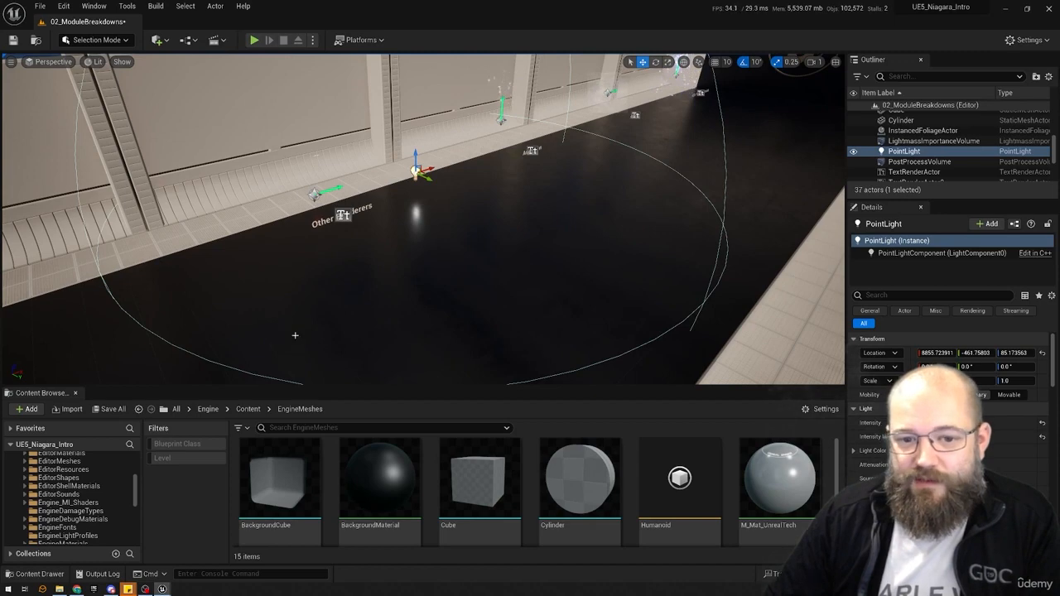
pyautogui.scroll(-10, 952, 398)
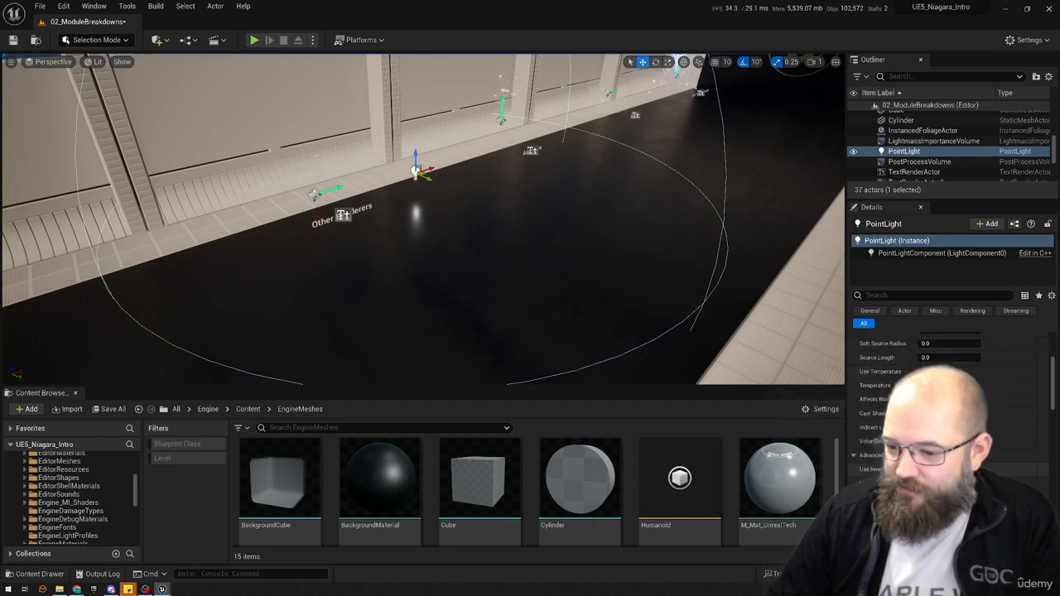
pyautogui.scroll(10, 952, 397)
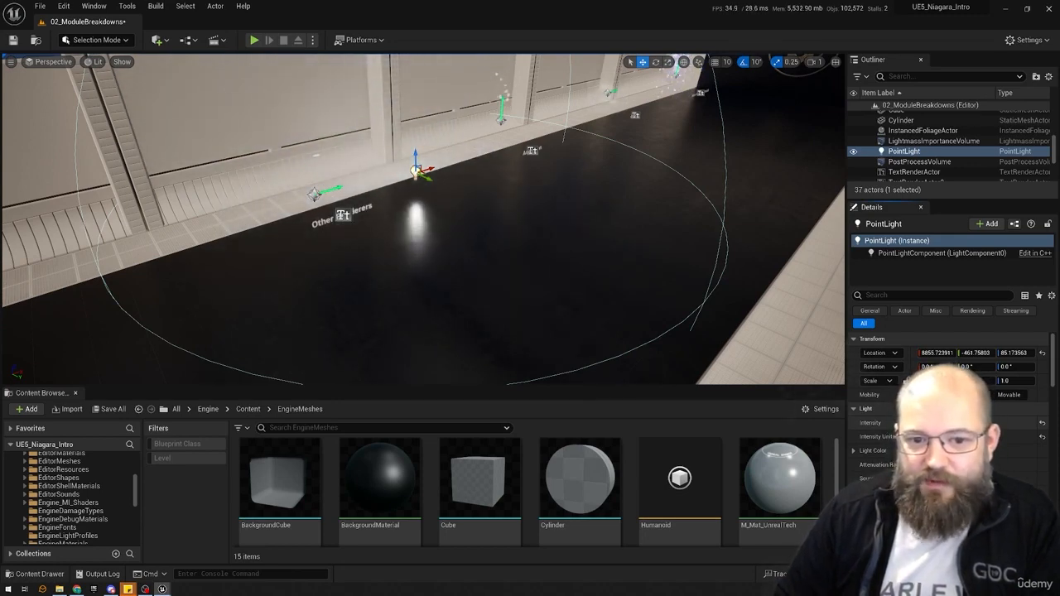
pyautogui.scroll(-5, 952, 413)
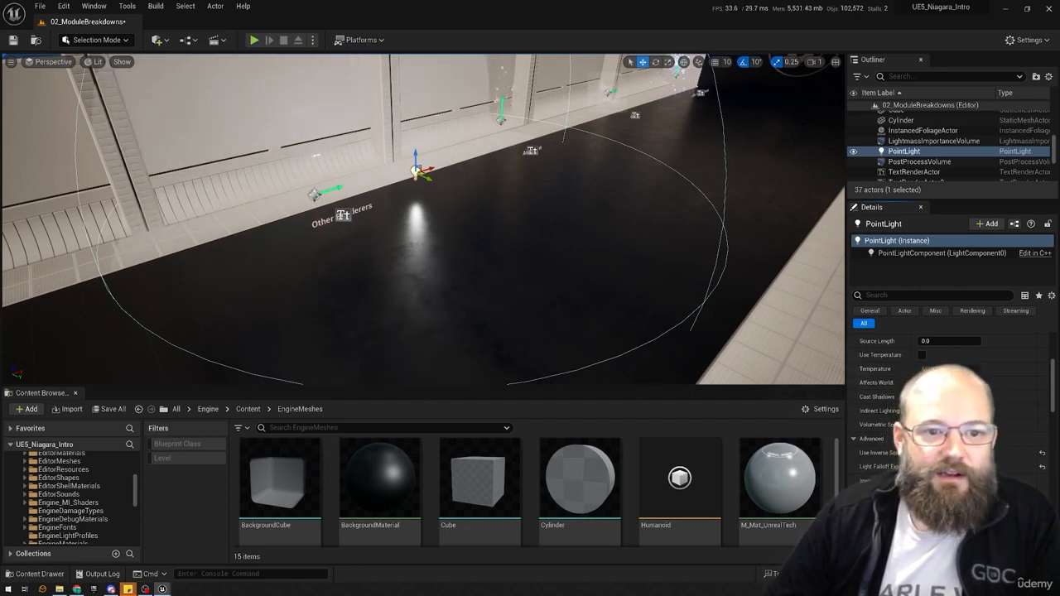
pyautogui.moveTo(422, 248); pyautogui.dragTo(405, 215, button='right')
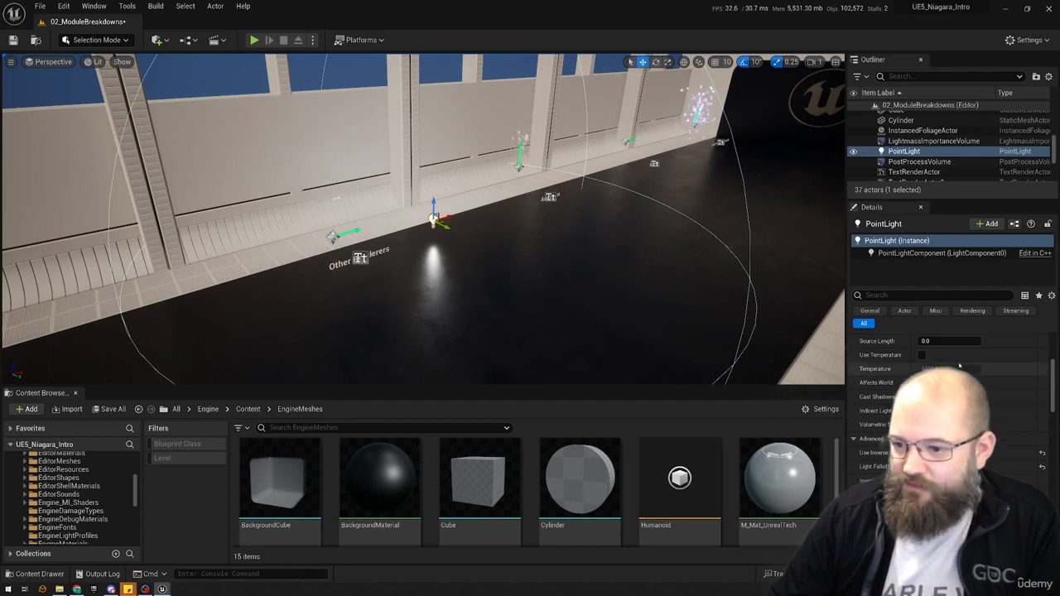
# - Change the PointLight's light color to red and move it toward the wall to about -567 in Y
pyautogui.scroll(5, 958, 365)
pyautogui.click(952, 423)
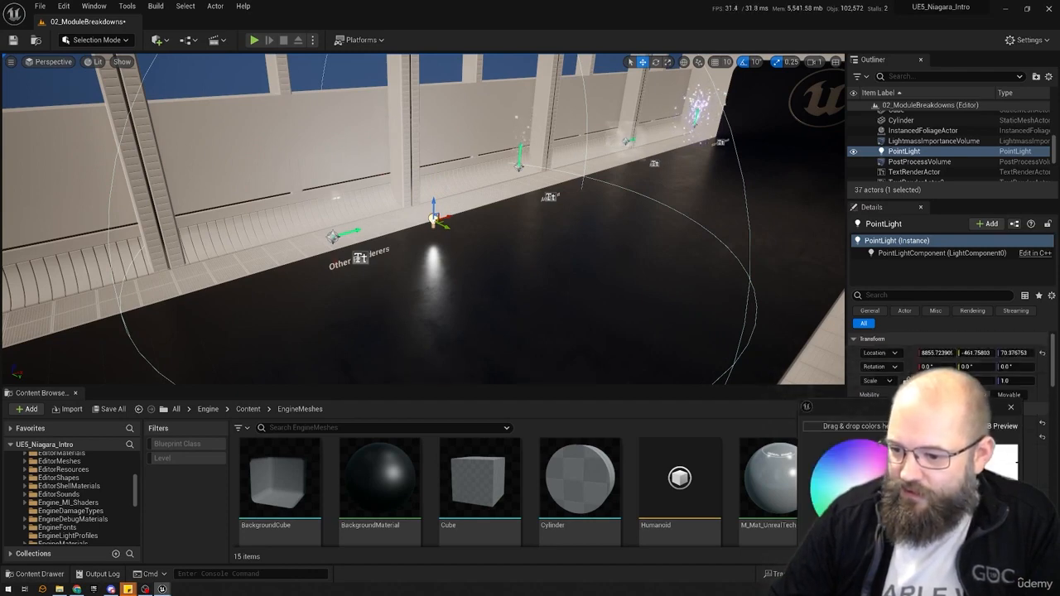
pyautogui.click(909, 488)
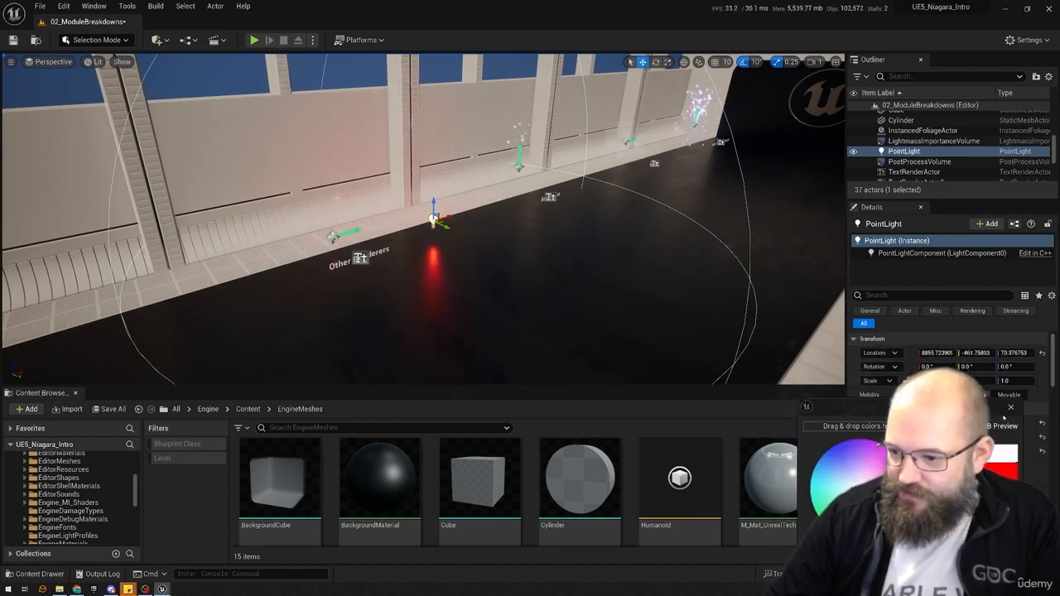
pyautogui.click(1010, 408)
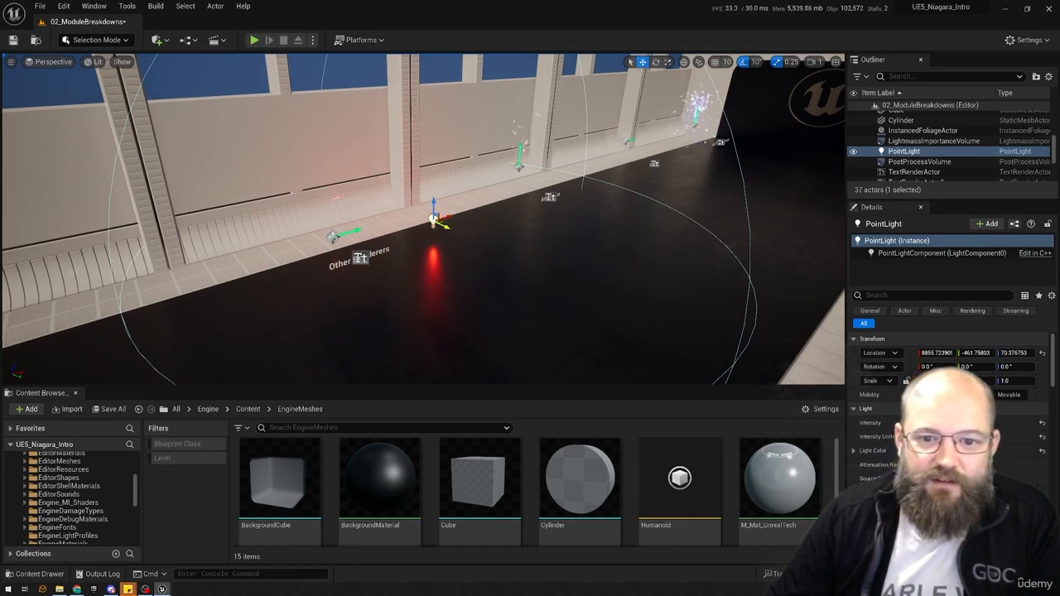
pyautogui.moveTo(440, 223); pyautogui.dragTo(422, 212)
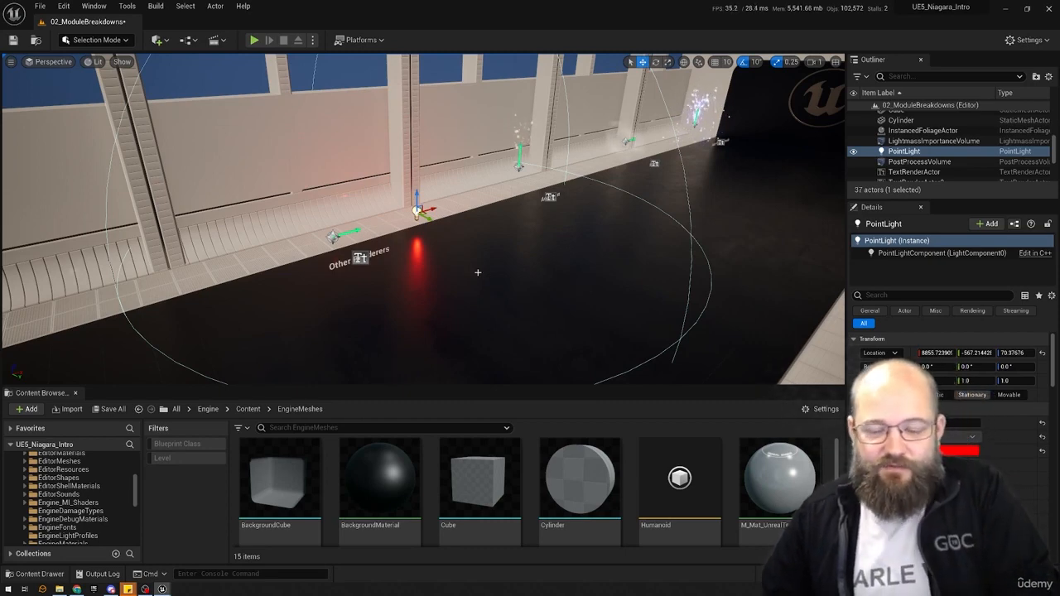
# - Delete the PointLight from the level, then select and focus the 08_OtherRenderers system
pyautogui.press('Delete')
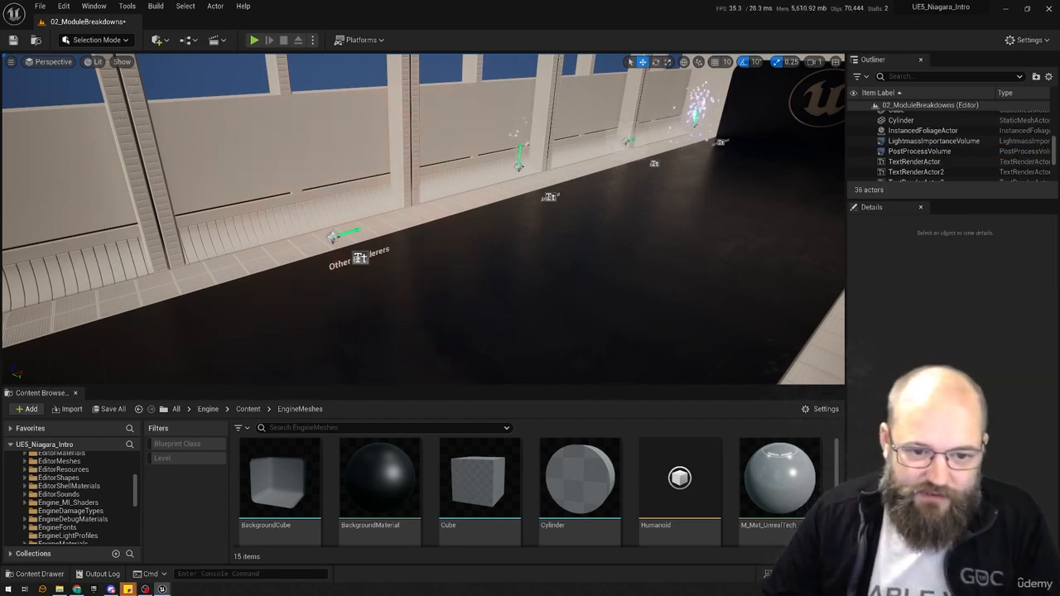
pyautogui.moveTo(474, 262); pyautogui.dragTo(486, 262, button='right')
pyautogui.click(323, 239)
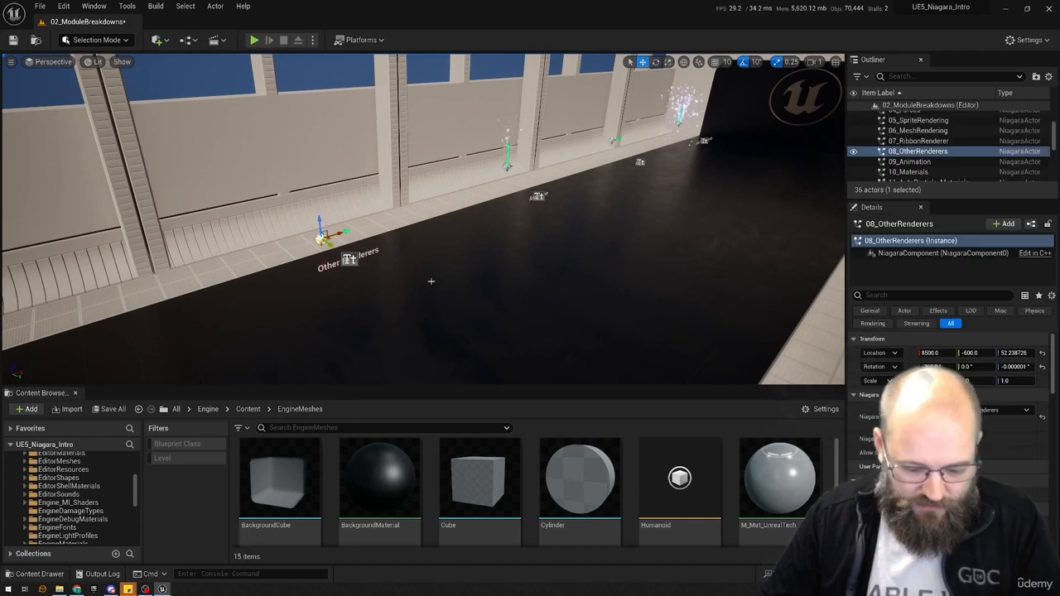
pyautogui.press('f')
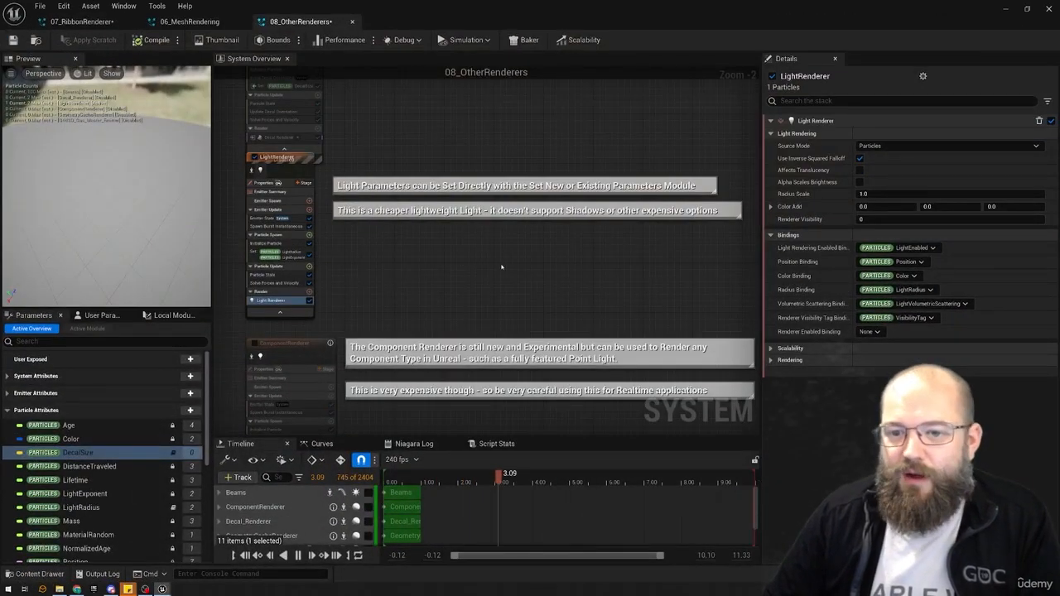
# - Turn off Use Inverse Squared Falloff in the Light Renderer and set Initialize Particle's Uniform Sprite Size to 50
pyautogui.moveTo(514, 288); pyautogui.dragTo(505, 277, button='right')
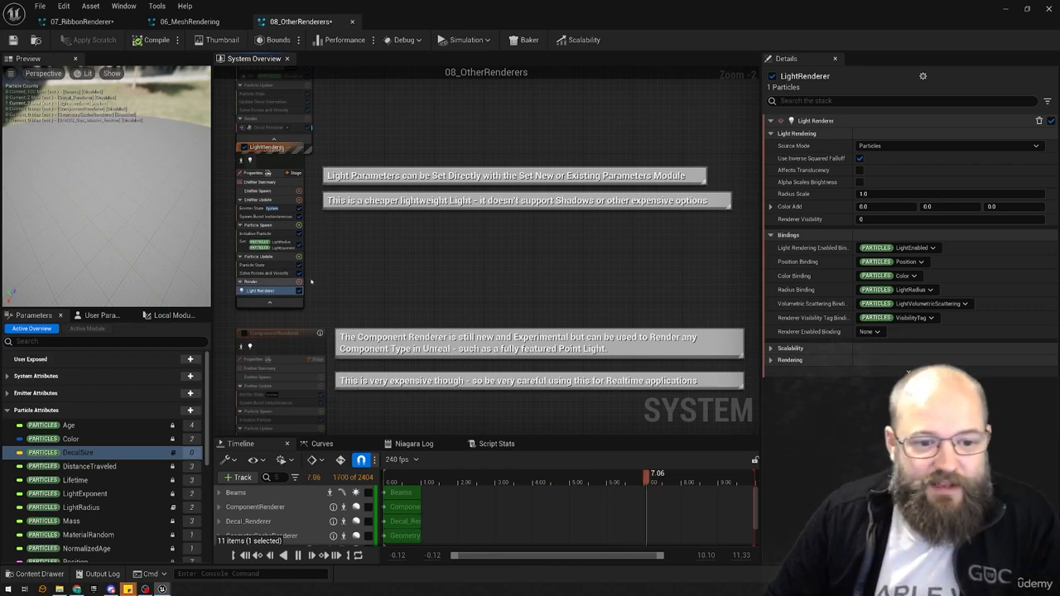
pyautogui.click(859, 158)
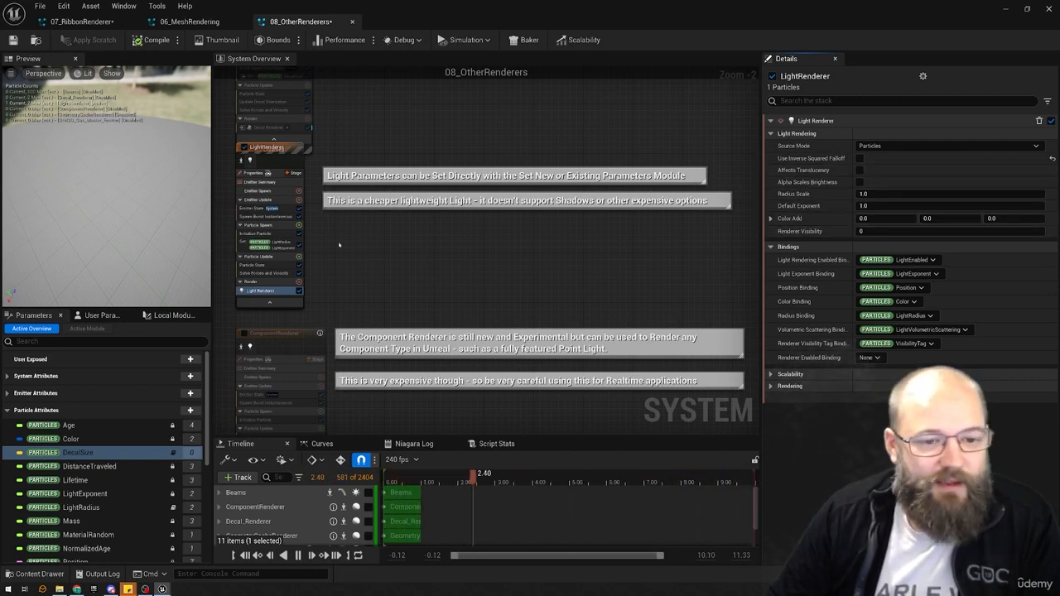
pyautogui.click(257, 233)
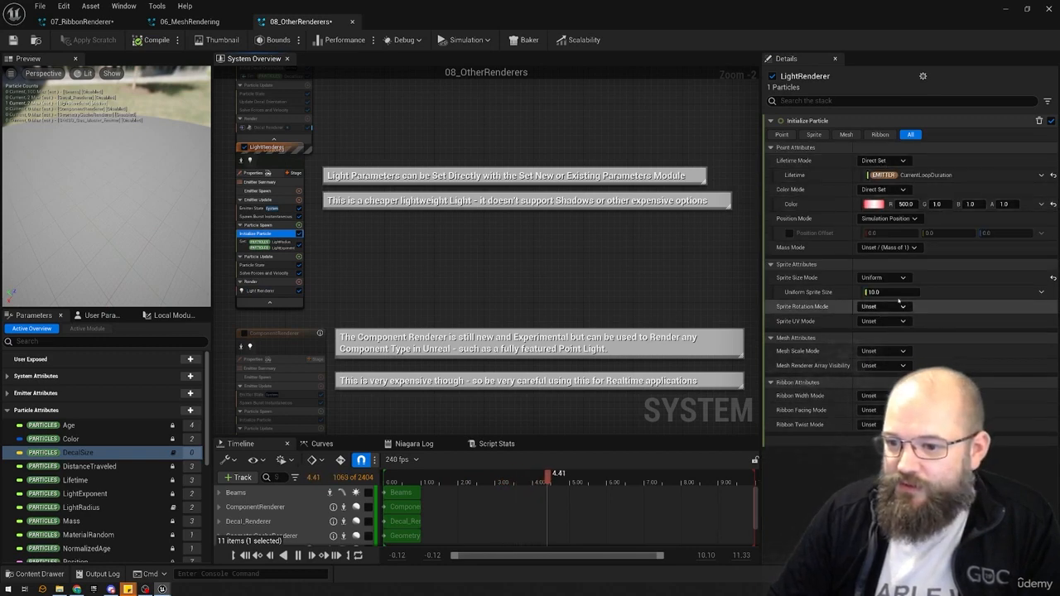
pyautogui.click(898, 294)
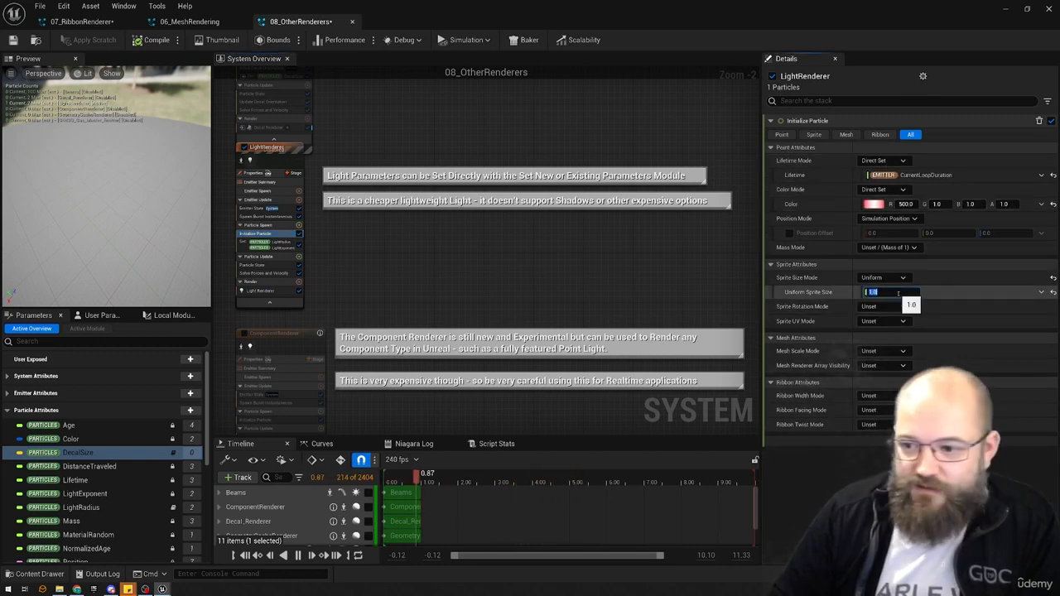
pyautogui.write('500')
pyautogui.press('Return')
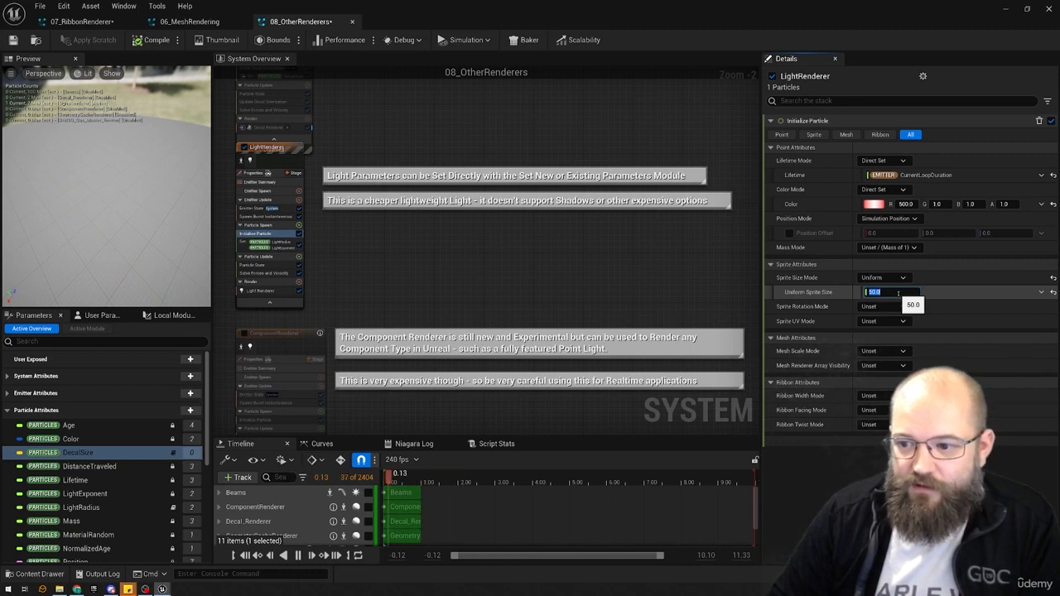
# - Reduce the Light Renderer's Radius Scale to 0.1
pyautogui.click(260, 290)
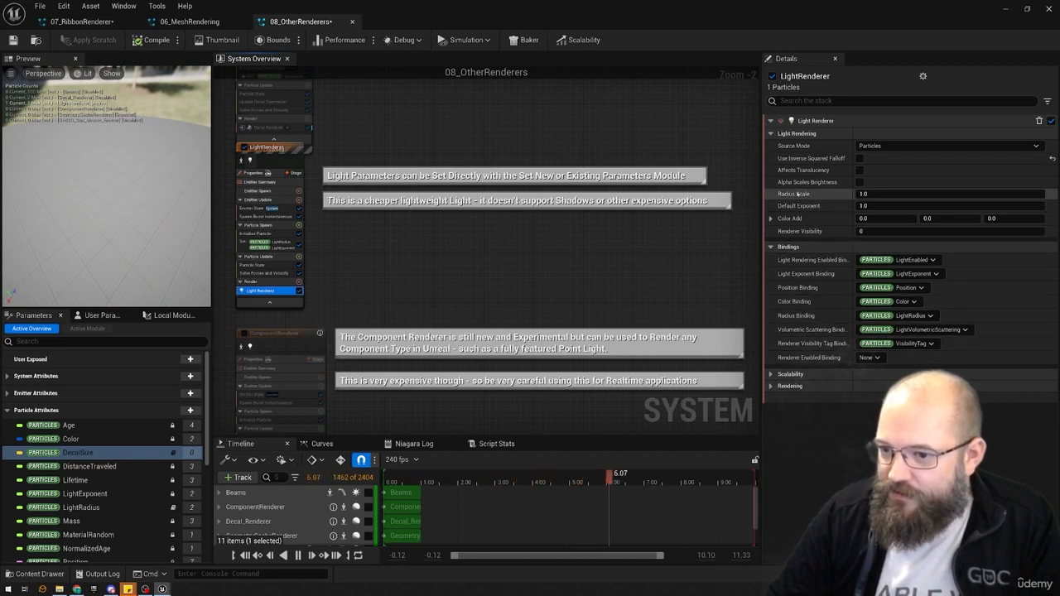
pyautogui.click(894, 193)
pyautogui.write('0.5')
pyautogui.press('Return')
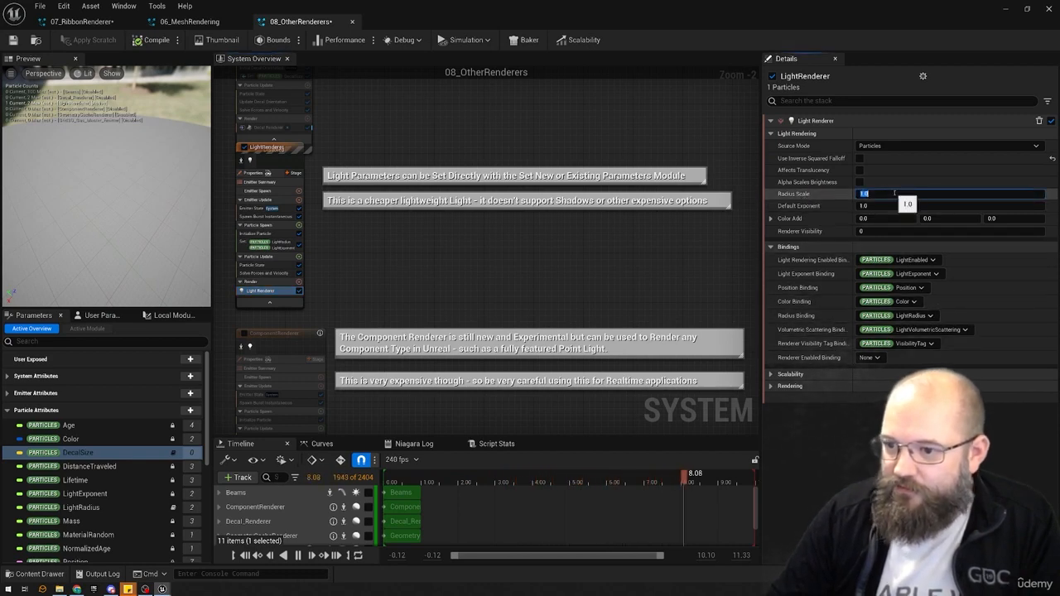
pyautogui.write('0.1')
pyautogui.press('Return')
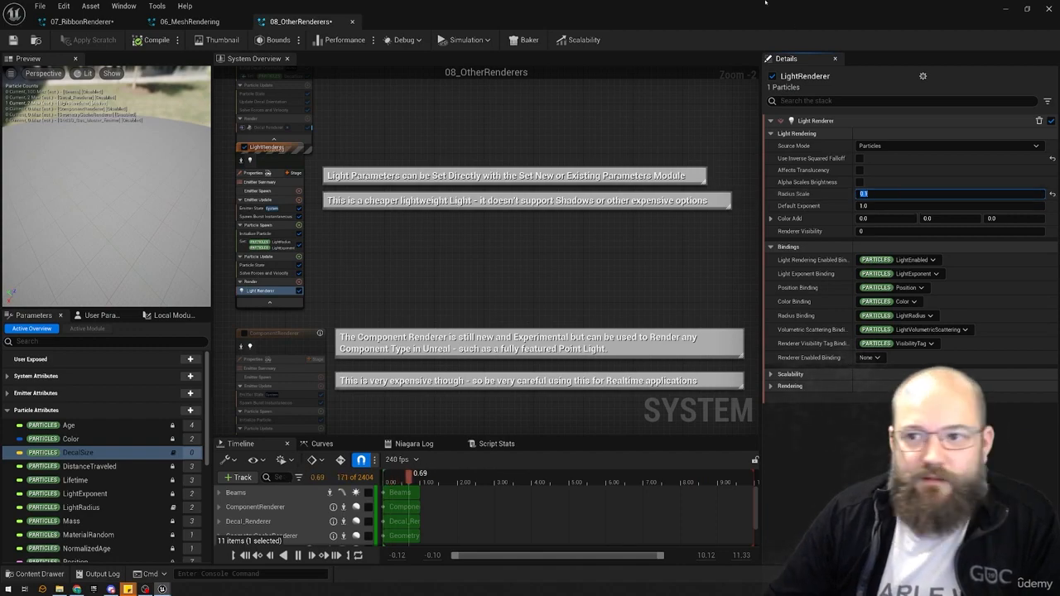
# - Place the 08_OtherRenderers editor beside the level viewport and set the Light Renderer's Radius Scale to 1
pyautogui.click(1026, 8)
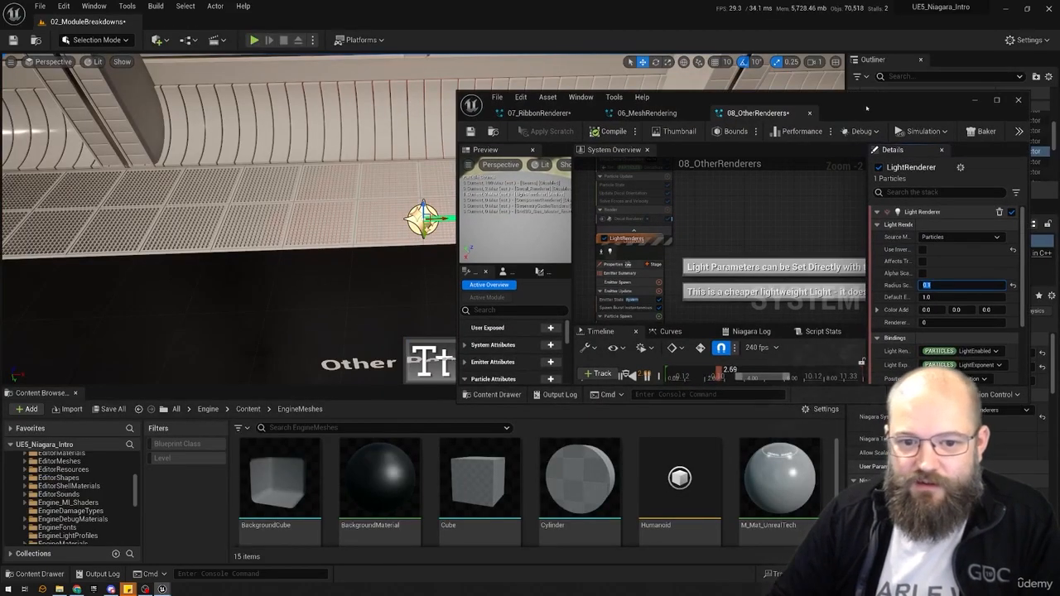
pyautogui.press('super+Right')
pyautogui.moveTo(273, 223); pyautogui.dragTo(365, 249, button='right')
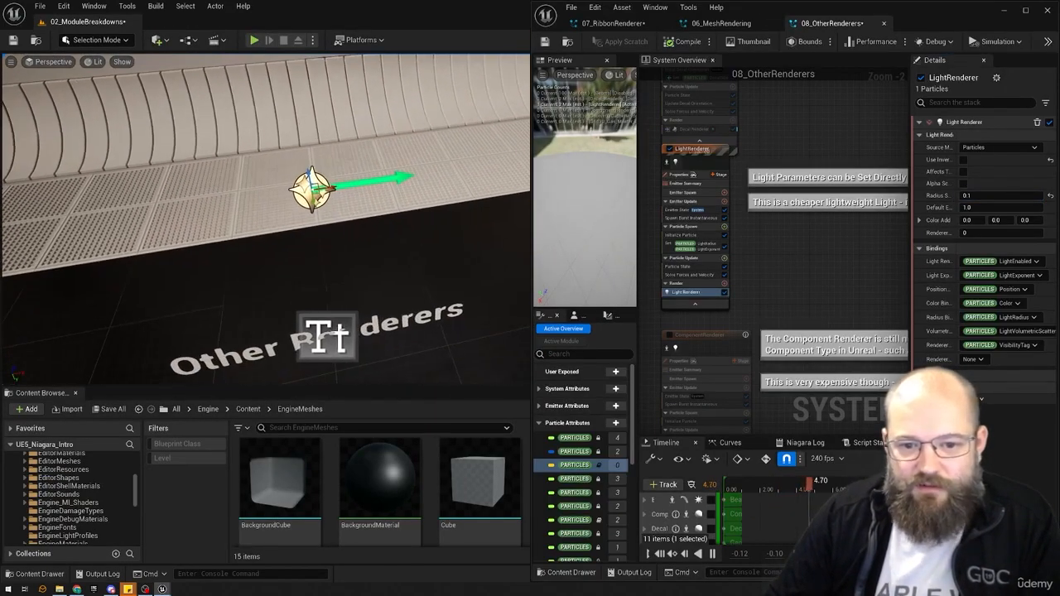
pyautogui.click(993, 194)
pyautogui.write('1')
pyautogui.press('Return')
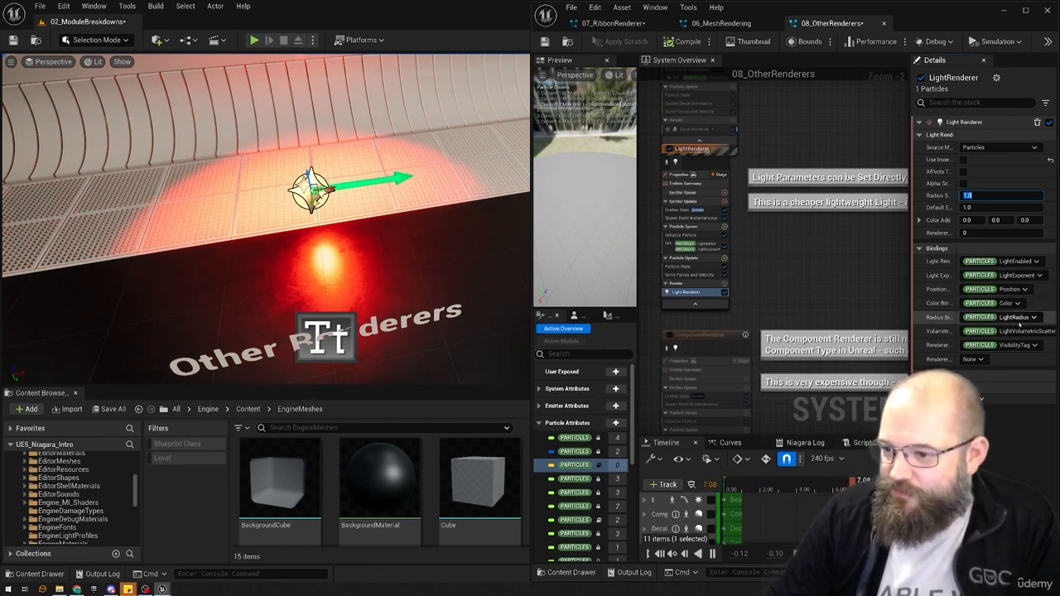
# - Widen the details area and search the modules available for Particle Spawn for "light"
pyautogui.moveTo(911, 290); pyautogui.dragTo(851, 291)
pyautogui.click(724, 227)
pyautogui.write('il')
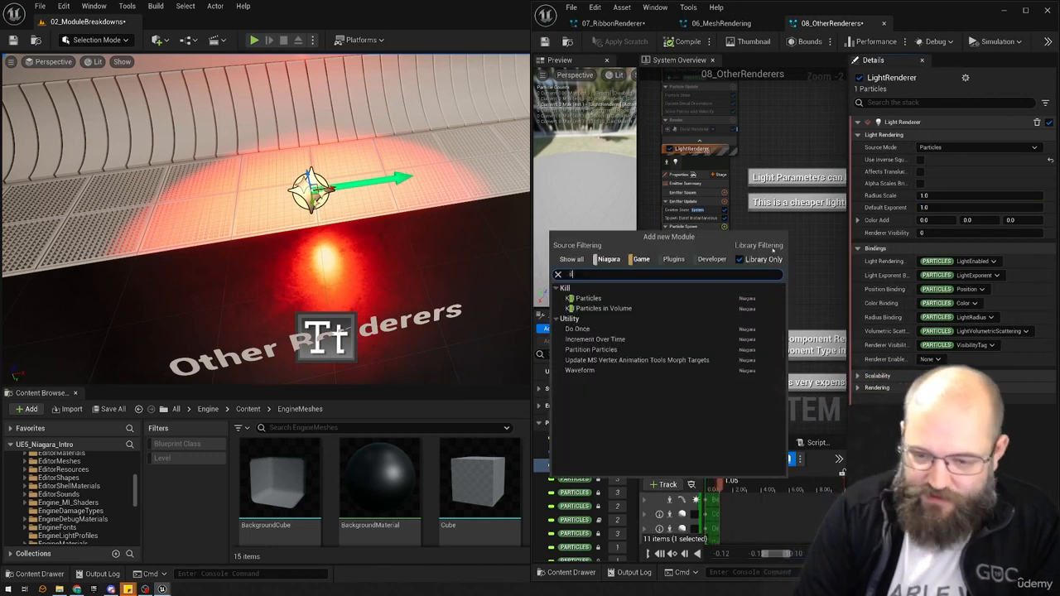
pyautogui.press('BackSpace')
pyautogui.press('BackSpace')
pyautogui.write('light')
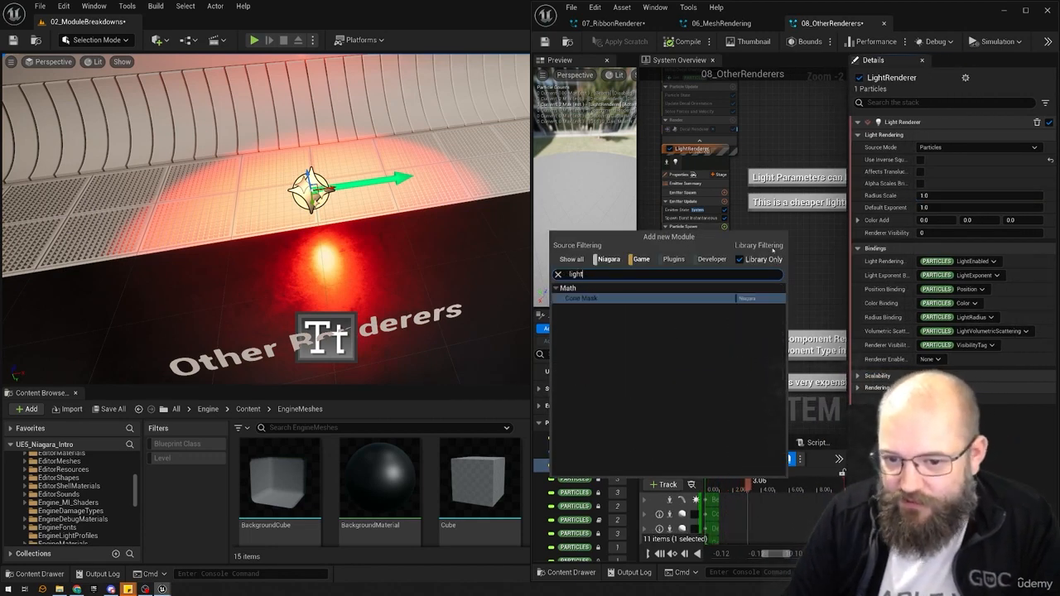
pyautogui.press('Escape')
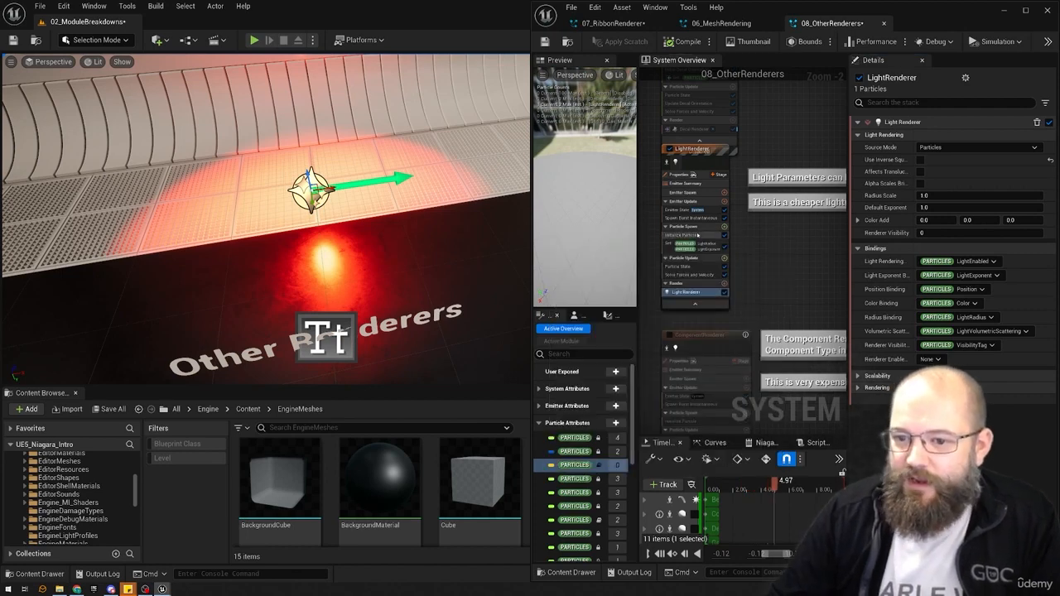
# - Examine the LightExponent and LightRadius parameters set in Particle Spawn and compare them with the Light Renderer's bindings
pyautogui.click(695, 246)
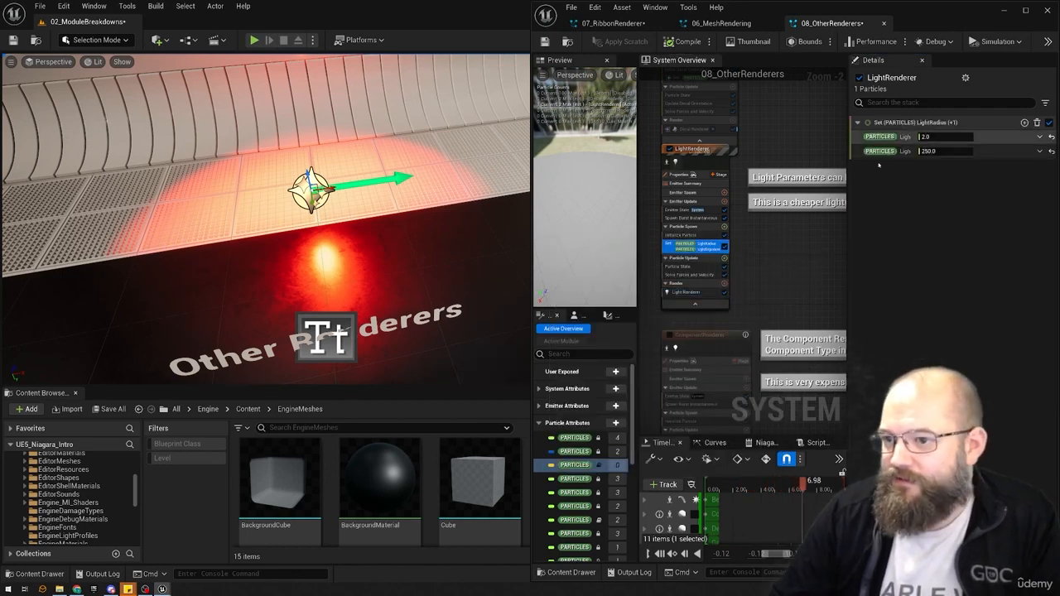
pyautogui.moveTo(848, 182); pyautogui.dragTo(782, 182)
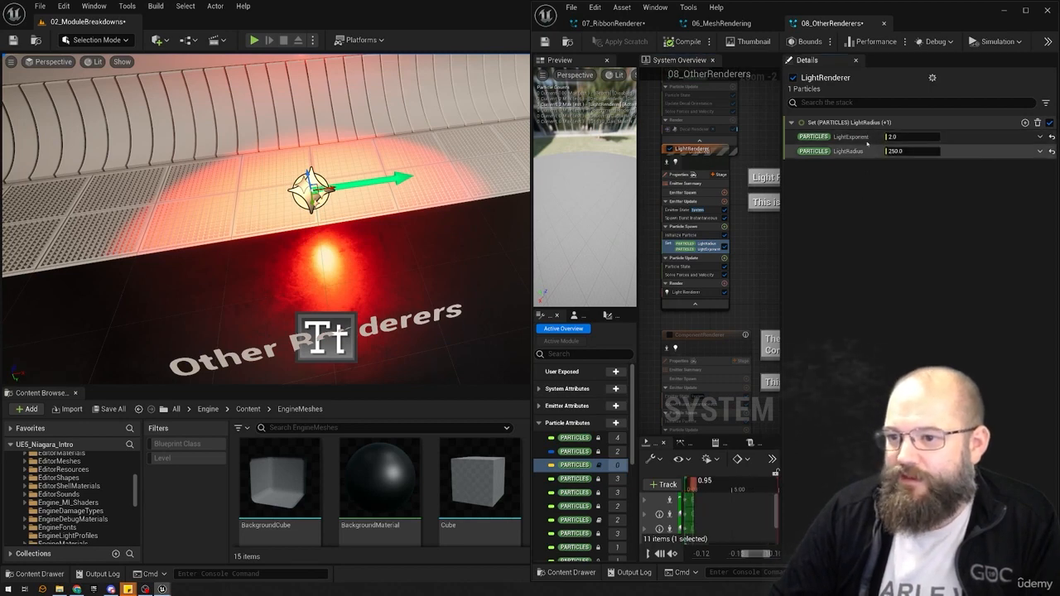
pyautogui.click(685, 291)
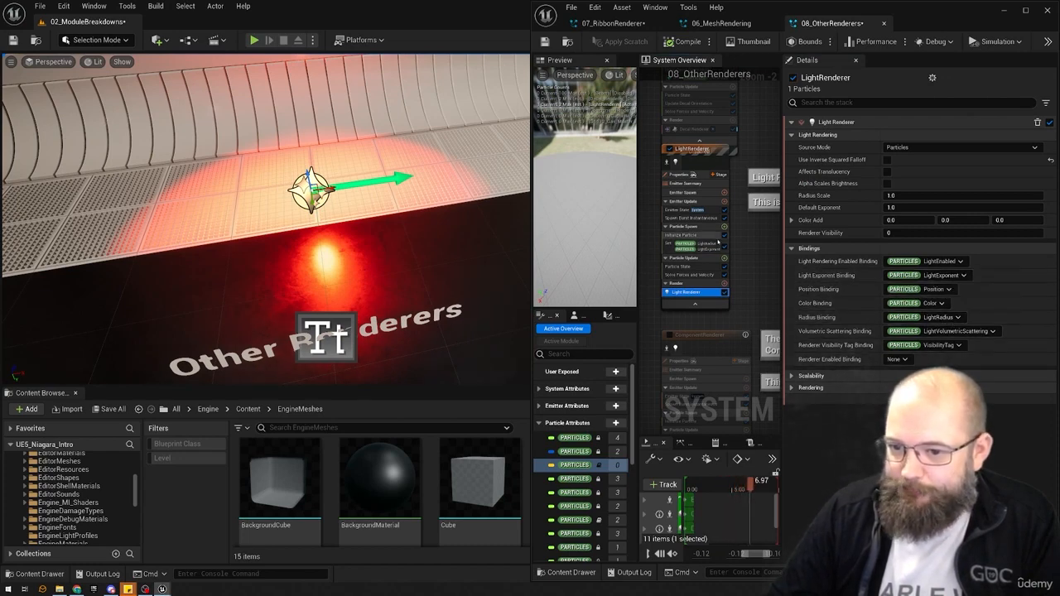
# - Lower the LightExponent set in the LightRenderer's Particle Spawn to 1 and then down to 0.1
pyautogui.click(694, 246)
pyautogui.click(910, 137)
pyautogui.write('1')
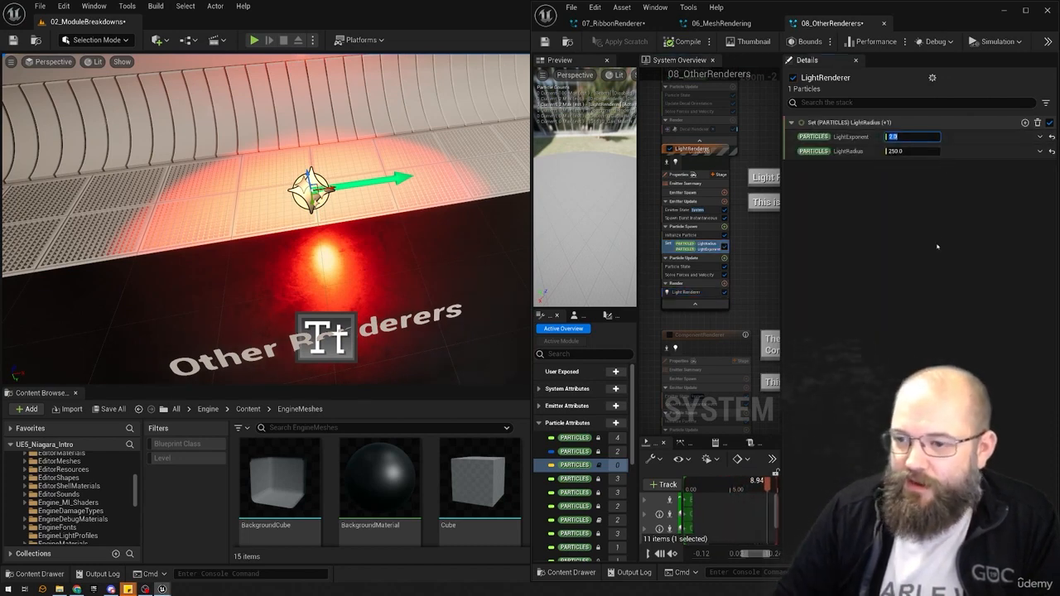
pyautogui.press('Return')
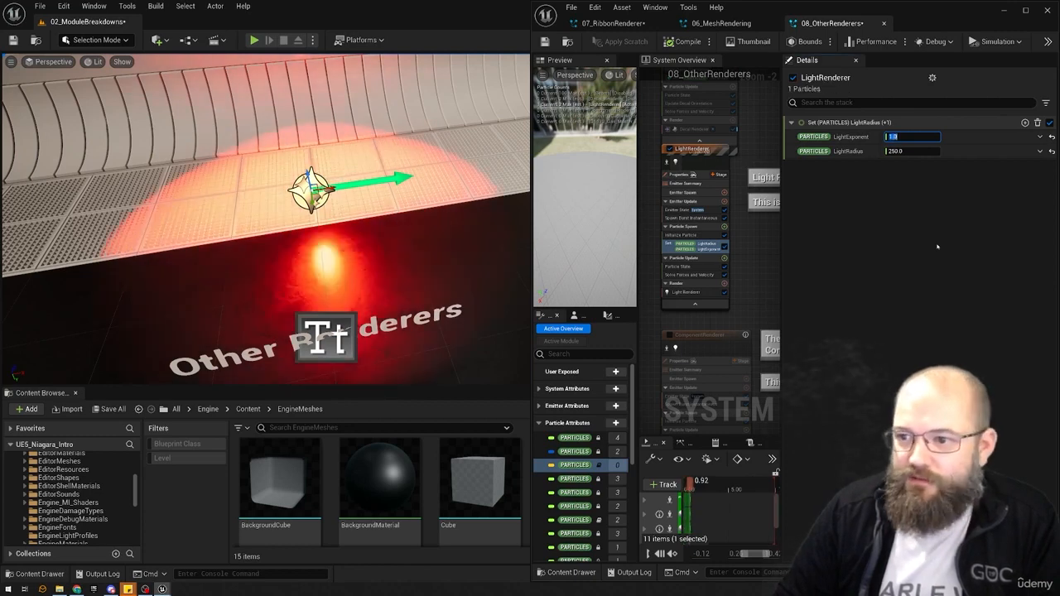
pyautogui.write('0.5')
pyautogui.press('Return')
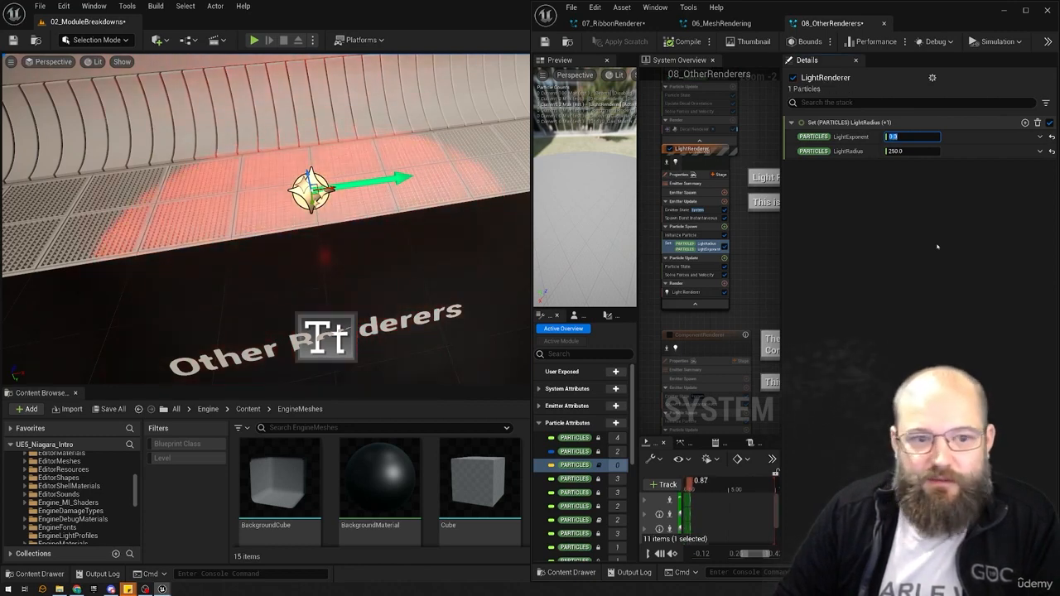
pyautogui.write('0.1')
pyautogui.press('Return')
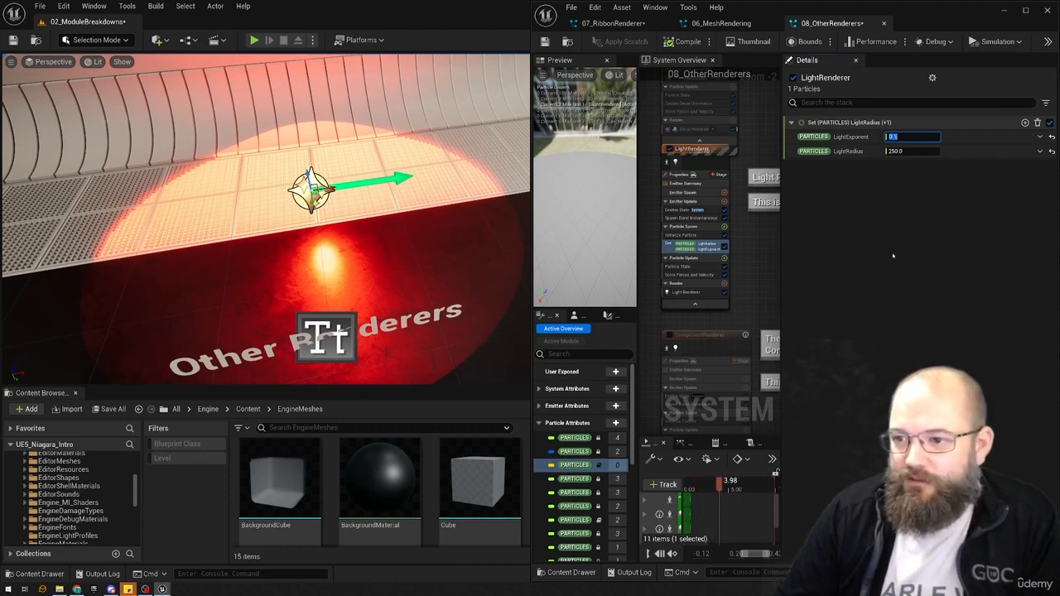
# - Raise LightExponent through 1 and 2 to 4
pyautogui.write('1')
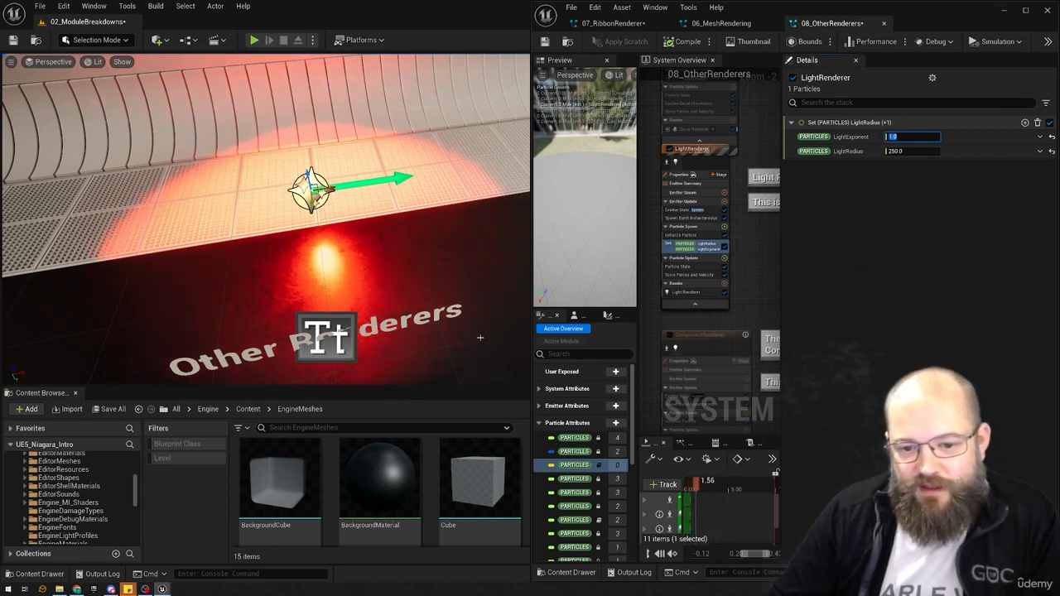
pyautogui.write('2')
pyautogui.press('Return')
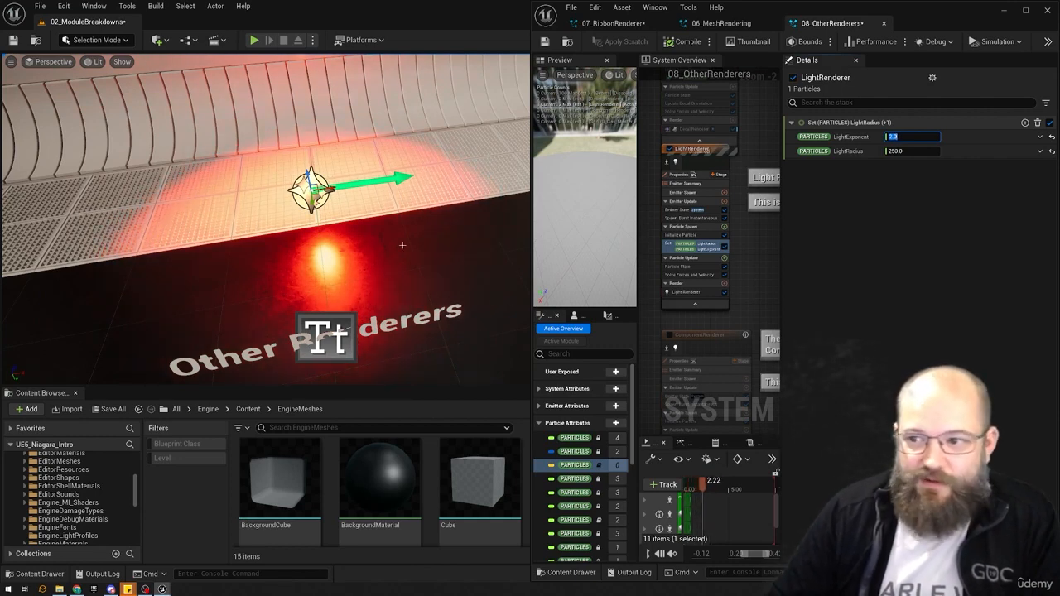
pyautogui.write('4')
pyautogui.press('Return')
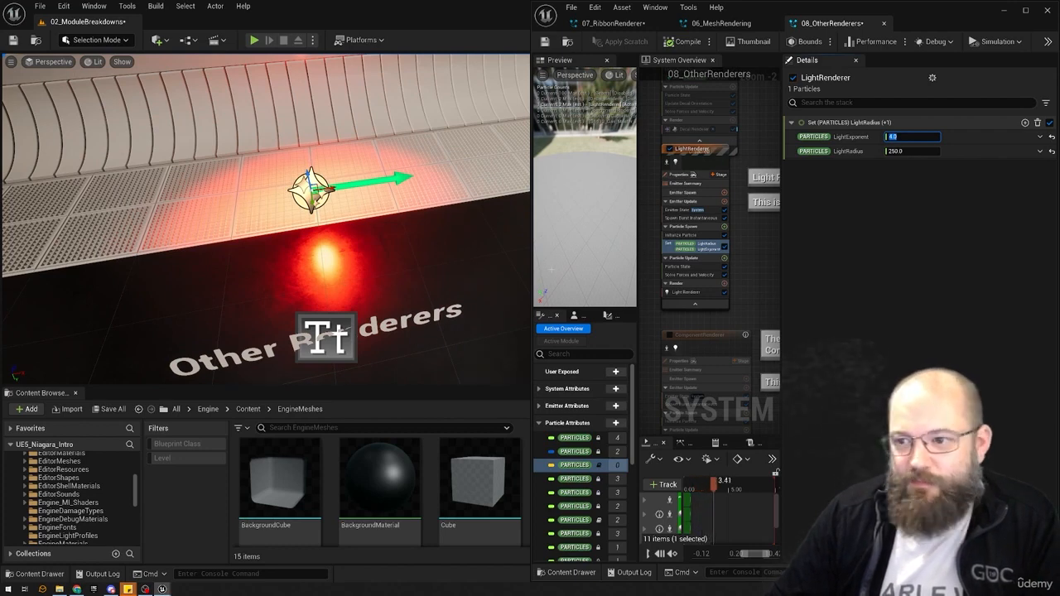
# - Try a LightRadius of 50 in the same parameter module and undo the change
pyautogui.click(919, 151)
pyautogui.write('500')
pyautogui.press('Return')
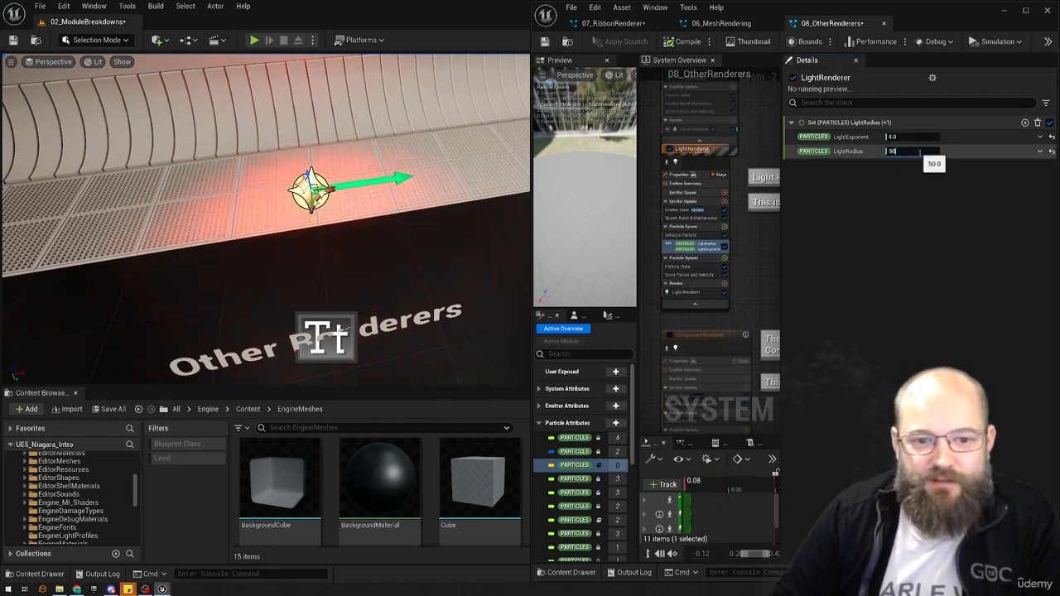
pyautogui.hotkey('ctrl', 'z')
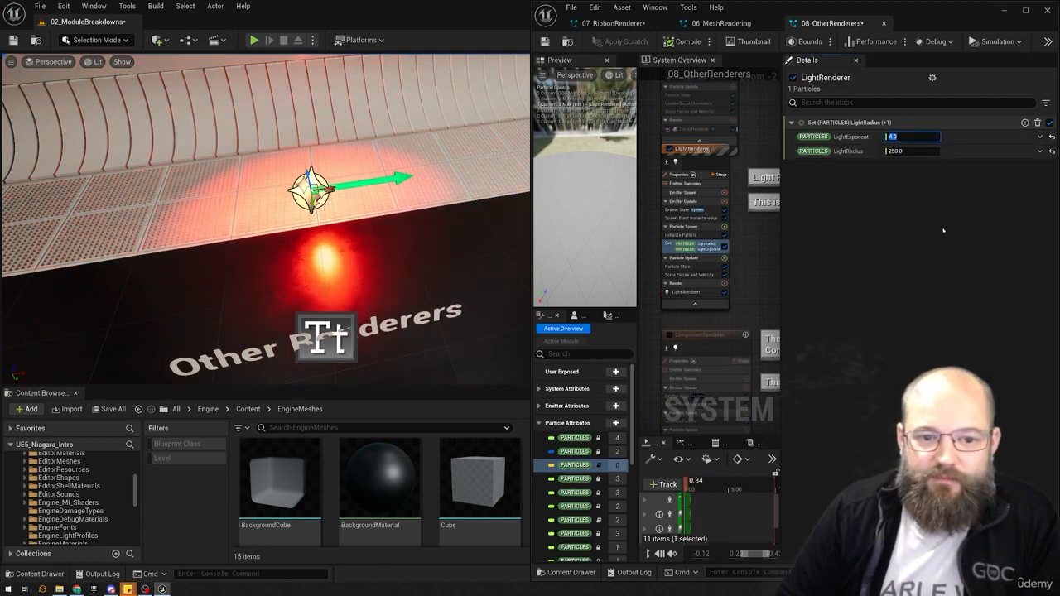
# - Try LightExponent values of 10 and 8, and return it to 4
pyautogui.write('10')
pyautogui.press('Return')
pyautogui.write('8')
pyautogui.press('Return')
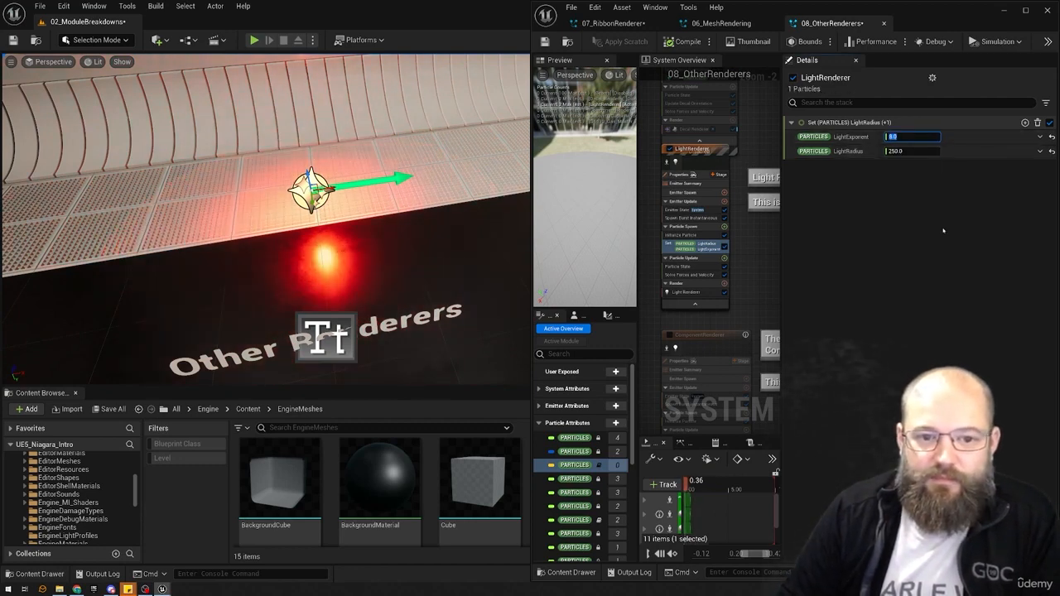
pyautogui.write('4')
pyautogui.press('Return')
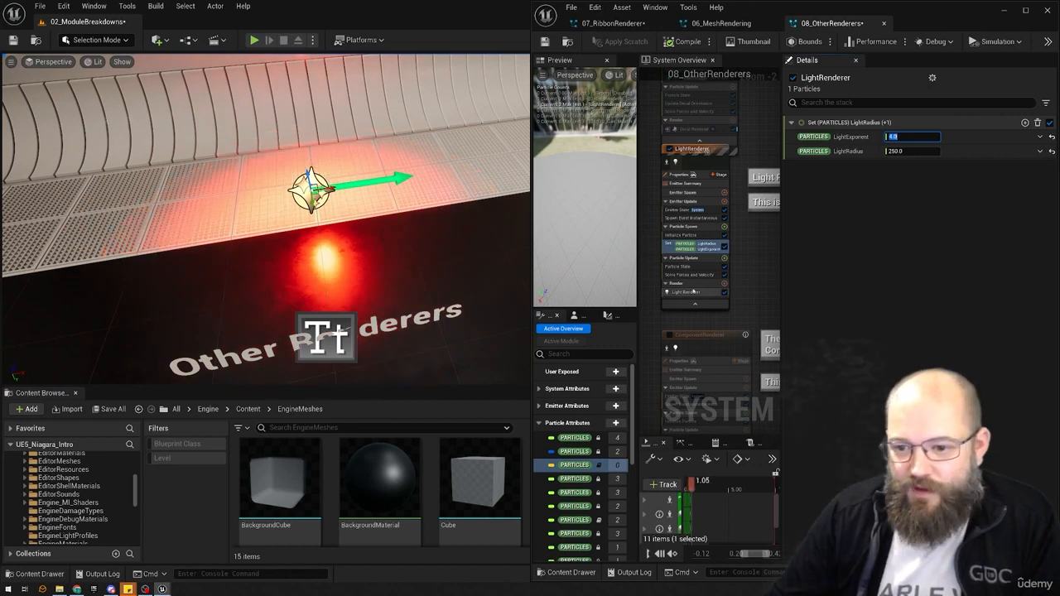
# - Enable Use Inverse Squared Falloff on the Light Renderer and raise the red value of Initialize Particle's Color through 5000 to 500000
pyautogui.click(686, 292)
pyautogui.click(887, 159)
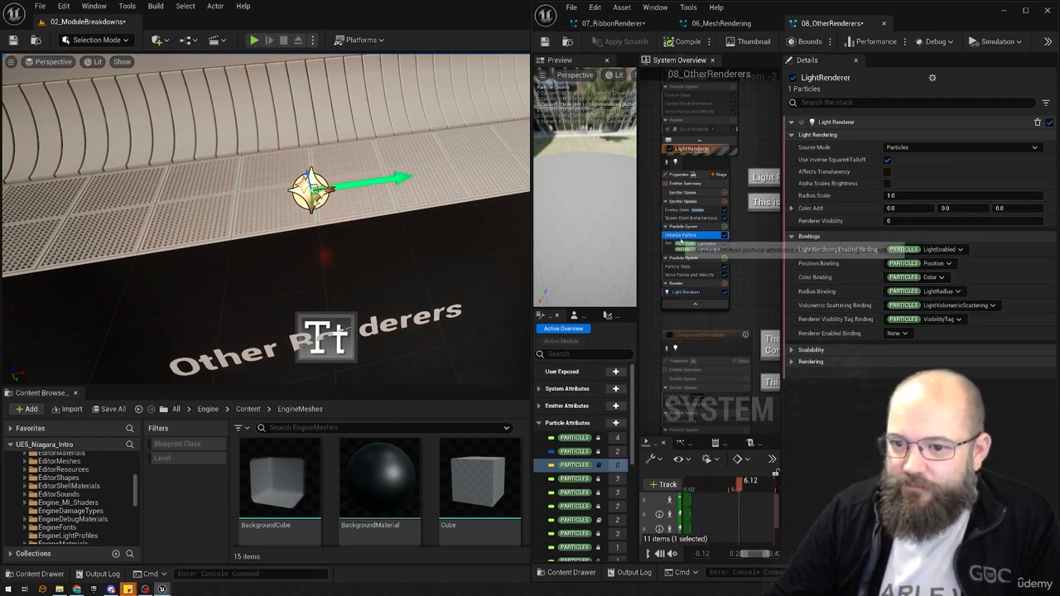
pyautogui.click(692, 236)
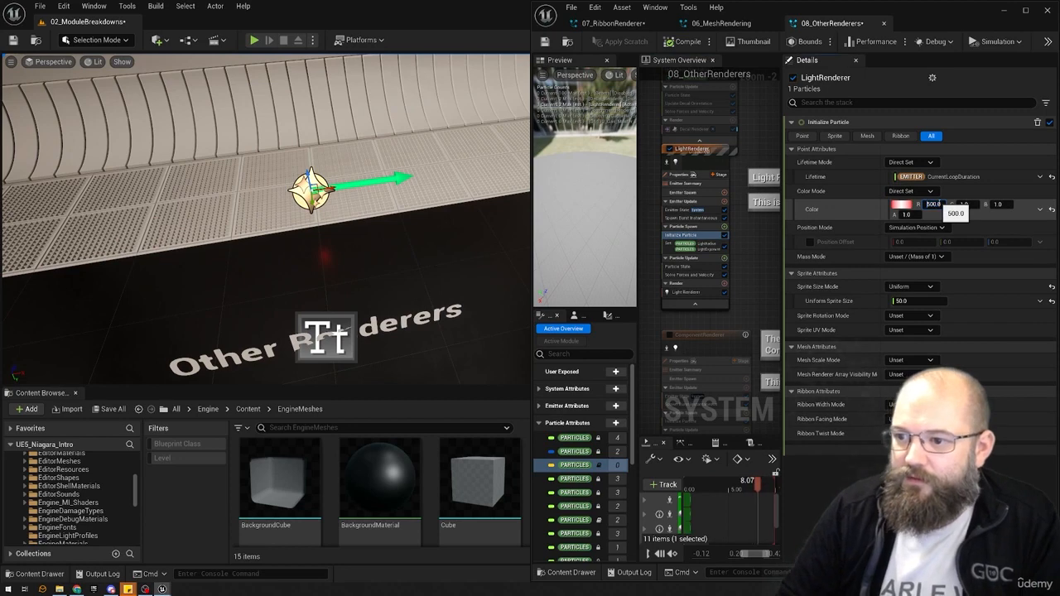
pyautogui.click(688, 236)
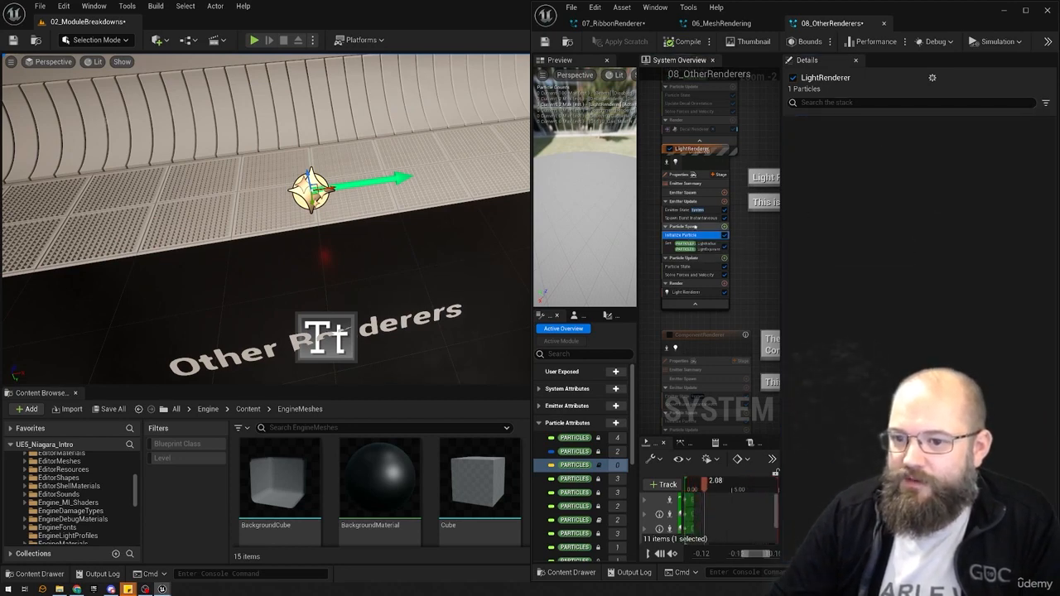
pyautogui.click(702, 237)
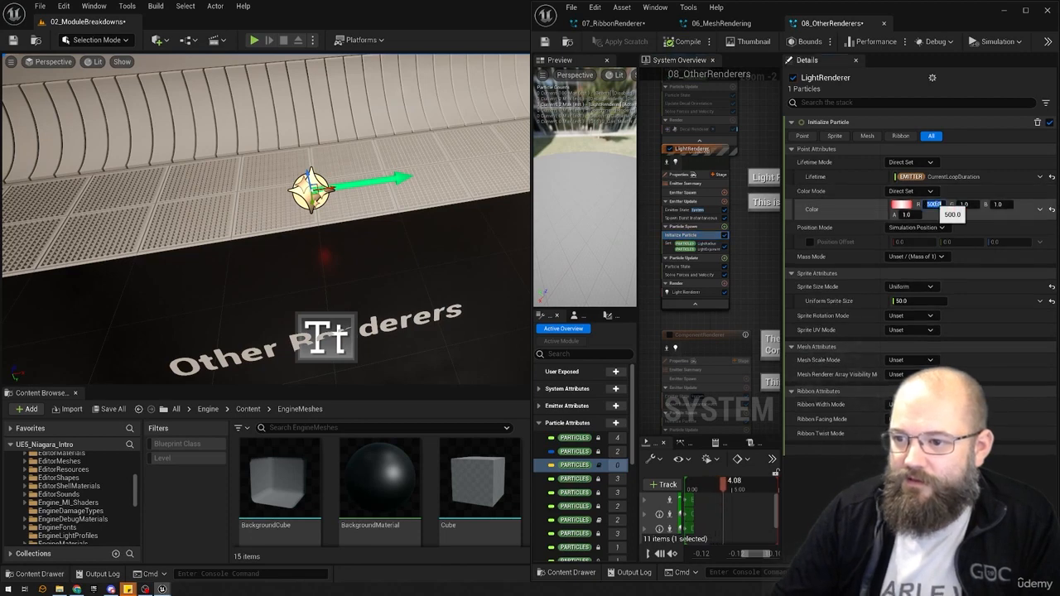
pyautogui.write('5000')
pyautogui.press('Return')
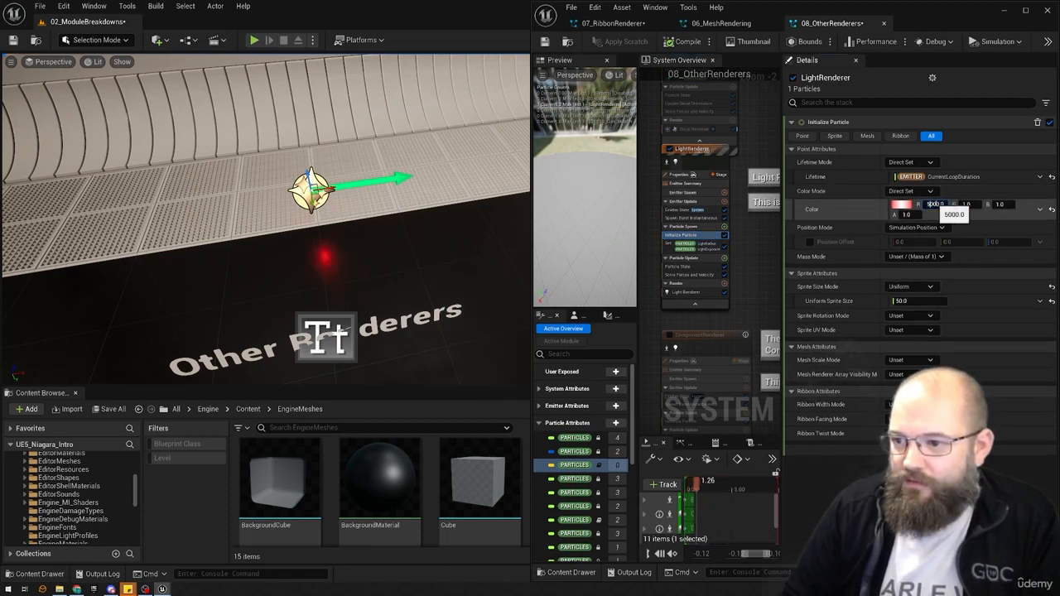
pyautogui.write('0')
pyautogui.press('Return')
pyautogui.write('0')
pyautogui.press('Return')
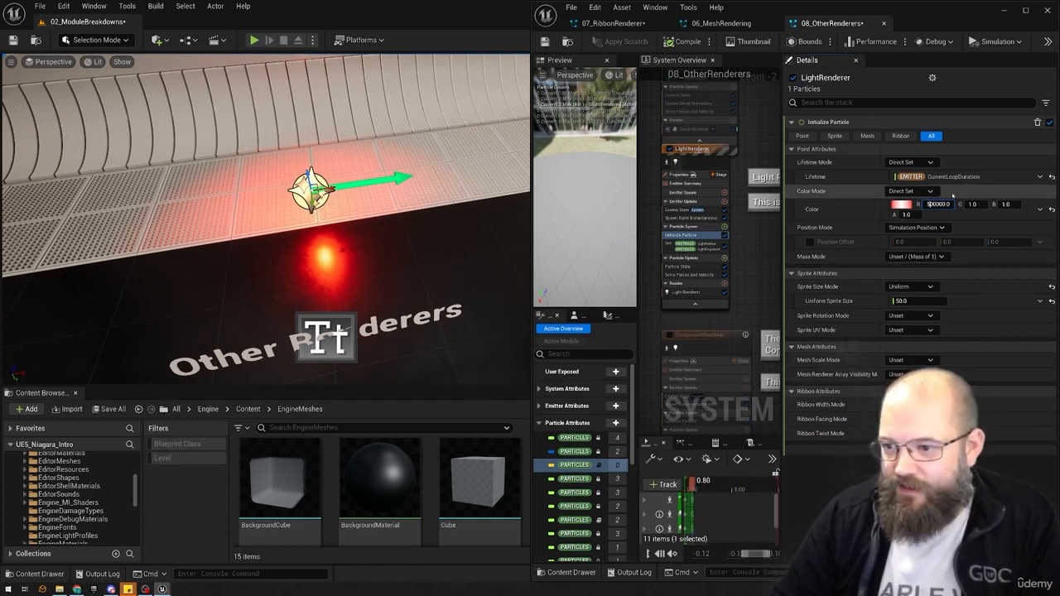
# - Set the Initialize Particle Color's red value back to 500 and disable Use Inverse Squared Falloff on the Light Renderer
pyautogui.write('500')
pyautogui.press('Return')
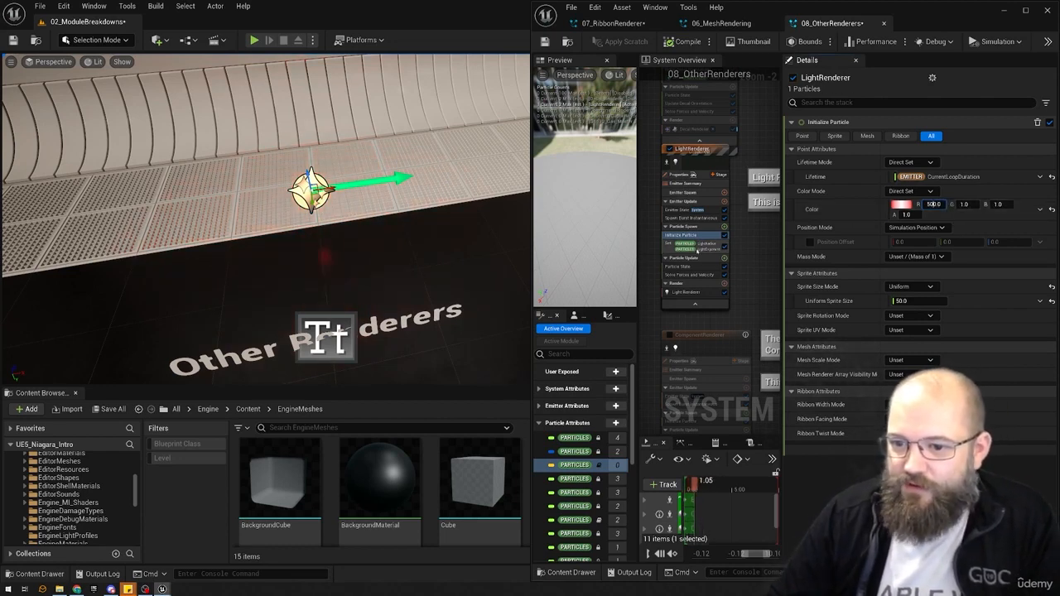
pyautogui.click(687, 291)
pyautogui.click(886, 160)
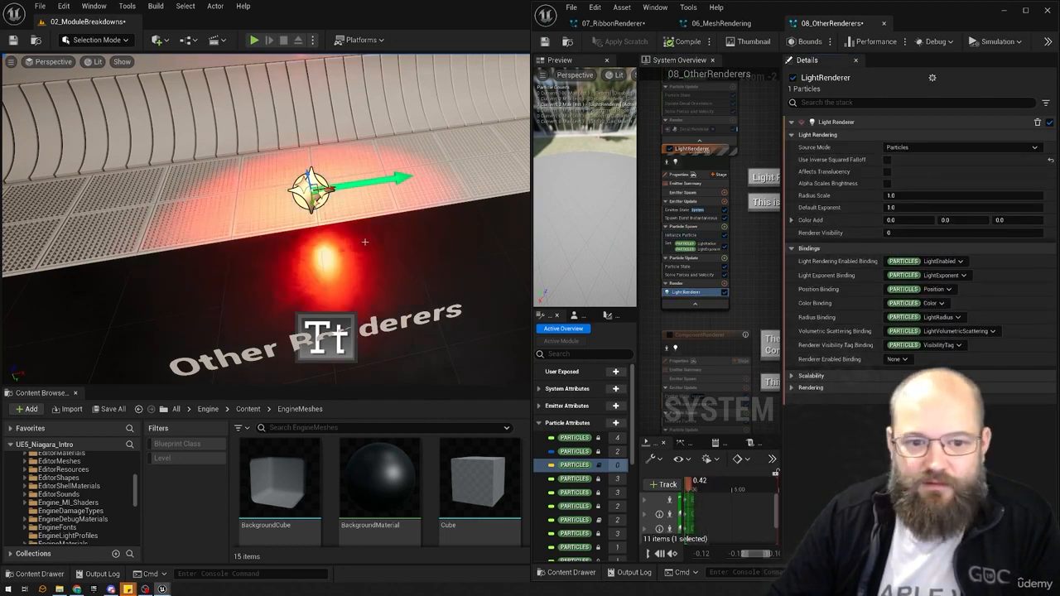
# - Compare the set LightExponent and LightRadius parameters, the Light Renderer's bindings and the Initialize Particle color
pyautogui.click(703, 246)
pyautogui.click(890, 136)
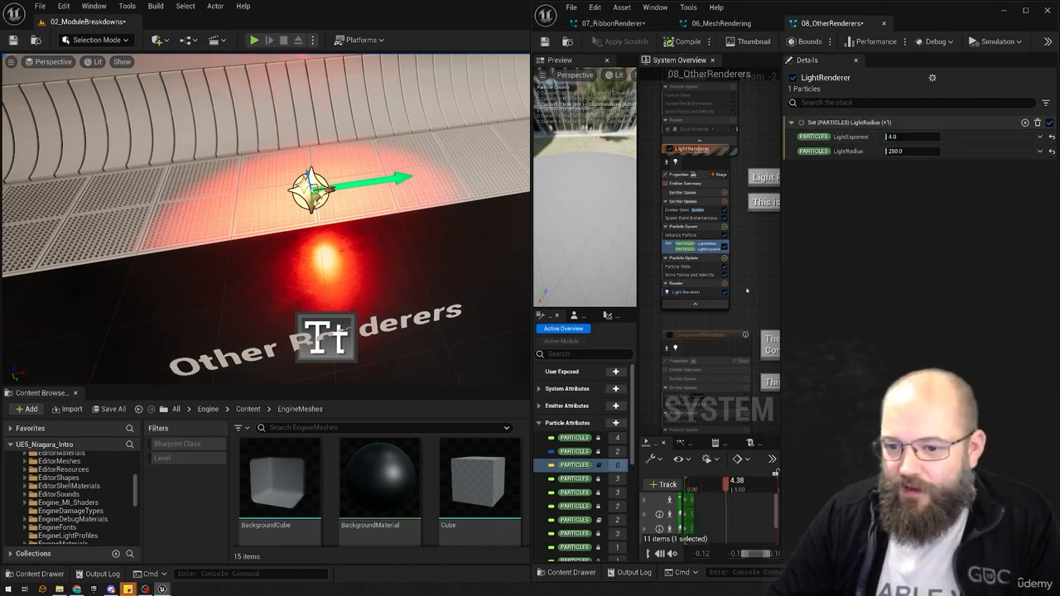
pyautogui.click(695, 291)
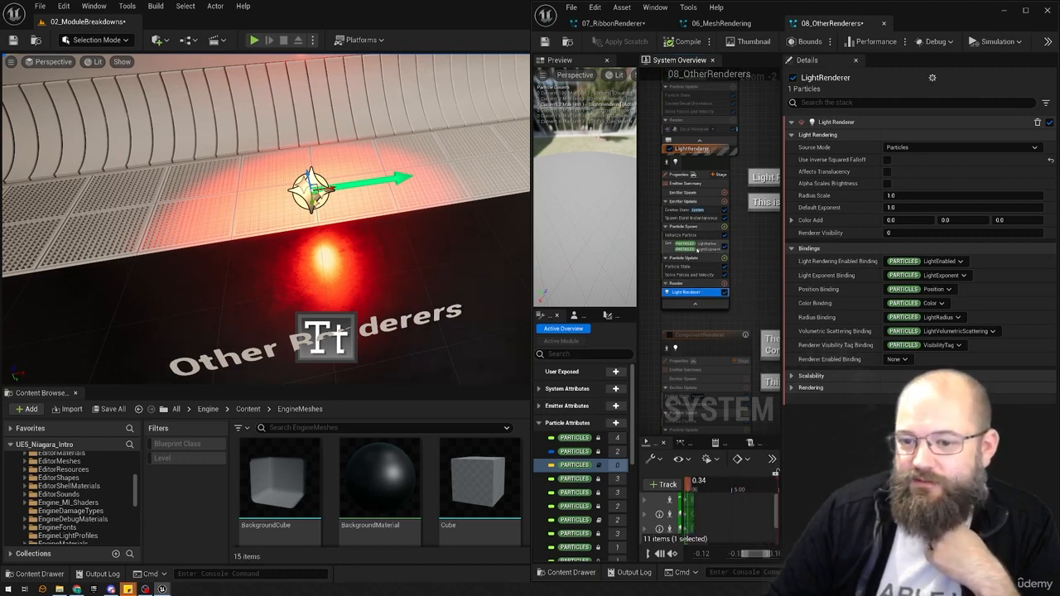
pyautogui.click(696, 235)
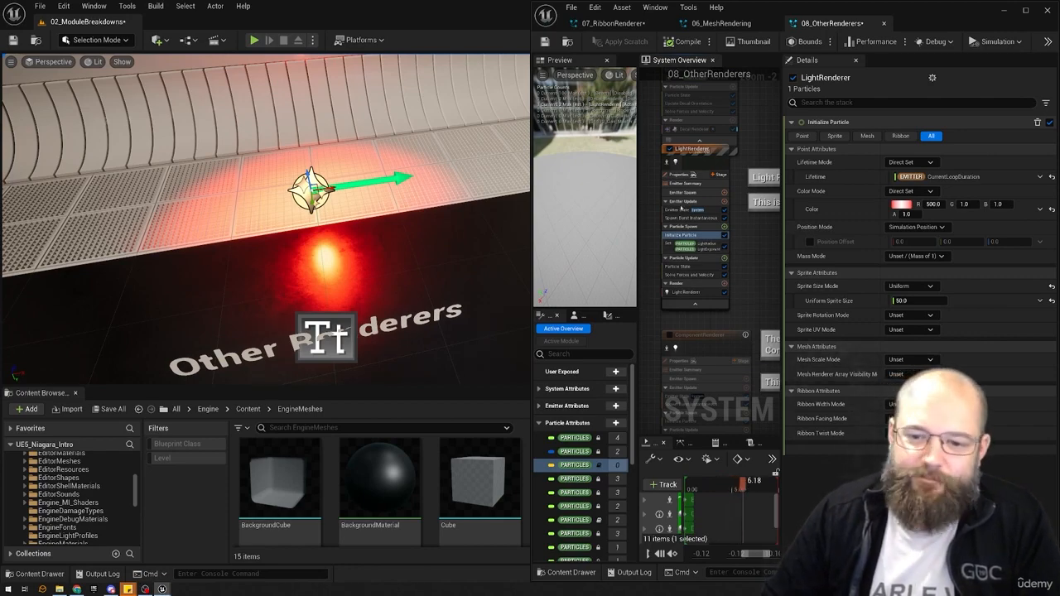
# - Maximize the Niagara editor and widen the System Overview so the LightRenderer emitter's notes are readable
pyautogui.click(1025, 11)
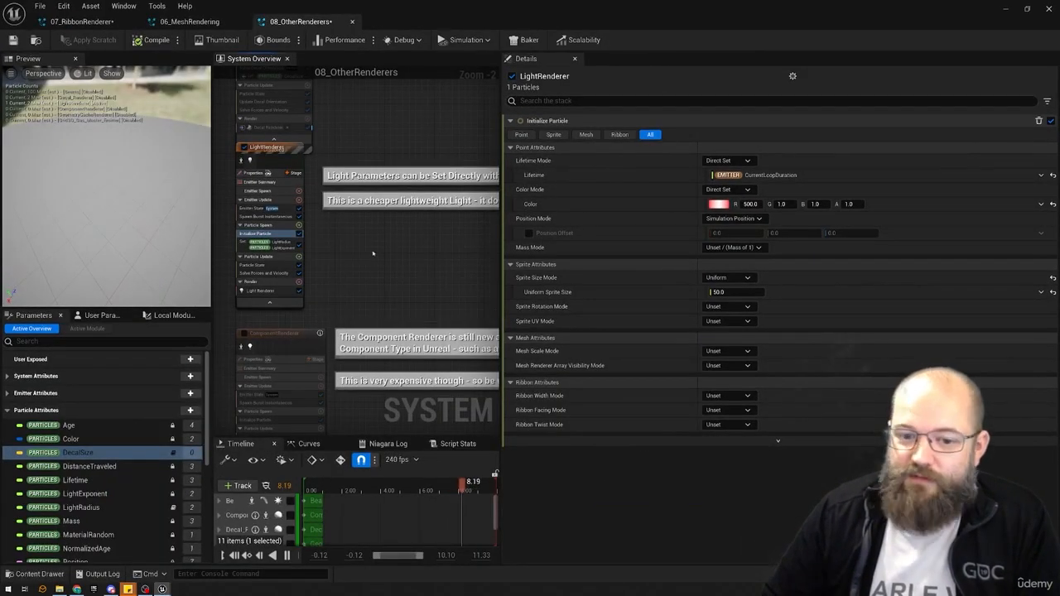
pyautogui.moveTo(499, 261); pyautogui.dragTo(761, 271)
pyautogui.moveTo(477, 268); pyautogui.dragTo(484, 313, button='right')
pyautogui.moveTo(429, 315); pyautogui.dragTo(304, 221)
pyautogui.click(426, 299)
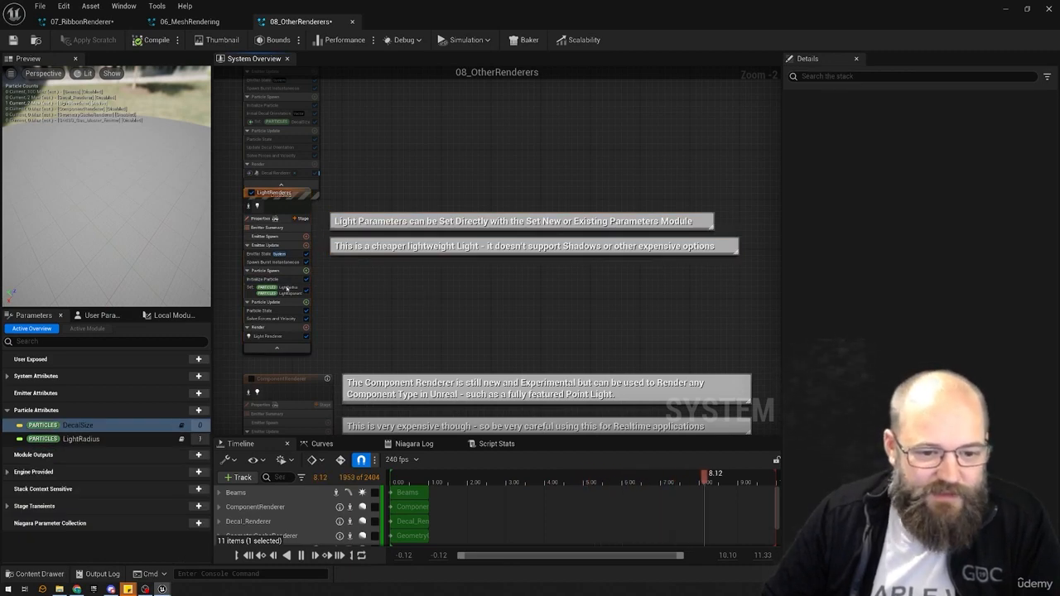
# - Review the Light Renderer's properties alongside the LightRadius and LightExponent parameters set in Particle Spawn
pyautogui.click(269, 335)
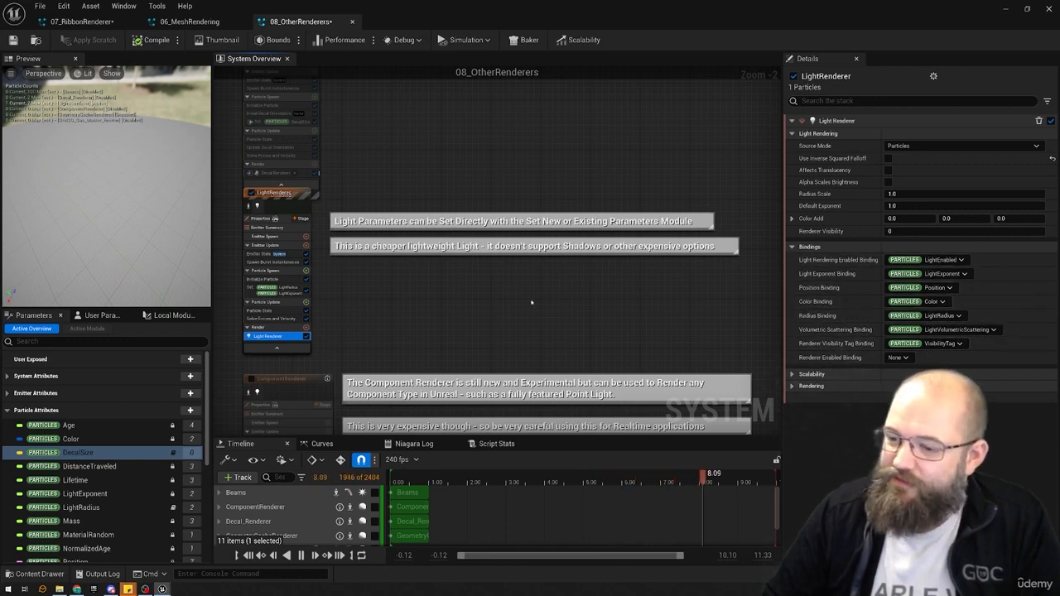
pyautogui.click(275, 290)
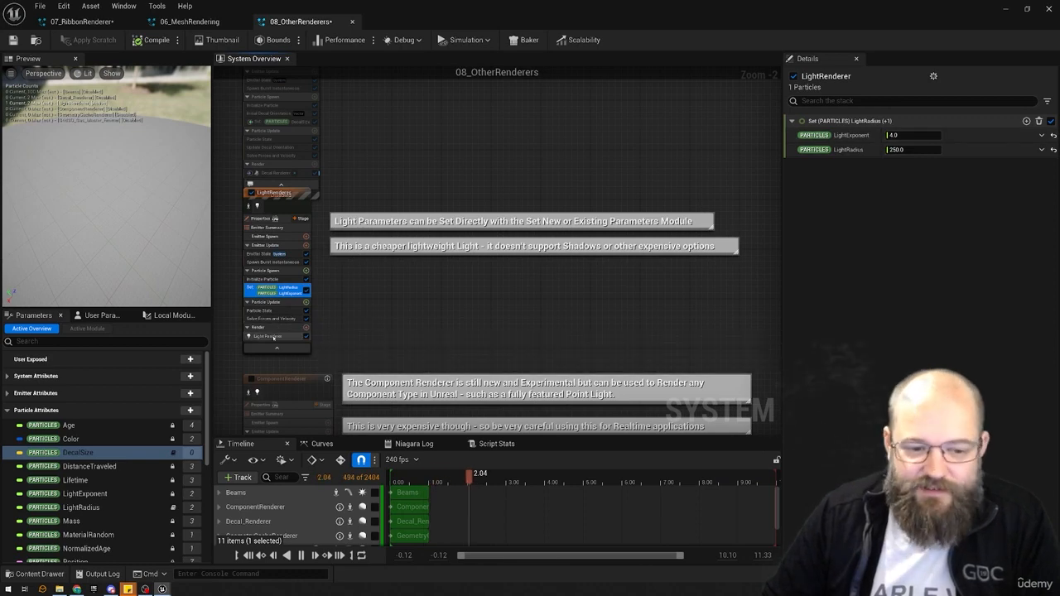
pyautogui.click(266, 336)
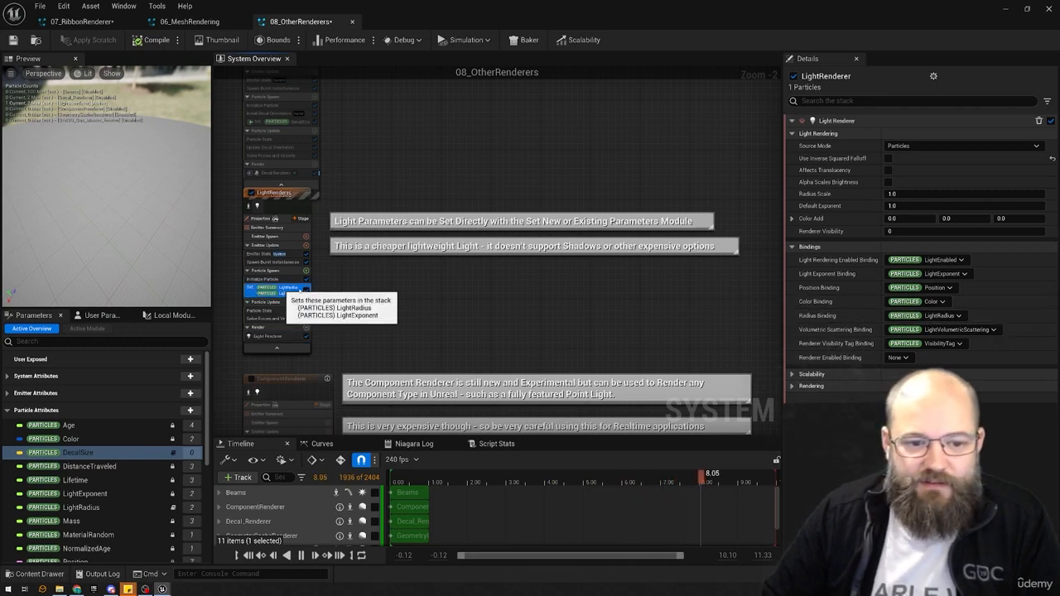
pyautogui.click(278, 289)
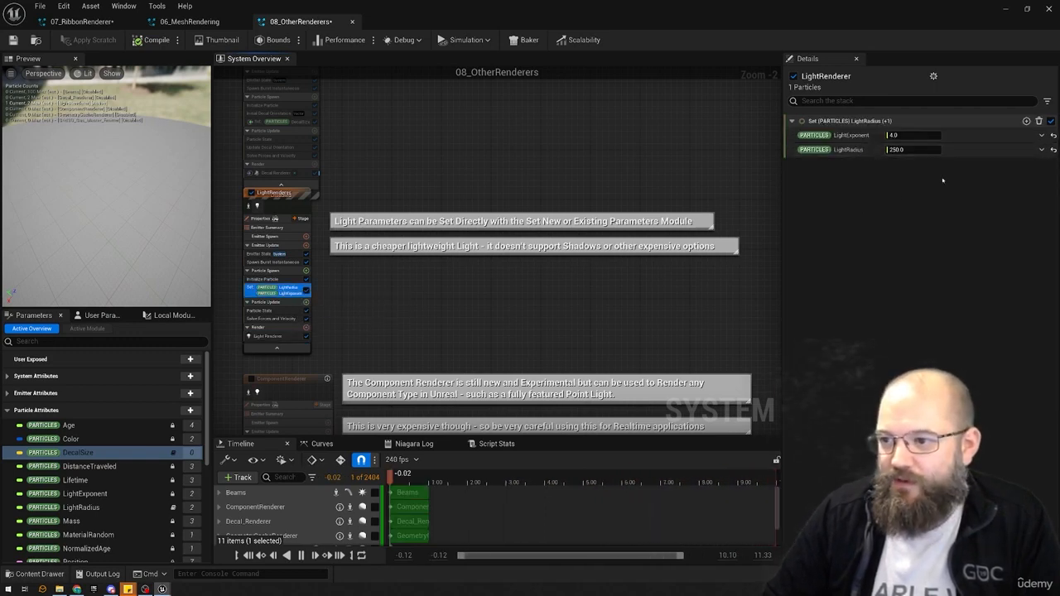
# - Search the parameters that can be added to the Set LightRadius module for "light" and close the list without adding any
pyautogui.click(1041, 135)
pyautogui.write('light')
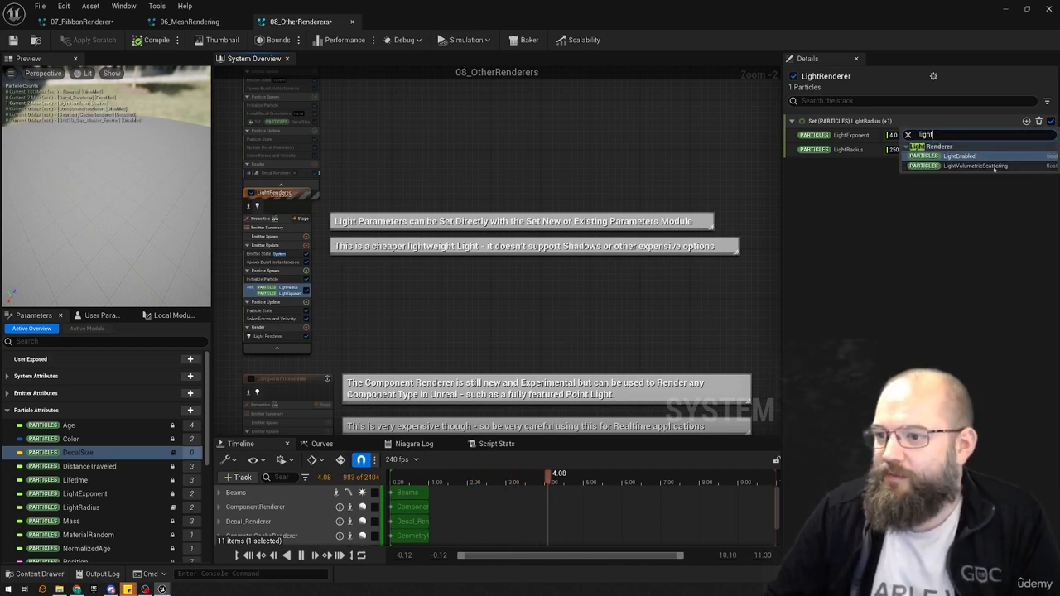
pyautogui.click(868, 239)
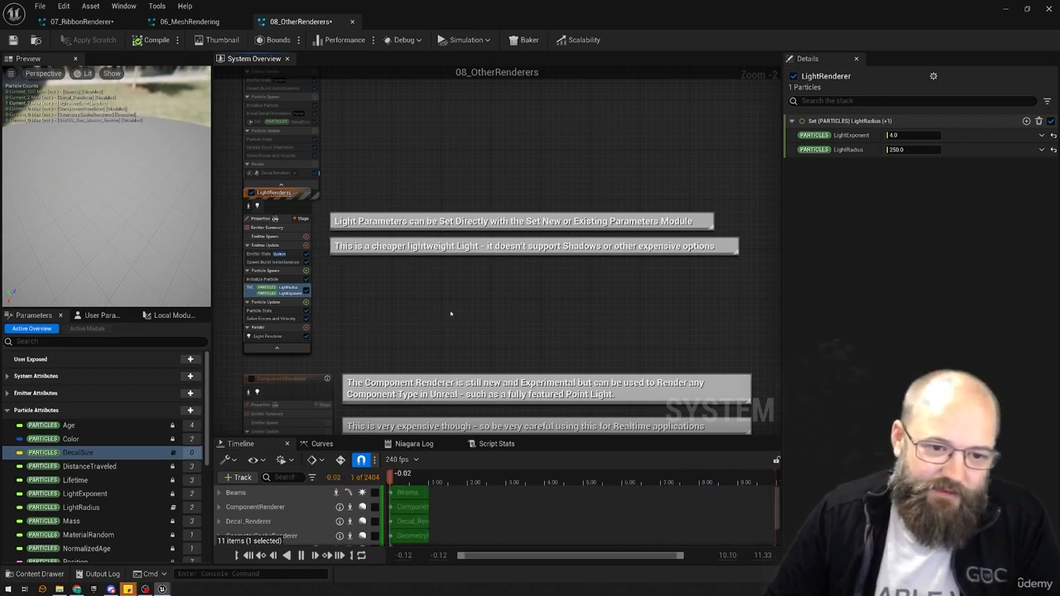
# - Enable the ComponentRenderer emitter in place of LightRenderer and clear the selection
pyautogui.moveTo(431, 295); pyautogui.dragTo(487, 102, button='right')
pyautogui.click(281, 160)
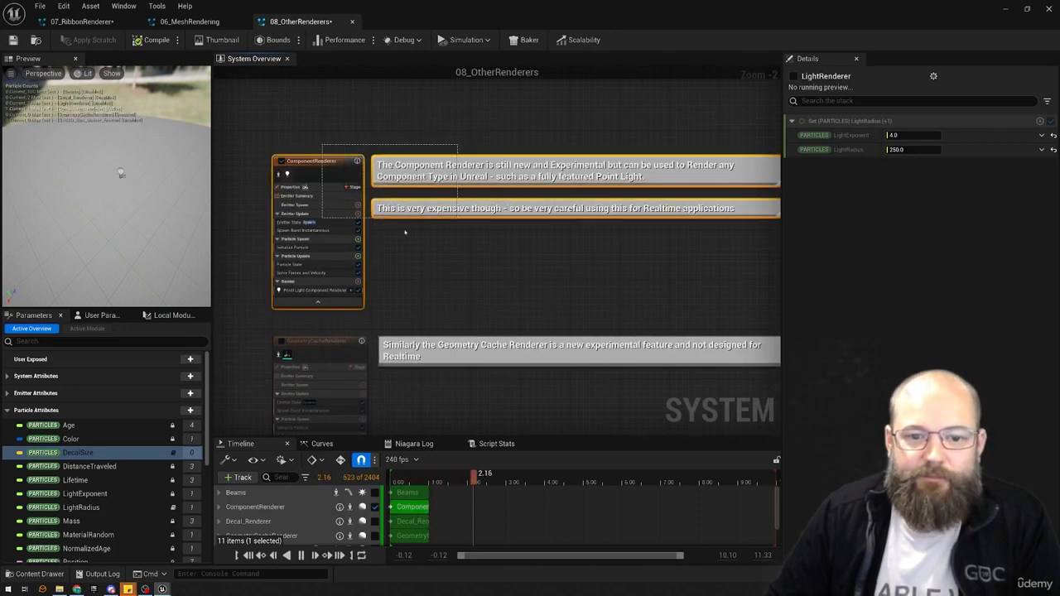
pyautogui.click(539, 255)
pyautogui.scroll(-1, 523, 260)
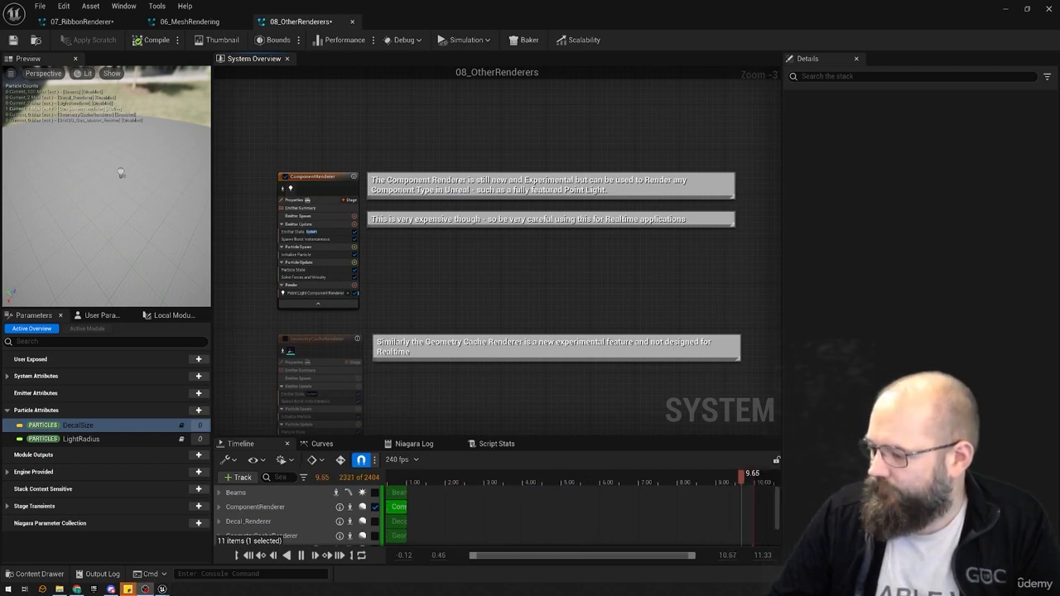
# - Disable the ComponentRenderer emitter's Point Light Component Renderer and add a new Component Renderer
pyautogui.moveTo(510, 271); pyautogui.dragTo(439, 305, button='right')
pyautogui.scroll(-1, 445, 276)
pyautogui.scroll(2, 443, 290)
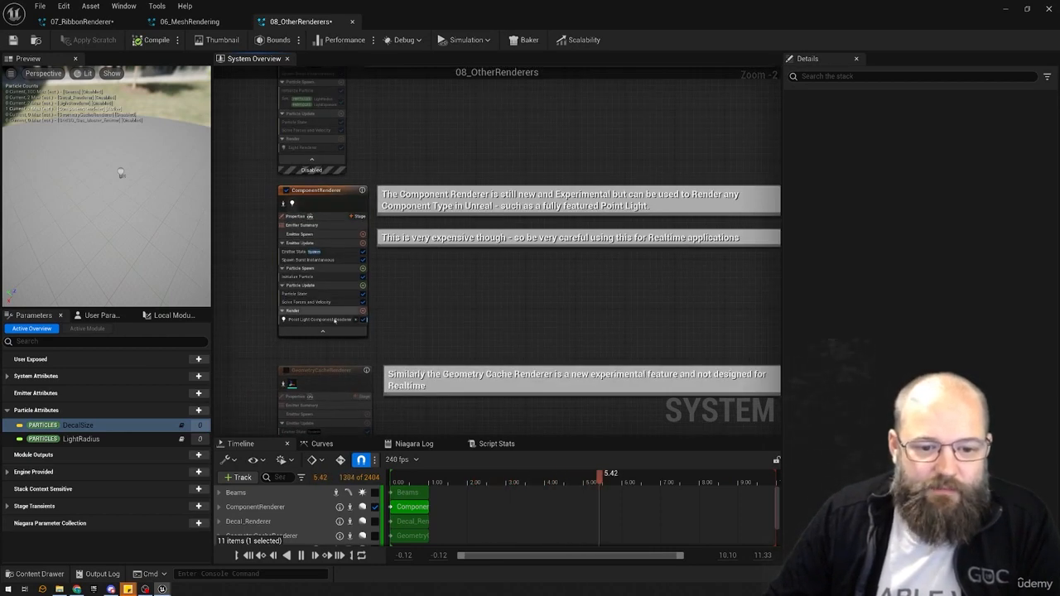
pyautogui.click(363, 319)
pyautogui.click(356, 311)
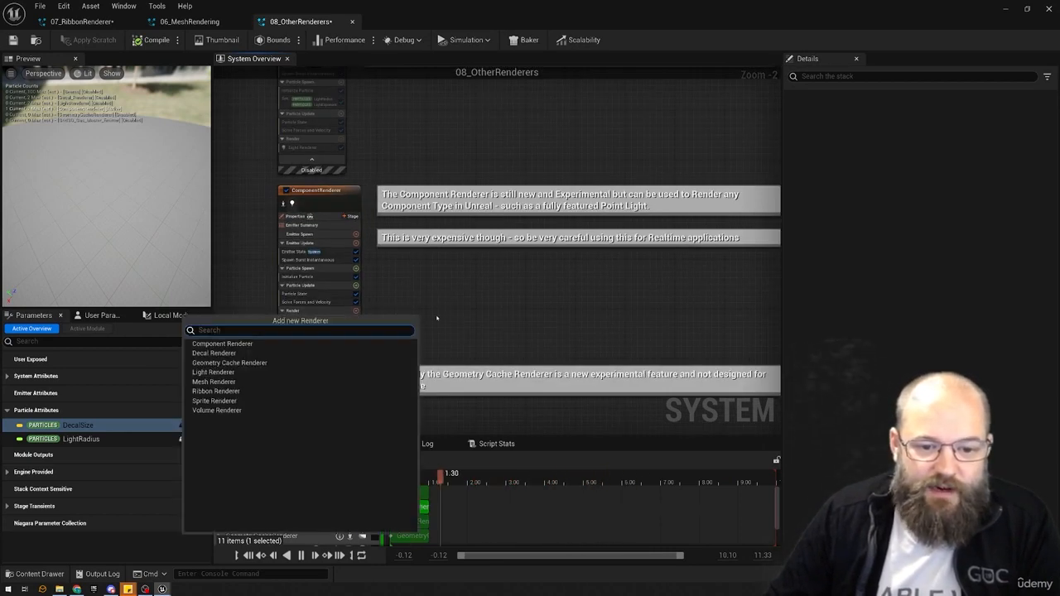
pyautogui.write('comp')
pyautogui.press('Return')
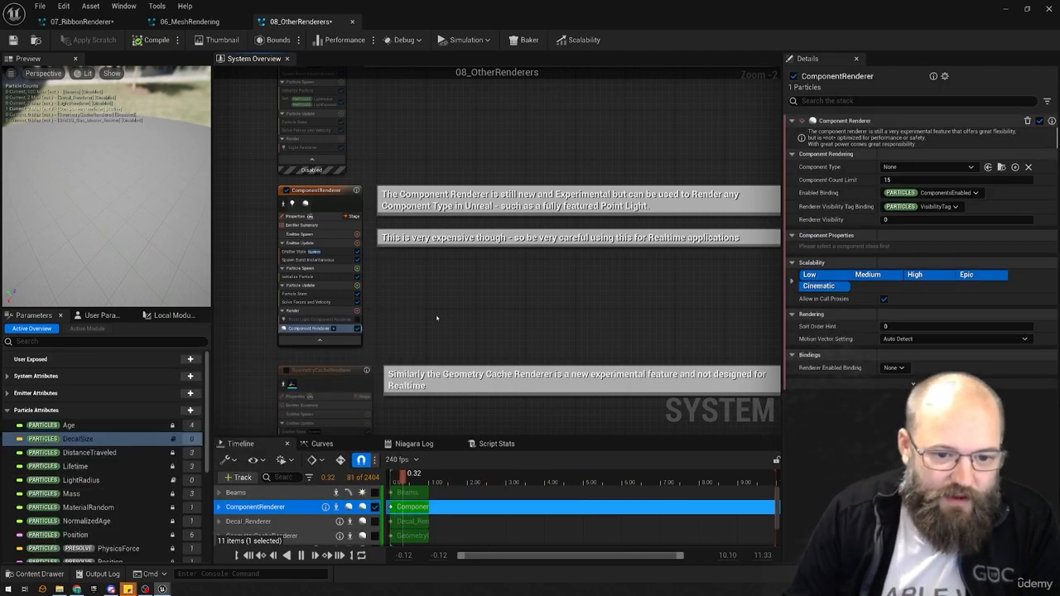
# - Browse the component classes available for the new Component Renderer's Component Type, then switch to the level editor
pyautogui.click(927, 166)
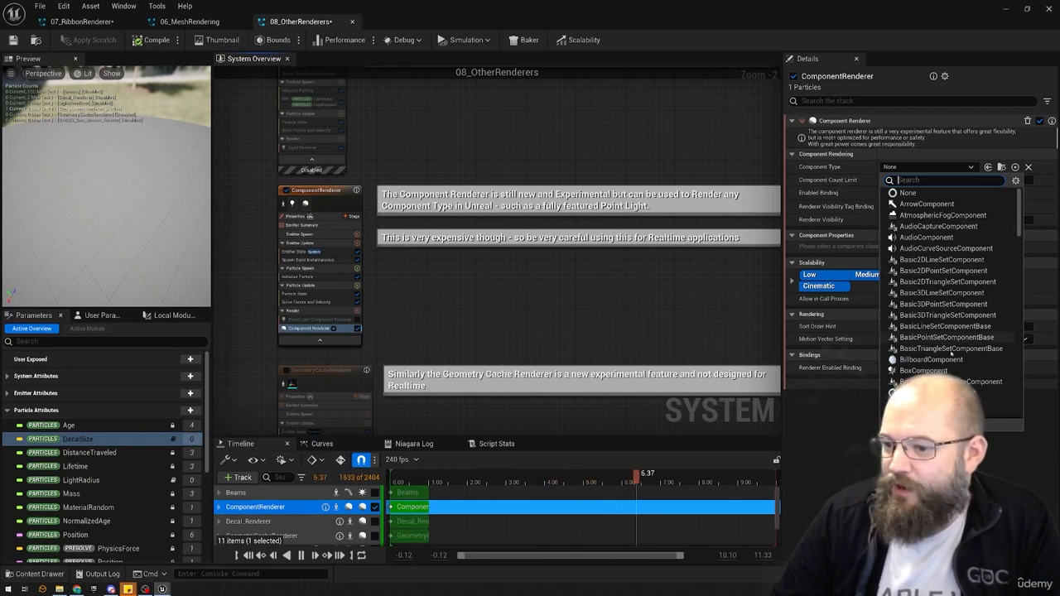
pyautogui.scroll(-10, 951, 354)
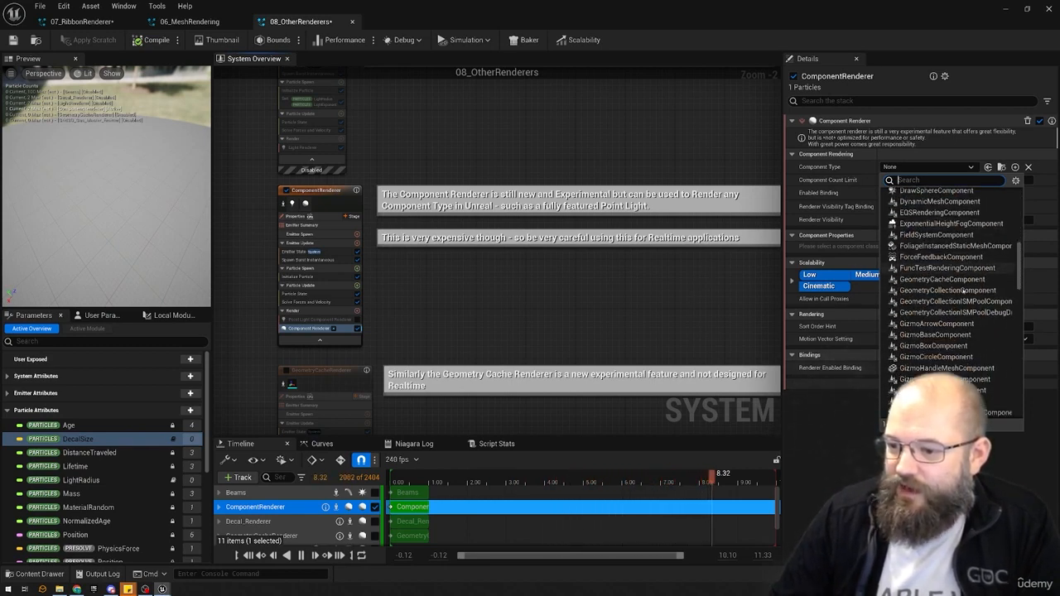
pyautogui.scroll(-10, 963, 292)
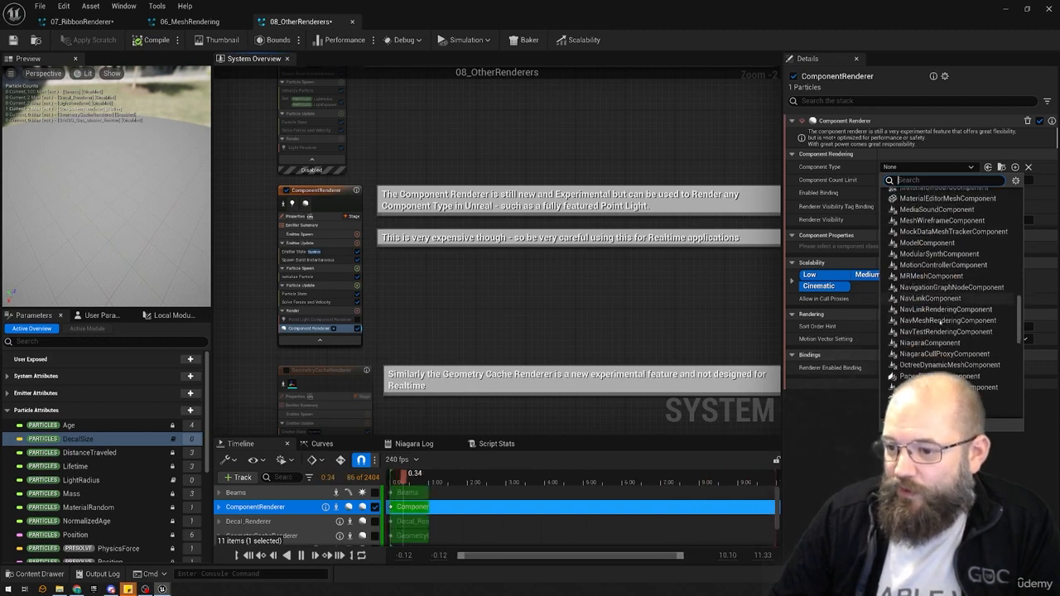
pyautogui.scroll(-15, 943, 331)
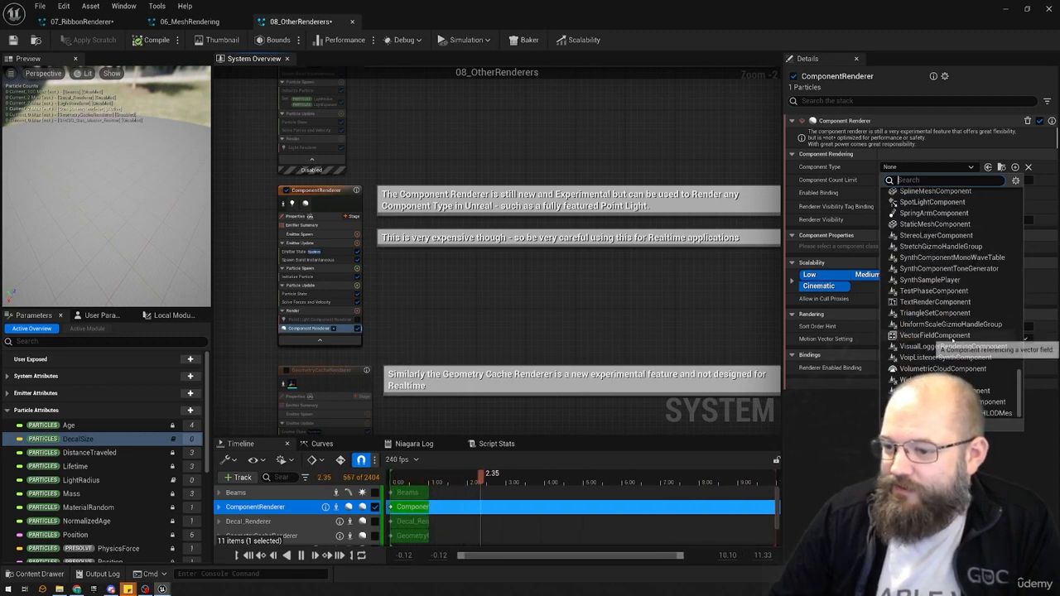
pyautogui.scroll(10, 952, 340)
pyautogui.click(936, 274)
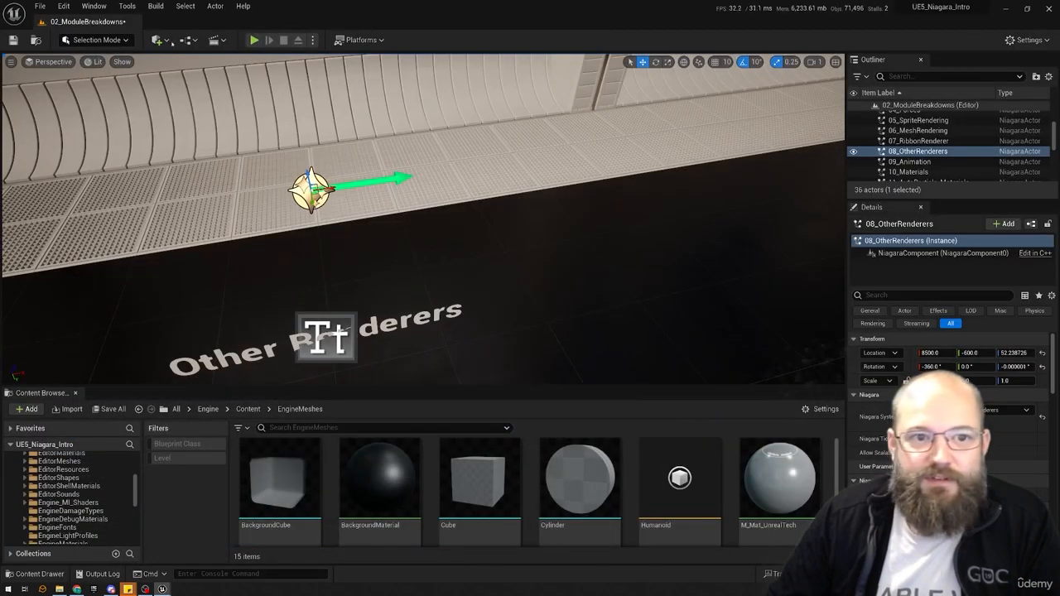
# - Add a sphere to the level and move it beside the 08_OtherRenderers system, to about X 8689, Y -541, Z 84
pyautogui.click(163, 39)
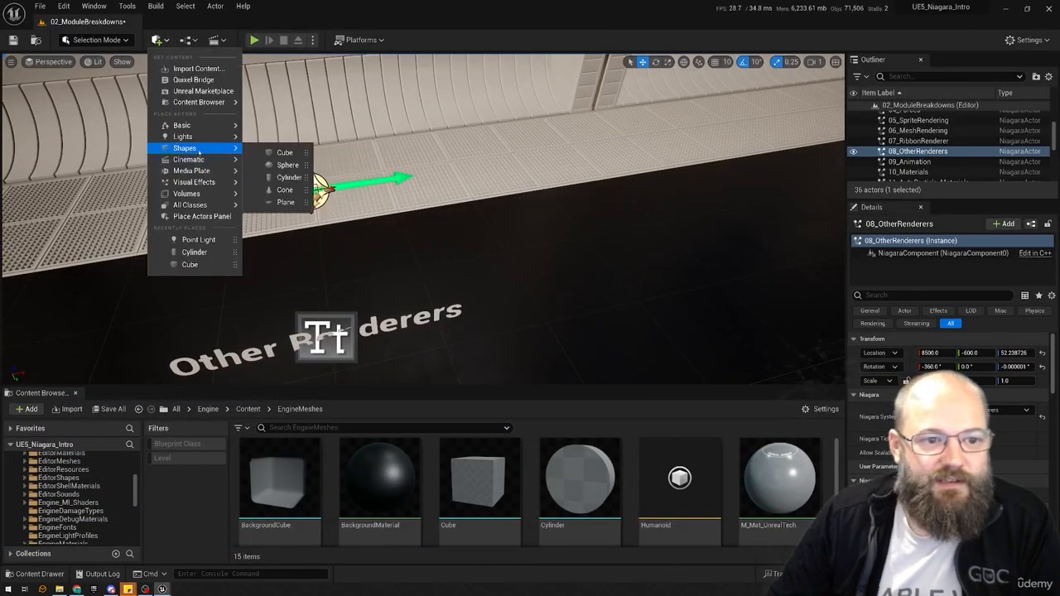
pyautogui.moveTo(228, 151)
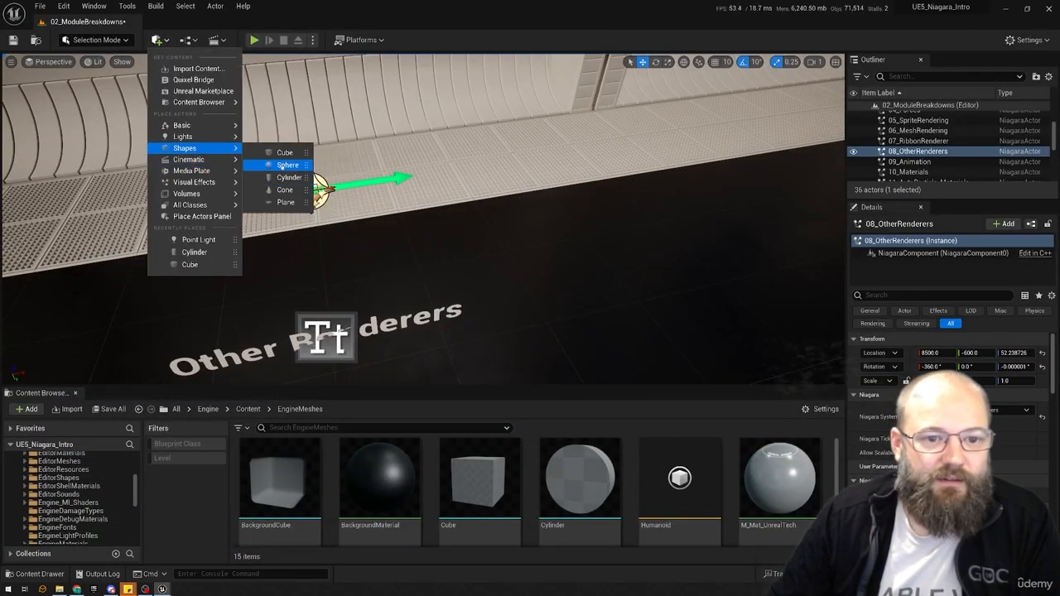
pyautogui.click(287, 165)
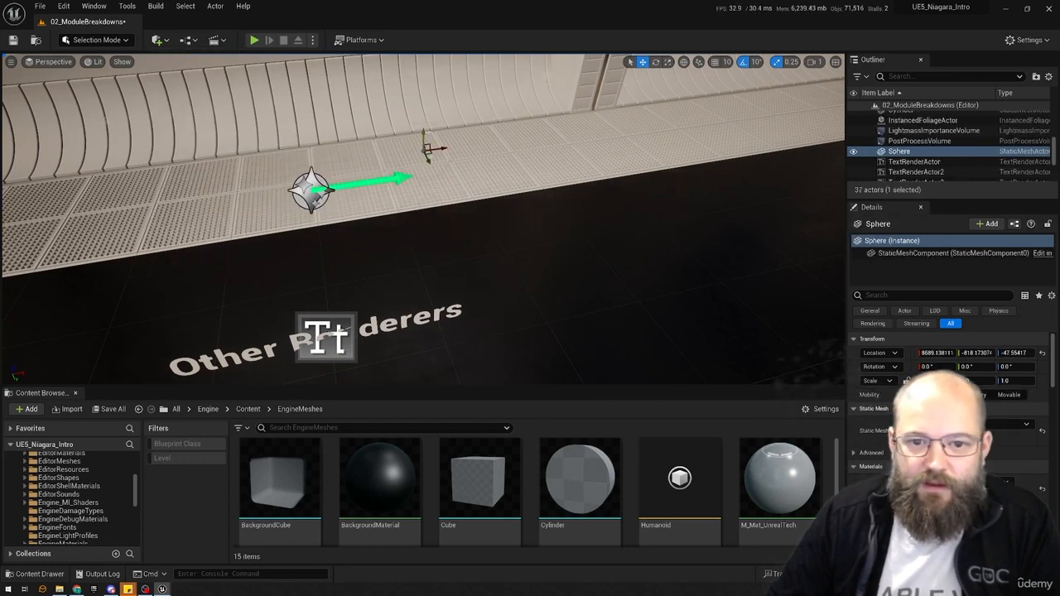
pyautogui.moveTo(431, 168); pyautogui.dragTo(489, 170)
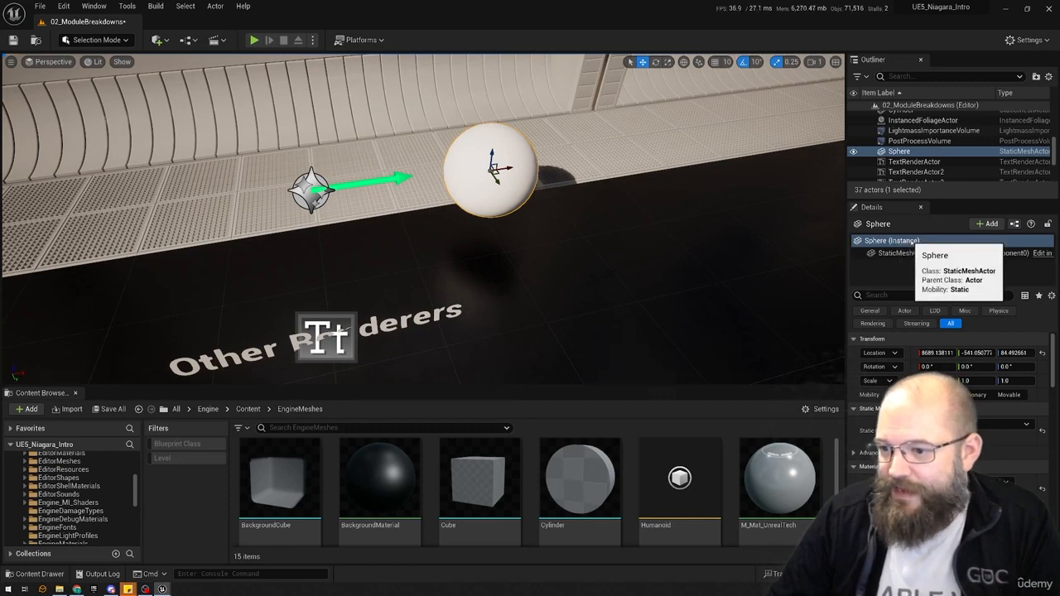
# - Inspect the sphere's StaticMeshComponent and add a Point Light component to the sphere
pyautogui.click(934, 253)
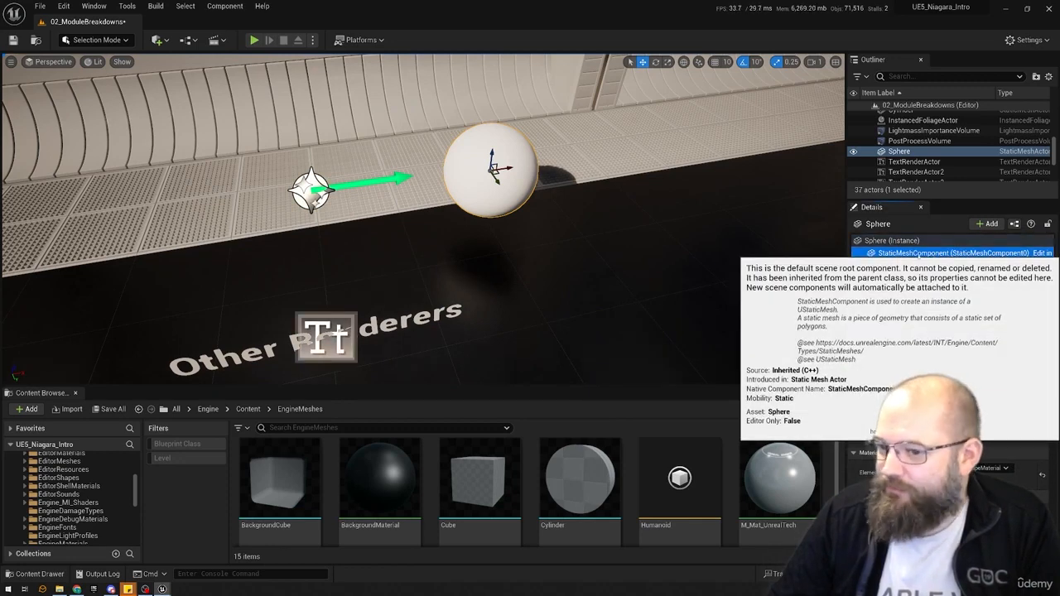
pyautogui.click(911, 242)
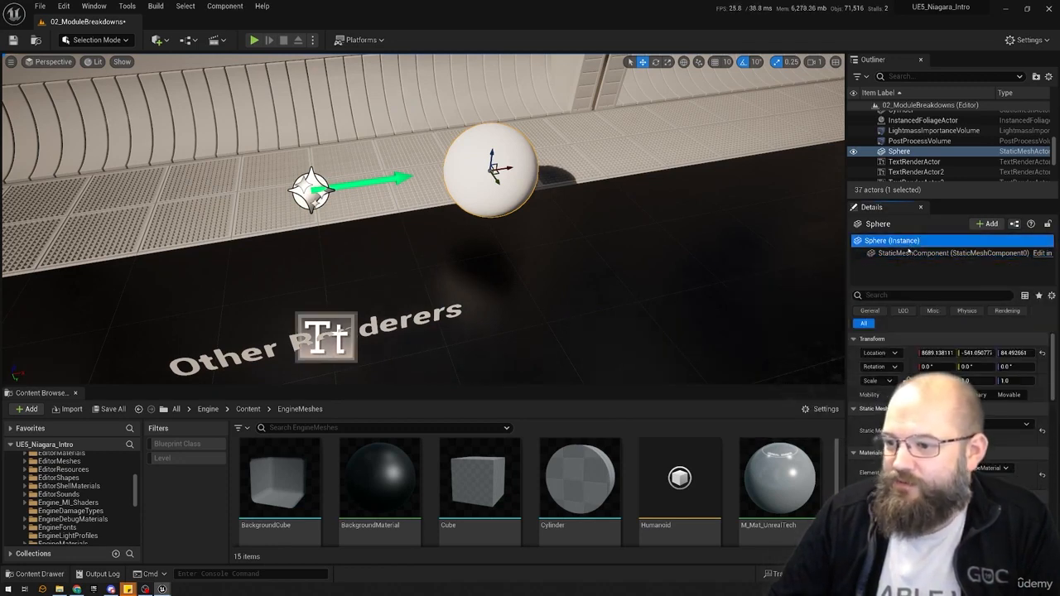
pyautogui.click(475, 189)
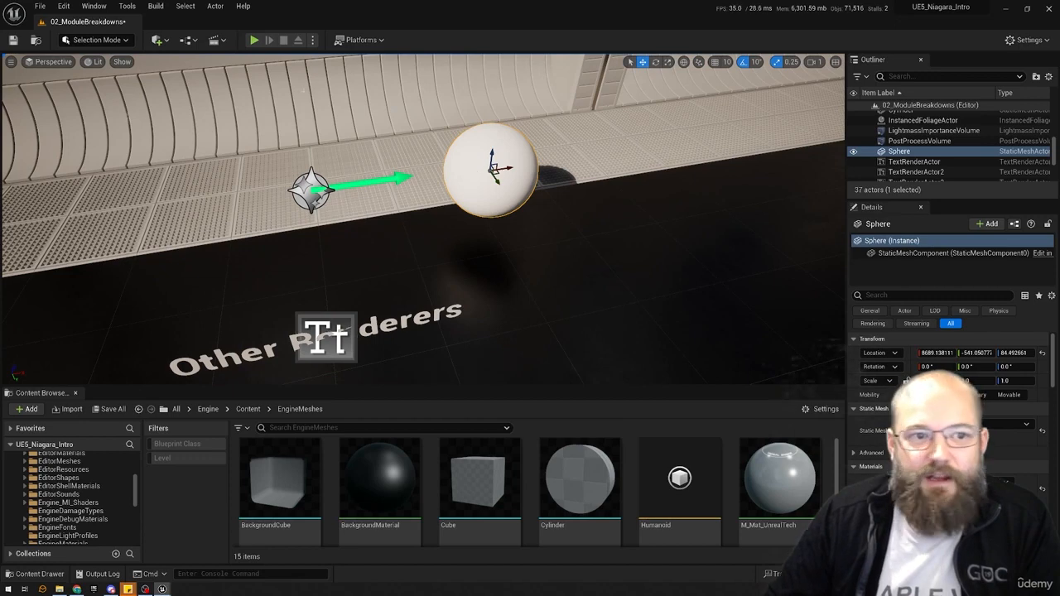
pyautogui.click(987, 224)
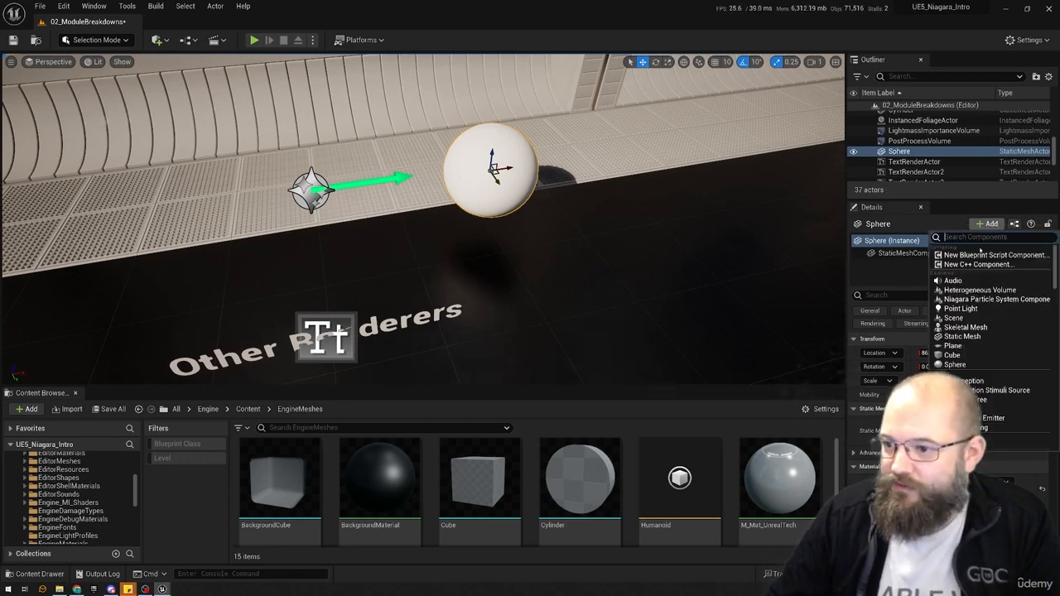
pyautogui.click(961, 308)
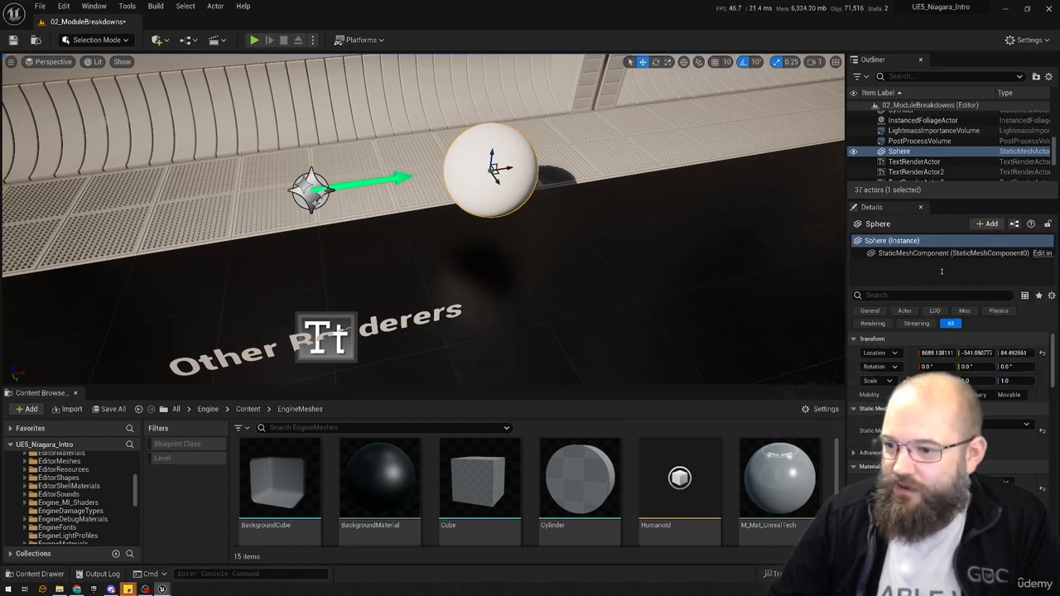
pyautogui.press('Return')
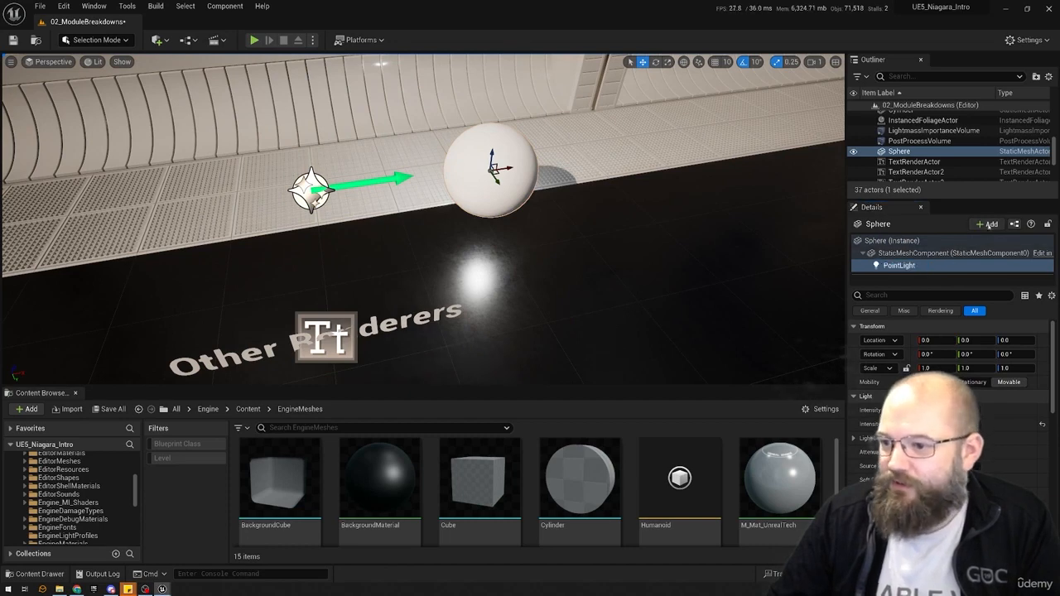
# - Browse the other components that can be added to the sphere and close the list without adding any
pyautogui.click(987, 224)
pyautogui.scroll(-5, 1005, 384)
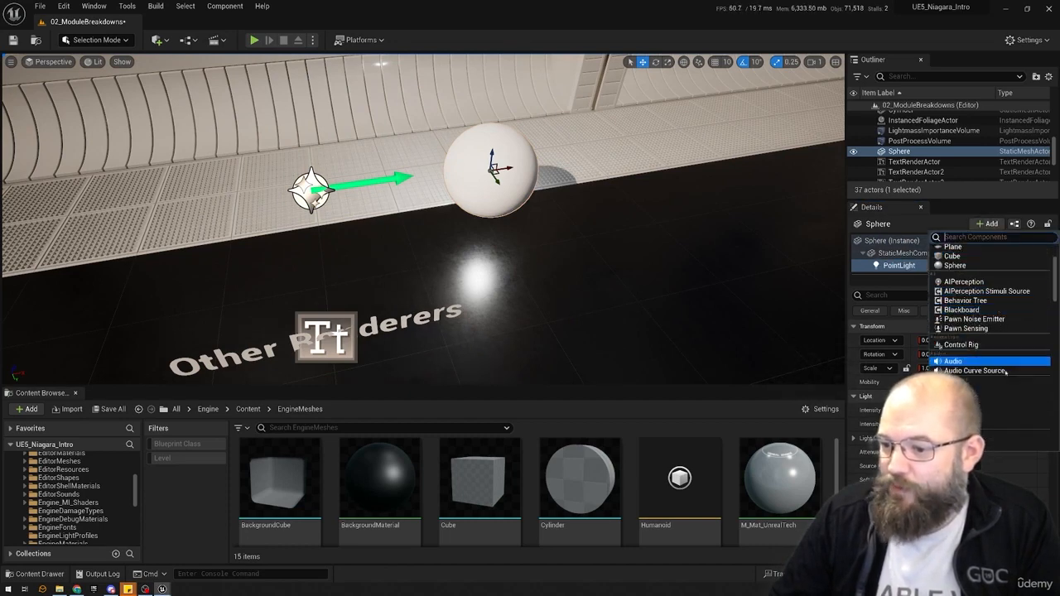
pyautogui.scroll(-8, 1006, 384)
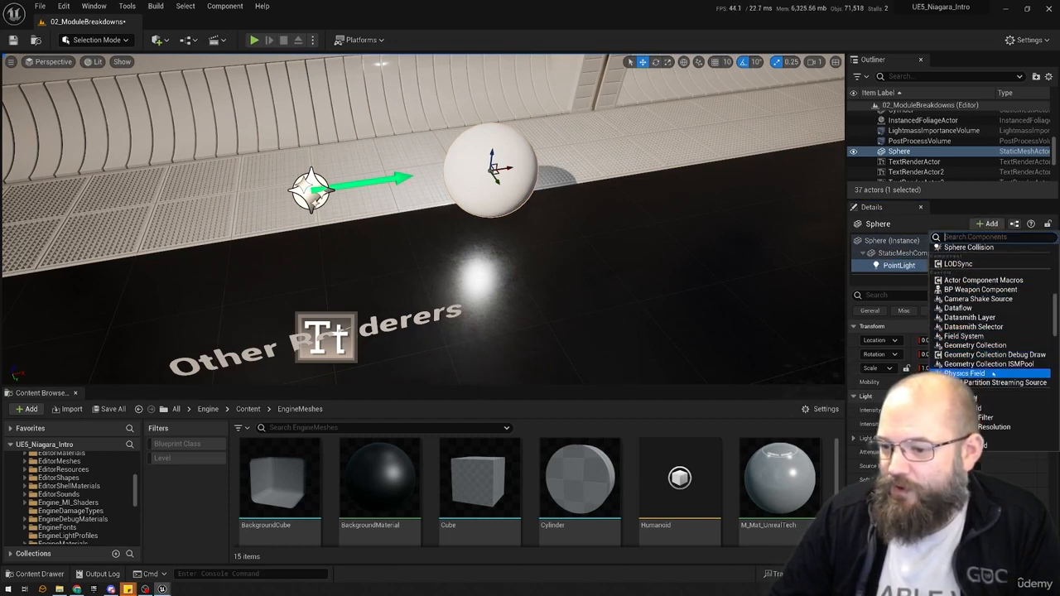
pyautogui.scroll(-10, 999, 340)
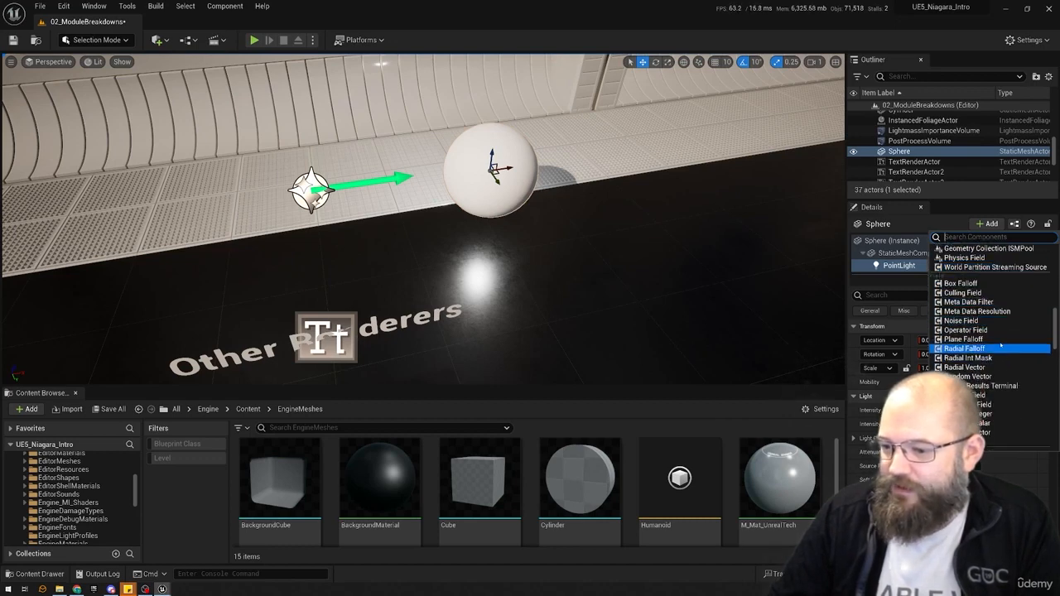
pyautogui.scroll(-8, 1002, 377)
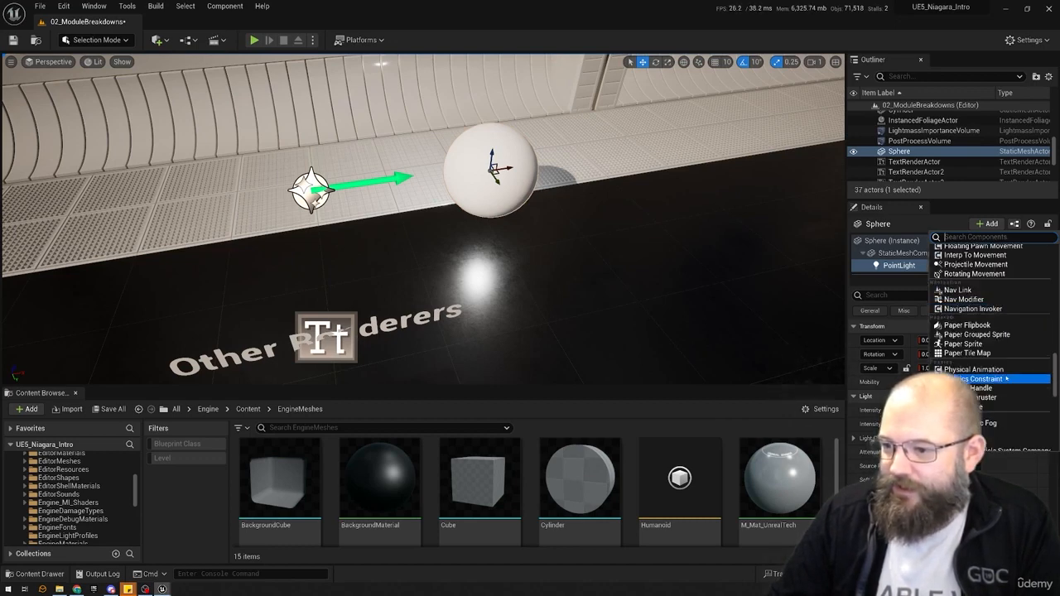
pyautogui.scroll(3, 985, 364)
pyautogui.click(986, 224)
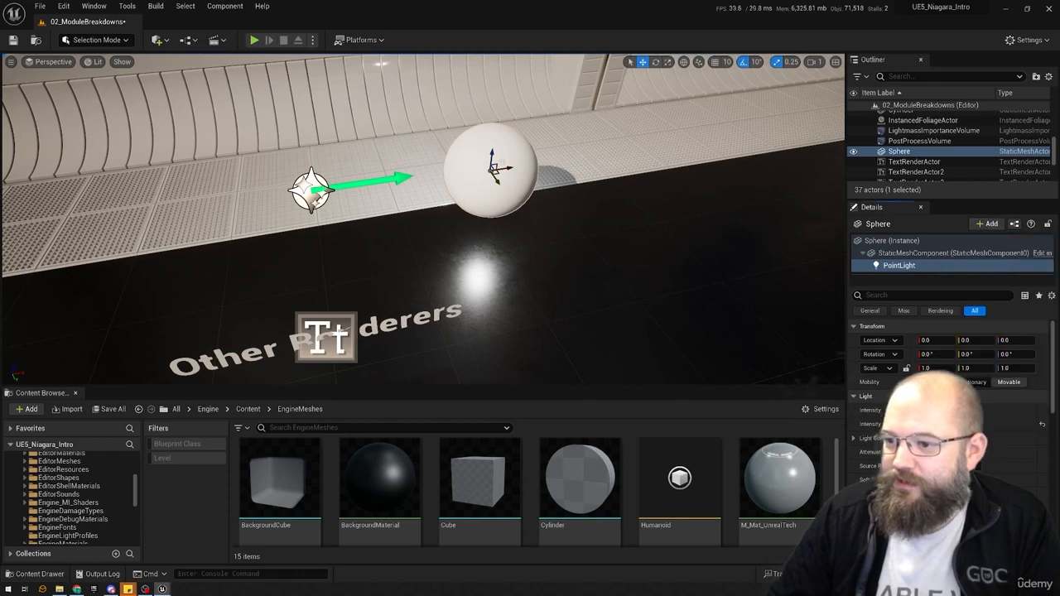
# - Delete the sphere from the level and return to the 08_OtherRenderers system
pyautogui.click(471, 181)
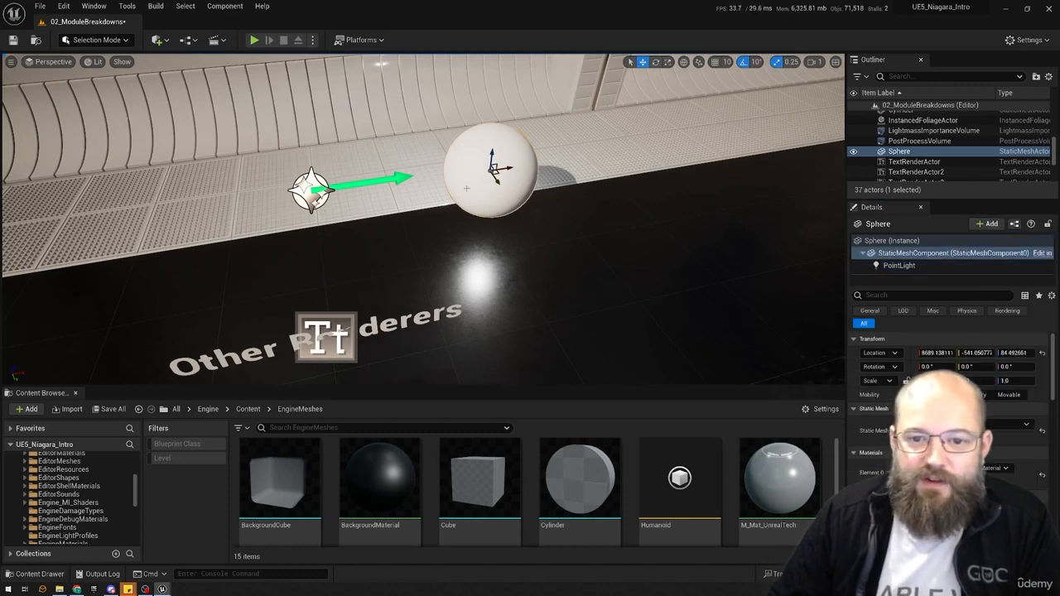
pyautogui.moveTo(466, 188); pyautogui.dragTo(433, 157, button='right')
pyautogui.press('Delete')
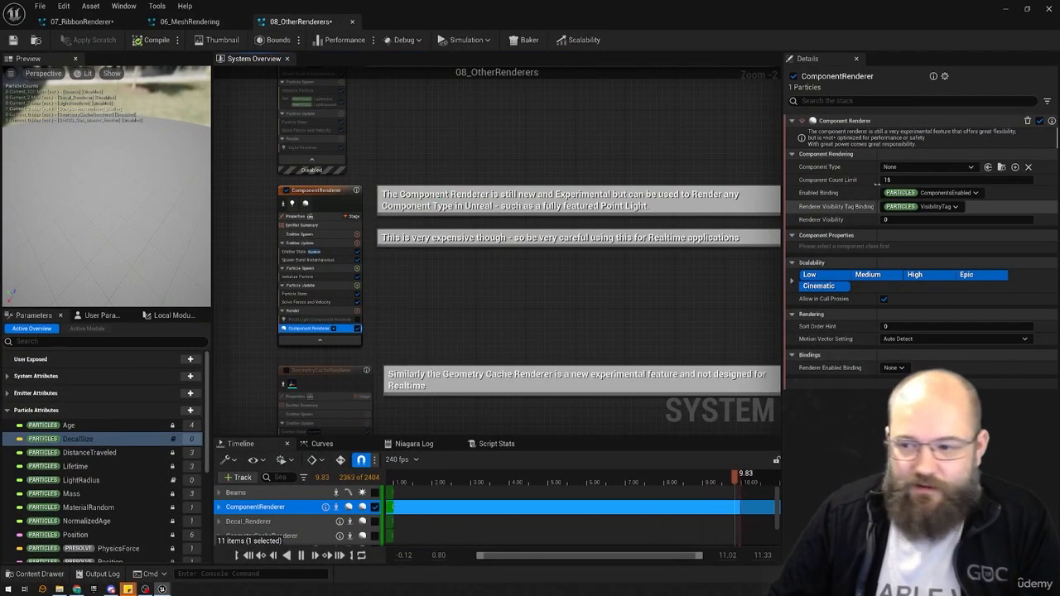
# - Look through the Component Renderer's Component Type options, down to the decal, light and mesh components
pyautogui.click(926, 166)
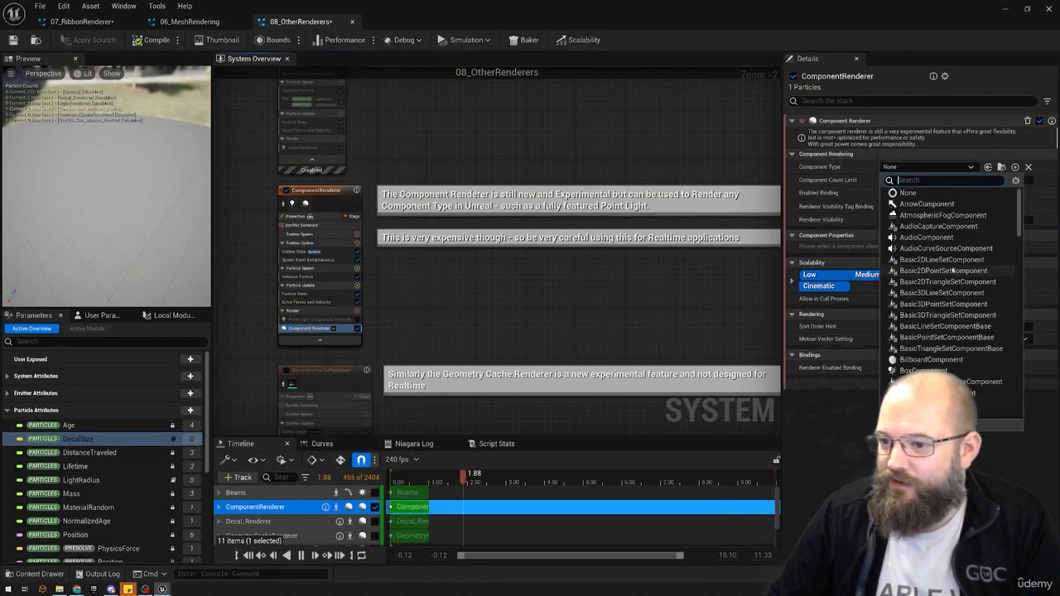
pyautogui.scroll(-3, 953, 271)
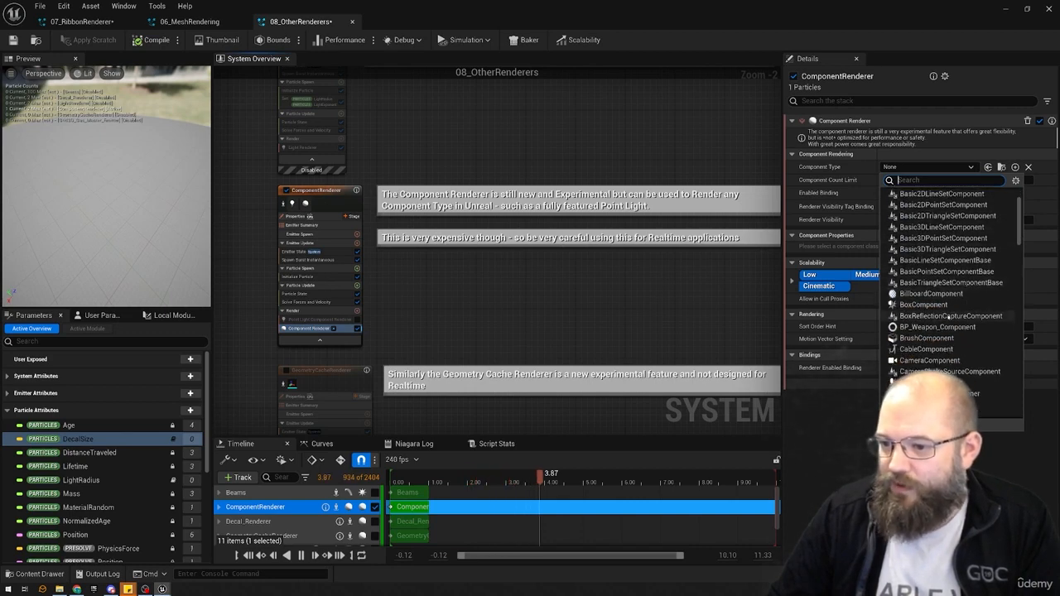
pyautogui.scroll(-3, 958, 286)
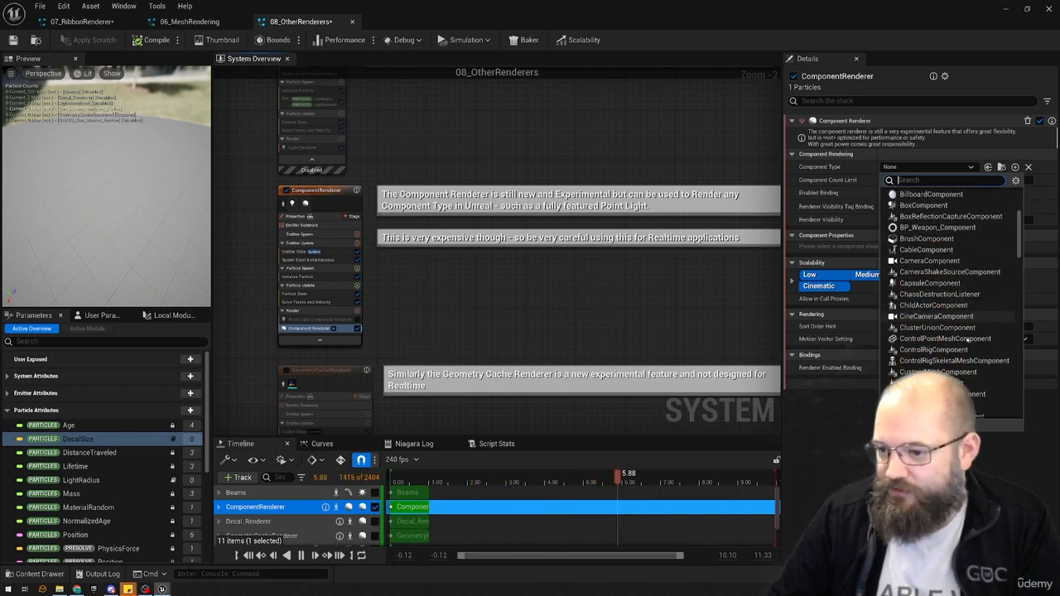
pyautogui.scroll(-4, 959, 331)
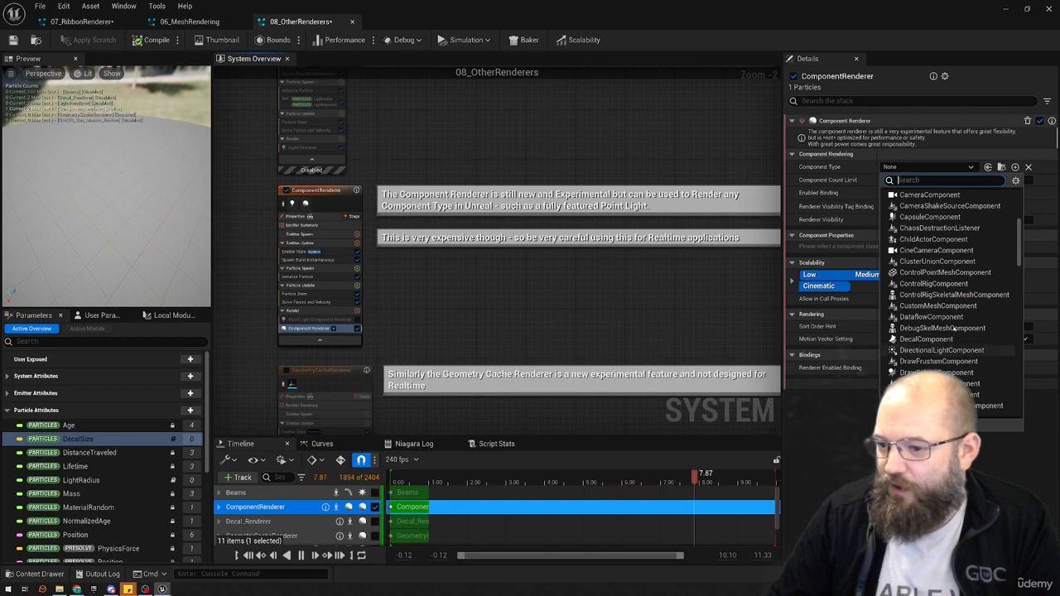
pyautogui.scroll(-2, 954, 327)
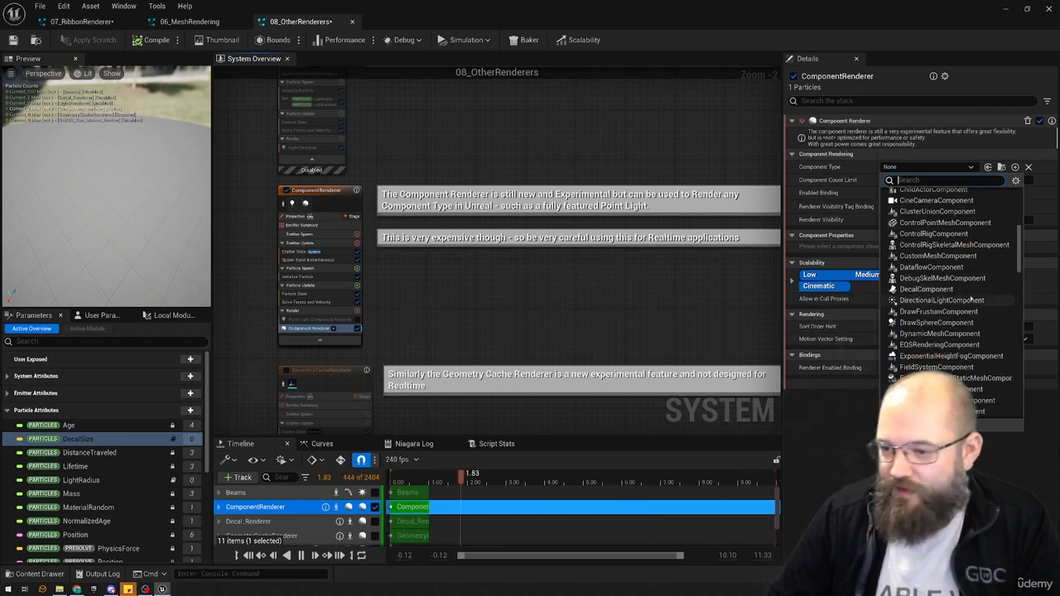
pyautogui.scroll(-2, 969, 294)
# - Search the Component Type options for "sta", "point" and "skele", and close the list without choosing a type
pyautogui.write('sta')
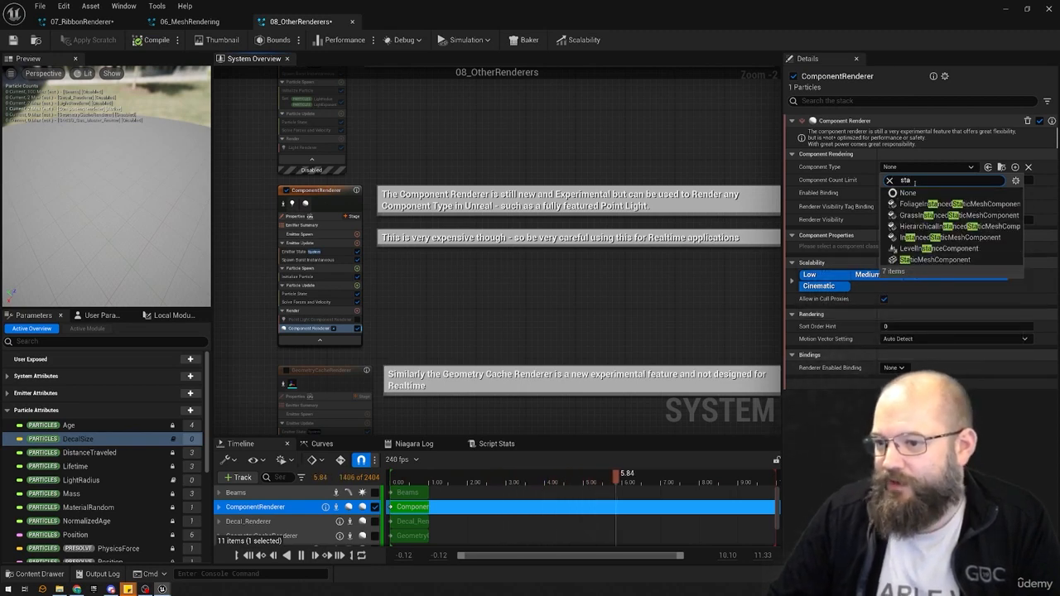
pyautogui.write('po')
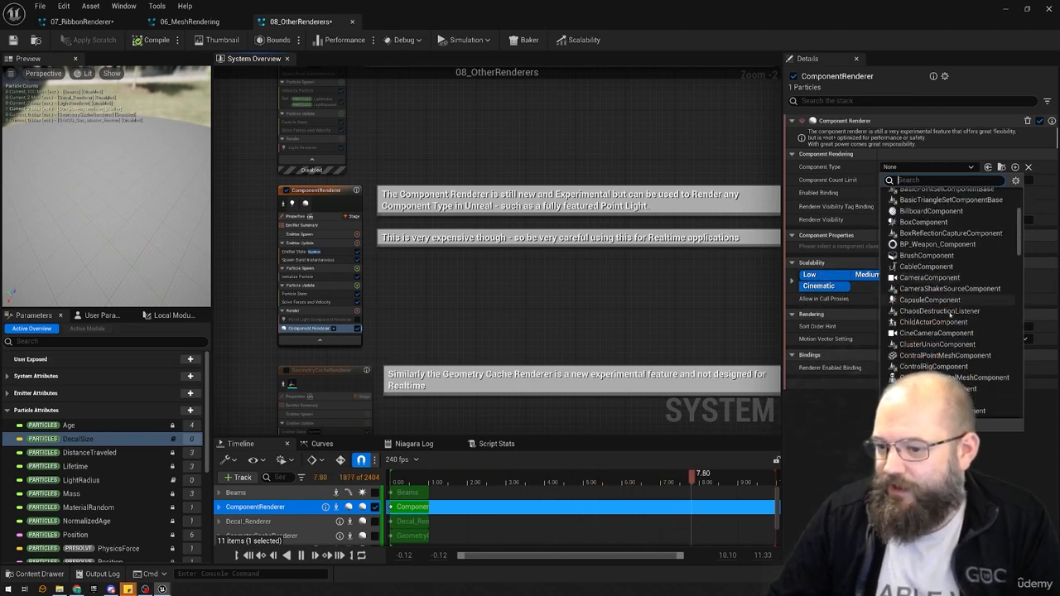
pyautogui.write('int')
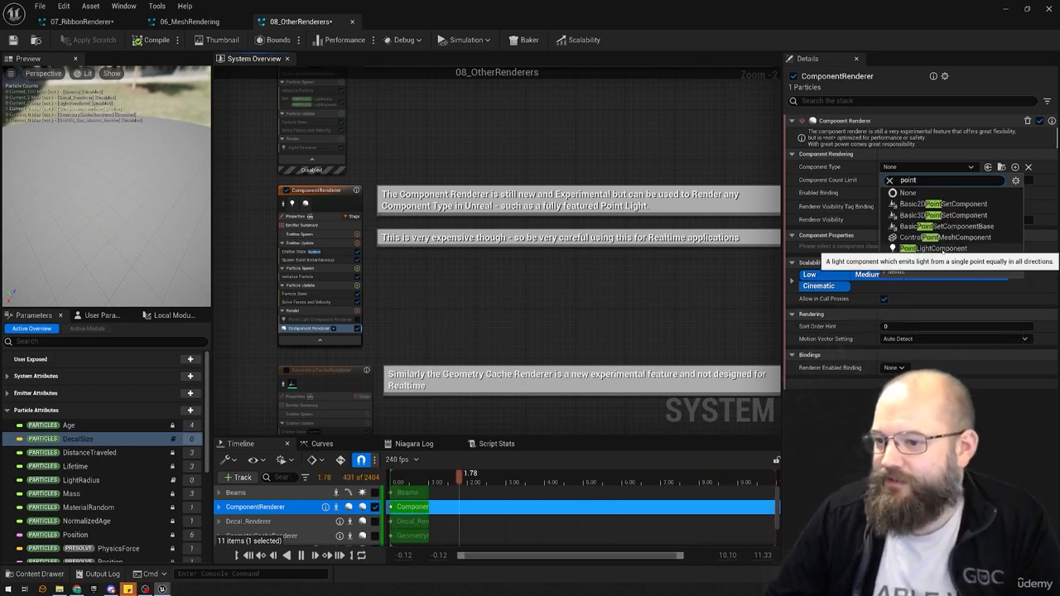
pyautogui.press('BackSpace')
pyautogui.press('BackSpace')
pyautogui.press('BackSpace')
pyautogui.press('BackSpace')
pyautogui.press('BackSpace')
pyautogui.write('skele')
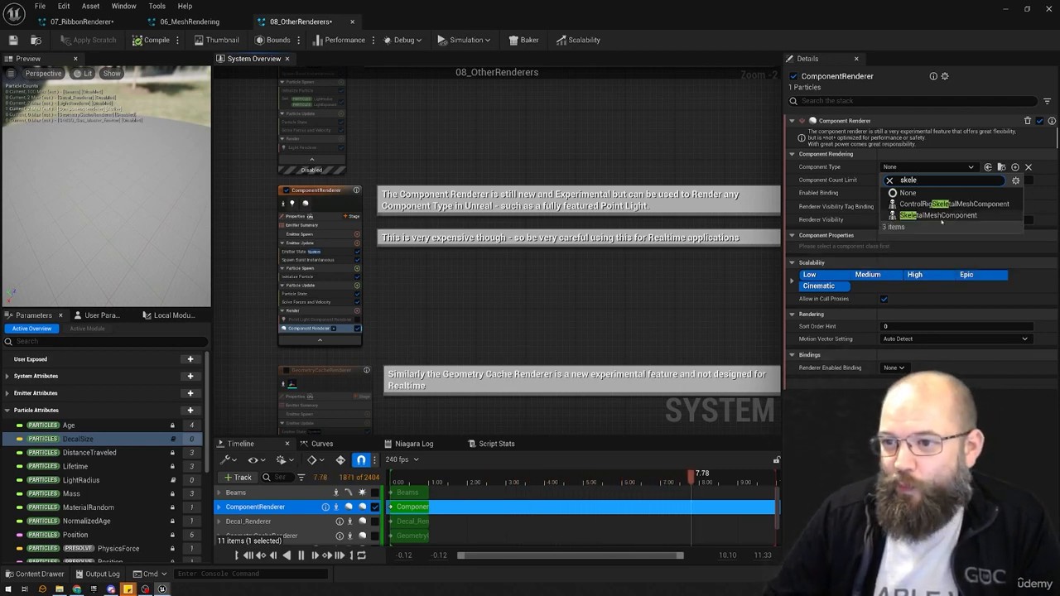
pyautogui.press('Escape')
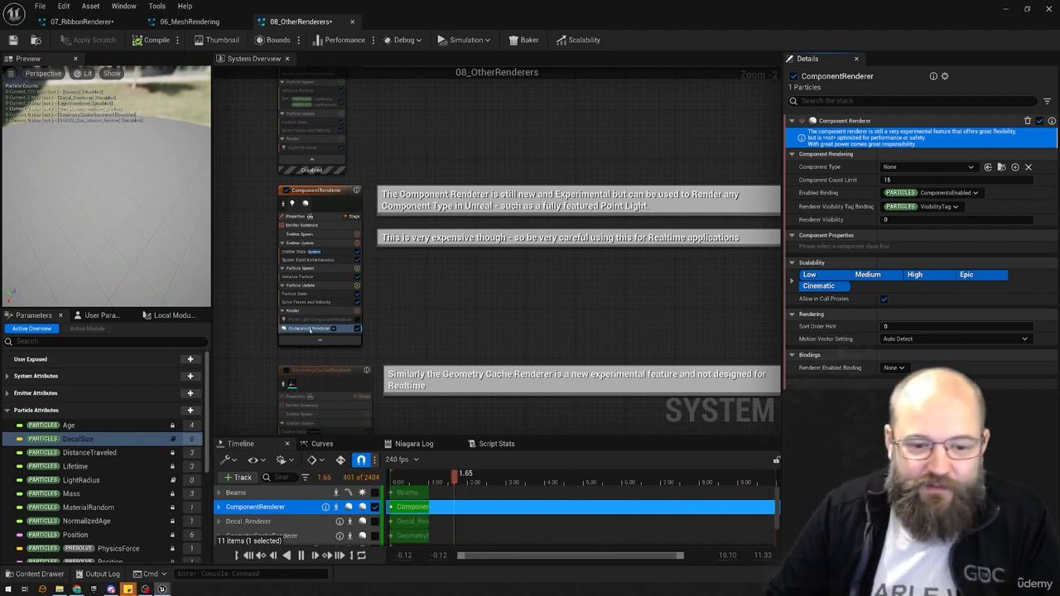
# - Delete the empty Component Renderer from the ComponentRenderer emitter and re-enable its Point Light Component Renderer
pyautogui.click(311, 330)
pyautogui.press('Delete')
pyautogui.click(357, 320)
# - Review the ComponentRenderer emitter's Spawn Burst Instantaneous settings and the Point Light Component Renderer's properties
pyautogui.click(334, 320)
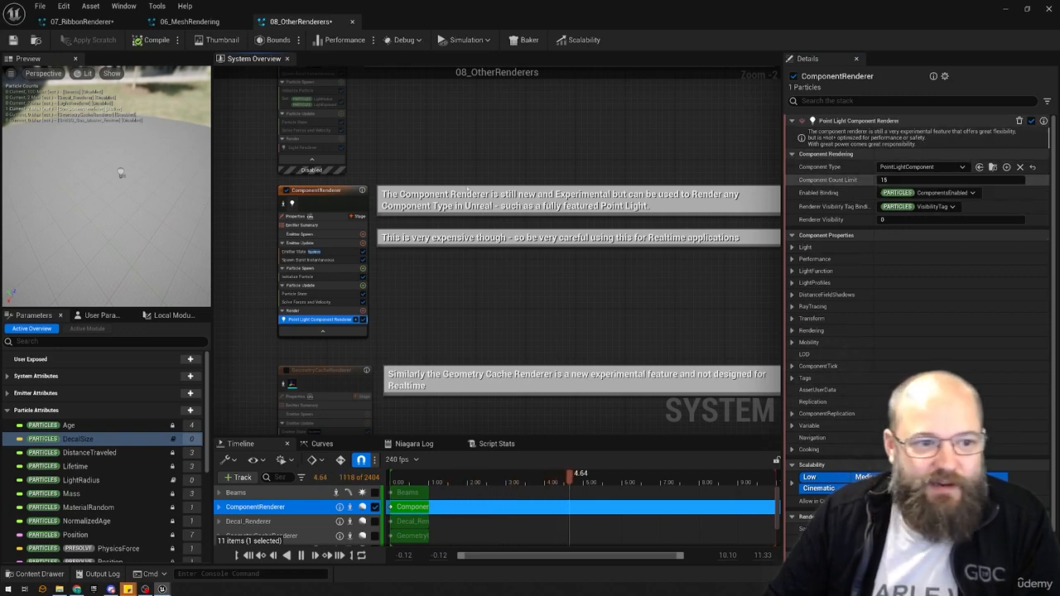
pyautogui.click(331, 262)
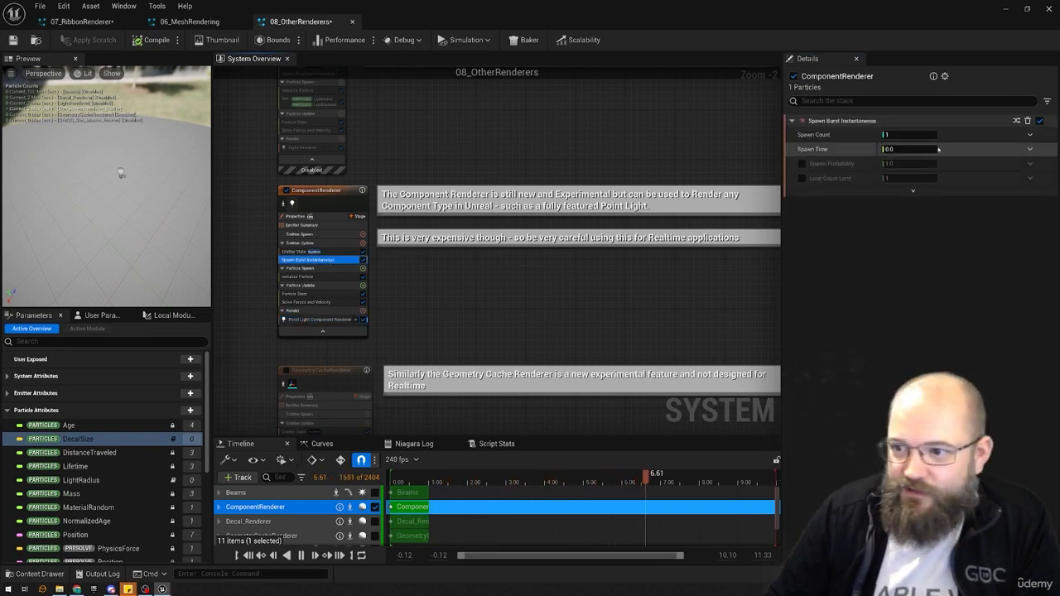
pyautogui.click(337, 320)
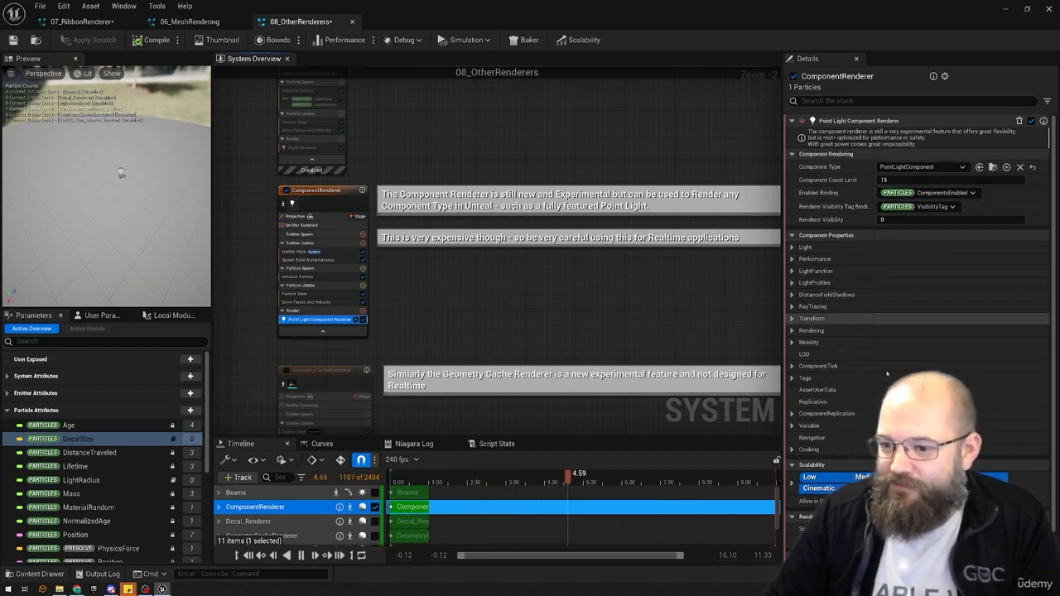
# - Expand the Light properties of the Point Light Component Renderer and look through them
pyautogui.click(803, 247)
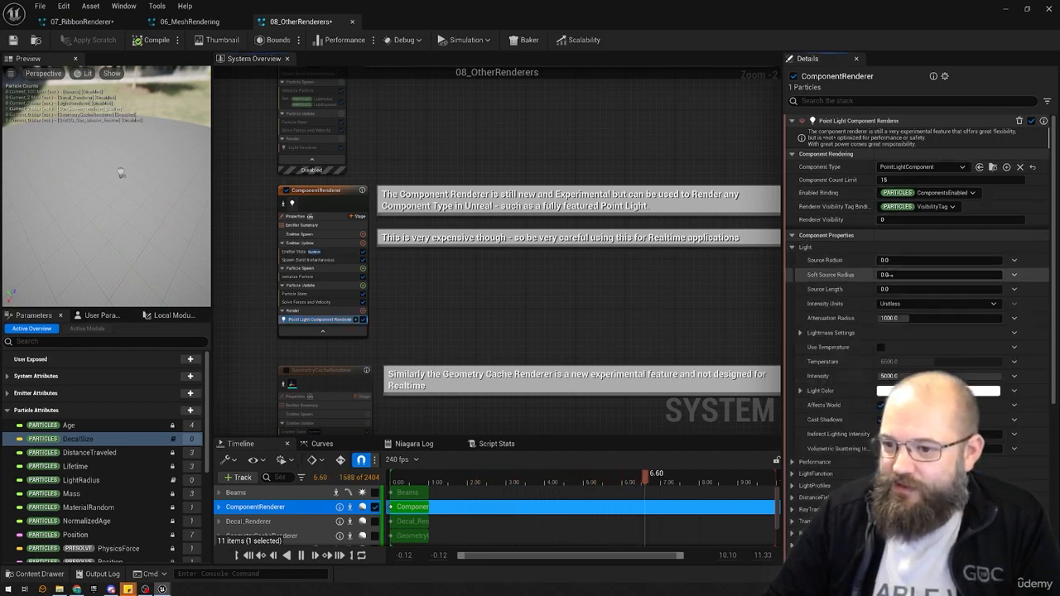
pyautogui.scroll(-2, 828, 281)
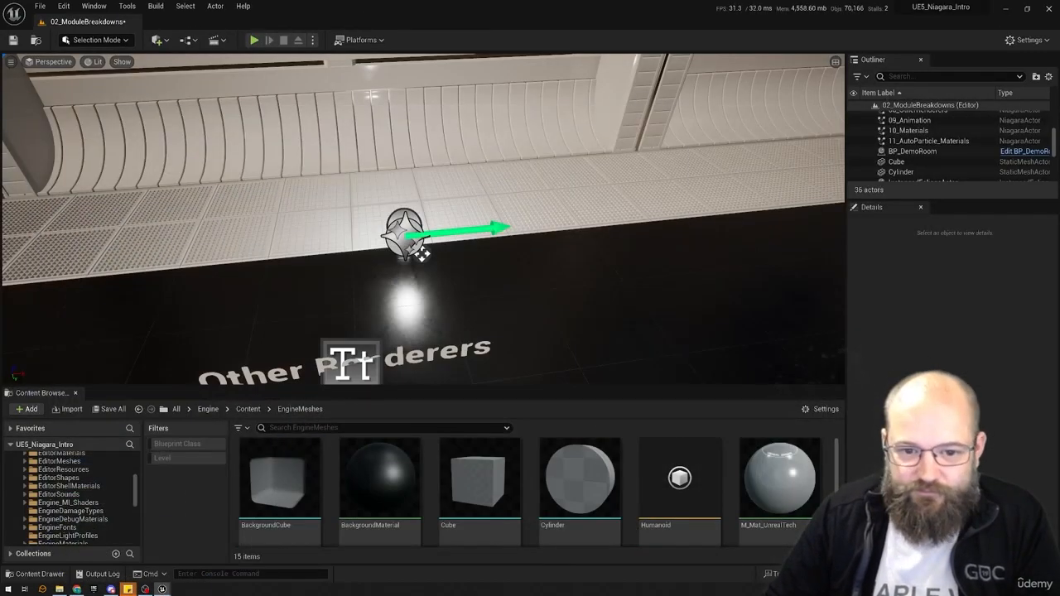
# - Show the editor icons in the level viewport and shift the 08_OtherRenderers actor along the wall to move its point light
pyautogui.press('g')
pyautogui.press('g')
pyautogui.moveTo(422, 220); pyautogui.dragTo(513, 216, button='right')
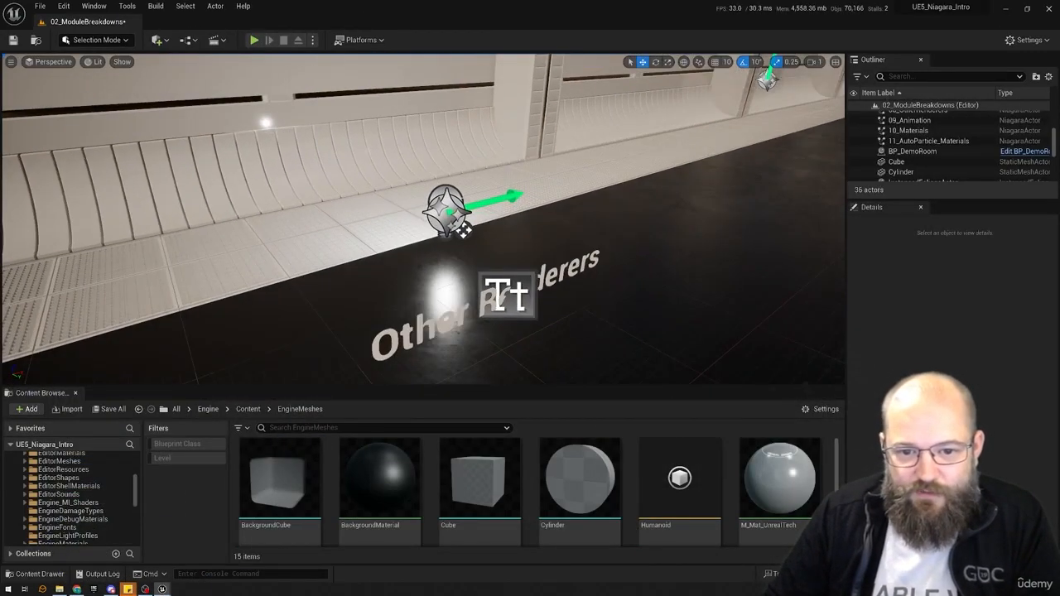
pyautogui.click(462, 228)
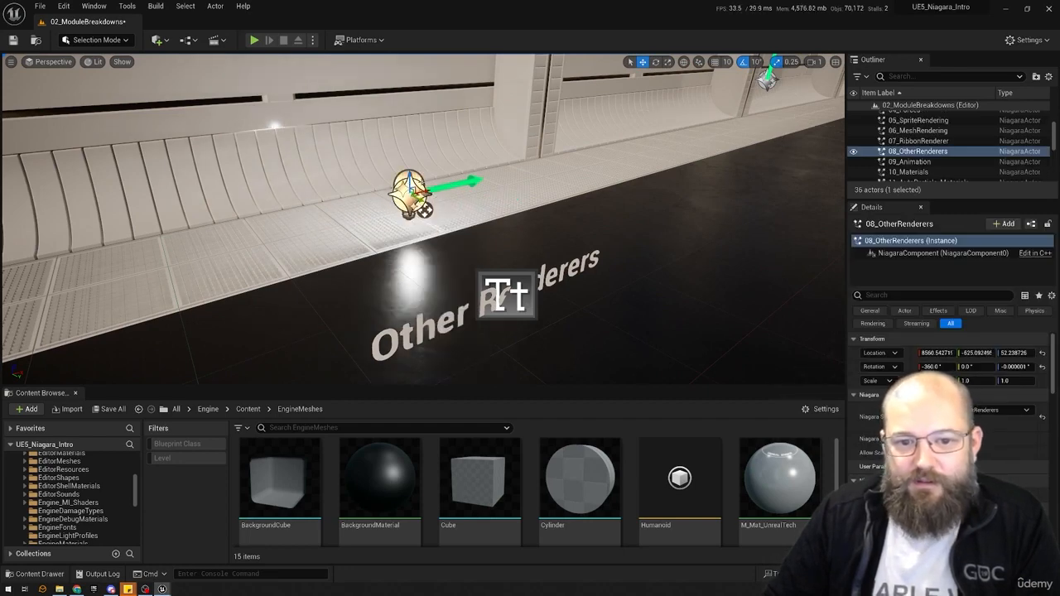
pyautogui.moveTo(425, 210); pyautogui.dragTo(455, 246)
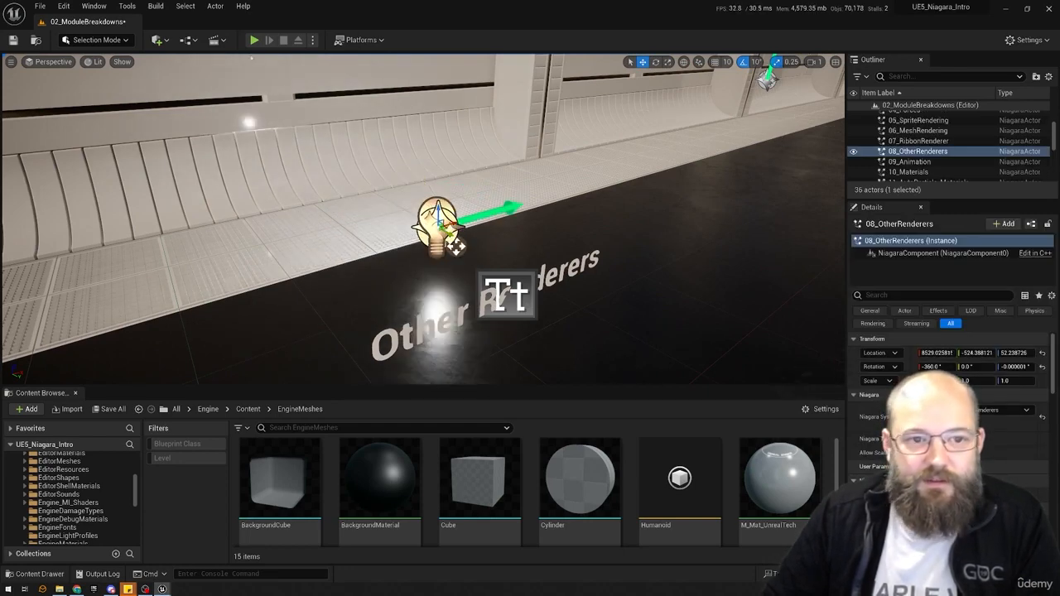
# - Add a Cube shape to the level, drop it to the floor and position it beside the 08_OtherRenderers light
pyautogui.click(156, 40)
pyautogui.moveTo(185, 148)
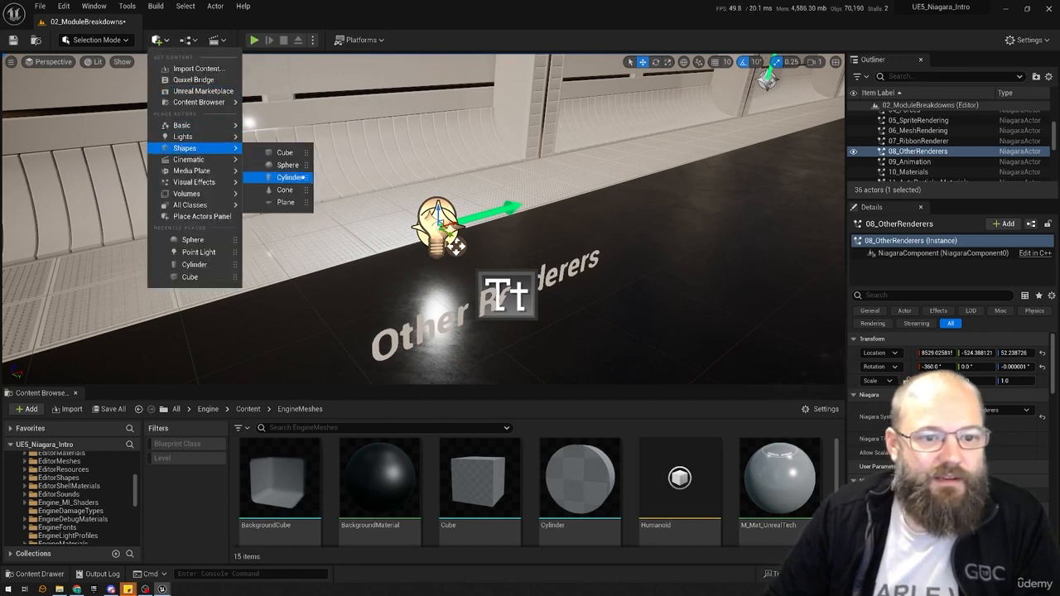
pyautogui.click(285, 152)
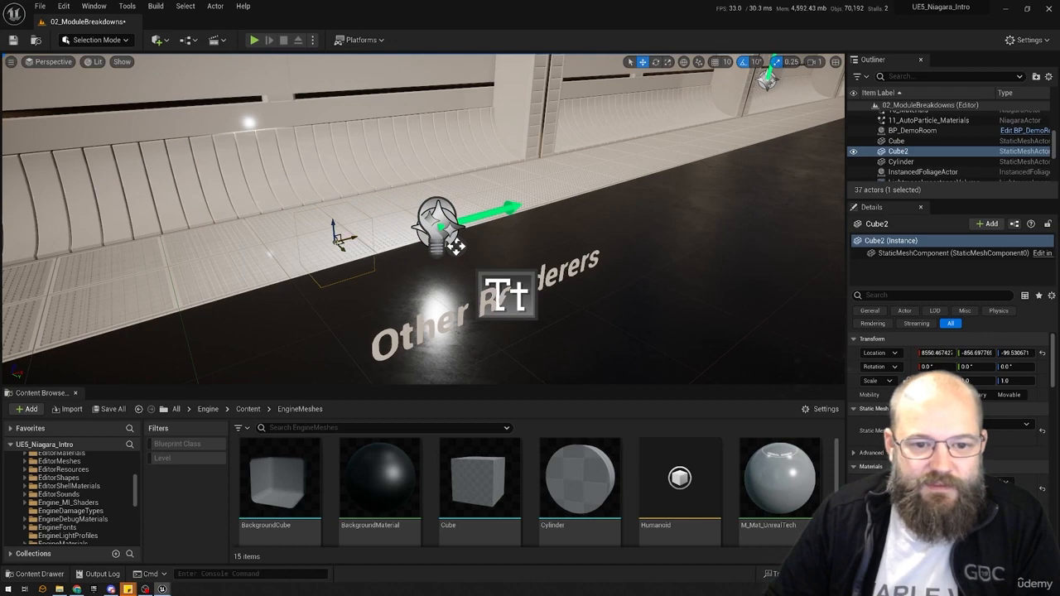
pyautogui.press('End')
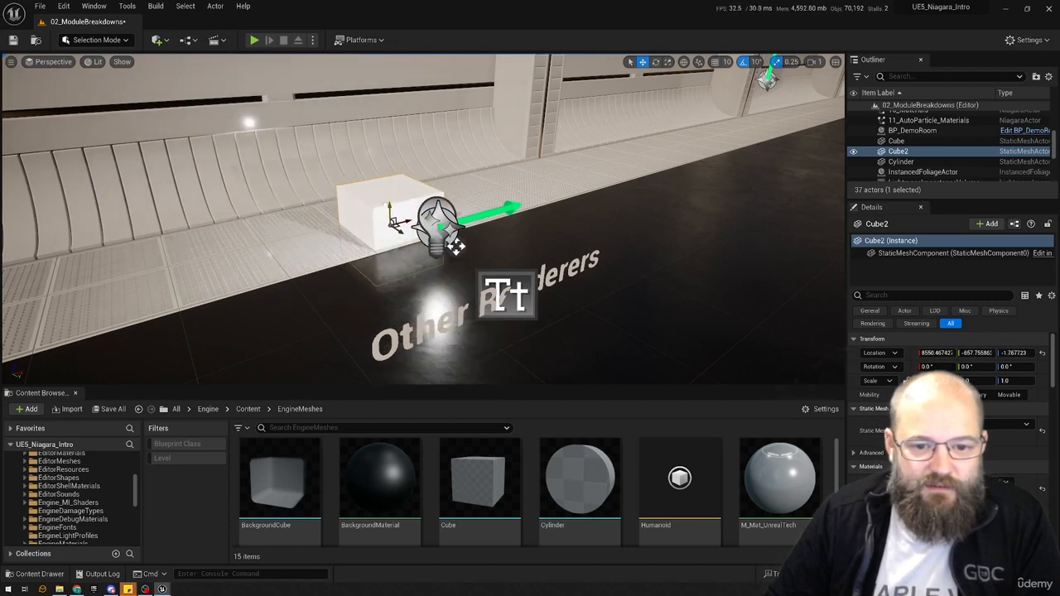
pyautogui.moveTo(423, 219); pyautogui.dragTo(410, 222, button='right')
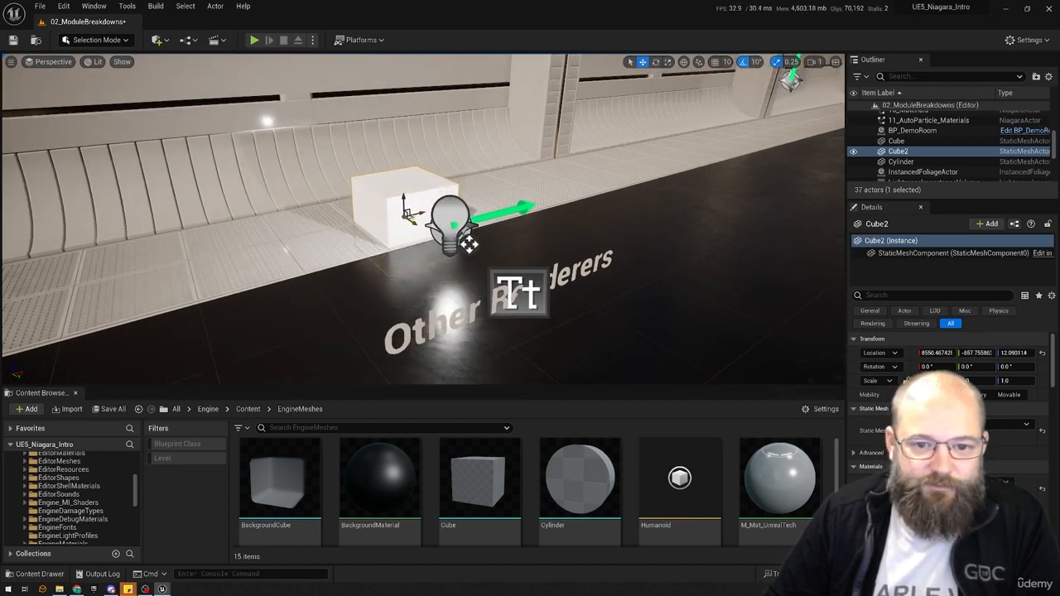
pyautogui.moveTo(406, 211); pyautogui.dragTo(351, 245)
pyautogui.press('s')
pyautogui.moveTo(351, 245); pyautogui.dragTo(461, 276, button='right')
pyautogui.press('d')
pyautogui.press('s')
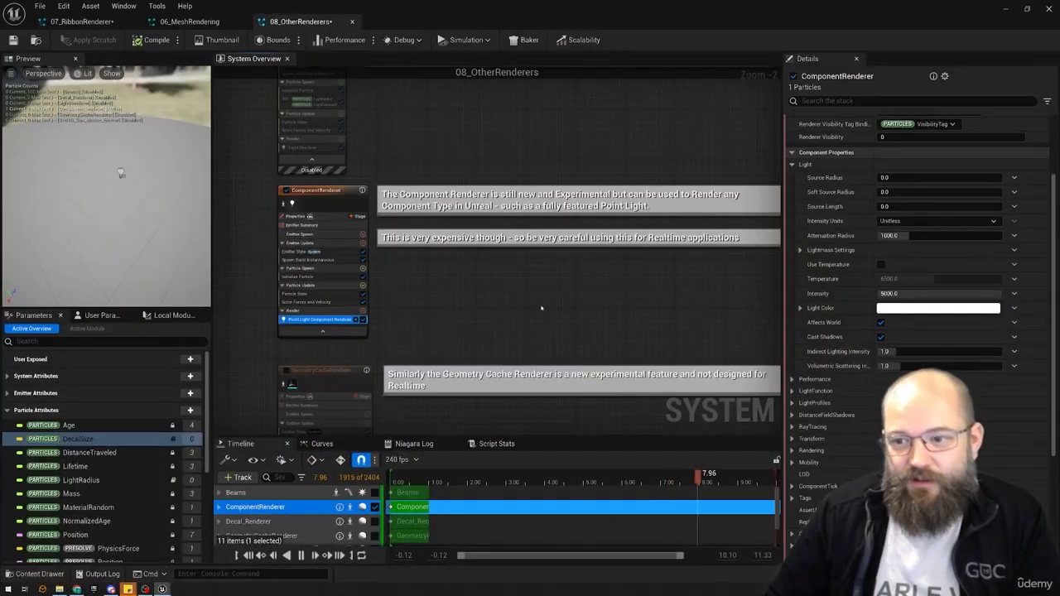
# - Review the Point Light Component Renderer's properties and the particle attributes offered for binding its Source Radius, without choosing one
pyautogui.moveTo(542, 308); pyautogui.dragTo(513, 294, button='right')
pyautogui.moveTo(495, 161); pyautogui.dragTo(451, 279)
pyautogui.click(462, 300)
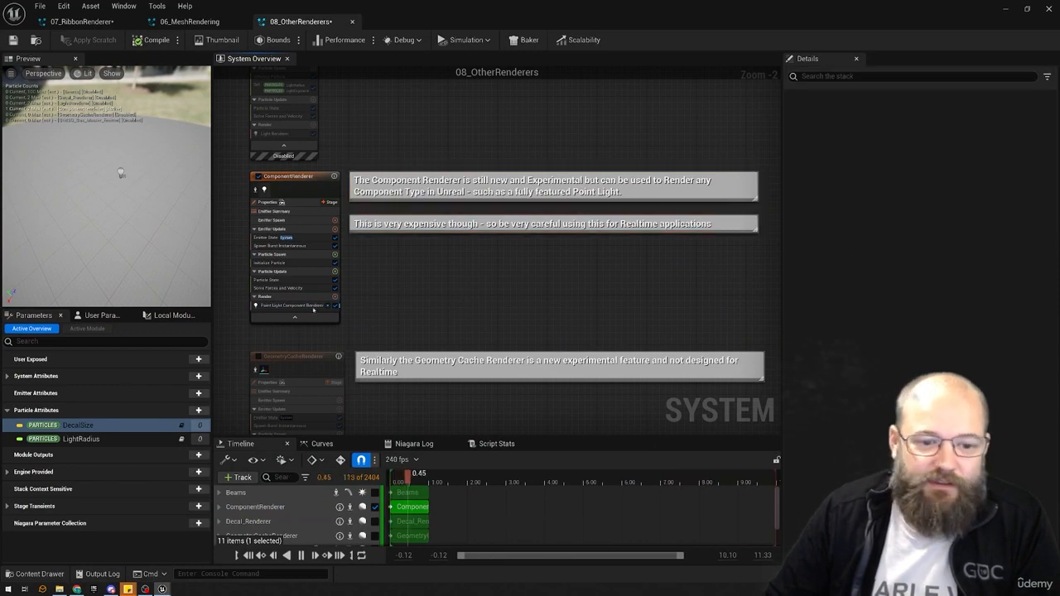
pyautogui.click(291, 305)
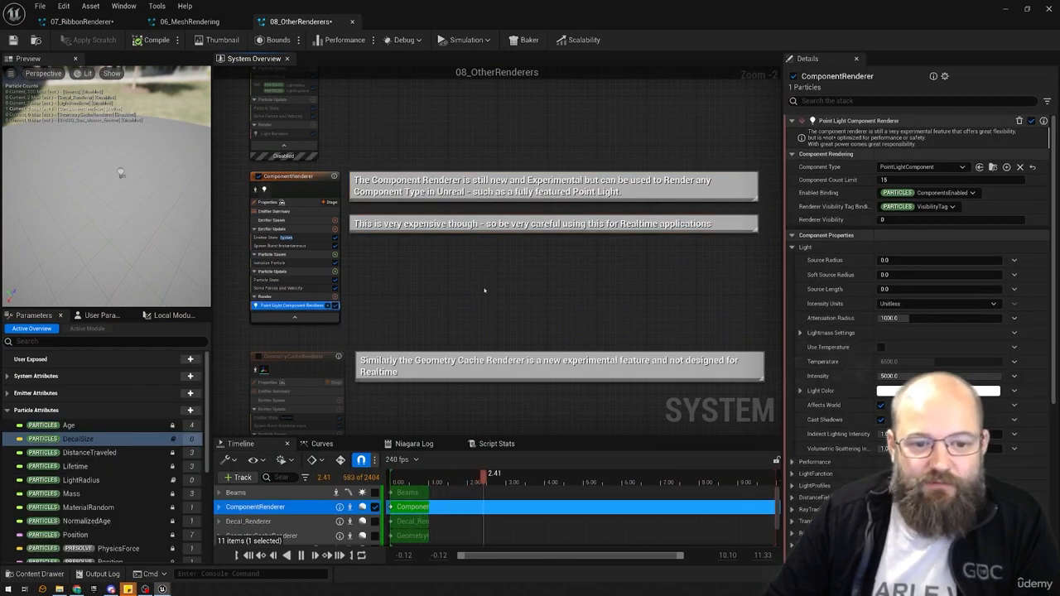
pyautogui.scroll(-12, 858, 295)
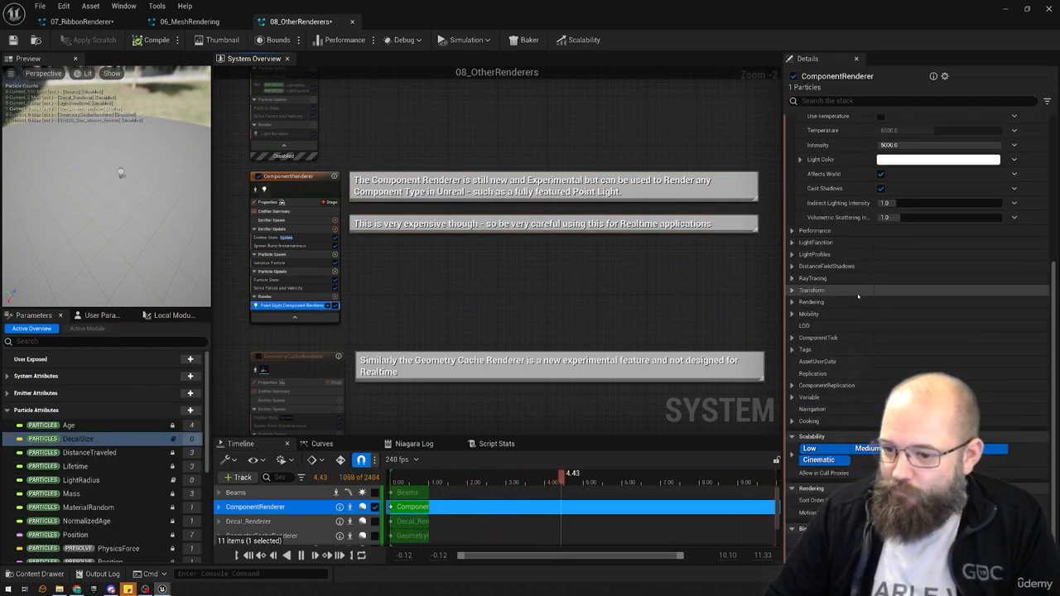
pyautogui.scroll(11, 882, 362)
pyautogui.scroll(1, 882, 361)
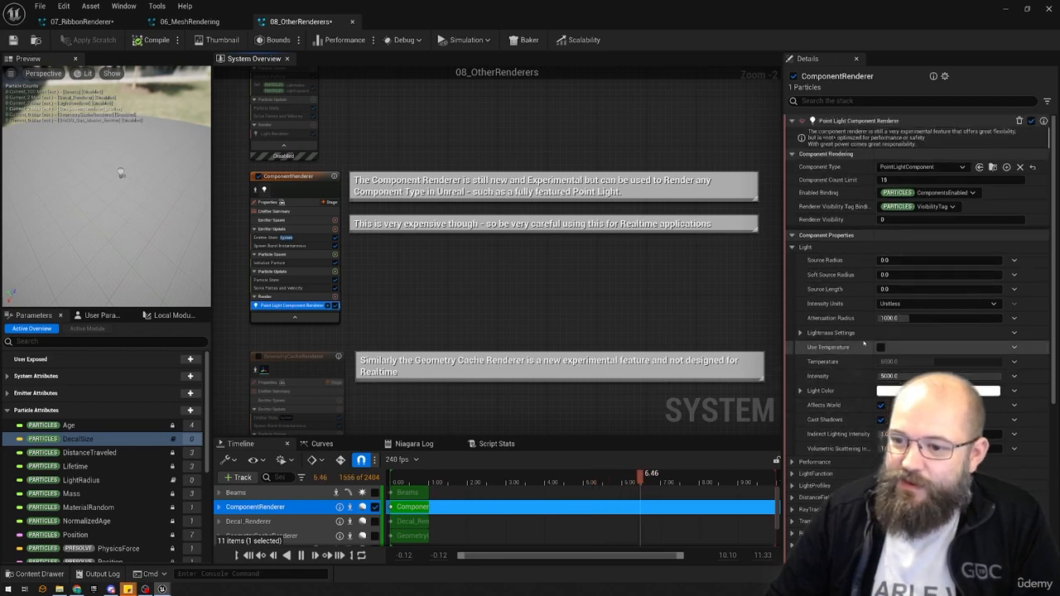
pyautogui.click(1015, 262)
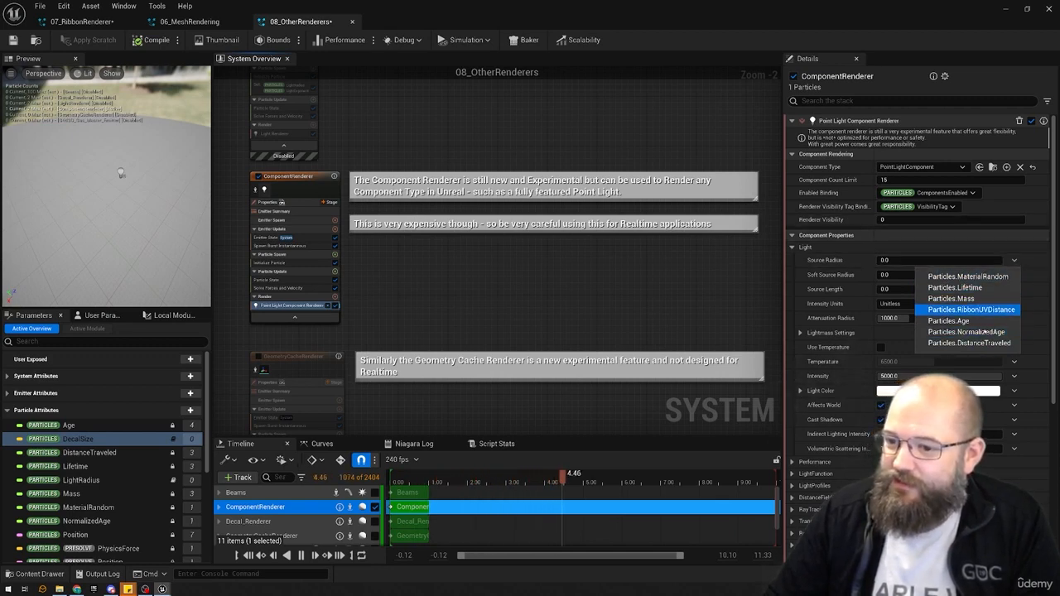
pyautogui.click(581, 306)
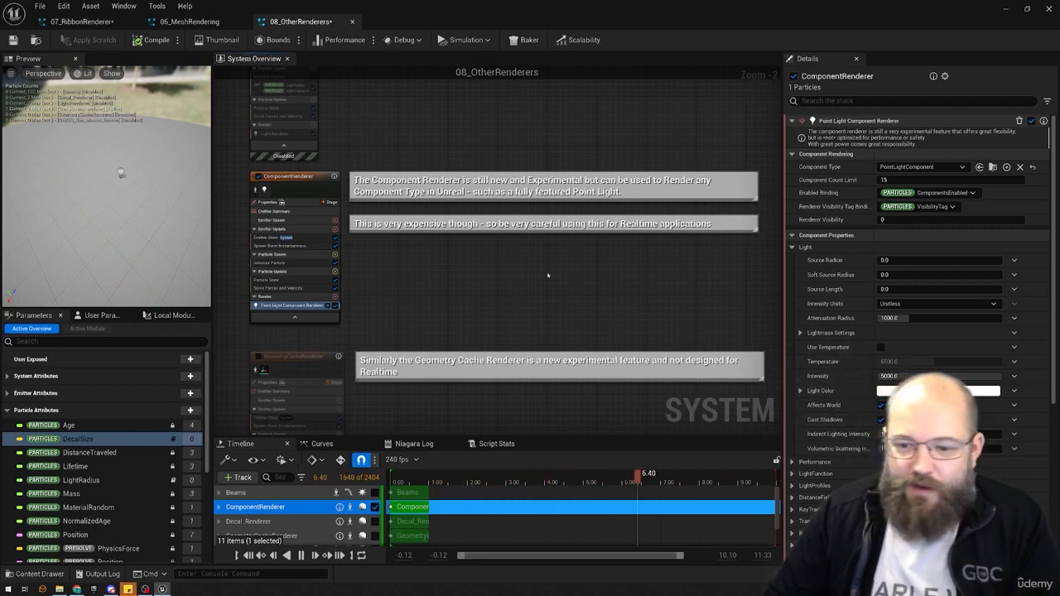
# - Add a Set Parameters module to the ComponentRenderer emitter's Particle Spawn stage and give it a new bool parameter
pyautogui.click(298, 254)
pyautogui.click(335, 254)
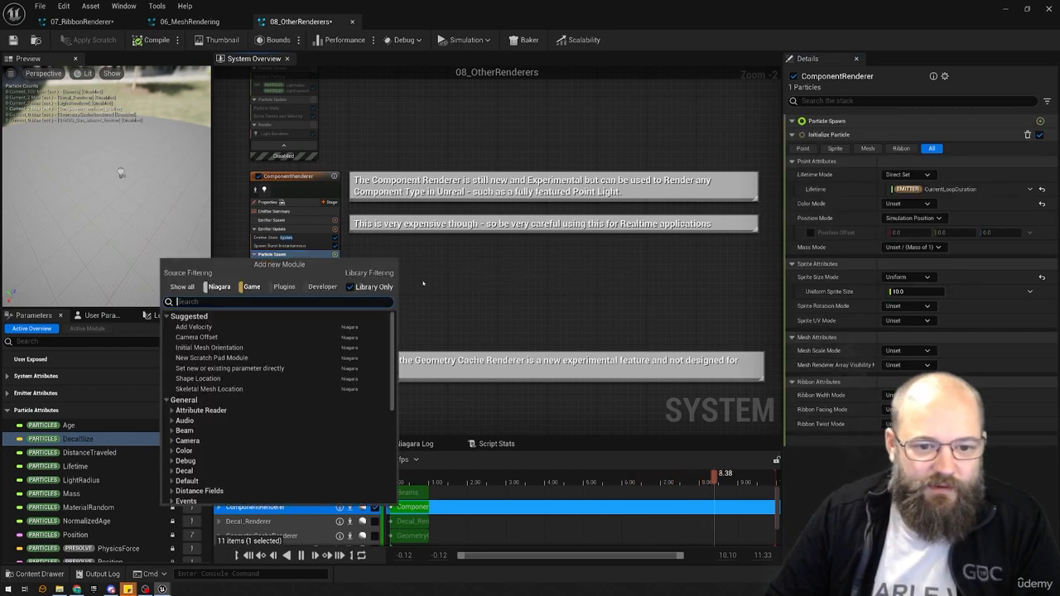
pyautogui.write('set')
pyautogui.click(232, 337)
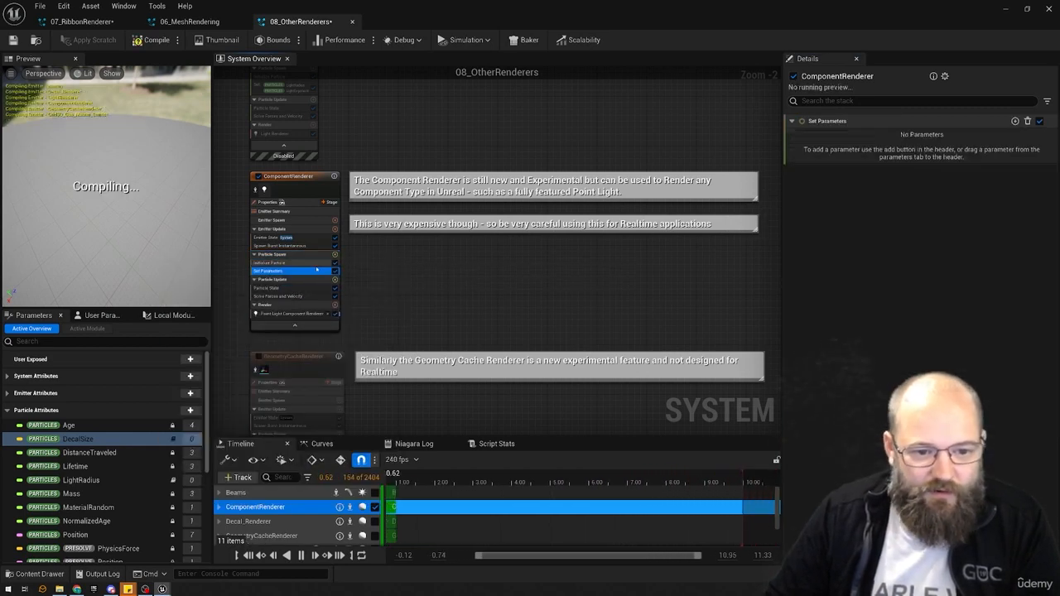
pyautogui.click(1015, 120)
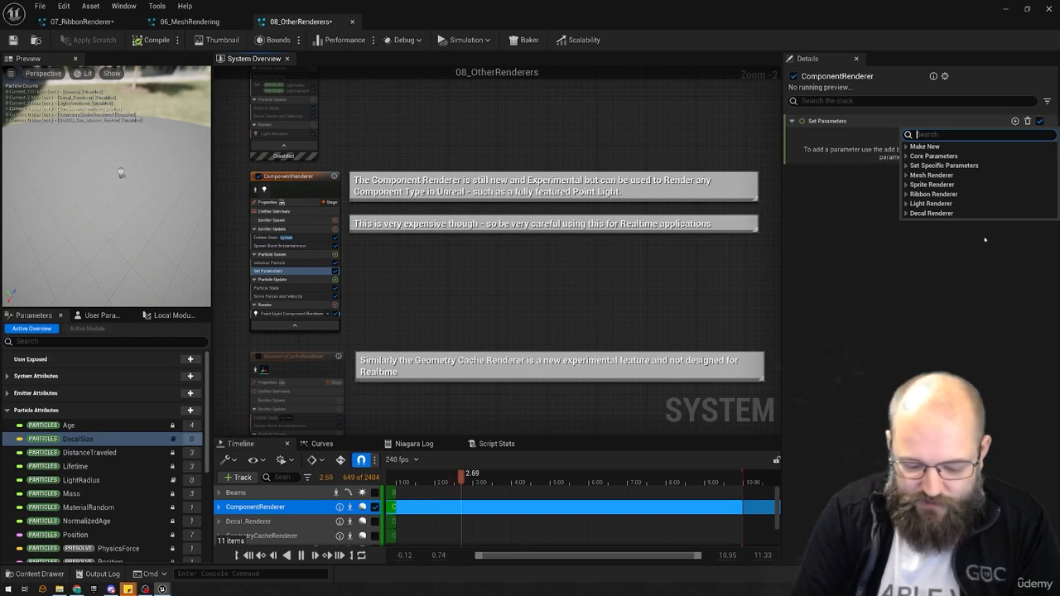
pyautogui.write('bool')
pyautogui.press('Return')
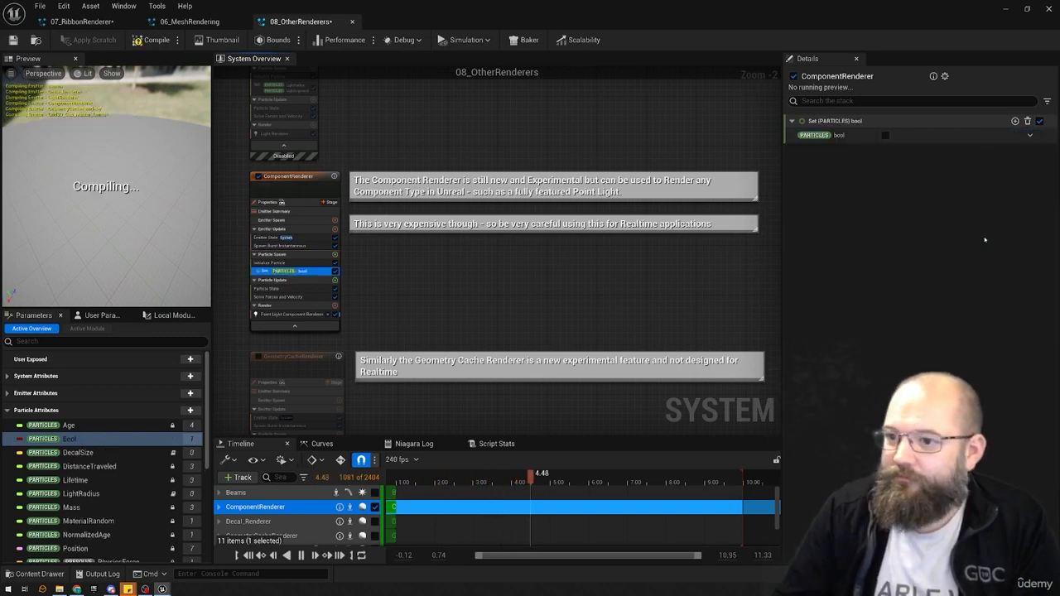
# - Drive the new particle bool parameter with a Random Bool dynamic input
pyautogui.click(1030, 135)
pyautogui.write('random')
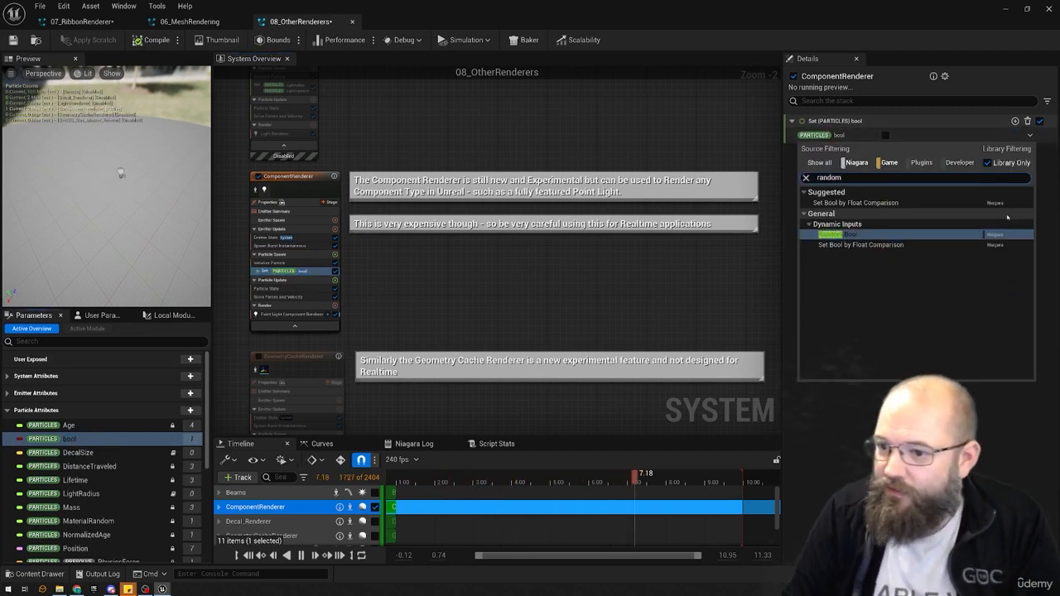
pyautogui.press('Return')
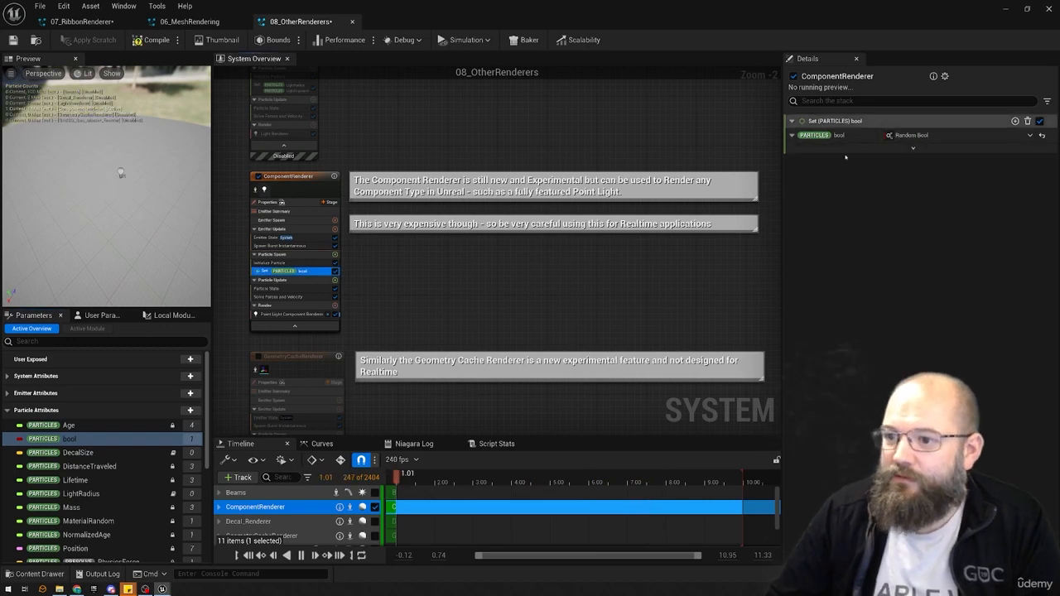
# - Check the point light renderer's Cast Shadows property and rename the particle bool parameter to RandomCastShadows
pyautogui.click(290, 314)
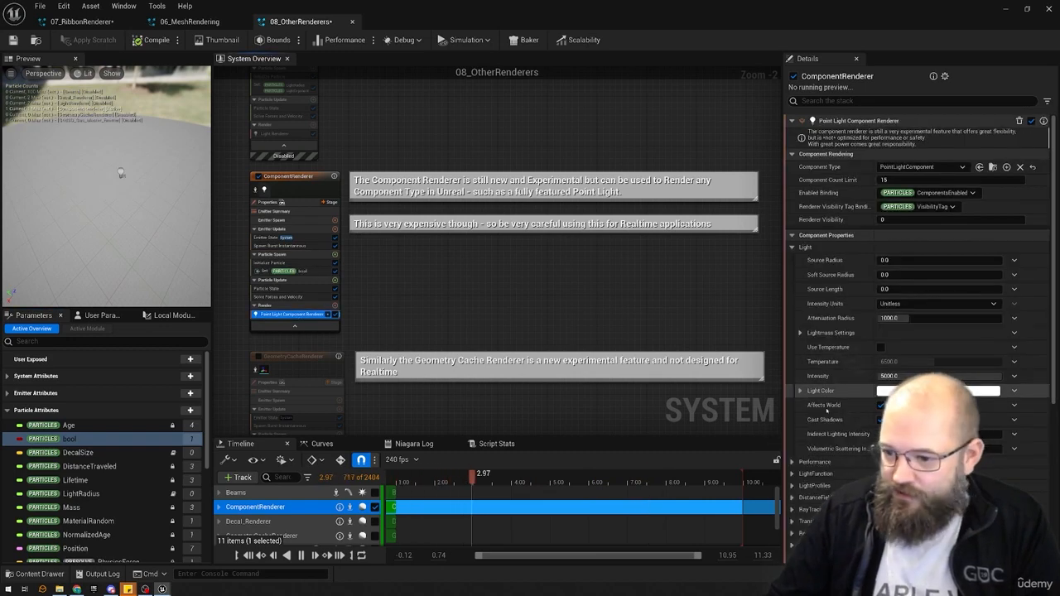
pyautogui.click(286, 270)
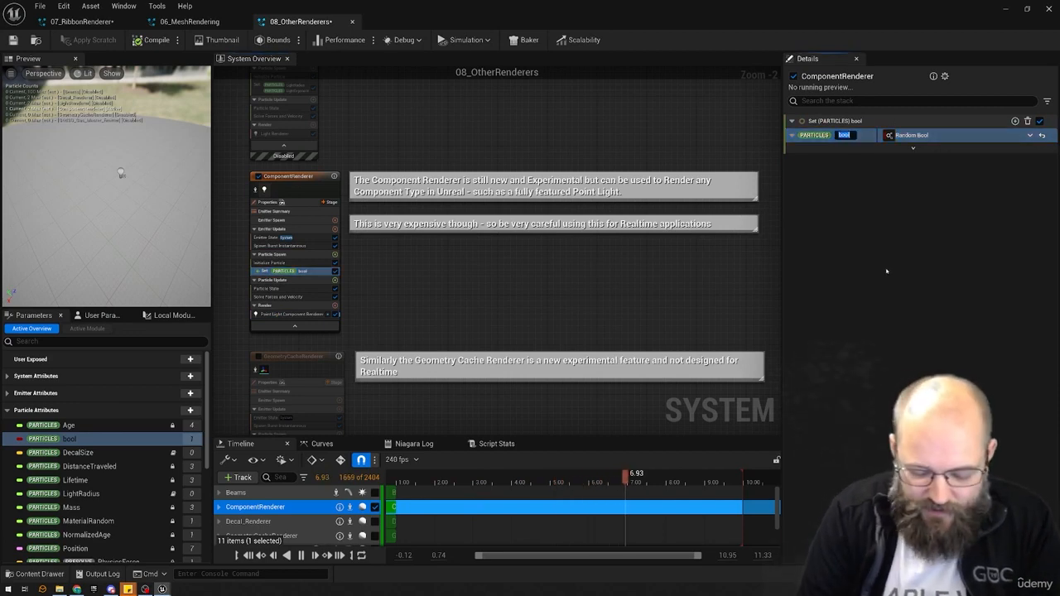
pyautogui.write('Band')
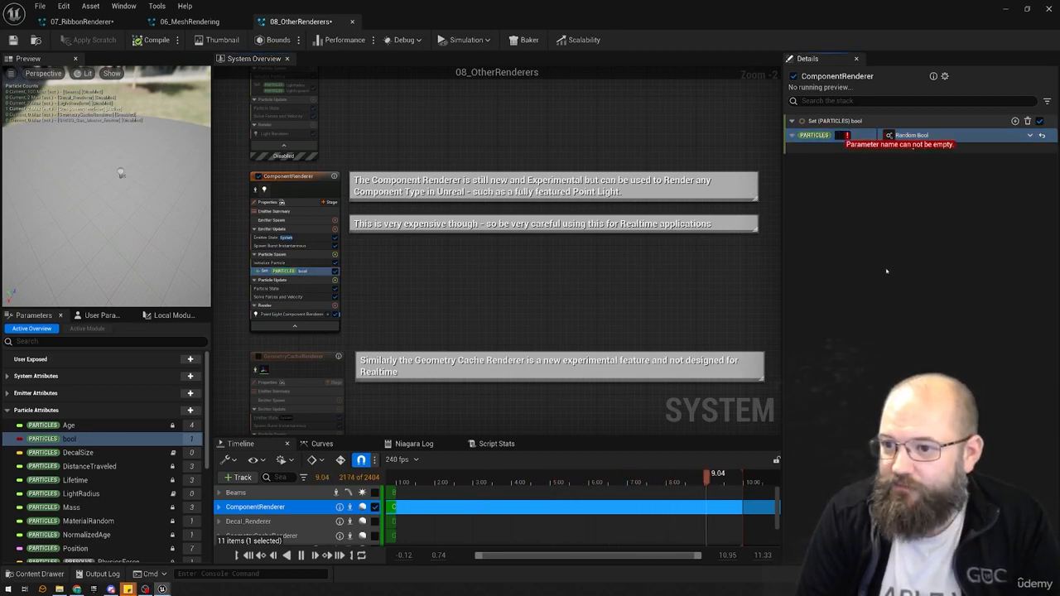
pyautogui.write('omCastS')
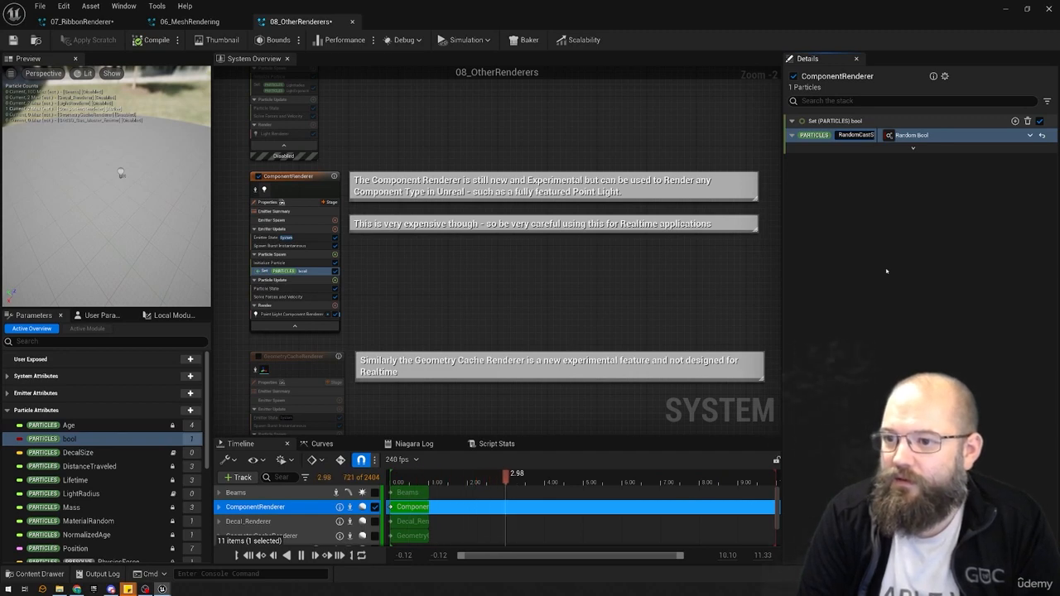
pyautogui.press('Return')
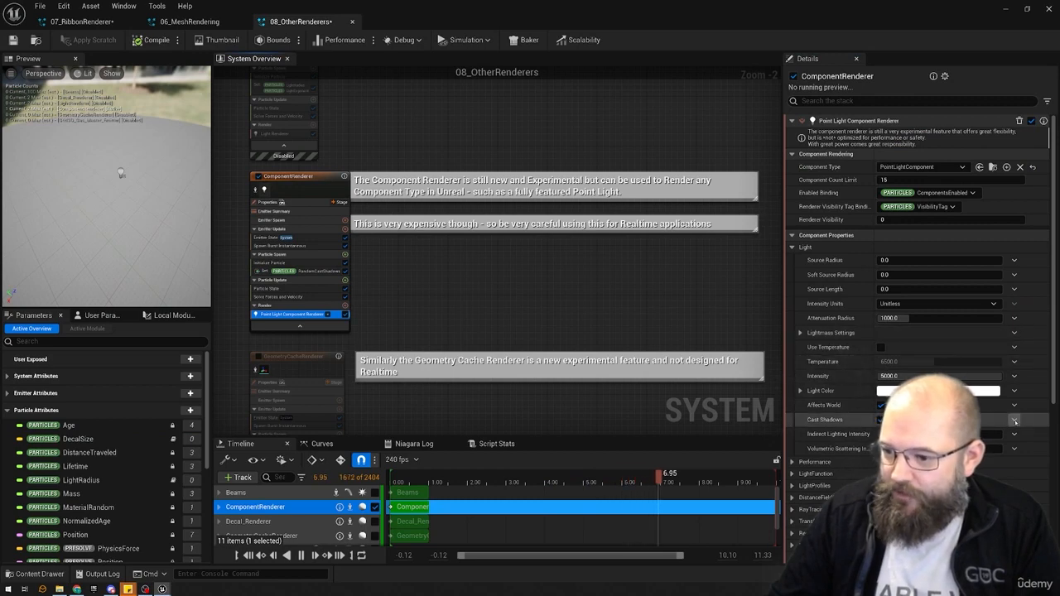
# - Bind the point light renderer's Cast Shadows property to the RandomCastShadows particle attribute and check the effect in the level
pyautogui.click(1014, 421)
pyautogui.click(986, 434)
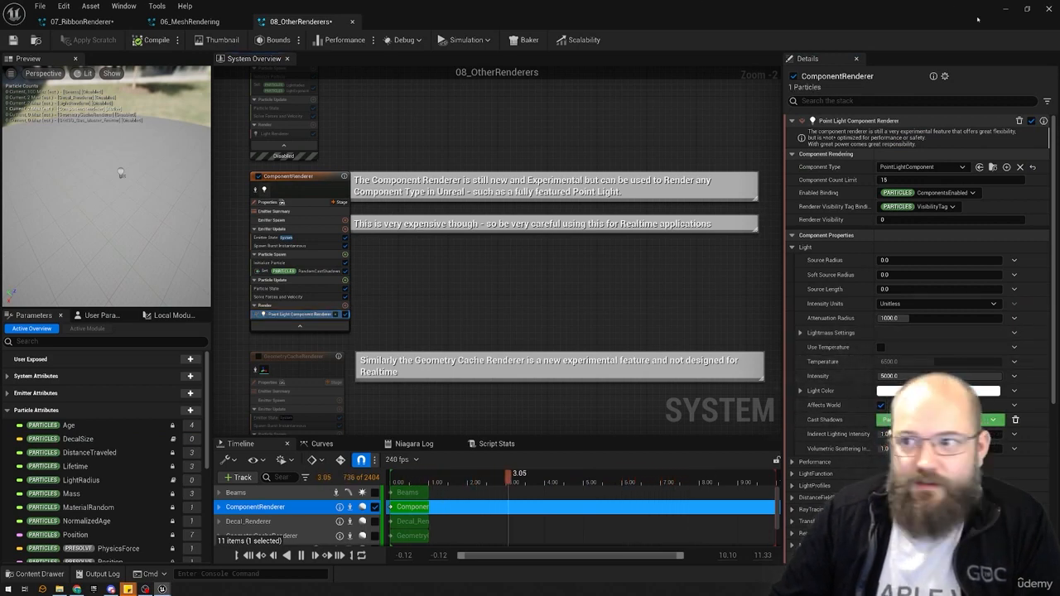
pyautogui.click(1026, 10)
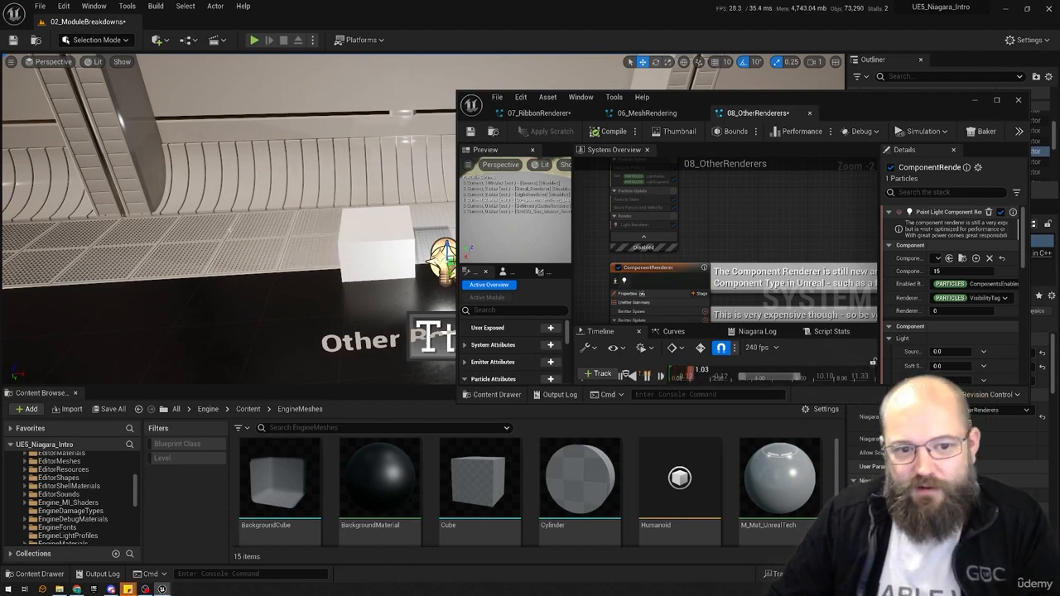
pyautogui.click(998, 101)
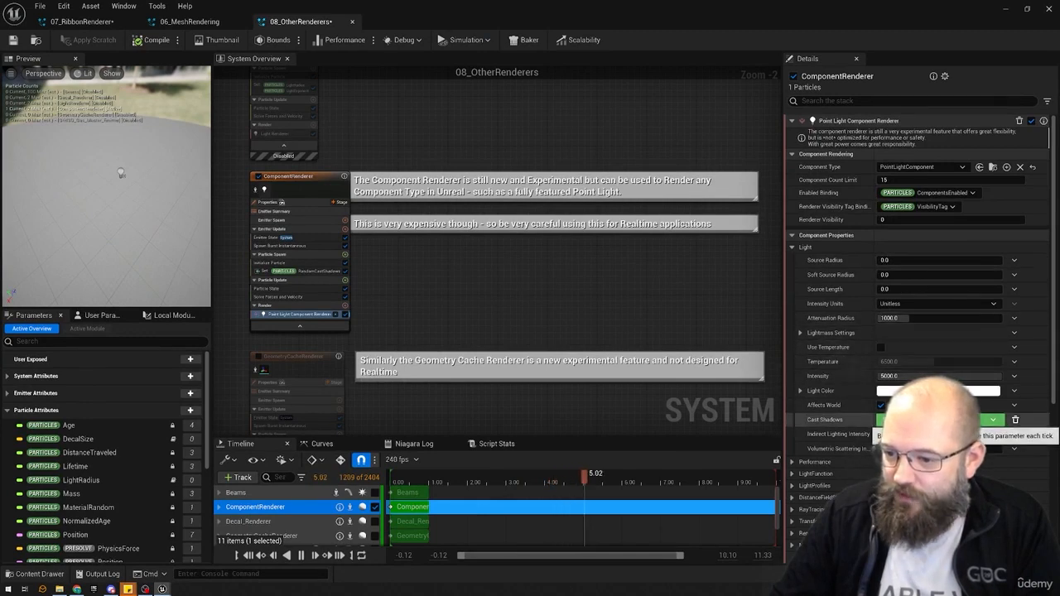
# - Review the Component Renderer's expense comment, emitter properties and experimental-feature note, and bring the Geometry Cache Renderer emitter into focus
pyautogui.click(573, 220)
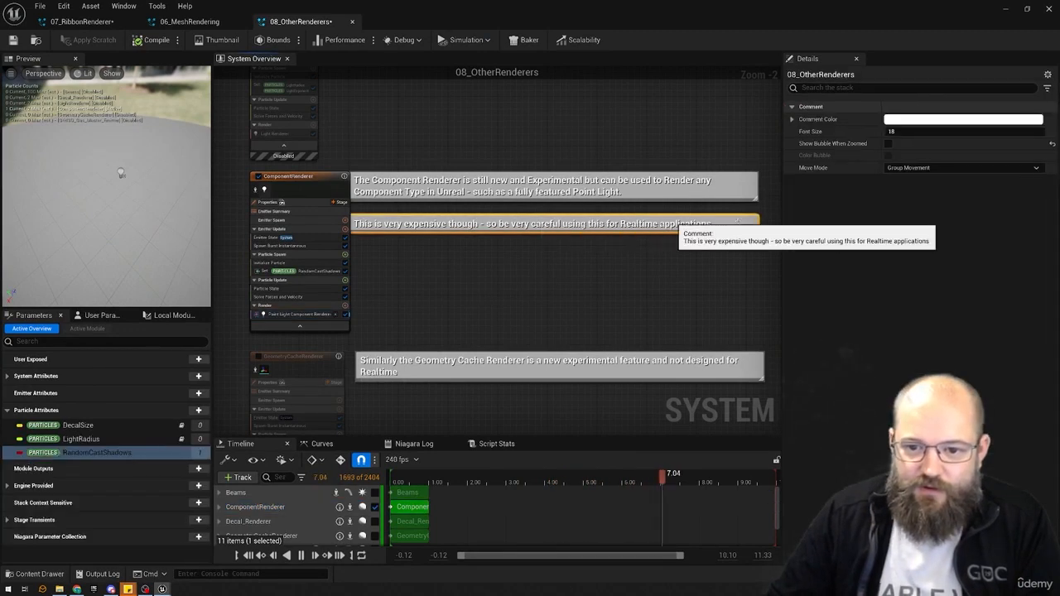
pyautogui.click(318, 176)
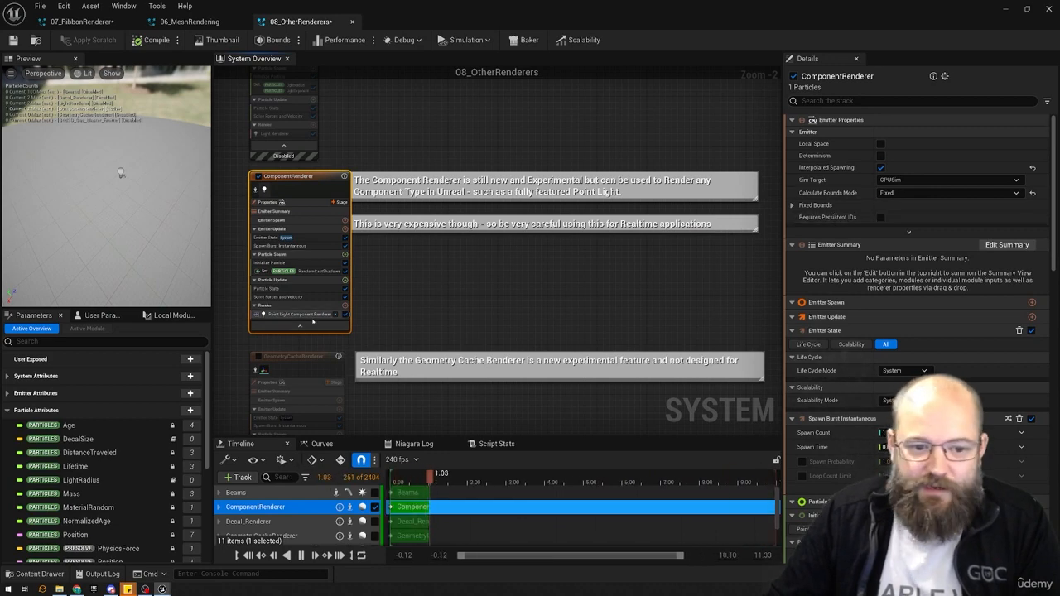
pyautogui.click(302, 314)
pyautogui.click(937, 131)
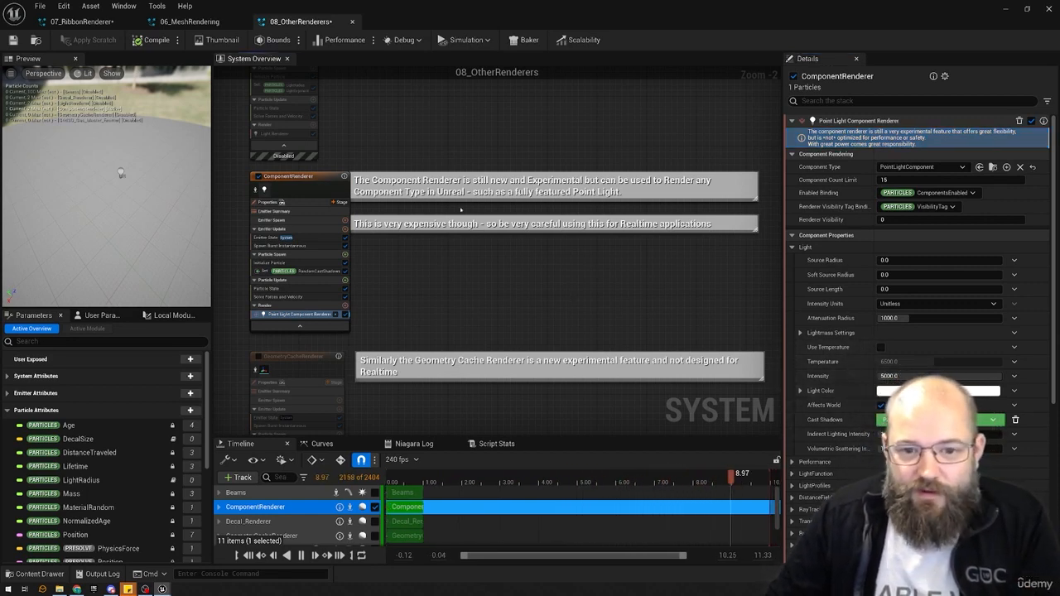
pyautogui.scroll(-2, 560, 294)
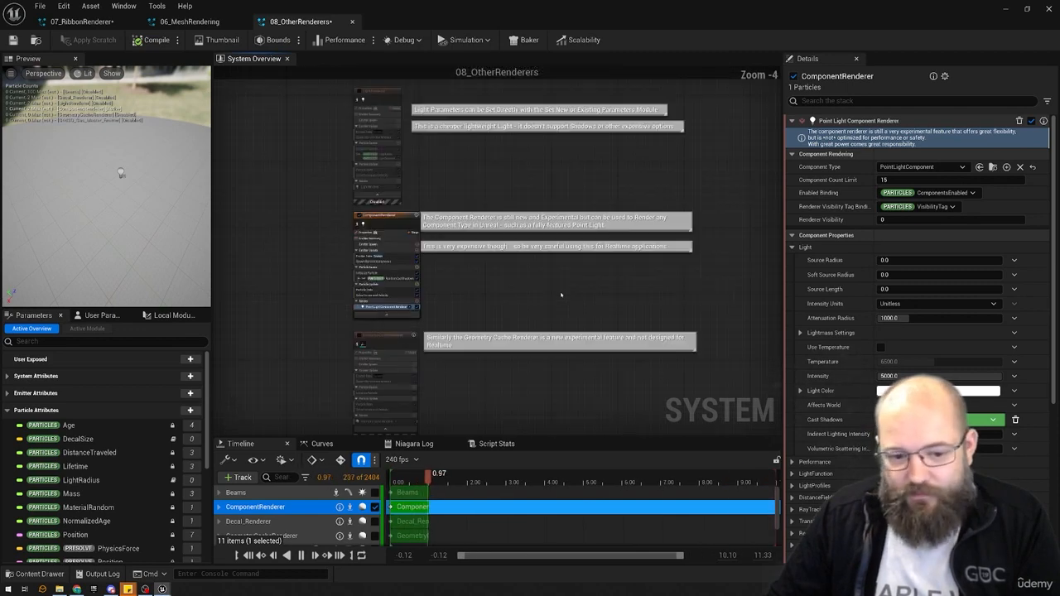
pyautogui.moveTo(477, 392); pyautogui.dragTo(464, 313, button='right')
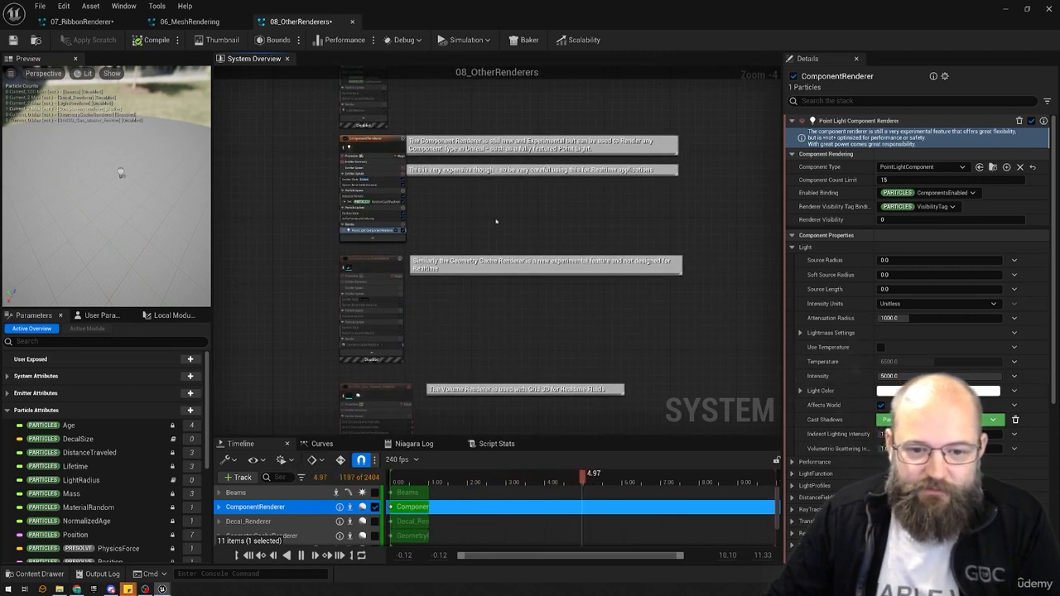
# - Review the Geometry Cache Renderer comment, then enable the GeometryCacheRenderer emitter and disable the ComponentRenderer emitter
pyautogui.moveTo(491, 216); pyautogui.dragTo(488, 230, button='right')
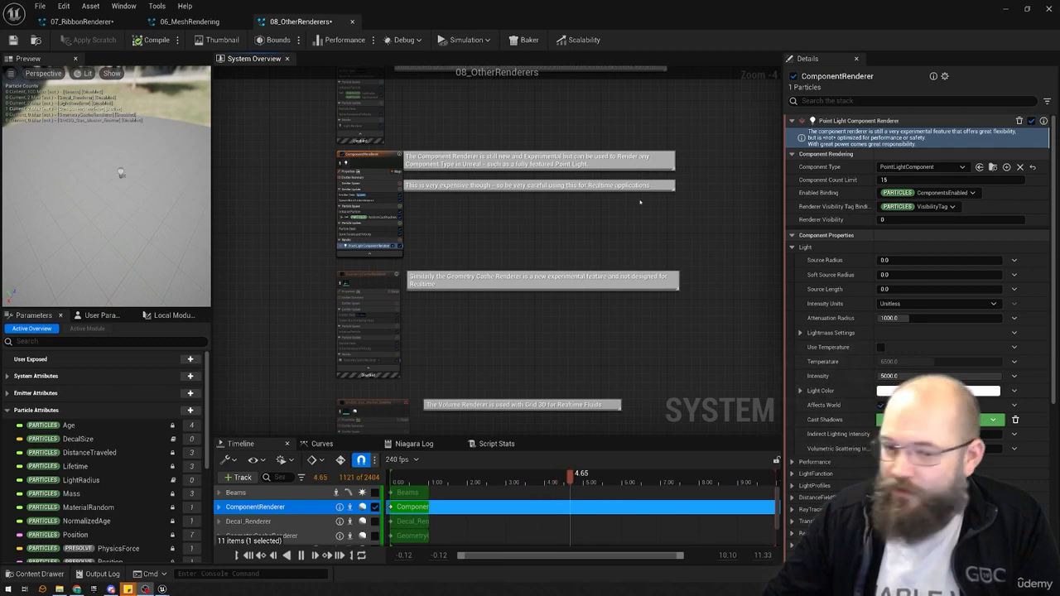
pyautogui.scroll(1, 477, 315)
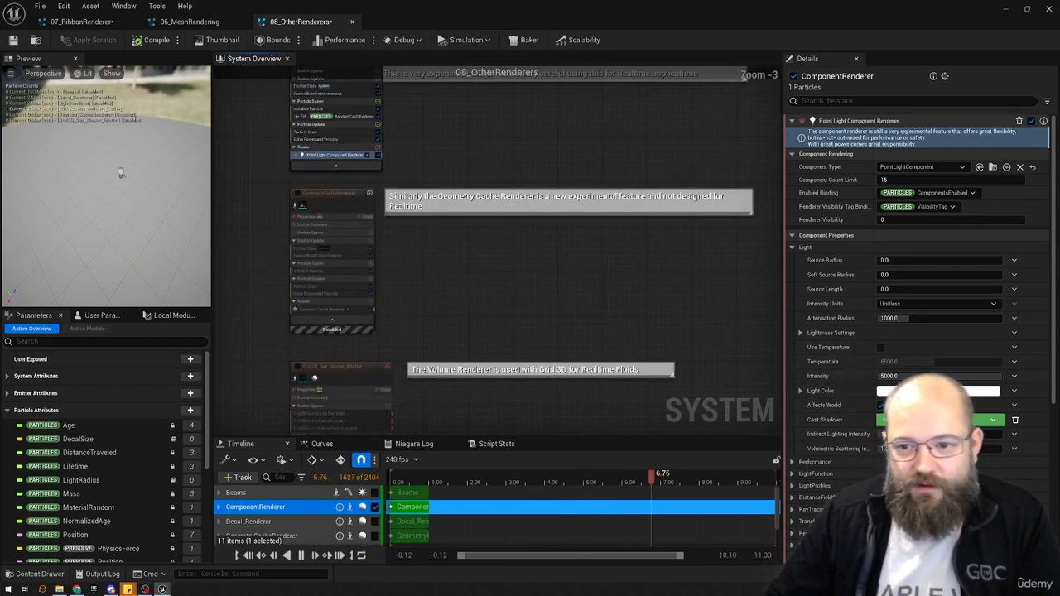
pyautogui.click(394, 217)
pyautogui.click(395, 212)
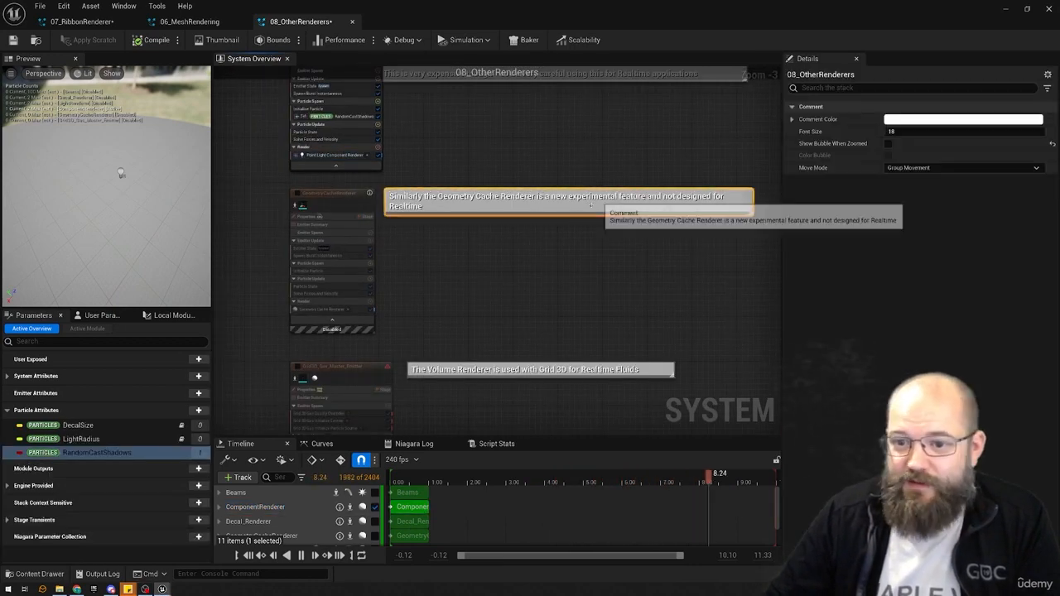
pyautogui.click(421, 277)
pyautogui.click(369, 193)
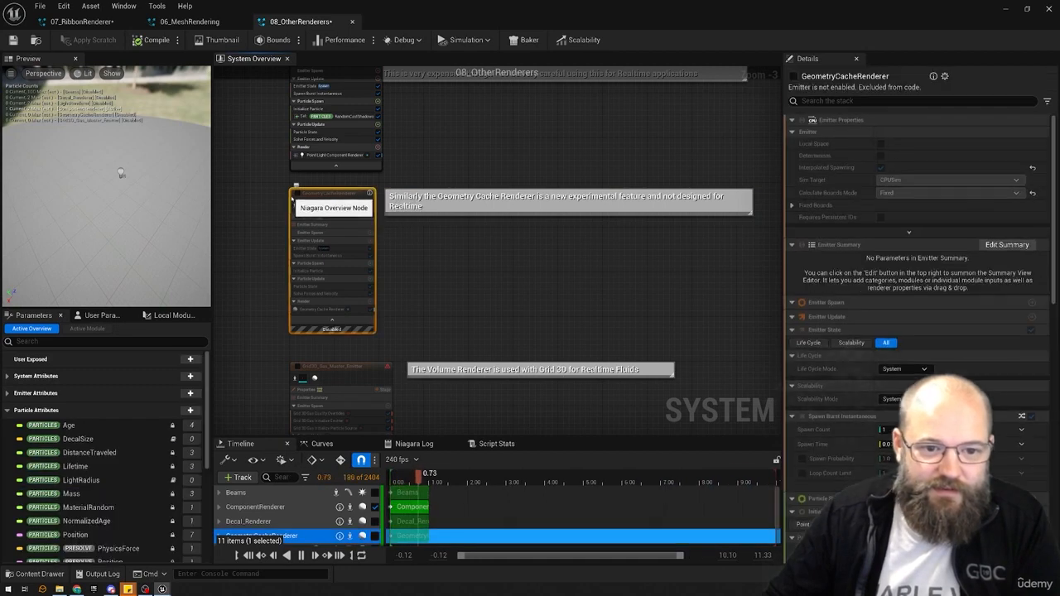
pyautogui.moveTo(489, 143); pyautogui.dragTo(521, 300, button='right')
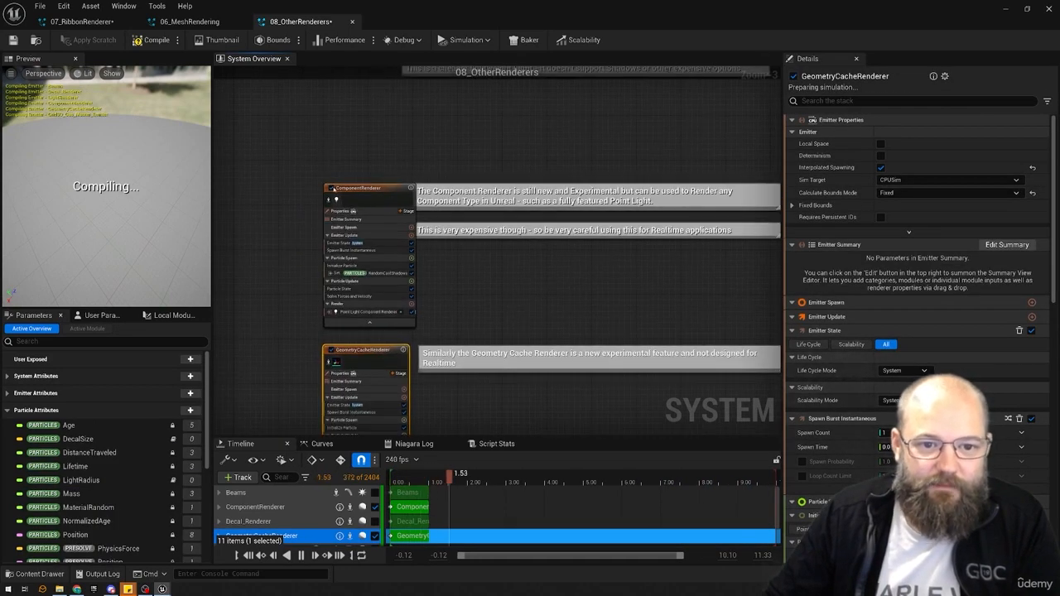
pyautogui.click(330, 188)
pyautogui.click(536, 309)
pyautogui.scroll(-2, 506, 171)
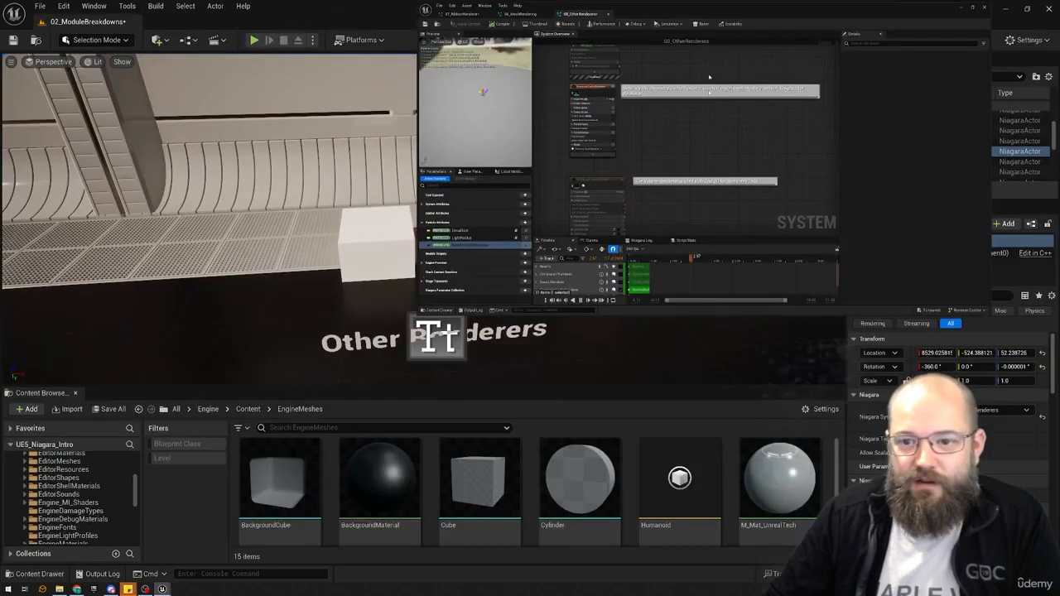
# - View the geometry cache particle in the level beside the Niagara editor and examine the Geometry Cache Renderer's properties
pyautogui.moveTo(710, 77); pyautogui.dragTo(801, 168)
pyautogui.moveTo(389, 223); pyautogui.dragTo(418, 232, button='right')
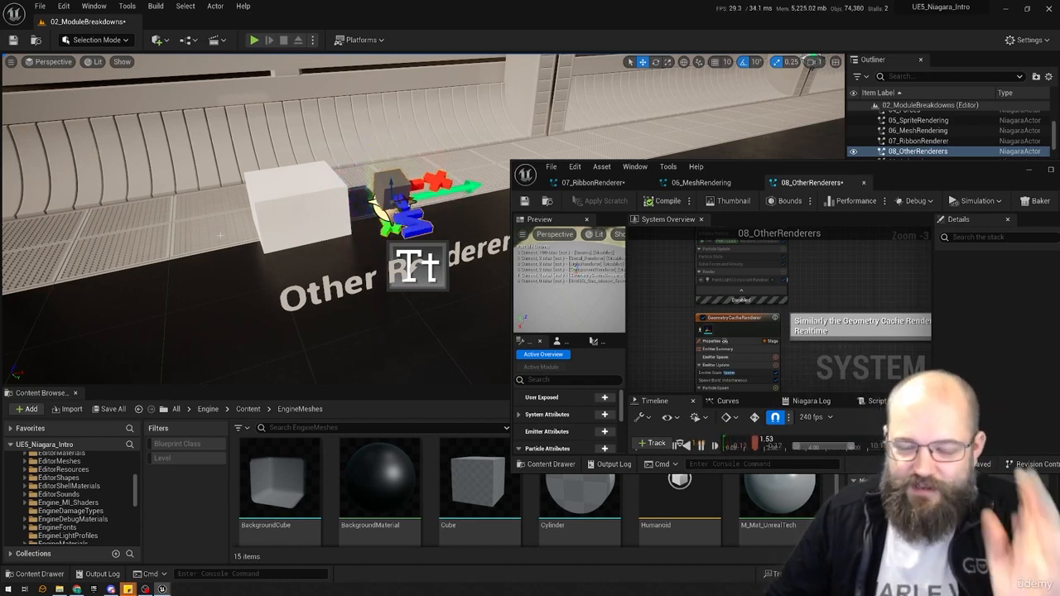
pyautogui.moveTo(922, 175); pyautogui.dragTo(1059, 249)
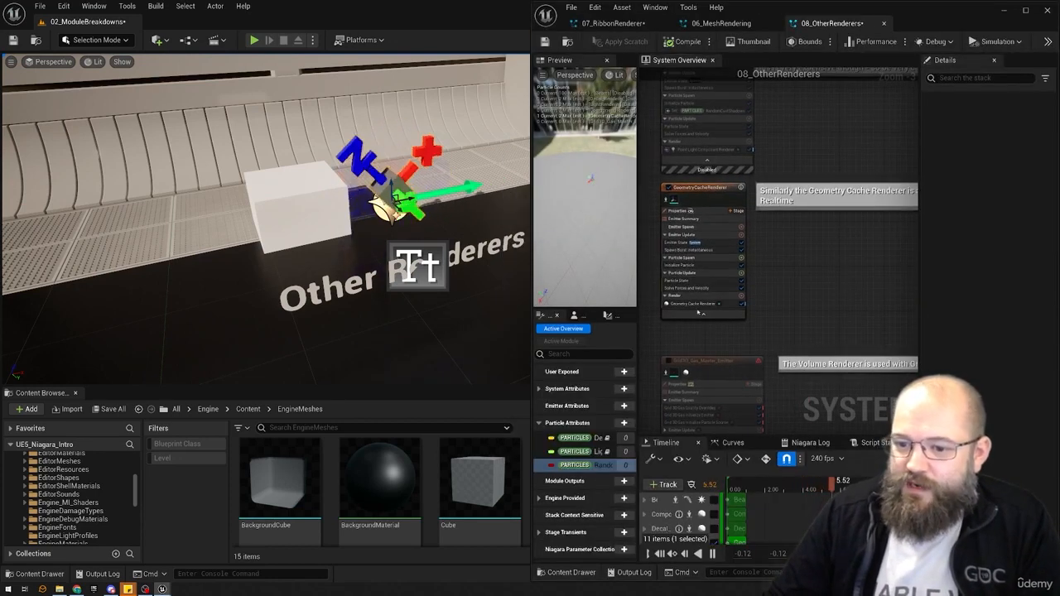
pyautogui.click(702, 303)
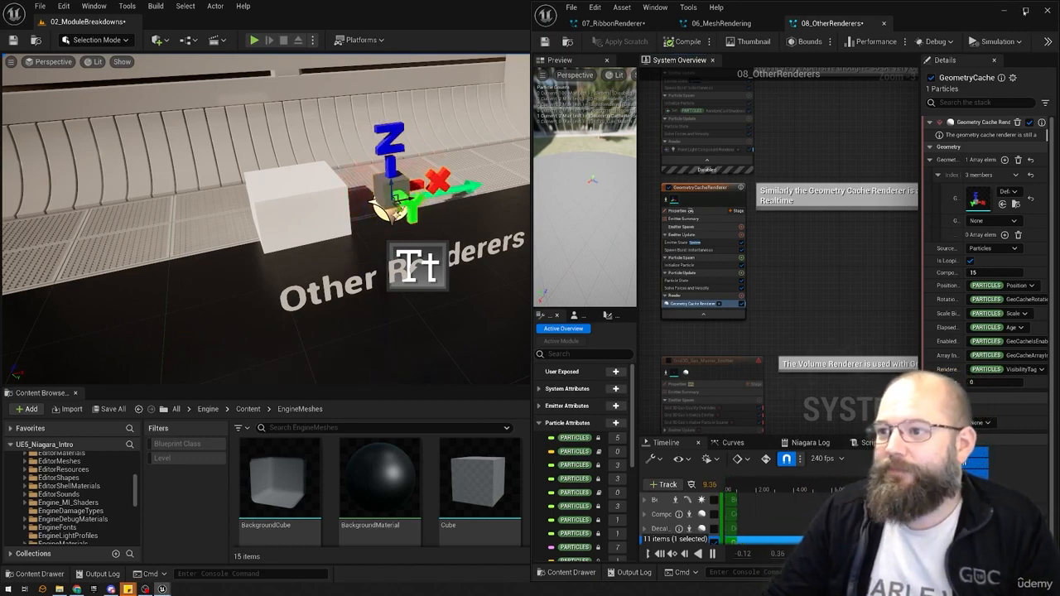
pyautogui.click(1025, 10)
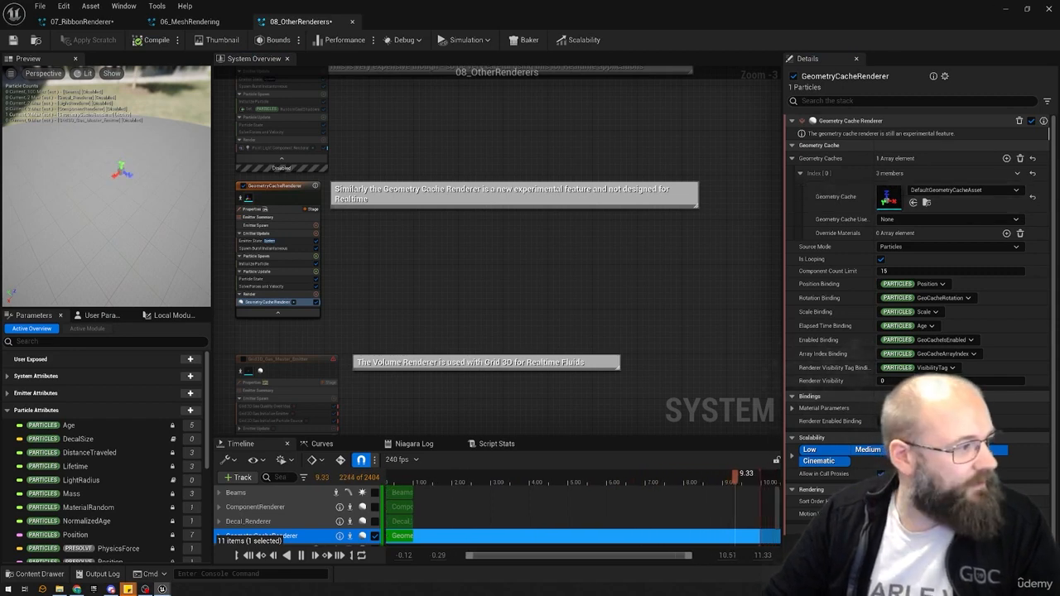
# - Inspect the DefaultGeometryCacheAsset used by the Geometry Cache Renderer and check the renderer's experimental-feature note
pyautogui.doubleClick(888, 197)
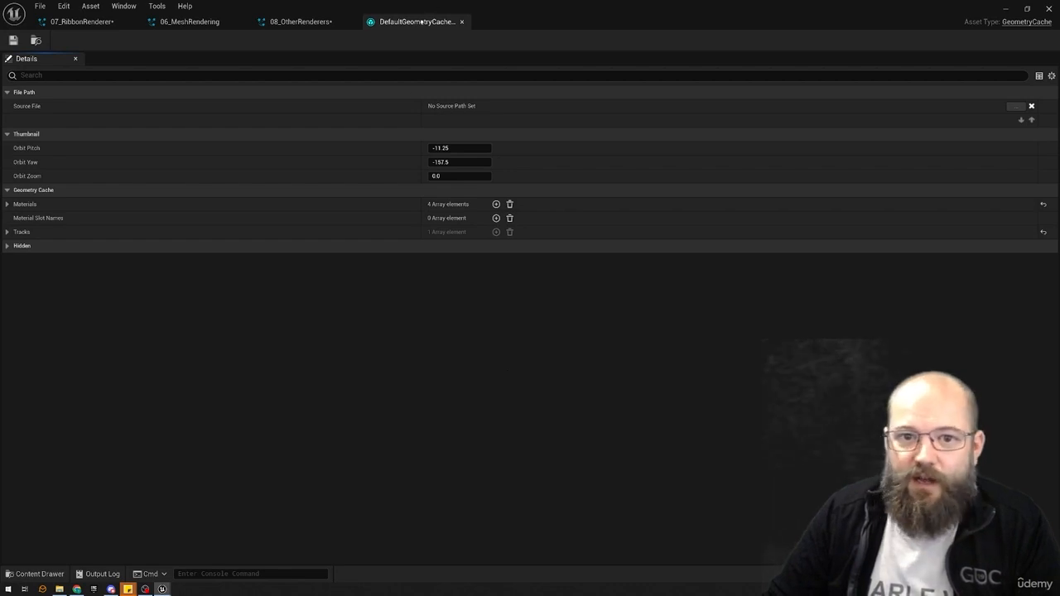
pyautogui.click(461, 22)
pyautogui.moveTo(499, 283); pyautogui.dragTo(315, 197)
pyautogui.click(454, 303)
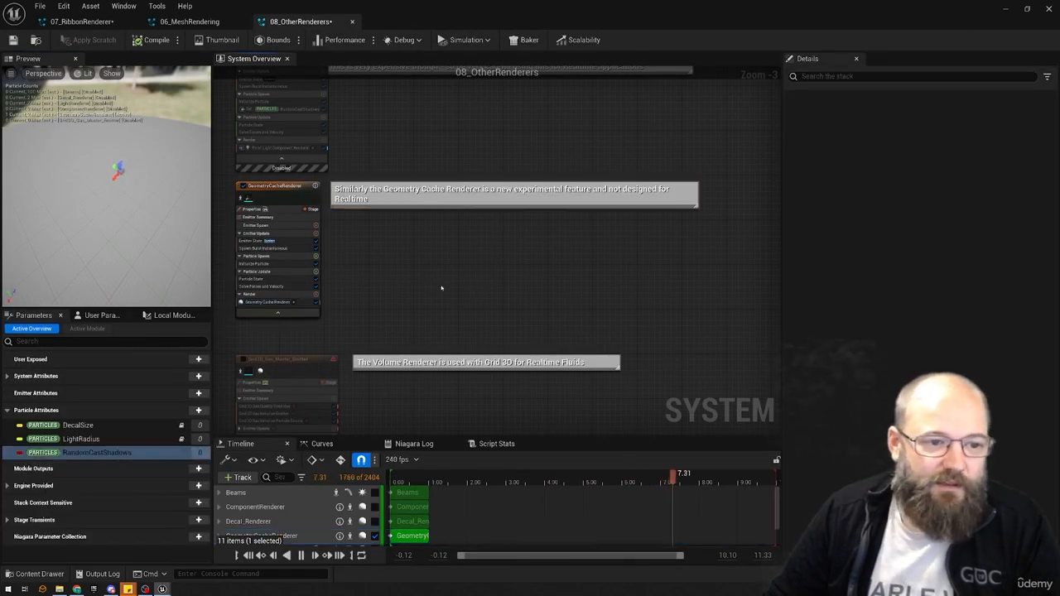
pyautogui.click(277, 302)
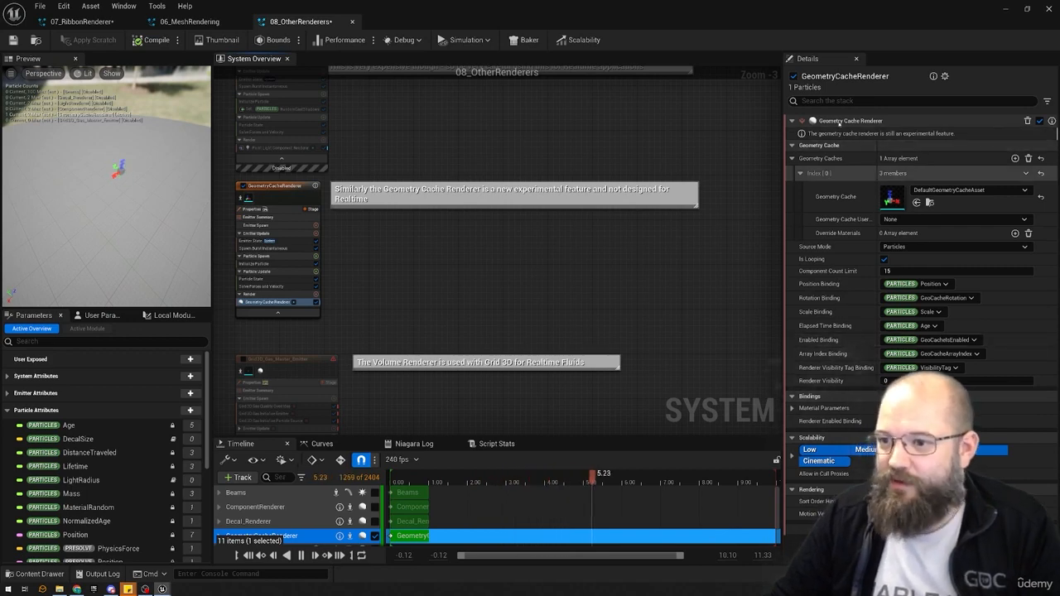
pyautogui.click(859, 133)
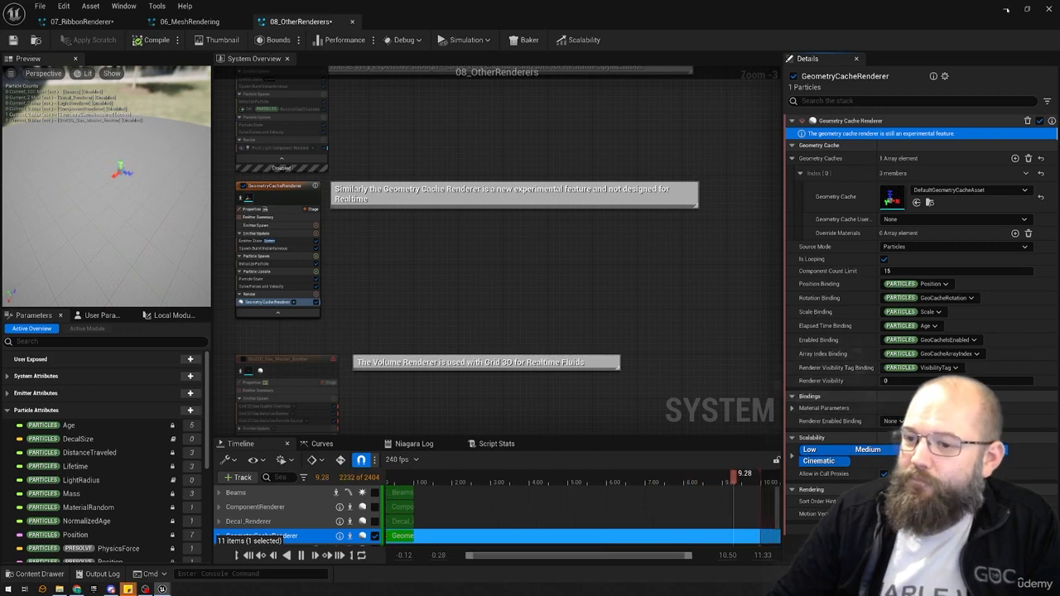
pyautogui.moveTo(500, 277); pyautogui.dragTo(510, 268, button='right')
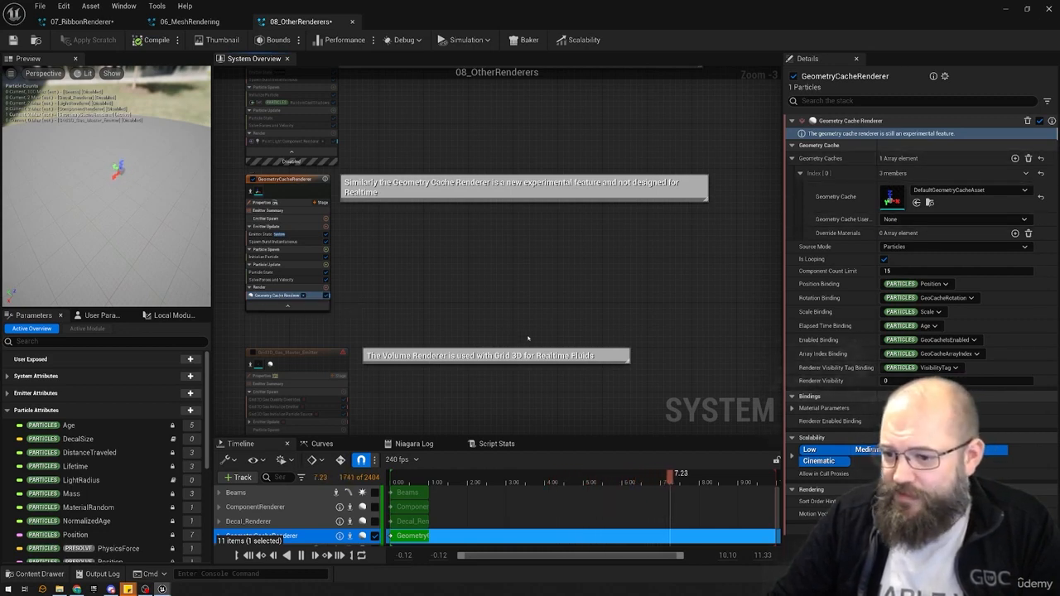
# - Disable the GeometryCacheRenderer emitter and bring up its renderer properties
pyautogui.click(253, 180)
pyautogui.moveTo(289, 187); pyautogui.dragTo(285, 186)
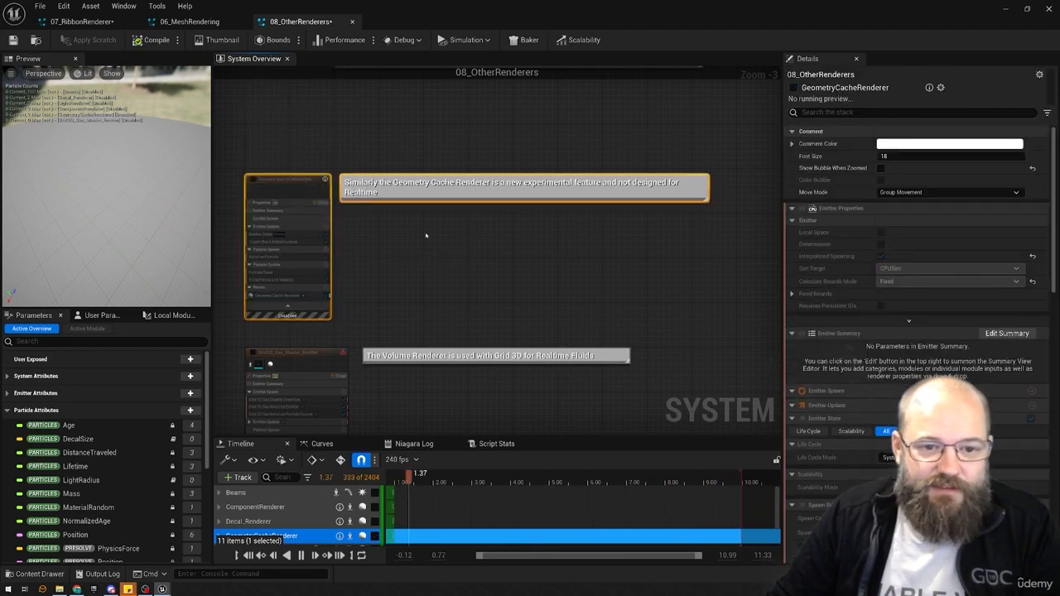
pyautogui.click(430, 261)
pyautogui.moveTo(430, 266); pyautogui.dragTo(452, 301, button='right')
pyautogui.scroll(-1, 452, 300)
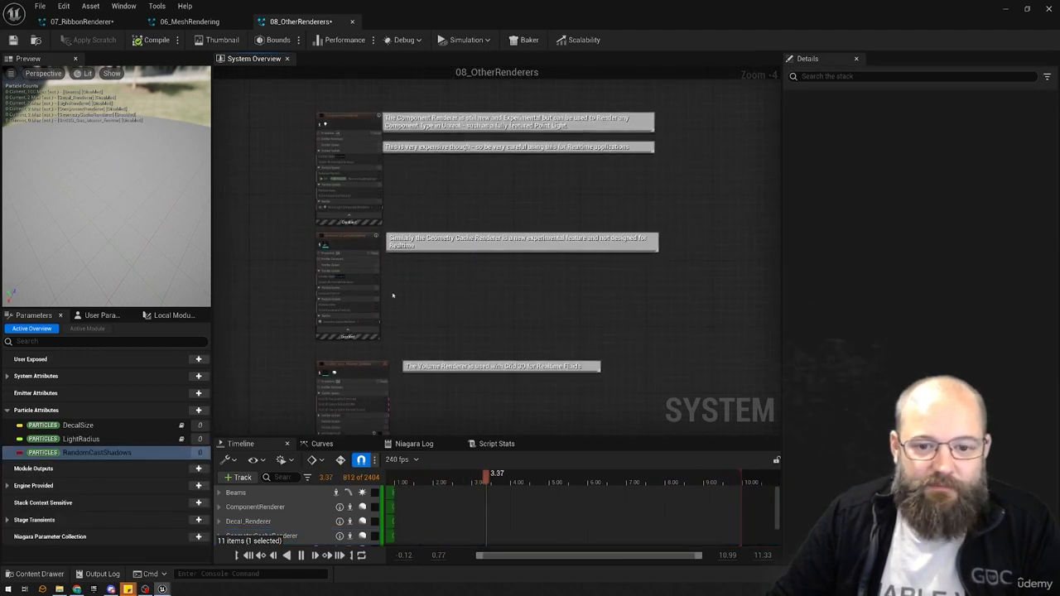
pyautogui.click(350, 322)
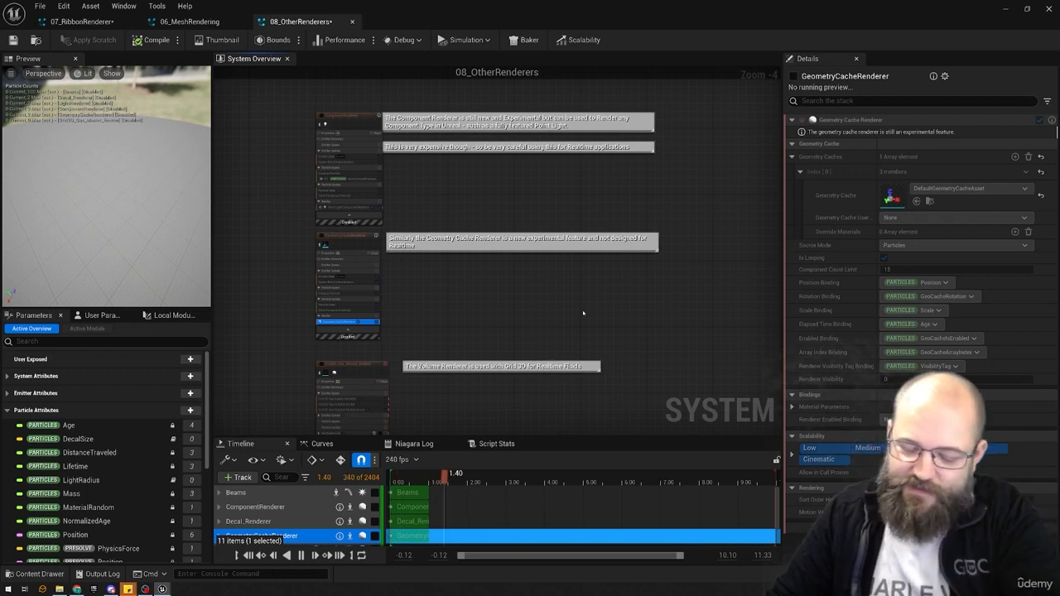
# - Enable the Grid3D_Gas_Master_Emitter and examine its module stack together with the Volume Renderer comment
pyautogui.moveTo(526, 377); pyautogui.dragTo(507, 251, button='right')
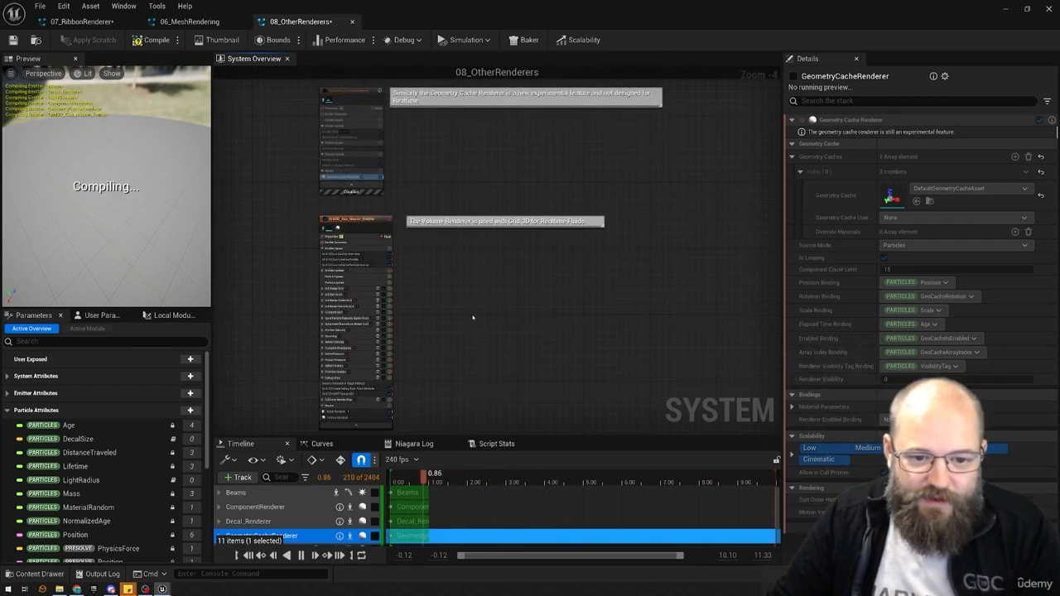
pyautogui.moveTo(473, 314); pyautogui.dragTo(492, 254, button='right')
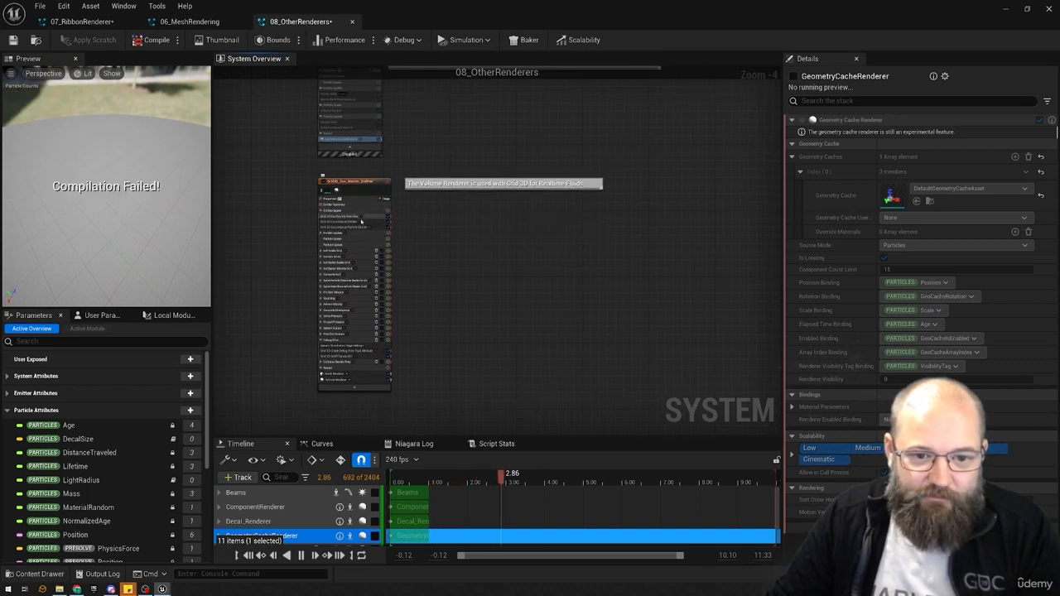
pyautogui.moveTo(331, 413); pyautogui.dragTo(550, 184)
pyautogui.click(520, 258)
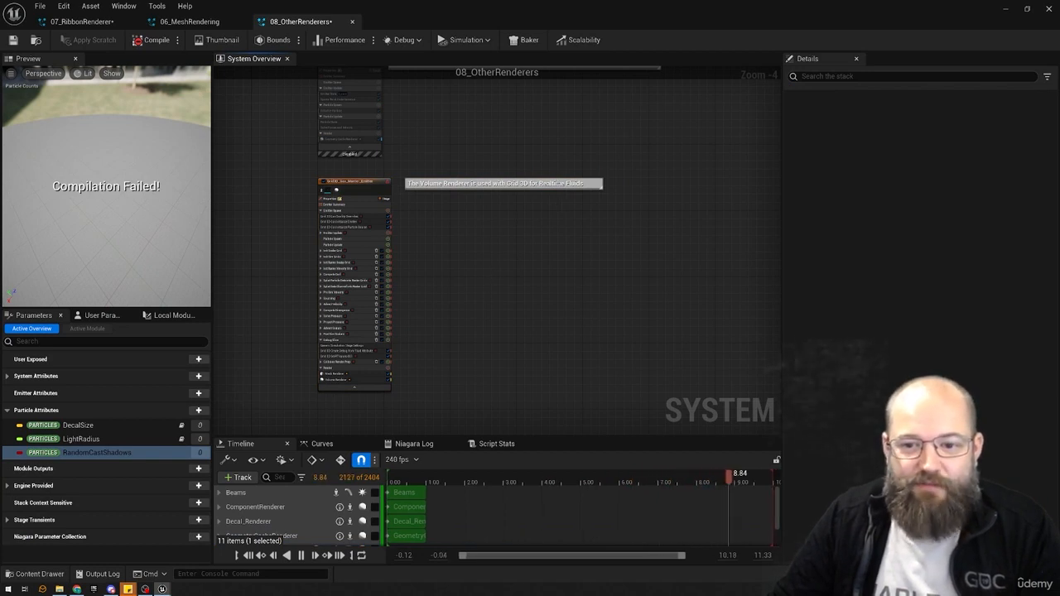
pyautogui.moveTo(275, 166); pyautogui.dragTo(389, 441)
pyautogui.click(504, 325)
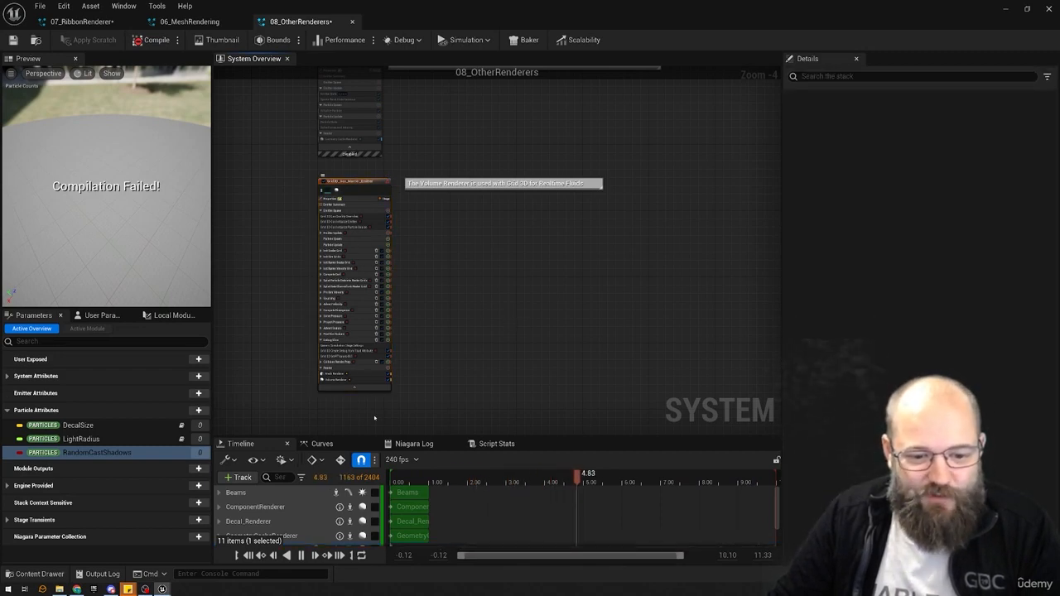
pyautogui.moveTo(530, 424); pyautogui.dragTo(284, 173)
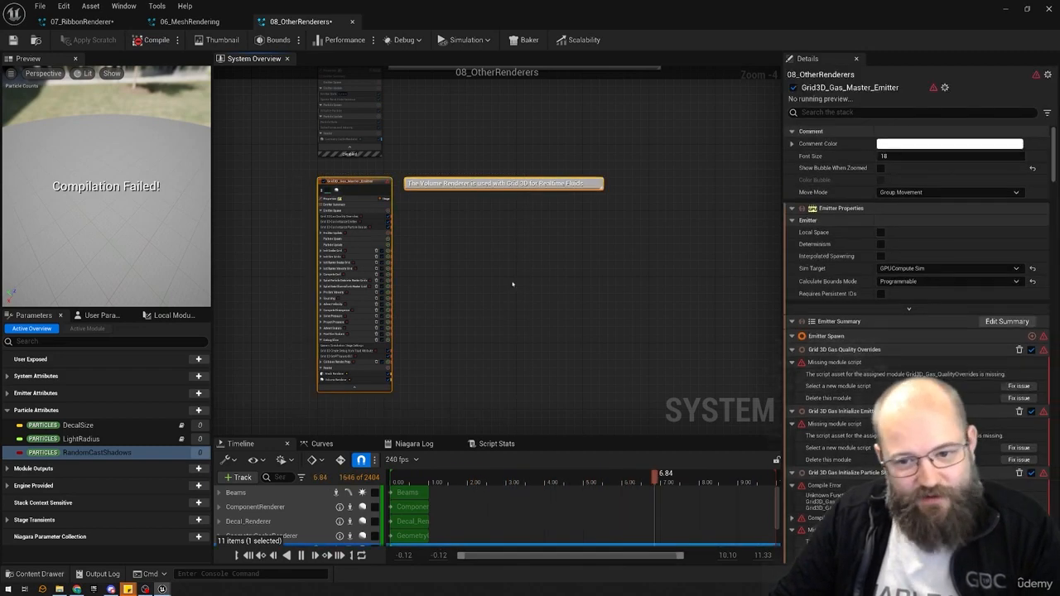
pyautogui.click(511, 284)
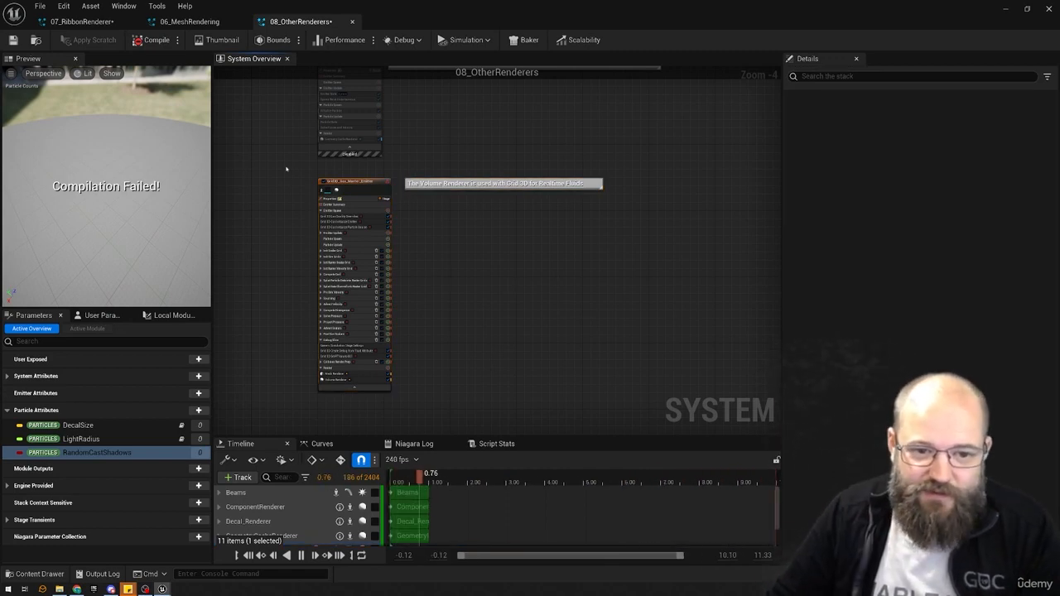
pyautogui.moveTo(285, 169); pyautogui.dragTo(543, 400)
pyautogui.click(499, 281)
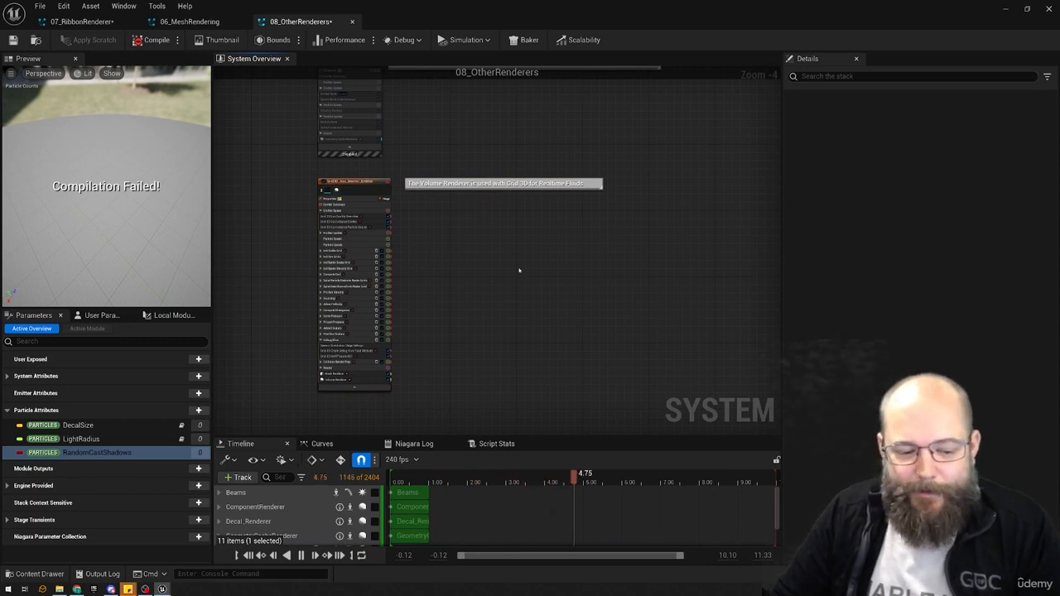
# - Disable the Grid3D_Gas_Master_Emitter again
pyautogui.moveTo(517, 284); pyautogui.dragTo(467, 292, button='right')
pyautogui.click(319, 238)
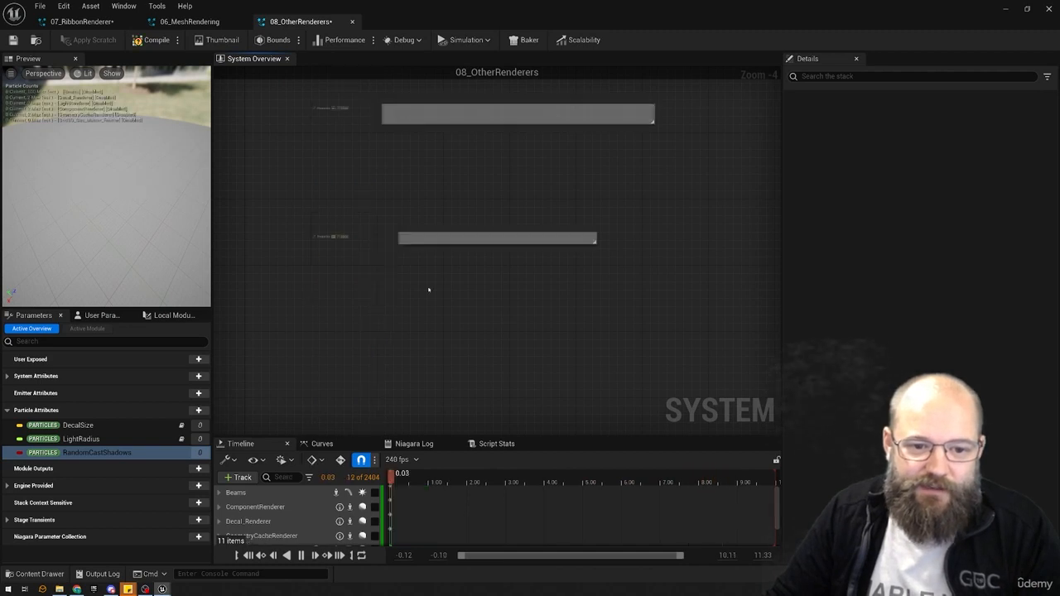
pyautogui.moveTo(334, 421); pyautogui.dragTo(337, 366, button='right')
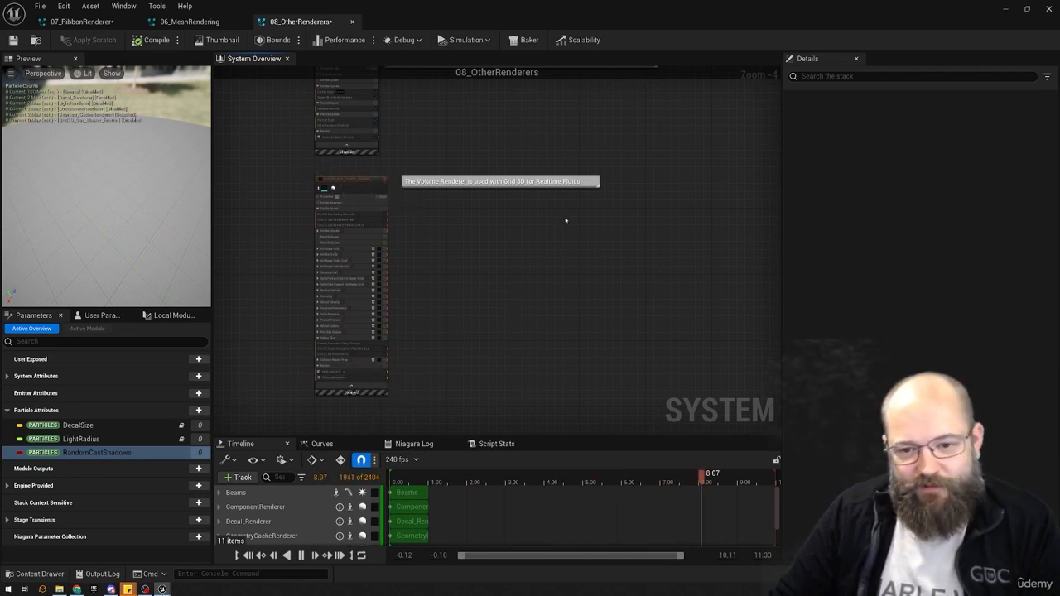
# - Survey the full column of renderer emitters in the system overview and select the Beams emitter
pyautogui.scroll(-1, 485, 190)
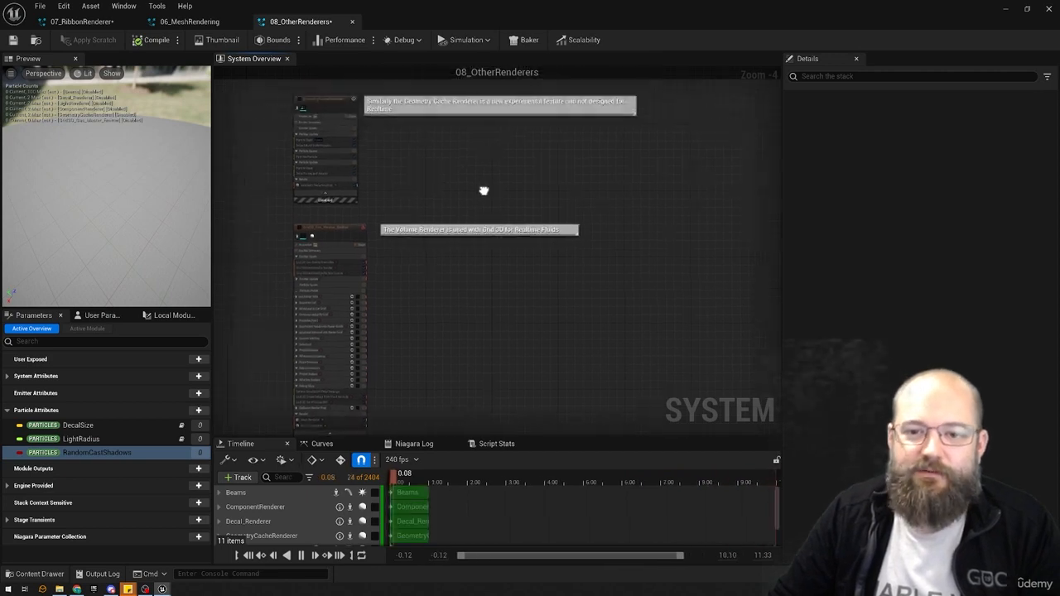
pyautogui.scroll(1, 473, 259)
pyautogui.scroll(-5, 322, 179)
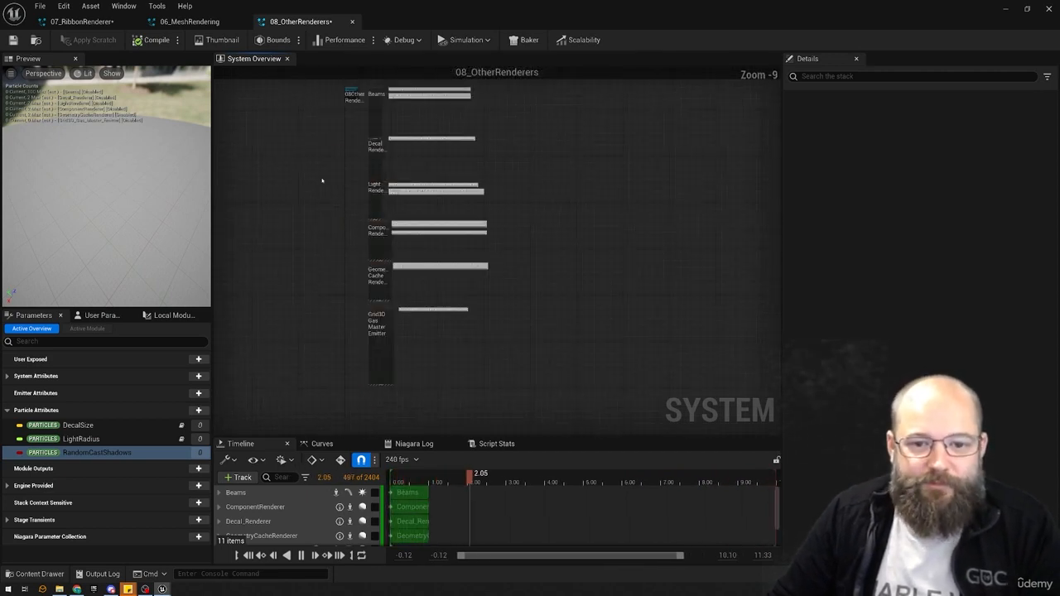
pyautogui.click(378, 140)
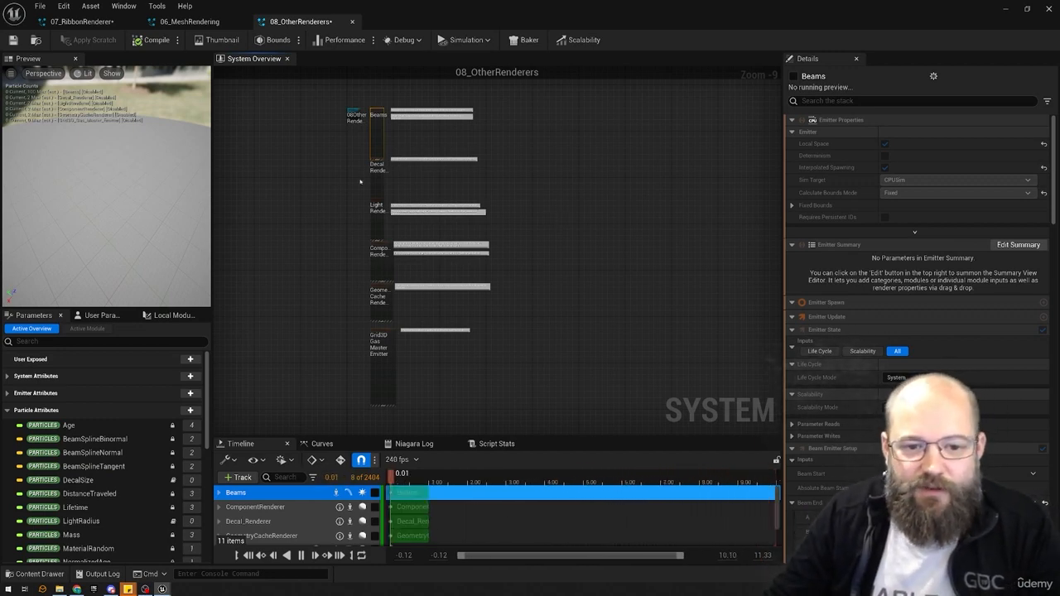
# - Select the Decal_Renderer emitter and review its module stack alongside the Decal Renderer comment
pyautogui.scroll(5, 360, 181)
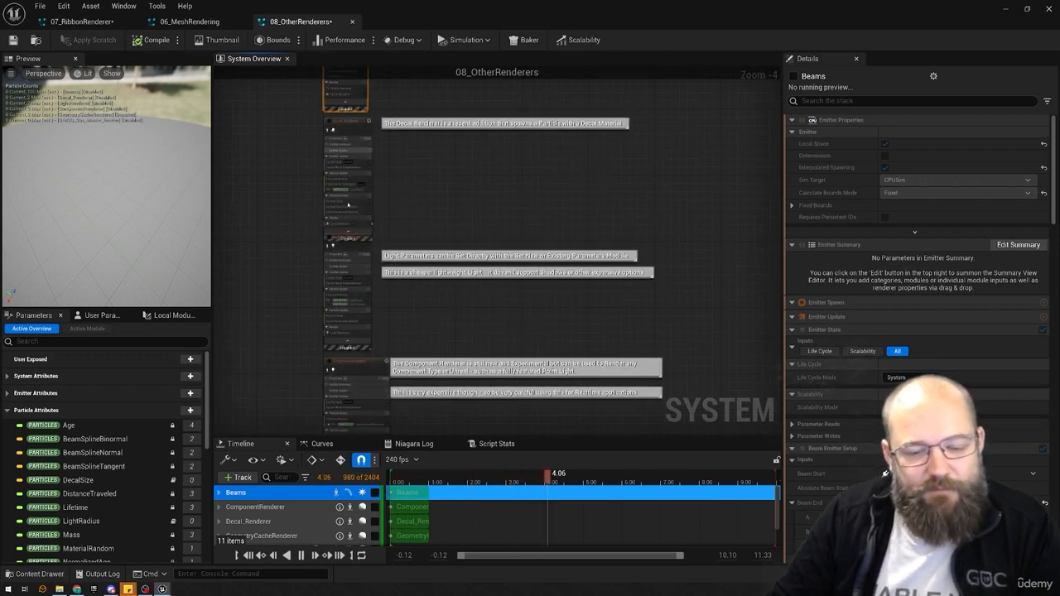
pyautogui.click(350, 121)
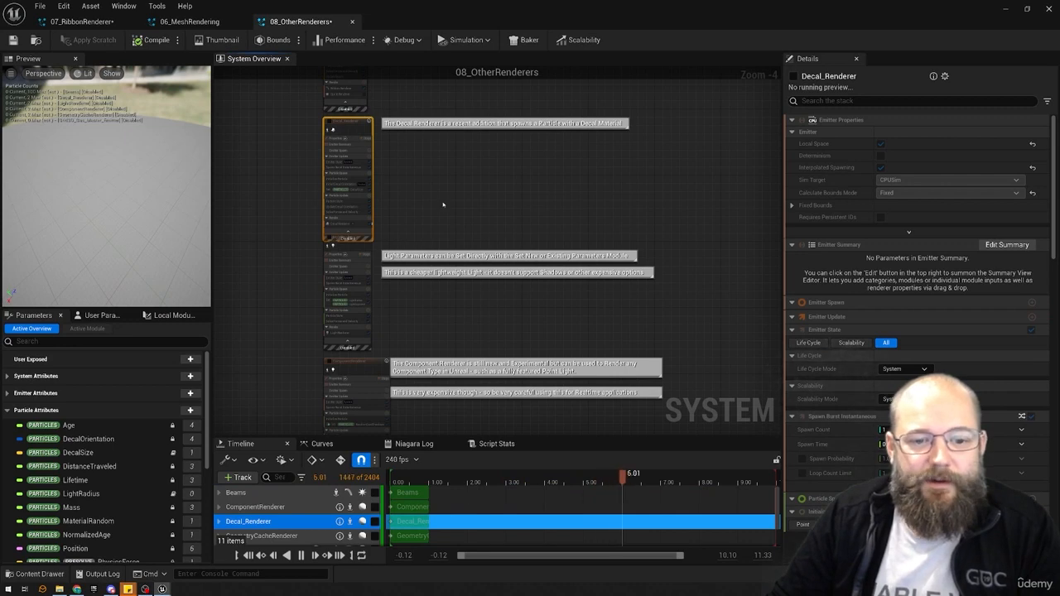
pyautogui.moveTo(442, 204); pyautogui.dragTo(444, 239, button='right')
pyautogui.scroll(1, 447, 246)
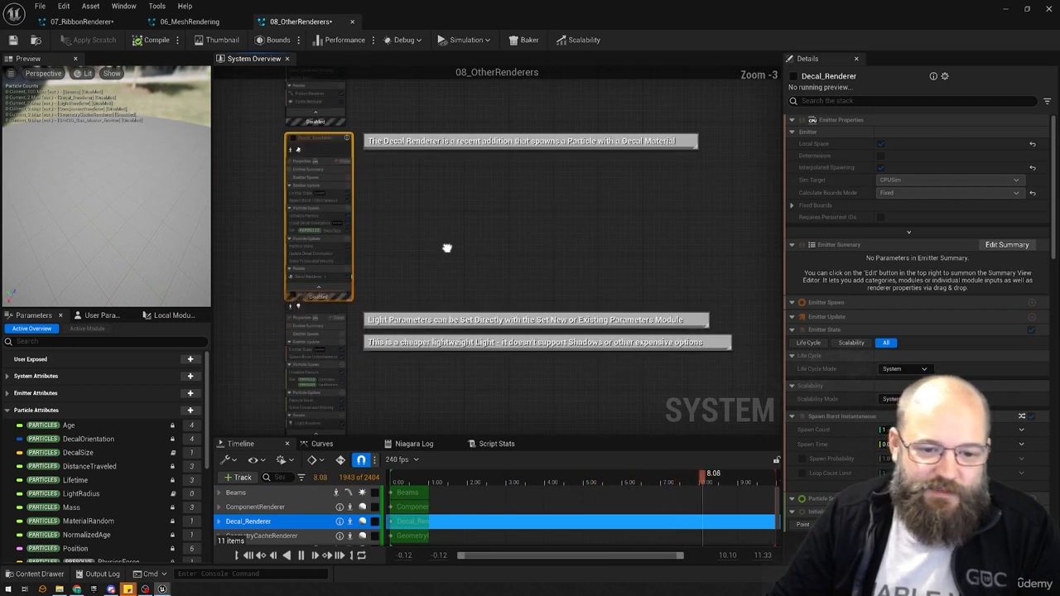
# - Select the LightRenderer emitter with its lightweight-light comment, clear the selection, and review its stack and both light comments
pyautogui.scroll(-1, 447, 246)
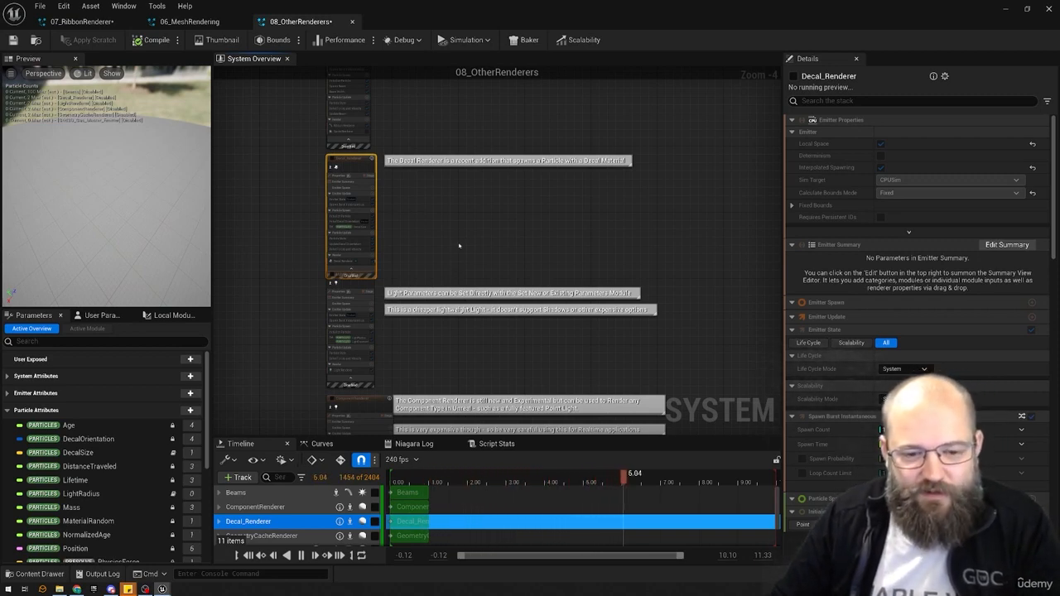
pyautogui.click(395, 369)
pyautogui.click(351, 329)
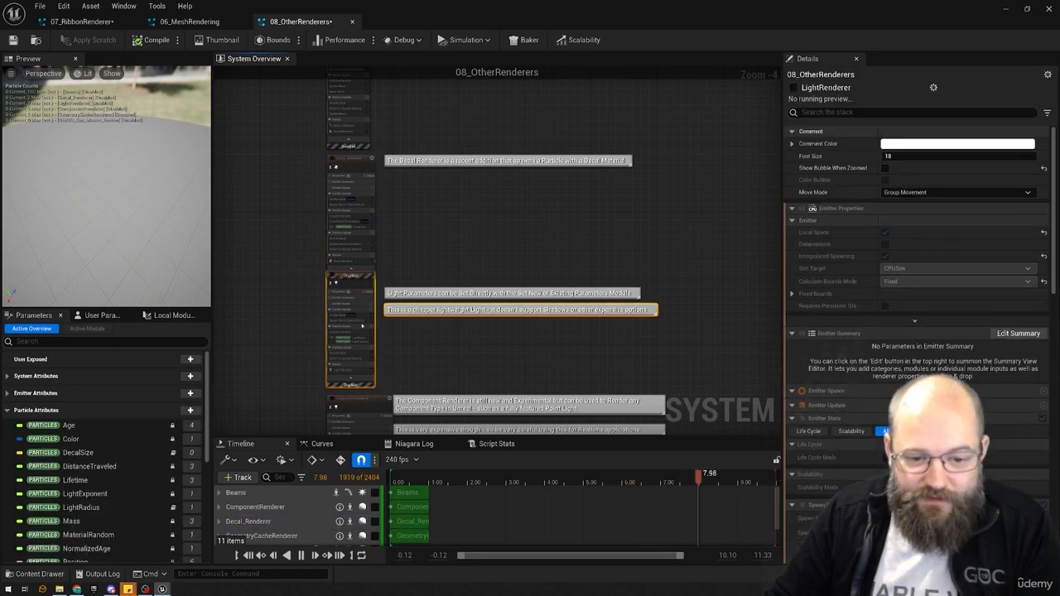
pyautogui.click(485, 367)
pyautogui.click(351, 330)
pyautogui.click(518, 353)
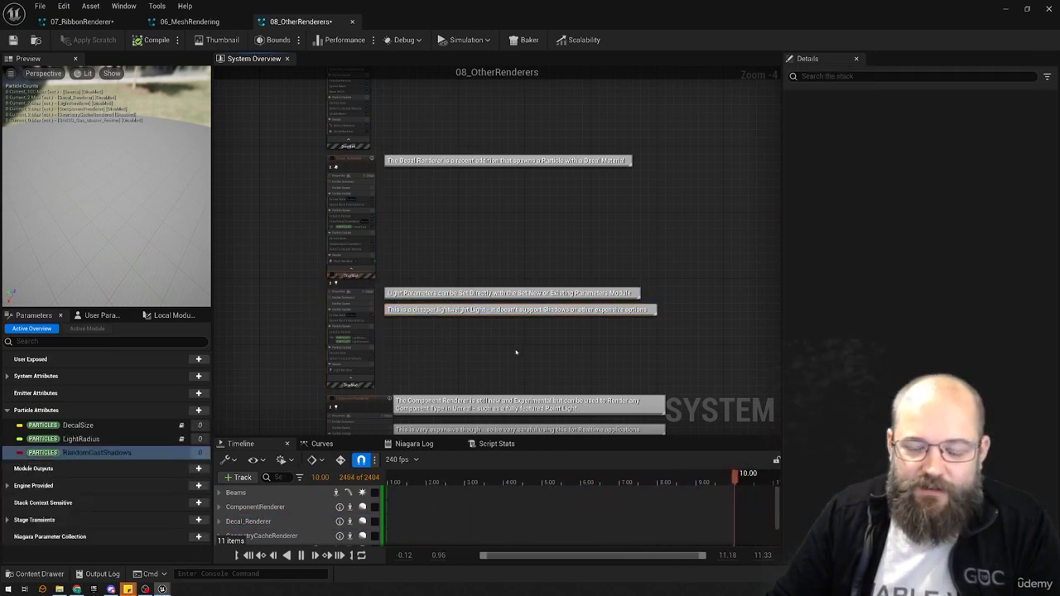
pyautogui.scroll(2, 472, 303)
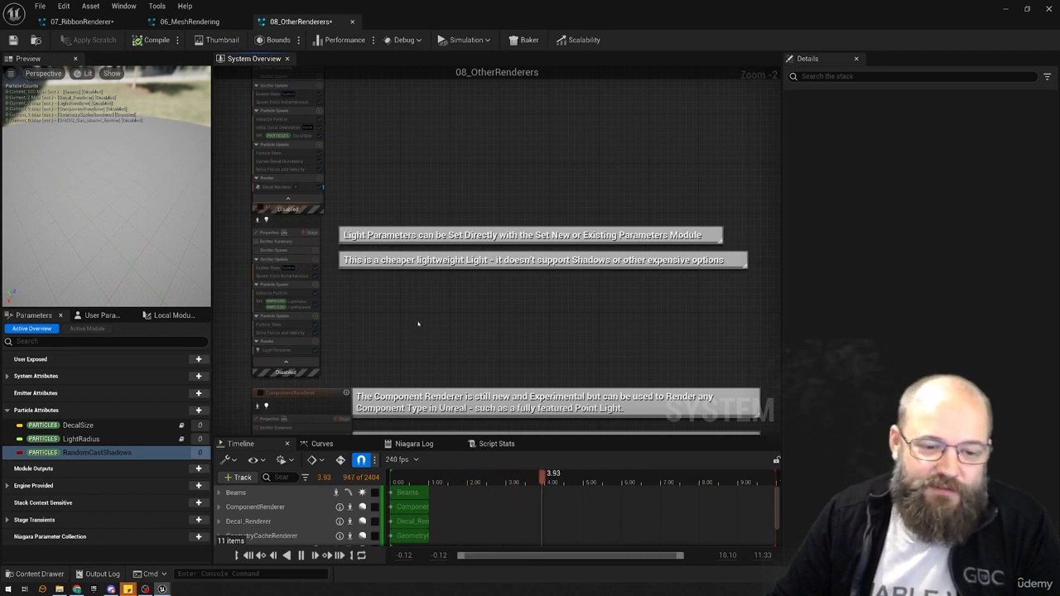
pyautogui.moveTo(412, 323); pyautogui.dragTo(495, 303, button='right')
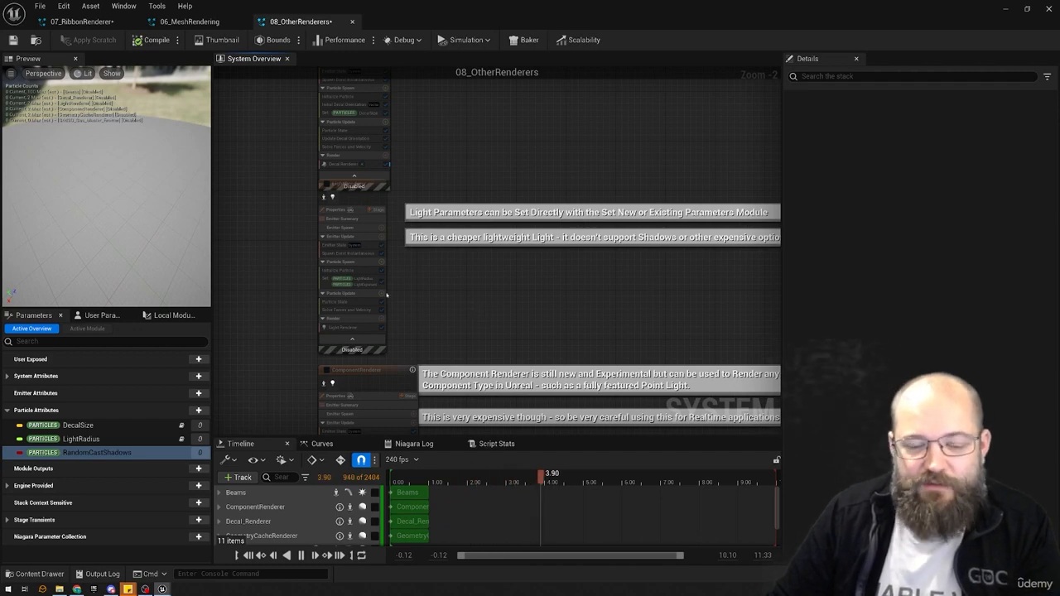
pyautogui.moveTo(476, 319); pyautogui.dragTo(389, 232)
pyautogui.click(454, 322)
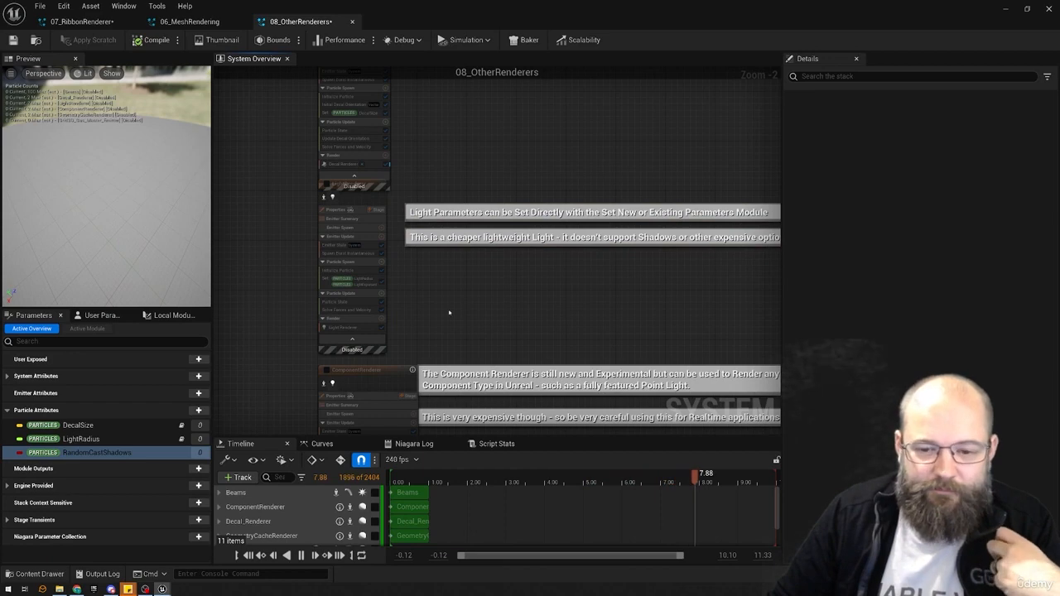
# - Select the ComponentRenderer emitter together with its two comments to review them, then clear the selection
pyautogui.scroll(-1, 439, 299)
pyautogui.moveTo(398, 289); pyautogui.dragTo(442, 147, button='right')
pyautogui.moveTo(375, 226); pyautogui.dragTo(373, 222)
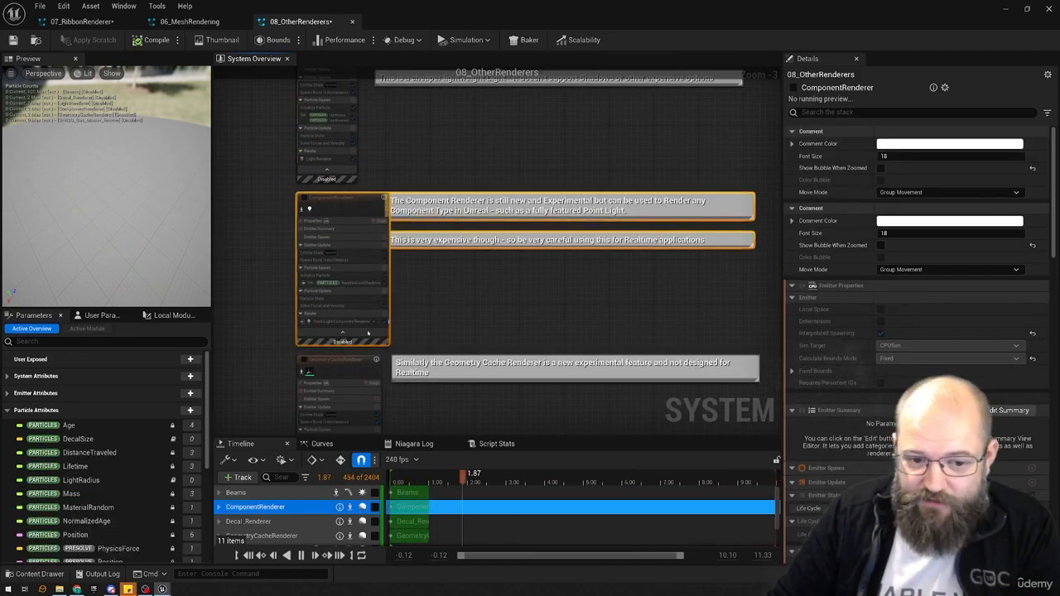
pyautogui.click(511, 315)
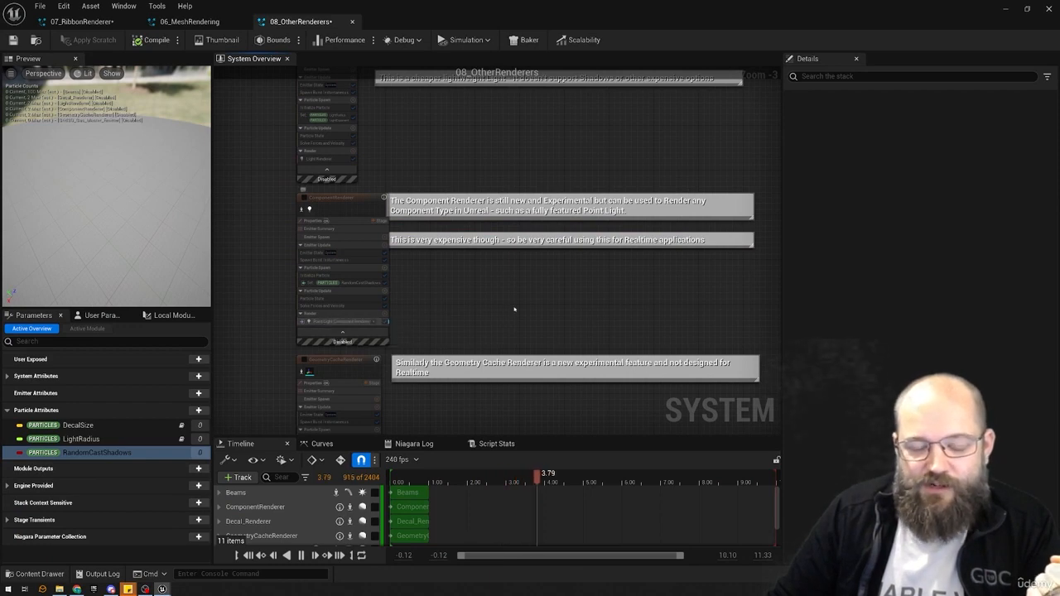
# - Review the GeometryCacheRenderer and Grid3D_Gas_Master_Emitter emitters with their comments, leaving nothing selected
pyautogui.scroll(-2, 456, 312)
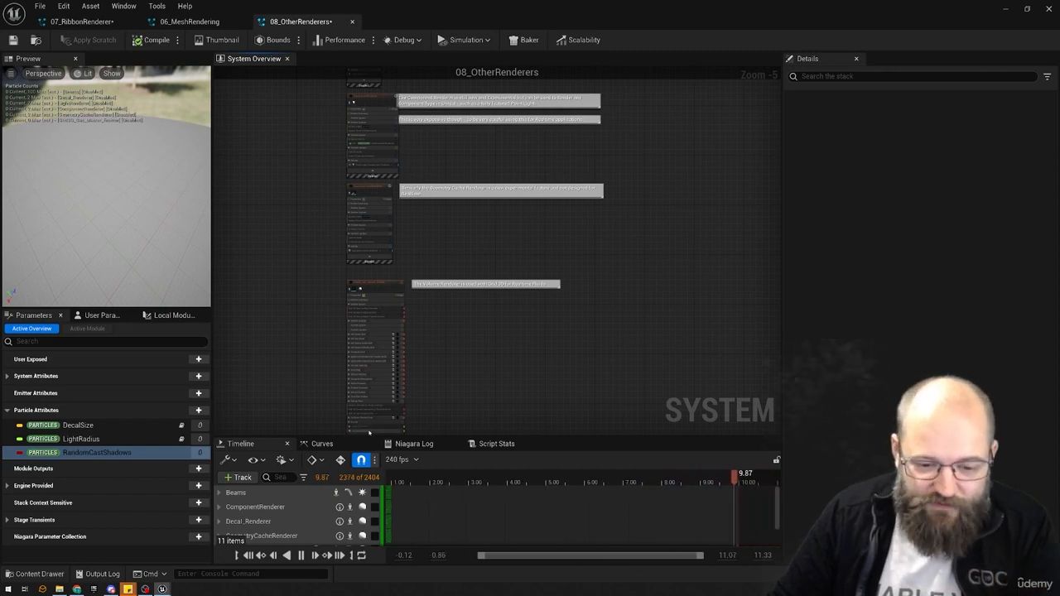
pyautogui.moveTo(490, 376); pyautogui.dragTo(340, 205)
pyautogui.click(516, 243)
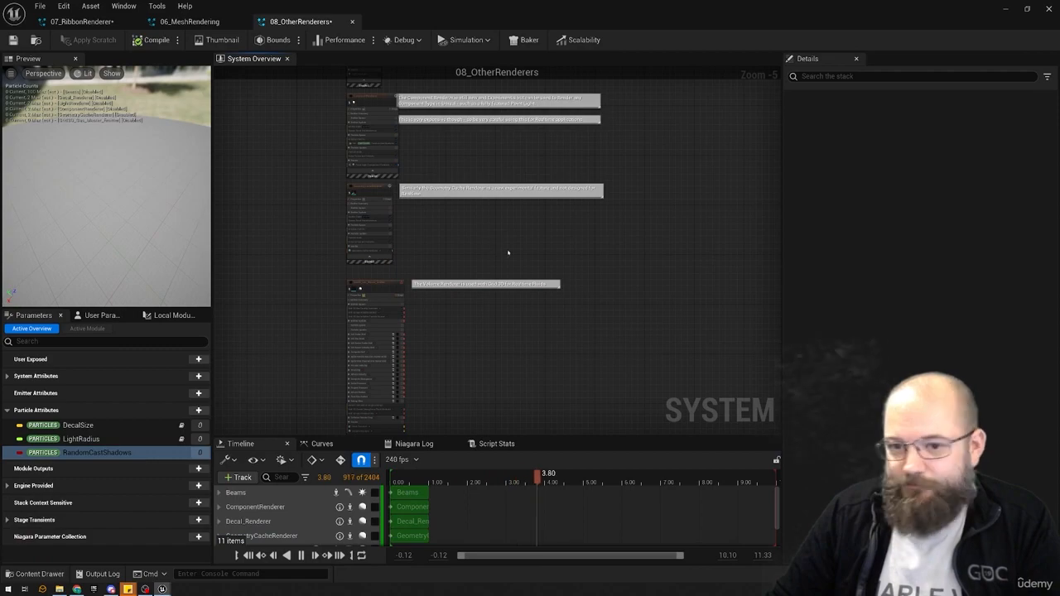
# - Return to the level and open the 09_Animation Niagara system, with its emitter and notes readable
pyautogui.click(1007, 9)
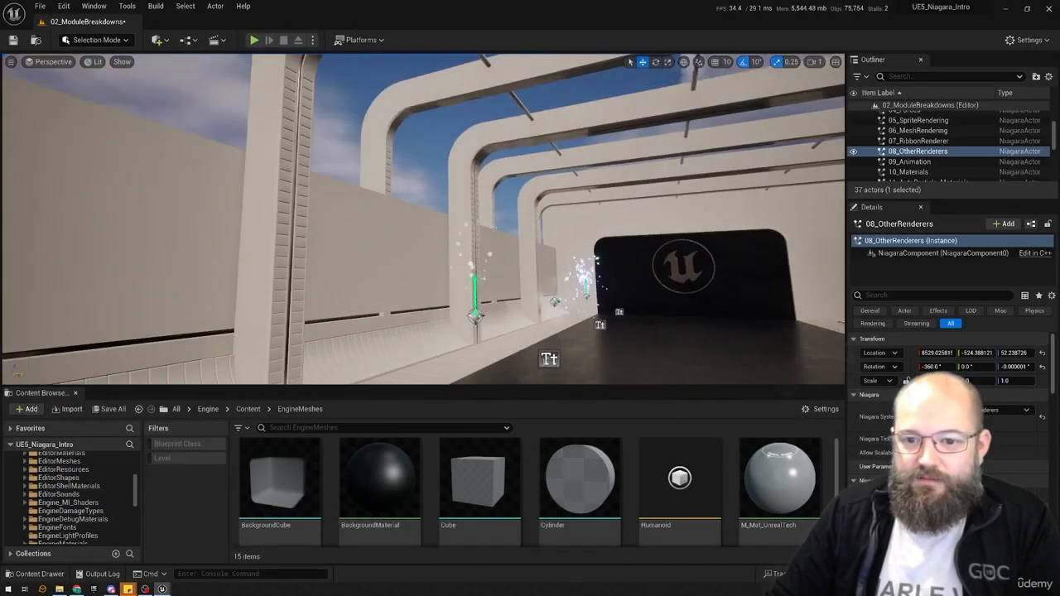
pyautogui.moveTo(423, 219); pyautogui.dragTo(291, 282, button='right')
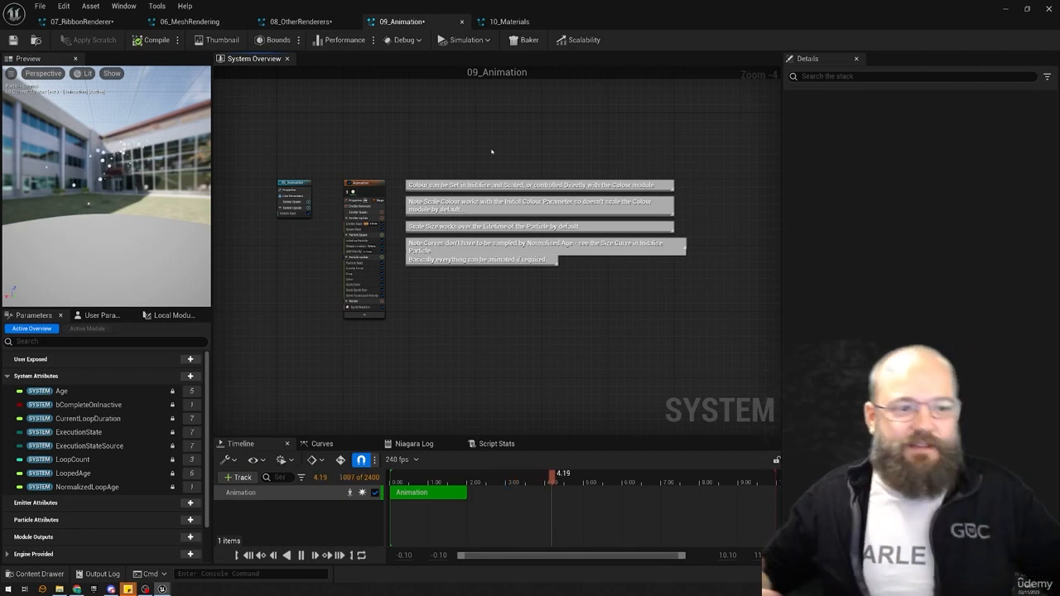
pyautogui.keyDown('ctrl'); pyautogui.scroll(1, 500, 150); pyautogui.keyUp('ctrl')
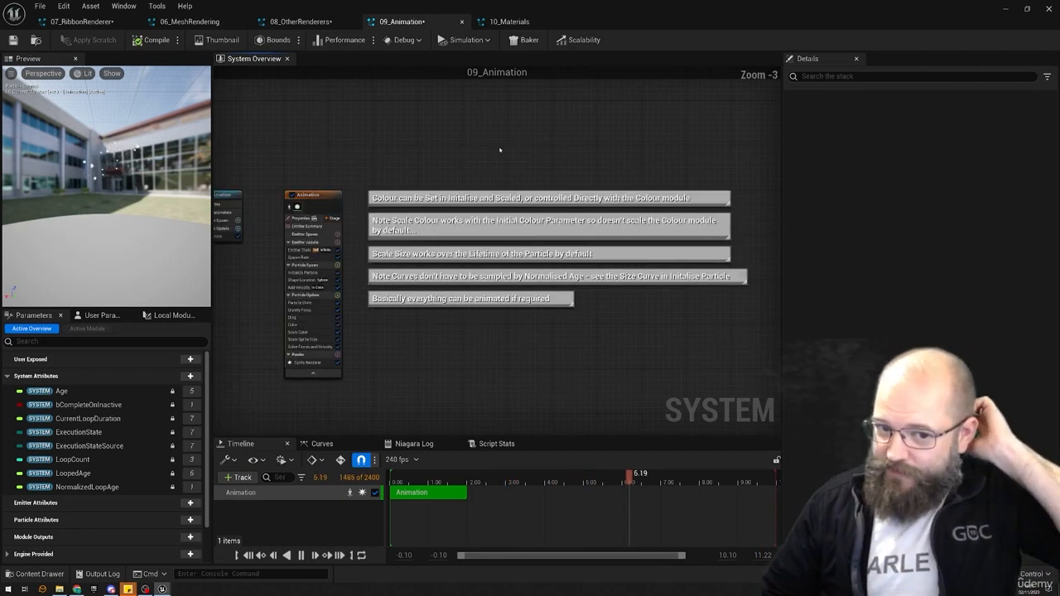
pyautogui.moveTo(492, 161); pyautogui.dragTo(505, 141, button='right')
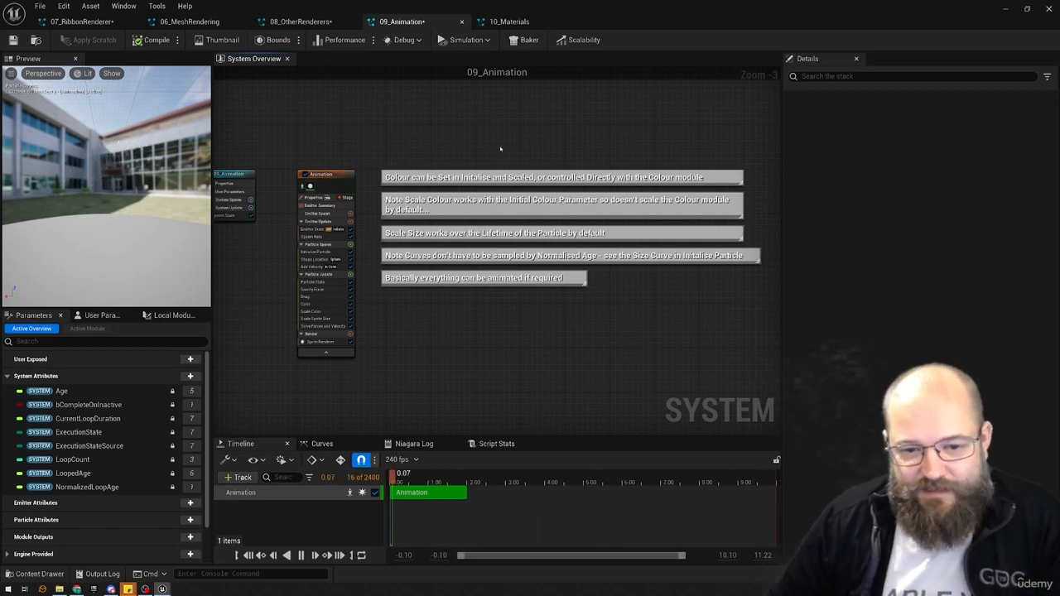
# - Inspect the Animation emitter's Initialize Particle and Color settings, and disable its Scale Color module
pyautogui.click(315, 252)
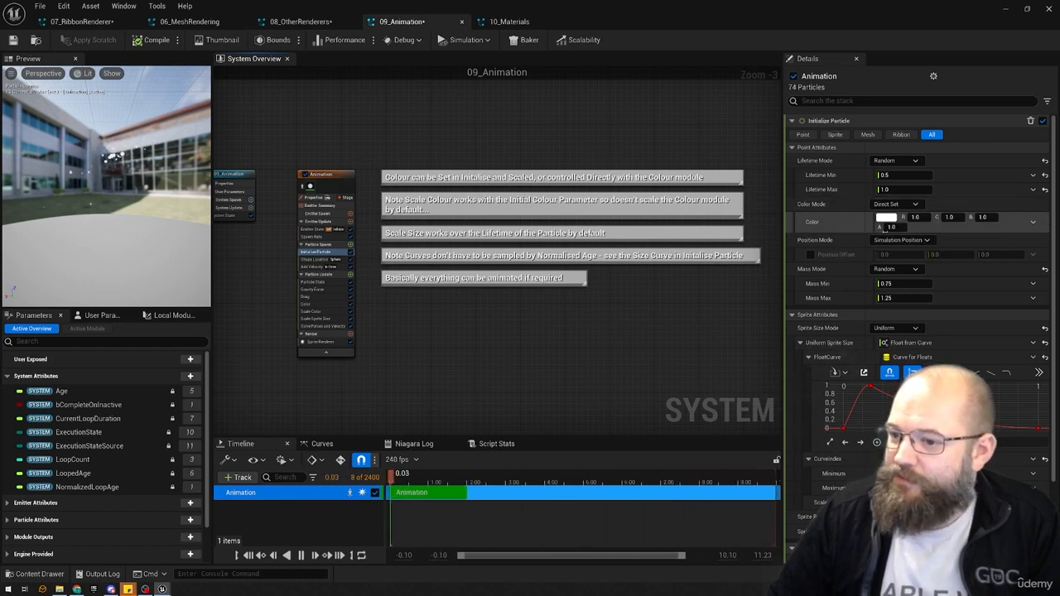
pyautogui.click(336, 305)
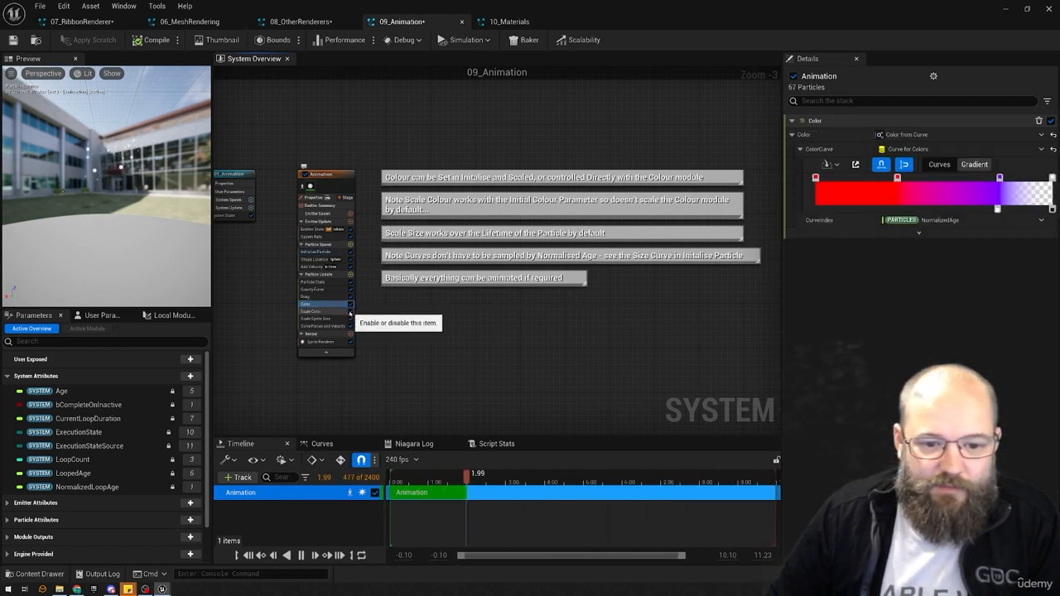
pyautogui.click(350, 311)
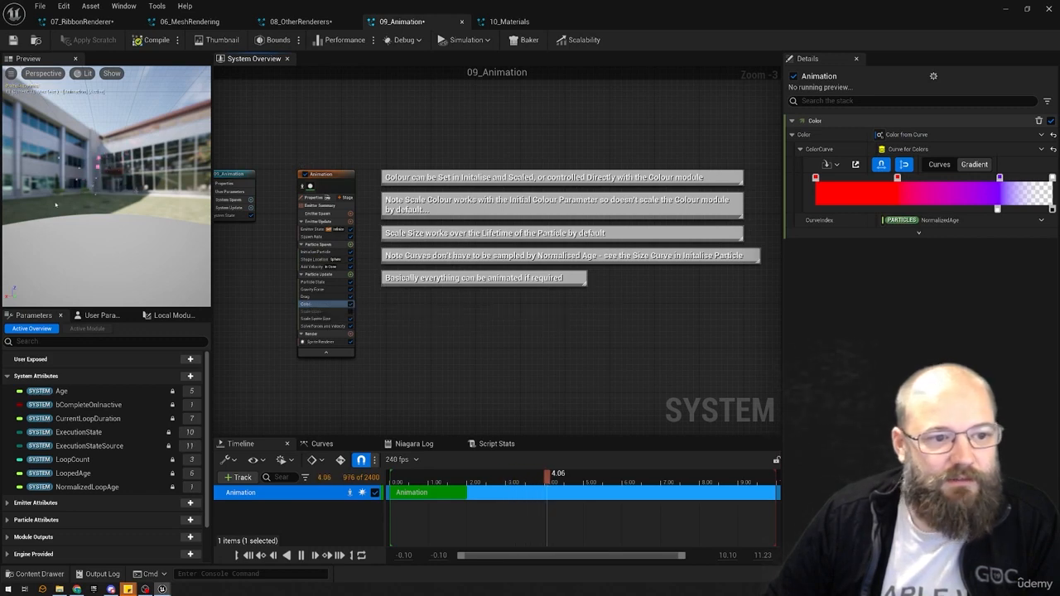
# - Shift the second red stop of the Color gradient slightly earlier and try the opaque alpha stop at the start, middle and near the end
pyautogui.moveTo(888, 180); pyautogui.dragTo(872, 179)
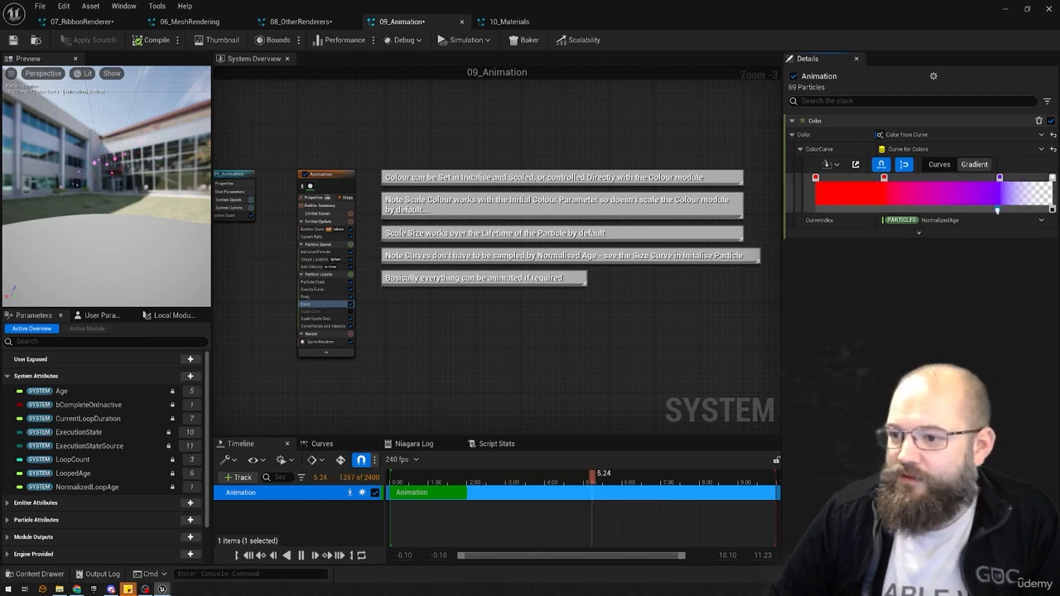
pyautogui.moveTo(999, 209); pyautogui.dragTo(968, 213)
pyautogui.moveTo(854, 210); pyautogui.dragTo(811, 208)
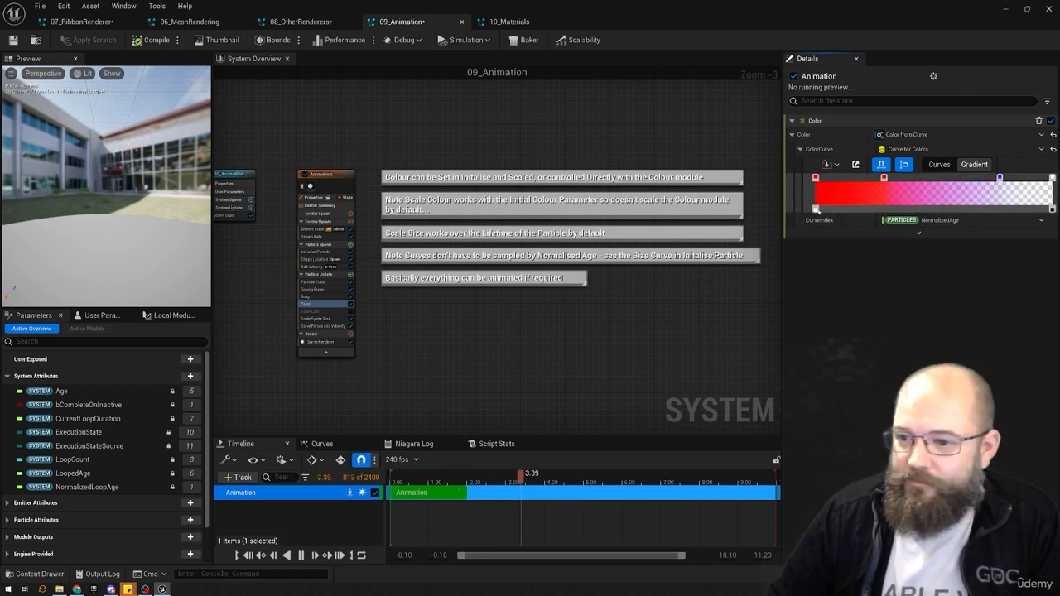
pyautogui.click(827, 210)
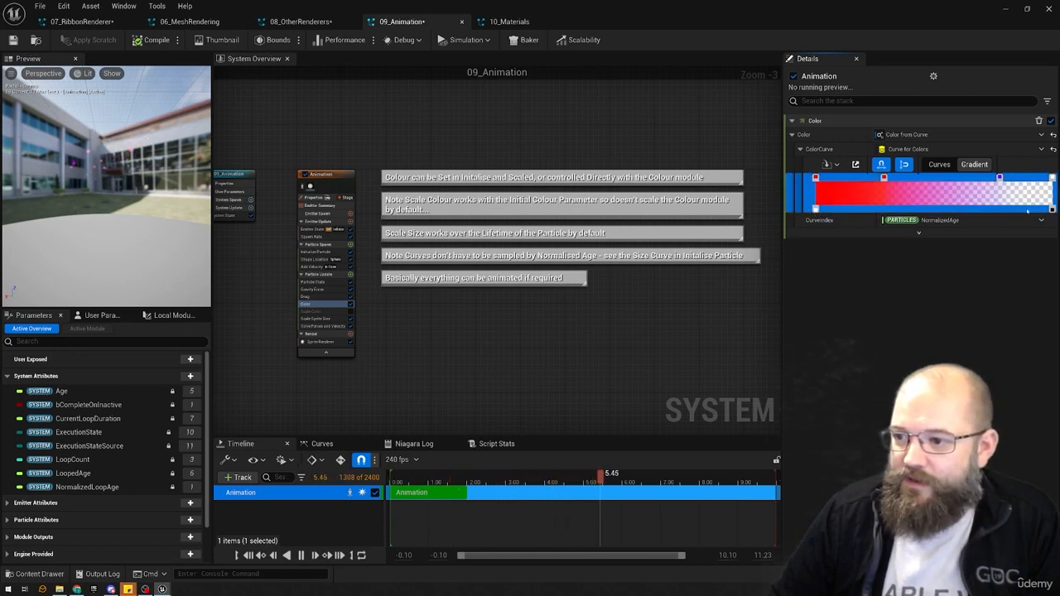
pyautogui.click(870, 210)
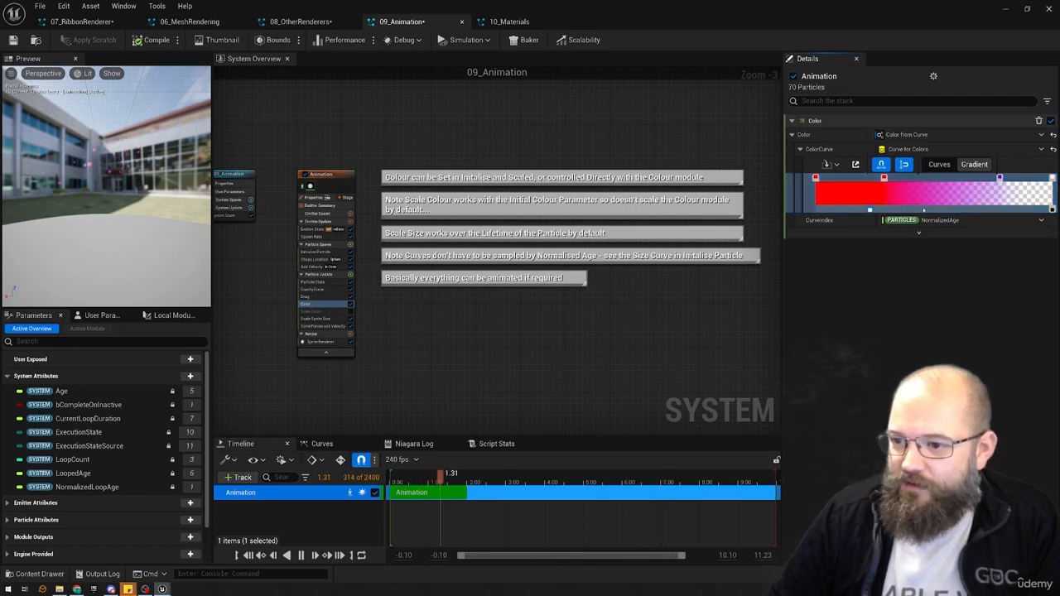
pyautogui.moveTo(870, 210); pyautogui.dragTo(914, 211)
pyautogui.moveTo(999, 212); pyautogui.dragTo(1013, 210)
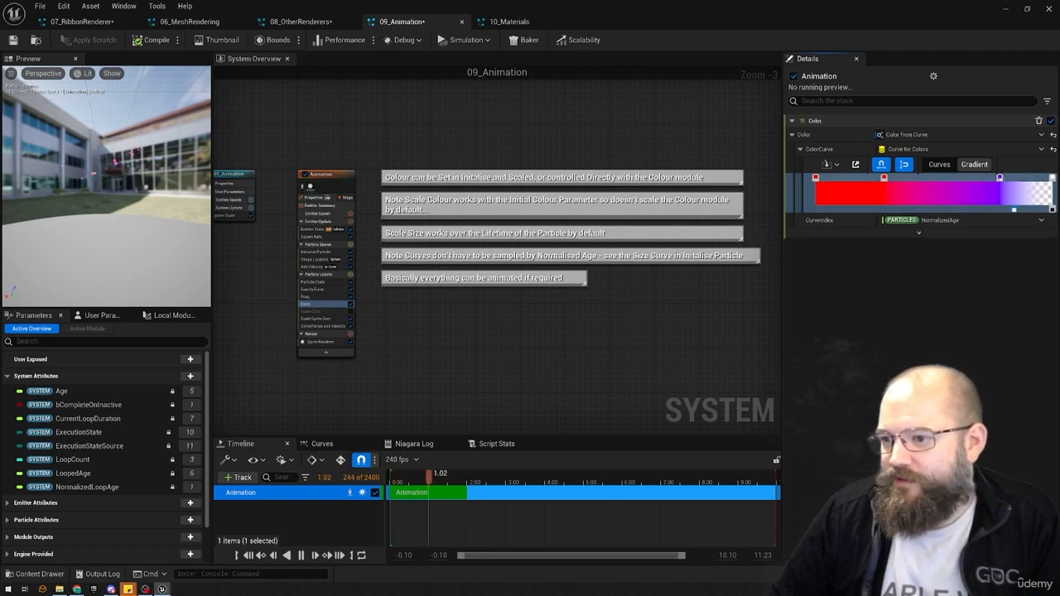
# - Move the gradient's purple stop to the end and the opaque alpha stop just before it, and check the Color module's advanced options
pyautogui.moveTo(999, 178); pyautogui.dragTo(1019, 178)
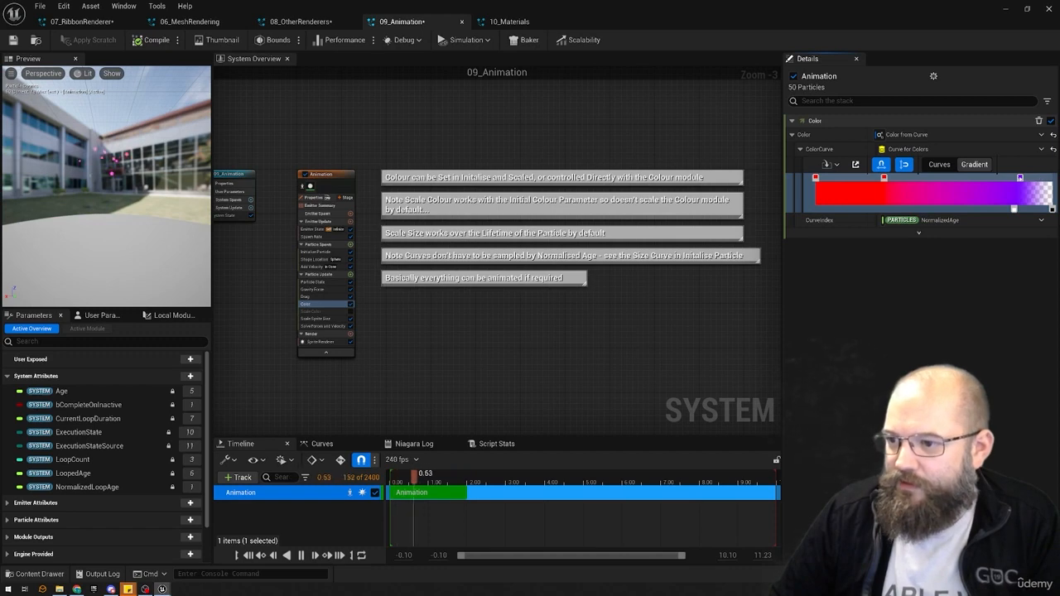
pyautogui.click(1052, 178)
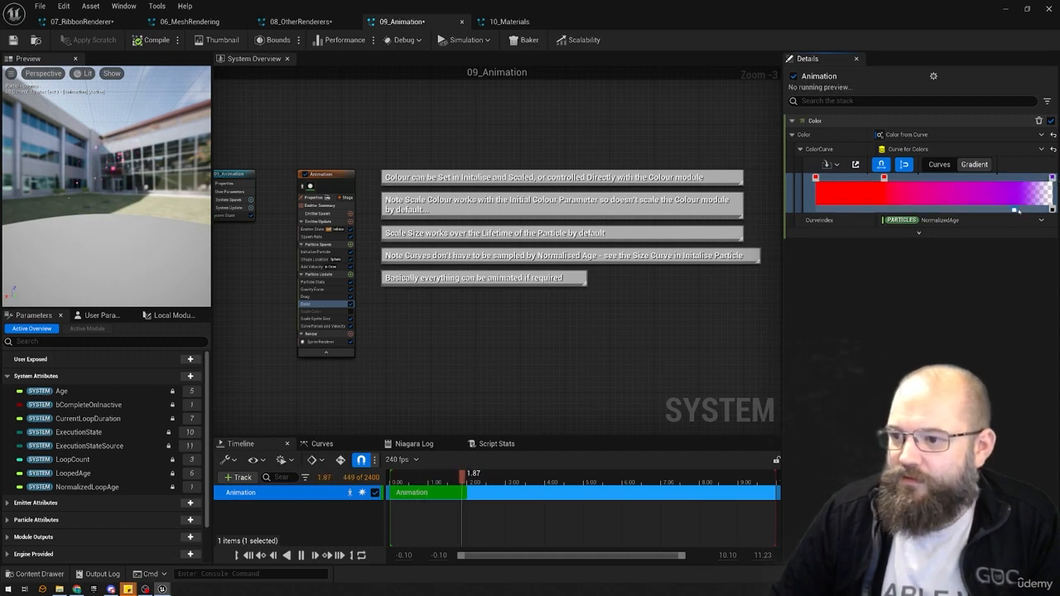
pyautogui.moveTo(1014, 210); pyautogui.dragTo(1047, 211)
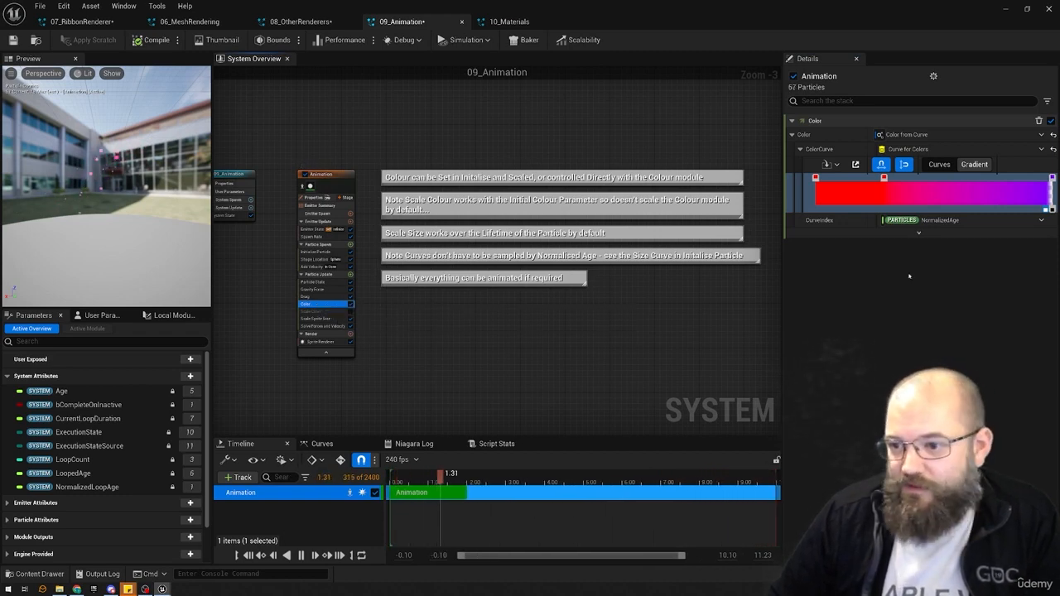
pyautogui.click(918, 232)
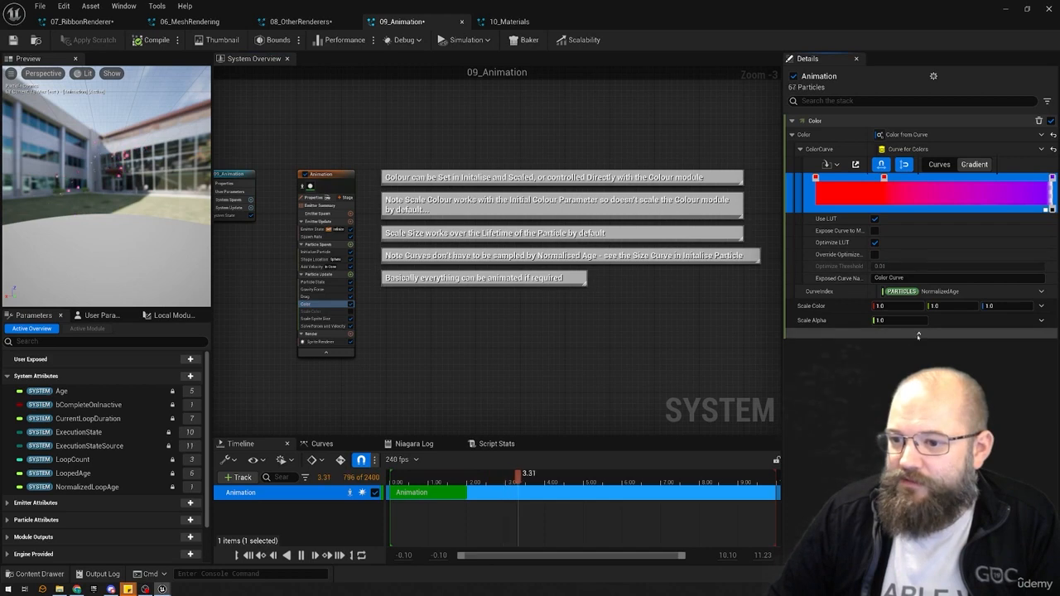
pyautogui.click(919, 334)
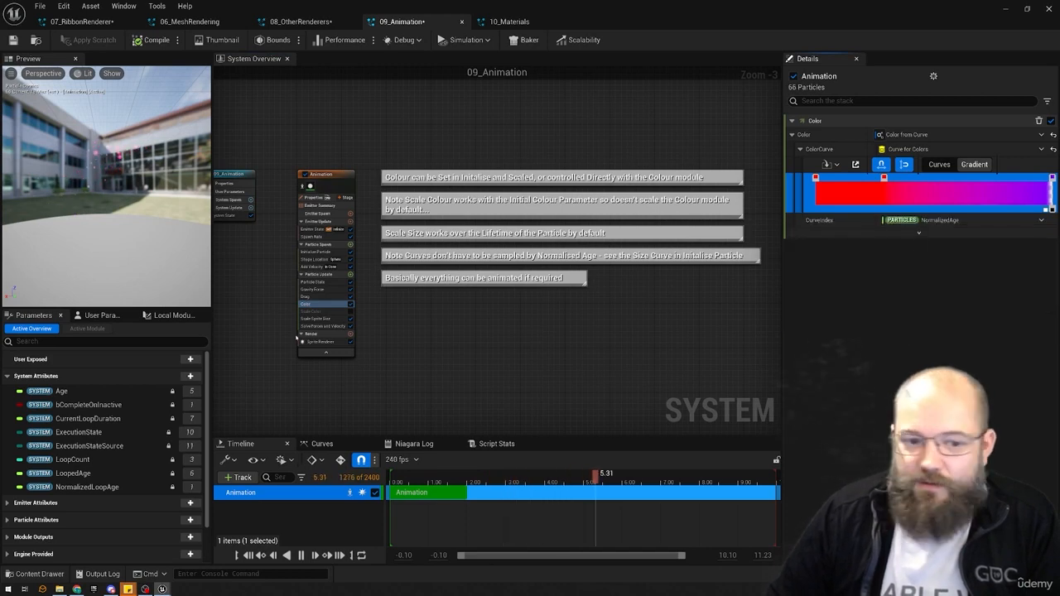
# - Disable the Color module and re-enable the Scale Color module in Particle Update
pyautogui.click(314, 251)
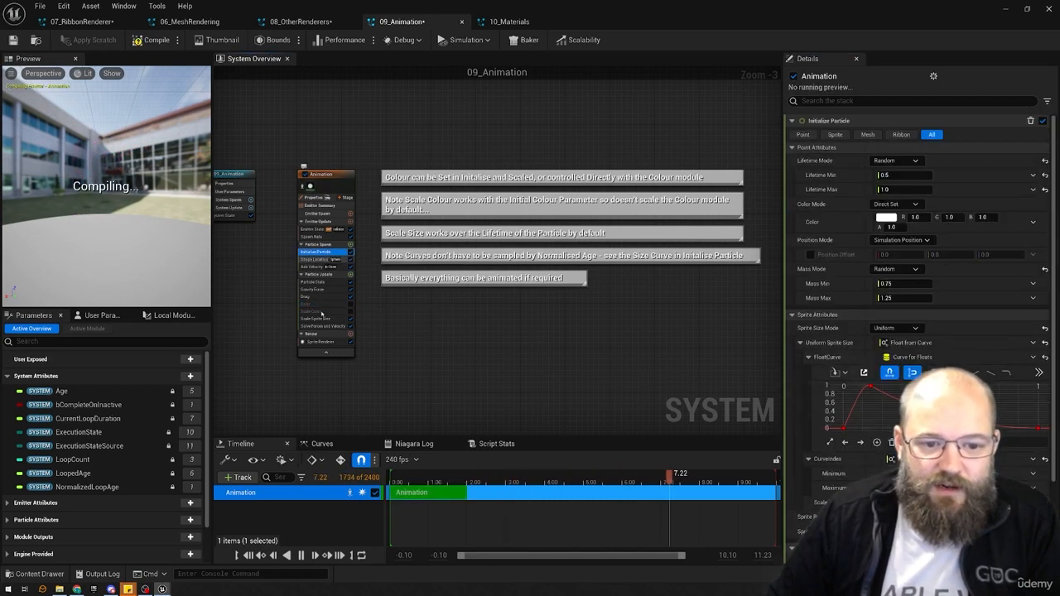
pyautogui.click(321, 307)
pyautogui.click(315, 312)
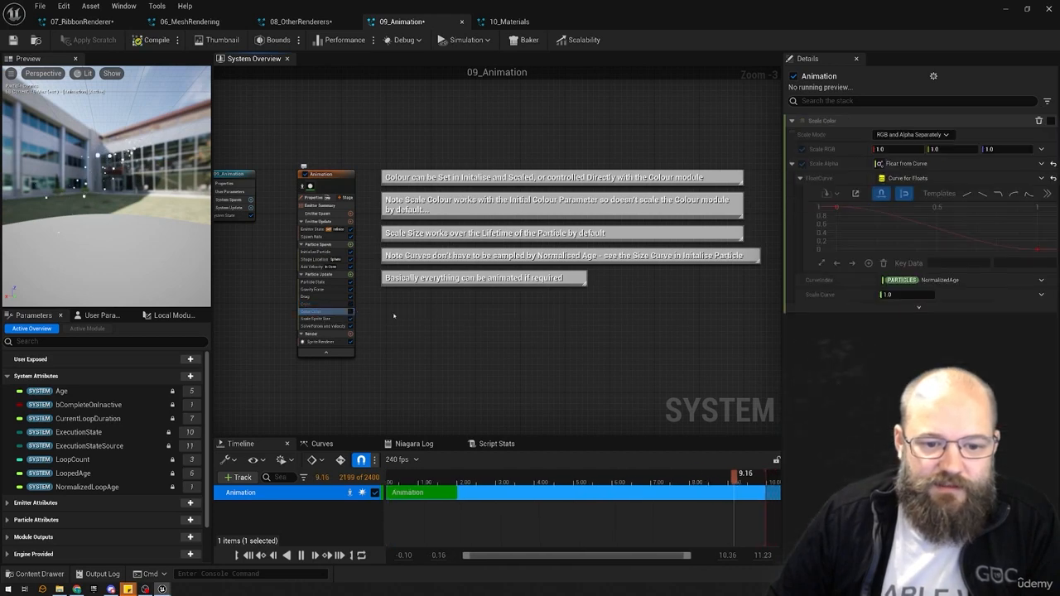
# - In Initialize Particle, keep Color Mode on Direct Set and make the color pure red by setting green and blue to 0
pyautogui.click(314, 251)
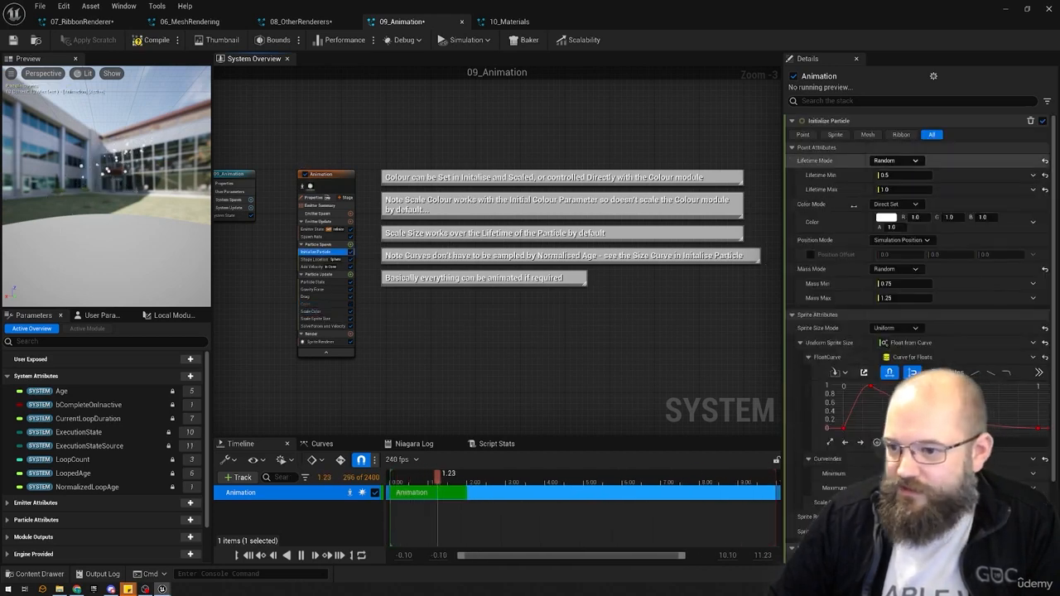
pyautogui.click(792, 314)
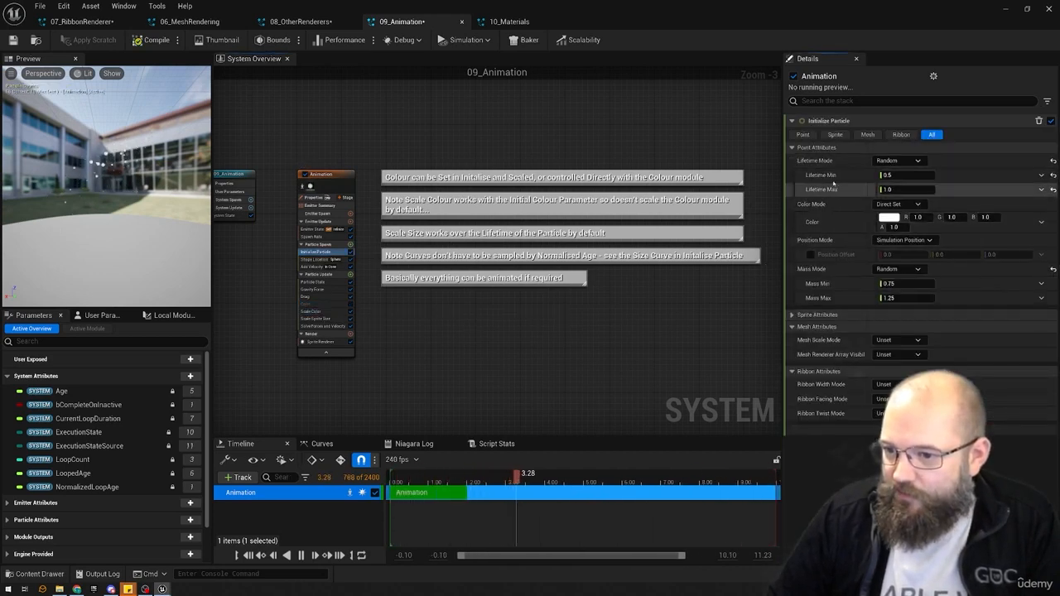
pyautogui.click(899, 205)
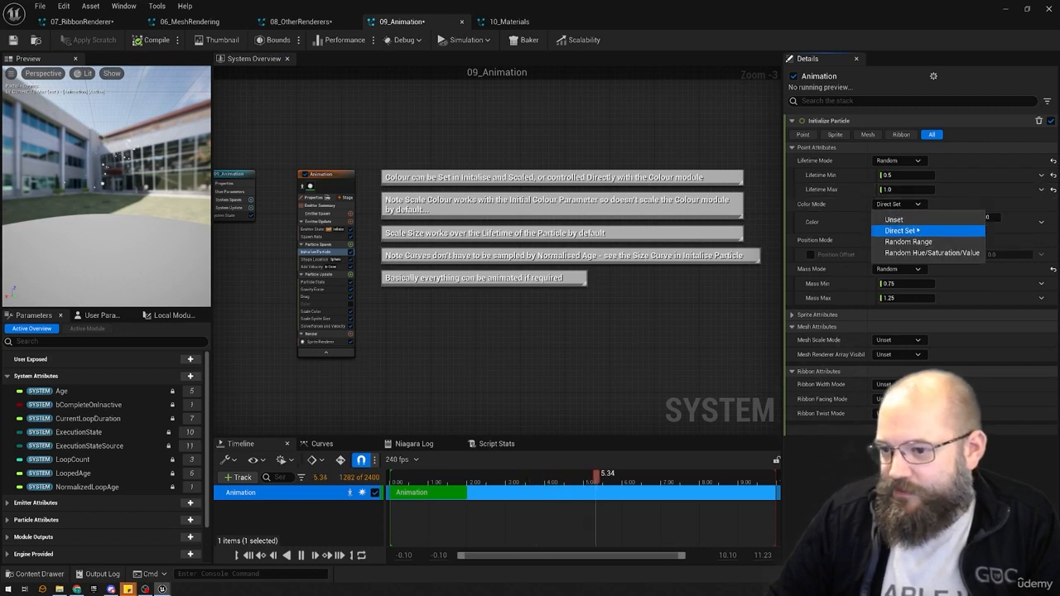
pyautogui.click(900, 231)
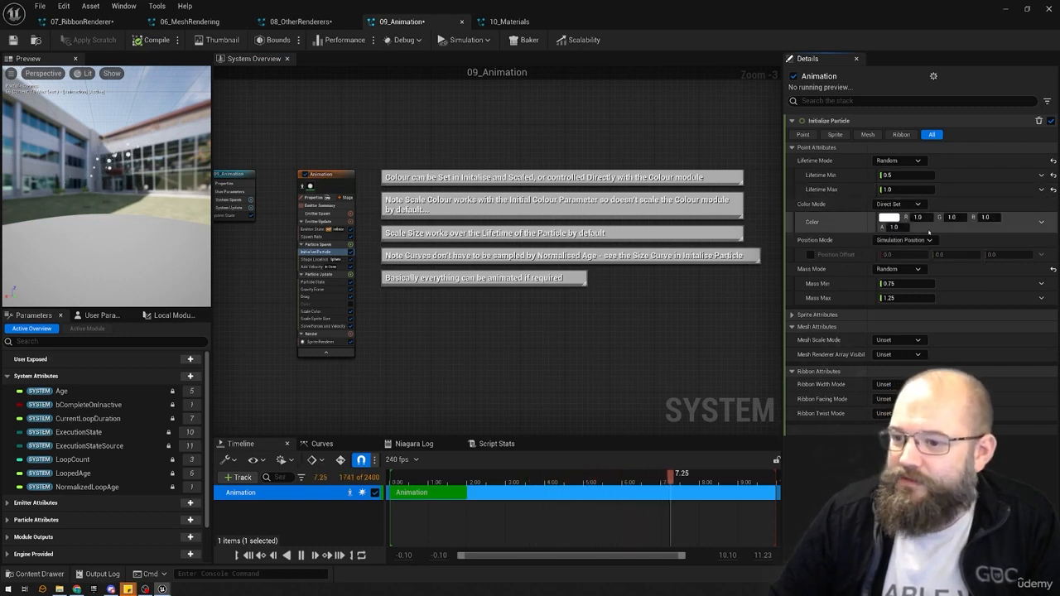
pyautogui.click(961, 217)
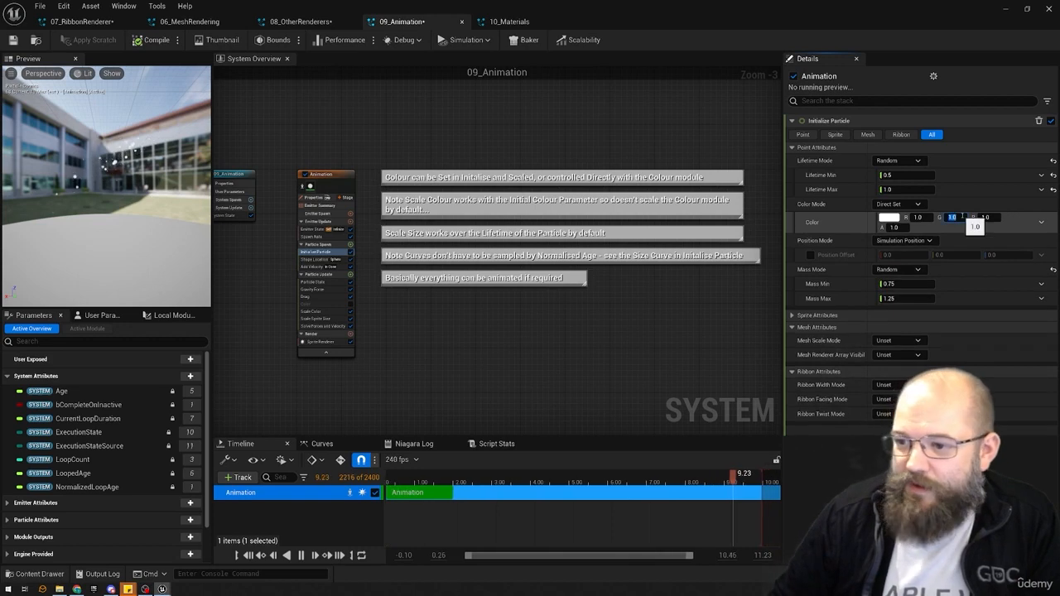
pyautogui.write('0')
pyautogui.press('Tab')
pyautogui.write('0')
pyautogui.press('Tab')
# - Switch Color Mode to Random Range and set the red channel of Color Minimum to 1
pyautogui.click(899, 203)
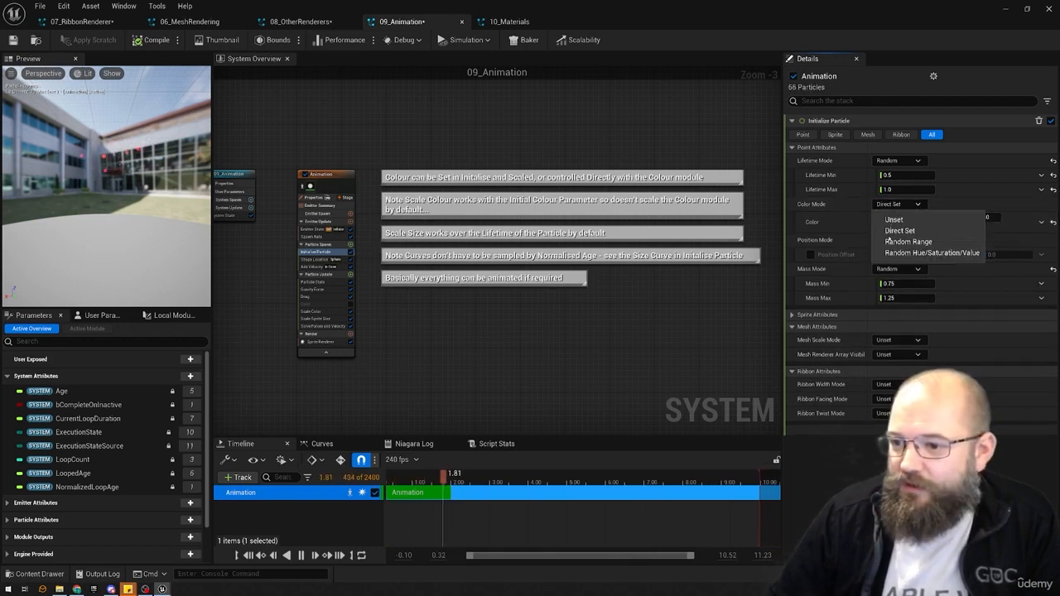
pyautogui.click(898, 235)
pyautogui.click(917, 217)
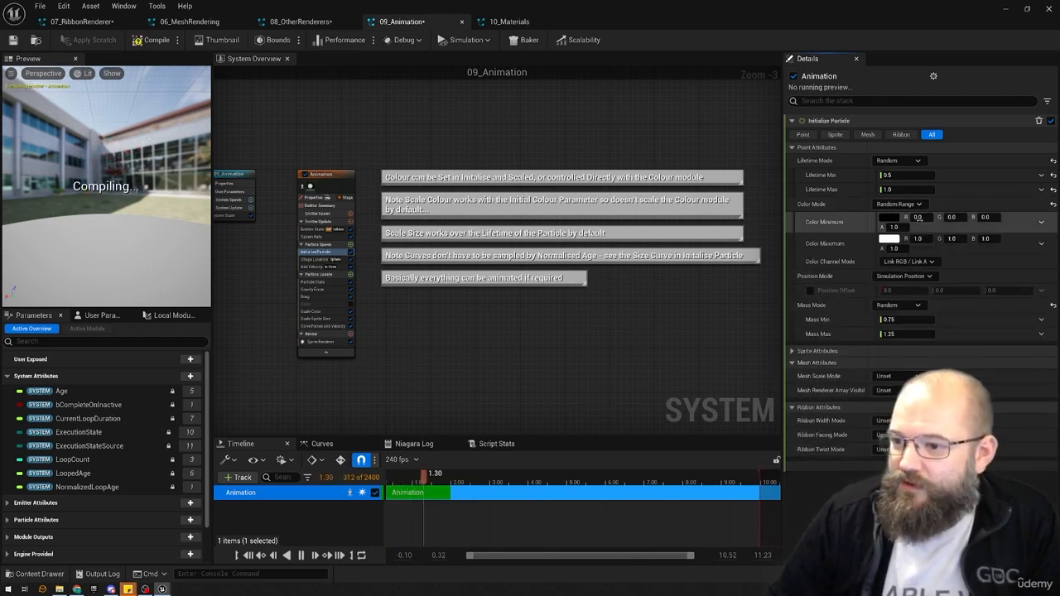
pyautogui.write('1')
pyautogui.press('Tab')
pyautogui.press('Tab')
pyautogui.press('Tab')
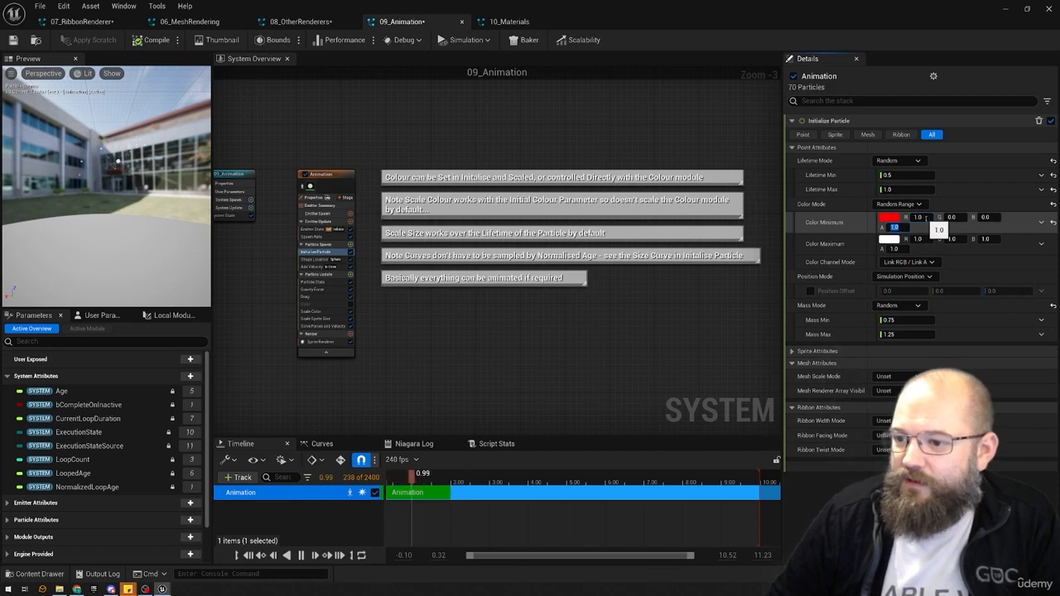
# - Set Color Maximum to pure blue with R 0, G 0 and B 1
pyautogui.press('Tab')
pyautogui.write('0')
pyautogui.press('Tab')
pyautogui.write('0')
pyautogui.press('Tab')
pyautogui.write('1')
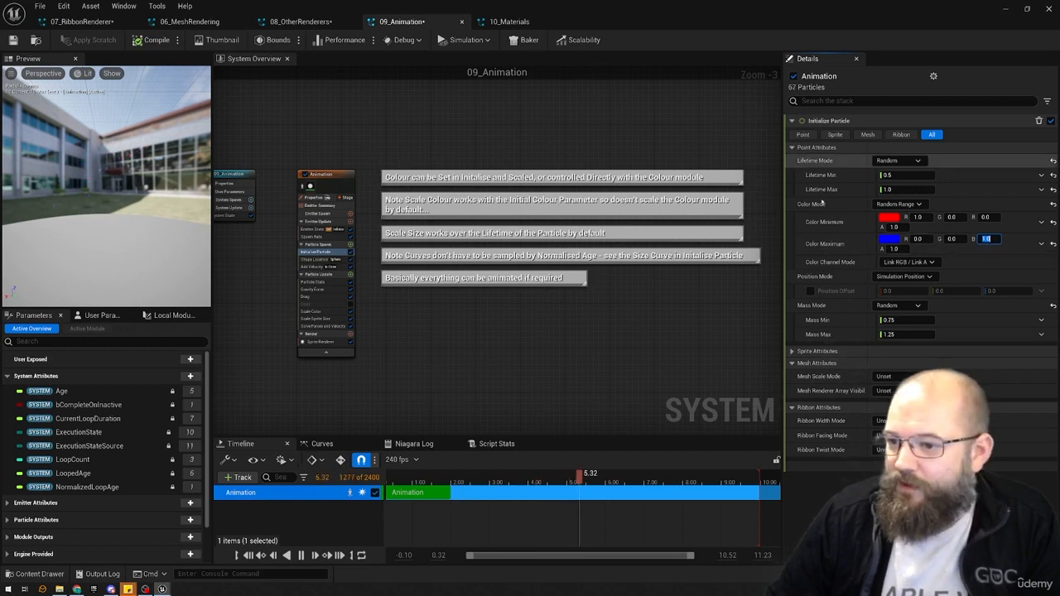
# - Switch Color Mode to Random Hue/Saturation/Value and set the Hue Shift Range from -0.2 to 0.2, viewing the particles in the preview
pyautogui.click(898, 204)
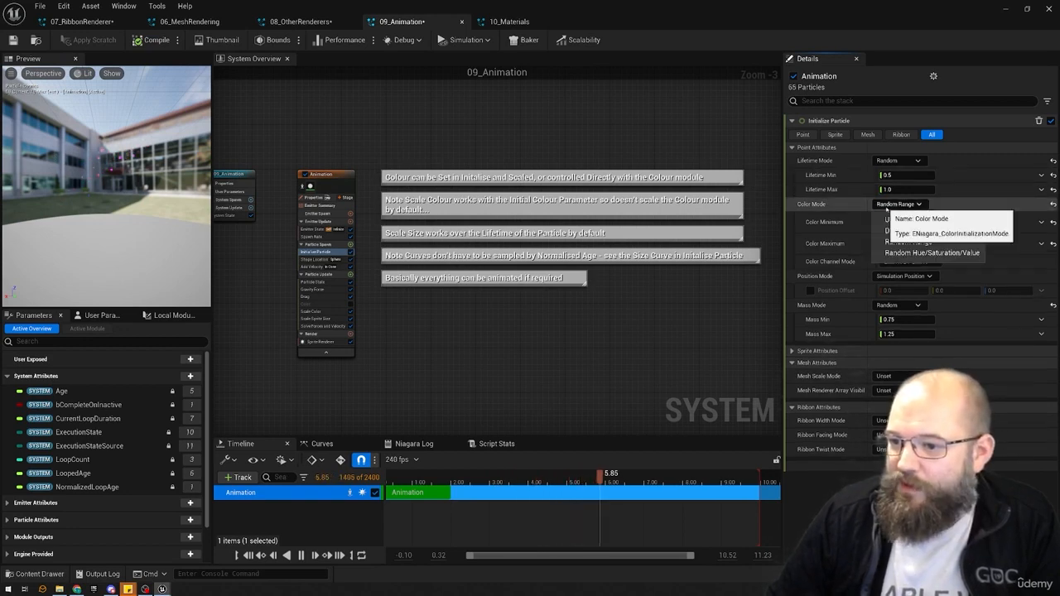
pyautogui.click(961, 255)
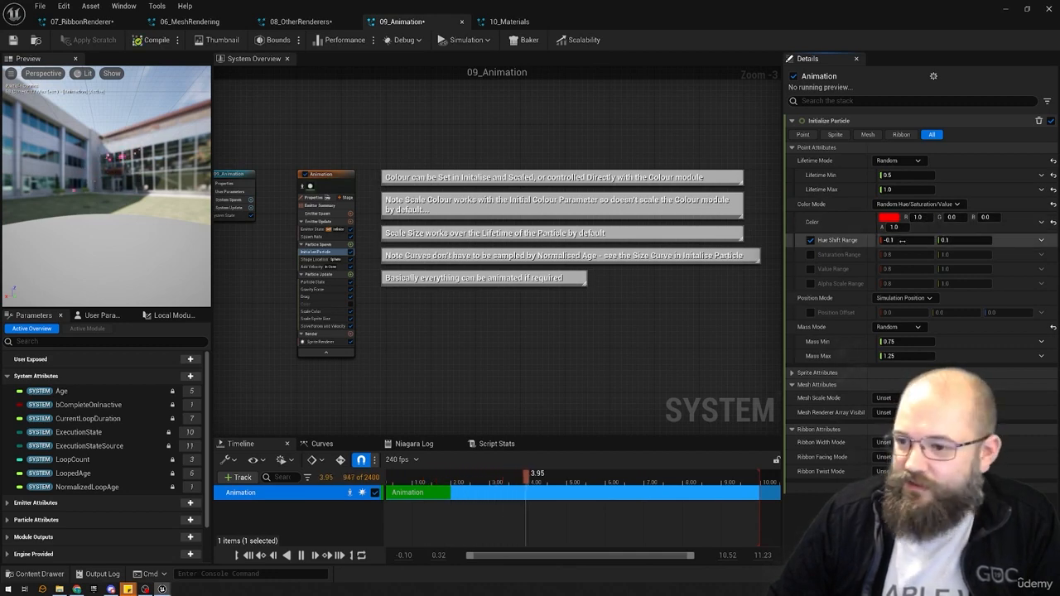
pyautogui.click(929, 240)
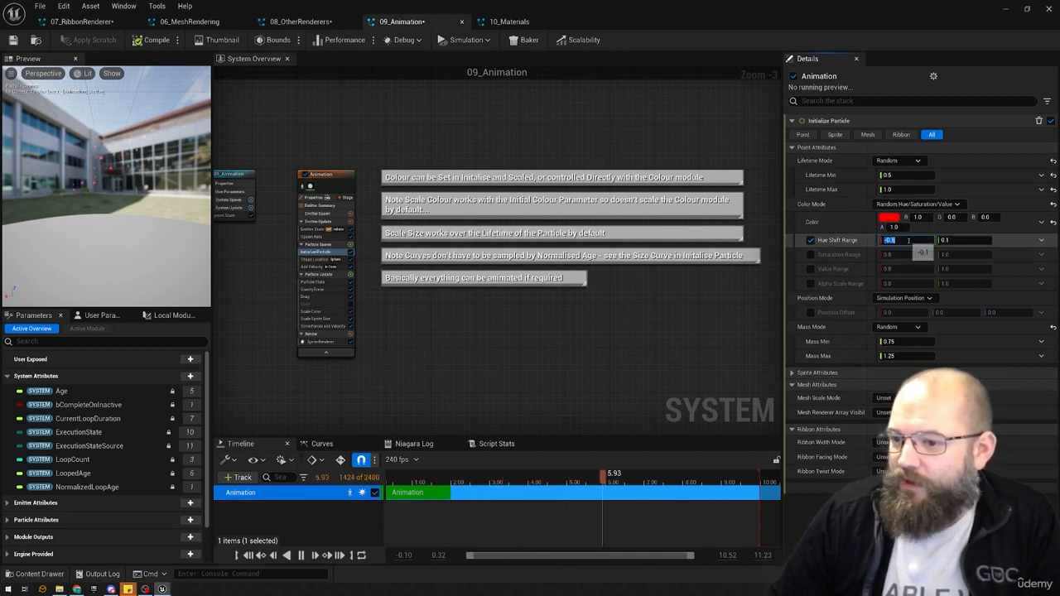
pyautogui.write('-0.2')
pyautogui.press('Tab')
pyautogui.write('0.2')
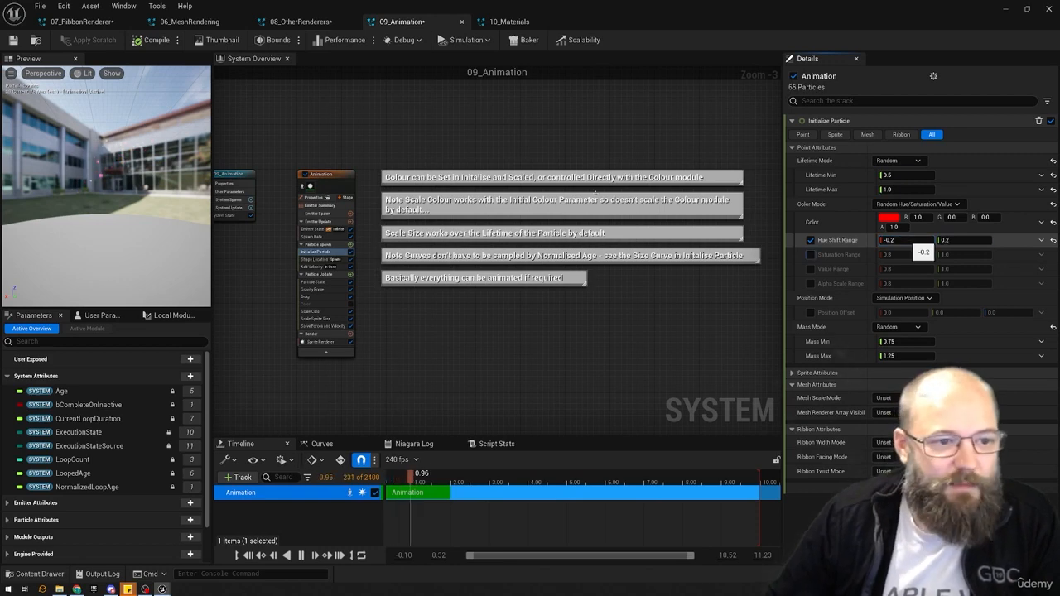
pyautogui.press('Return')
pyautogui.moveTo(94, 180)
pyautogui.mouseDown()
pyautogui.moveTo(98, 170)
pyautogui.moveTo(104, 180)
pyautogui.mouseUp()
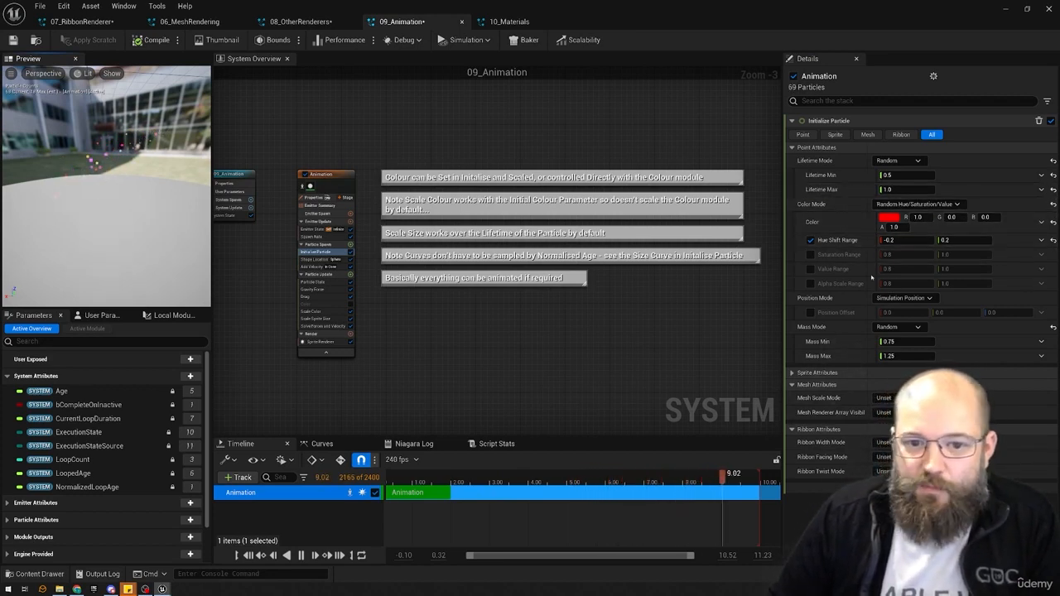
# - Show parameter reads and writes in the module stack and expand the Parameter Reads of the Scale Color module
pyautogui.click(323, 311)
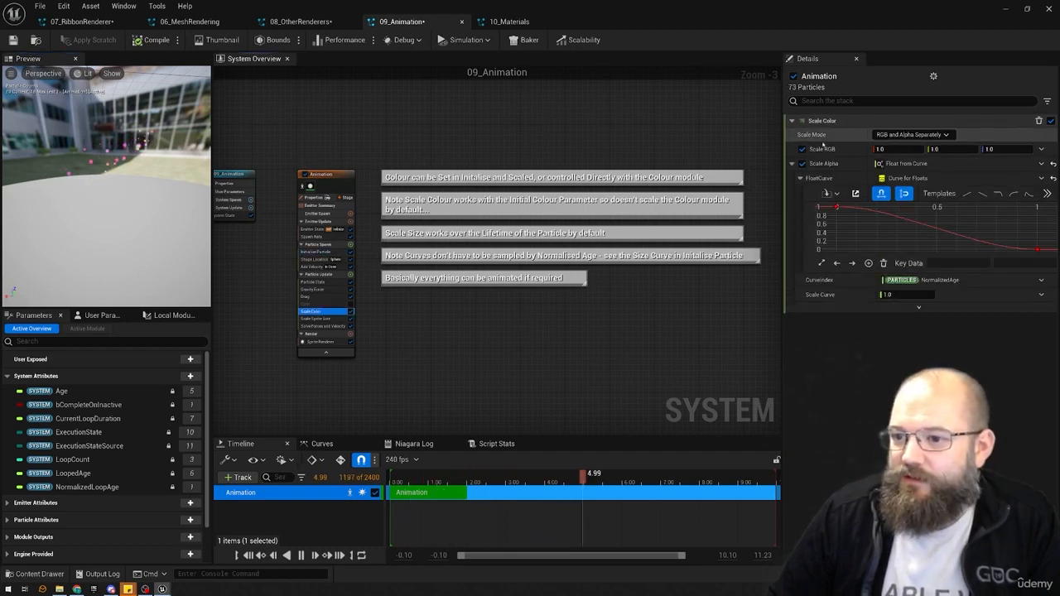
pyautogui.click(1046, 100)
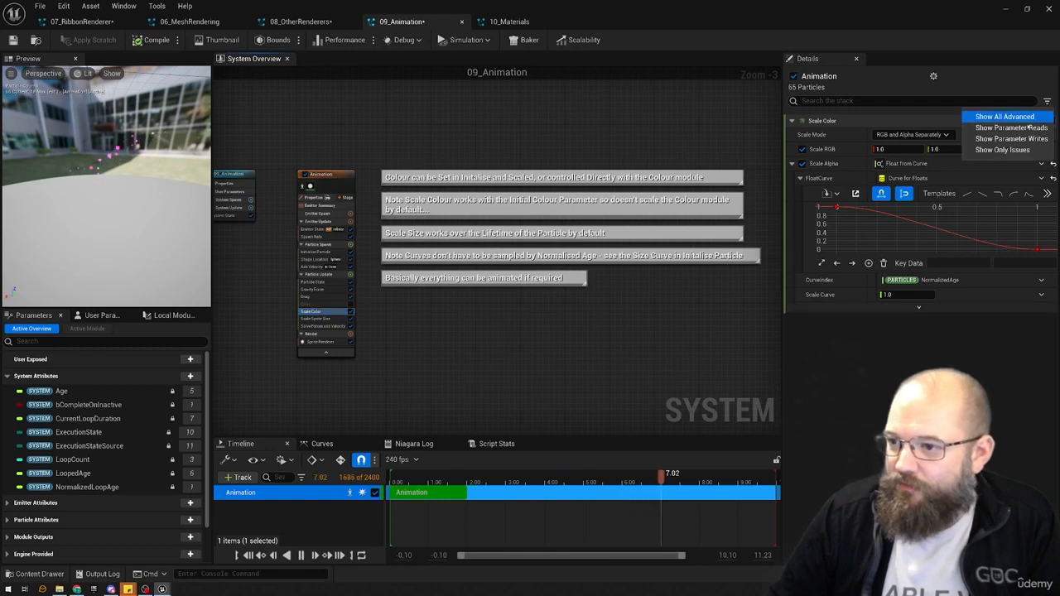
pyautogui.click(998, 128)
pyautogui.click(1010, 139)
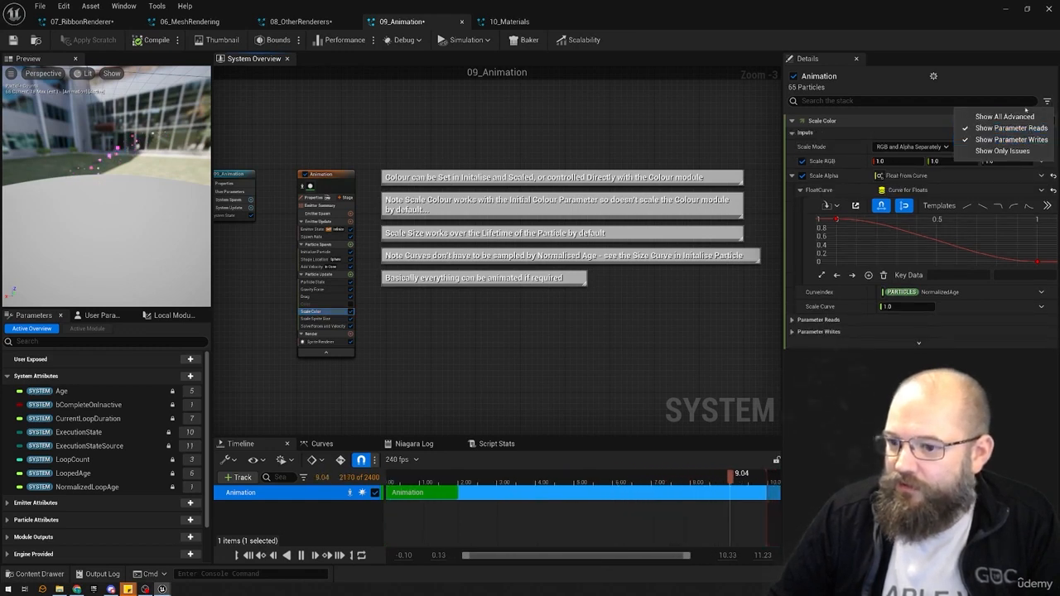
pyautogui.click(808, 341)
pyautogui.click(811, 320)
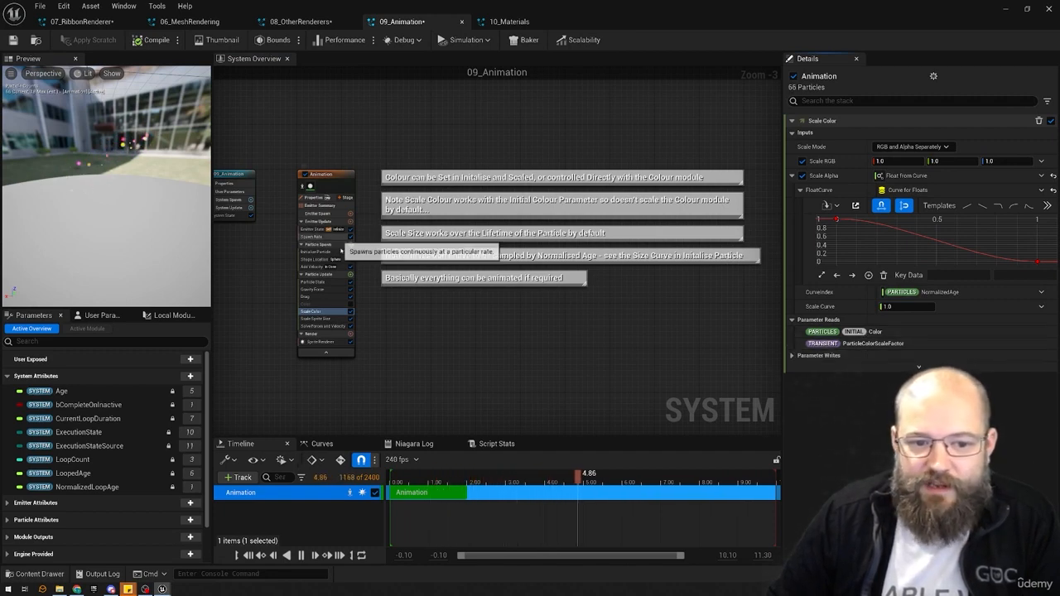
pyautogui.moveTo(859, 335)
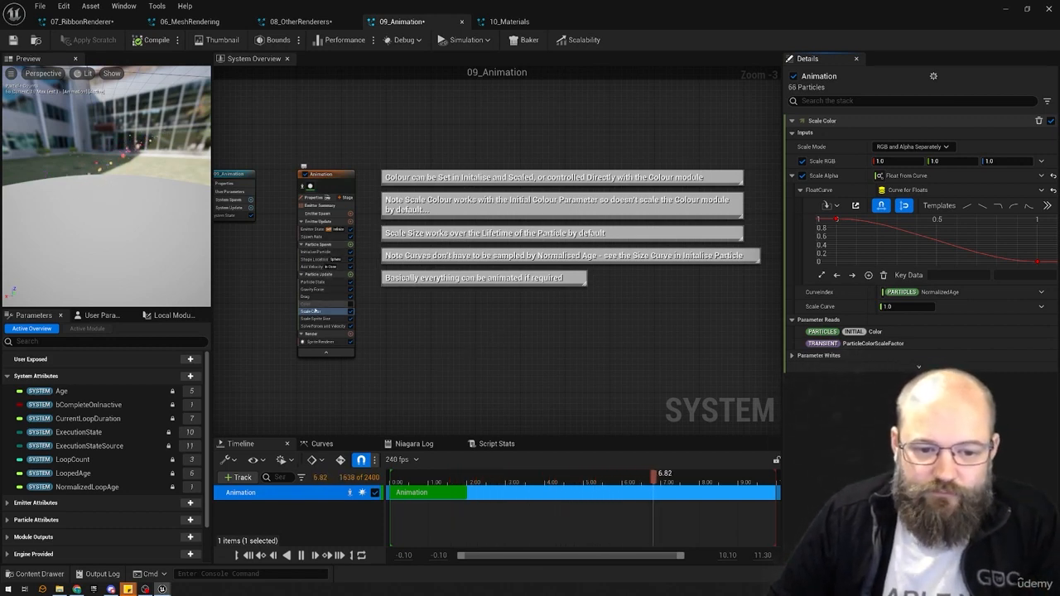
# - Set Scale RGB in the Scale Color module to 5.0 for red, green and blue
pyautogui.click(319, 251)
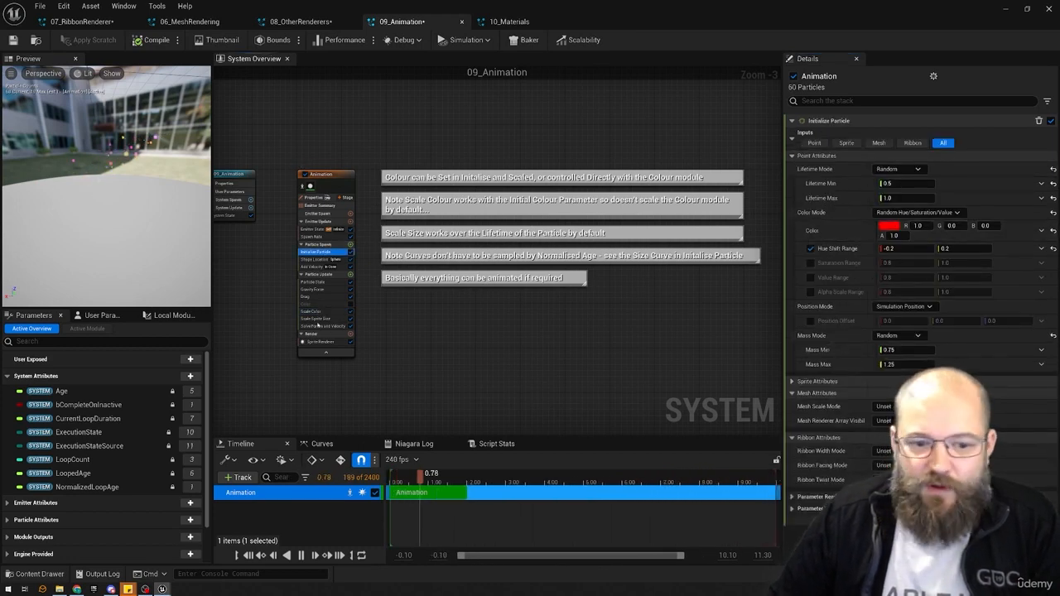
pyautogui.click(315, 318)
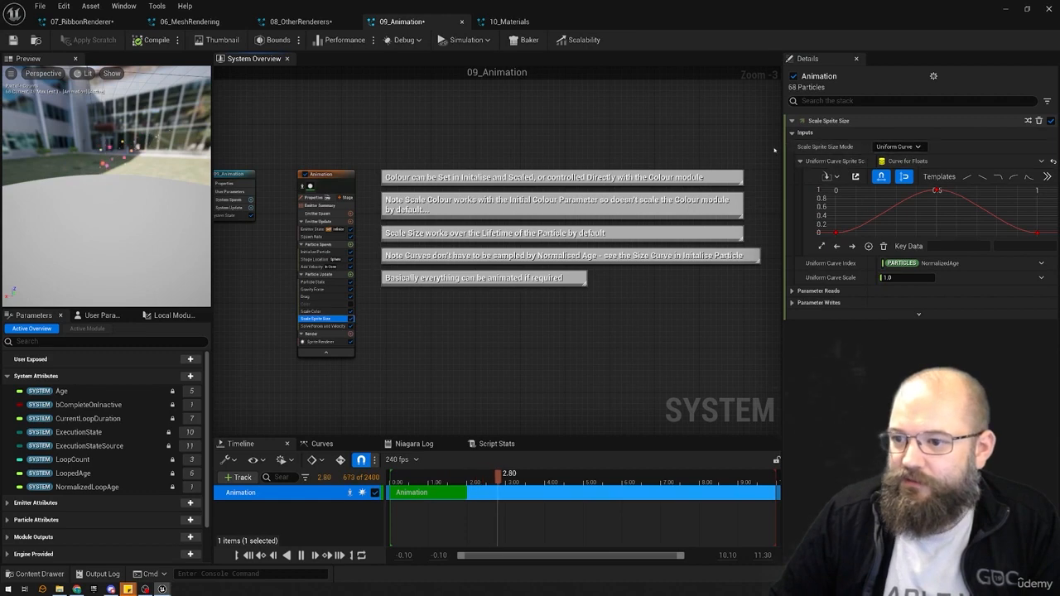
pyautogui.click(314, 310)
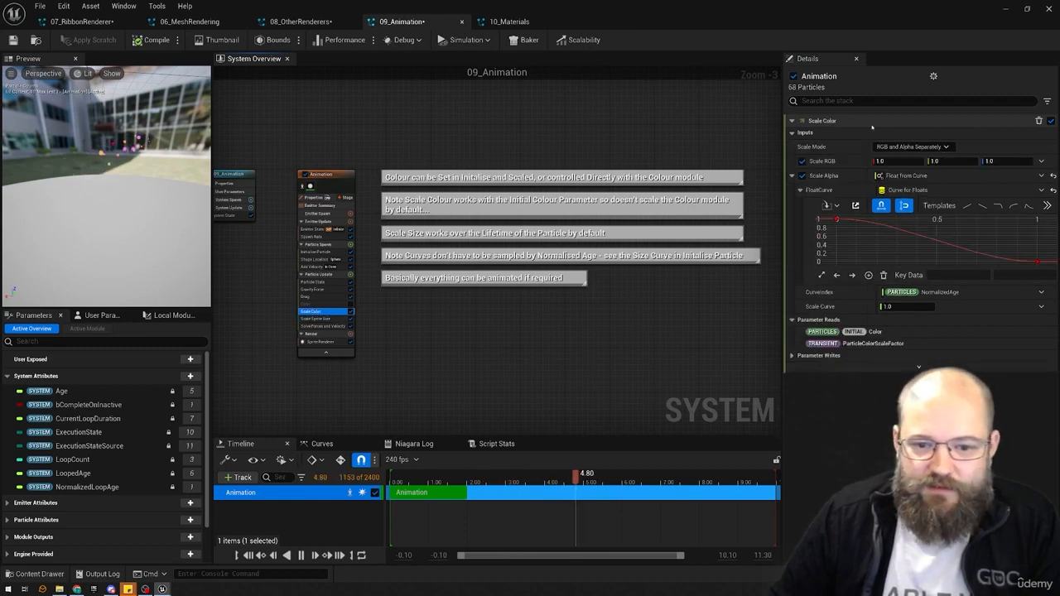
pyautogui.click(890, 162)
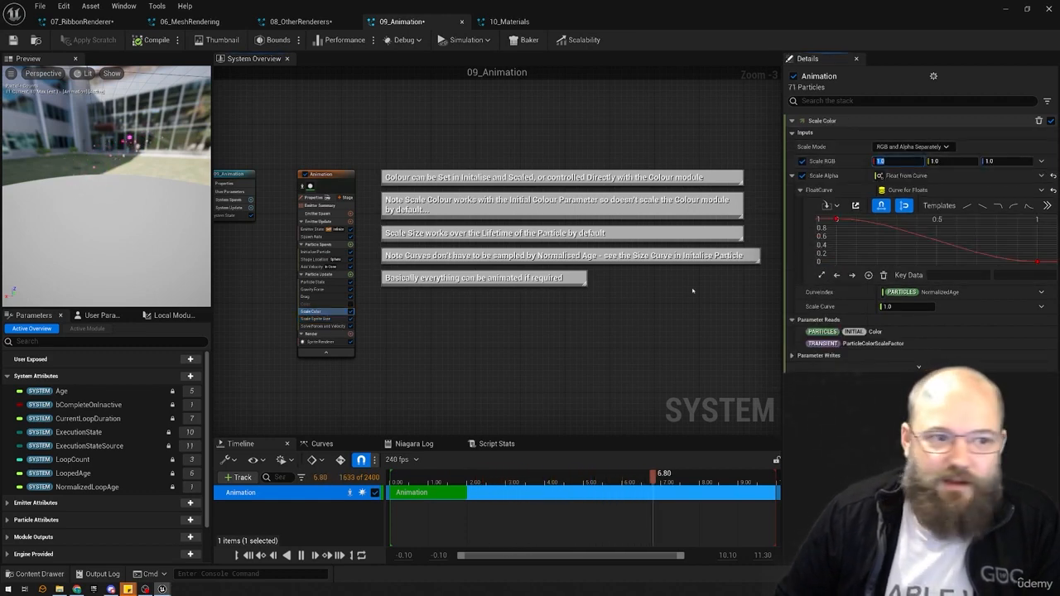
pyautogui.write('5')
pyautogui.press('Tab')
pyautogui.write('5')
pyautogui.press('Tab')
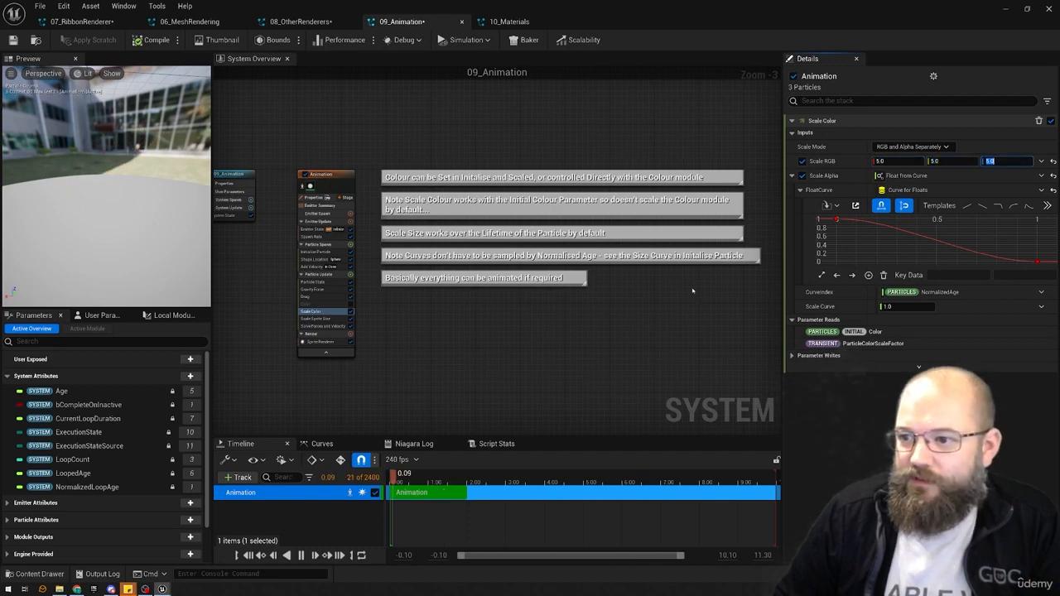
pyautogui.write('5')
pyautogui.press('Return')
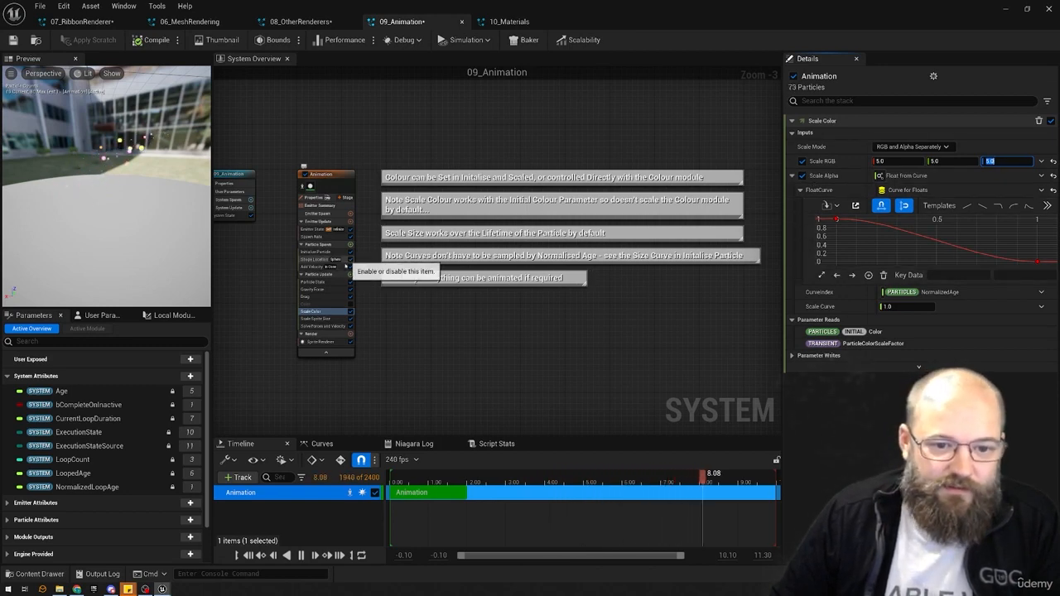
# - Enable the Color module in Particle Update and expand its Parameter Reads and Parameter Writes
pyautogui.click(350, 304)
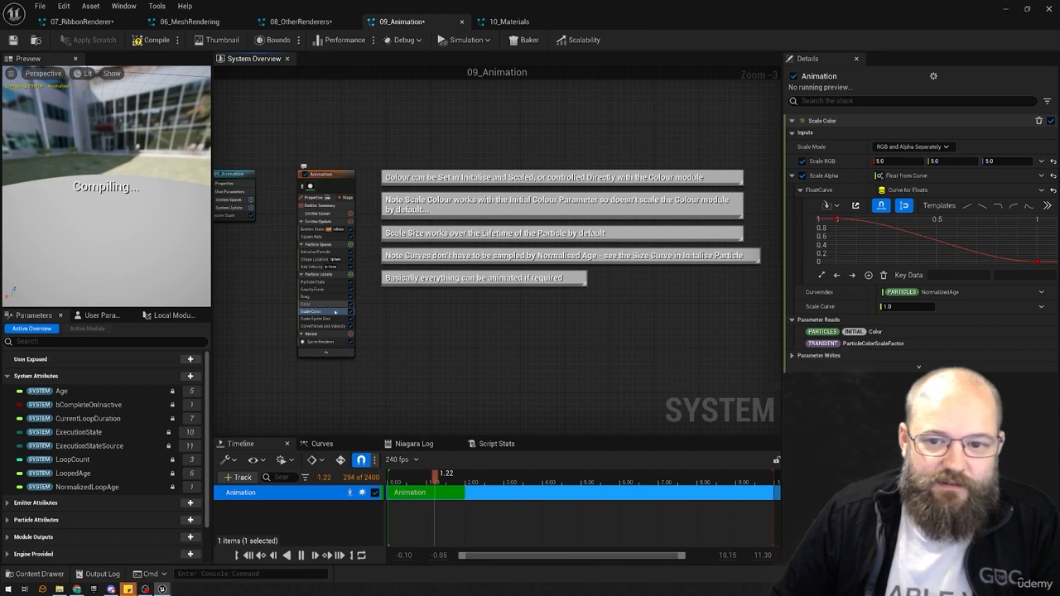
pyautogui.click(320, 306)
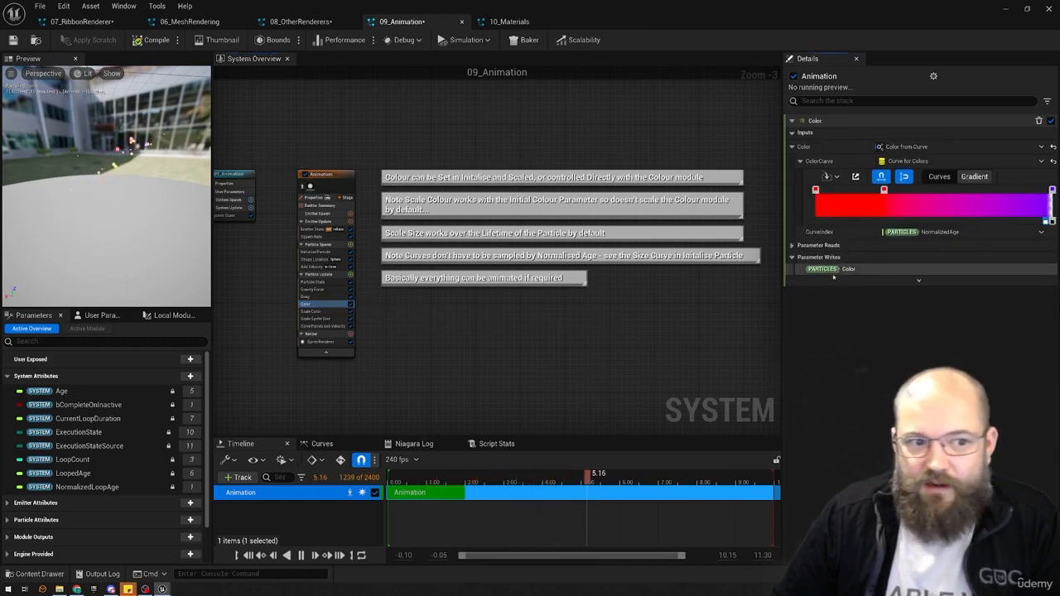
pyautogui.click(327, 314)
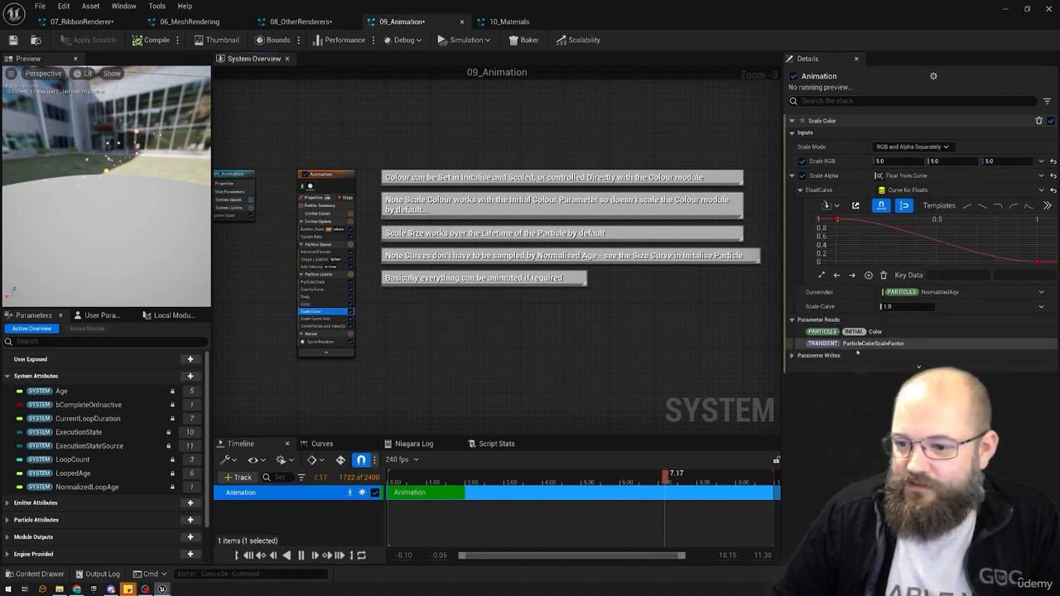
pyautogui.click(320, 304)
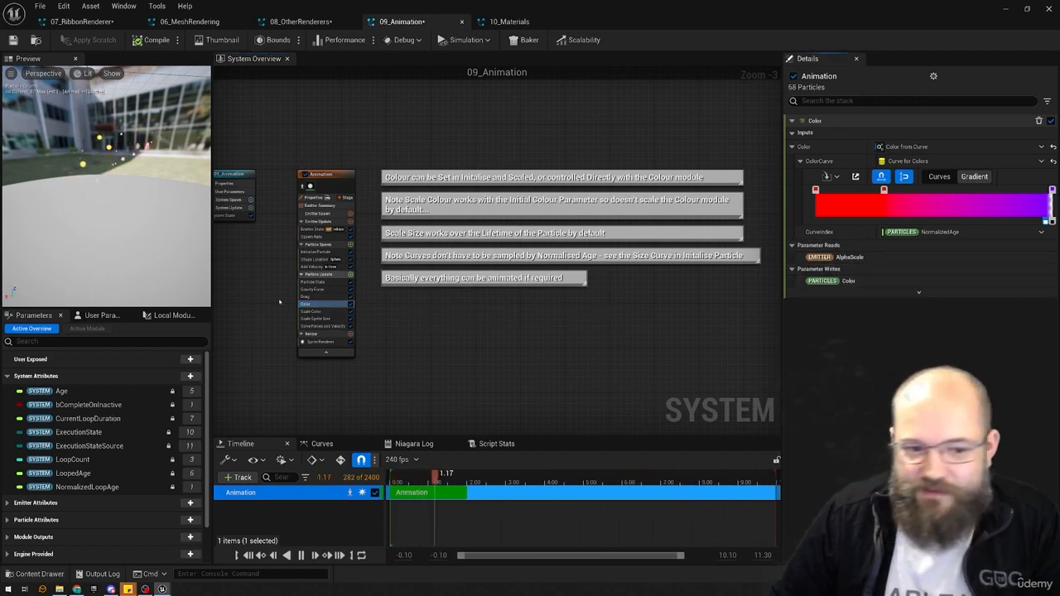
# - Expand Scale Color's Parameter Writes and compare the parameters it reads and writes with those of the Color module
pyautogui.click(322, 311)
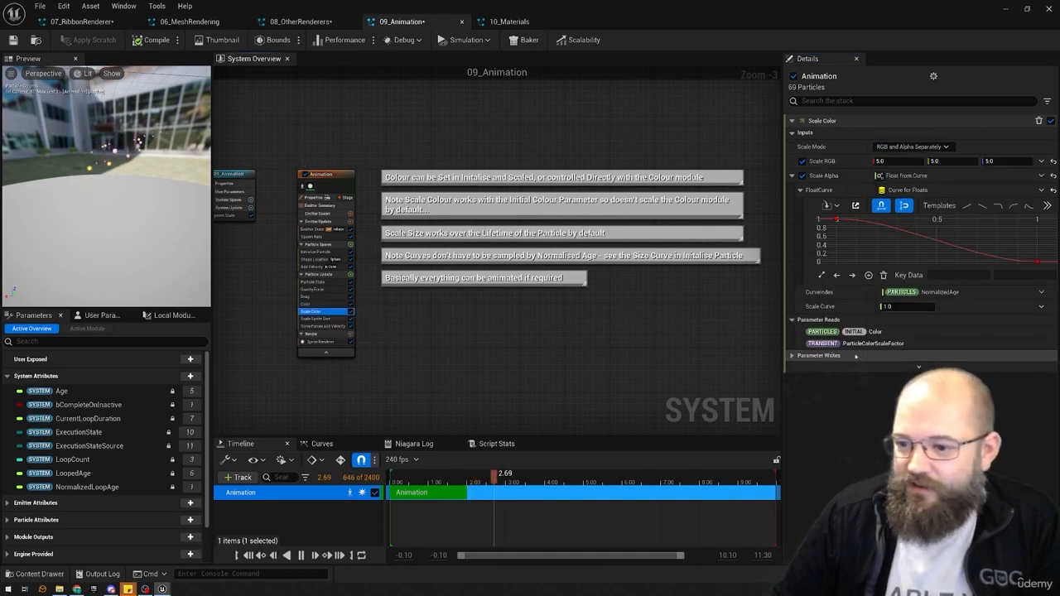
pyautogui.click(793, 356)
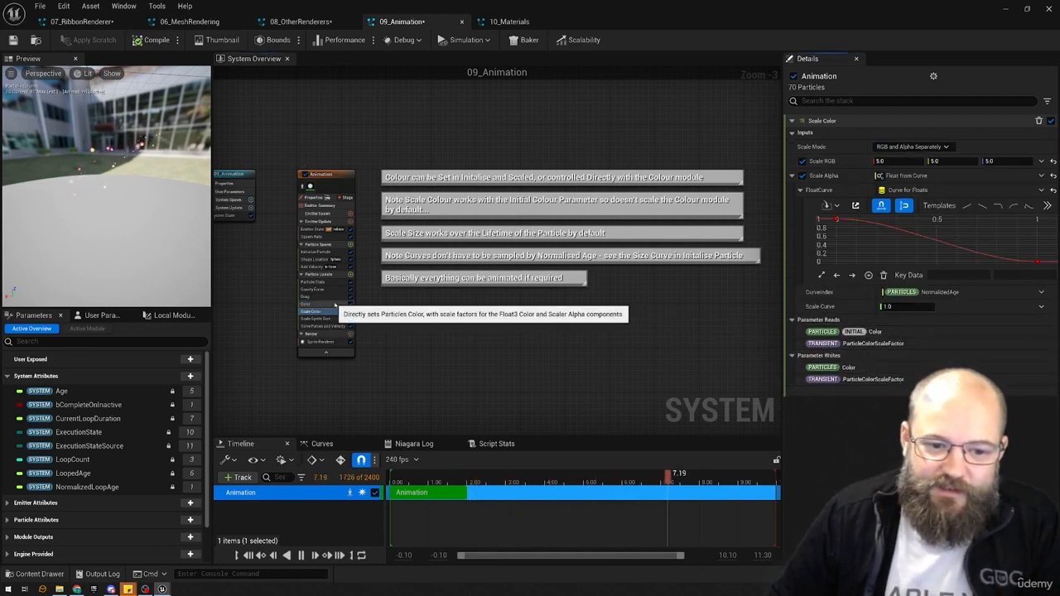
pyautogui.click(331, 305)
pyautogui.click(331, 312)
pyautogui.click(327, 305)
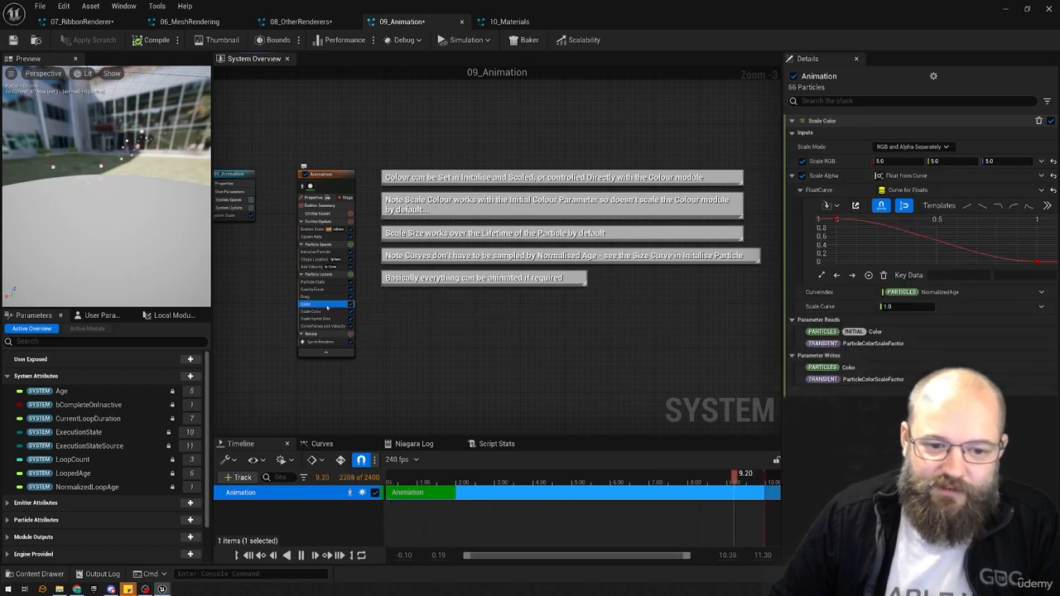
pyautogui.click(328, 311)
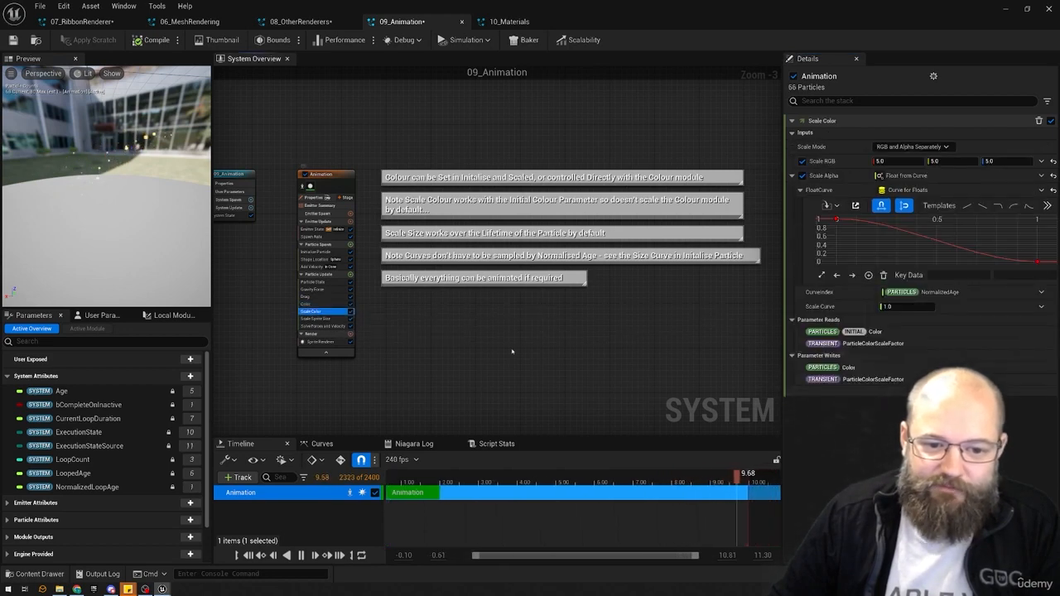
pyautogui.click(318, 305)
pyautogui.click(323, 311)
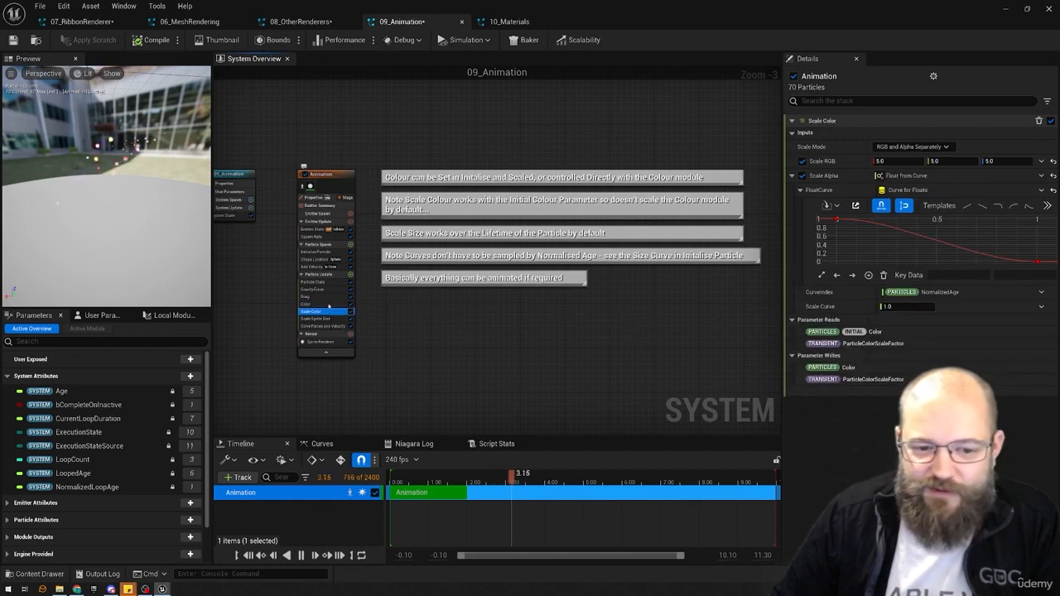
pyautogui.click(327, 304)
pyautogui.click(328, 312)
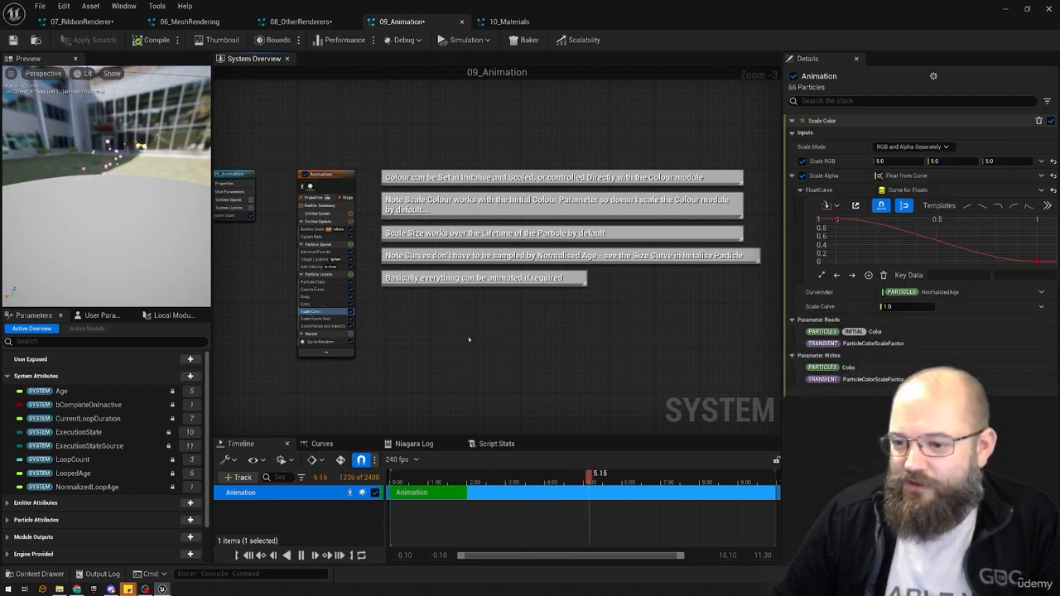
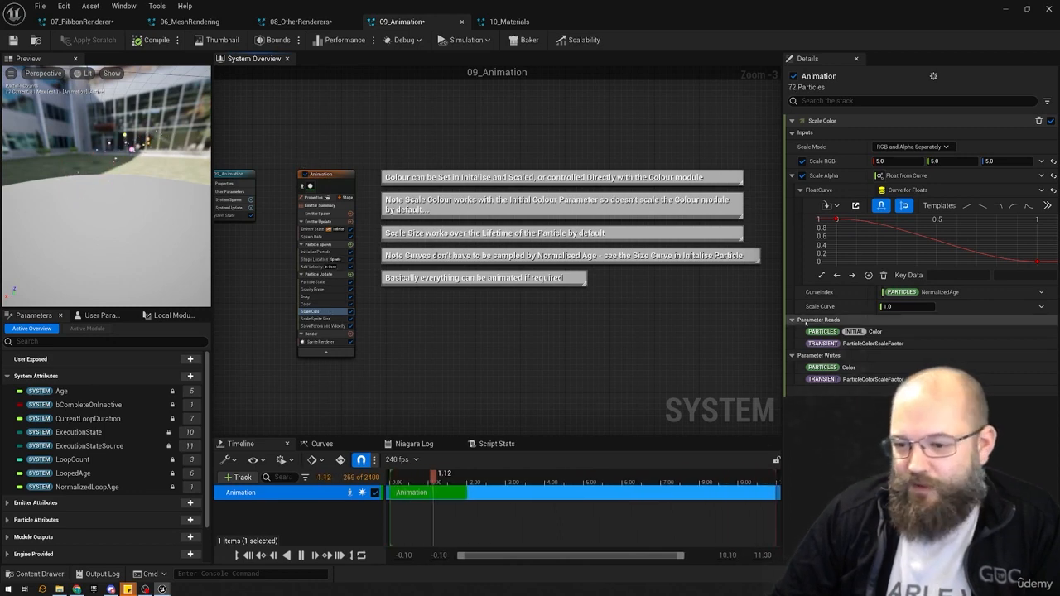
pyautogui.click(320, 303)
pyautogui.click(321, 312)
pyautogui.click(323, 304)
pyautogui.click(326, 312)
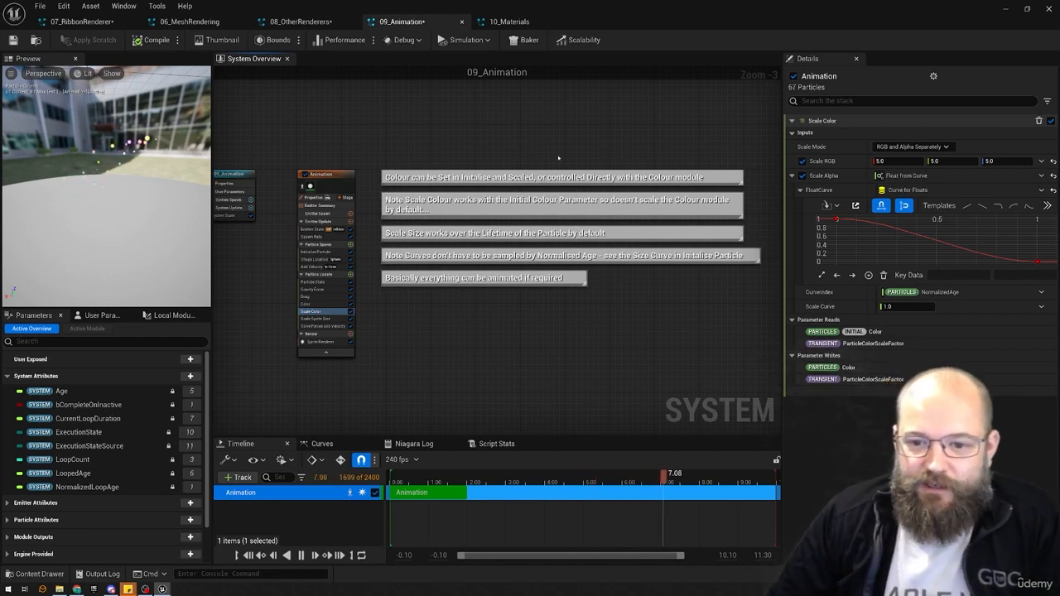
# - Try the drop-off curve template on the Scale Sprite Size module's uniform curve and replace it with the ease-in one
pyautogui.moveTo(558, 157); pyautogui.dragTo(509, 205)
pyautogui.moveTo(491, 130); pyautogui.dragTo(496, 140)
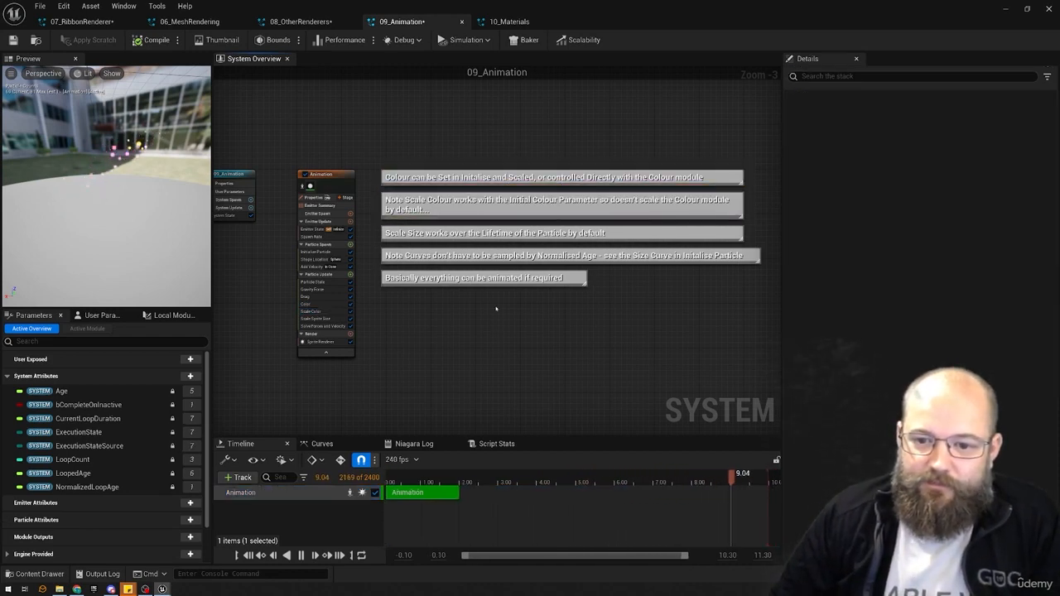
pyautogui.click(489, 233)
pyautogui.click(320, 317)
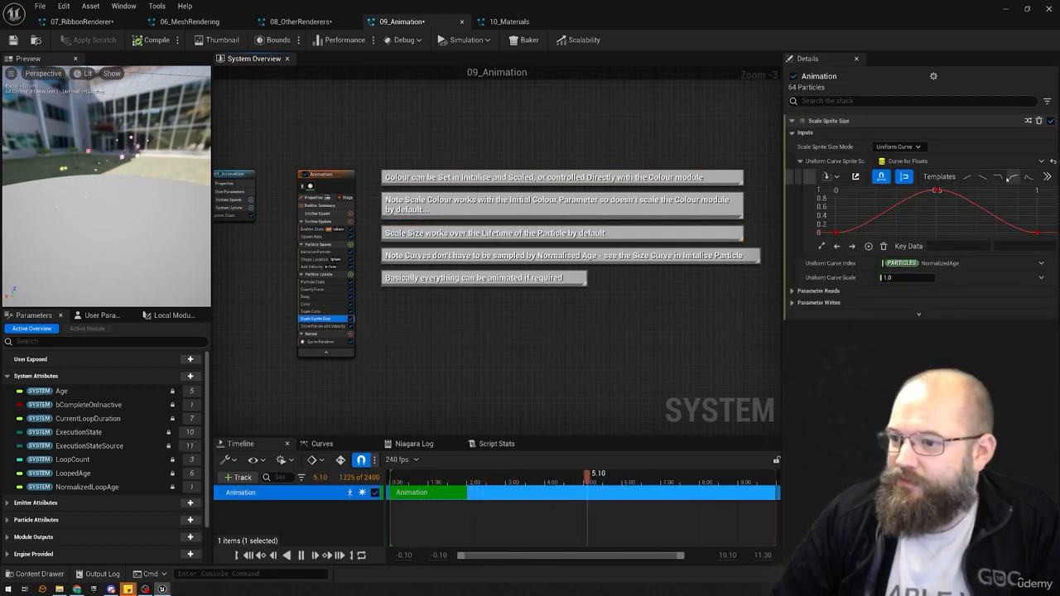
pyautogui.click(1011, 177)
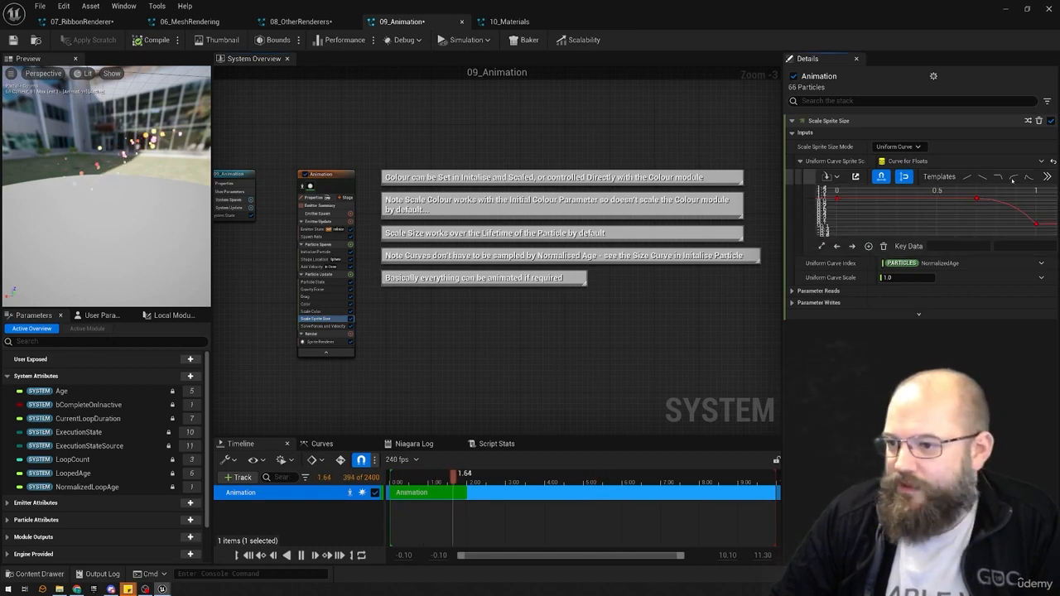
pyautogui.click(966, 177)
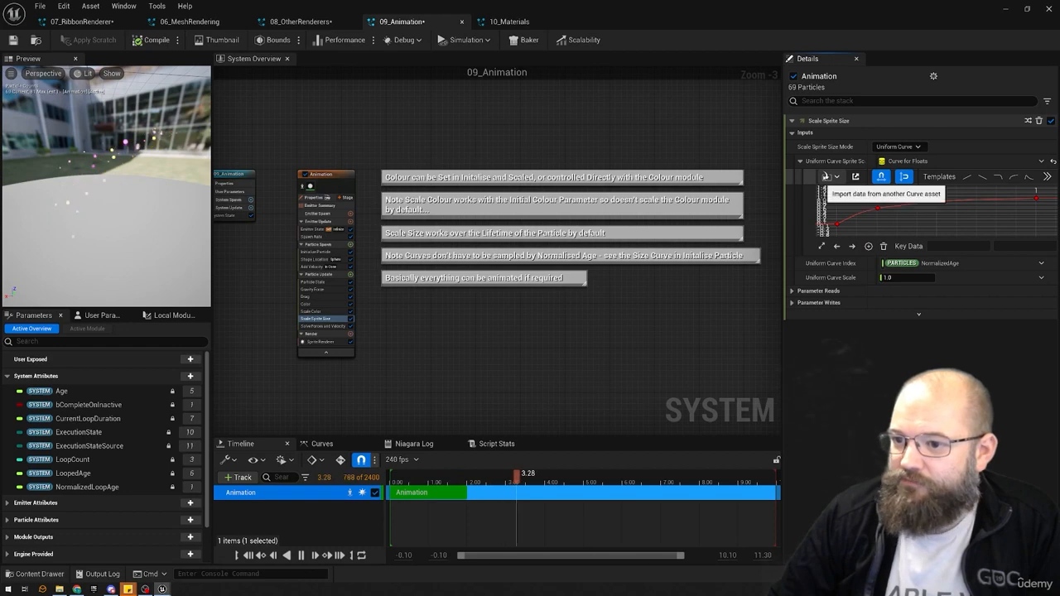
# - Browse the curve assets available for import into the Scale Sprite Size uniform curve, without choosing one
pyautogui.click(826, 177)
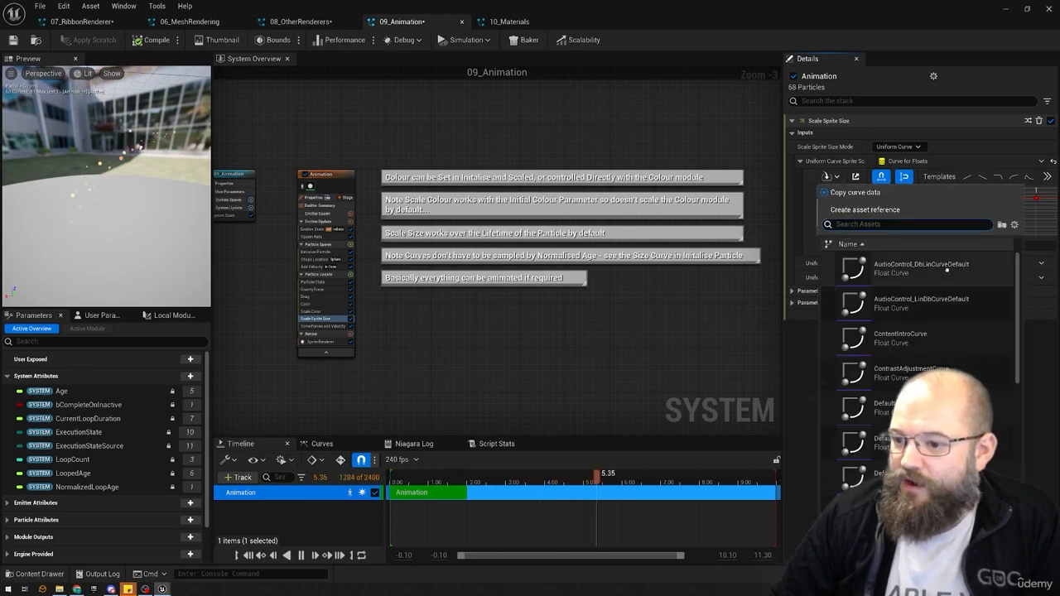
pyautogui.scroll(-4, 919, 380)
pyautogui.scroll(-5, 919, 381)
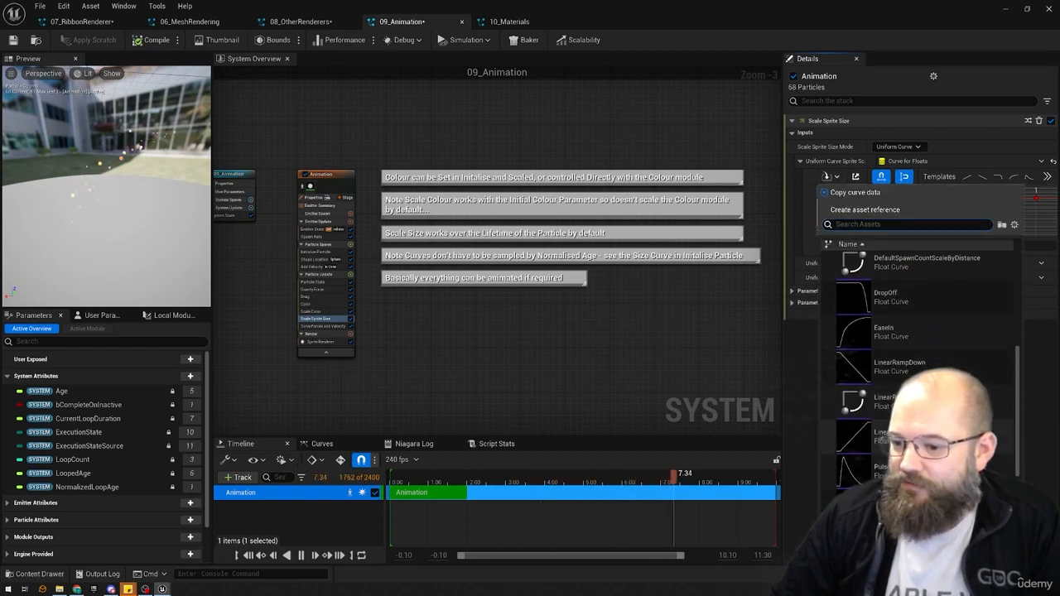
pyautogui.scroll(9, 919, 381)
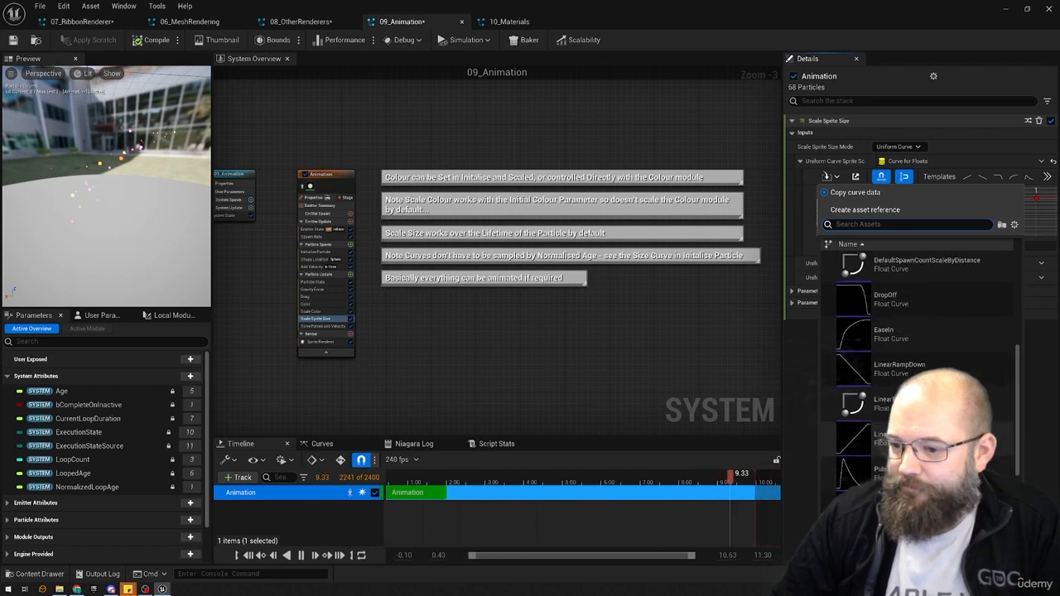
pyautogui.press('Escape')
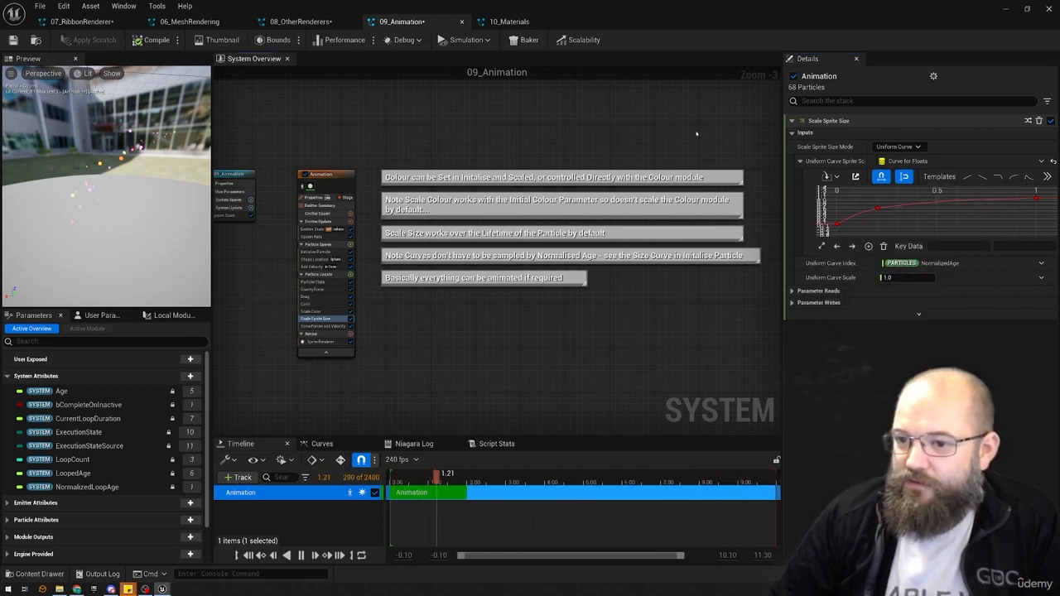
# - Check which curve classes are offered for a new curve asset in the 00_Levels folder, select CurveFloat, and cancel without creating it
pyautogui.hotkey('ctrl', 'space')
pyautogui.rightClick(782, 414)
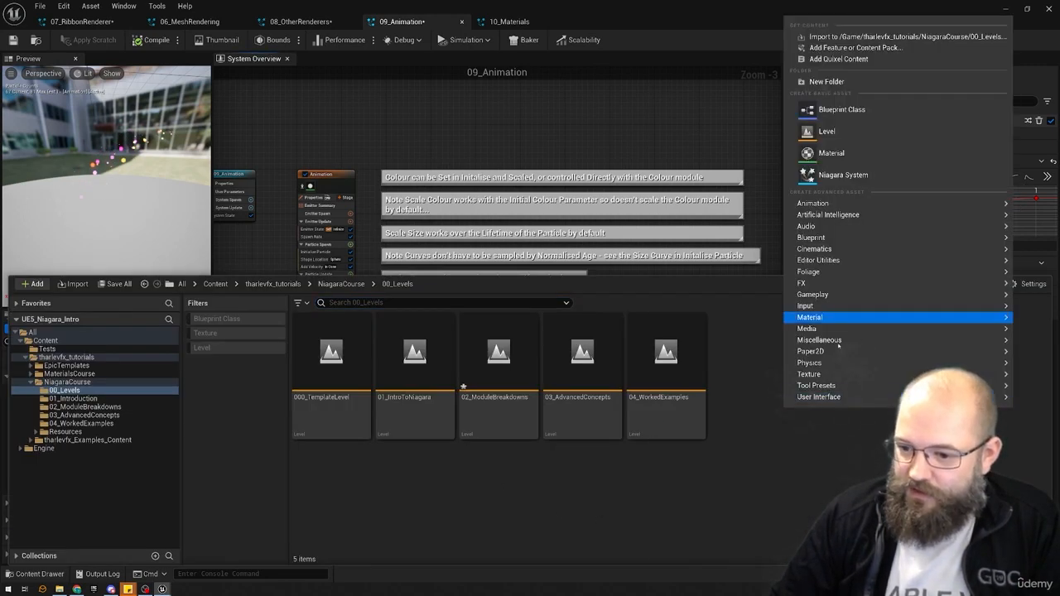
pyautogui.moveTo(819, 228)
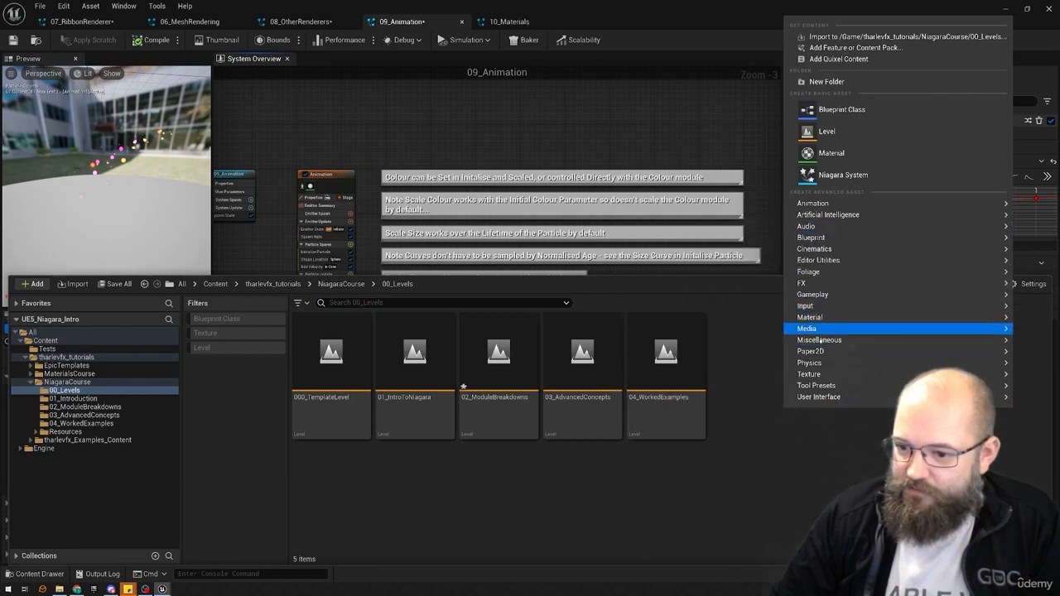
pyautogui.moveTo(819, 339)
pyautogui.click(682, 198)
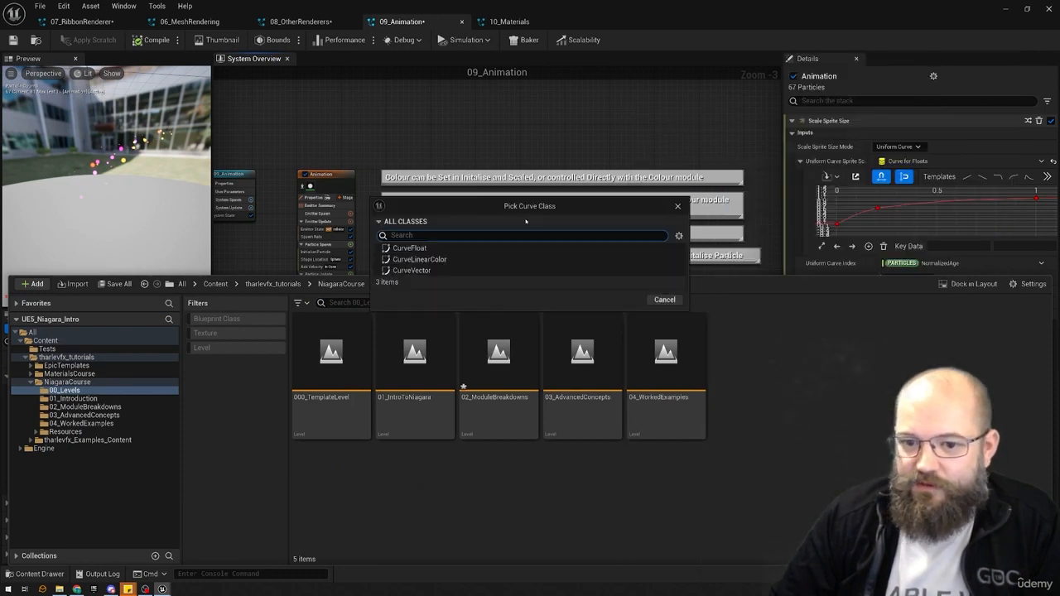
pyautogui.click(421, 250)
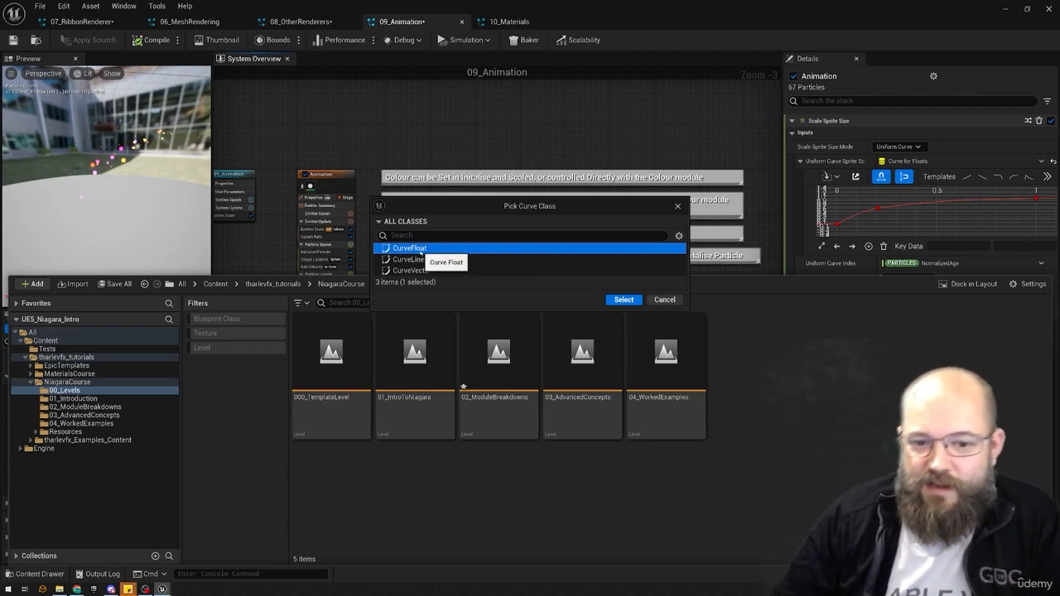
pyautogui.click(666, 300)
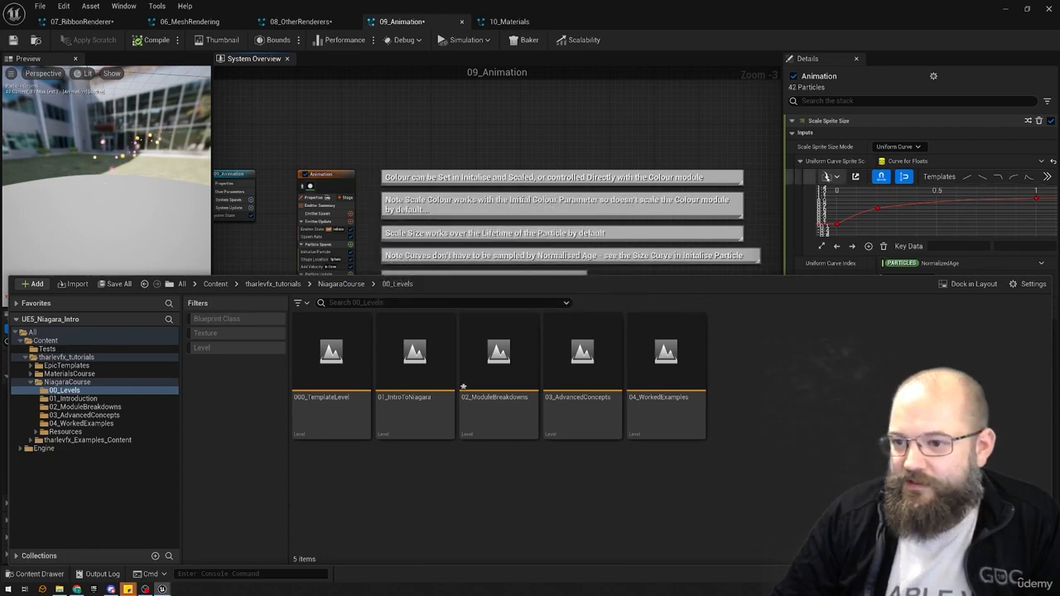
# - Look through the float curve assets importable into Scale Sprite Size's uniform curve, including ContentIntroCurve and ContrastAdjustmentCurve
pyautogui.click(827, 177)
pyautogui.scroll(-4, 919, 346)
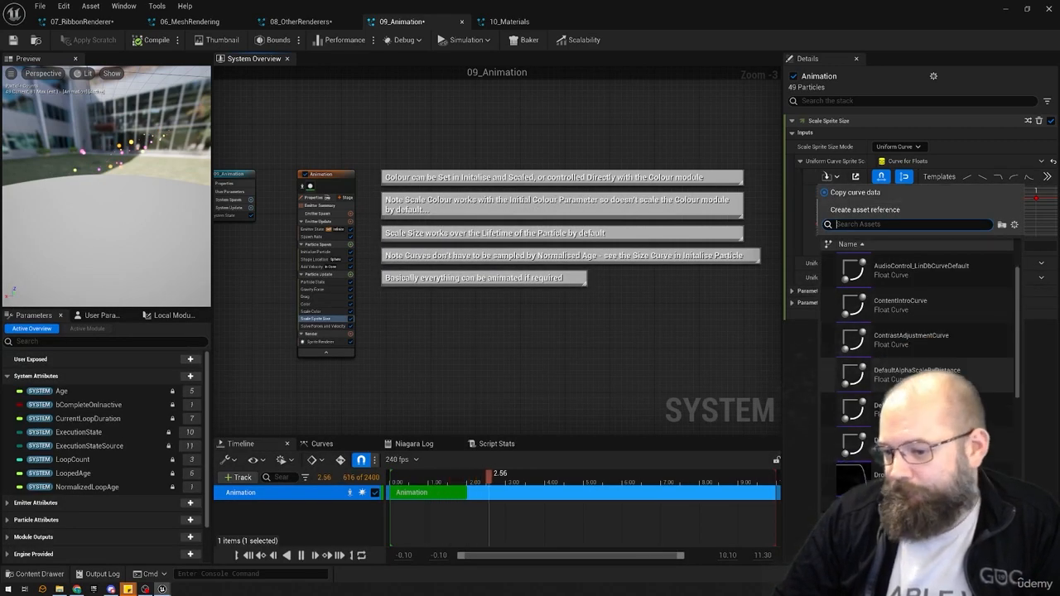
pyautogui.click(917, 343)
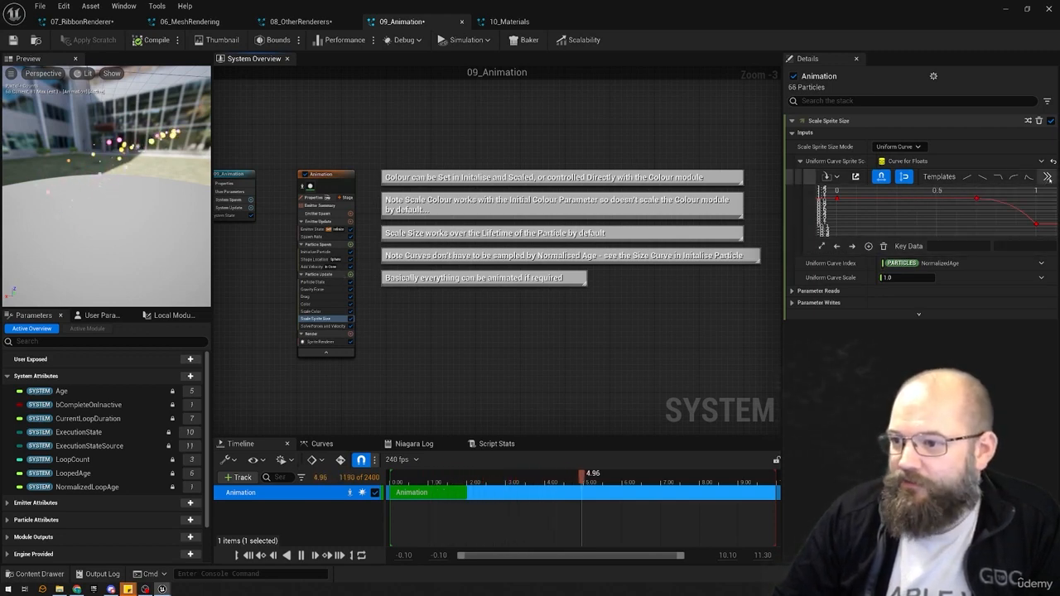
# - Try the ramp-up-and-down template on Scale Sprite Size's uniform curve, with its peak key moved to 0.25
pyautogui.click(1047, 176)
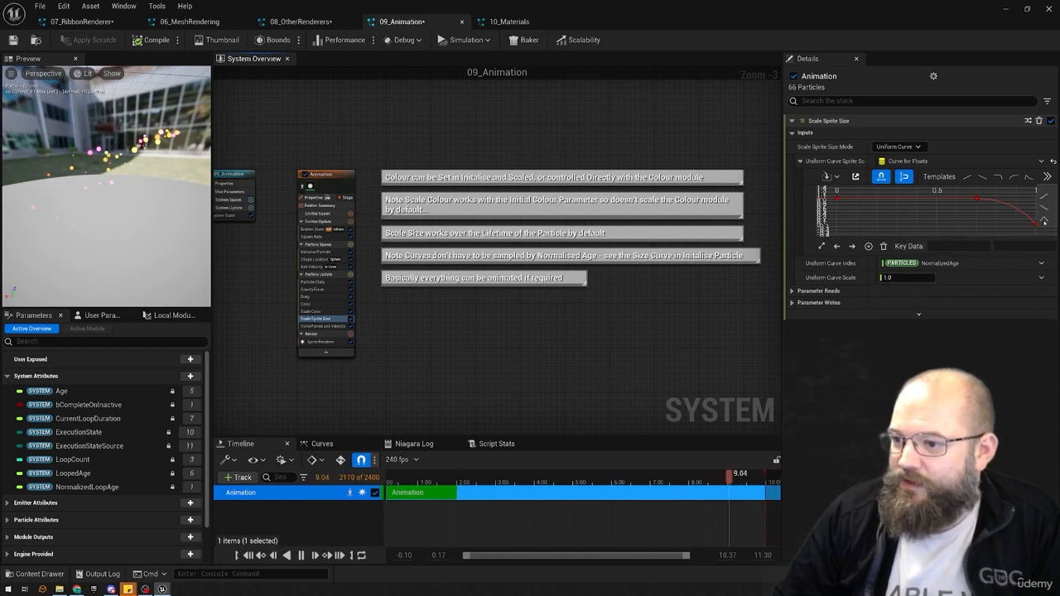
pyautogui.click(1043, 219)
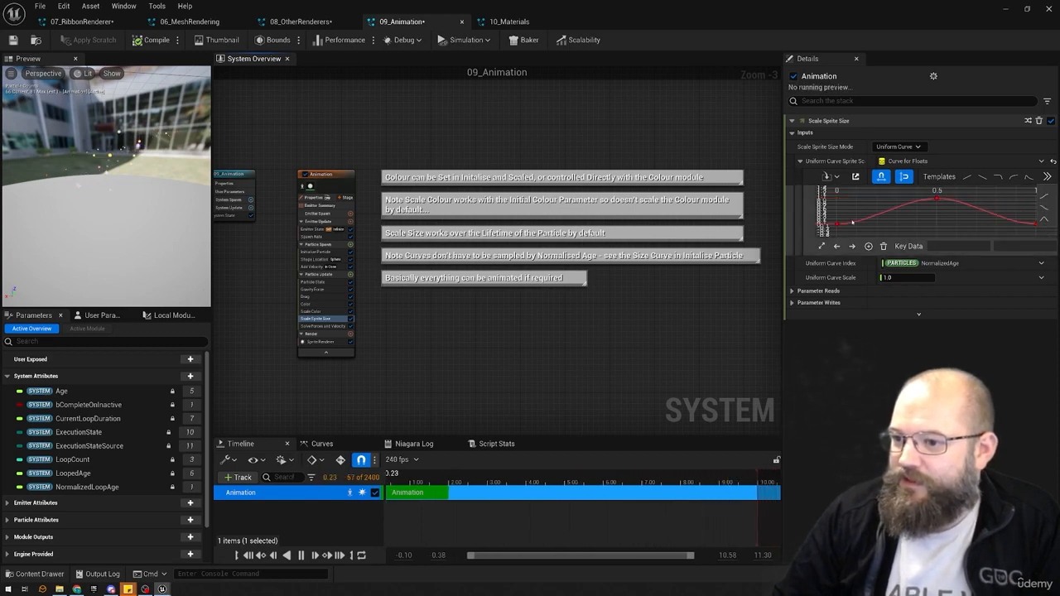
pyautogui.click(936, 198)
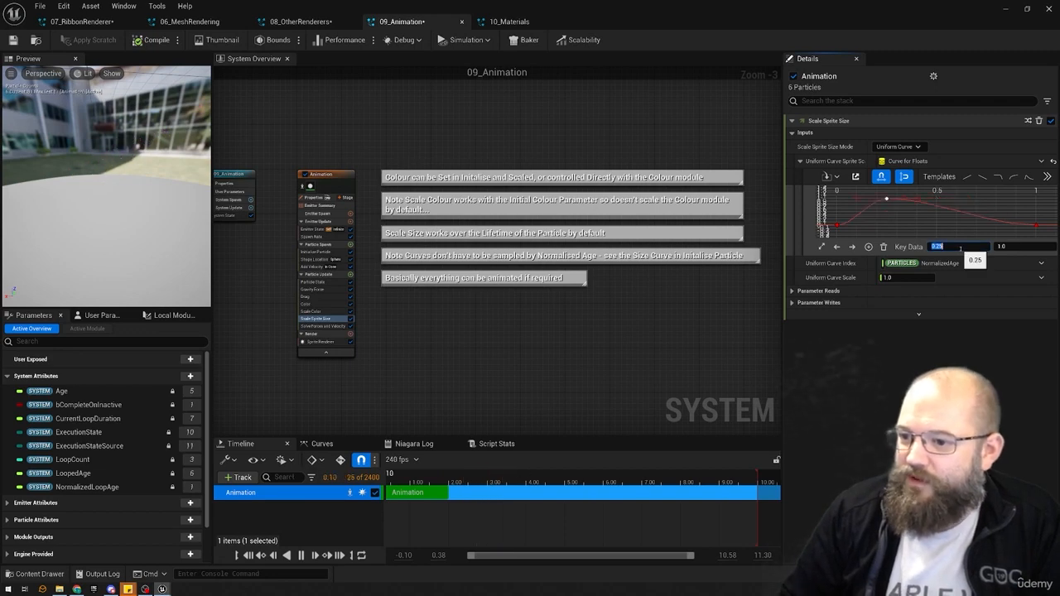
pyautogui.click(920, 231)
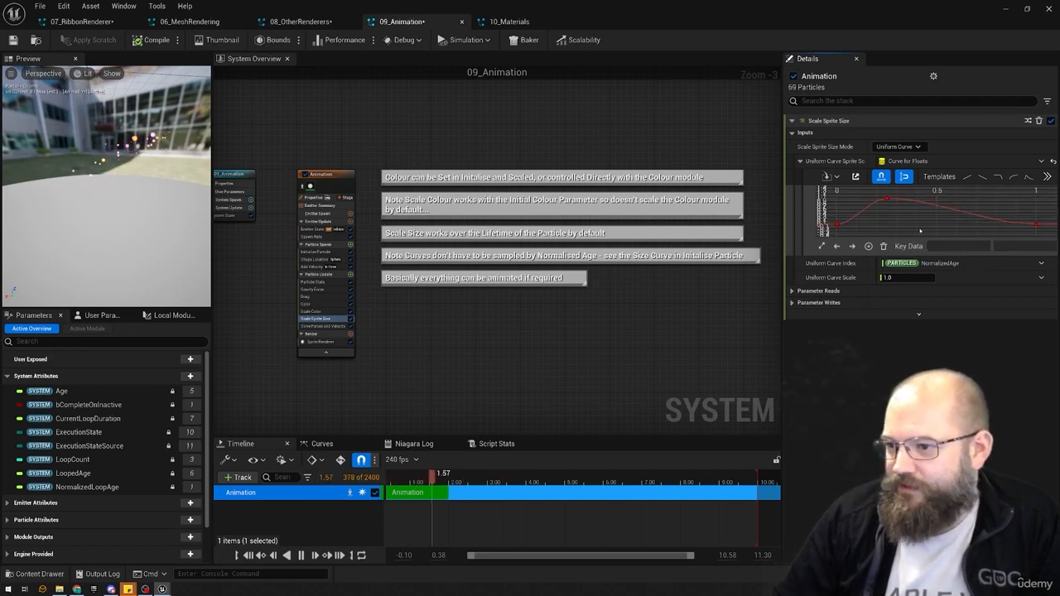
# - Reapply the ramp-up-and-down template to Scale Sprite Size's uniform curve and set the peak key's time to 0.25
pyautogui.click(1029, 177)
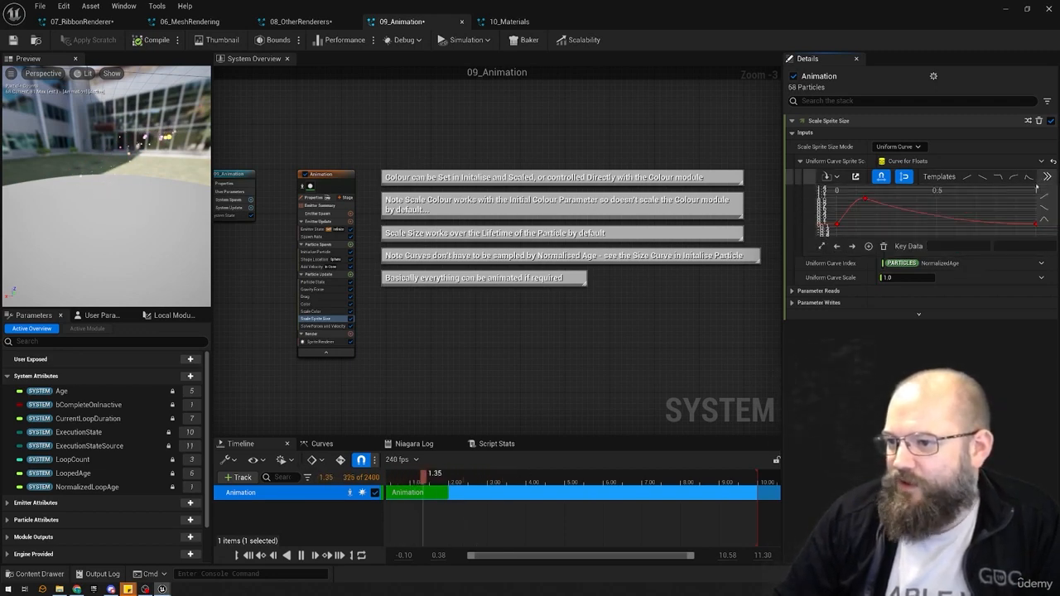
pyautogui.click(1043, 219)
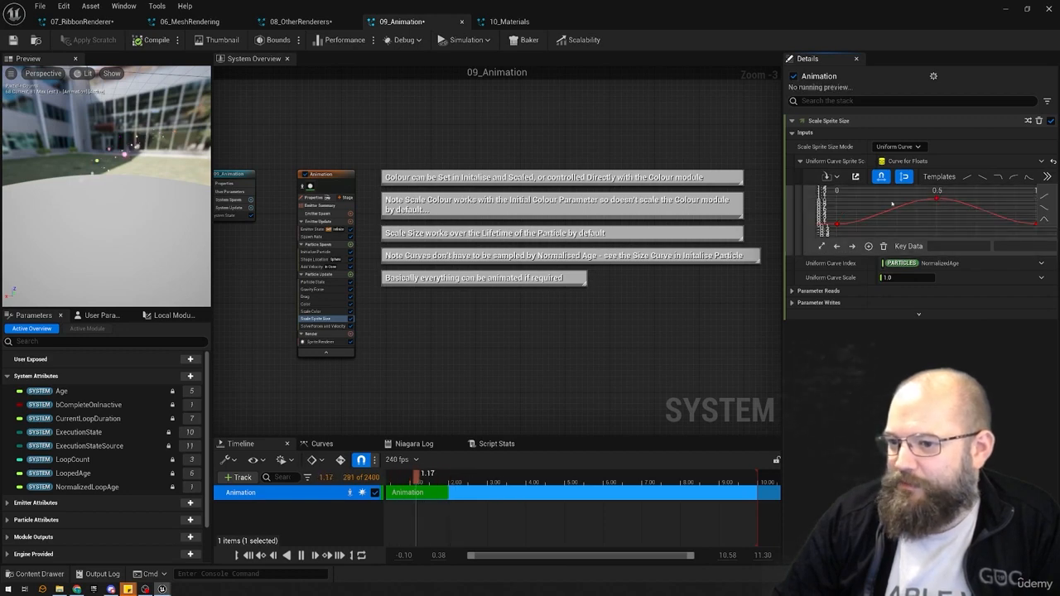
pyautogui.moveTo(927, 218); pyautogui.dragTo(928, 217)
pyautogui.write('0.25')
pyautogui.press('Return')
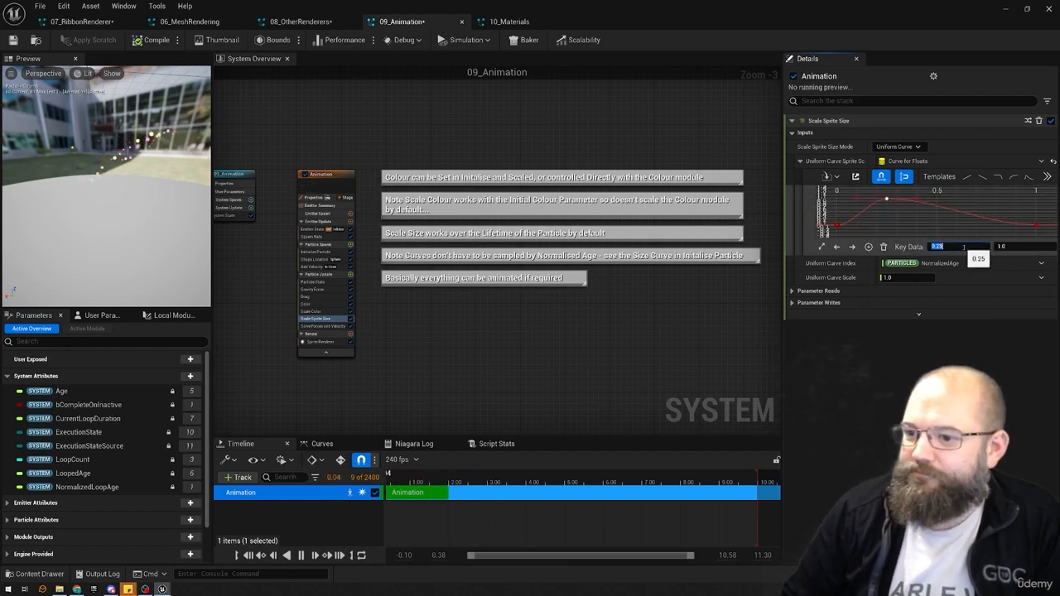
pyautogui.click(1004, 194)
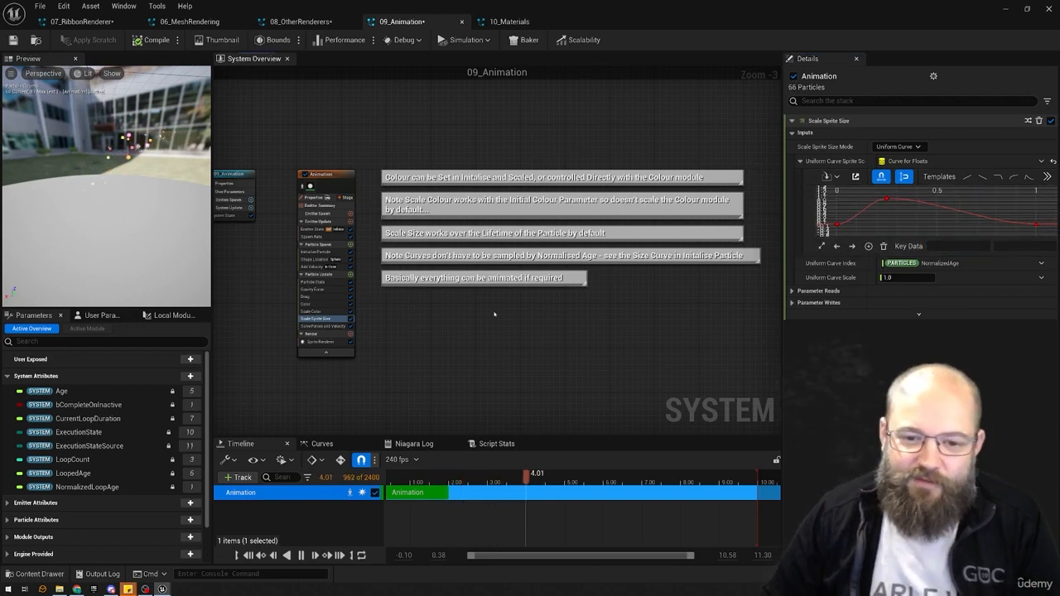
# - Compare Scale Sprite Size's Uniform Curve Index with the particle lifetime range set in Initialize Particle
pyautogui.moveTo(479, 335); pyautogui.dragTo(464, 329, button='right')
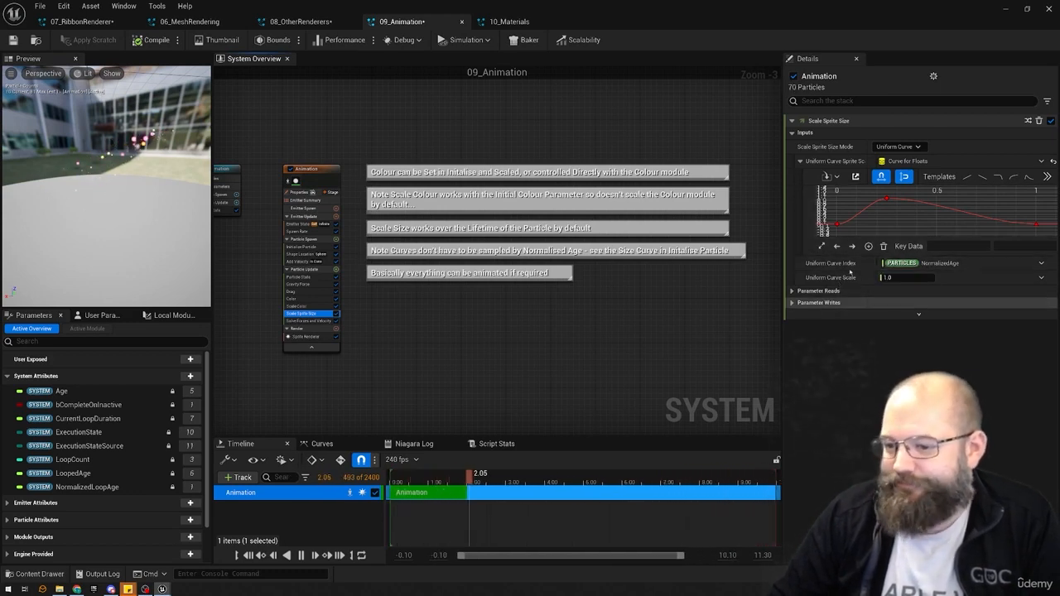
pyautogui.click(831, 264)
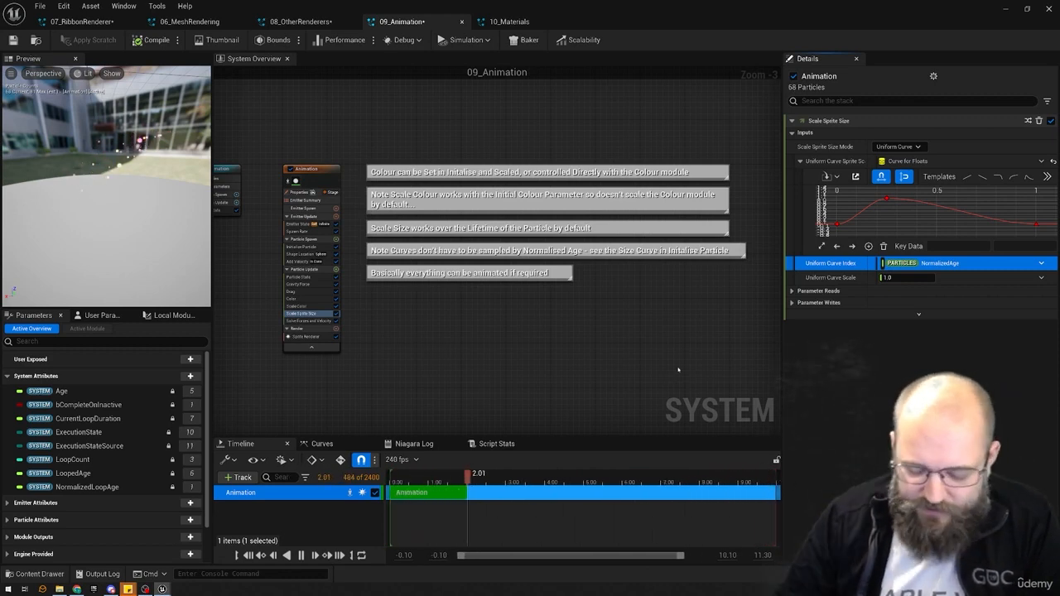
pyautogui.click(300, 247)
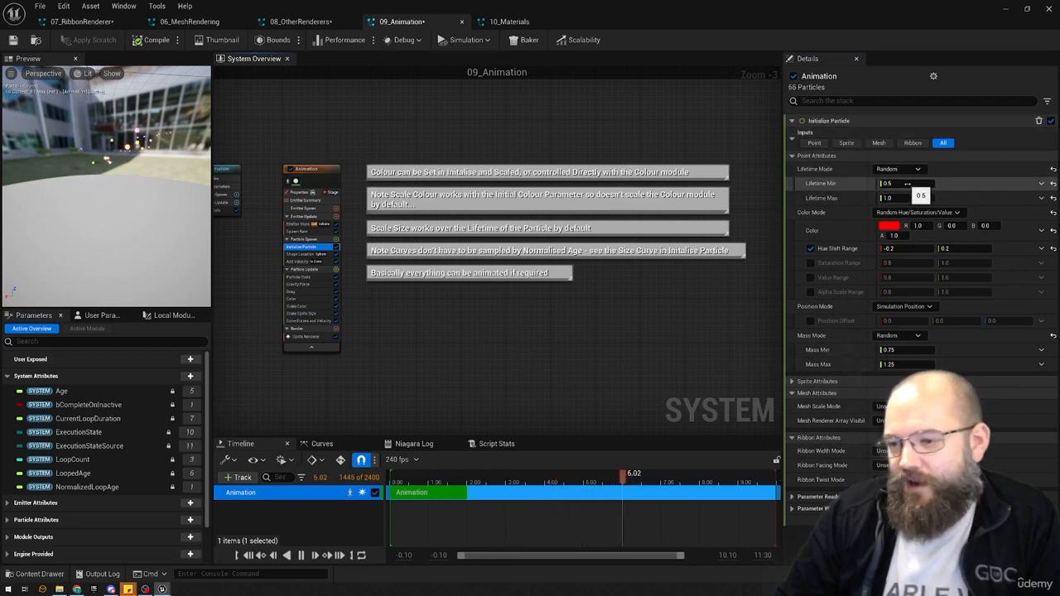
pyautogui.click(302, 313)
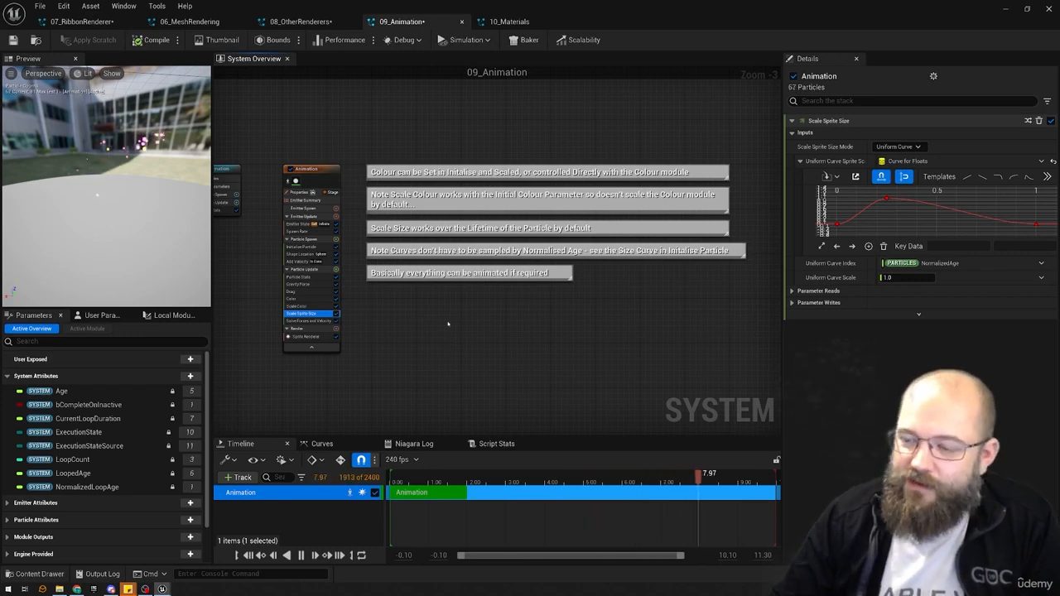
# - Read the comment about curve sampling, then expand Initialize Particle's Sprite Attributes and examine the curve driving Uniform Sprite Size
pyautogui.click(302, 247)
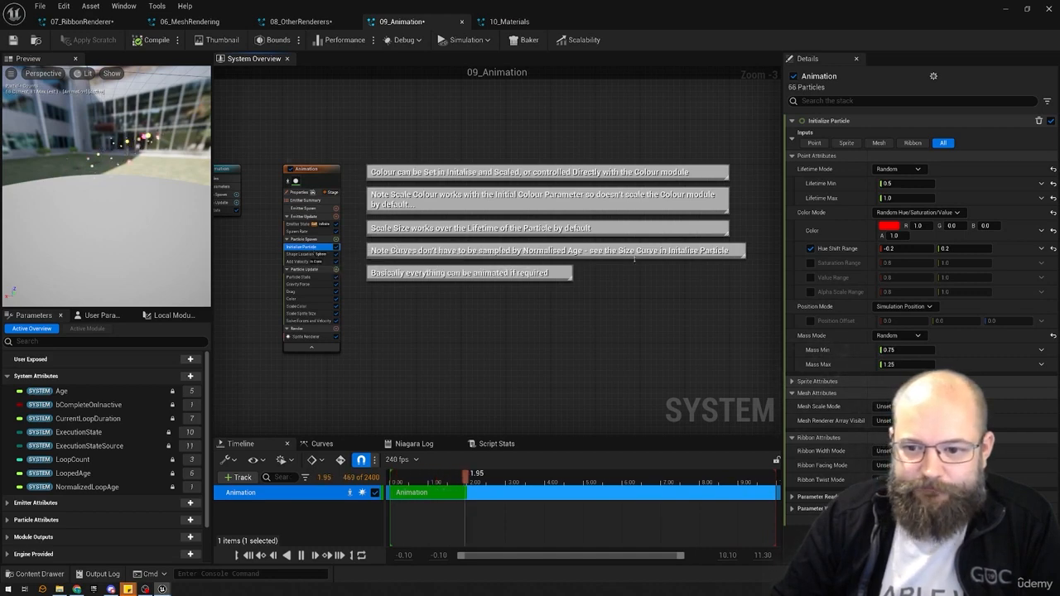
pyautogui.click(672, 255)
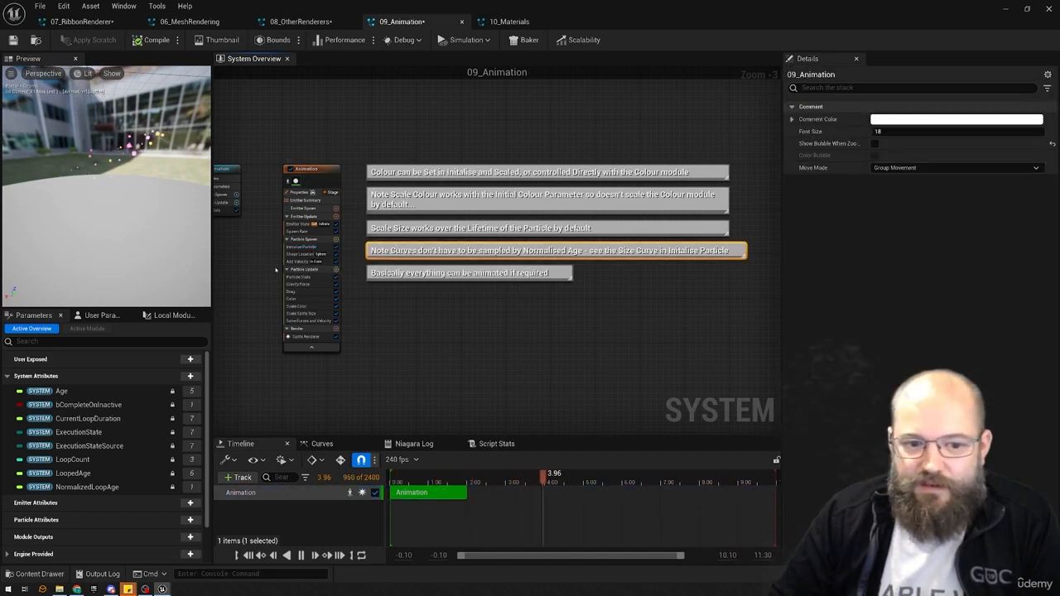
pyautogui.click(303, 247)
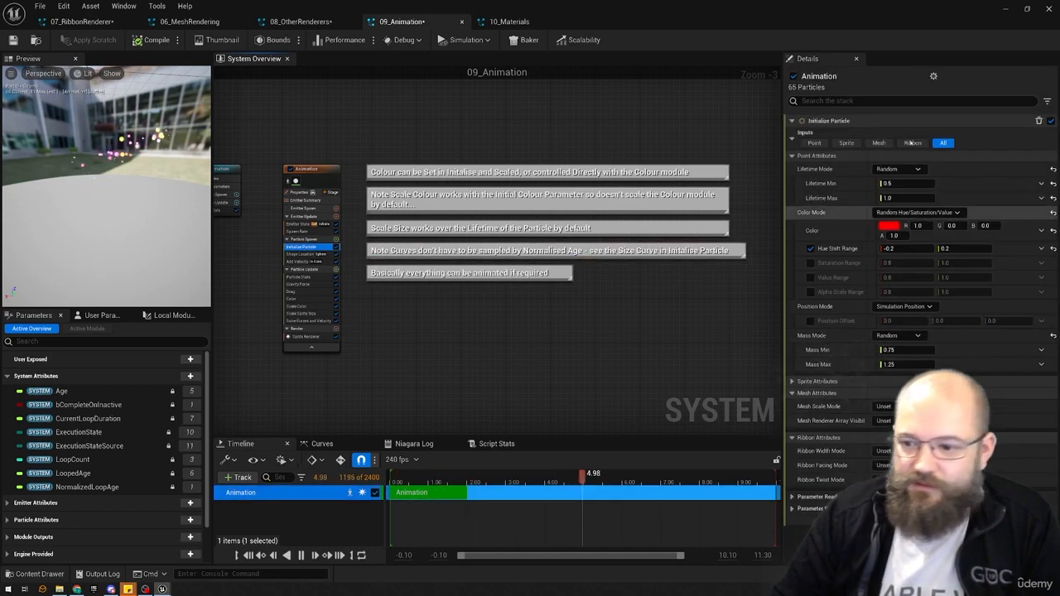
pyautogui.click(792, 393)
pyautogui.click(792, 405)
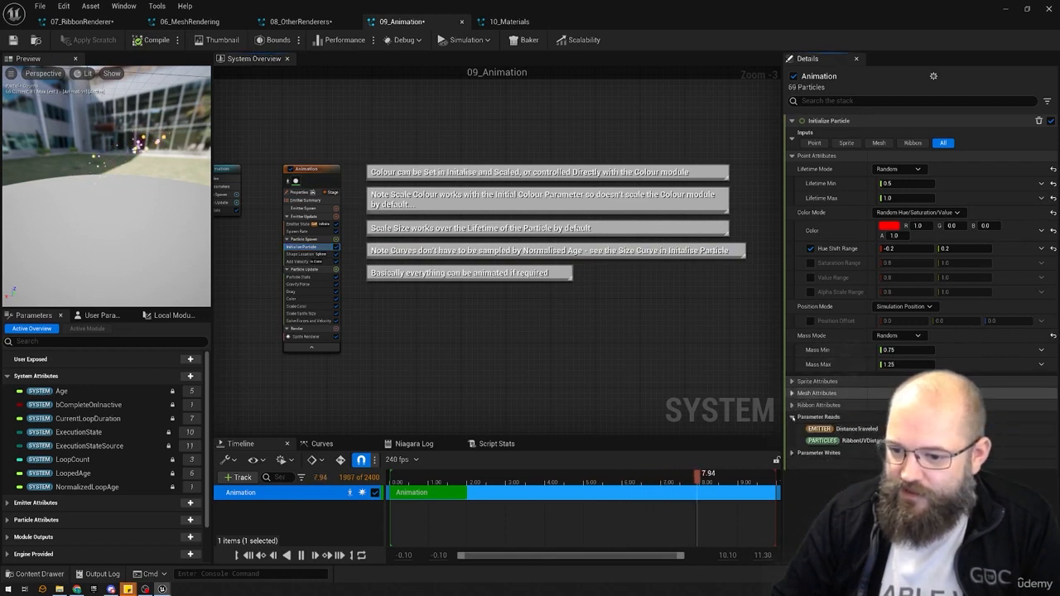
pyautogui.click(792, 382)
pyautogui.scroll(-1, 792, 381)
pyautogui.scroll(-1, 993, 372)
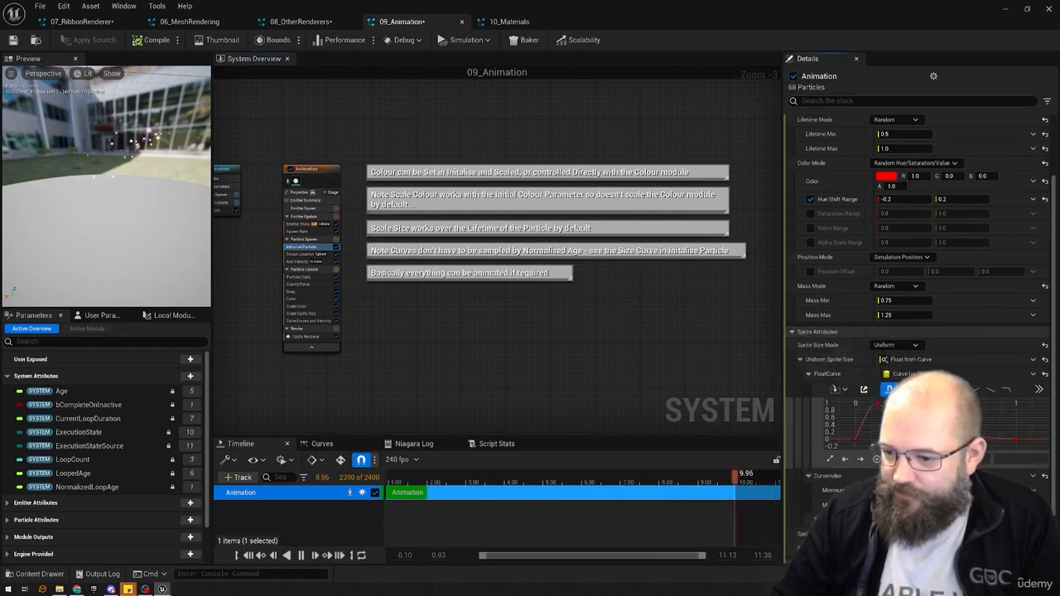
# - Reset Uniform Sprite Size in Initialize Particle and assign it a Float from Curve dynamic input
pyautogui.click(1044, 360)
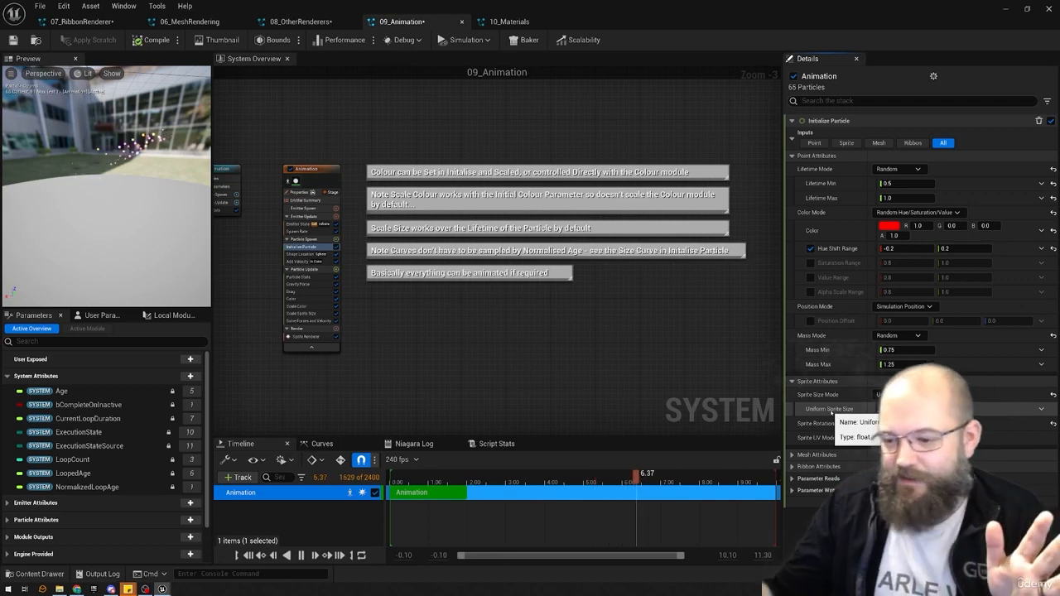
pyautogui.click(1040, 409)
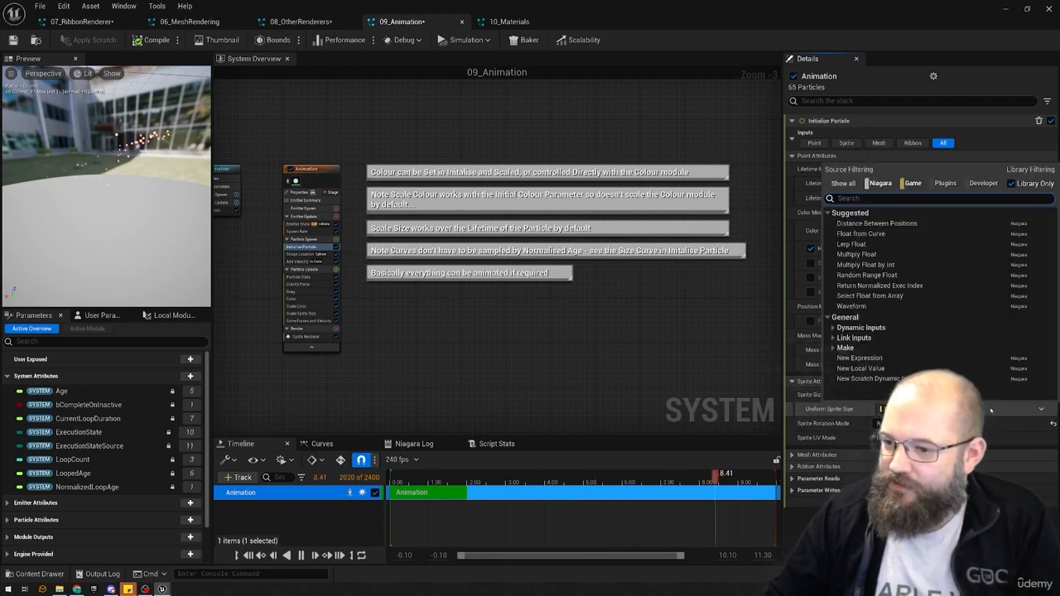
pyautogui.click(860, 234)
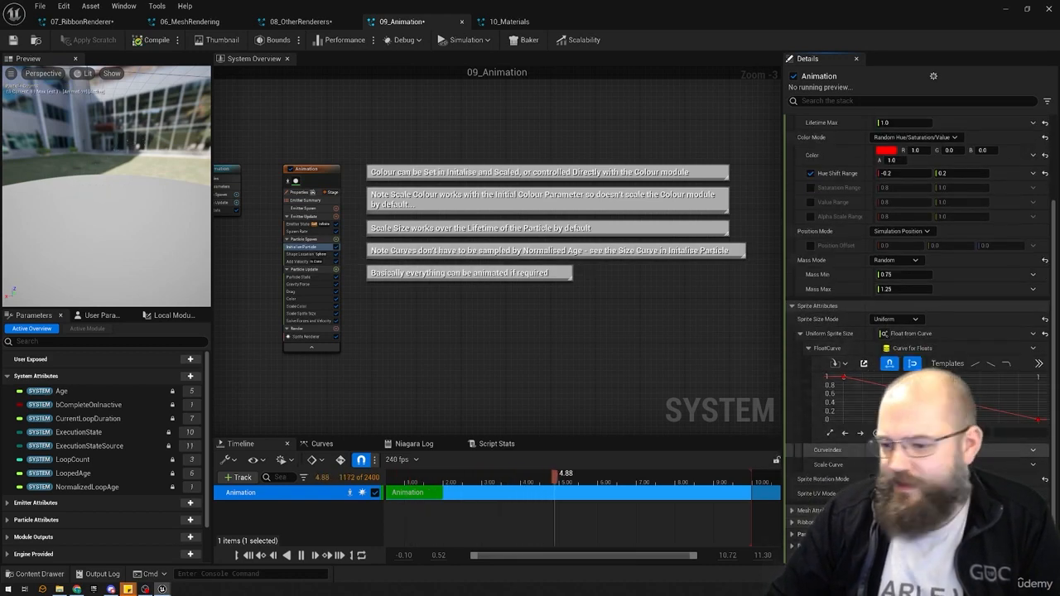
# - Try linking the curve's CurveIndex to a particle parameter, searching the available inputs for "part"
pyautogui.click(1033, 450)
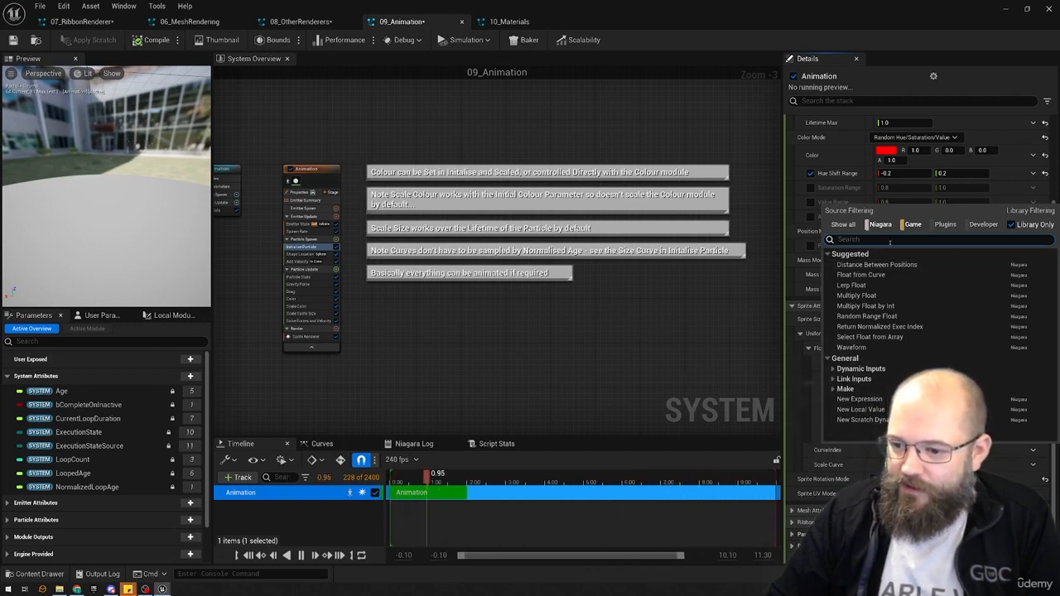
pyautogui.write('part')
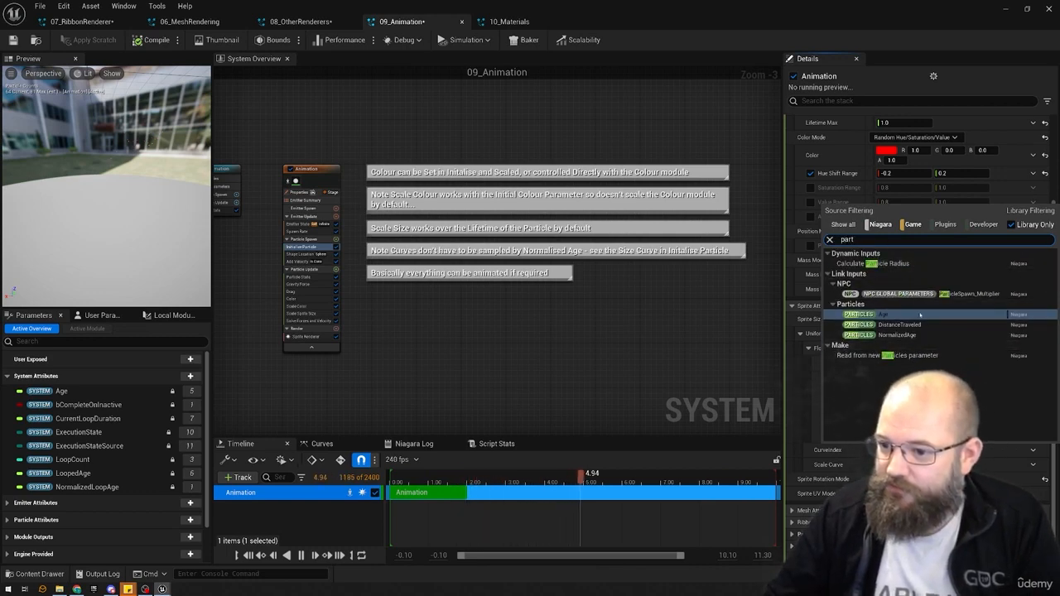
pyautogui.press('BackSpace')
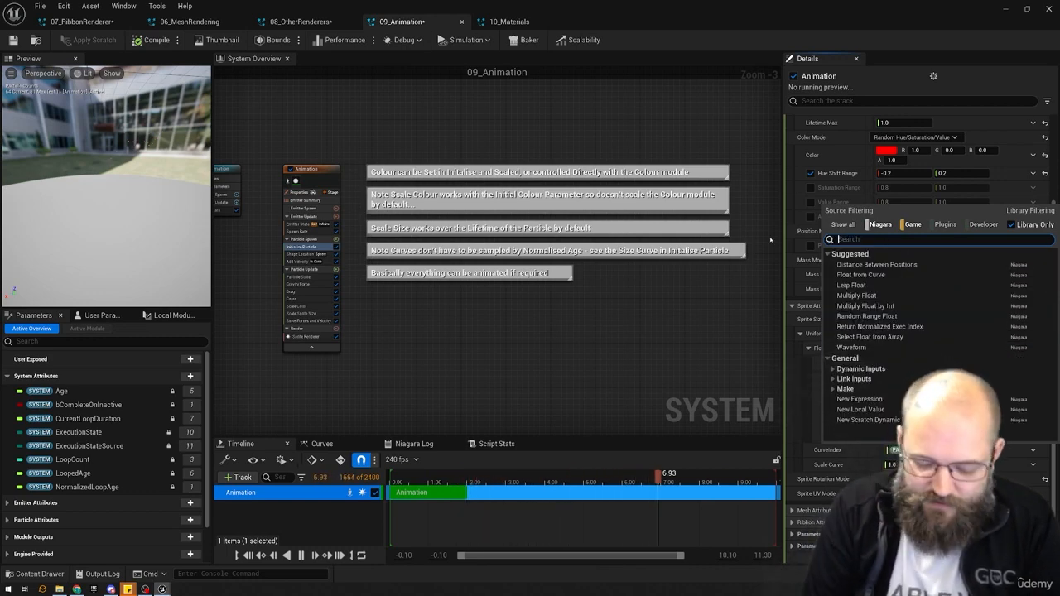
# - Undo the Uniform Sprite Size changes in Initialize Particle to bring back its original curve
pyautogui.click(674, 359)
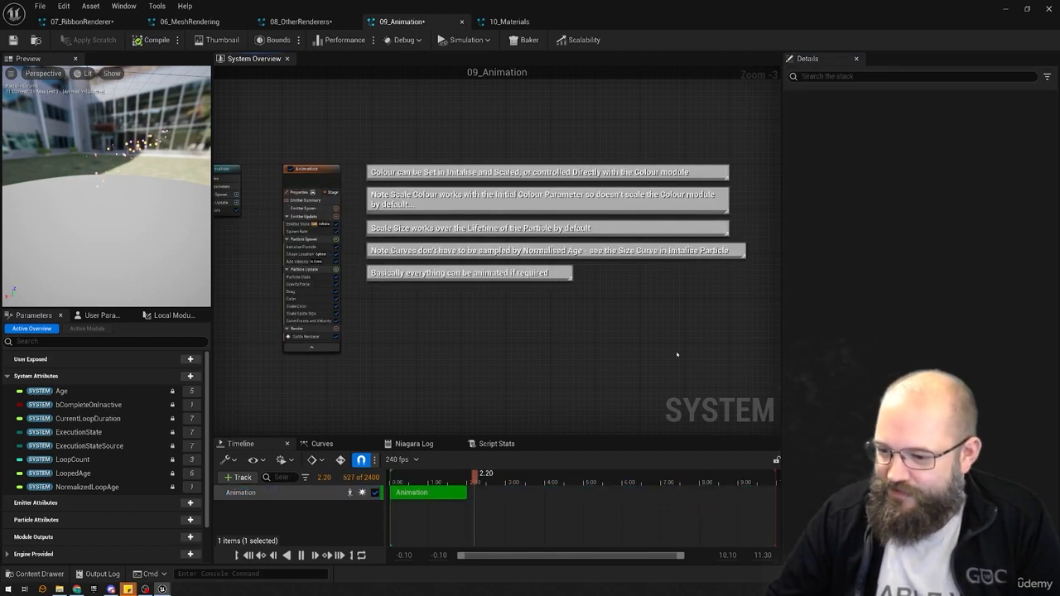
pyautogui.click(300, 246)
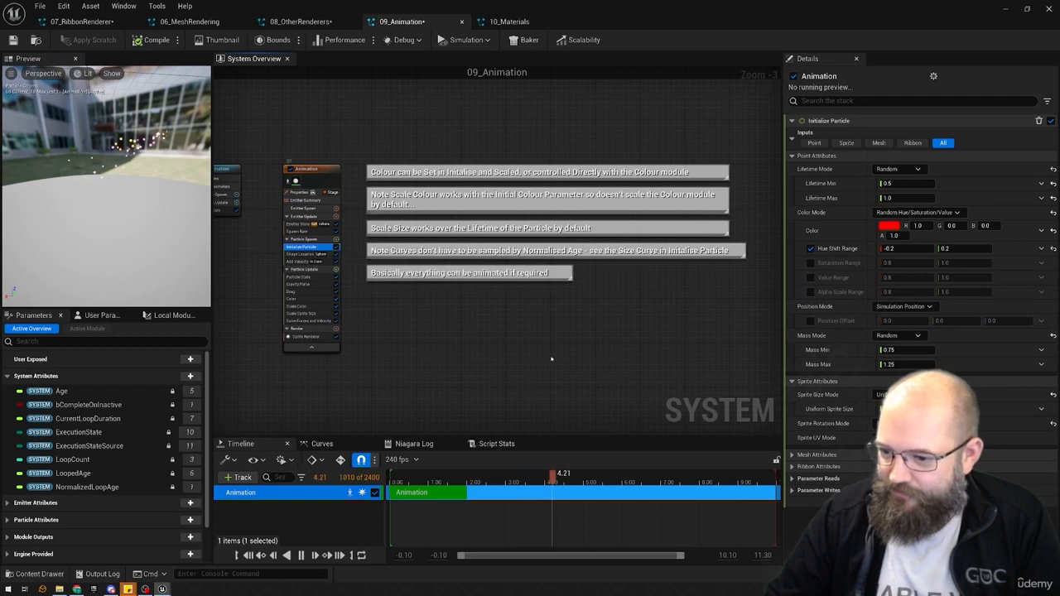
pyautogui.click(551, 358)
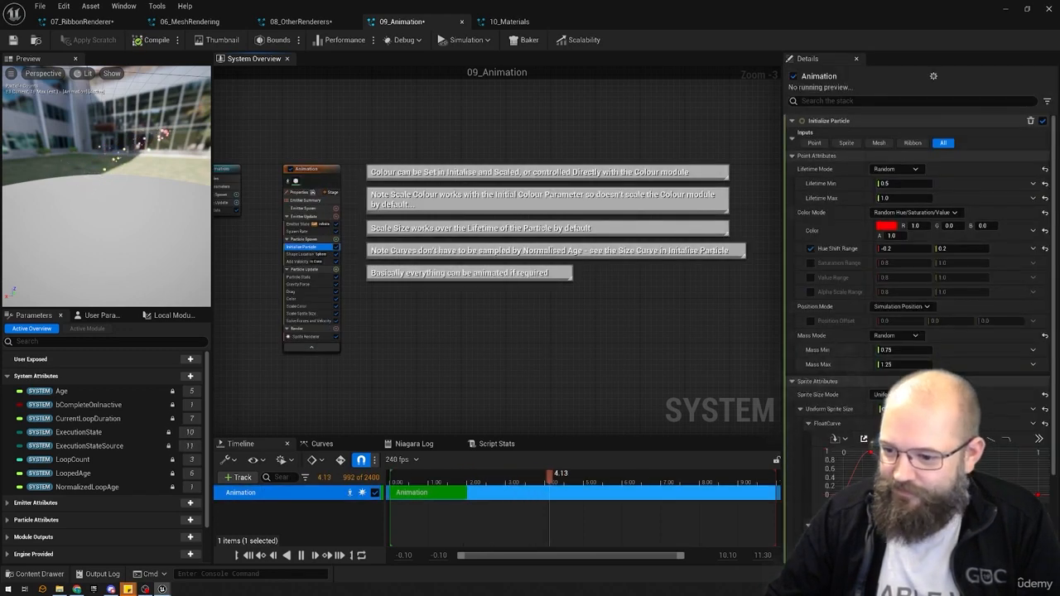
# - Assign the Float from Curve dynamic input to Uniform Sprite Size in Initialize Particle
pyautogui.scroll(-3, 911, 331)
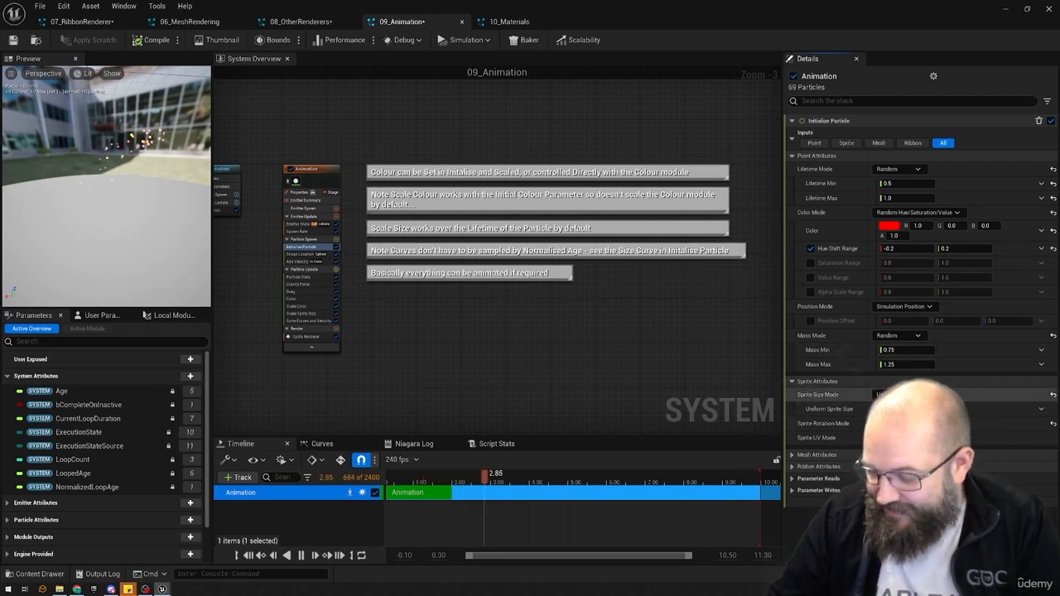
pyautogui.click(1041, 408)
pyautogui.write('cur')
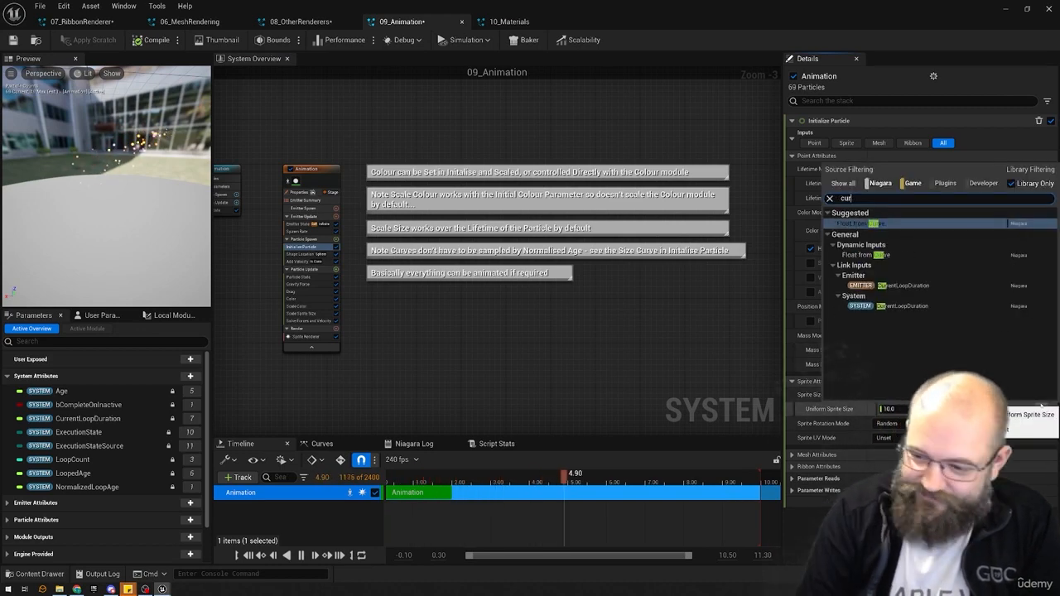
pyautogui.write('ve')
pyautogui.press('Escape')
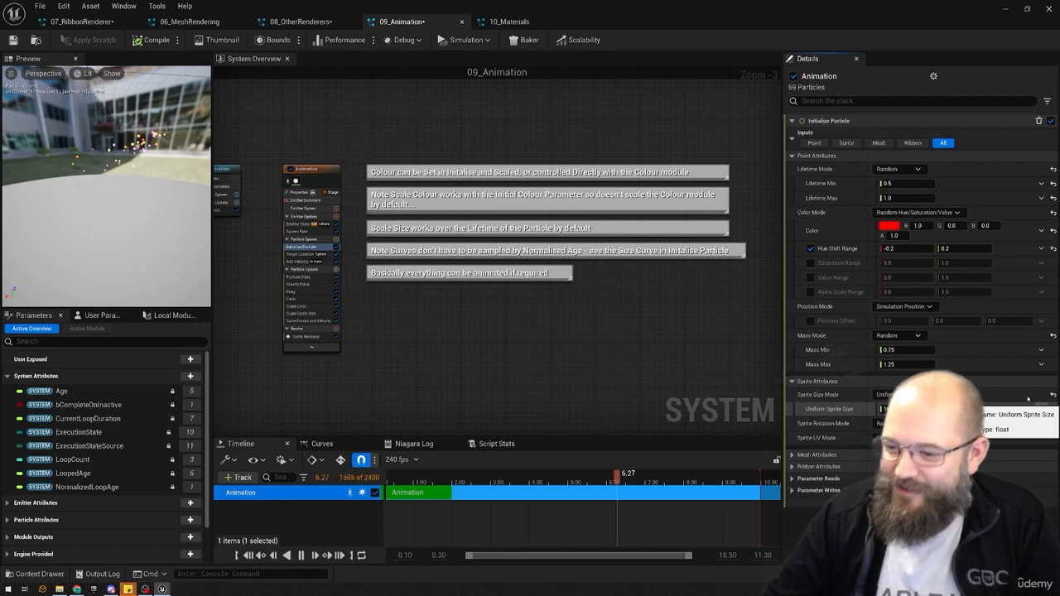
pyautogui.scroll(-2, 950, 348)
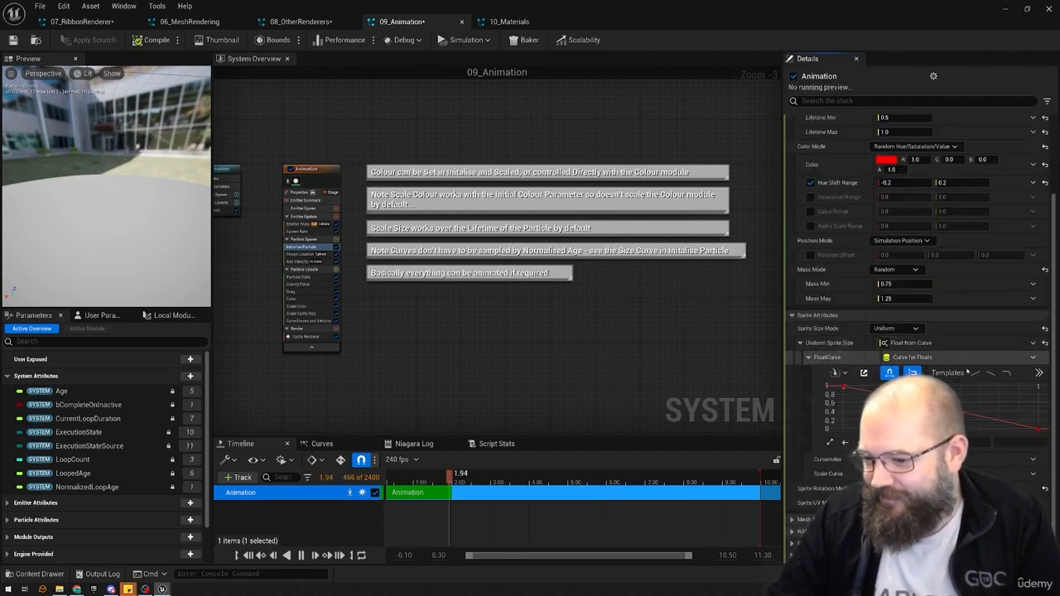
# - Apply the ramp-up template to the Uniform Sprite Size curve and set its end key's value to 1
pyautogui.scroll(-4, 733, 385)
pyautogui.scroll(4, 732, 389)
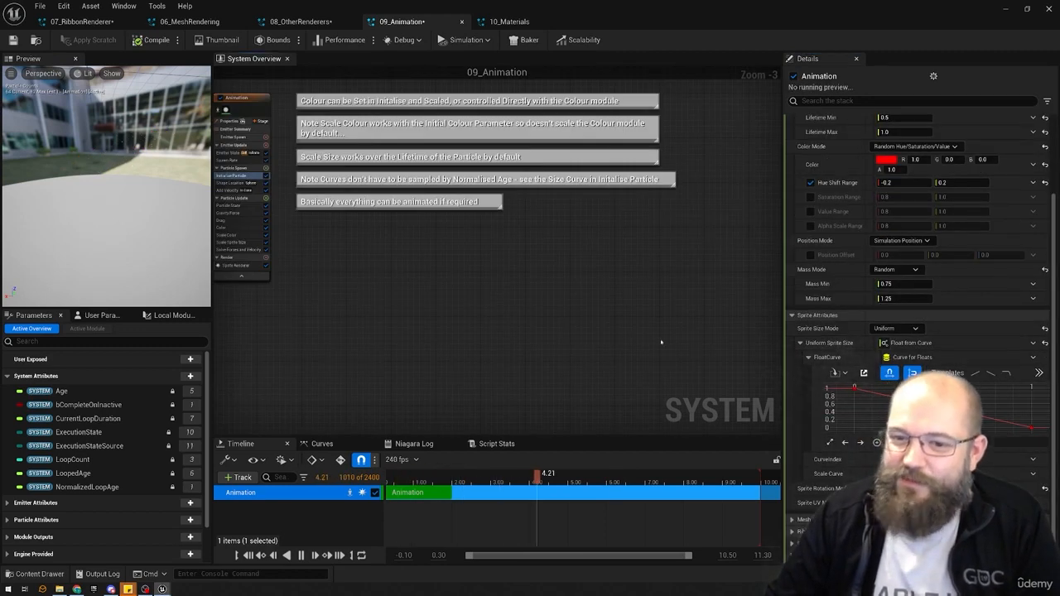
pyautogui.moveTo(389, 257); pyautogui.dragTo(485, 313, button='right')
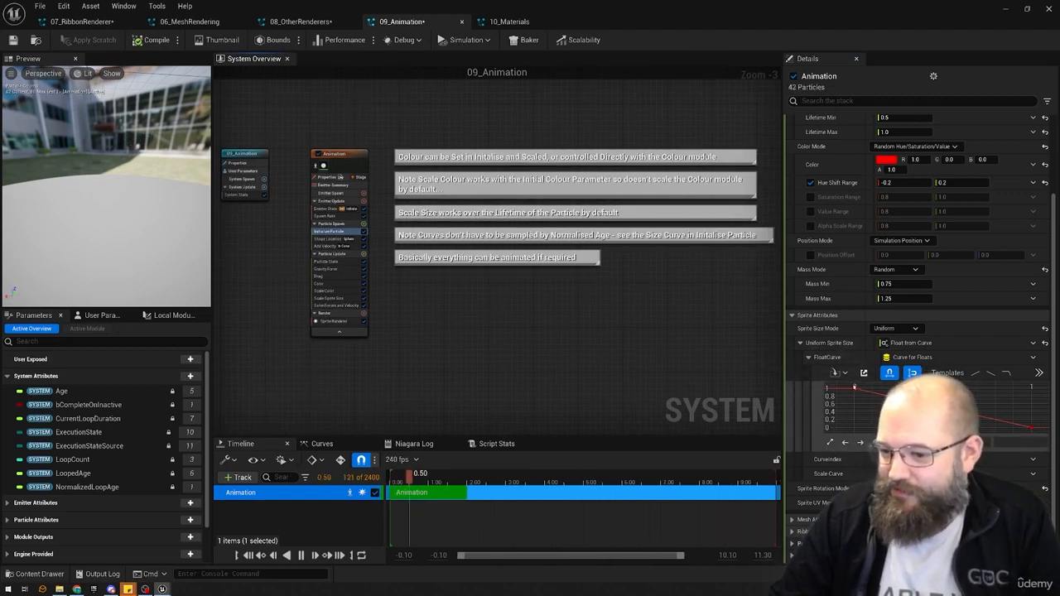
pyautogui.click(977, 373)
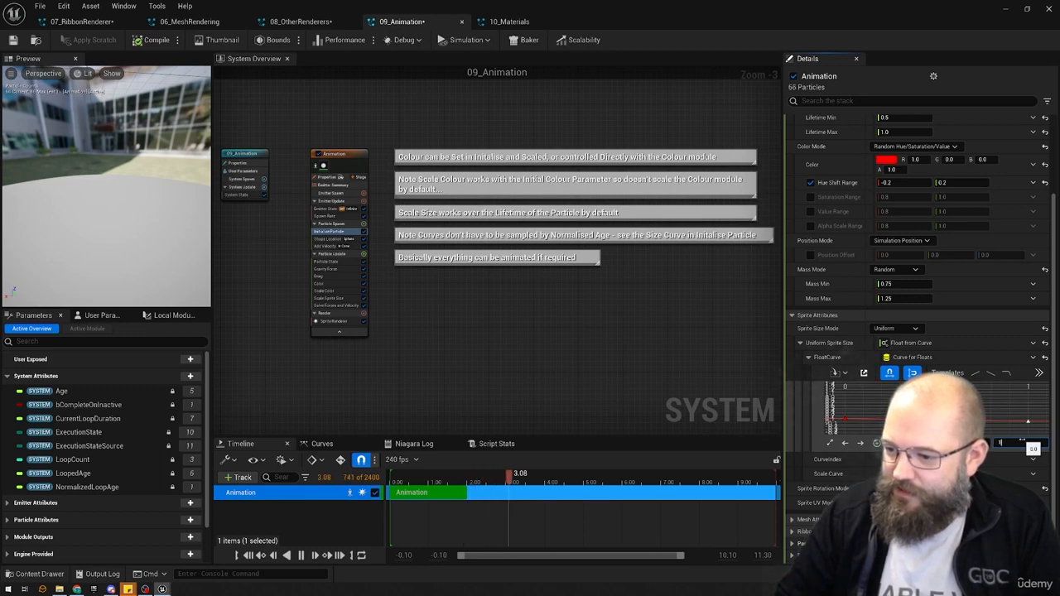
pyautogui.press('Return')
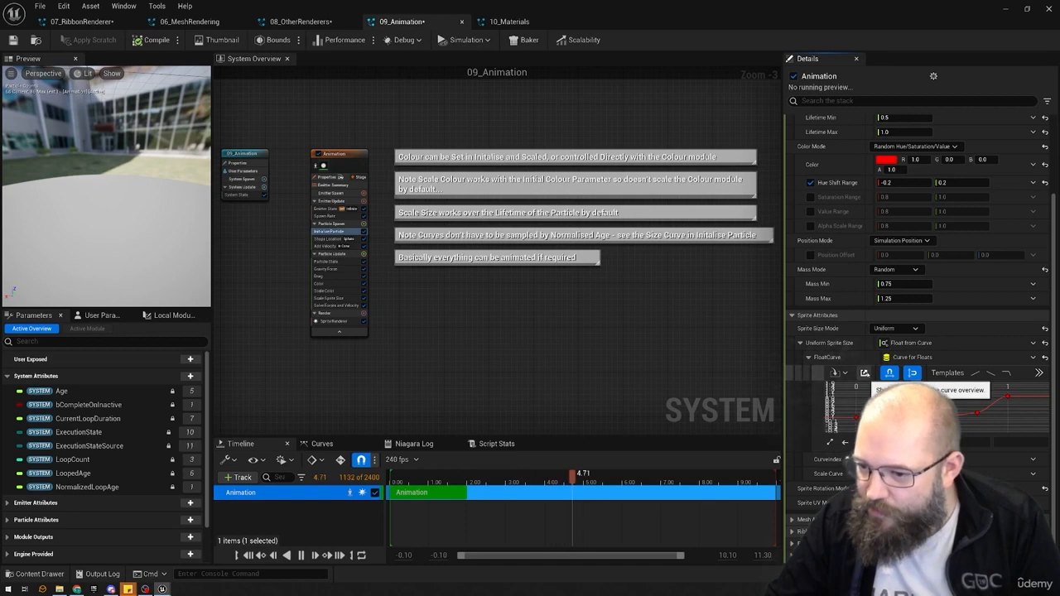
# - Show the Uniform Sprite Size curve in the curve overview and enlarge the editor to view the whole curve
pyautogui.click(911, 372)
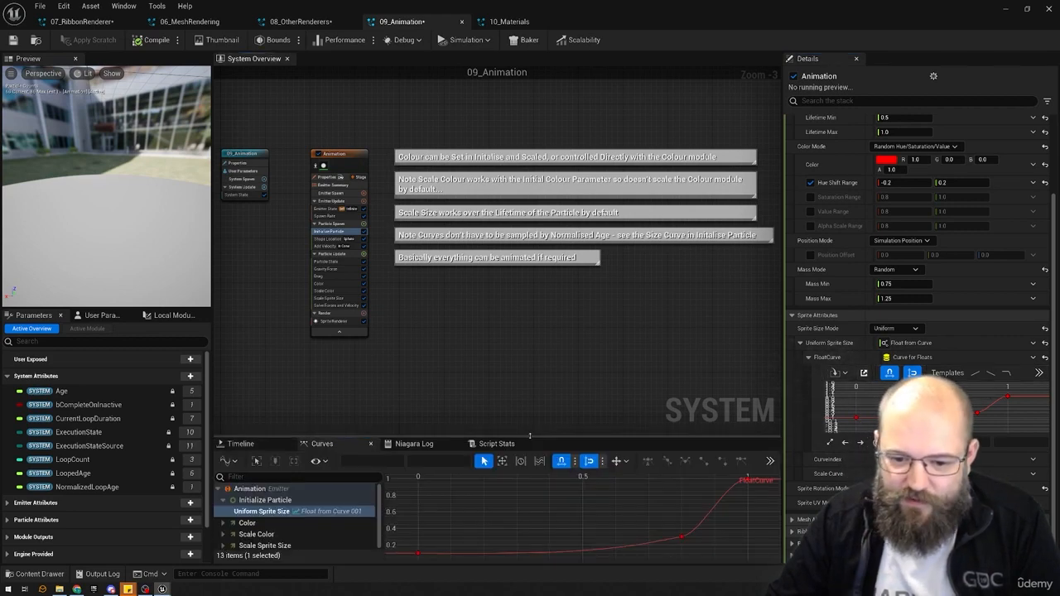
pyautogui.moveTo(531, 439); pyautogui.dragTo(531, 331)
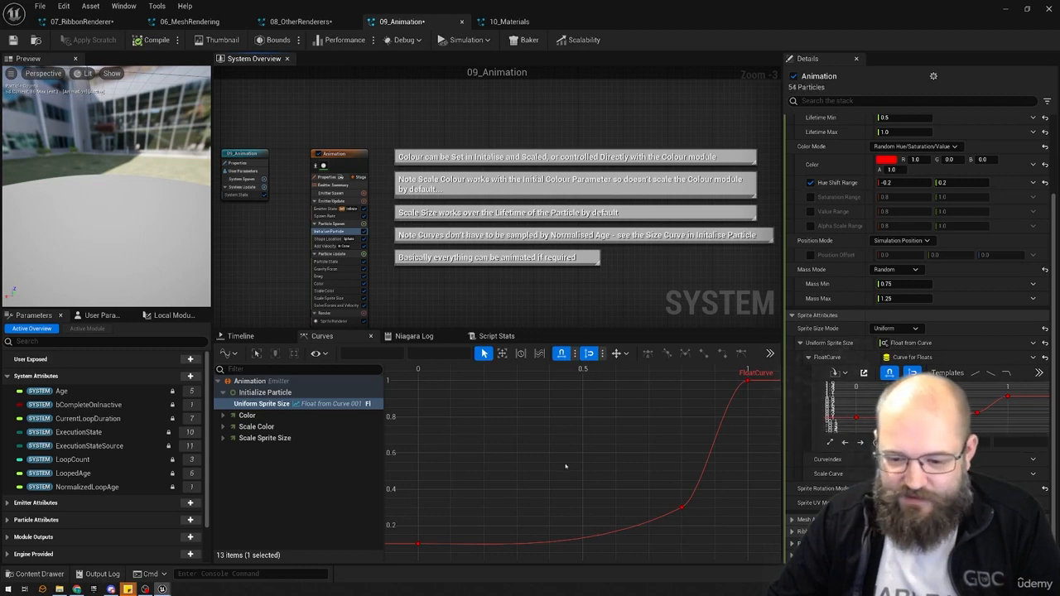
pyautogui.scroll(-2, 570, 449)
pyautogui.moveTo(581, 476)
pyautogui.mouseDown(button='right')
pyautogui.moveTo(570, 449)
pyautogui.moveTo(551, 468)
pyautogui.moveTo(564, 468)
pyautogui.mouseUp(button='right')
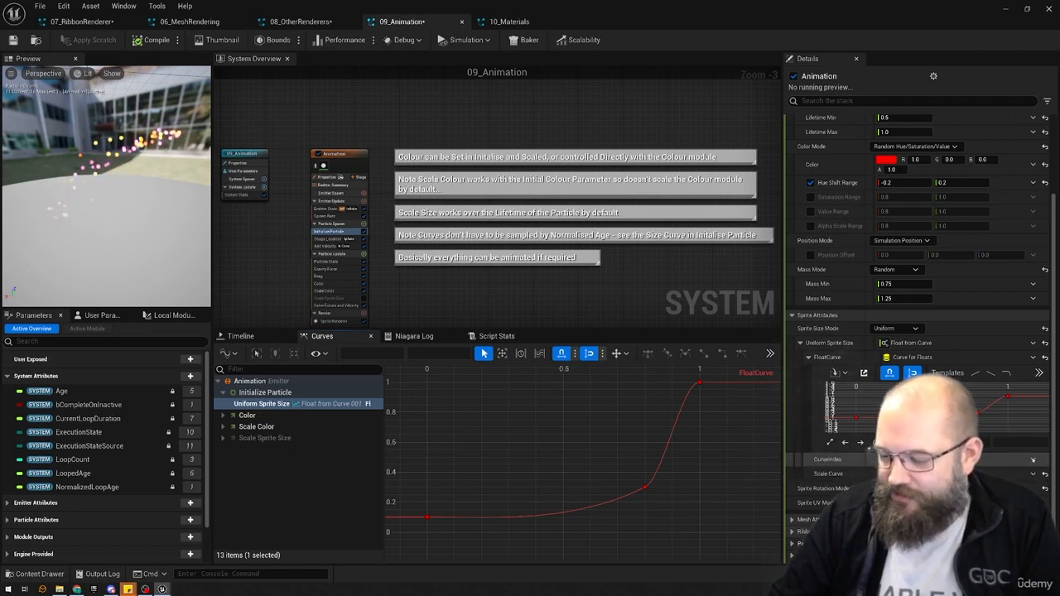
# - Drive the Uniform Sprite Size curve's CurveIndex with a Random Range Float
pyautogui.click(1033, 460)
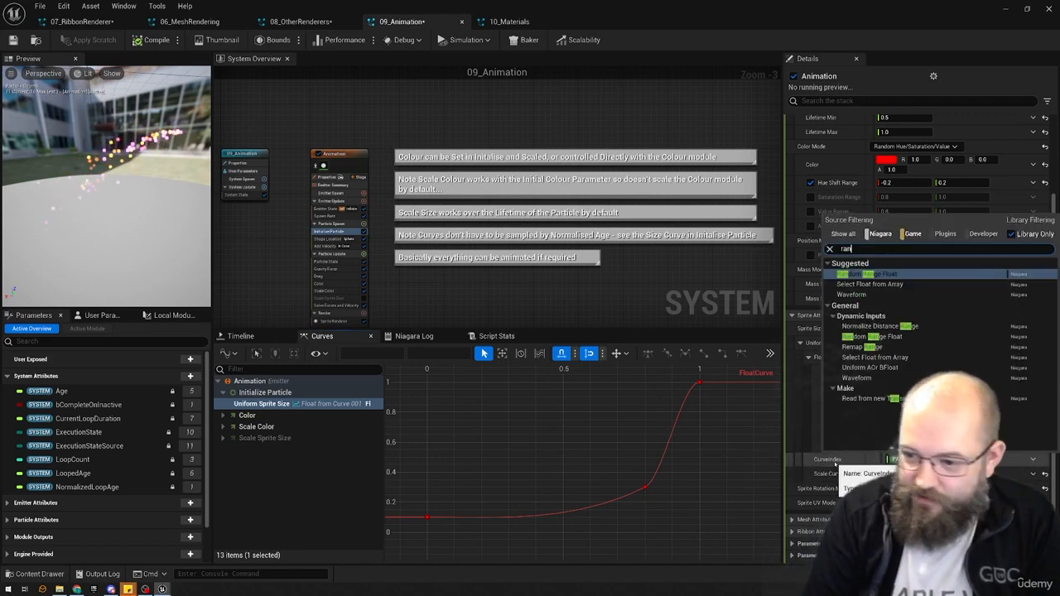
pyautogui.click(866, 326)
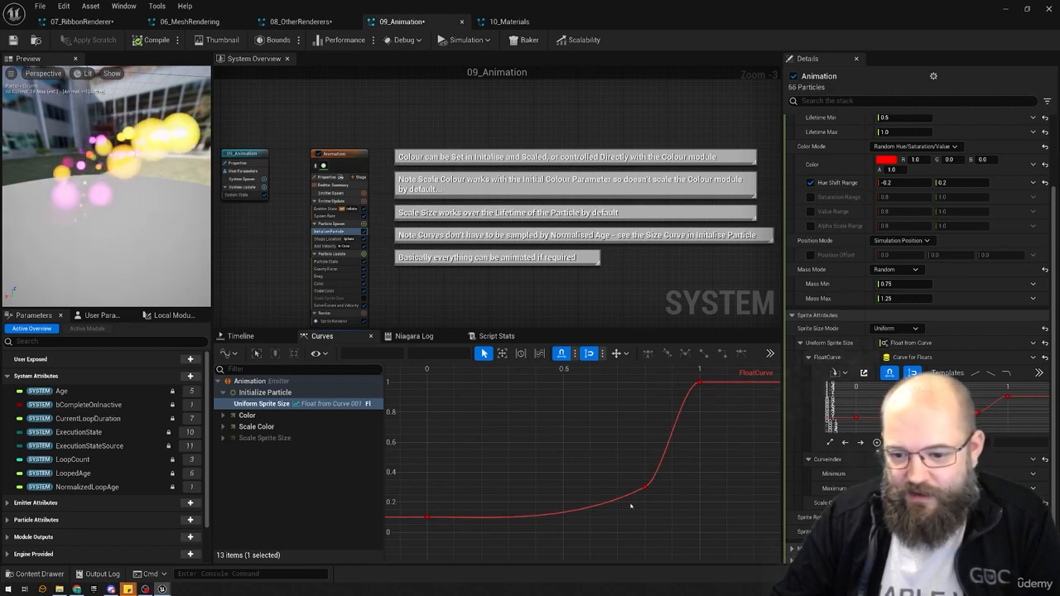
# - Break the tangents of the sprite size curve's middle key and move it to about time 0.97, value 0.2, steepening the final rise
pyautogui.moveTo(642, 486); pyautogui.dragTo(699, 474)
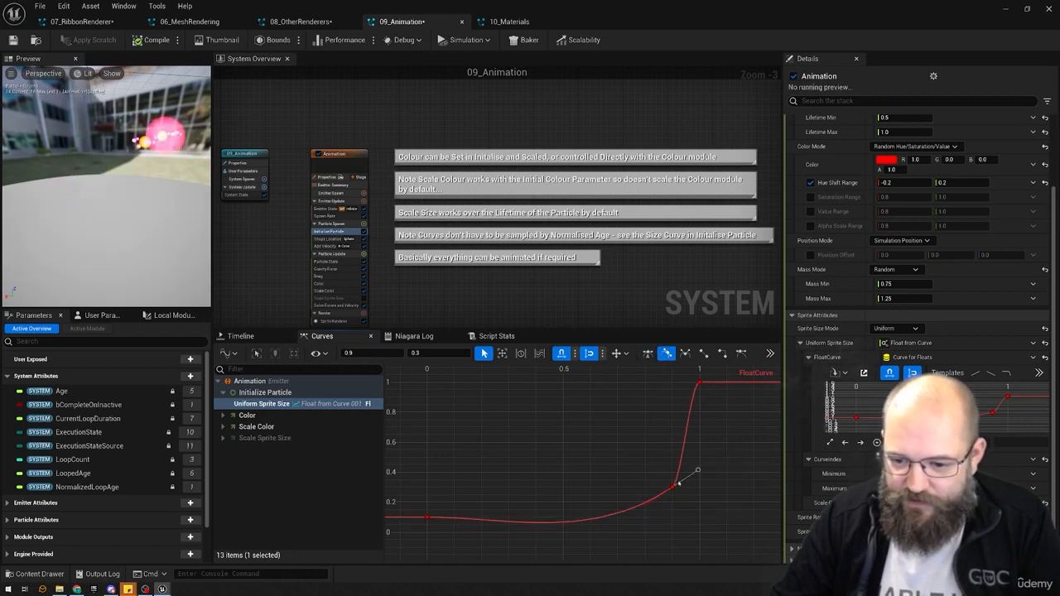
pyautogui.rightClick(672, 486)
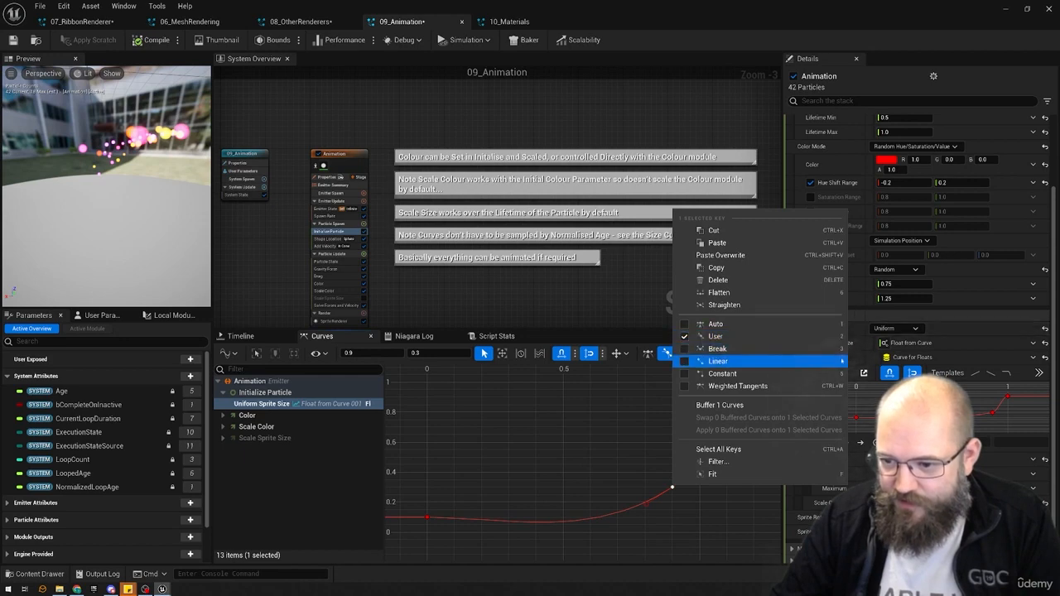
pyautogui.click(717, 348)
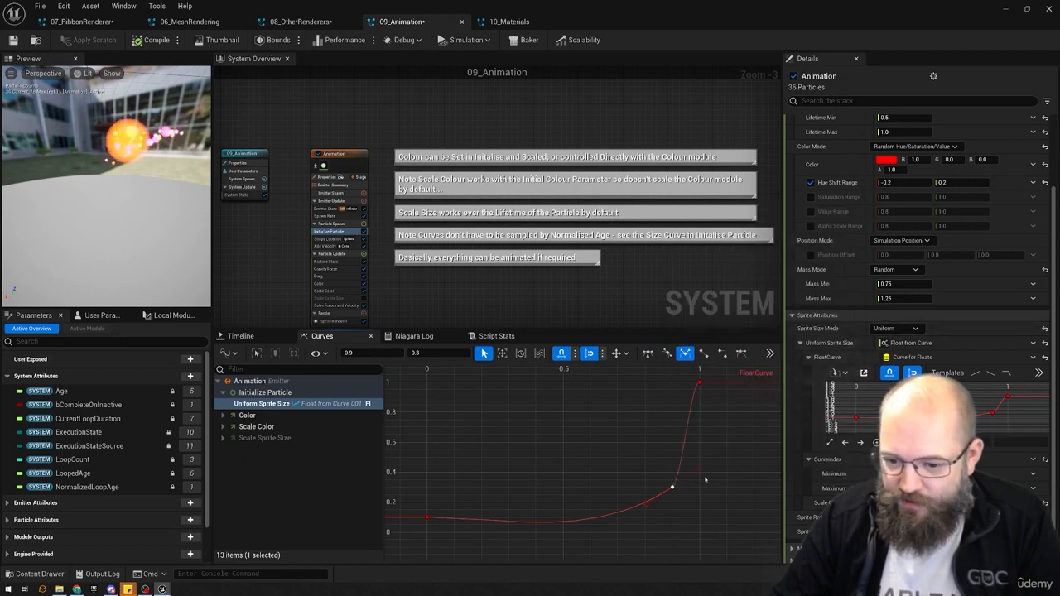
pyautogui.moveTo(696, 469); pyautogui.dragTo(678, 458)
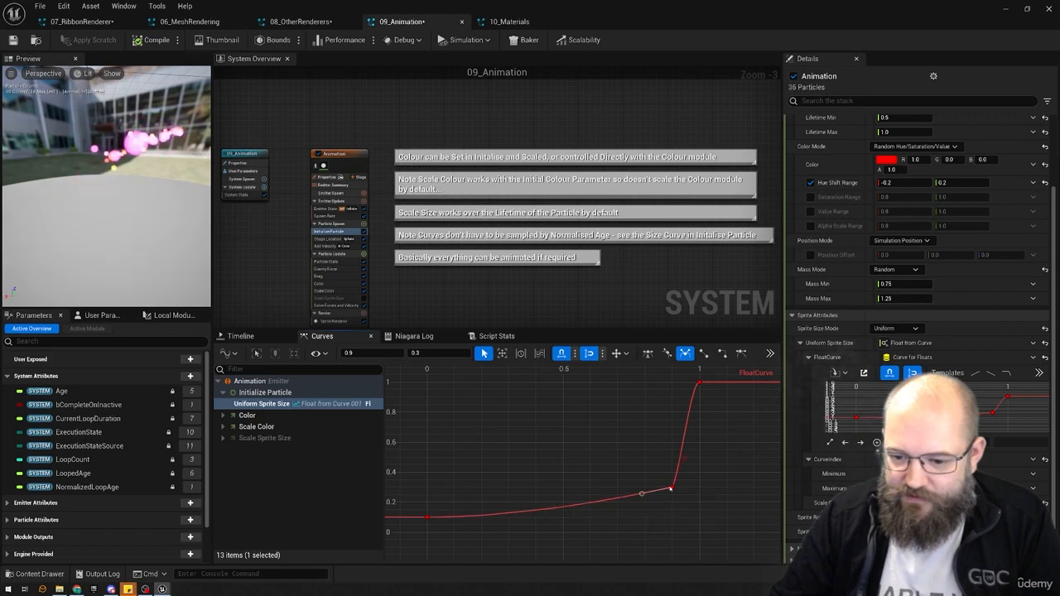
pyautogui.moveTo(672, 487); pyautogui.dragTo(673, 502)
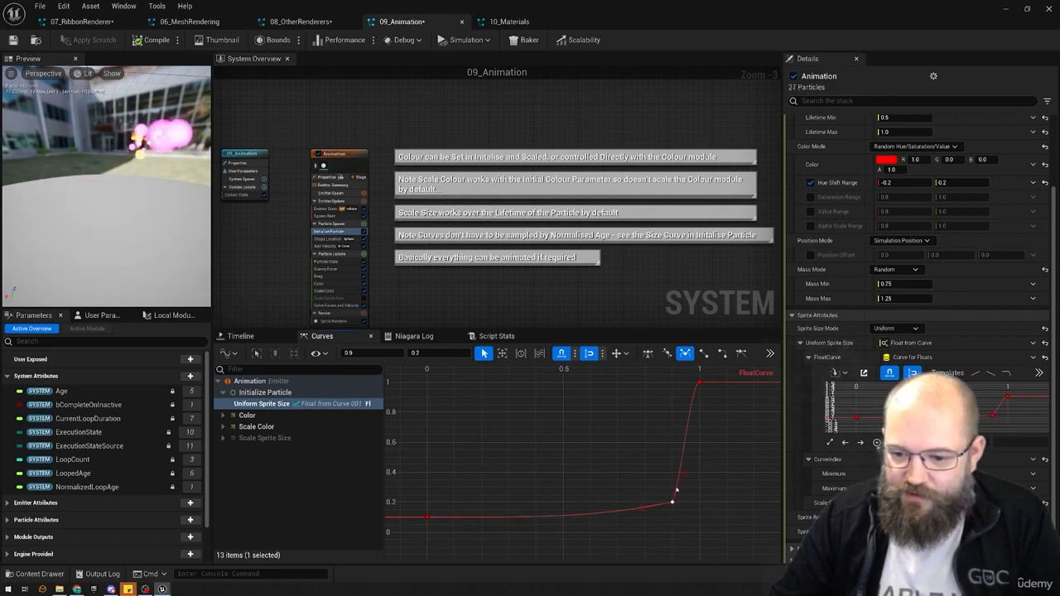
pyautogui.moveTo(672, 502)
pyautogui.mouseDown()
pyautogui.moveTo(662, 500)
pyautogui.moveTo(690, 502)
pyautogui.mouseUp()
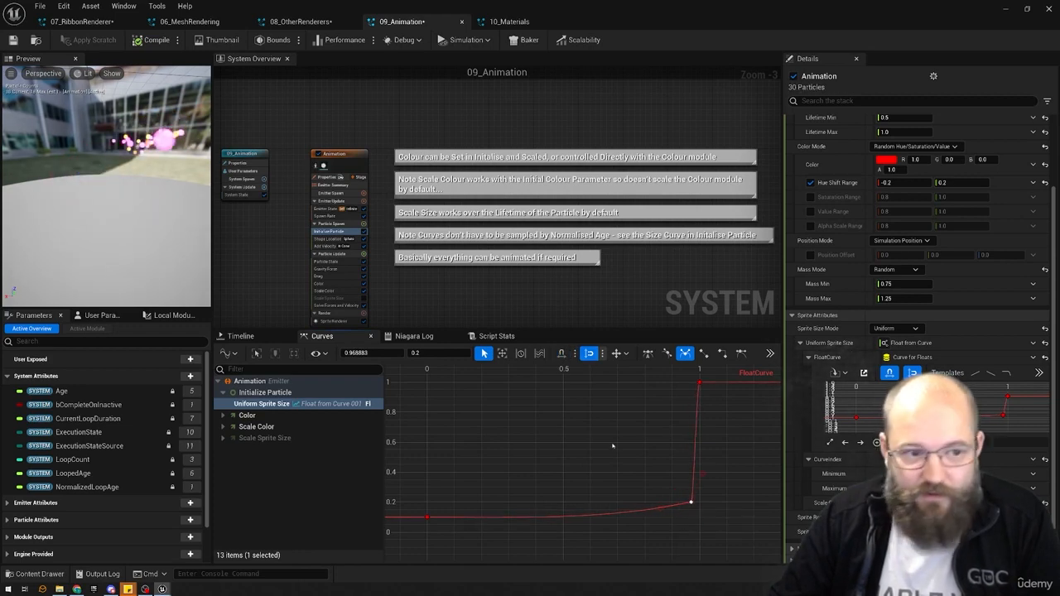
pyautogui.click(582, 447)
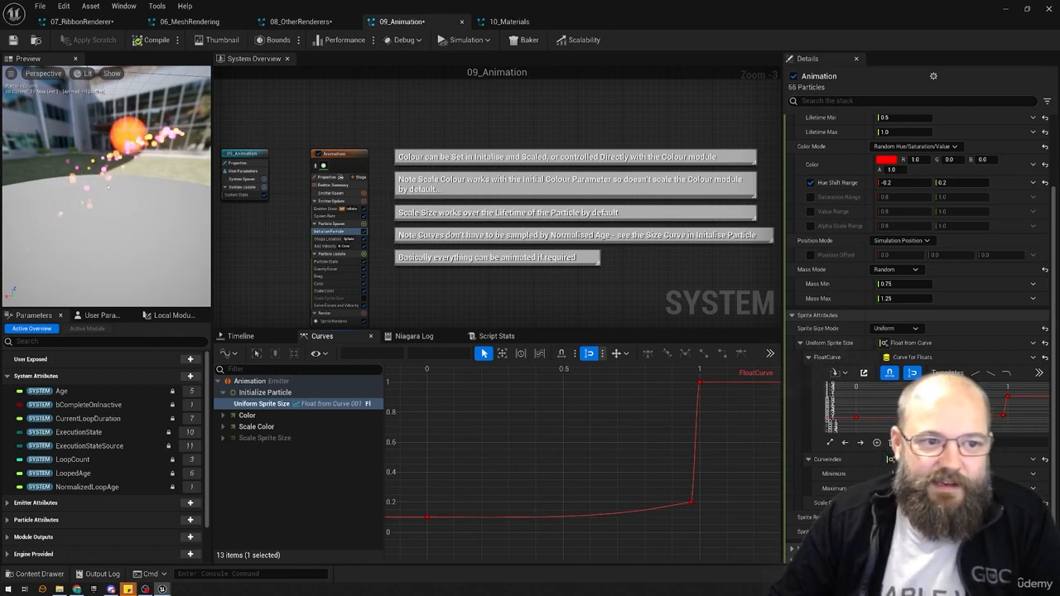
pyautogui.click(535, 279)
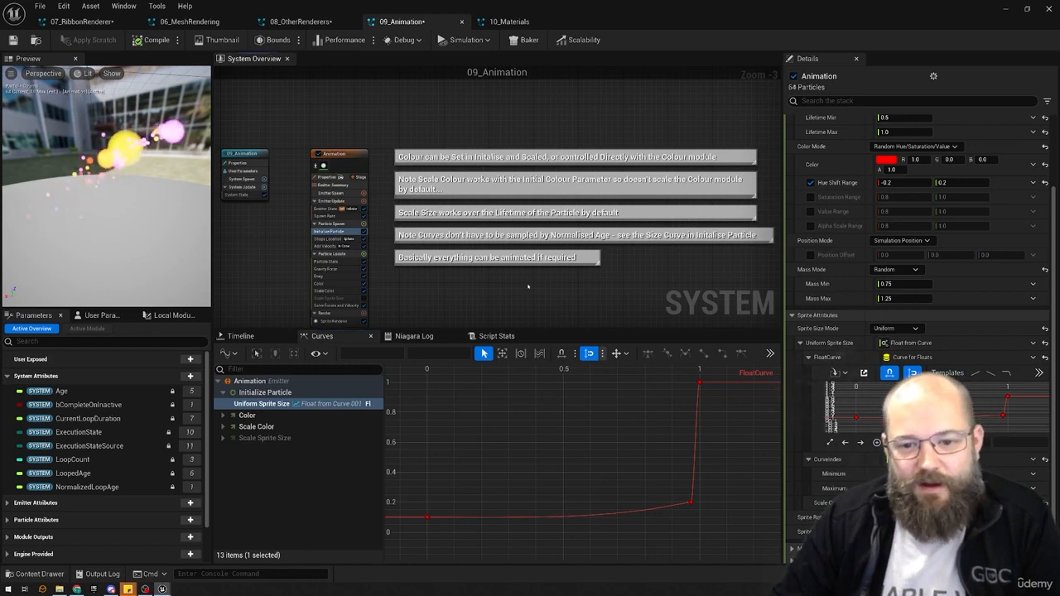
# - Assign a Float from Curve dynamic input to the Scale Curve of Uniform Sprite Size
pyautogui.scroll(-1, 546, 303)
pyautogui.moveTo(559, 301); pyautogui.dragTo(532, 267, button='right')
pyautogui.scroll(1, 495, 247)
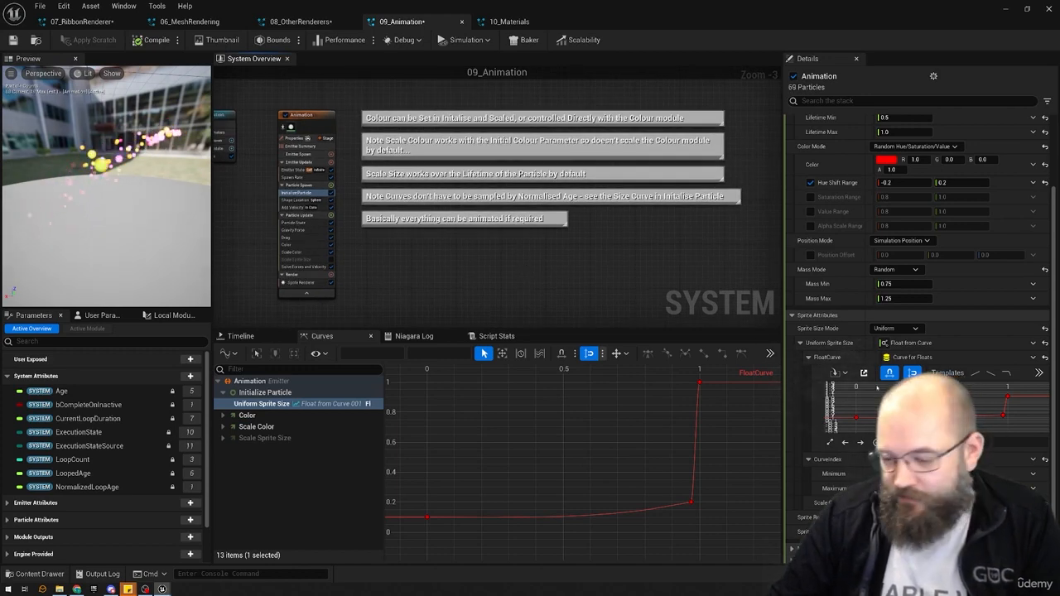
pyautogui.click(919, 342)
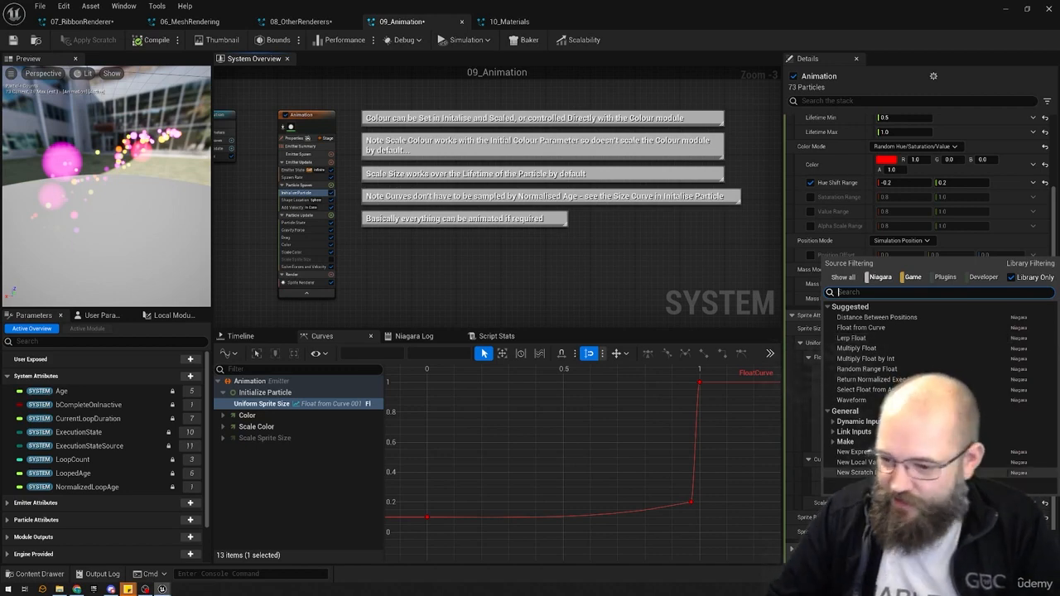
pyautogui.write('float')
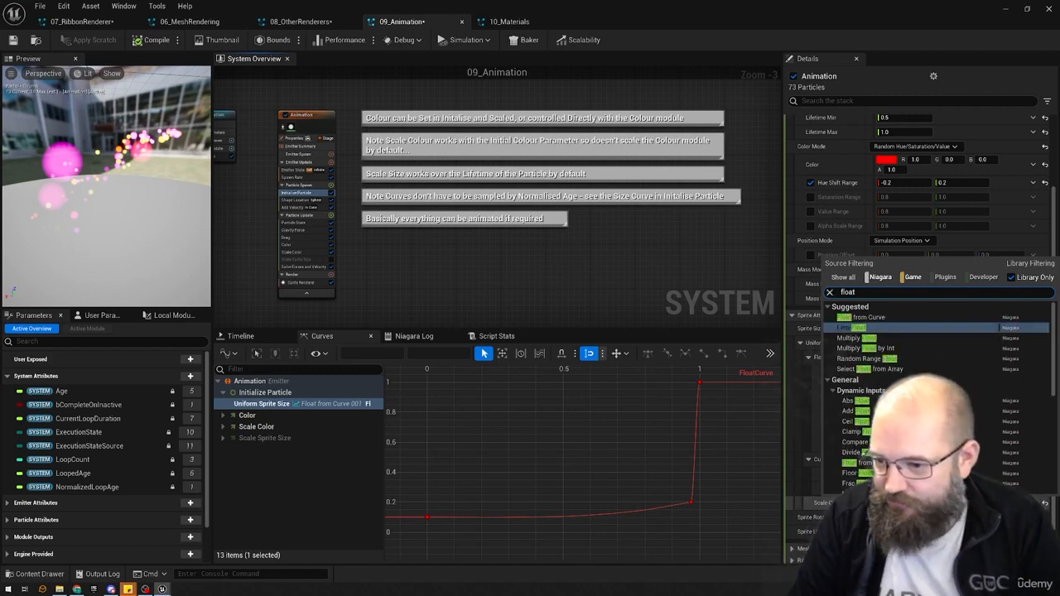
pyautogui.click(852, 317)
pyautogui.scroll(-3, 975, 467)
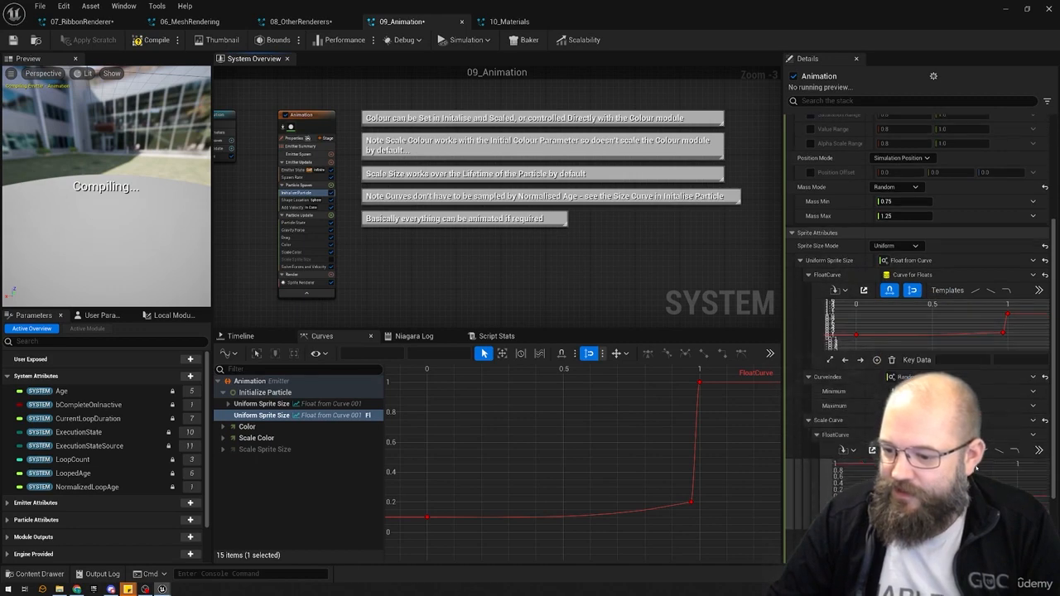
# - Link the nested Scale Curve's CurveIndex to an emitter parameter, searching the available inputs for "emit"
pyautogui.scroll(-2, 975, 468)
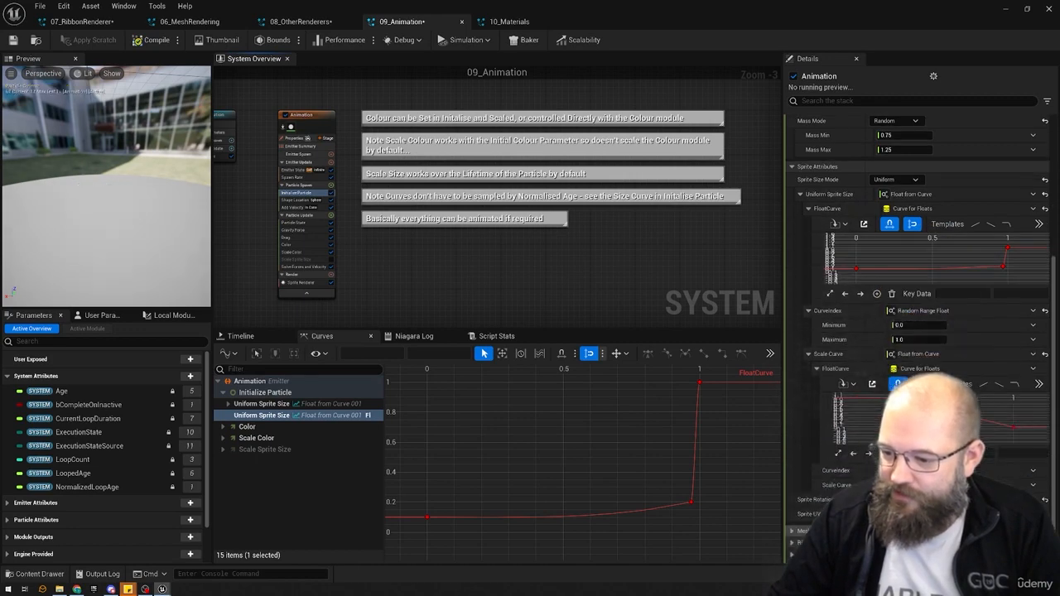
pyautogui.click(1033, 470)
pyautogui.write('e')
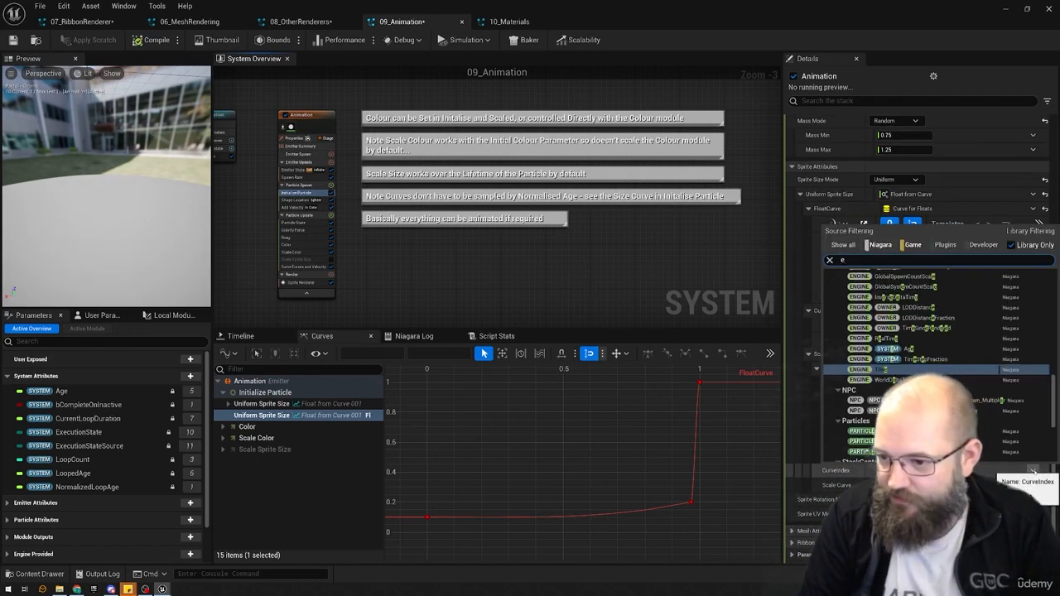
pyautogui.write('mit')
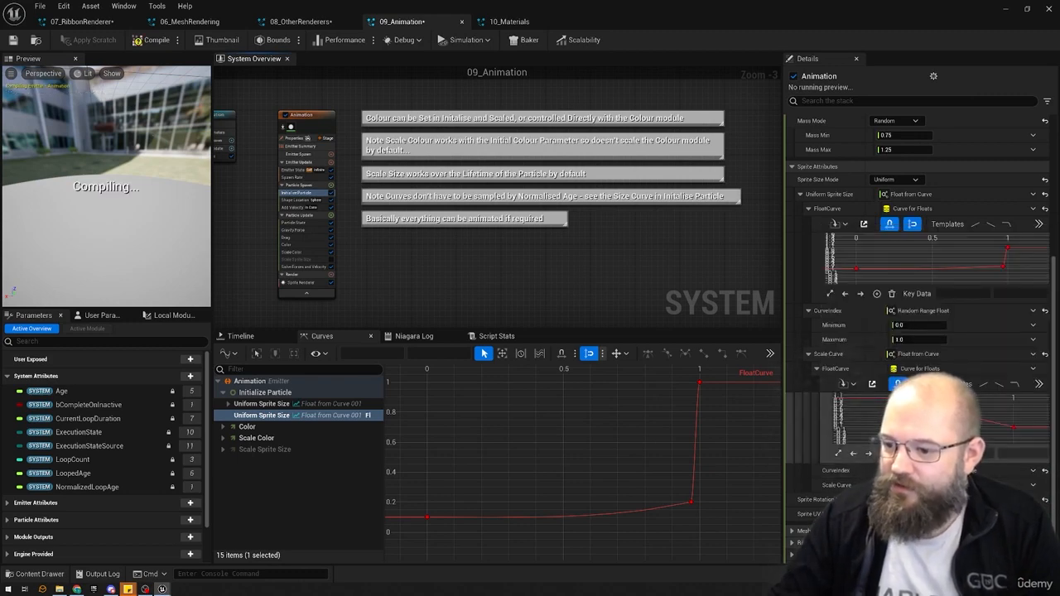
# - Check the loop settings in System State, then return to Initialize Particle's sprite size curves
pyautogui.moveTo(217, 159); pyautogui.dragTo(287, 163, button='right')
pyautogui.click(285, 160)
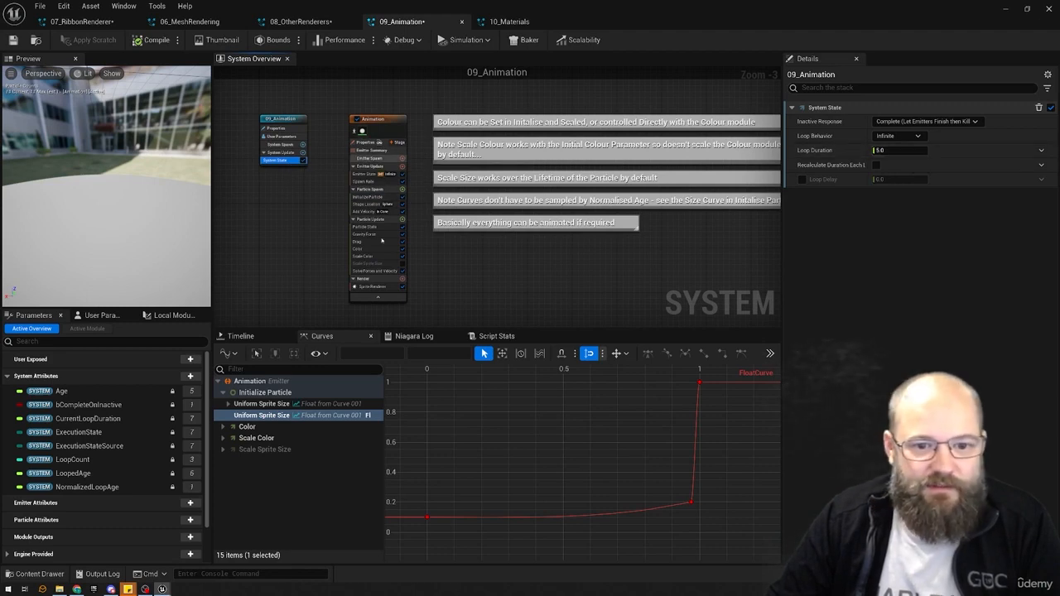
pyautogui.click(370, 197)
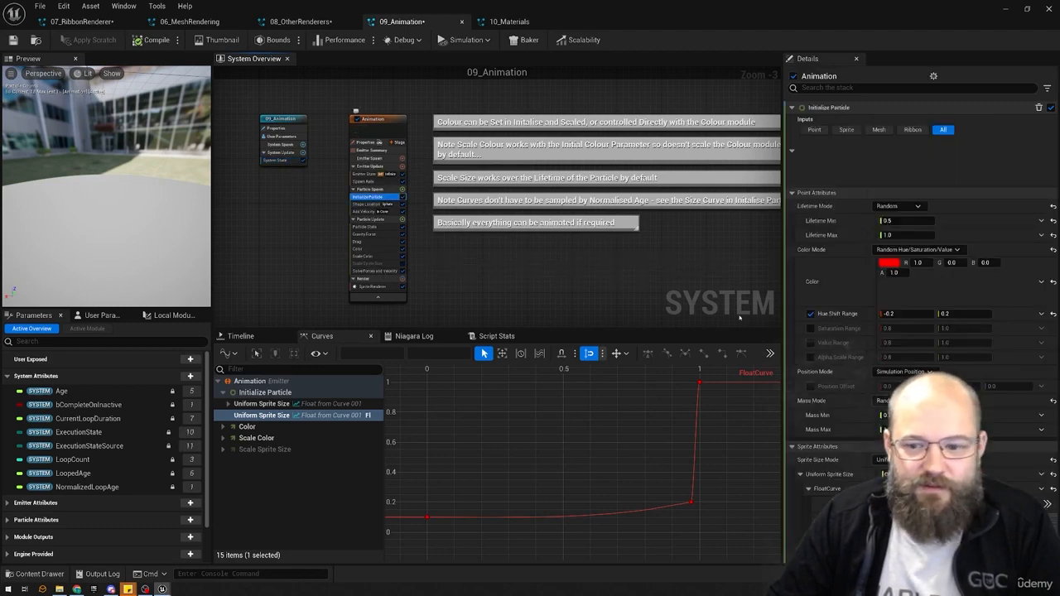
pyautogui.scroll(-4, 984, 365)
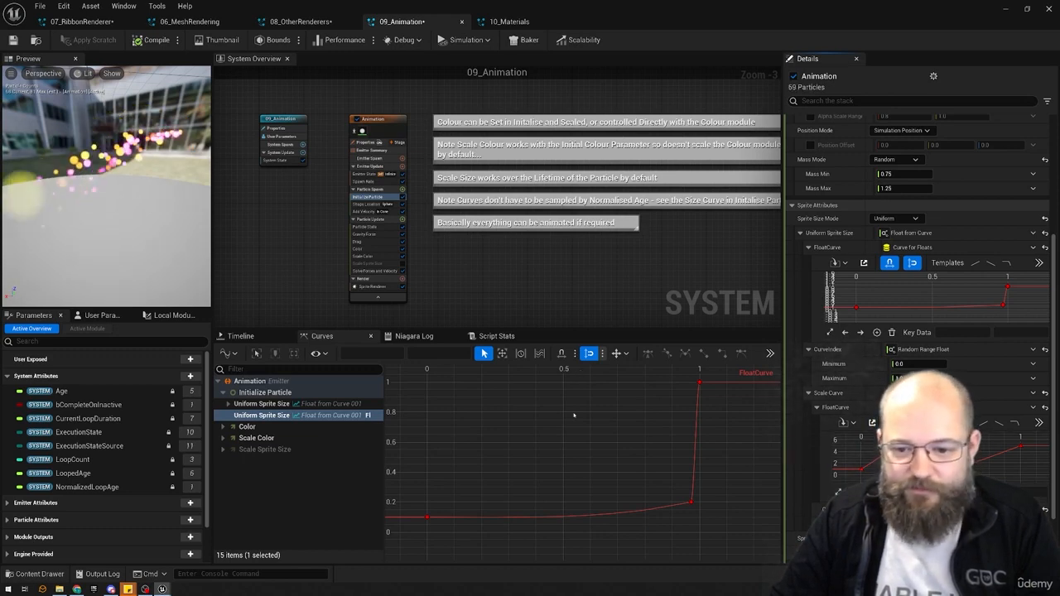
# - Read the comment about everything being animatable, then review Initialize Particle's Uniform Sprite Size curve inputs
pyautogui.click(631, 224)
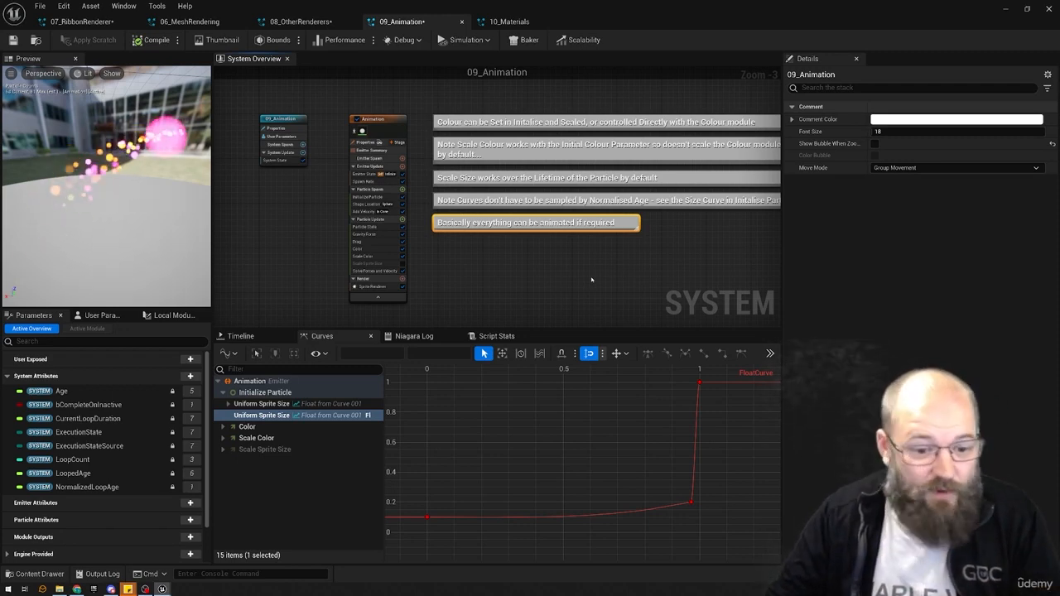
pyautogui.click(588, 277)
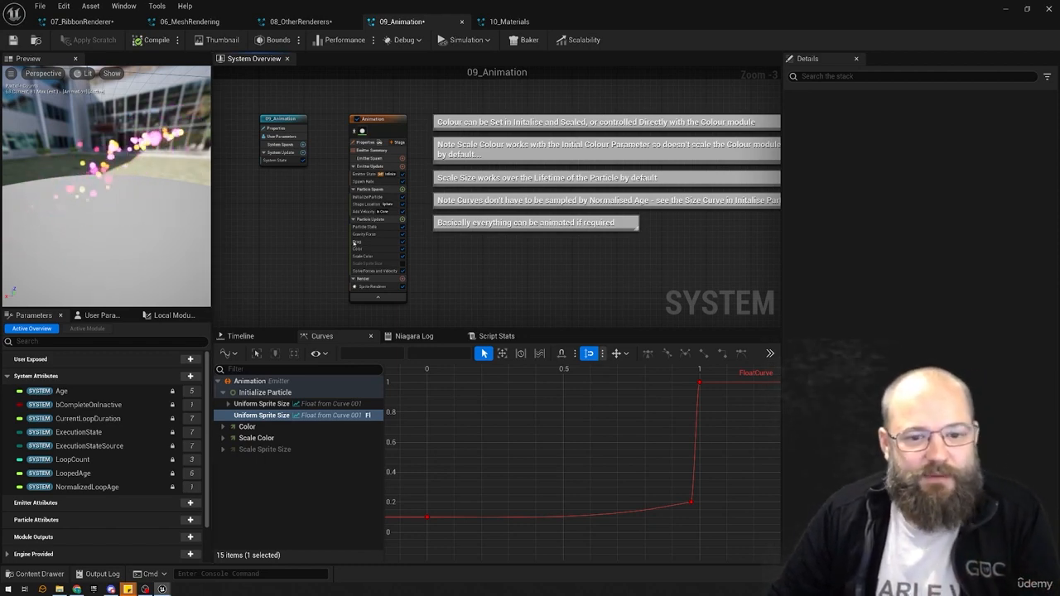
pyautogui.click(374, 196)
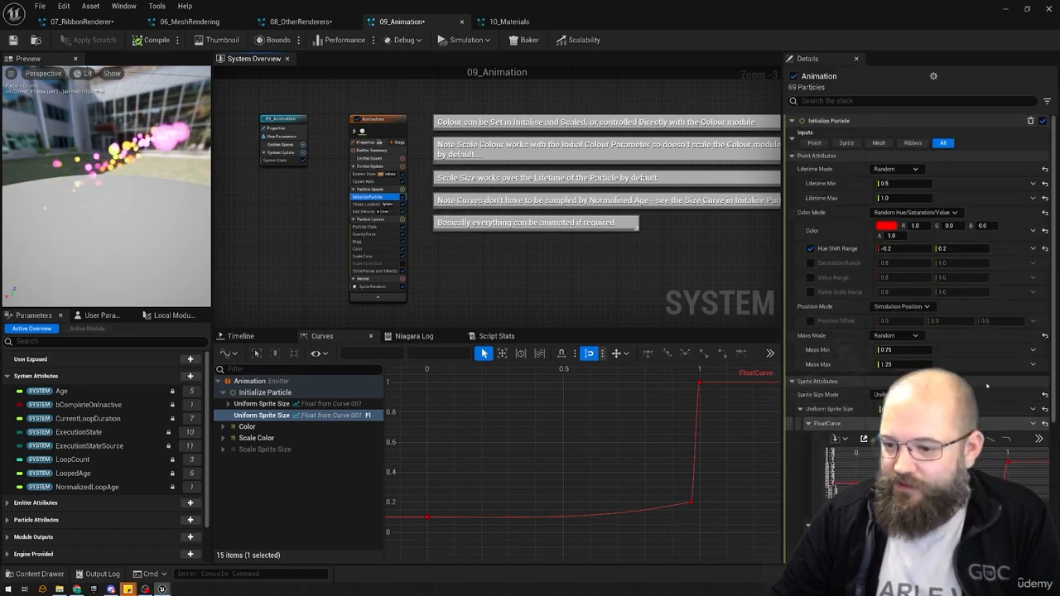
pyautogui.scroll(-1, 1000, 367)
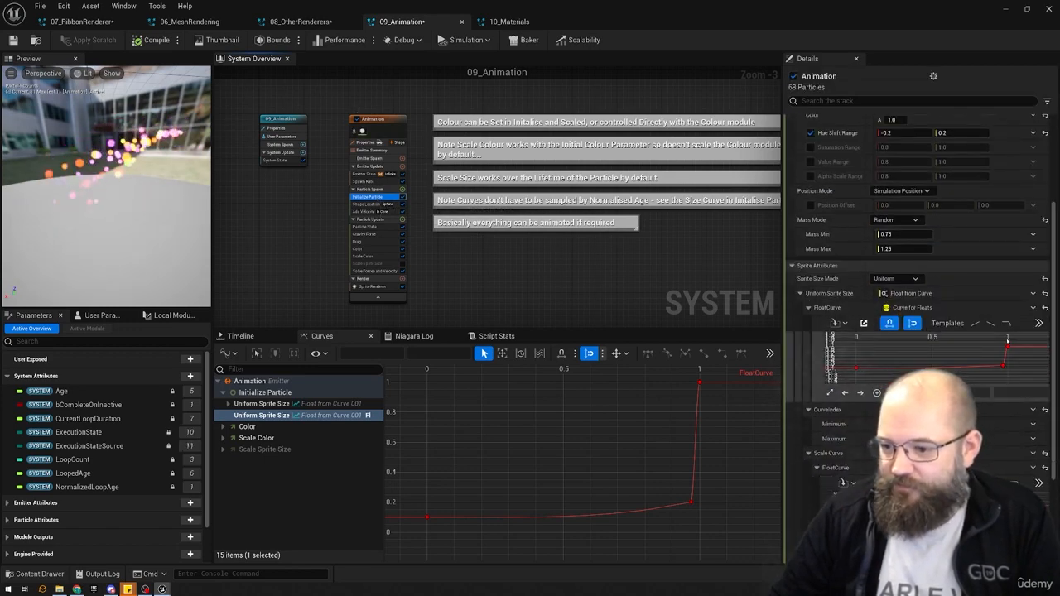
# - Move the late low key of the Uniform Sprite Size FloatCurve to time 0.7 with value 0.15
pyautogui.moveTo(1002, 365); pyautogui.dragTo(961, 367)
pyautogui.scroll(-3, 919, 331)
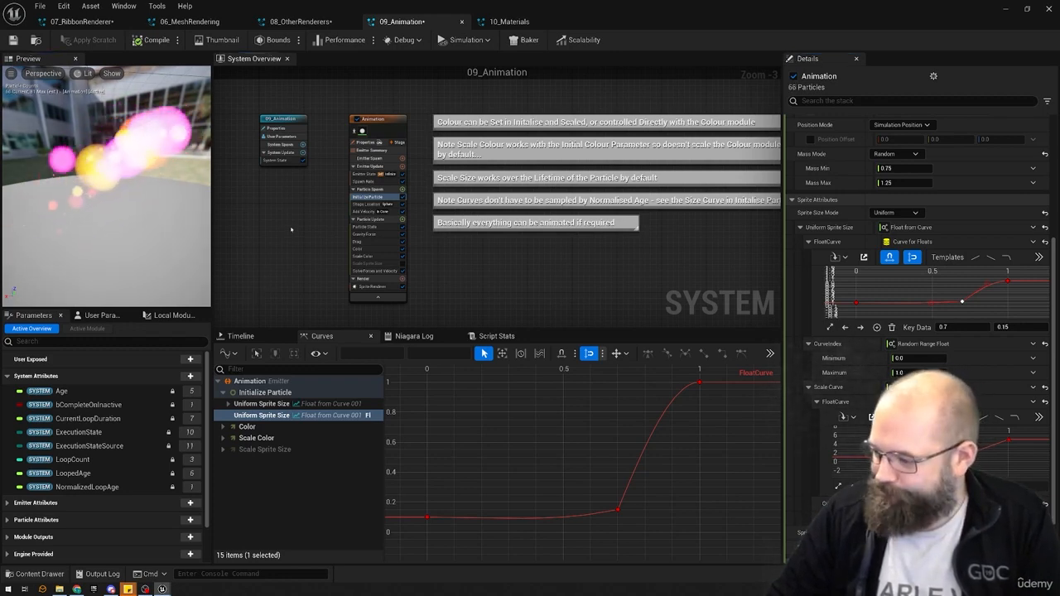
pyautogui.moveTo(683, 287); pyautogui.dragTo(378, 88)
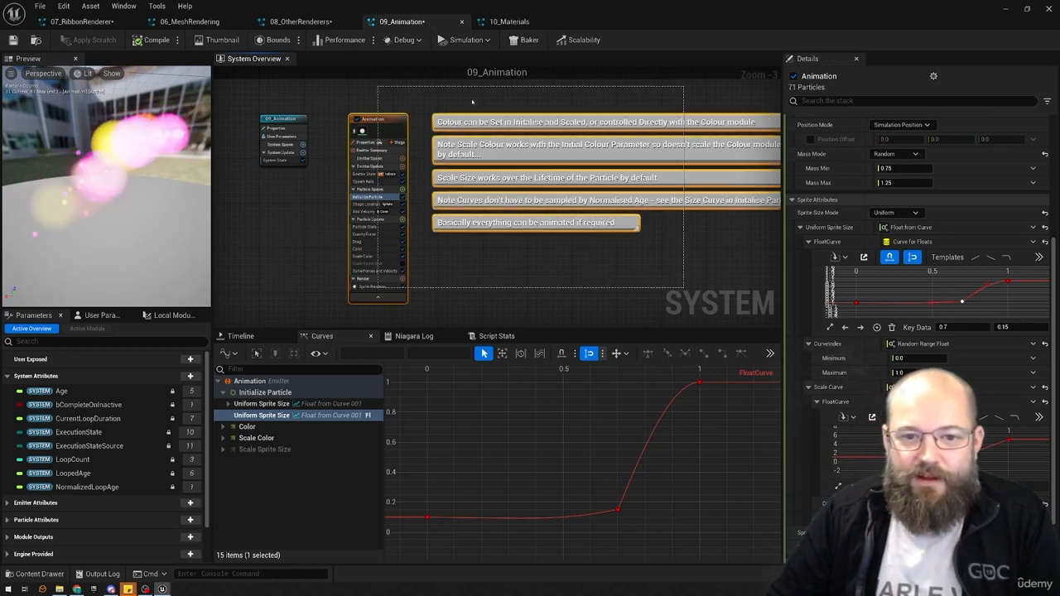
pyautogui.click(265, 208)
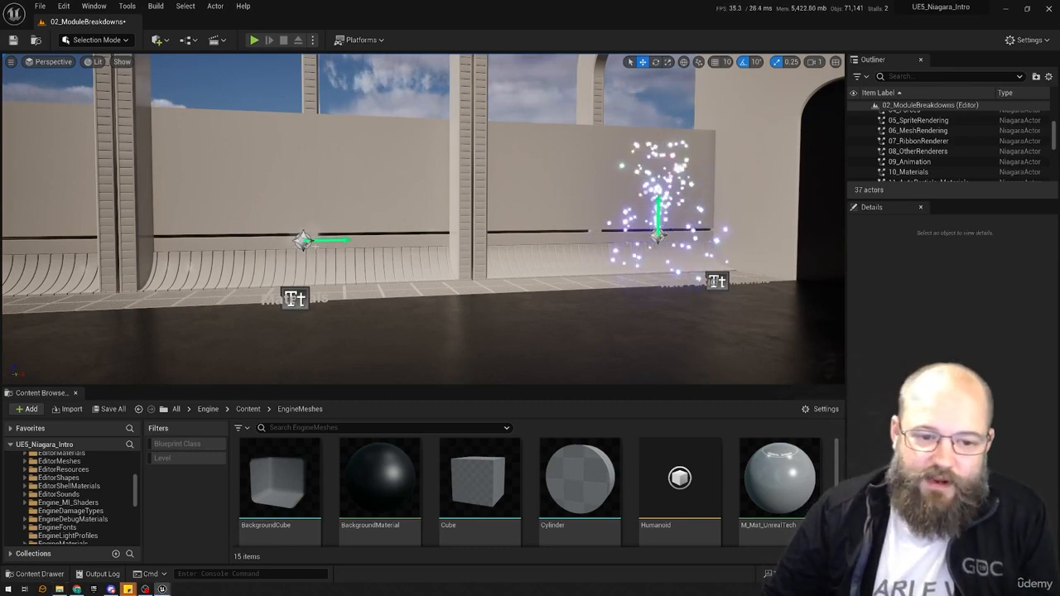
# - Open the level's 10_Materials Niagara system and the M_Adv_Particle_Material used by its Sprite Renderer
pyautogui.click(303, 240)
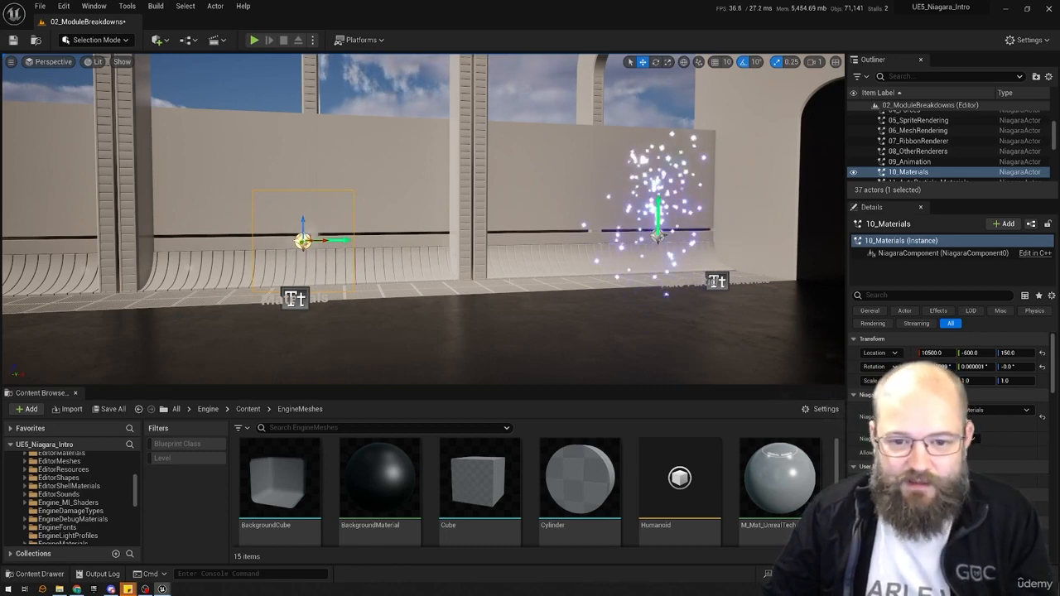
pyautogui.hotkey('ctrl', 'e')
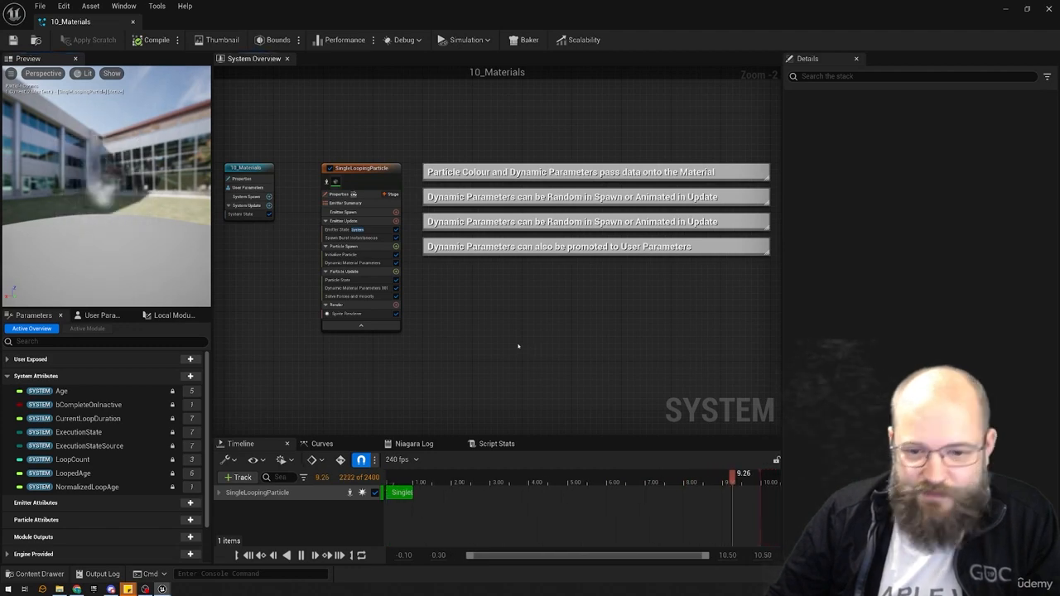
pyautogui.click(358, 314)
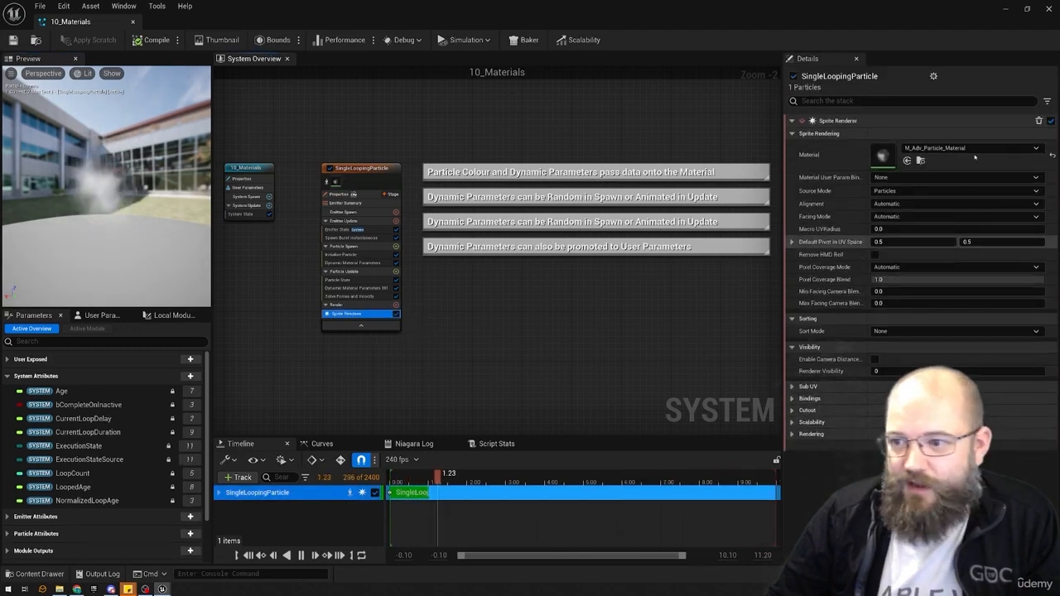
pyautogui.doubleClick(882, 156)
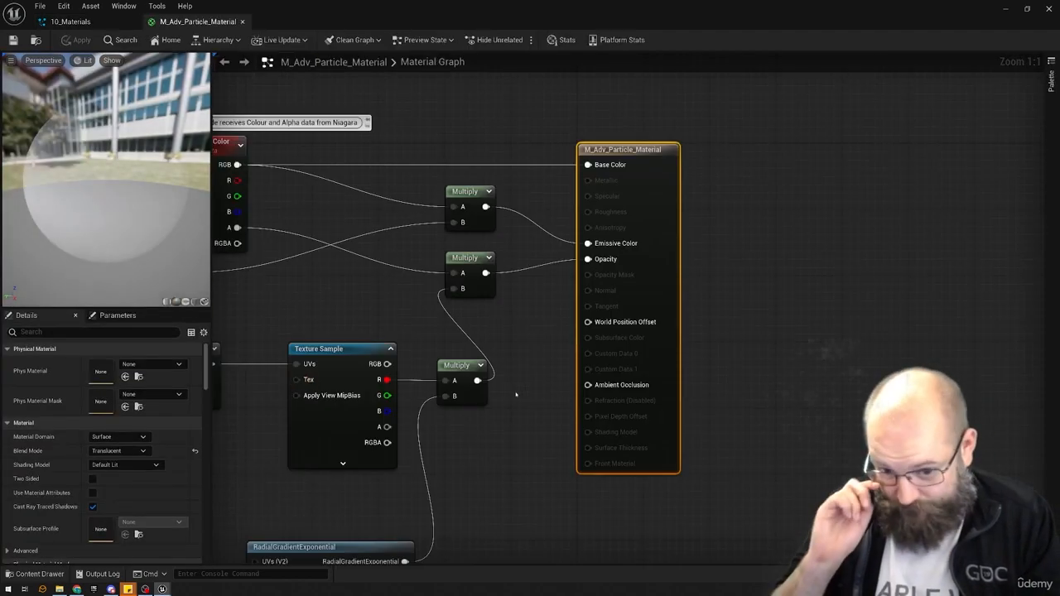
# - Examine the material graph and the Particle Color node that receives colour and alpha data from Niagara
pyautogui.scroll(-2, 350, 277)
pyautogui.moveTo(350, 278); pyautogui.dragTo(665, 213, button='right')
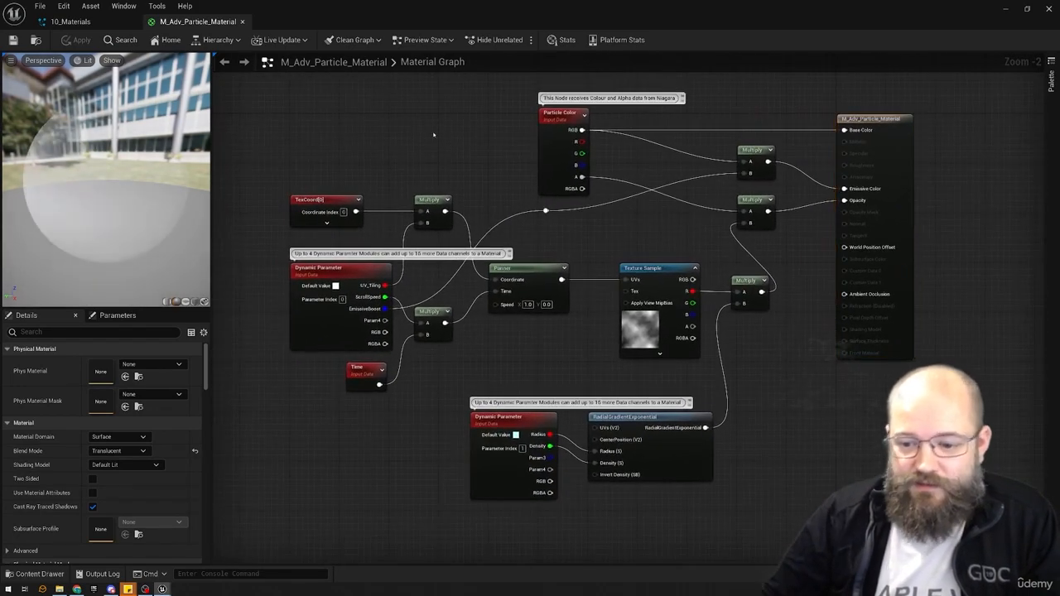
pyautogui.click(568, 112)
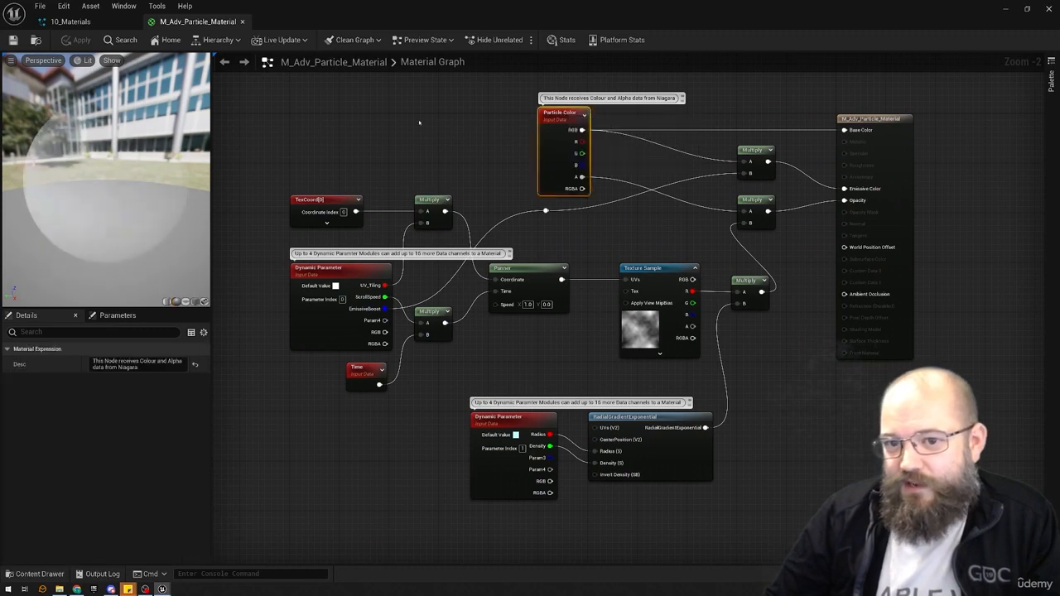
pyautogui.click(462, 150)
pyautogui.hotkey('ctrl', 'z')
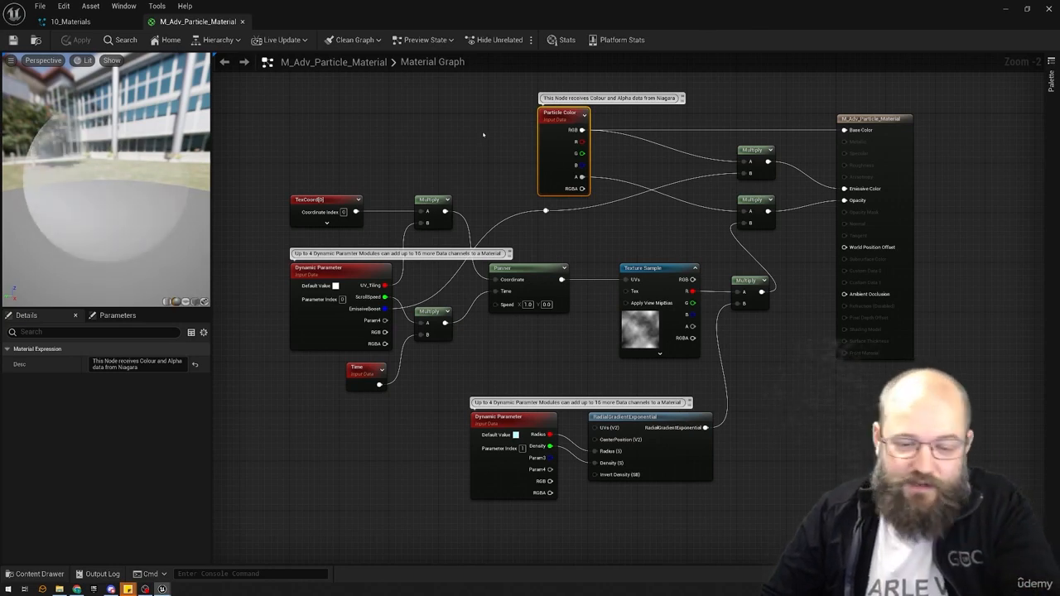
pyautogui.moveTo(566, 114)
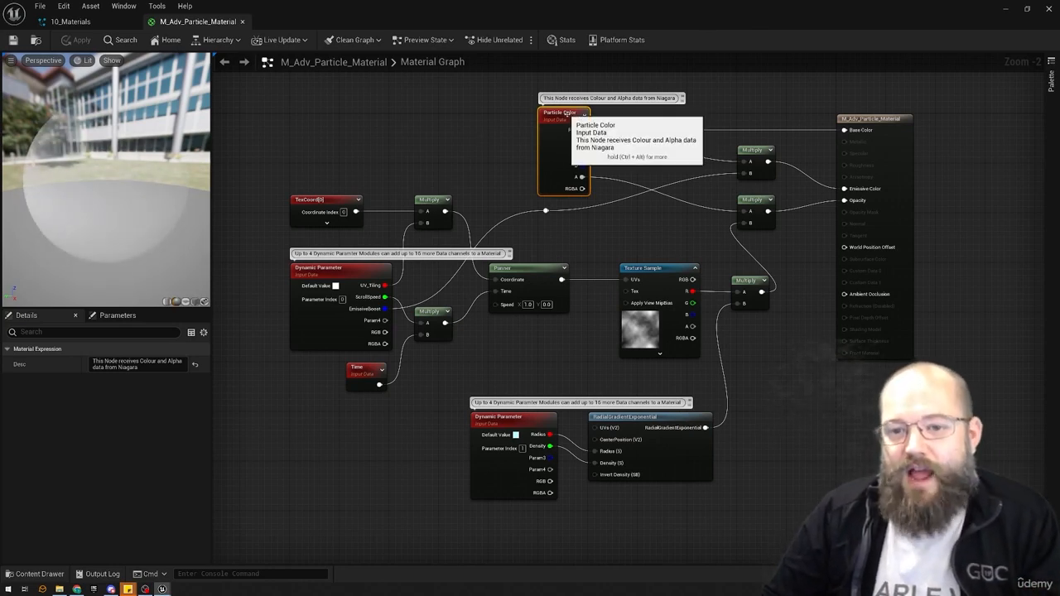
pyautogui.click(495, 141)
# - Break the Particle Color RGB links and reconnect RGB to Base Color and to input A of the emissive Multiply
pyautogui.keyDown('alt'); pyautogui.click(582, 130); pyautogui.keyUp('alt')
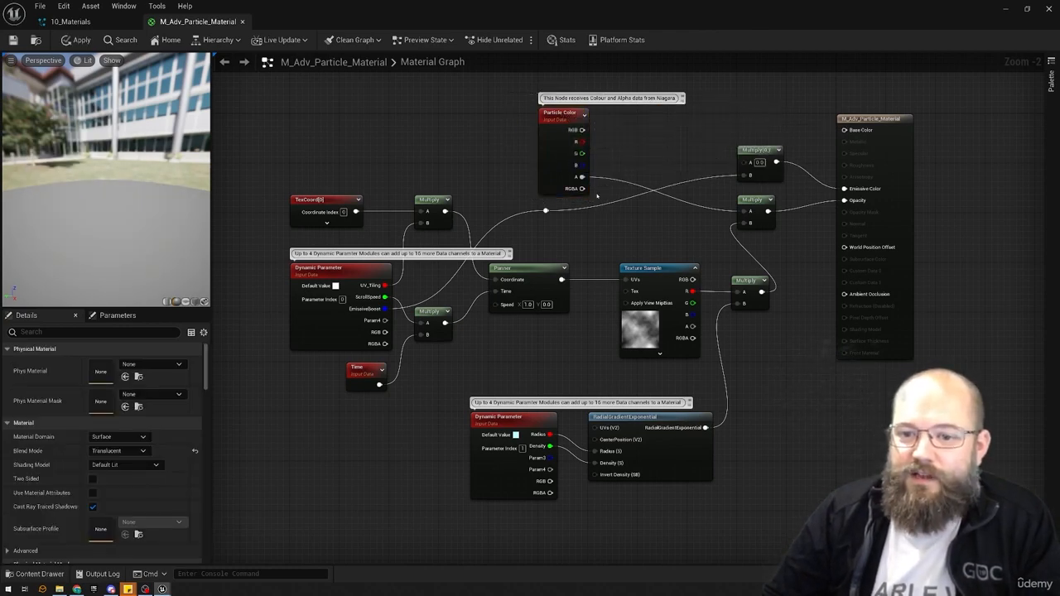
pyautogui.moveTo(845, 130); pyautogui.dragTo(582, 130)
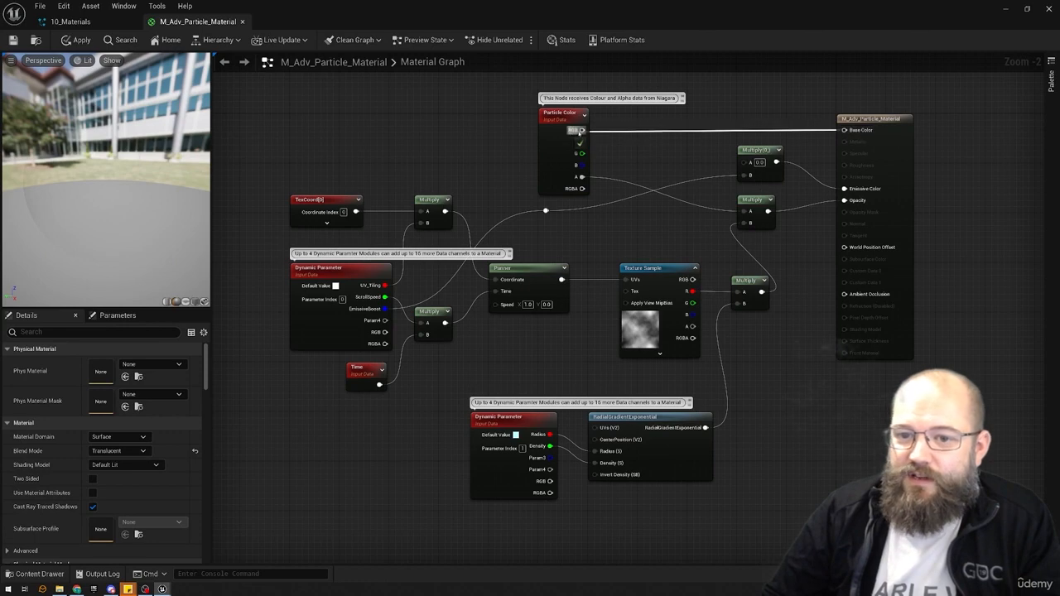
pyautogui.moveTo(739, 163)
pyautogui.mouseDown()
pyautogui.moveTo(694, 162)
pyautogui.moveTo(739, 163)
pyautogui.mouseUp()
pyautogui.moveTo(743, 163); pyautogui.dragTo(582, 130)
pyautogui.click(510, 129)
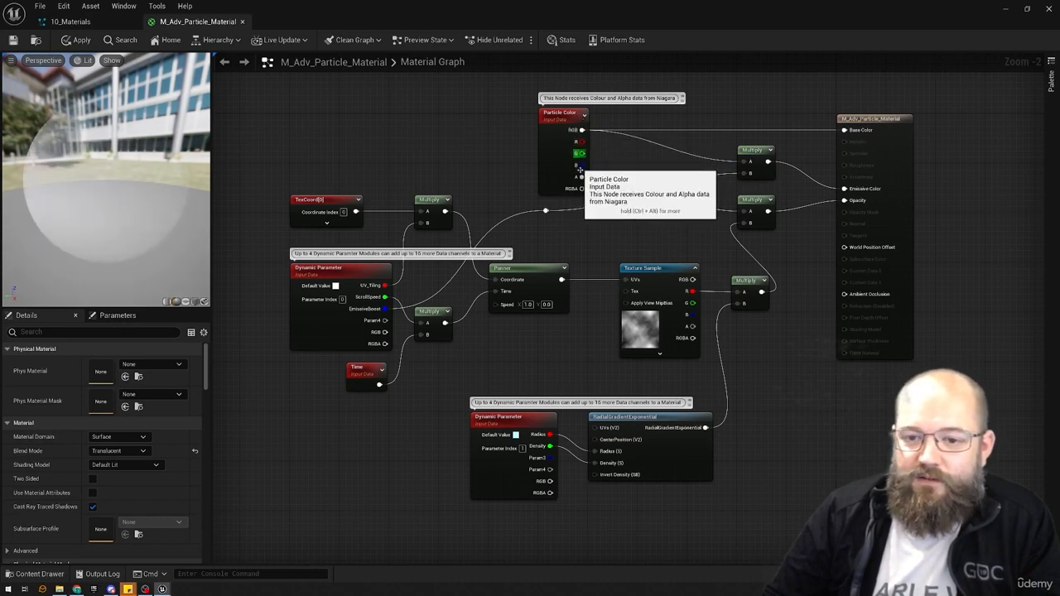
# - Add a Panner node in the empty space above the Particle Color connections
pyautogui.moveTo(770, 88); pyautogui.dragTo(712, 111, button='right')
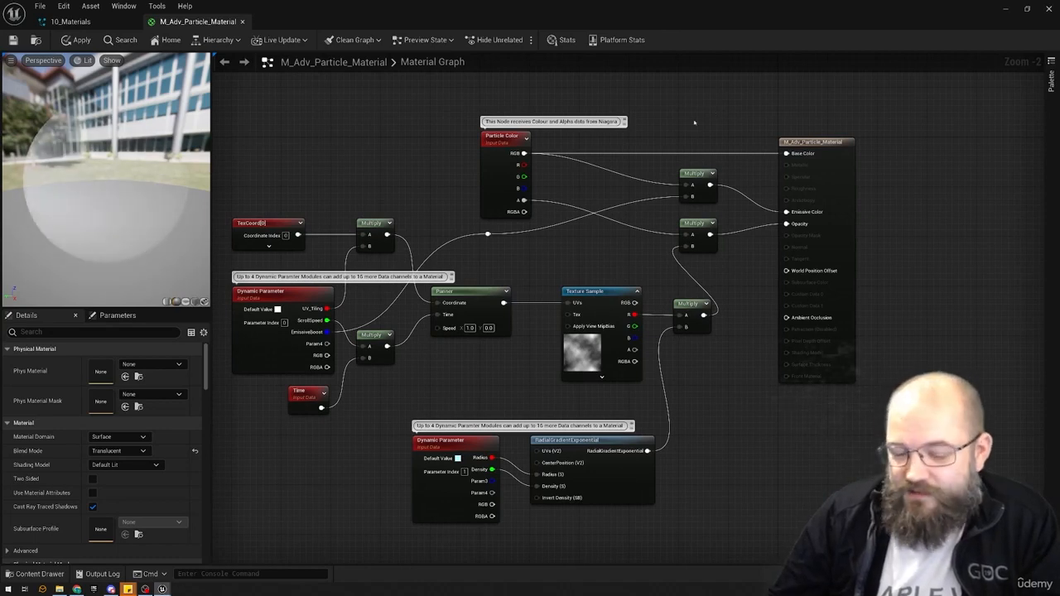
pyautogui.moveTo(670, 125); pyautogui.dragTo(610, 159, button='right')
pyautogui.rightClick(611, 157)
pyautogui.write('panner')
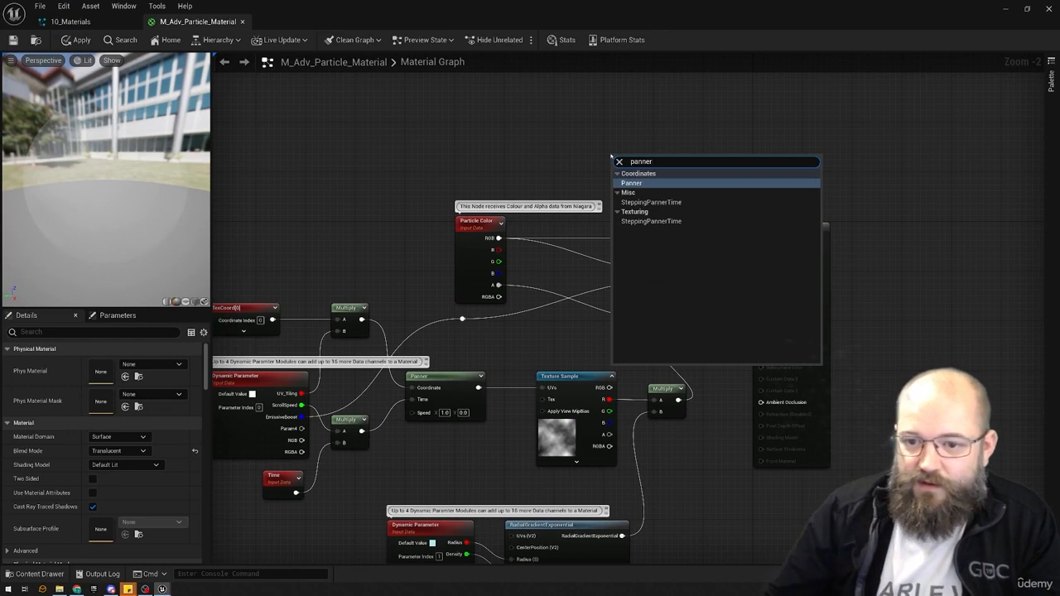
pyautogui.press('Return')
# - Add a Multiply node fed by Particle Color's green channel, and place a Time node beside it
pyautogui.moveTo(497, 264); pyautogui.dragTo(479, 159)
pyautogui.write('multiply')
pyautogui.press('Return')
pyautogui.write('time')
pyautogui.press('Return')
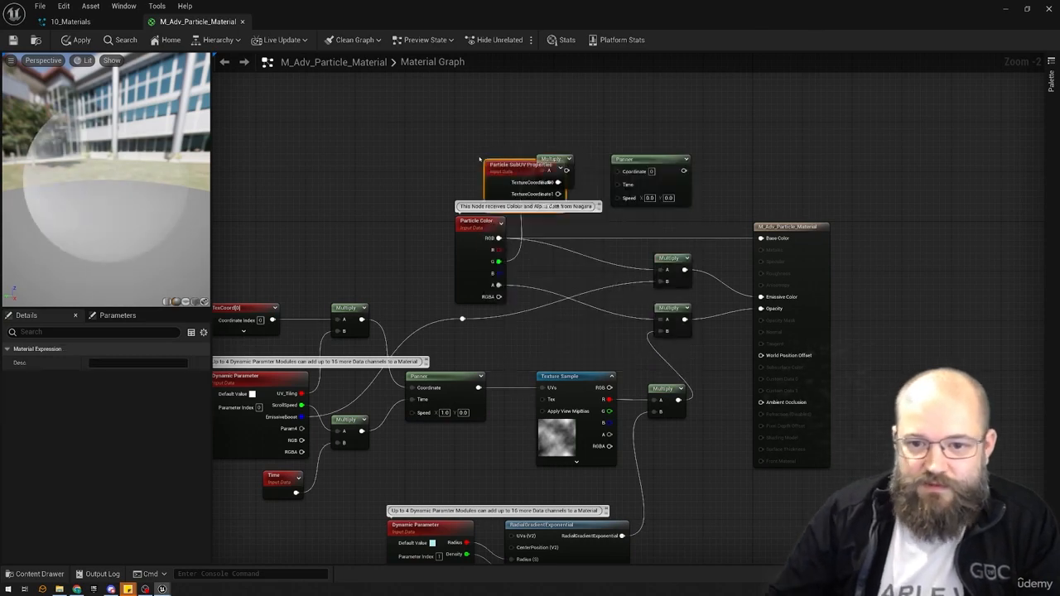
pyautogui.press('Delete')
pyautogui.rightClick(445, 158)
pyautogui.write('time')
pyautogui.press('Return')
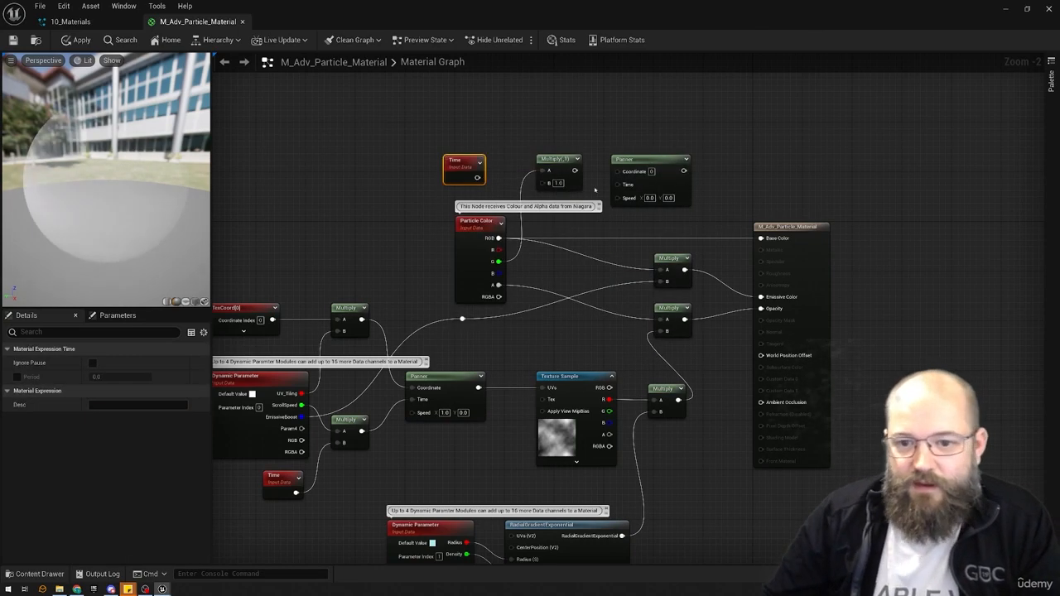
# - Connect Time to the new Multiply's B input and the Multiply's output to the Panner's Time input
pyautogui.moveTo(543, 183); pyautogui.dragTo(486, 178)
pyautogui.moveTo(575, 171); pyautogui.dragTo(620, 185)
pyautogui.click(571, 235)
pyautogui.moveTo(544, 182); pyautogui.dragTo(477, 177)
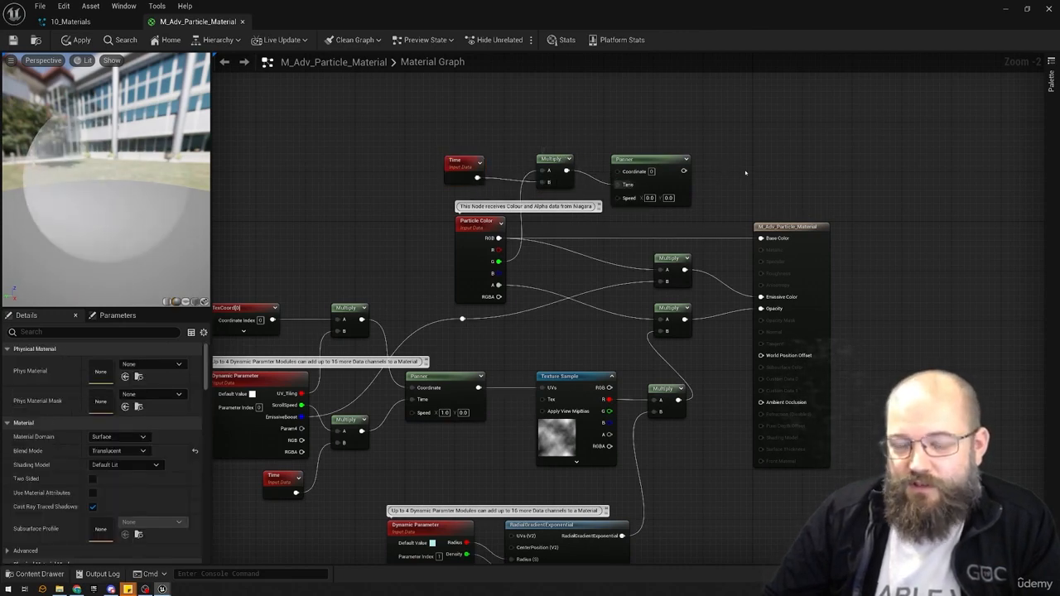
# - Delete the Time, Multiply and Panner nodes above the Particle Color node
pyautogui.moveTo(760, 126); pyautogui.dragTo(427, 195)
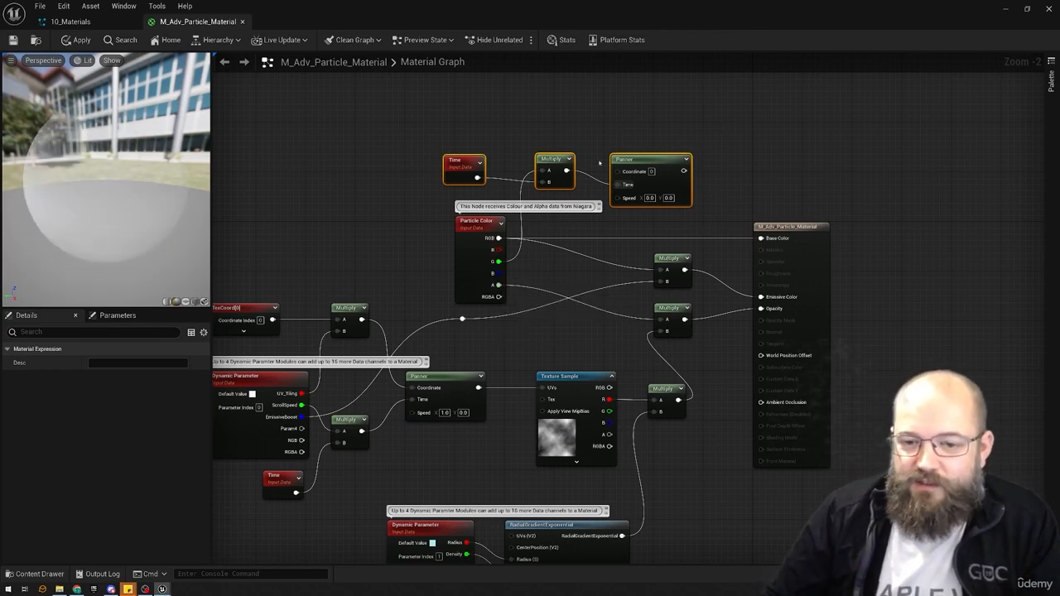
pyautogui.click(744, 132)
pyautogui.moveTo(709, 134); pyautogui.dragTo(420, 185)
pyautogui.press('Delete')
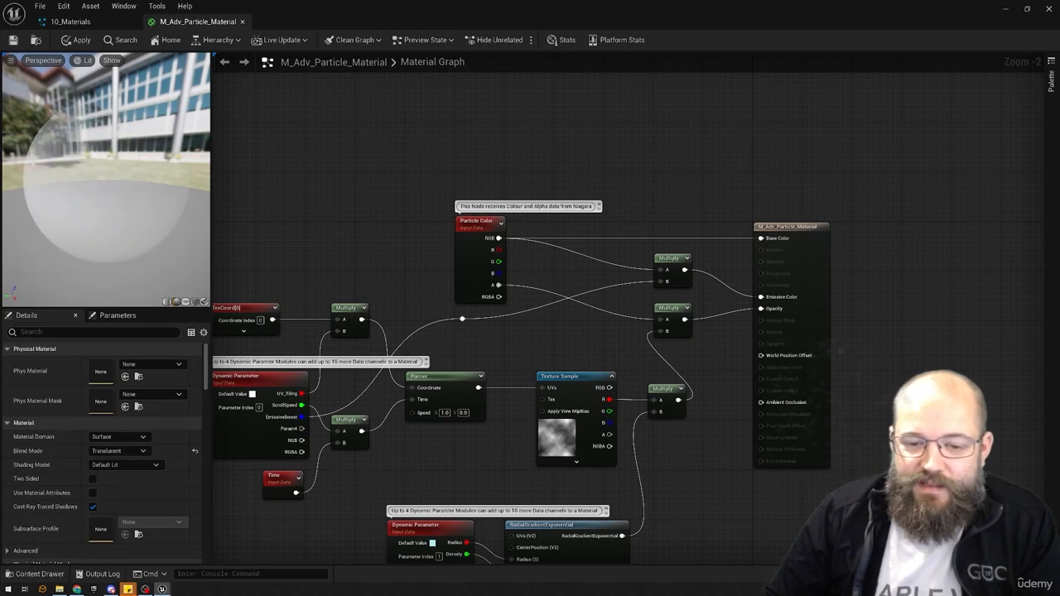
# - Add a new Dynamic Parameter node in the empty area above the TexCoord node
pyautogui.moveTo(383, 243); pyautogui.dragTo(458, 207, button='right')
pyautogui.click(321, 347)
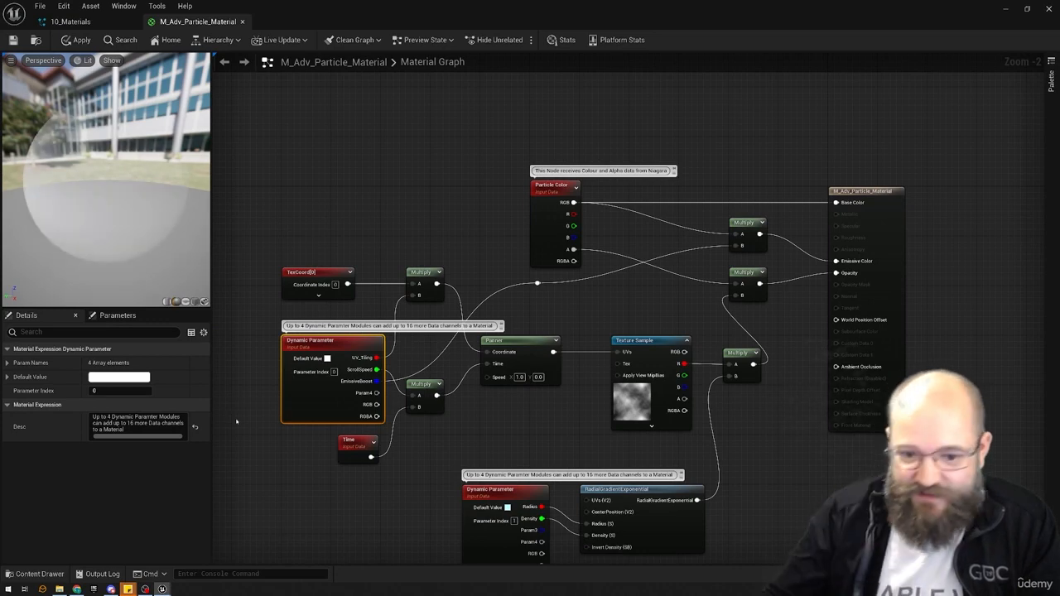
pyautogui.click(412, 223)
pyautogui.moveTo(381, 177); pyautogui.dragTo(339, 158, button='right')
pyautogui.rightClick(338, 156)
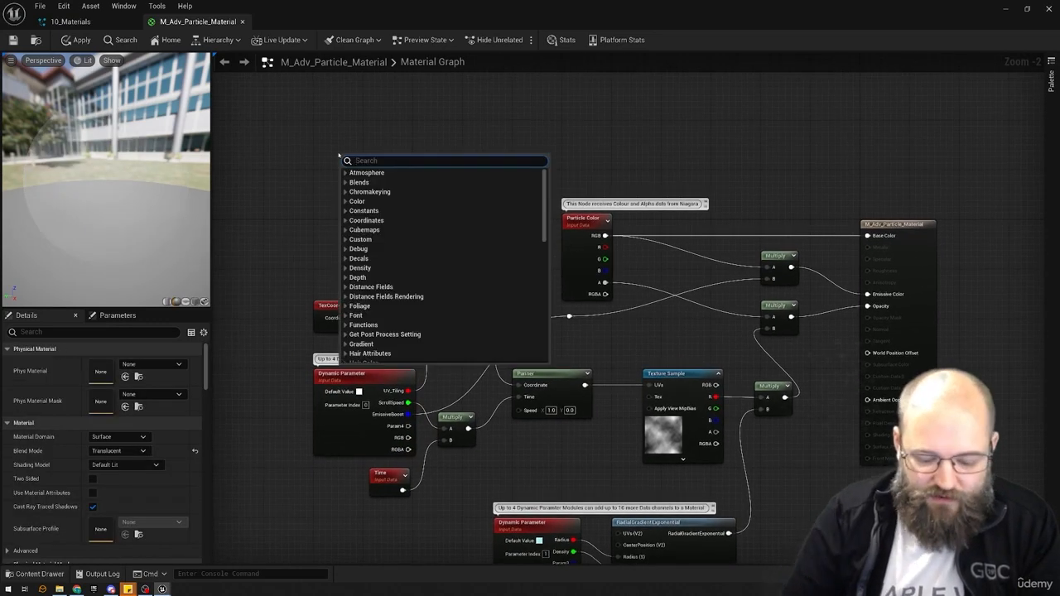
pyautogui.write('dyna')
pyautogui.press('Return')
pyautogui.moveTo(392, 167); pyautogui.dragTo(410, 151)
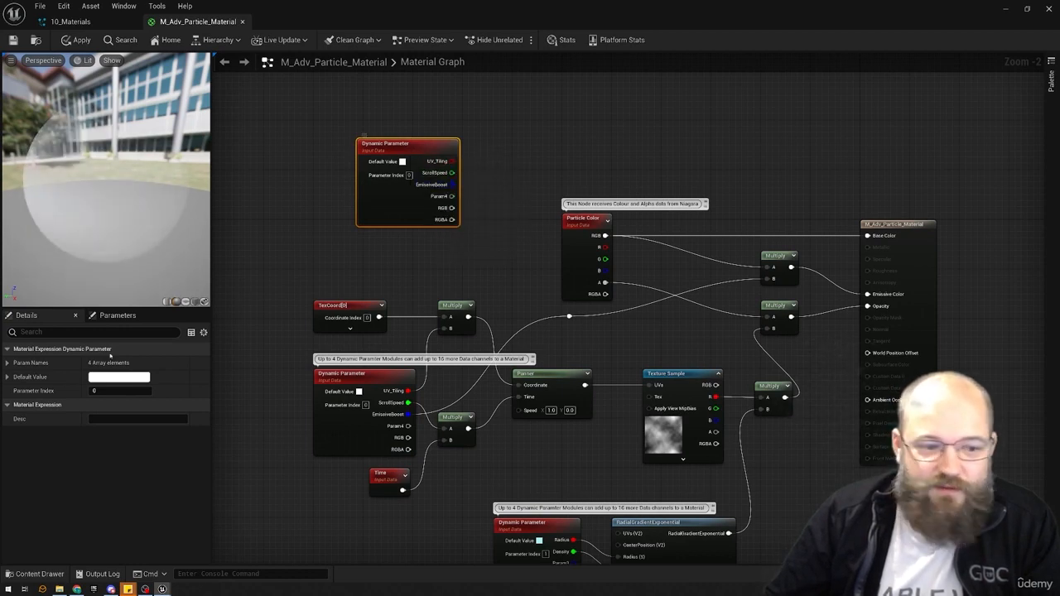
# - Expand the new Dynamic Parameter's Param Names and move the node higher in the graph
pyautogui.click(8, 362)
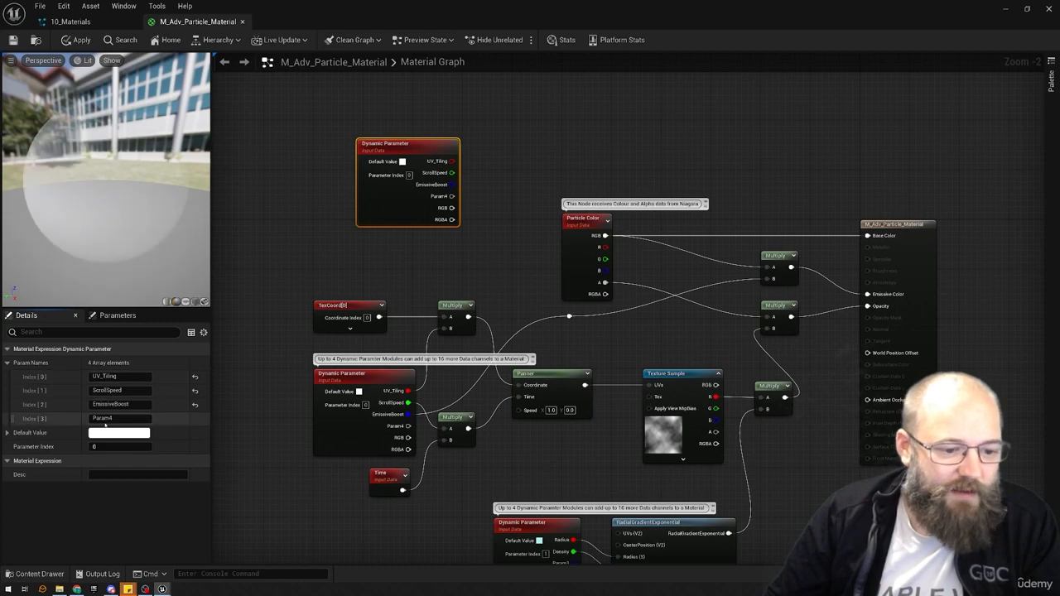
pyautogui.click(466, 253)
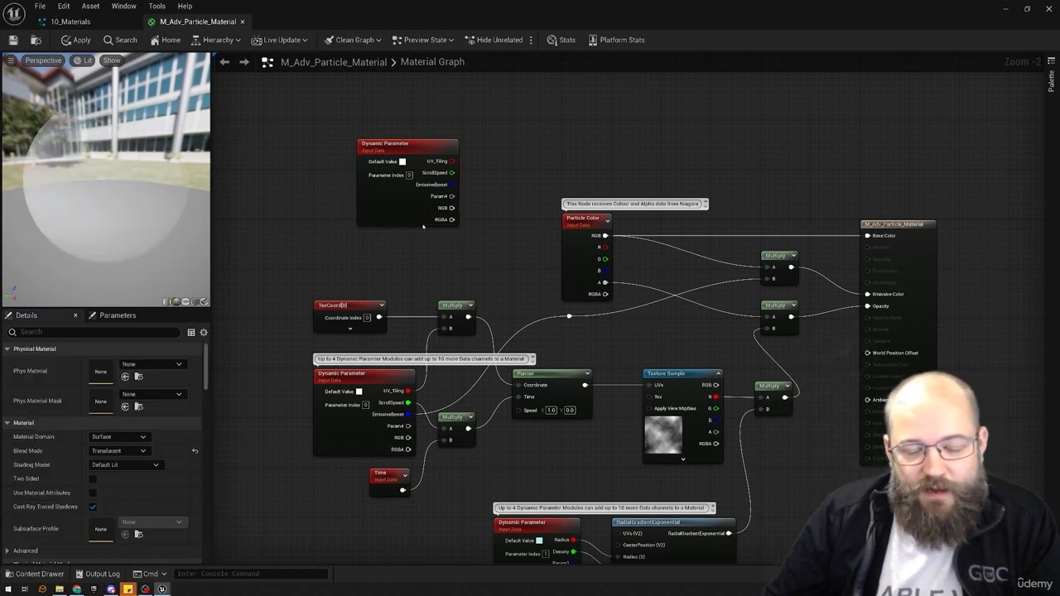
pyautogui.click(418, 218)
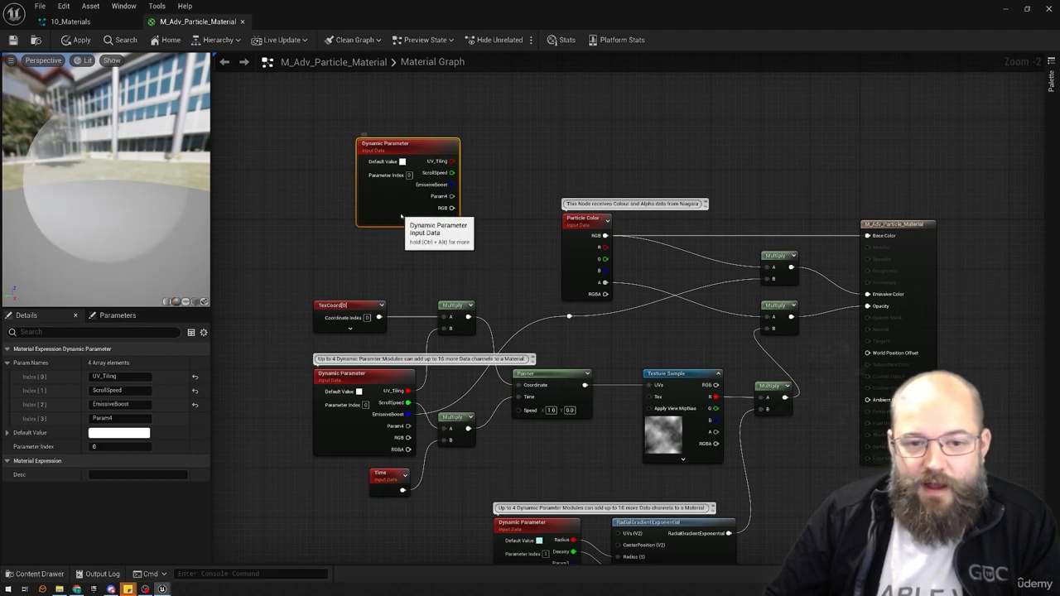
pyautogui.moveTo(402, 185); pyautogui.dragTo(364, 164)
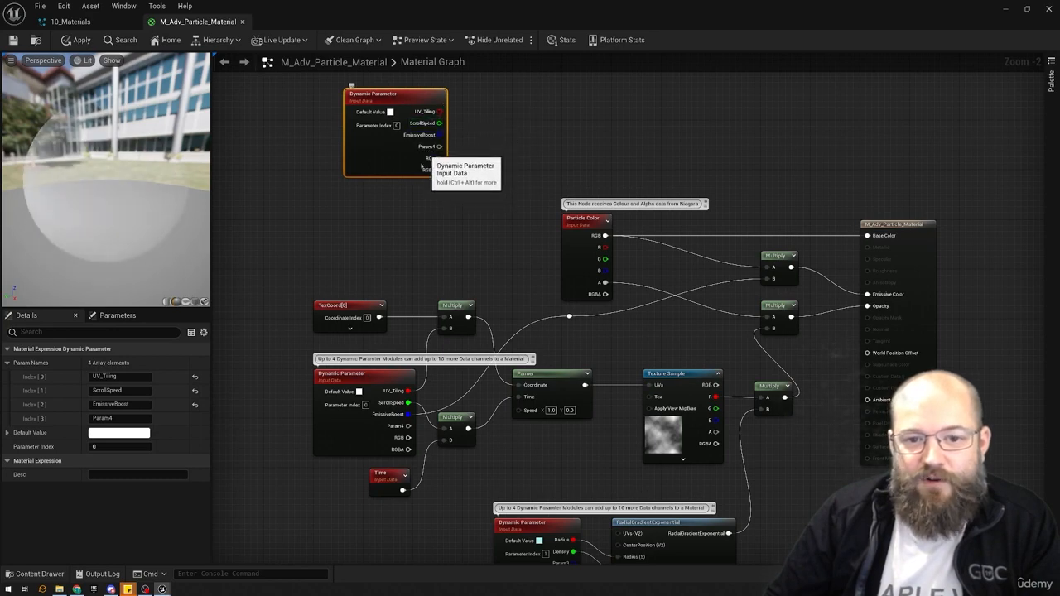
pyautogui.moveTo(383, 156)
pyautogui.mouseDown()
pyautogui.moveTo(432, 157)
pyautogui.moveTo(400, 160)
pyautogui.mouseUp()
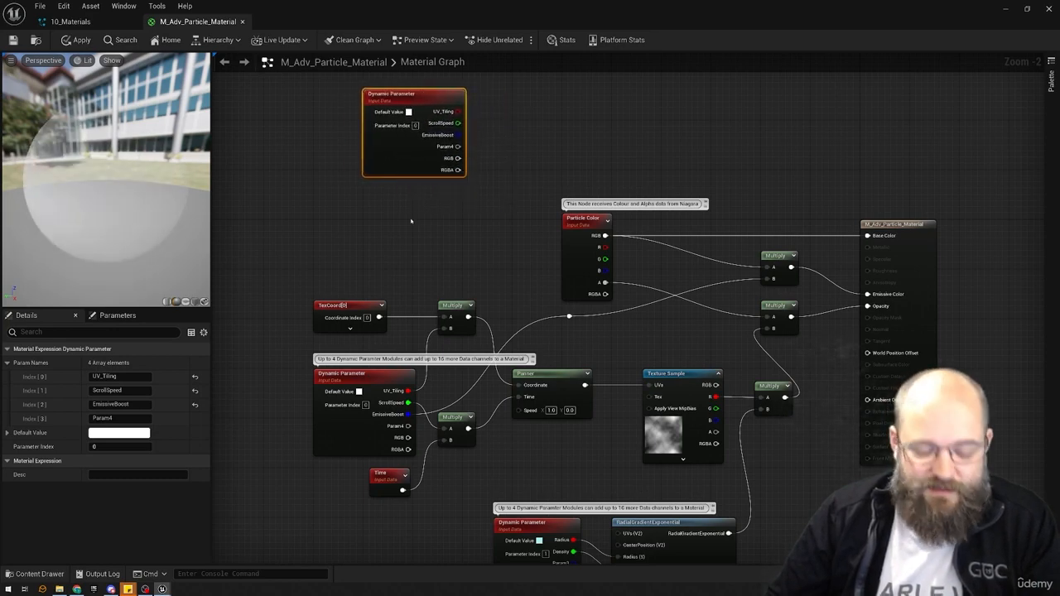
# - Duplicate the new Dynamic Parameter node beside the original and set the copy's Parameter Index to 1
pyautogui.moveTo(512, 159); pyautogui.dragTo(480, 196, button='right')
pyautogui.hotkey('ctrl', 'c')
pyautogui.hotkey('ctrl', 'v')
pyautogui.moveTo(495, 263); pyautogui.dragTo(491, 196)
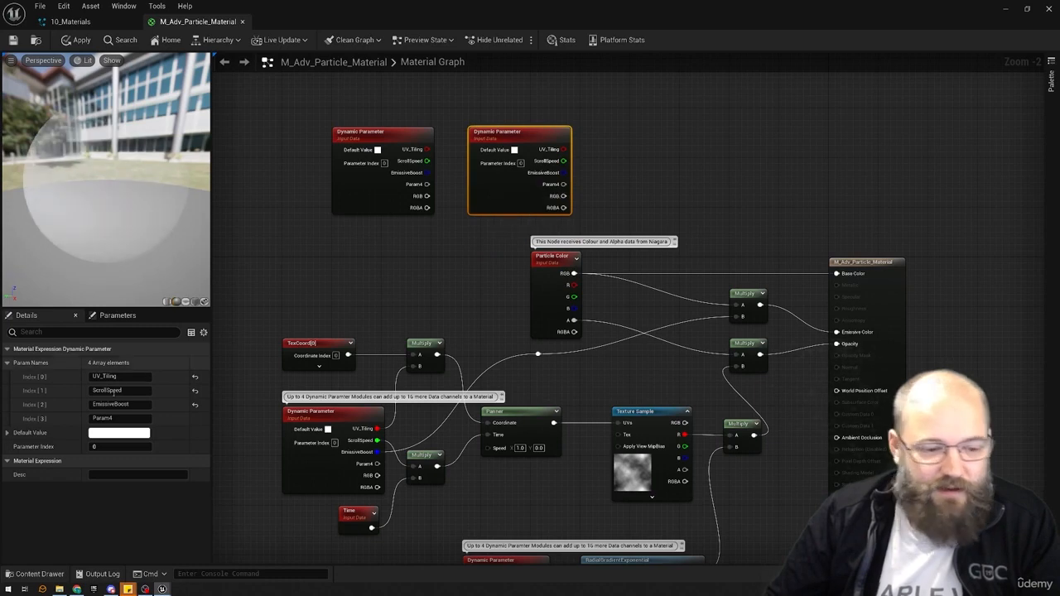
pyautogui.click(120, 447)
pyautogui.write('1')
pyautogui.press('Return')
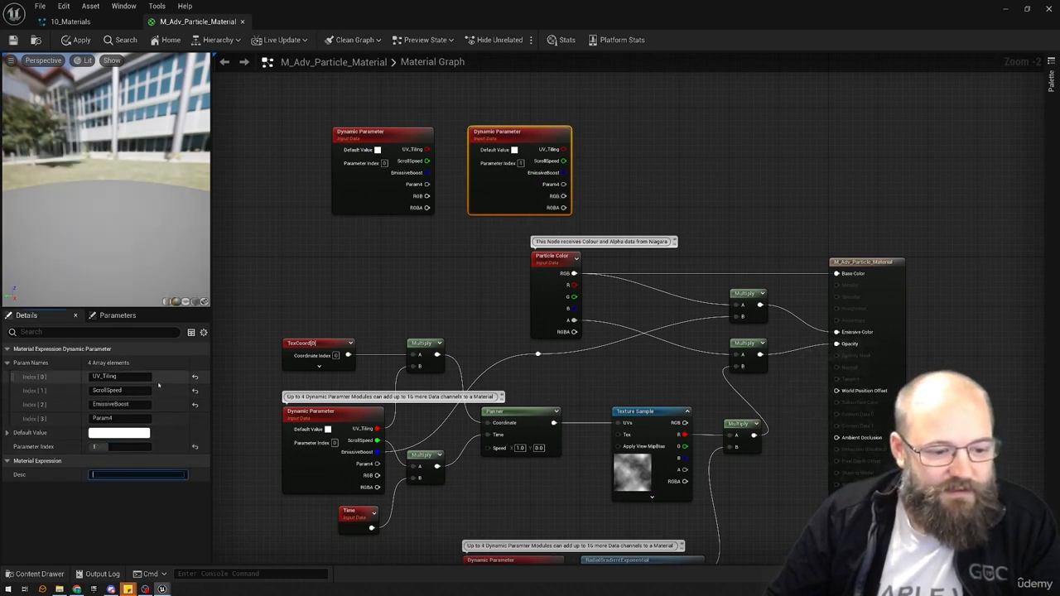
# - Rename the copied Dynamic Parameter's four parameters to Param5, Param6, Param7 and Param8
pyautogui.click(119, 376)
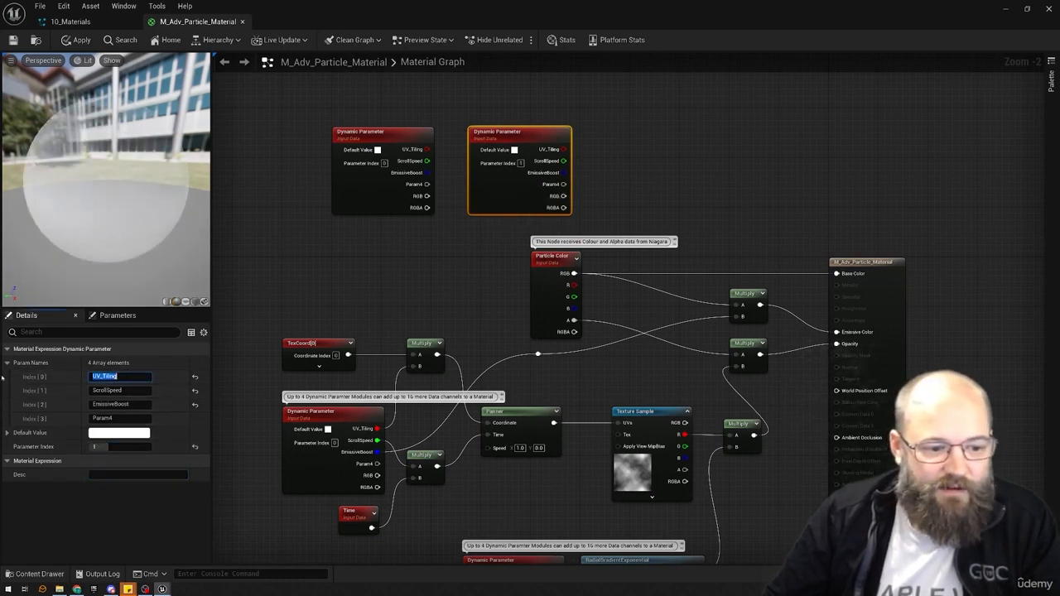
pyautogui.write('Param5')
pyautogui.press('Tab')
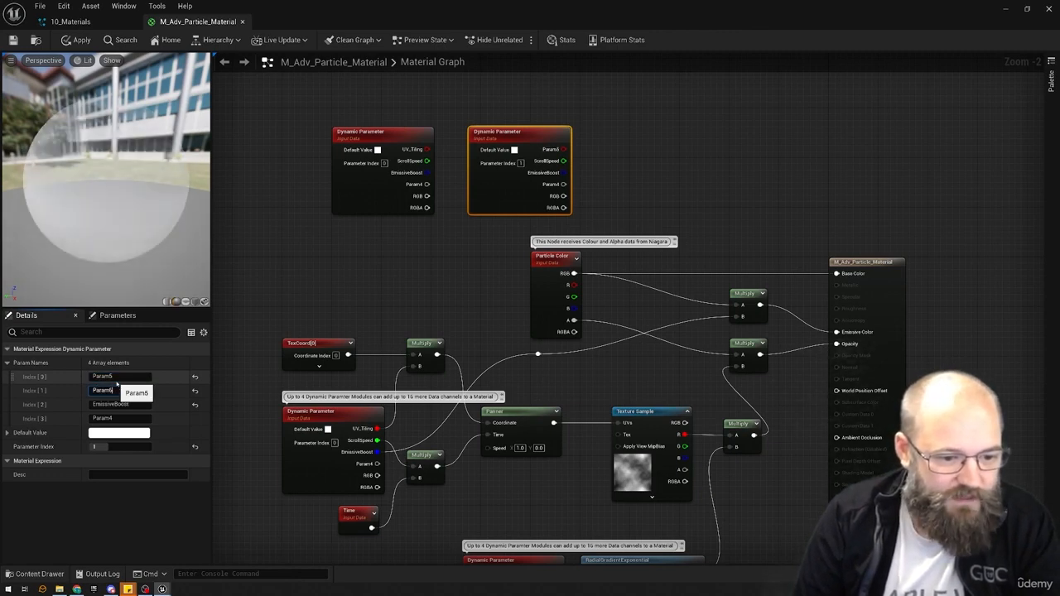
pyautogui.press('Tab')
pyautogui.write('Param')
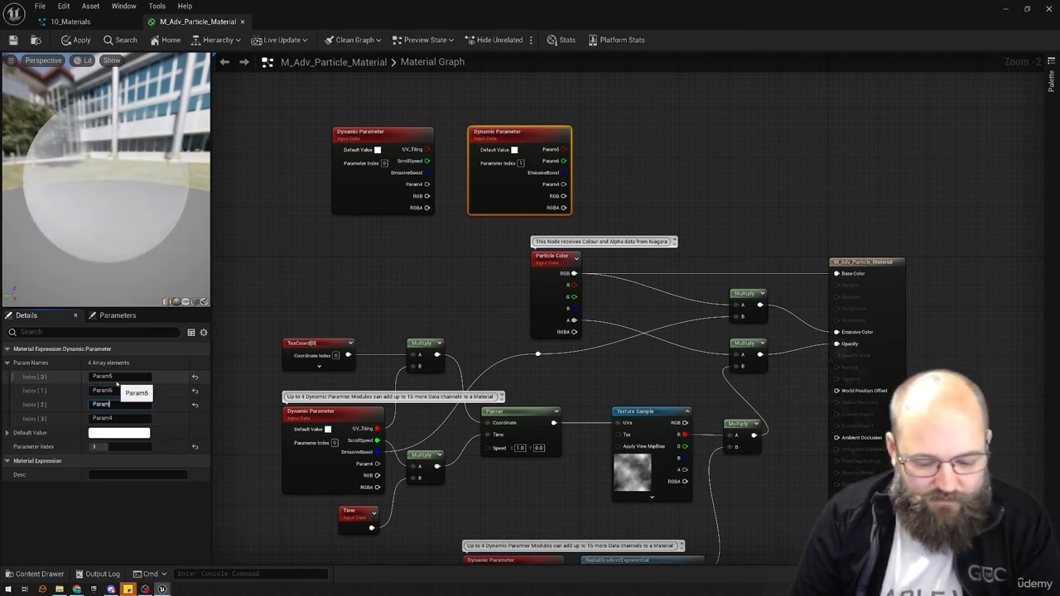
pyautogui.write('7')
pyautogui.press('Tab')
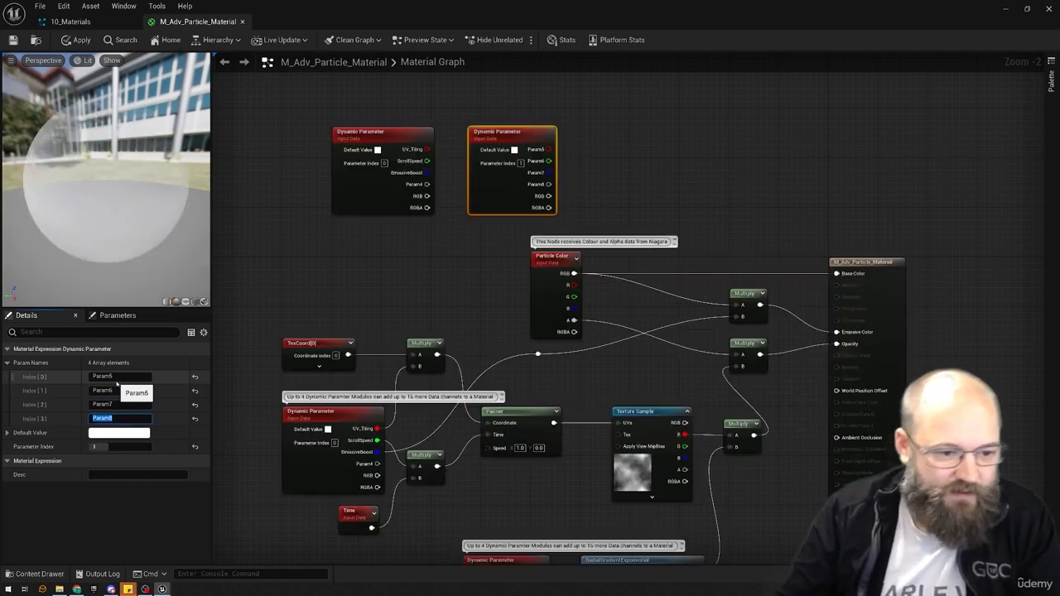
# - Duplicate the Dynamic Parameter node with index 1 twice and line up the copies beside it in the row
pyautogui.click(658, 173)
pyautogui.click(521, 196)
pyautogui.hotkey('ctrl', 'd')
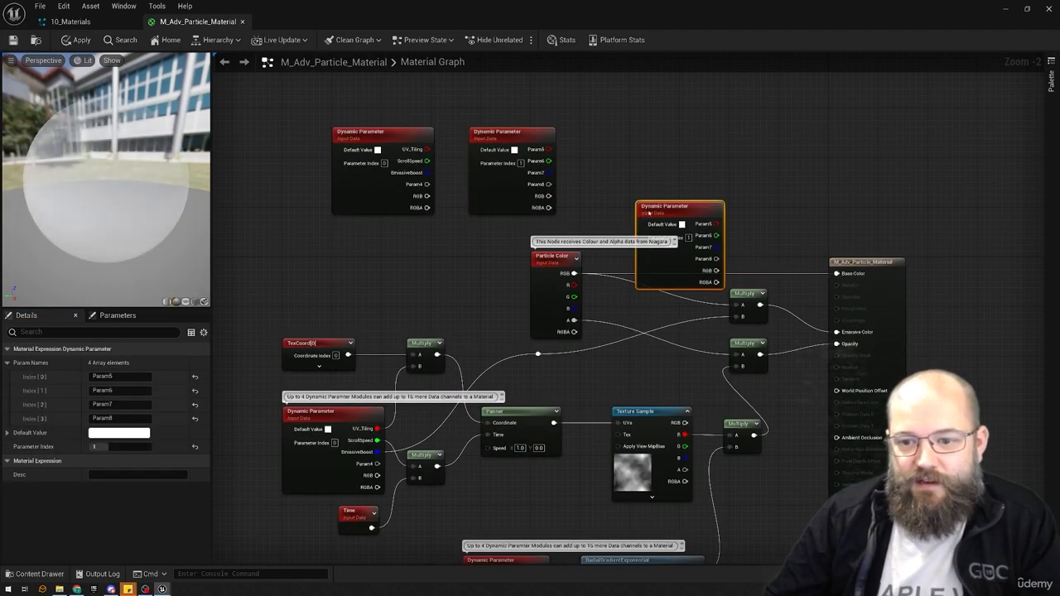
pyautogui.moveTo(649, 212); pyautogui.dragTo(611, 138)
pyautogui.hotkey('ctrl', 'd')
pyautogui.moveTo(708, 144); pyautogui.dragTo(800, 139)
pyautogui.click(769, 114)
# - Rename the third Dynamic Parameter node's four parameters to Param9, Param10, Param11 and Param12
pyautogui.click(629, 163)
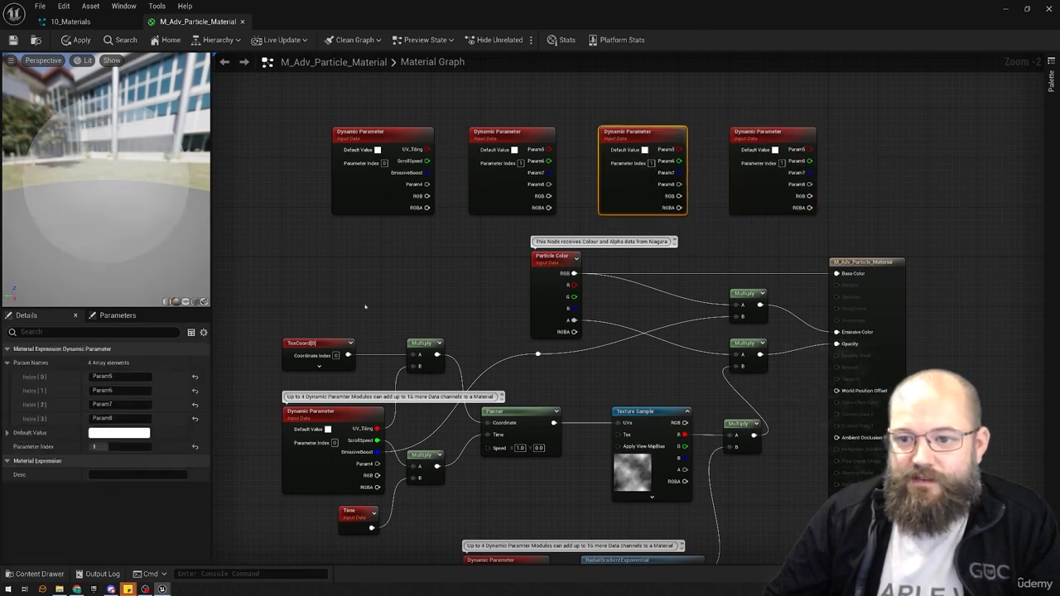
pyautogui.click(135, 376)
pyautogui.click(135, 376)
pyautogui.press('BackSpace')
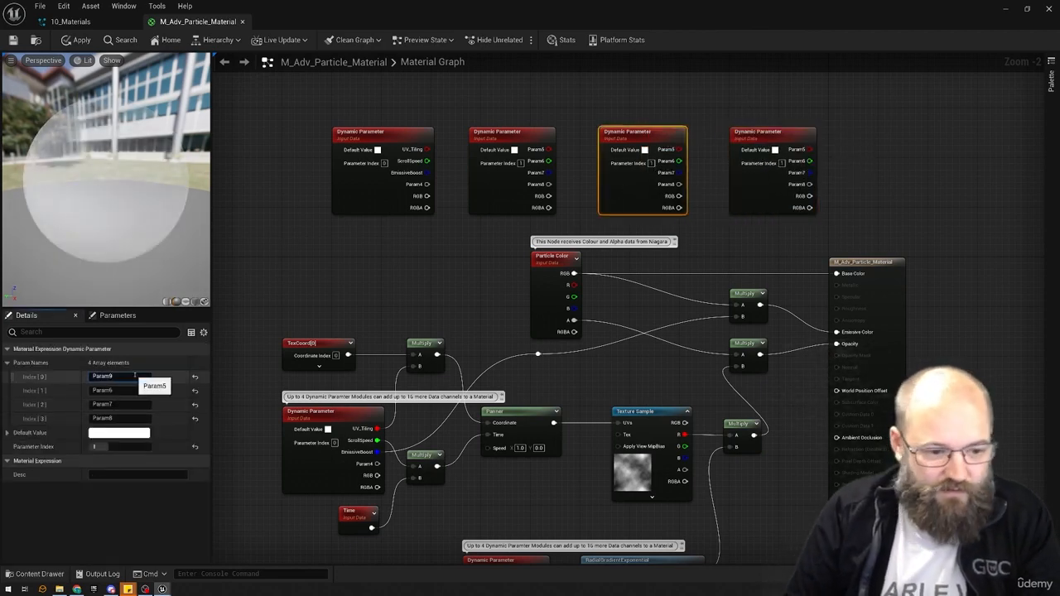
pyautogui.press('Tab')
pyautogui.press('Tab')
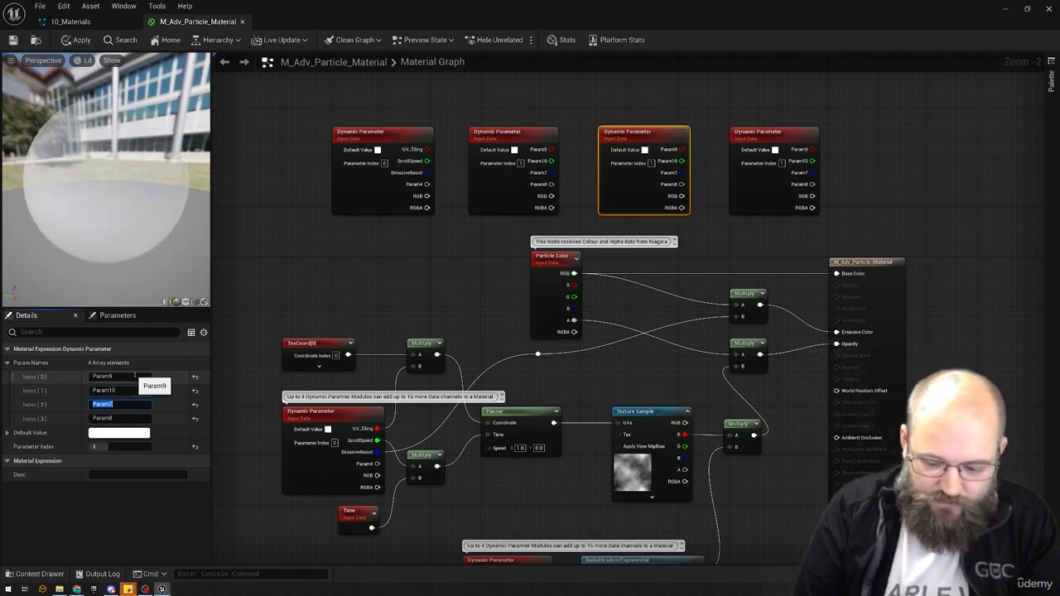
pyautogui.press('Tab')
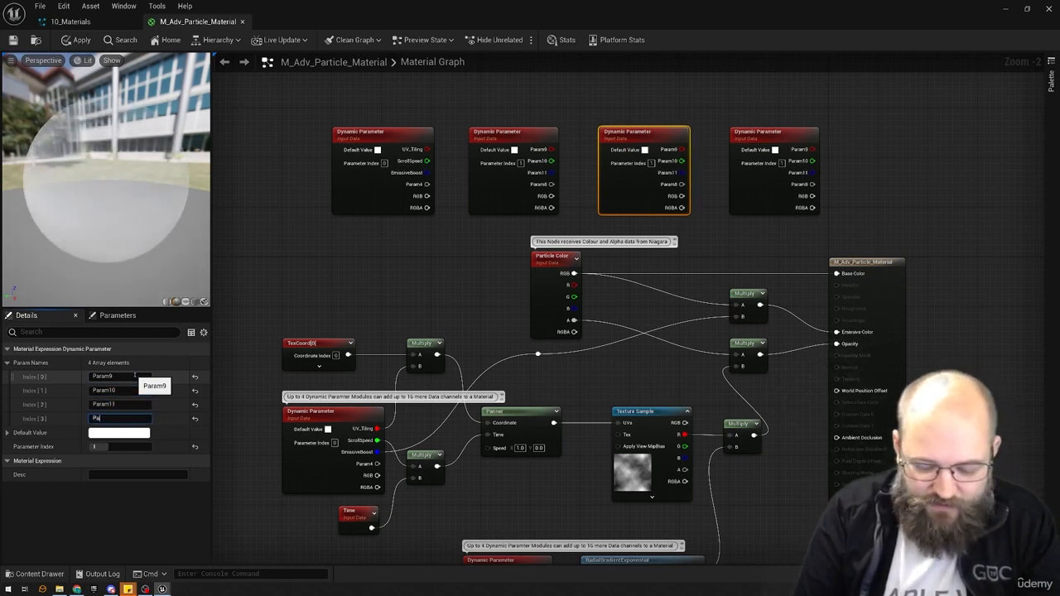
pyautogui.press('Return')
pyautogui.click(579, 99)
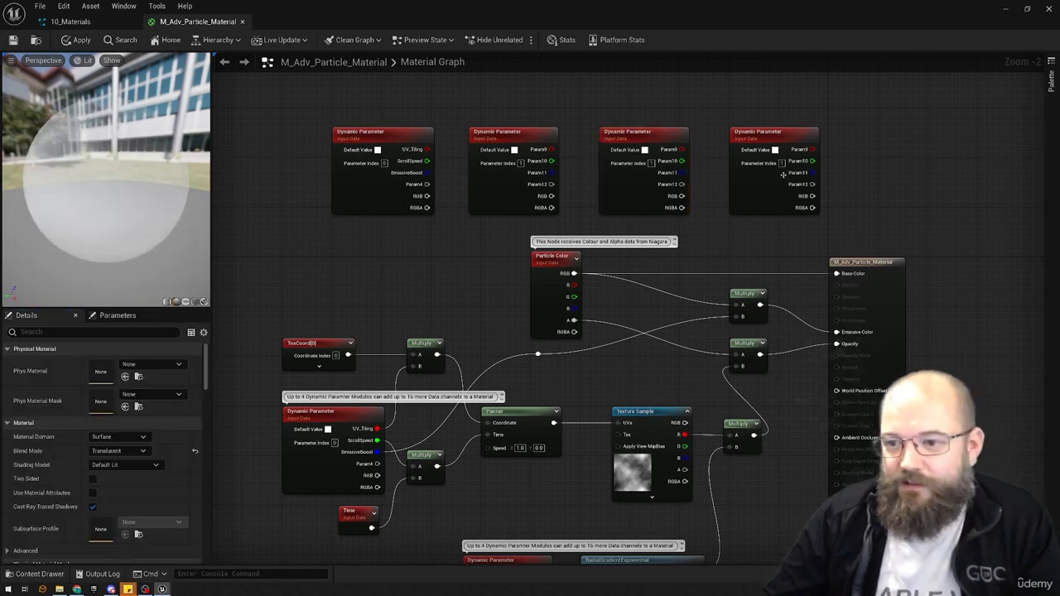
# - Set the third node's Parameter Index to 2, and give the fourth index 3 with parameters named Param13 to Param16
pyautogui.click(736, 131)
pyautogui.click(623, 193)
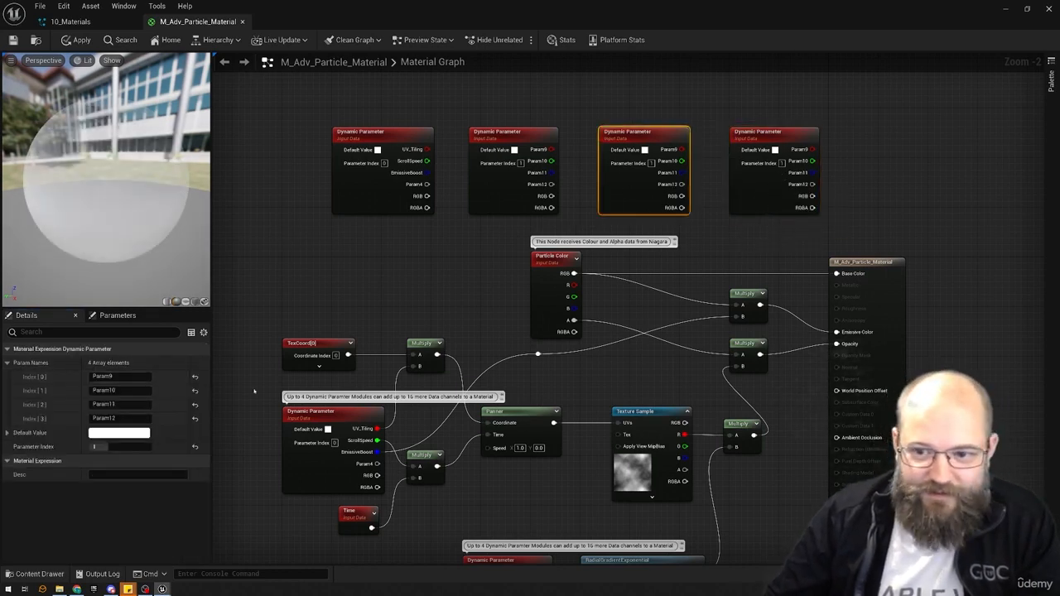
pyautogui.click(138, 475)
pyautogui.hotkey('ctrl', 'z')
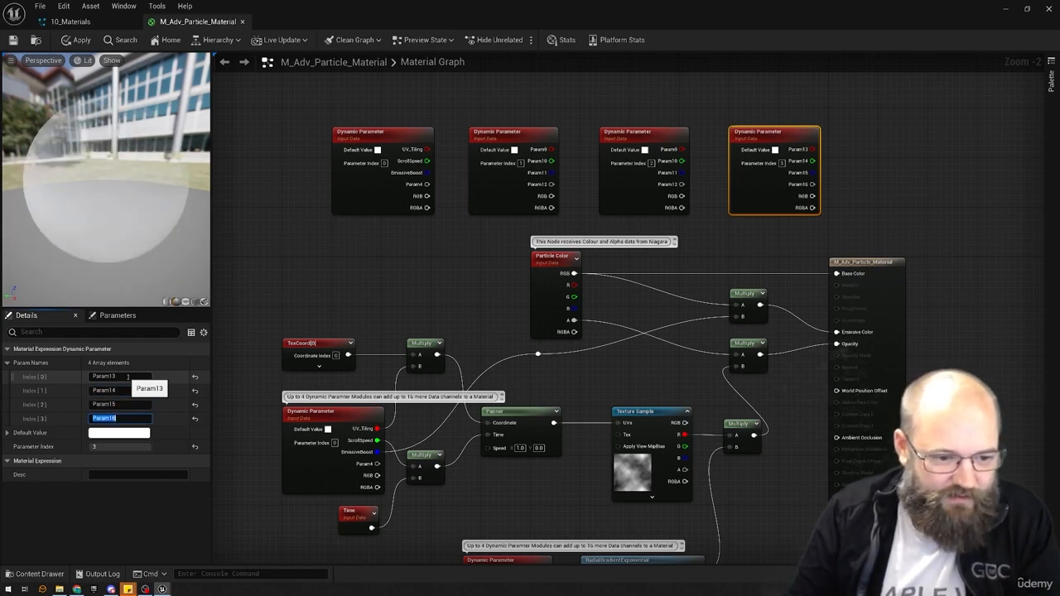
# - Examine the row of four Dynamic Parameter nodes, comparing the first node at index 0 with the other three
pyautogui.moveTo(853, 227); pyautogui.dragTo(327, 101)
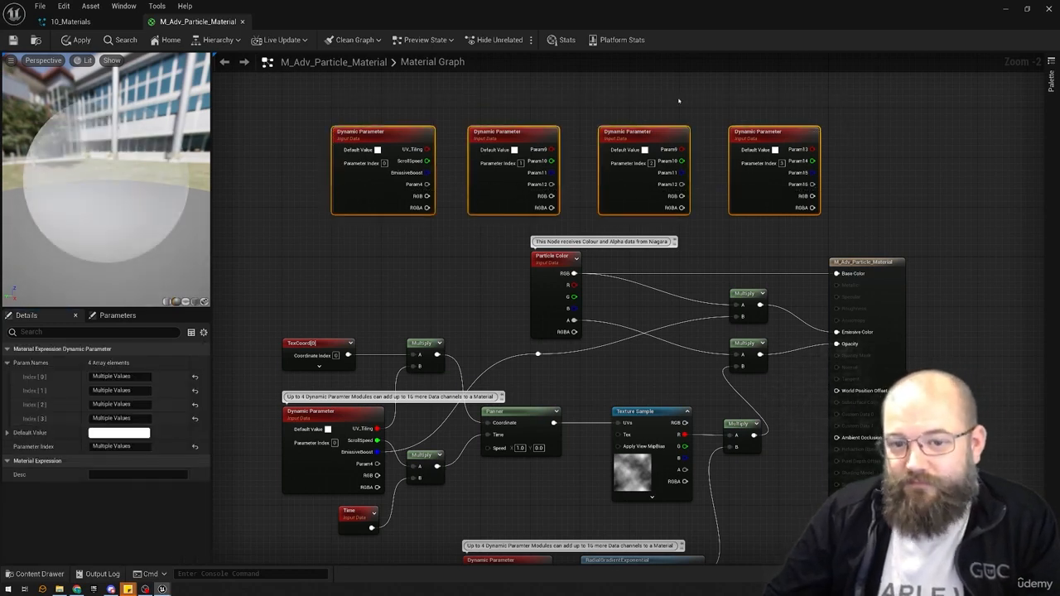
pyautogui.click(678, 100)
pyautogui.click(381, 157)
pyautogui.click(275, 190)
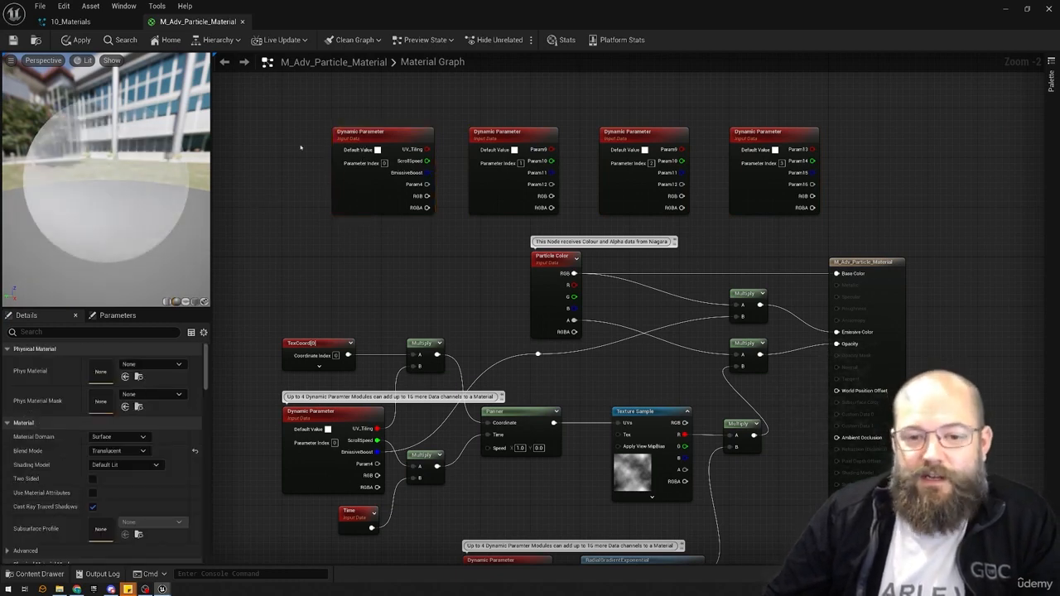
pyautogui.moveTo(319, 168); pyautogui.dragTo(430, 237)
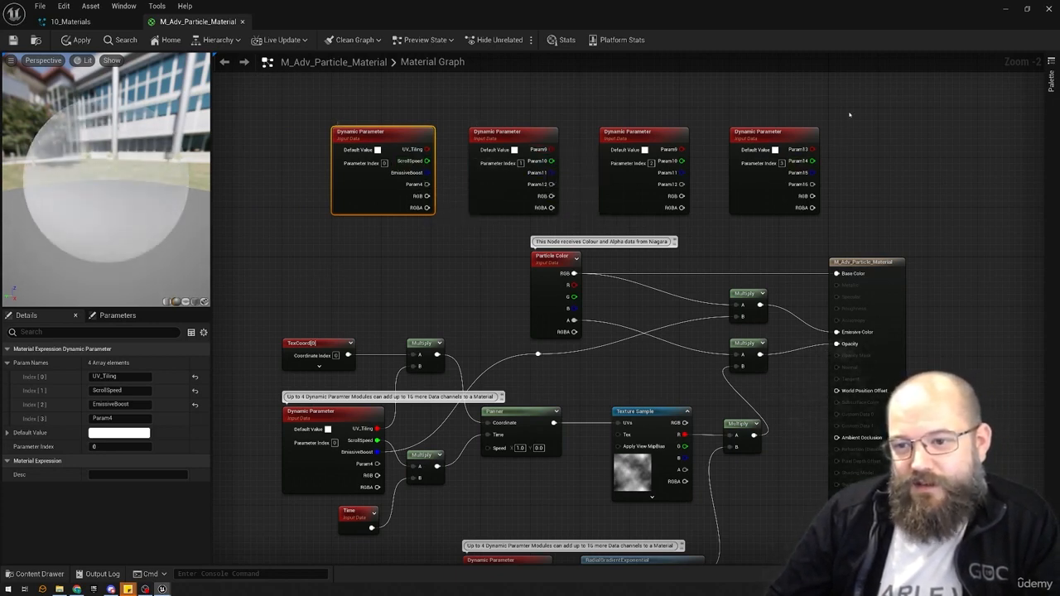
pyautogui.moveTo(849, 114); pyautogui.dragTo(485, 225)
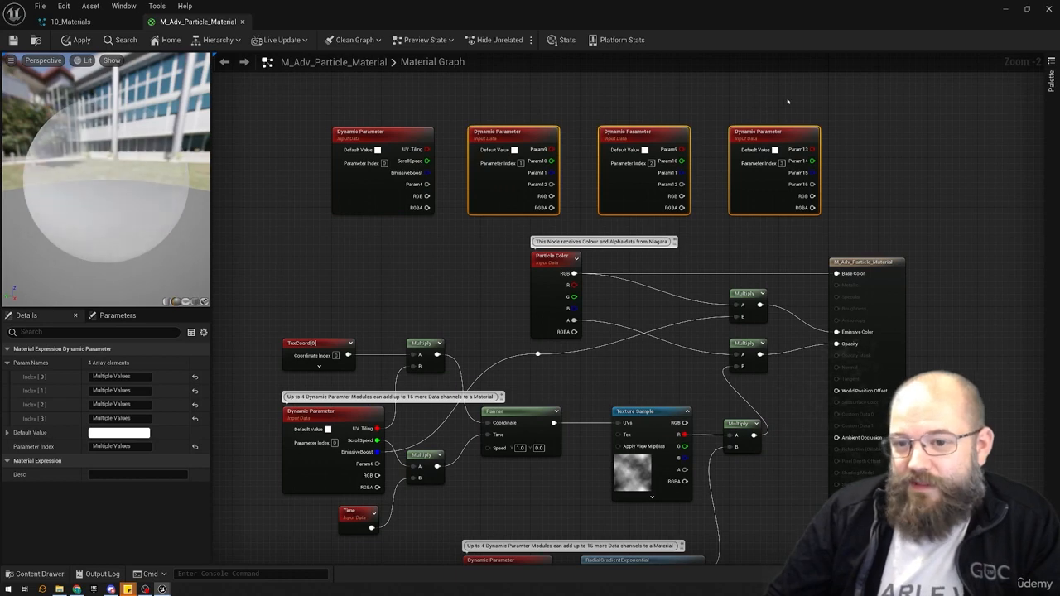
pyautogui.click(853, 105)
pyautogui.click(379, 177)
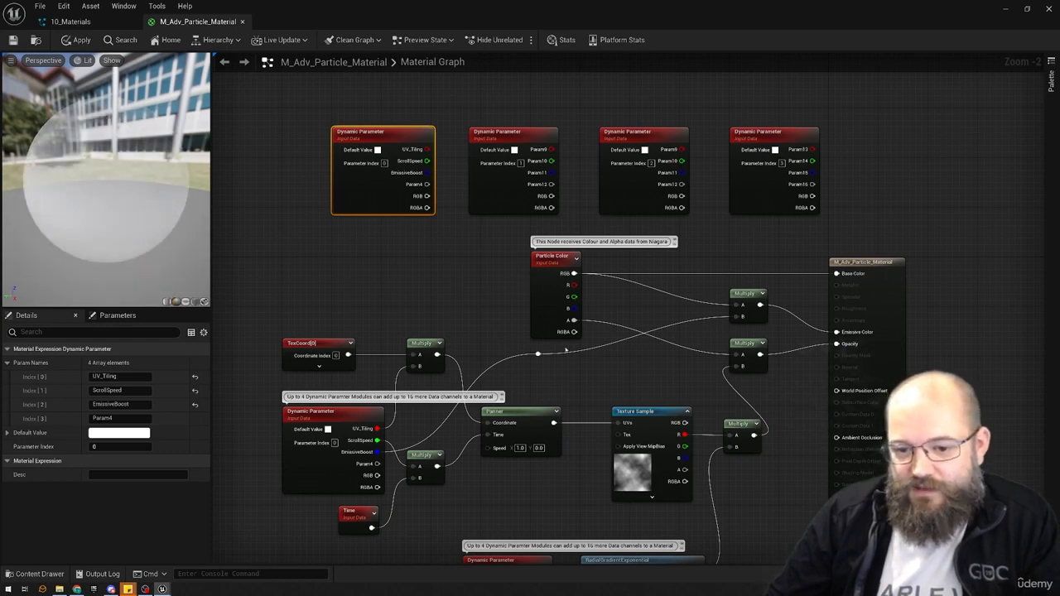
pyautogui.click(414, 248)
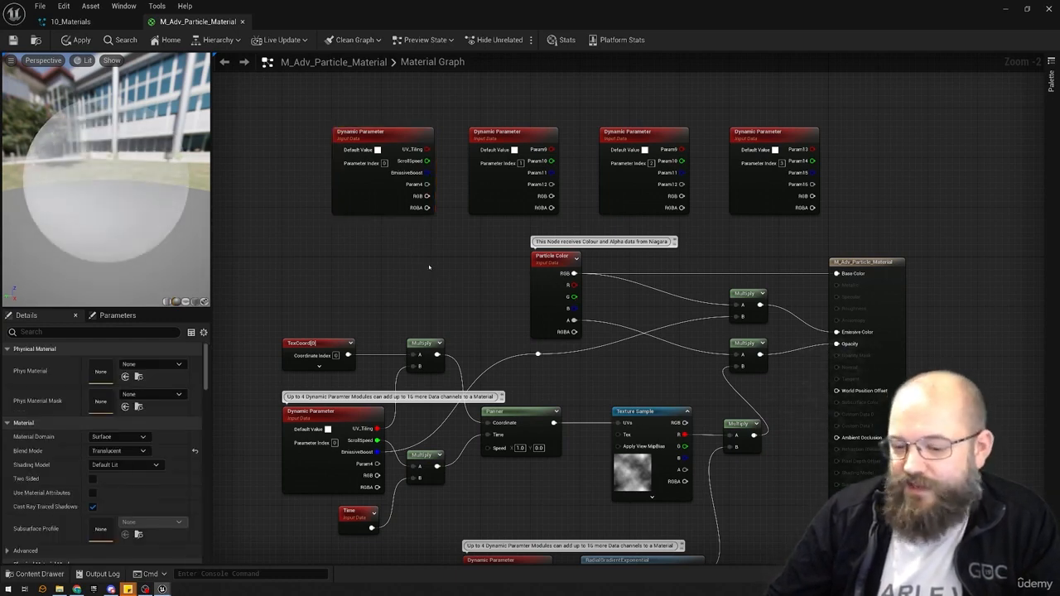
# - Delete the four unconnected Dynamic Parameter nodes above the Particle Color node
pyautogui.moveTo(440, 271); pyautogui.dragTo(416, 232, button='right')
pyautogui.scroll(-2, 426, 249)
pyautogui.scroll(1, 426, 248)
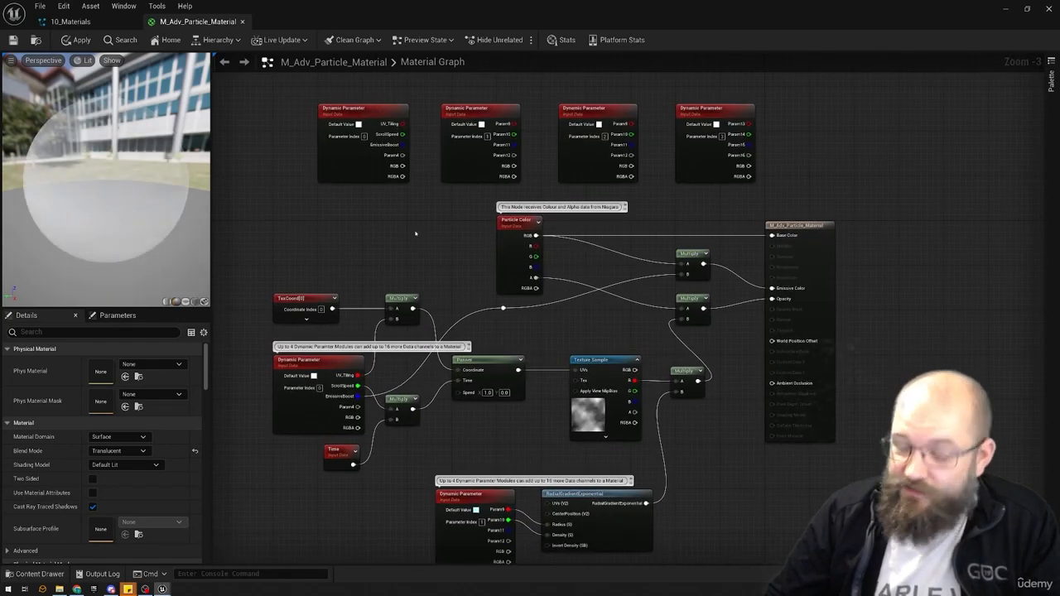
pyautogui.moveTo(705, 130); pyautogui.dragTo(464, 165)
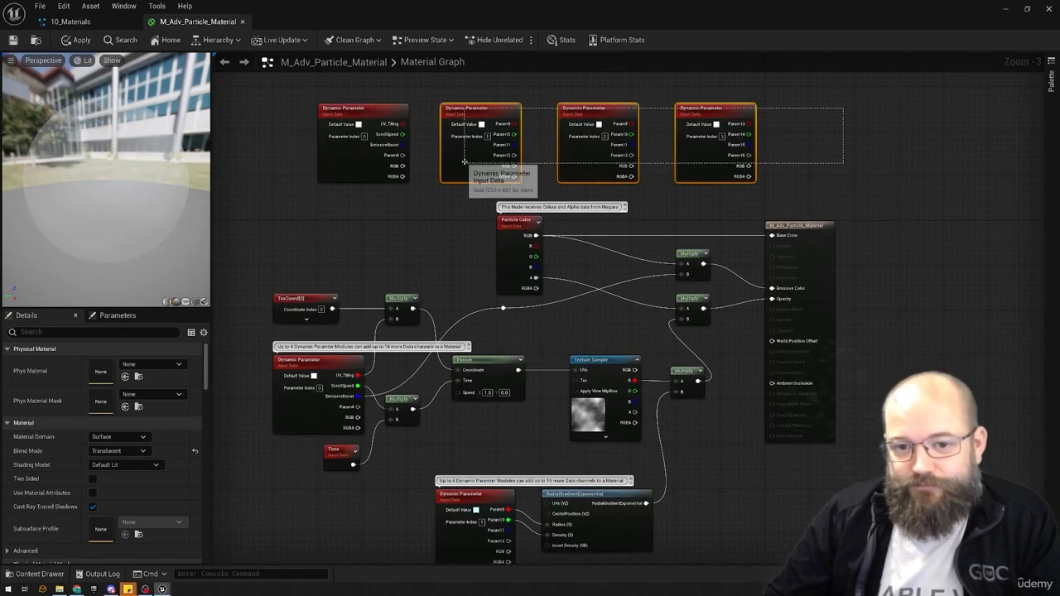
pyautogui.press('Delete')
pyautogui.click(381, 106)
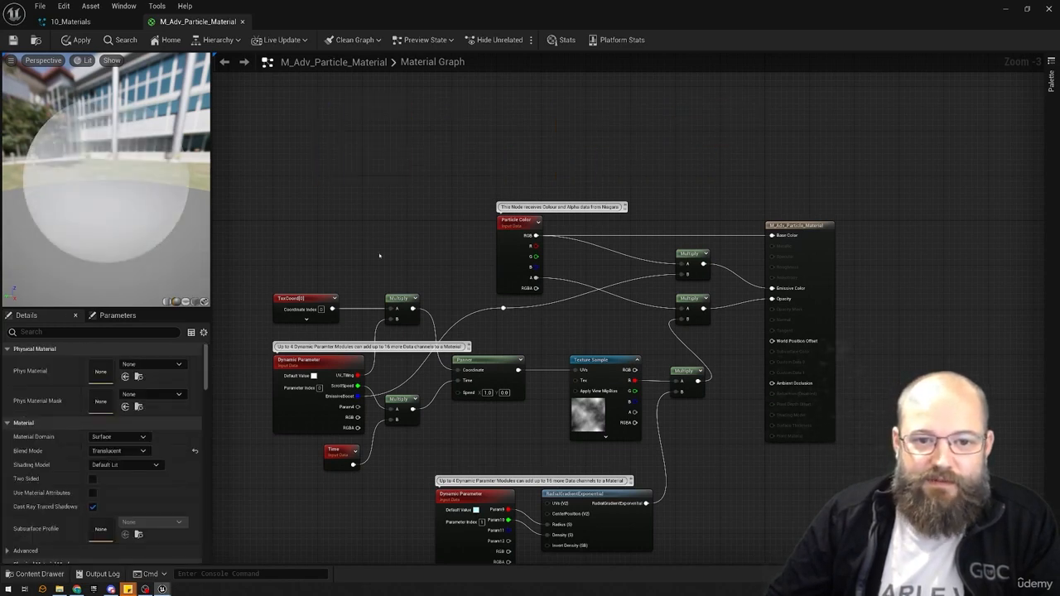
pyautogui.press('Delete')
# - Inspect the properties of the Particle Color node and the connected Dynamic Parameter node with index 0
pyautogui.moveTo(373, 265); pyautogui.dragTo(372, 226, button='right')
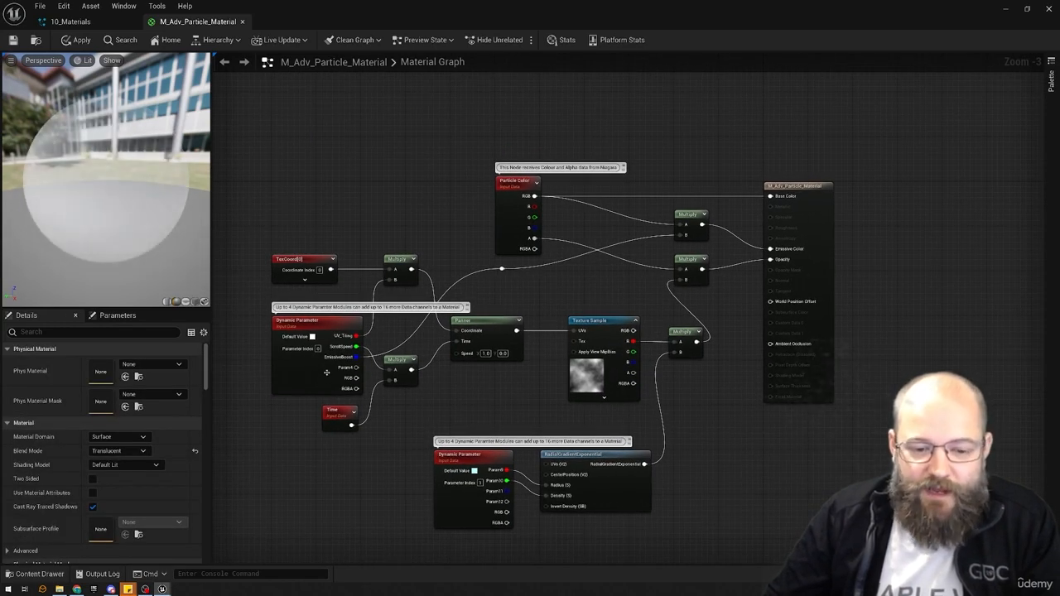
pyautogui.moveTo(872, 125); pyautogui.dragTo(263, 487)
pyautogui.click(520, 192)
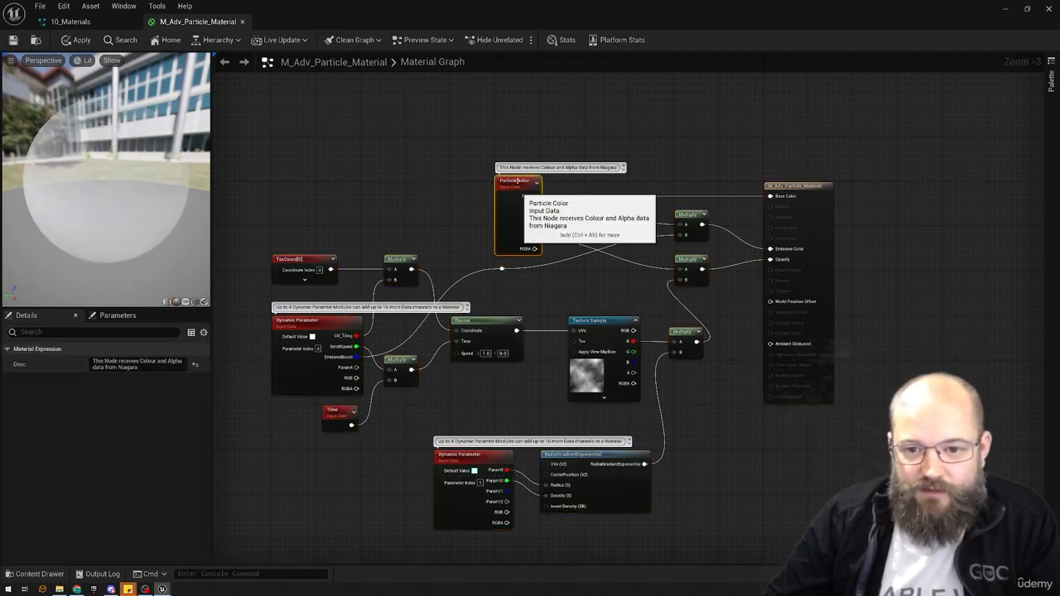
pyautogui.click(313, 322)
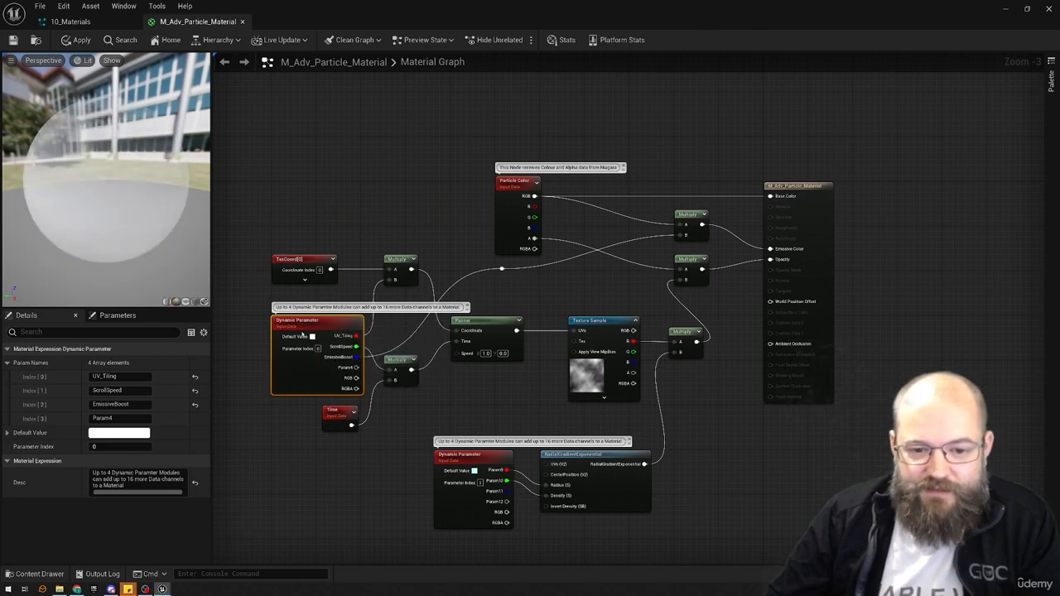
pyautogui.click(428, 151)
# - In 10_Materials, disable both Dynamic Material Parameters modules and set Initialize Particle's Color Mode to Direct Set
pyautogui.click(93, 23)
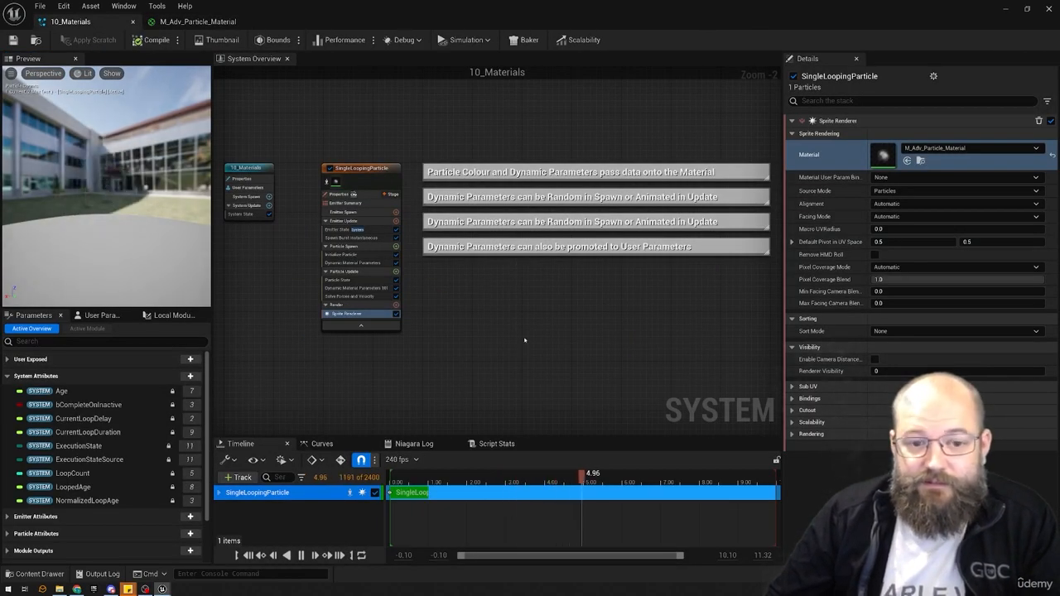
pyautogui.click(396, 263)
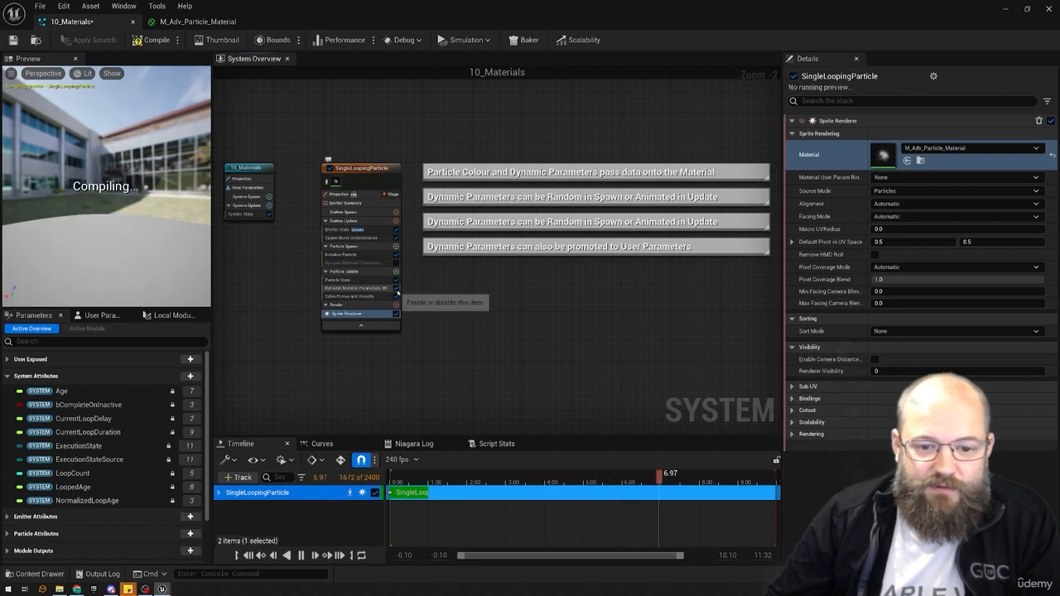
pyautogui.click(348, 254)
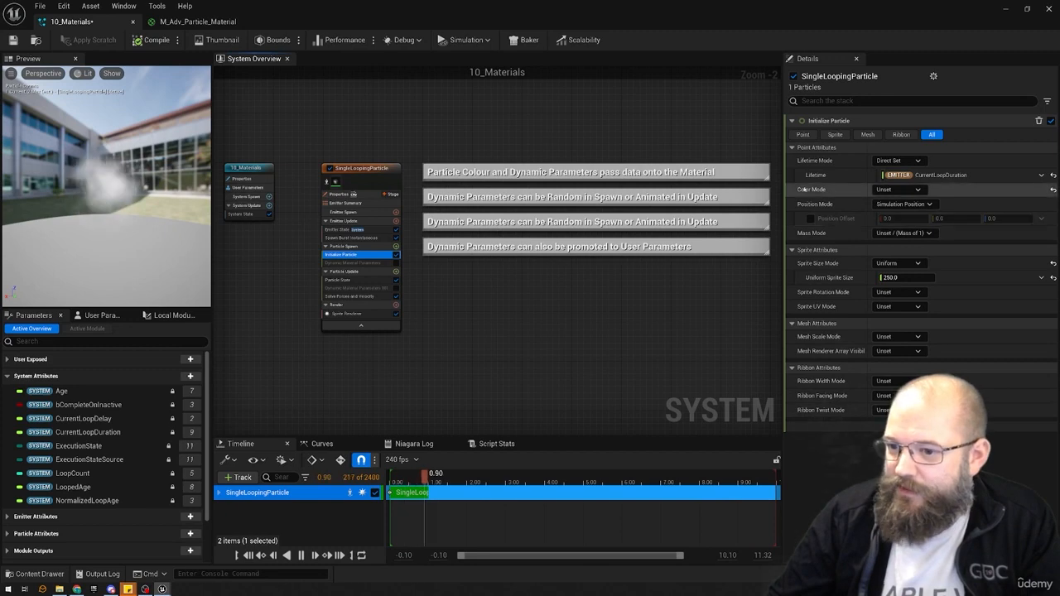
pyautogui.click(896, 189)
pyautogui.click(899, 216)
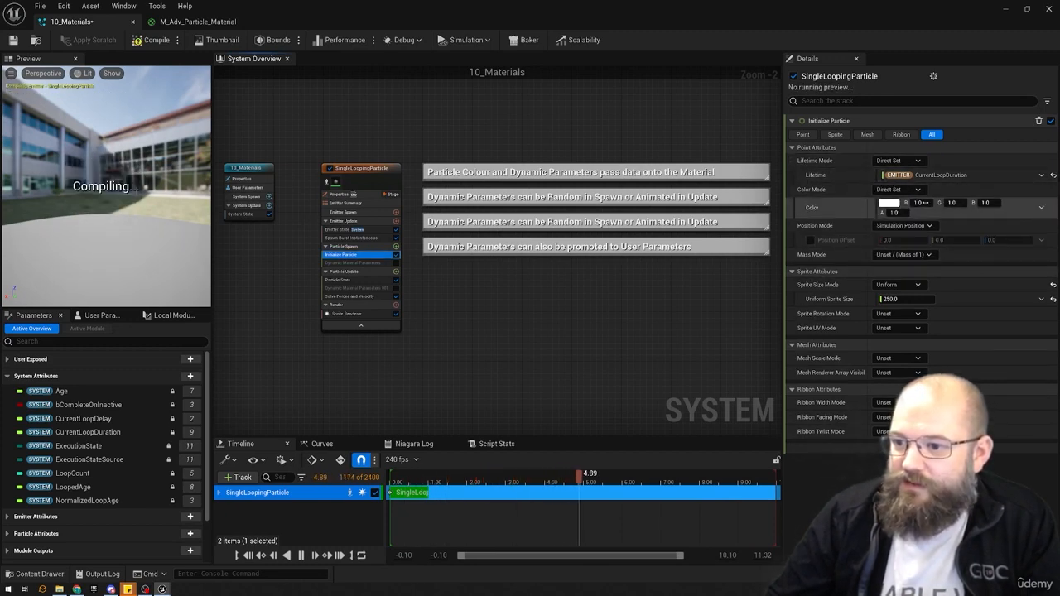
# - Make the particle's initial colour pure red by setting its G and B values to 0
pyautogui.click(953, 204)
pyautogui.write('0')
pyautogui.press('Tab')
pyautogui.write('0')
pyautogui.press('Tab')
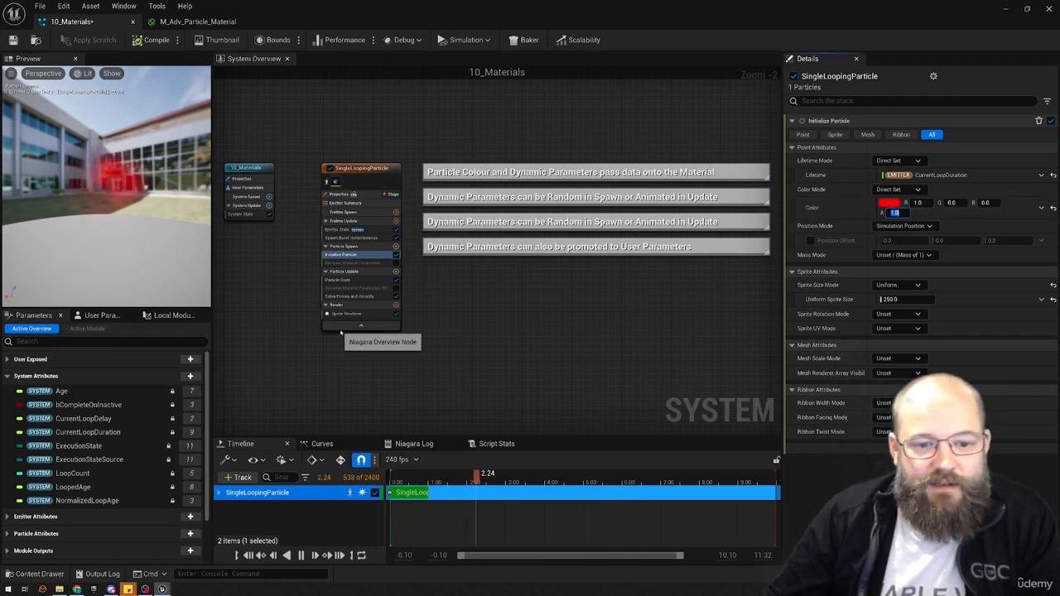
# - In M_Adv_Particle_Material, disconnect Base Color and add a vector parameter named Colour with R, G, B and A at 1
pyautogui.click(198, 22)
pyautogui.keyDown('alt'); pyautogui.click(770, 195); pyautogui.keyUp('alt')
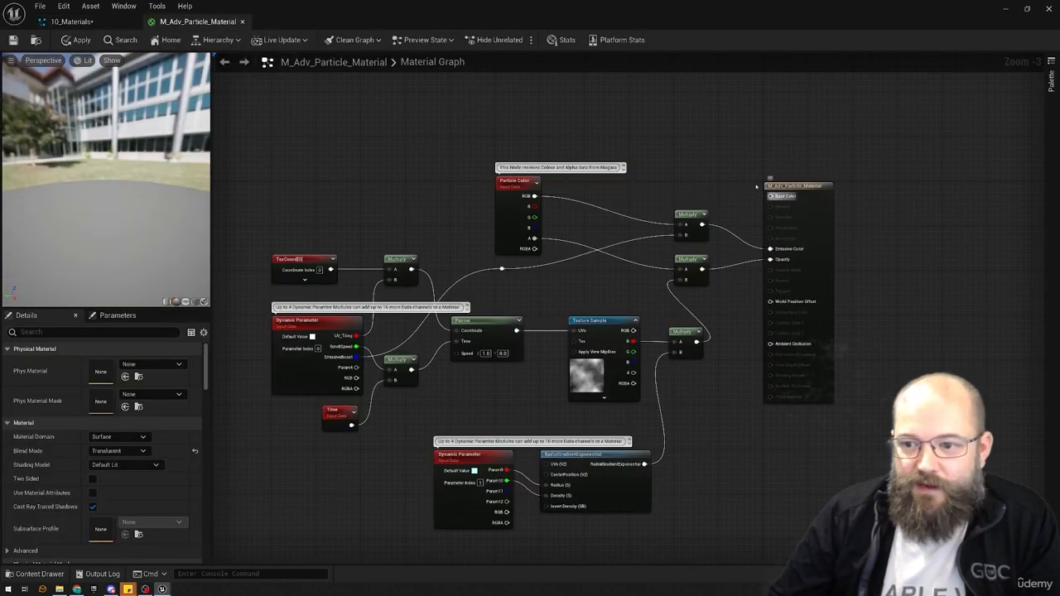
pyautogui.hotkey('ctrl', 'v')
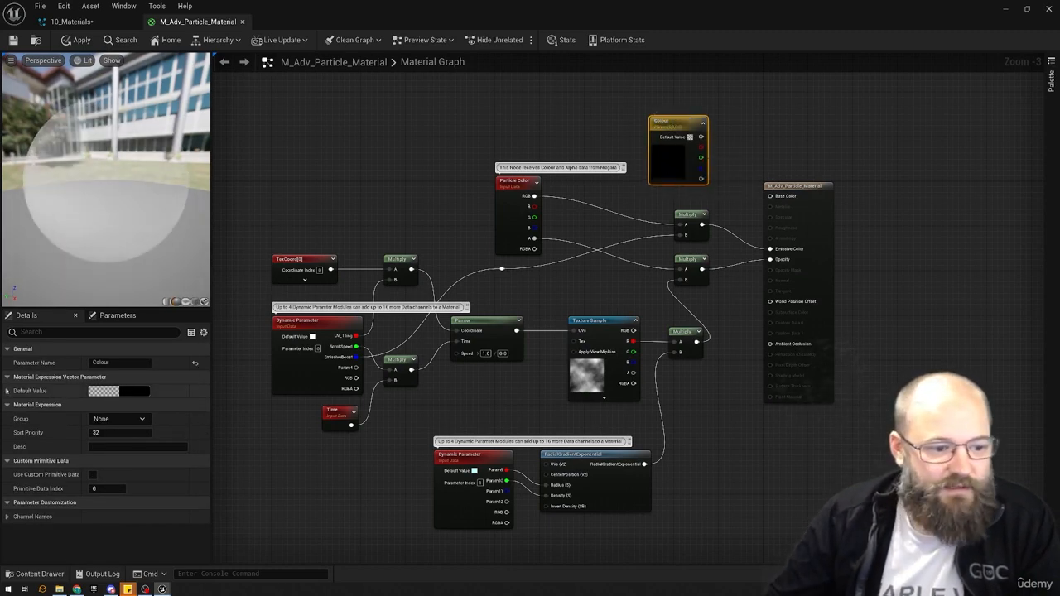
pyautogui.click(8, 390)
pyautogui.moveTo(141, 405); pyautogui.dragTo(198, 405)
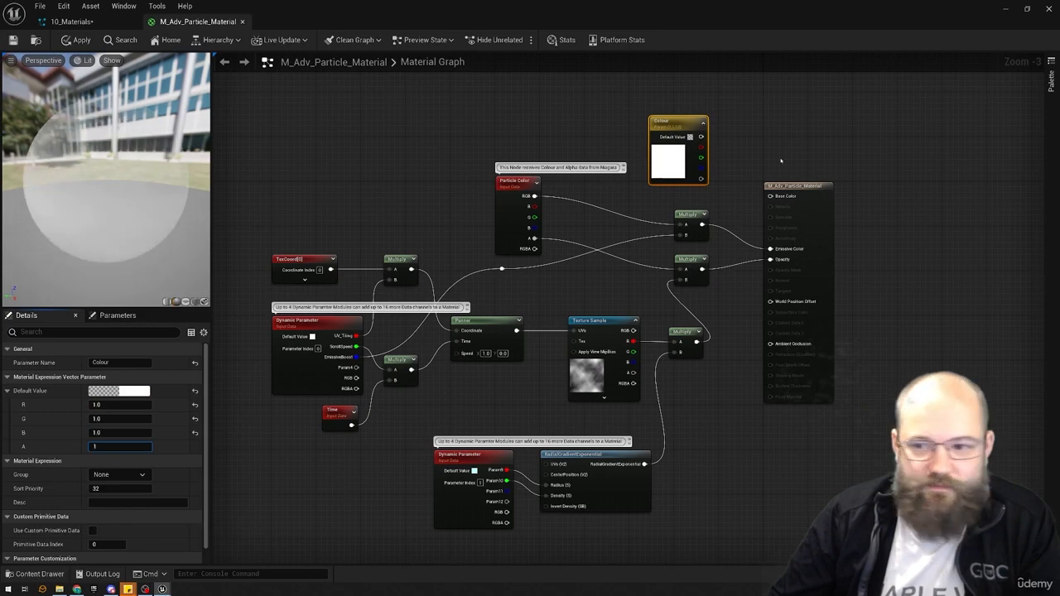
# - Connect the Colour parameter to Base Color, disconnect Emissive Color, then save the material and check the particle in 10_Materials
pyautogui.click(787, 192)
pyautogui.moveTo(786, 192); pyautogui.dragTo(701, 137)
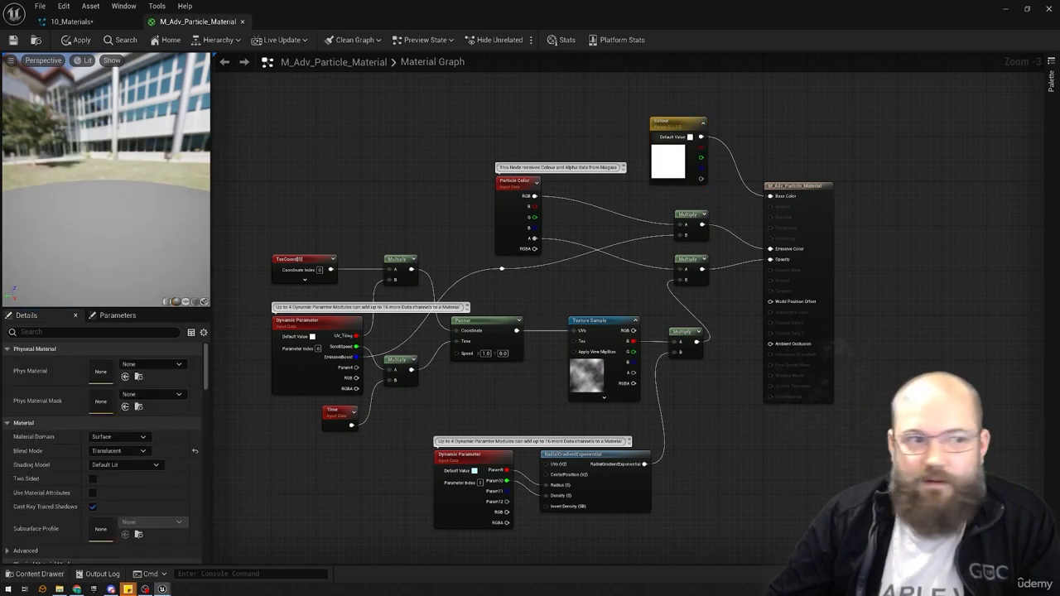
pyautogui.click(13, 40)
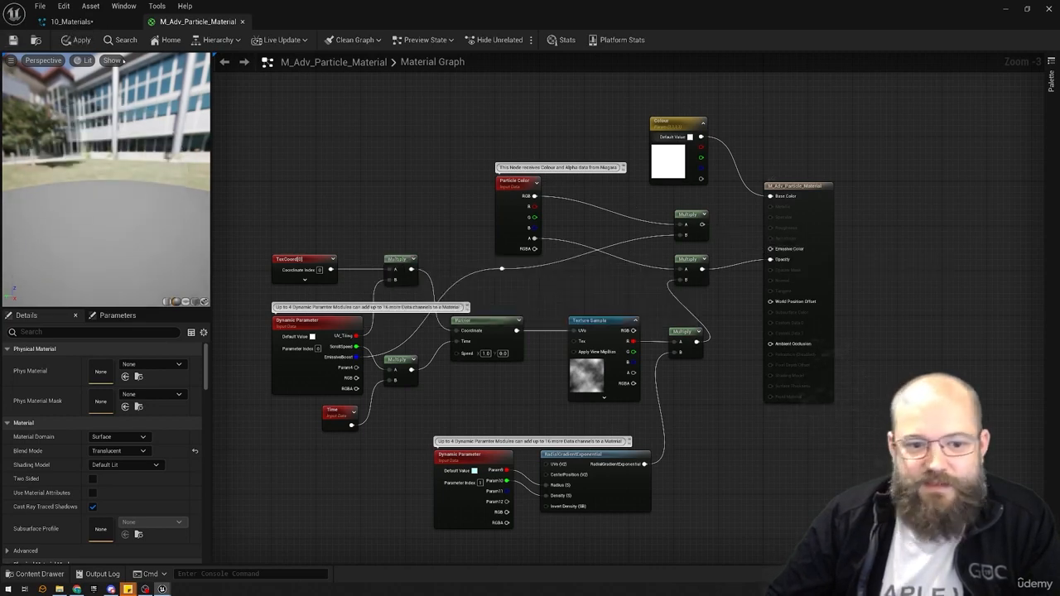
pyautogui.click(13, 39)
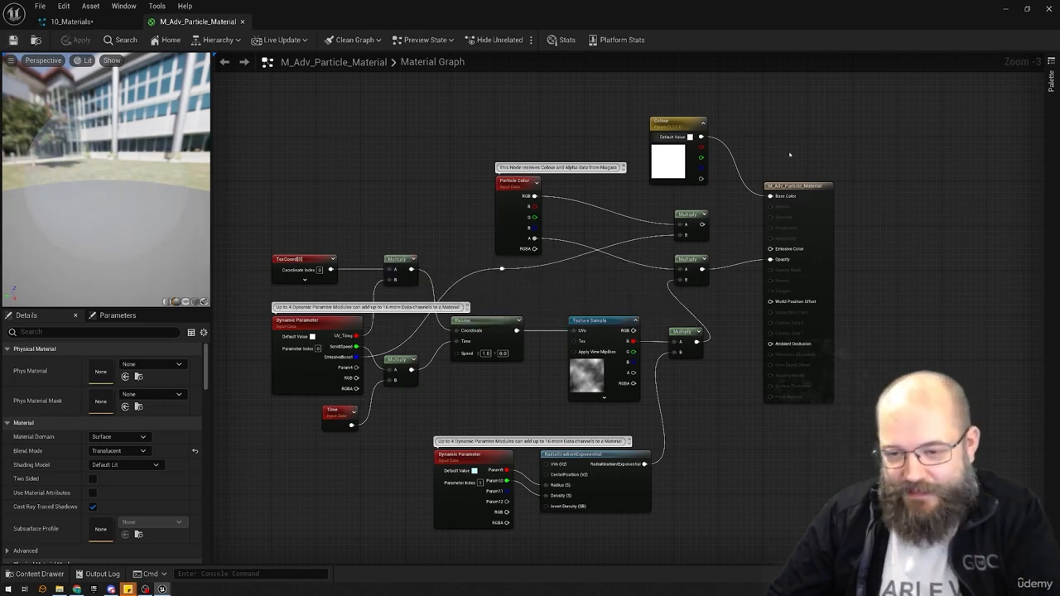
pyautogui.click(63, 21)
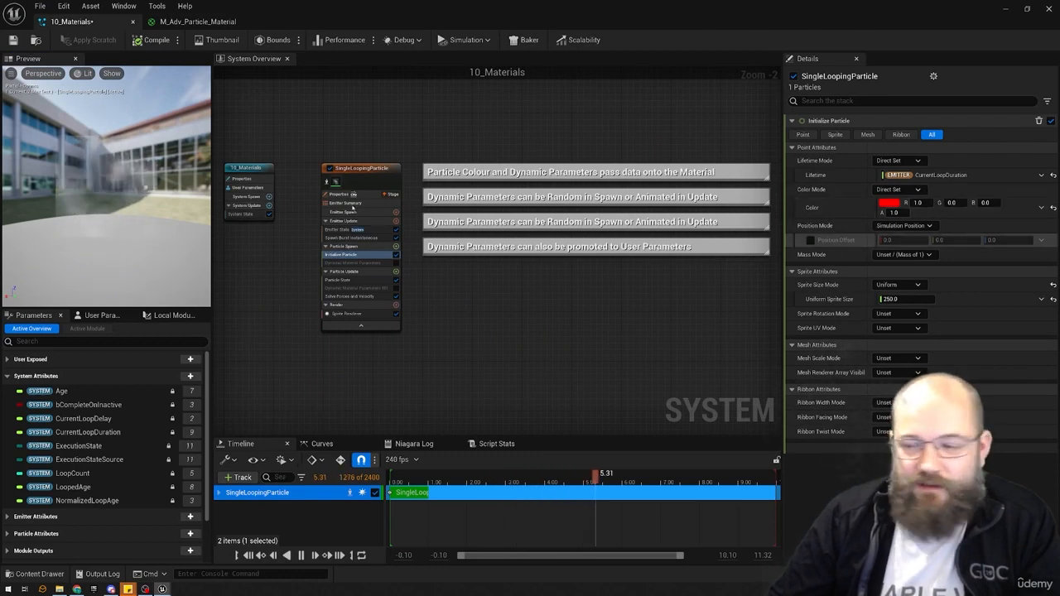
# - In M_Adv_Particle_Material, reconnect Particle Color's RGB to Base Color and the upper Multiply node to Emissive Color
pyautogui.click(189, 23)
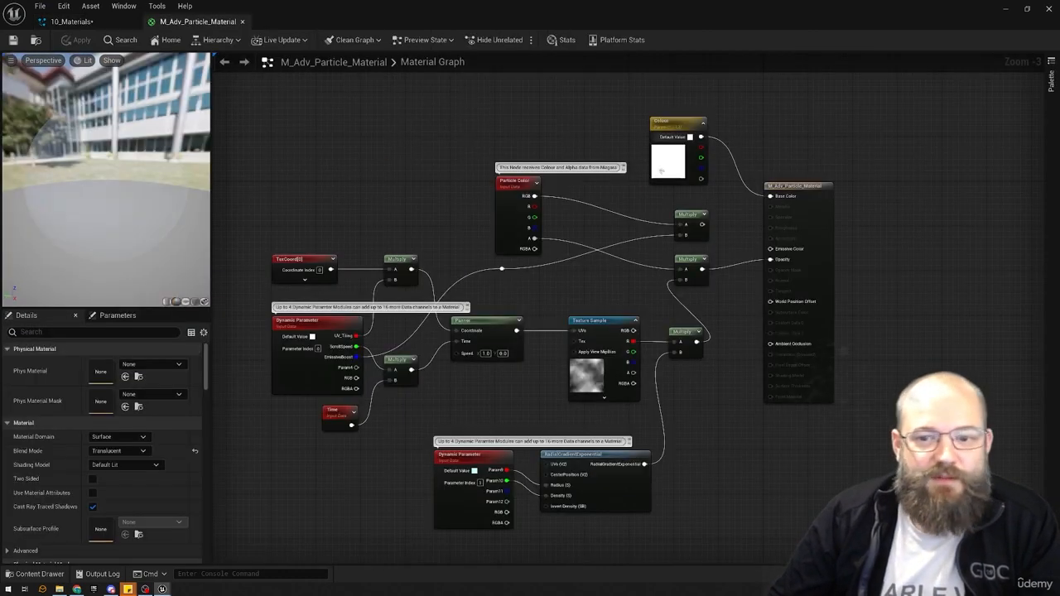
pyautogui.moveTo(778, 196); pyautogui.dragTo(508, 201)
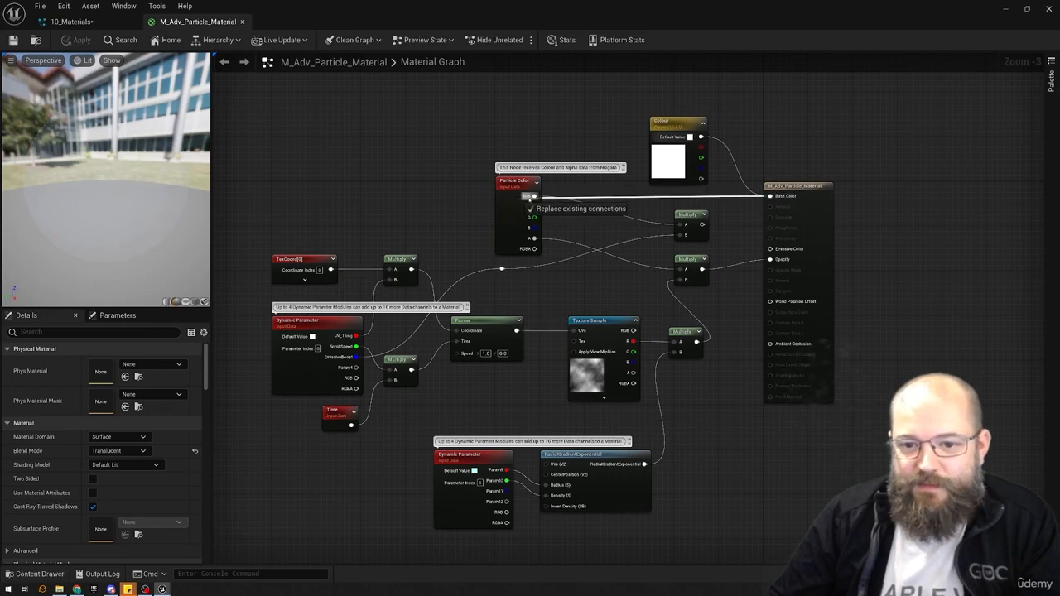
pyautogui.moveTo(785, 244); pyautogui.dragTo(693, 231)
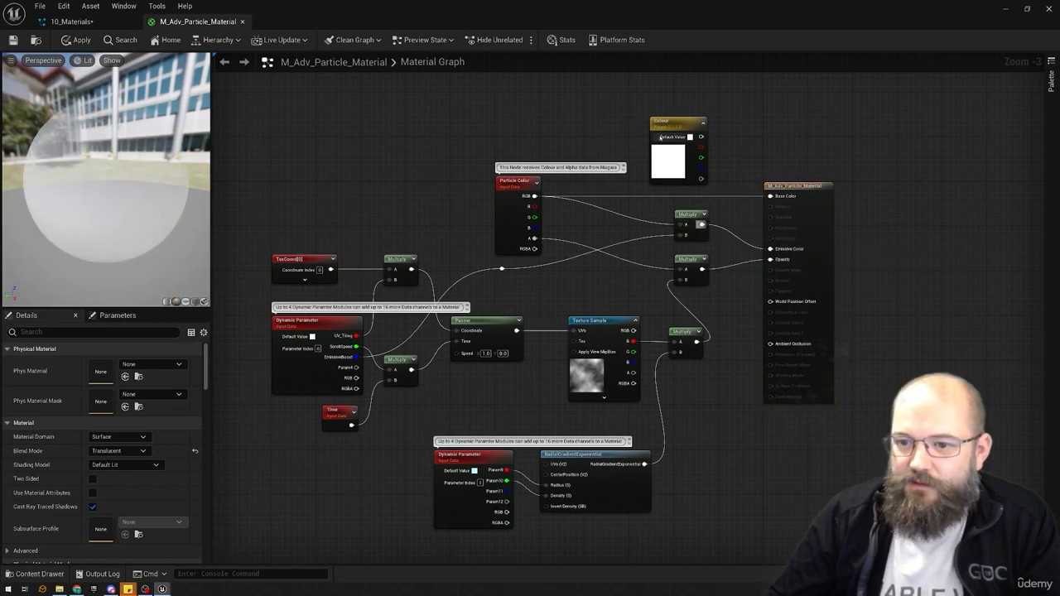
# - Delete the unused Colour parameter from M_Adv_Particle_Material, apply the material and return to 10_Materials
pyautogui.press('Delete')
pyautogui.click(79, 40)
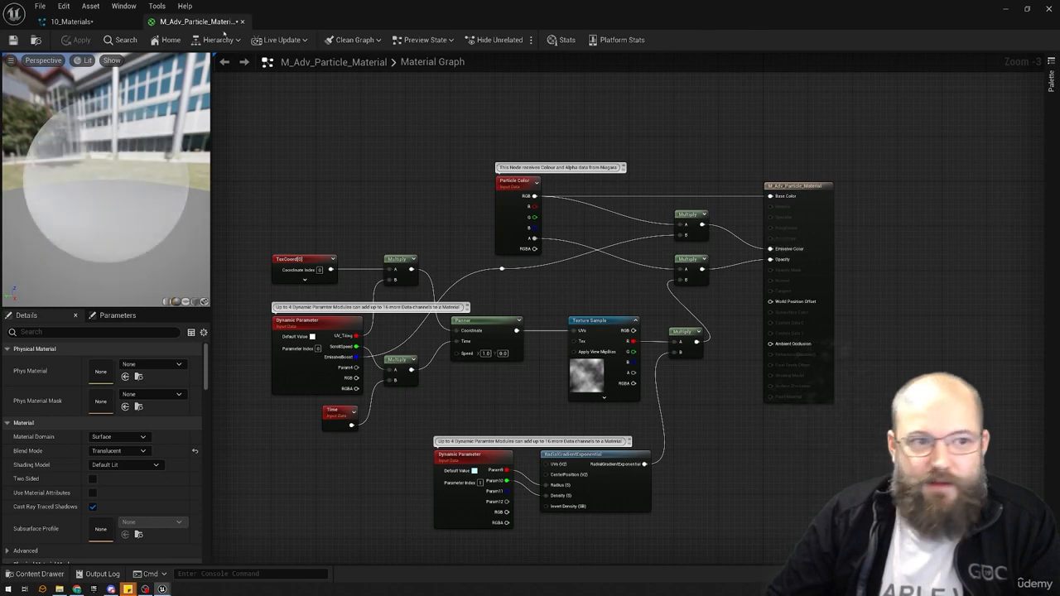
pyautogui.click(91, 22)
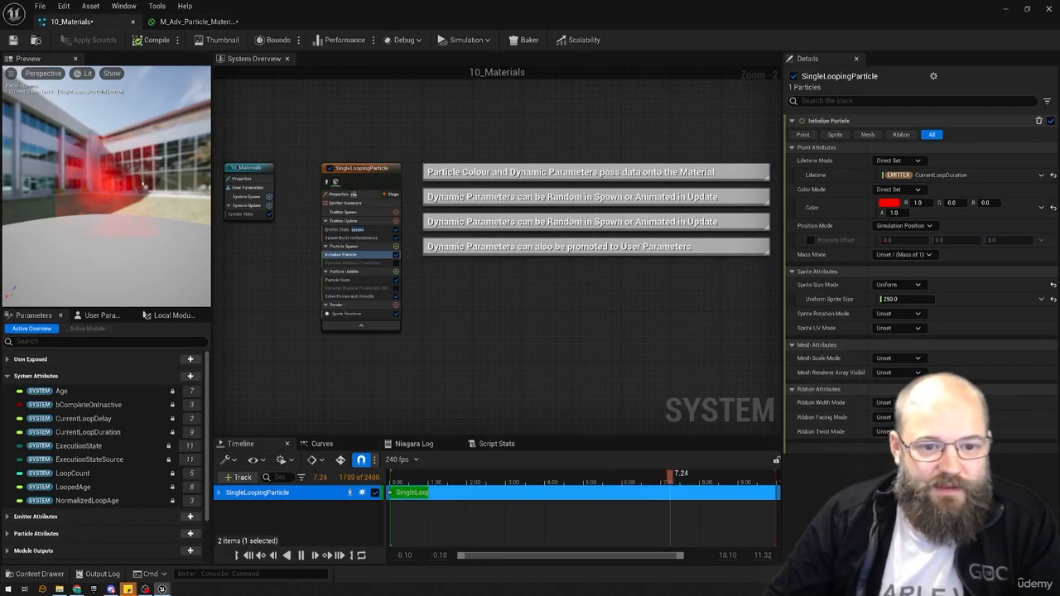
# - Enable the Dynamic Material Parameters module under Particle Spawn and turn off its UV_Tiling and ScrollSpeed overrides
pyautogui.click(355, 263)
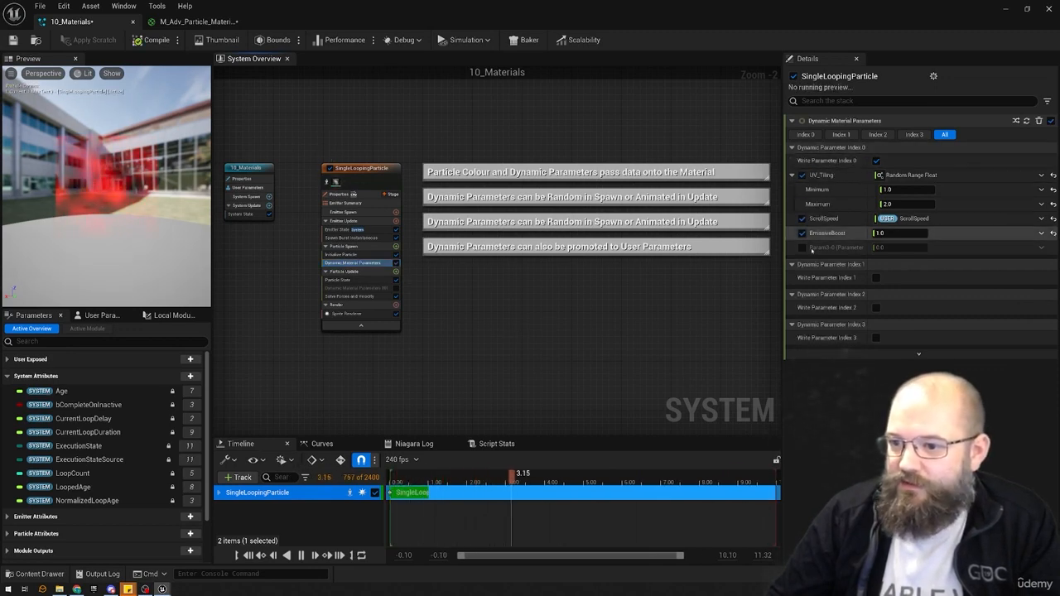
pyautogui.click(801, 175)
pyautogui.click(794, 175)
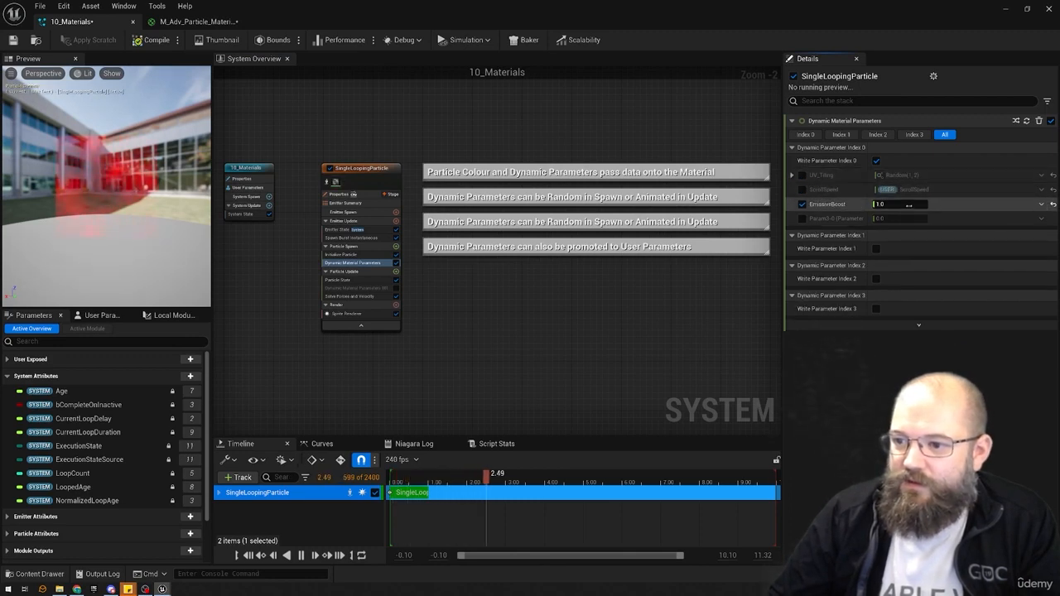
# - Try EmissiveBoost values of 0 and 5000 in the Particle Spawn Dynamic Material Parameters module
pyautogui.write('0')
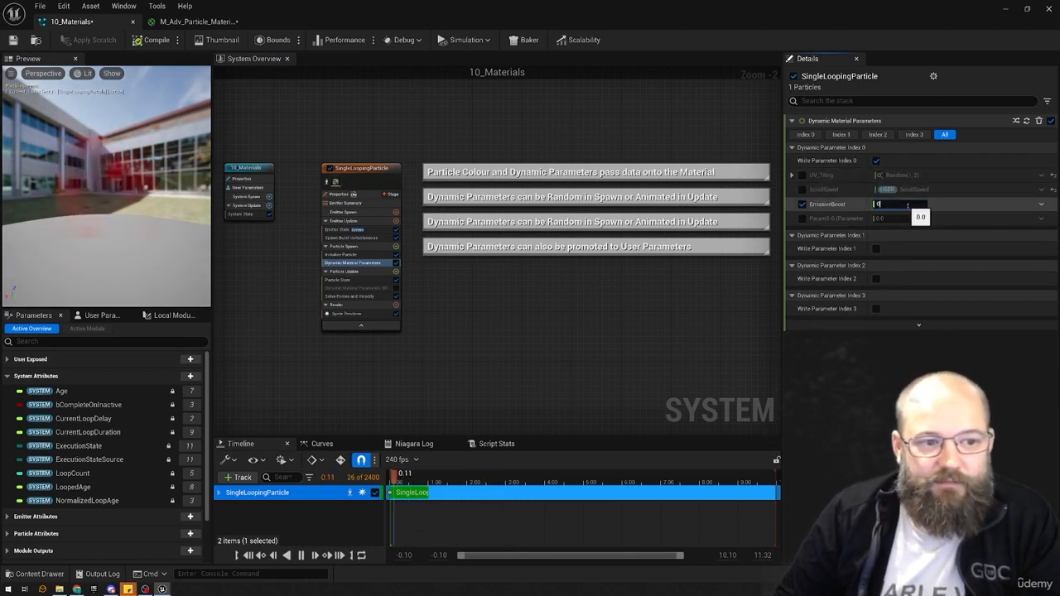
pyautogui.write('5000')
pyautogui.press('Return')
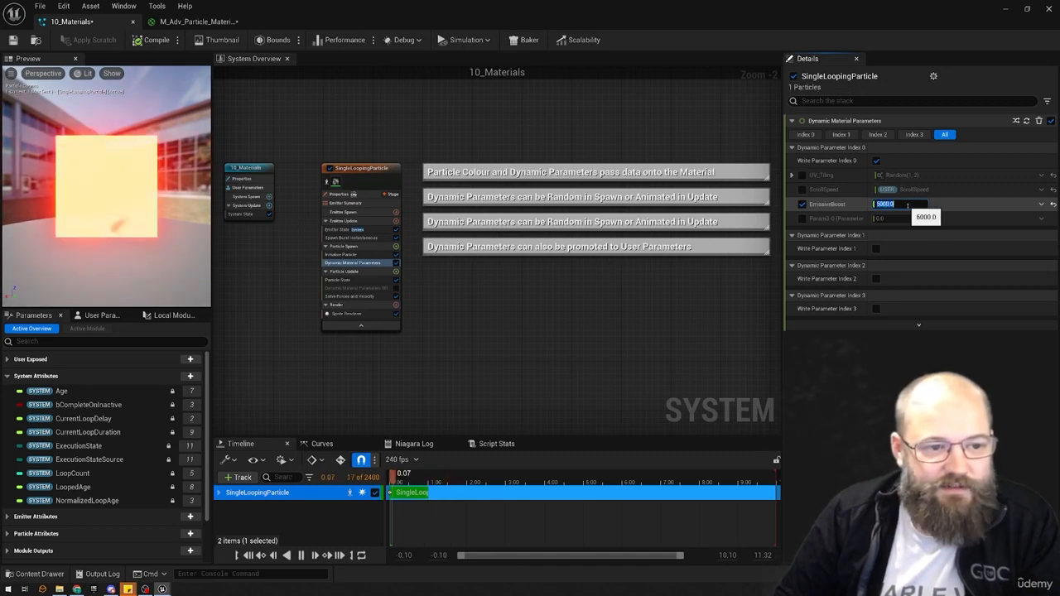
# - Drive EmissiveBoost with a Random Range Float and set its maximum to 5
pyautogui.click(1040, 203)
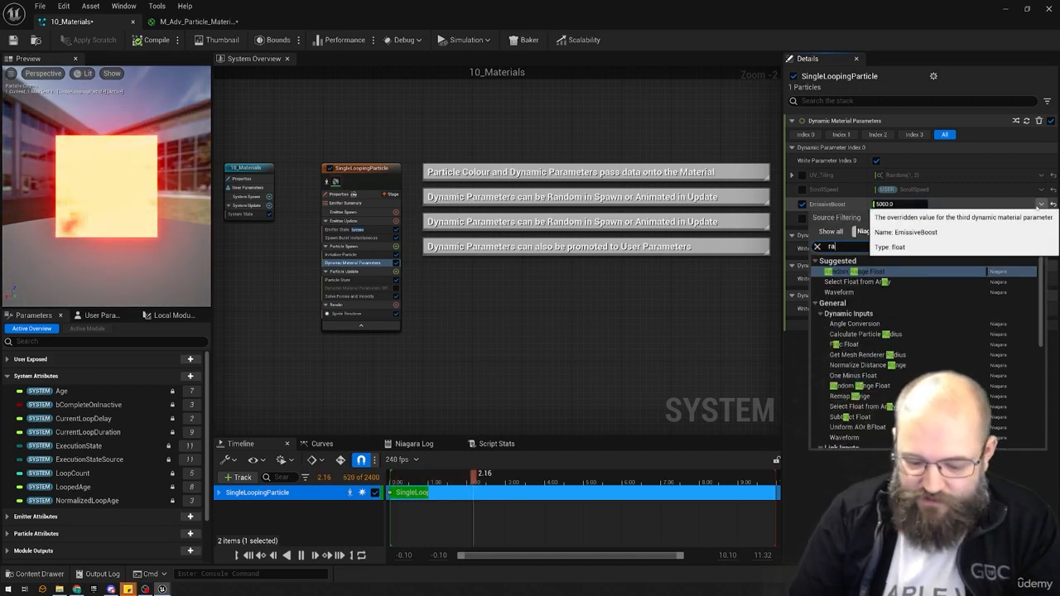
pyautogui.click(905, 239)
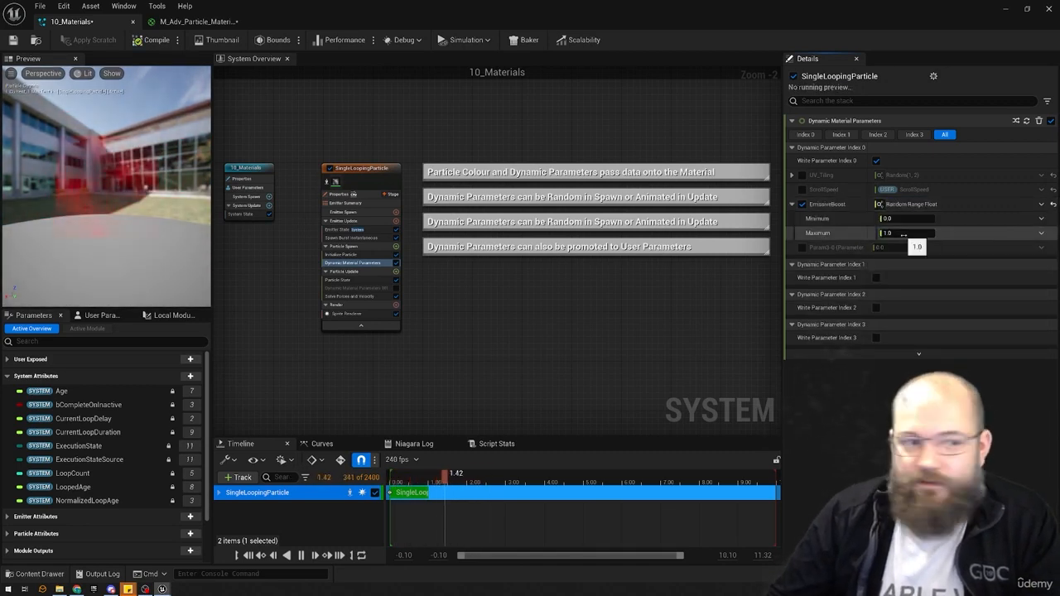
pyautogui.click(904, 234)
pyautogui.write('5')
pyautogui.press('Return')
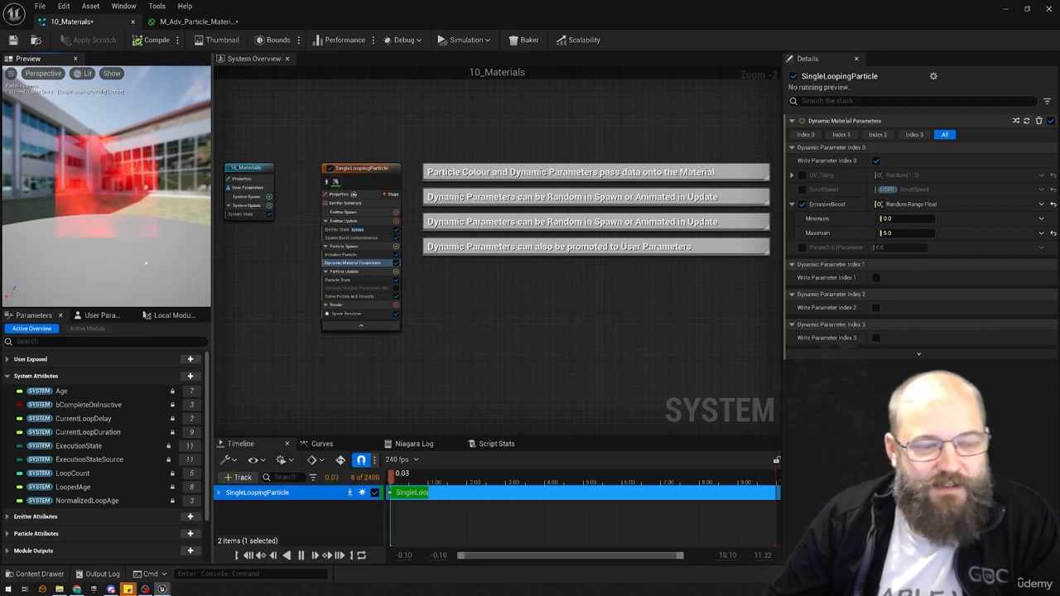
# - Switch EmissiveBoost in the Particle Spawn module to Float from Curve, using the emitter's NormalizedLoopAge as CurveIndex
pyautogui.click(1041, 204)
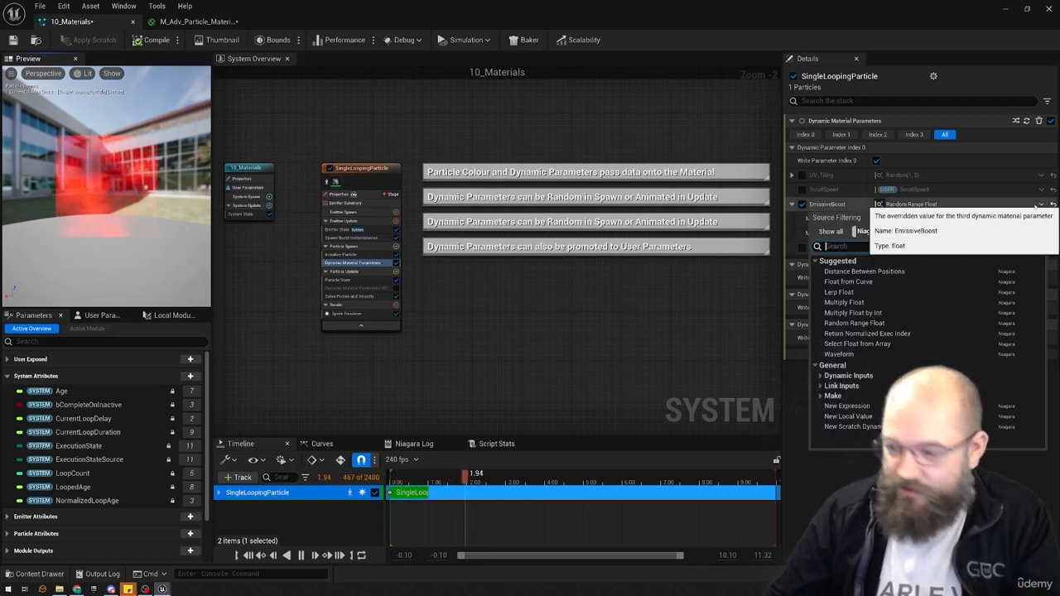
pyautogui.write('curve')
pyautogui.click(861, 289)
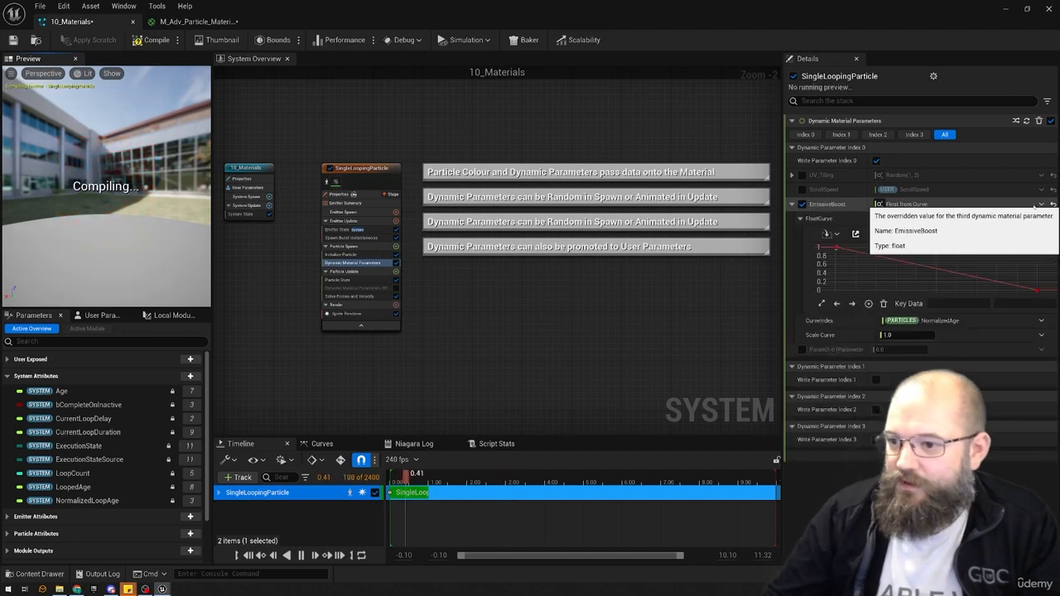
pyautogui.click(1040, 320)
pyautogui.write('emitt loo')
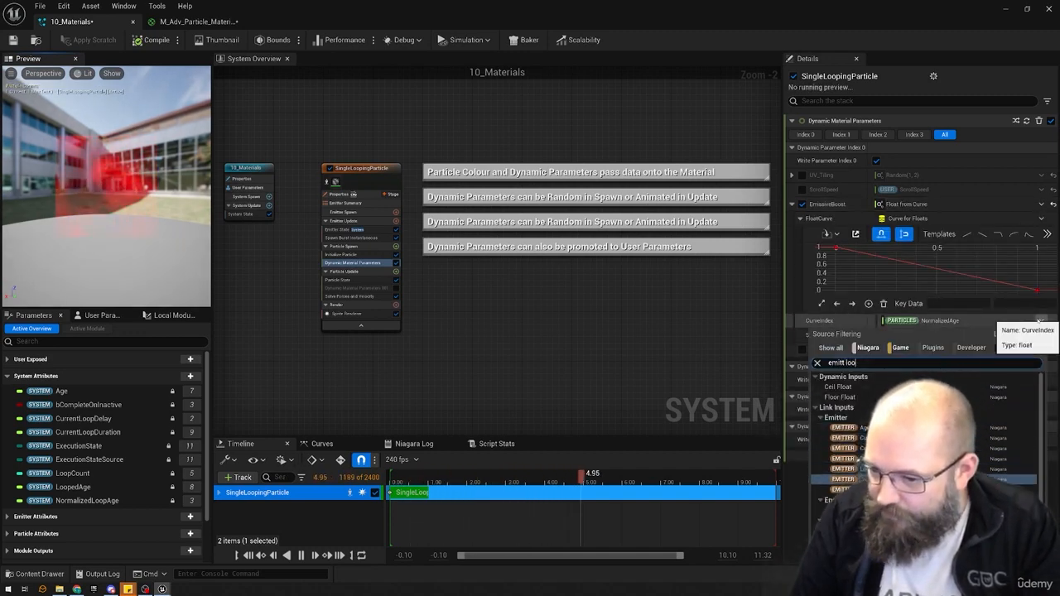
pyautogui.click(844, 478)
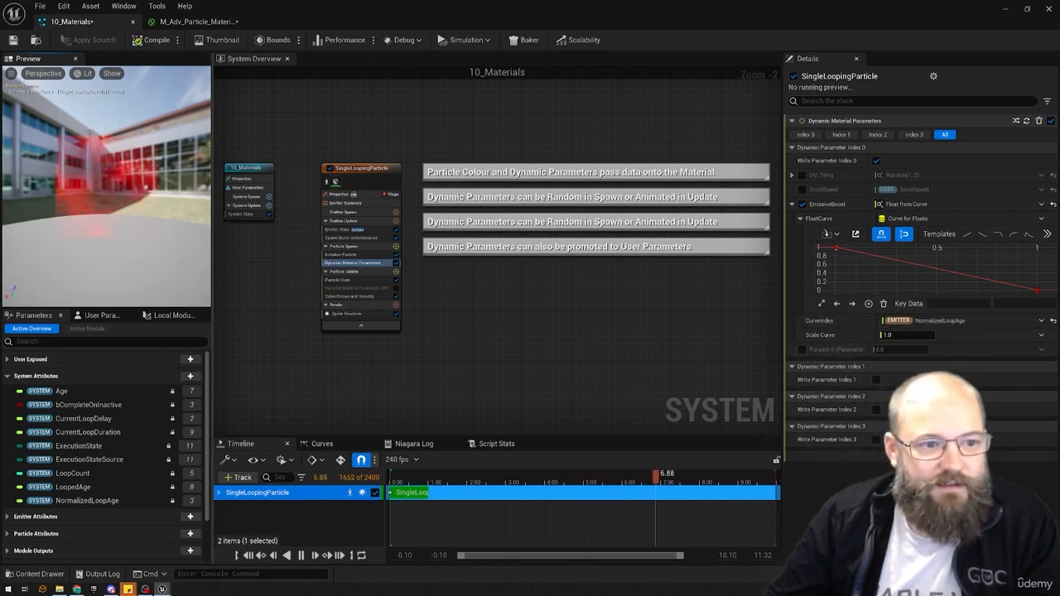
# - Review the System State loop settings, and set the first key of the Particle Spawn EmissiveBoost curve to 50
pyautogui.click(263, 214)
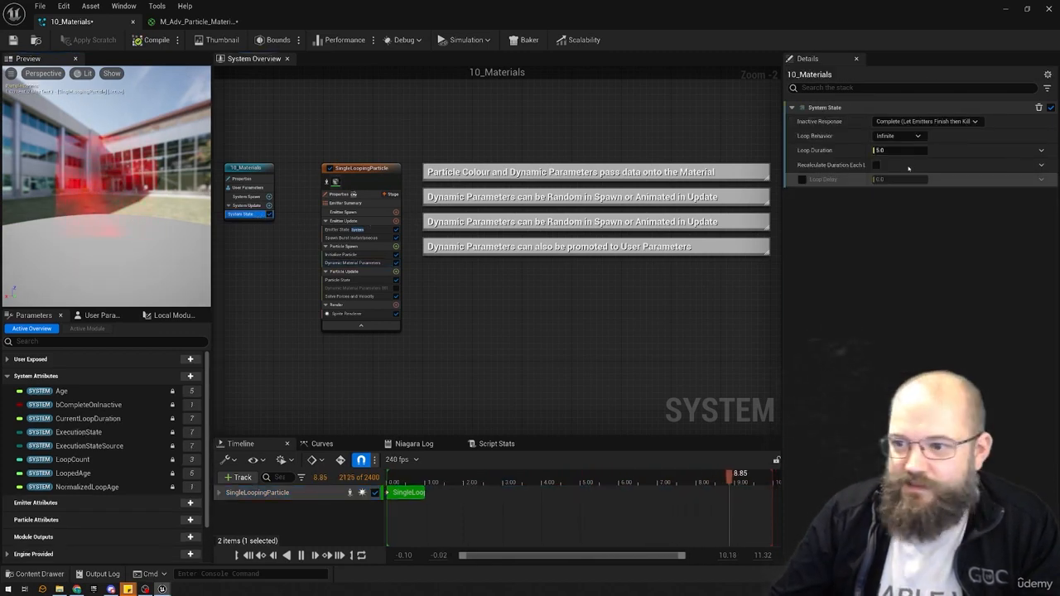
pyautogui.click(364, 264)
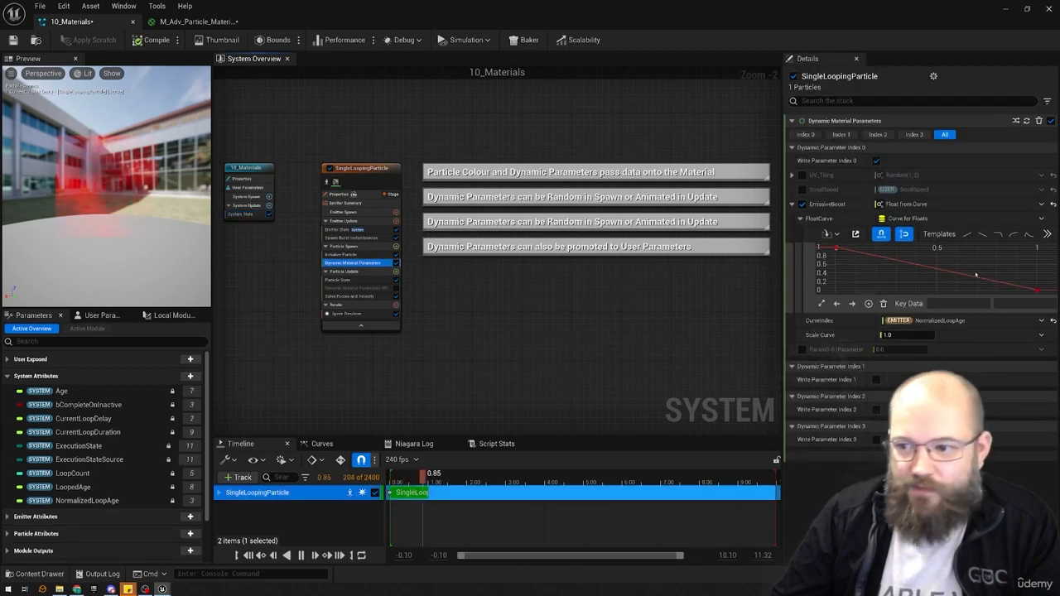
pyautogui.click(835, 248)
pyautogui.click(1020, 304)
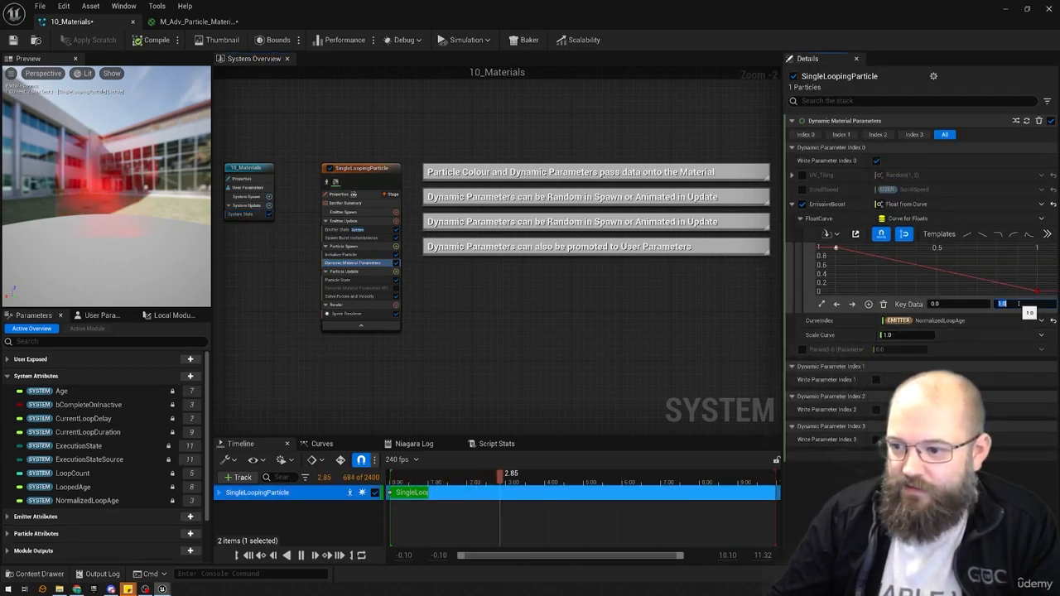
pyautogui.press('Return')
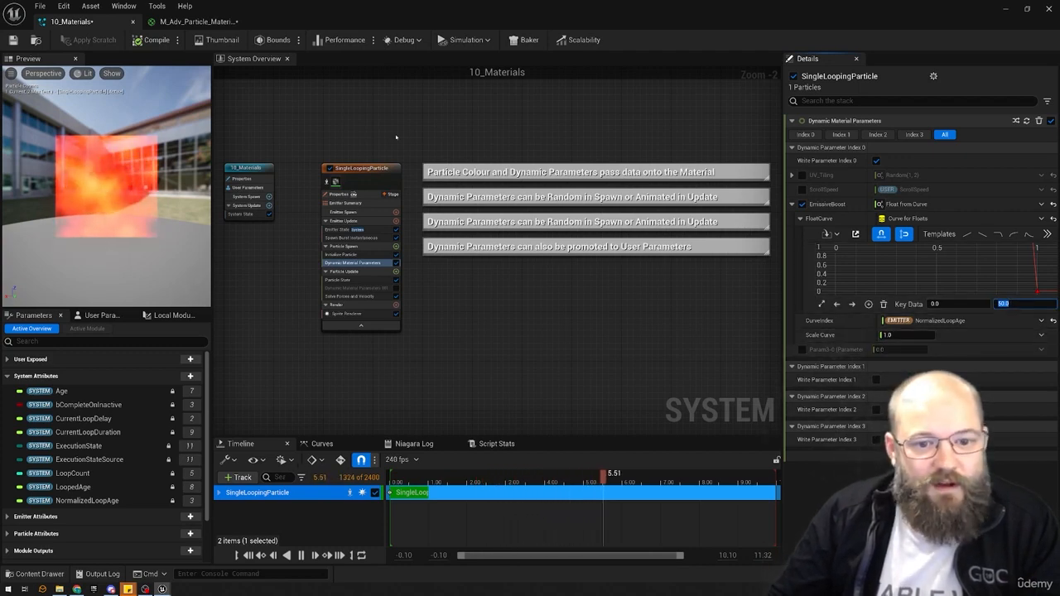
pyautogui.click(377, 264)
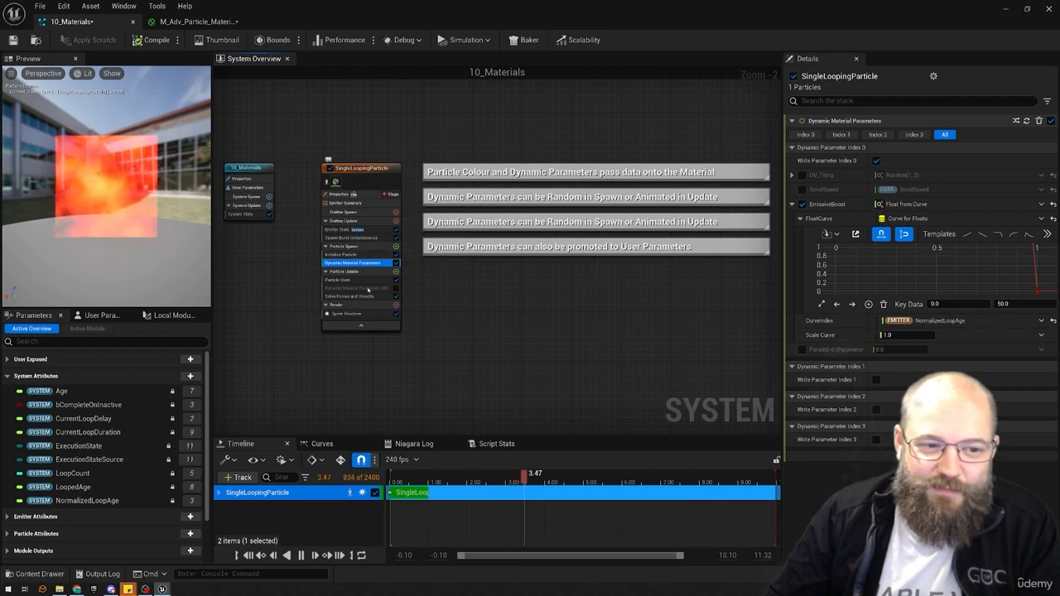
pyautogui.click(157, 241)
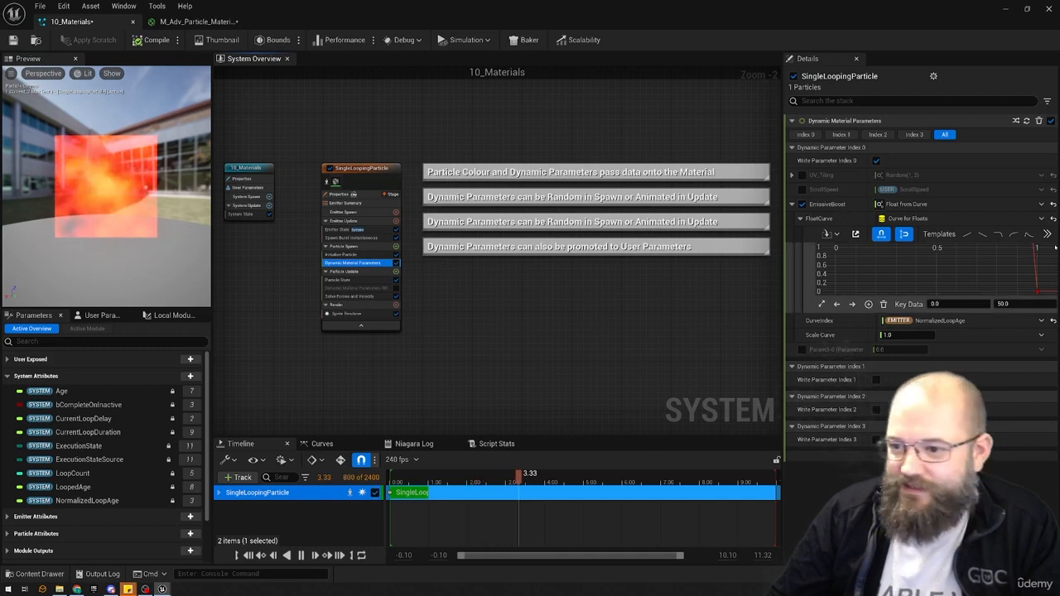
# - Replace the Particle Spawn EmissiveBoost curve with a Random Range Float that has a maximum of 5.0
pyautogui.click(1041, 203)
pyautogui.write('random')
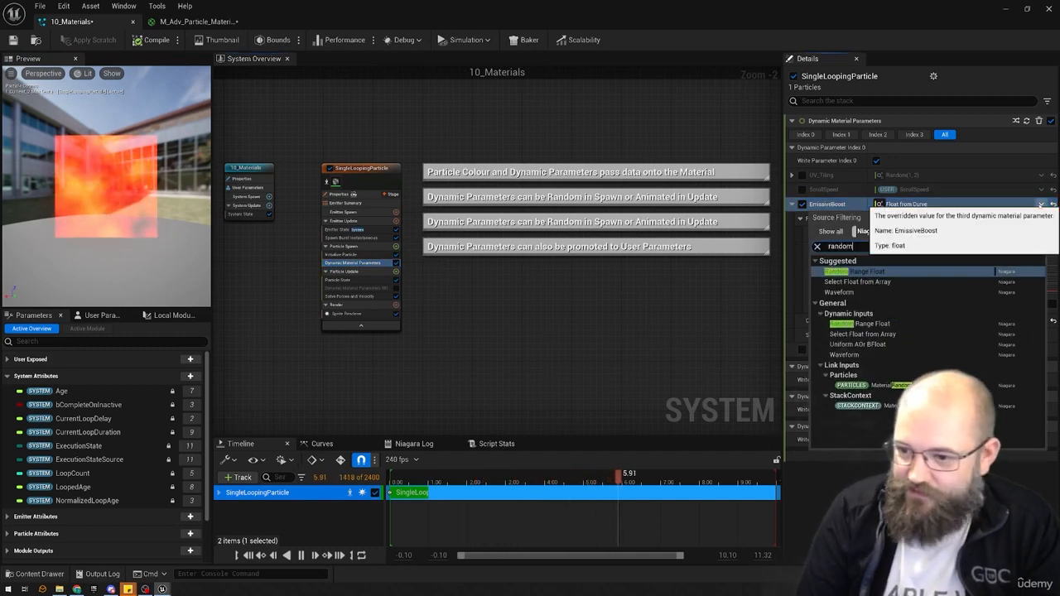
pyautogui.press('Return')
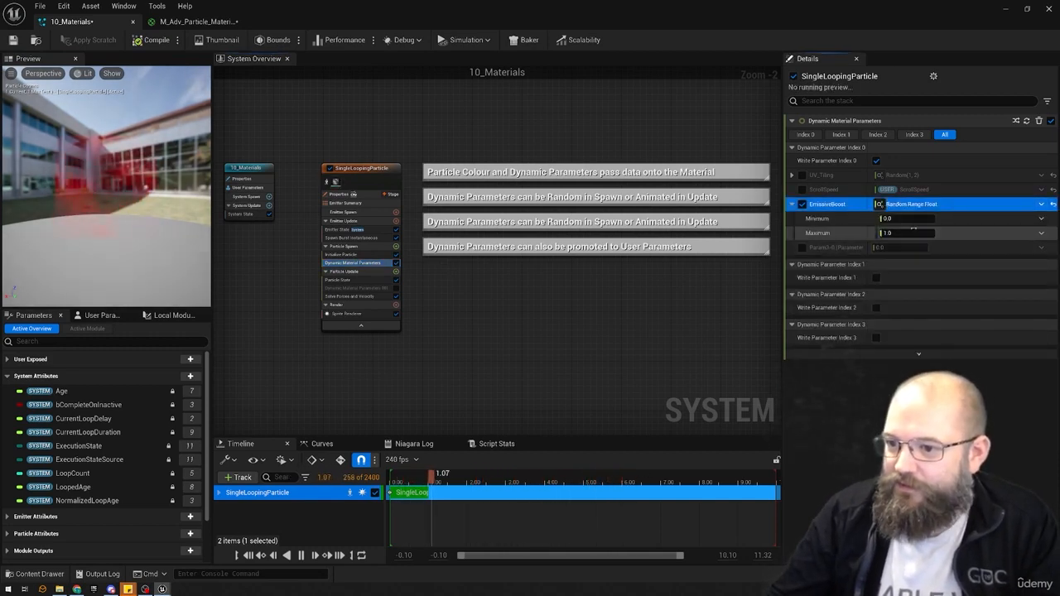
pyautogui.click(909, 233)
pyautogui.write('5.0')
pyautogui.press('Return')
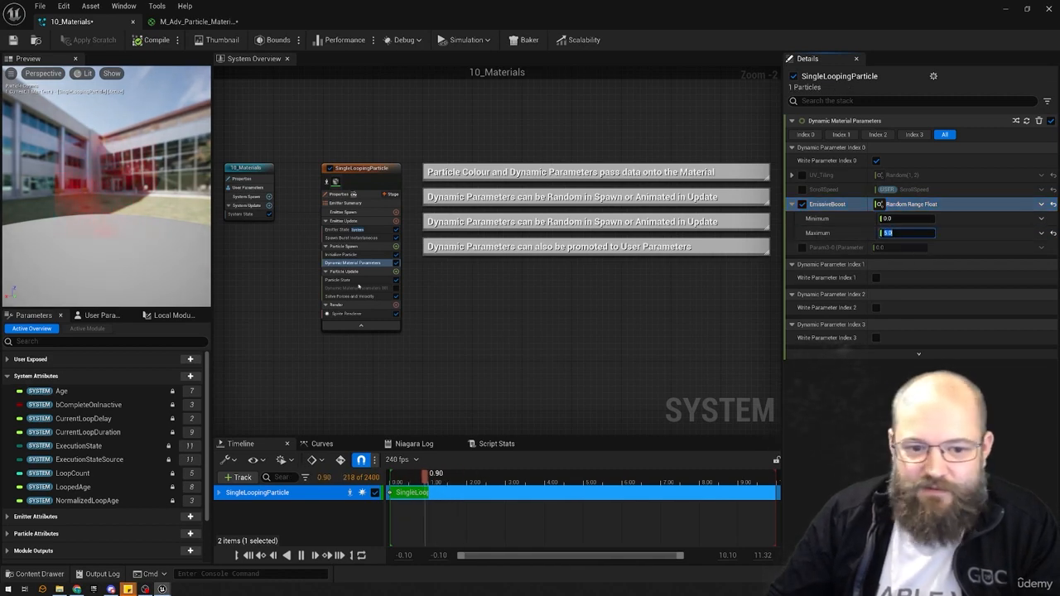
# - Disable the Particle Spawn Dynamic Material Parameters module and enable Dynamic Material Parameters 001 under Particle Update, collapsing its Param9 curve
pyautogui.click(356, 288)
pyautogui.click(396, 263)
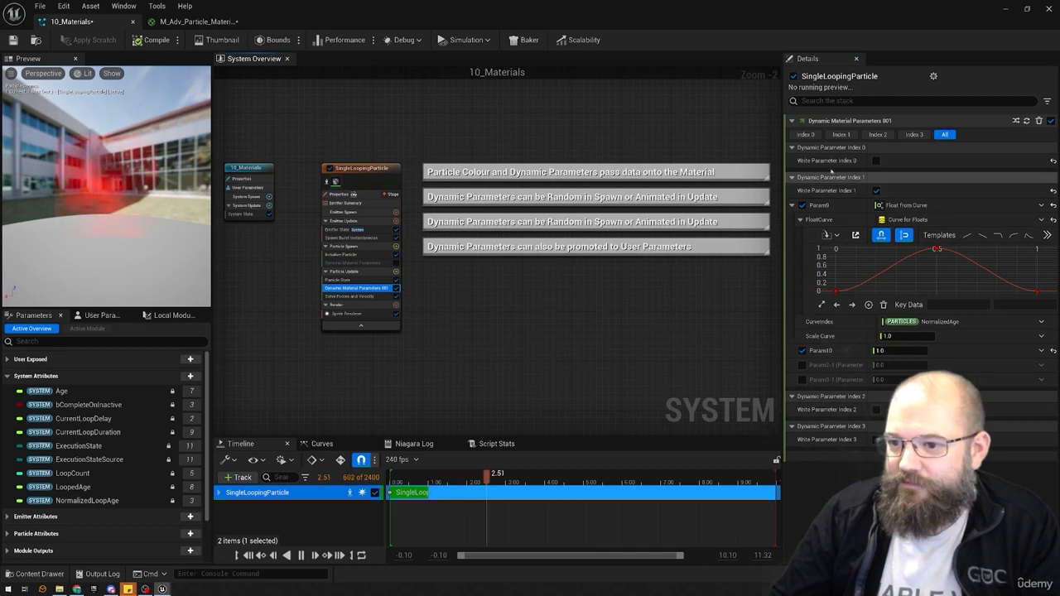
pyautogui.click(794, 205)
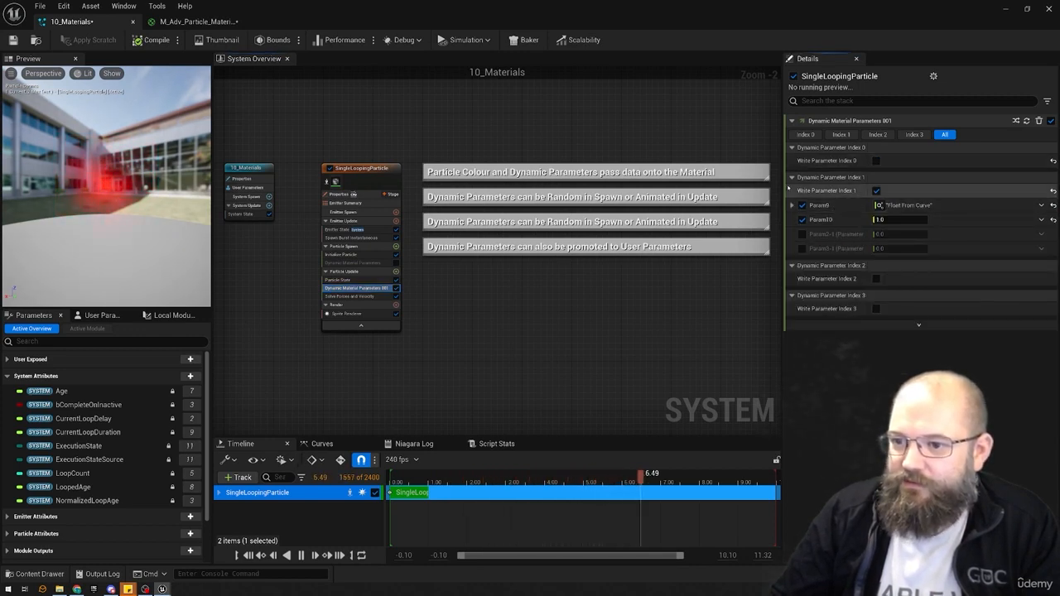
# - In Dynamic Material Parameters 001, enable writing parameter index 0 with only EmissiveBoost overridden, keeping index 1 enabled without parameter overrides
pyautogui.click(876, 160)
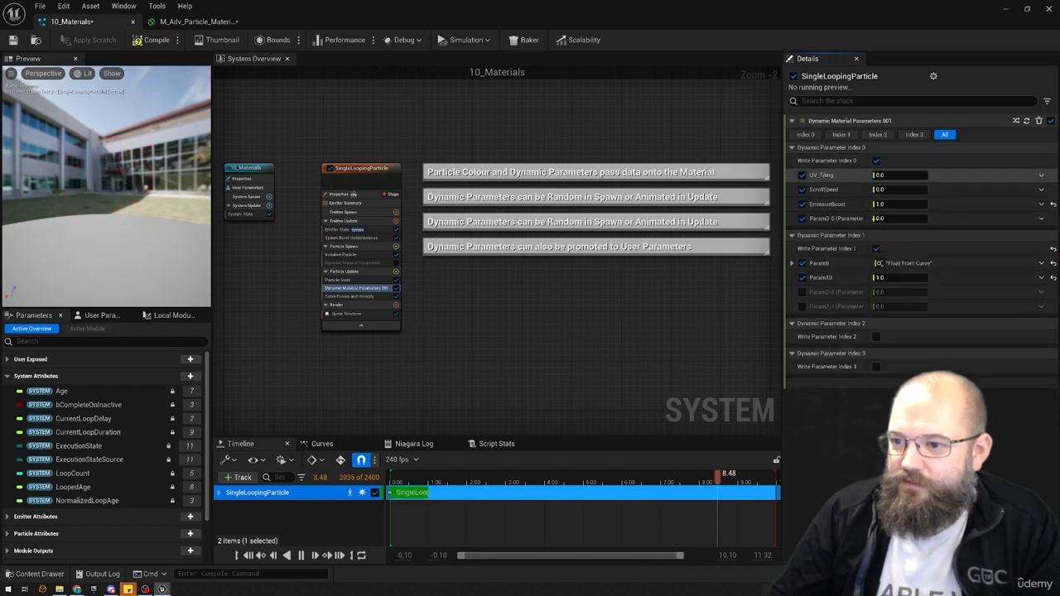
pyautogui.click(876, 248)
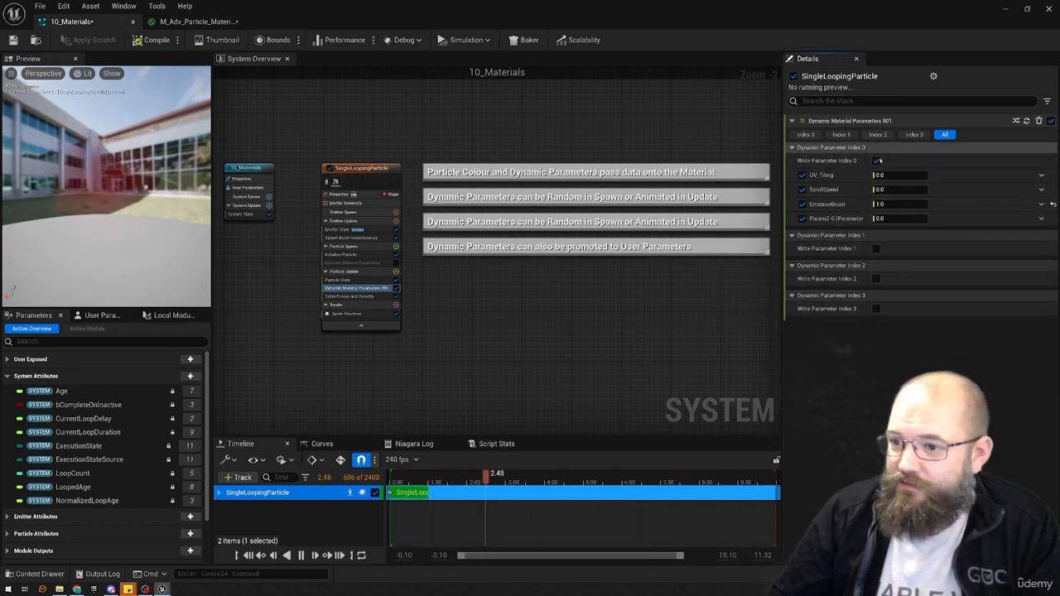
pyautogui.click(876, 249)
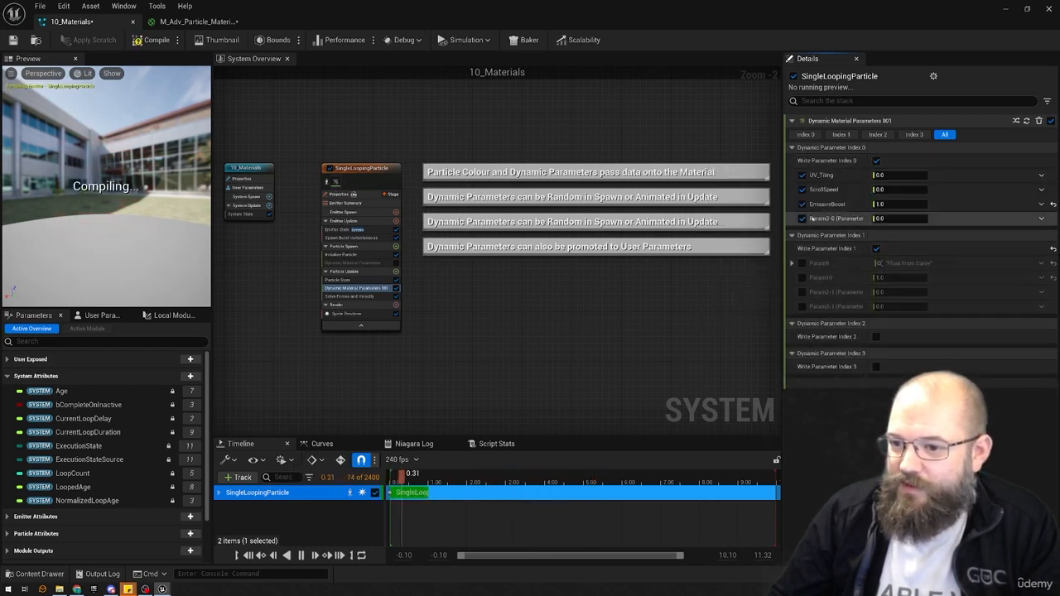
pyautogui.click(801, 217)
pyautogui.click(801, 204)
pyautogui.click(801, 189)
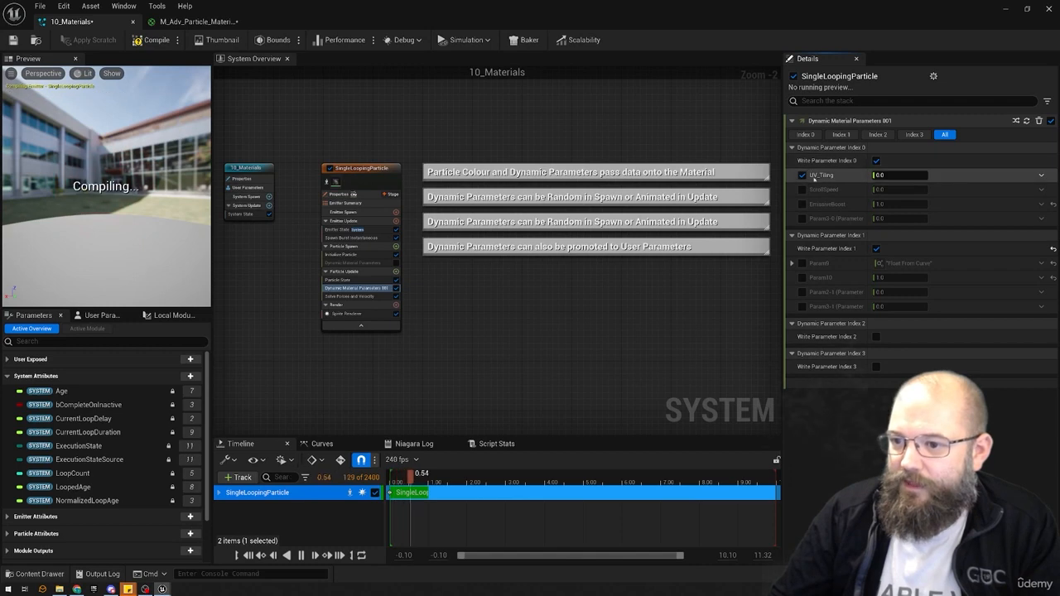
pyautogui.click(801, 176)
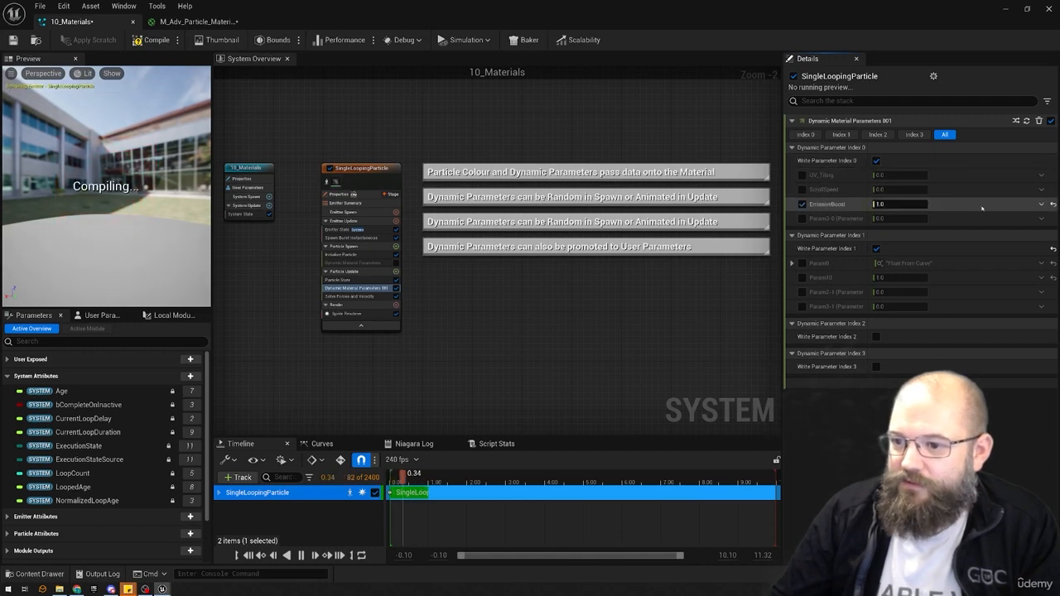
# - Set EmissiveBoost in Dynamic Material Parameters 001 to Float from Curve, with the emitter's NormalizedLoopAge as CurveIndex
pyautogui.click(1041, 204)
pyautogui.write('curve')
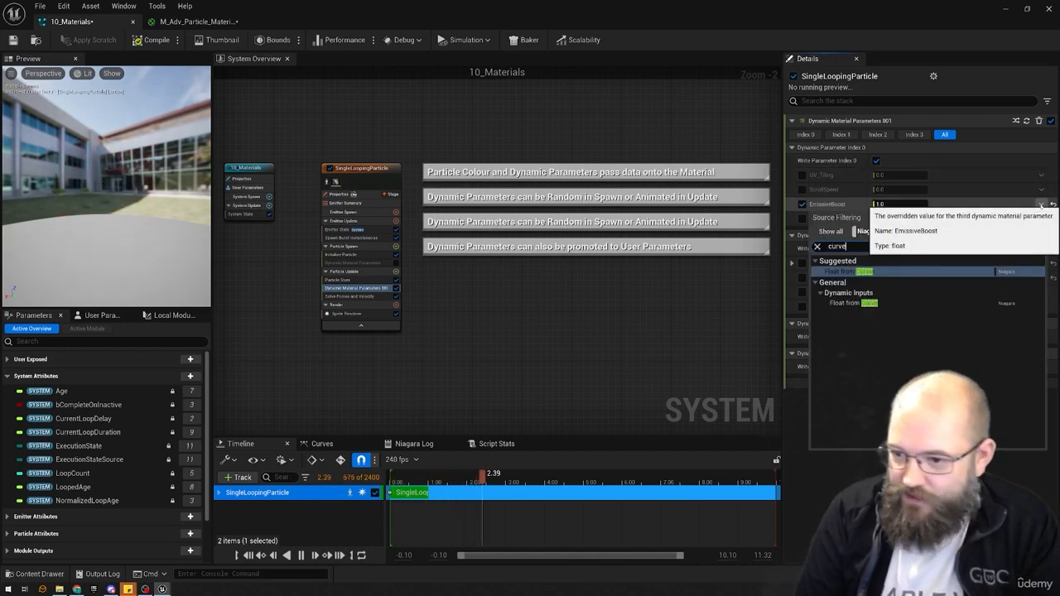
pyautogui.press('Return')
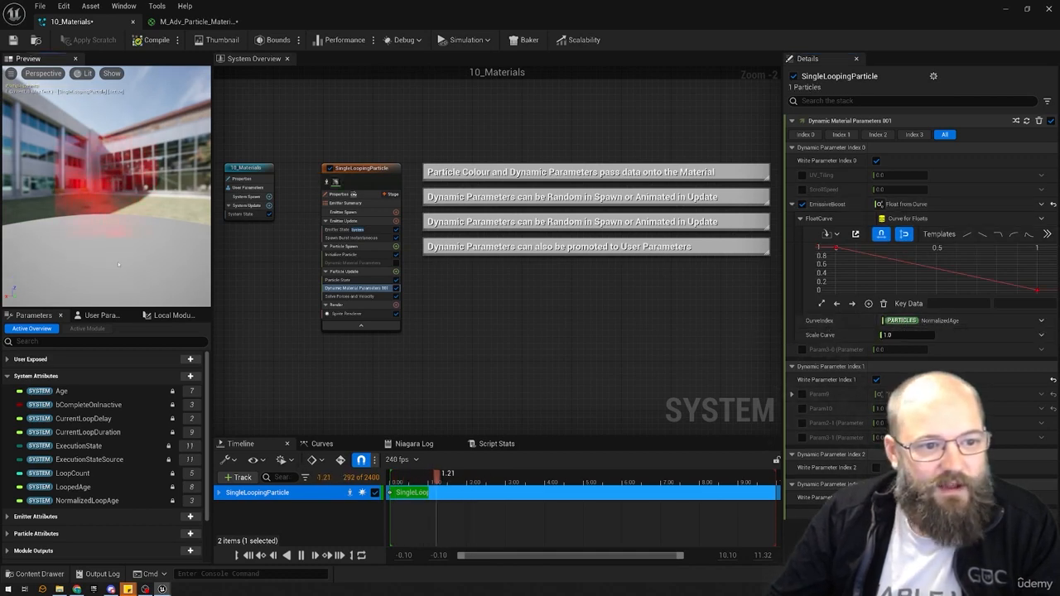
pyautogui.click(1041, 320)
pyautogui.write('emi')
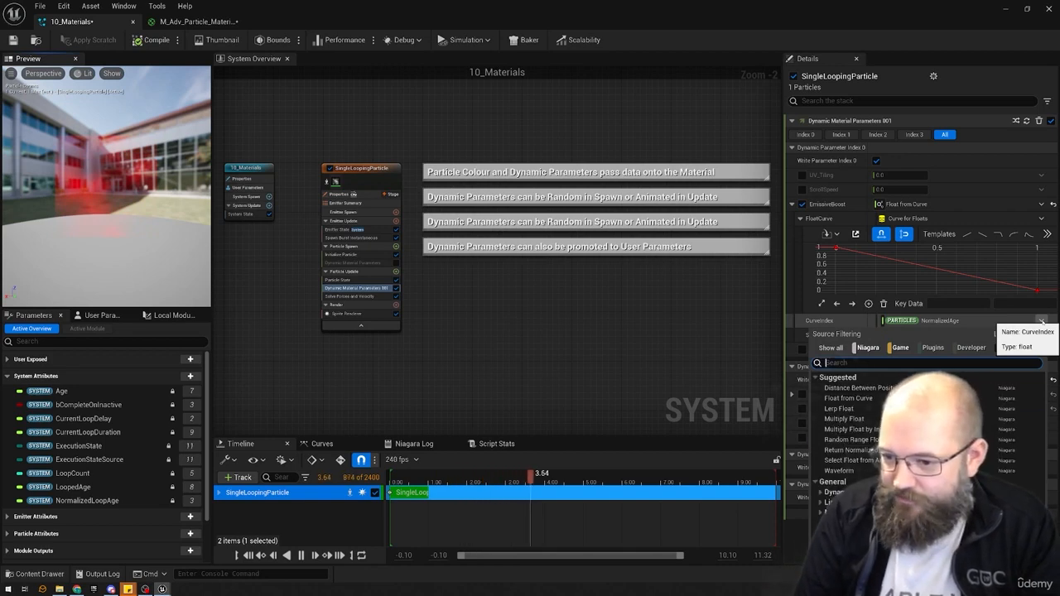
pyautogui.write('emit')
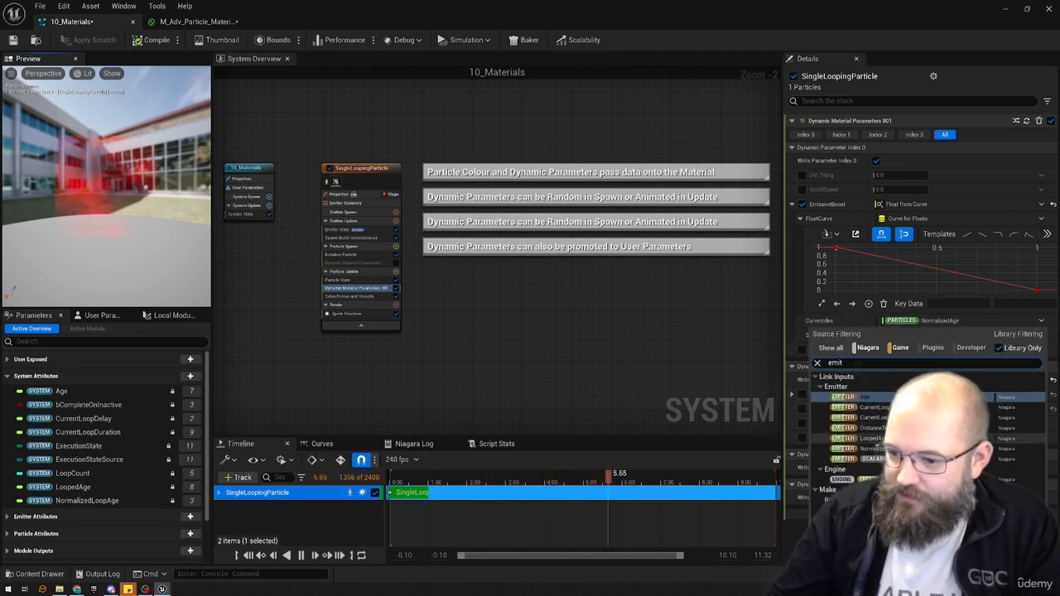
pyautogui.click(852, 448)
# - Set the value of the first key on the Particle Update EmissiveBoost curve to 50
pyautogui.click(835, 248)
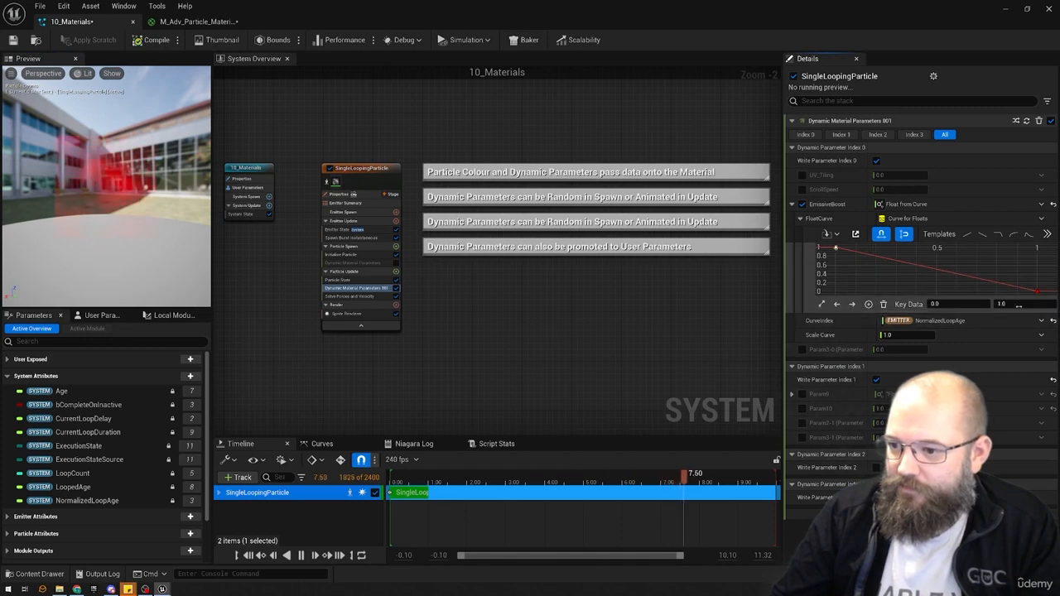
pyautogui.write('50')
pyautogui.press('Return')
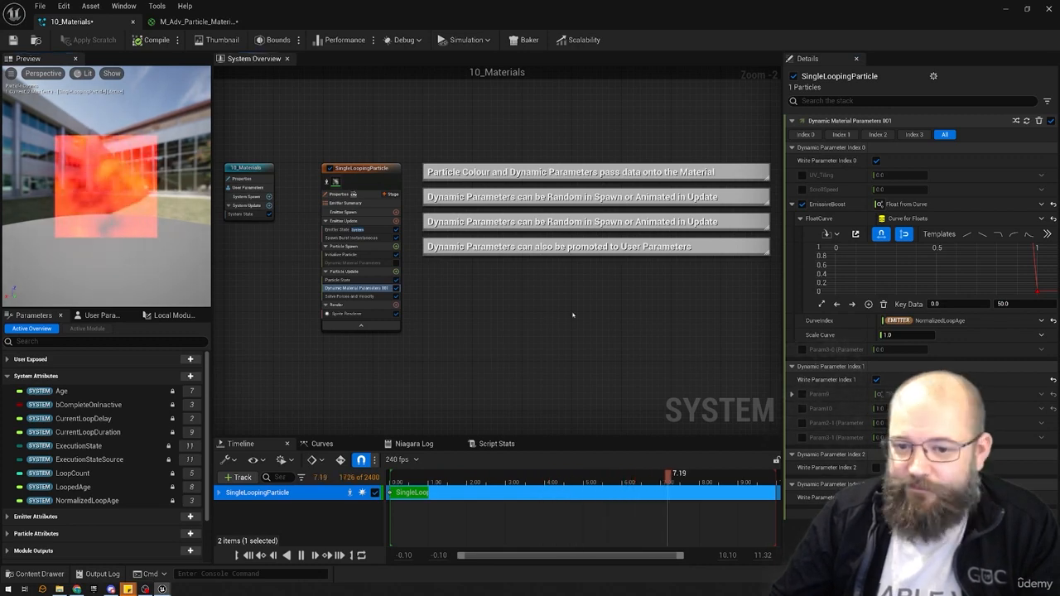
# - Delete the duplicate "Dynamic Parameters can be Random in Spawn or Animated in Update" comment and move the User Parameters comment into its place
pyautogui.moveTo(578, 309); pyautogui.dragTo(558, 305, button='right')
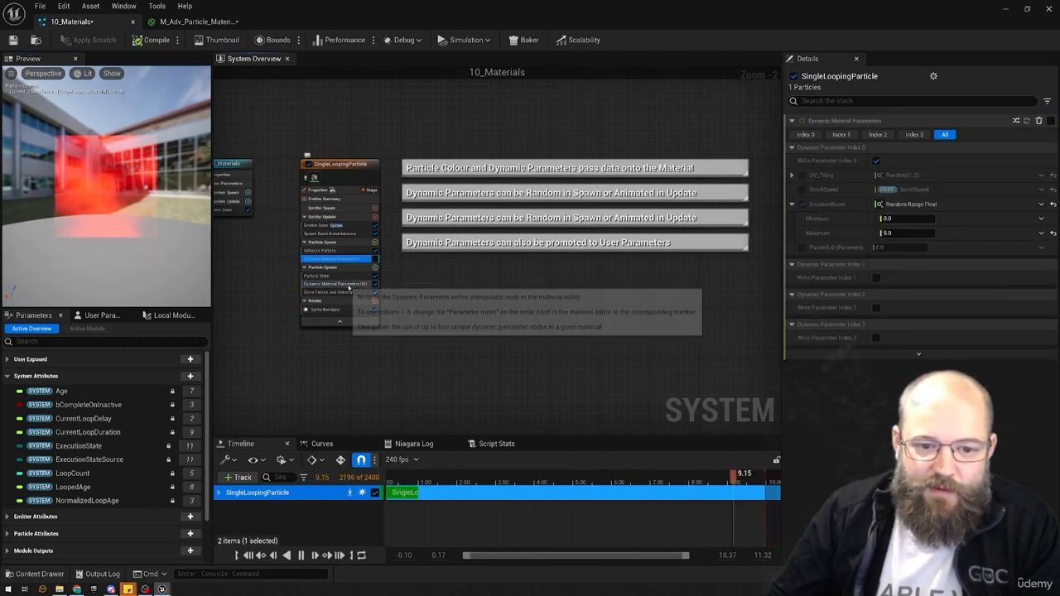
pyautogui.click(354, 259)
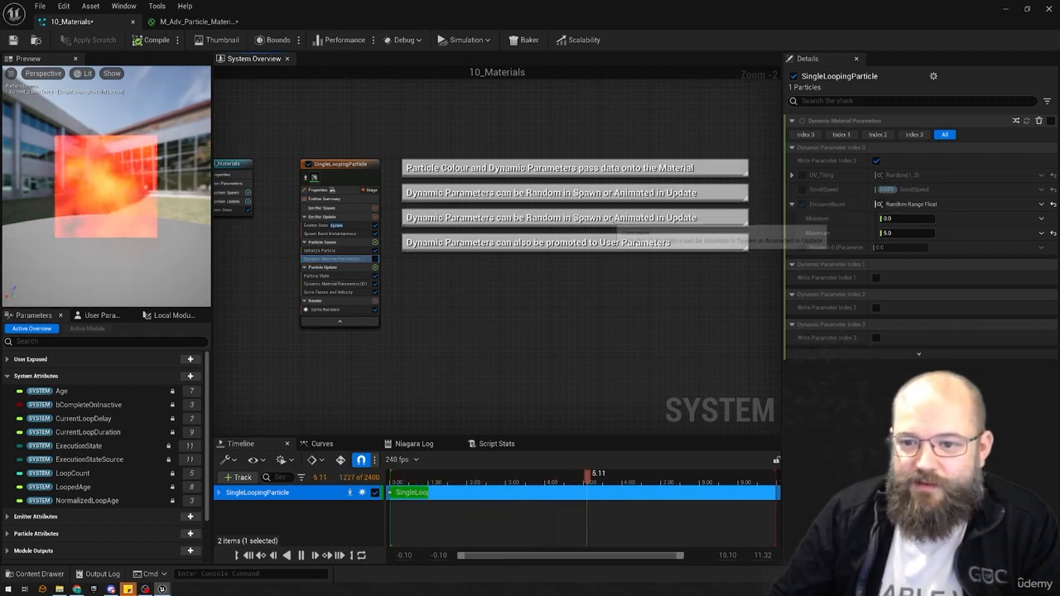
pyautogui.click(563, 218)
pyautogui.press('Delete')
pyautogui.hotkey('ctrl', 'z')
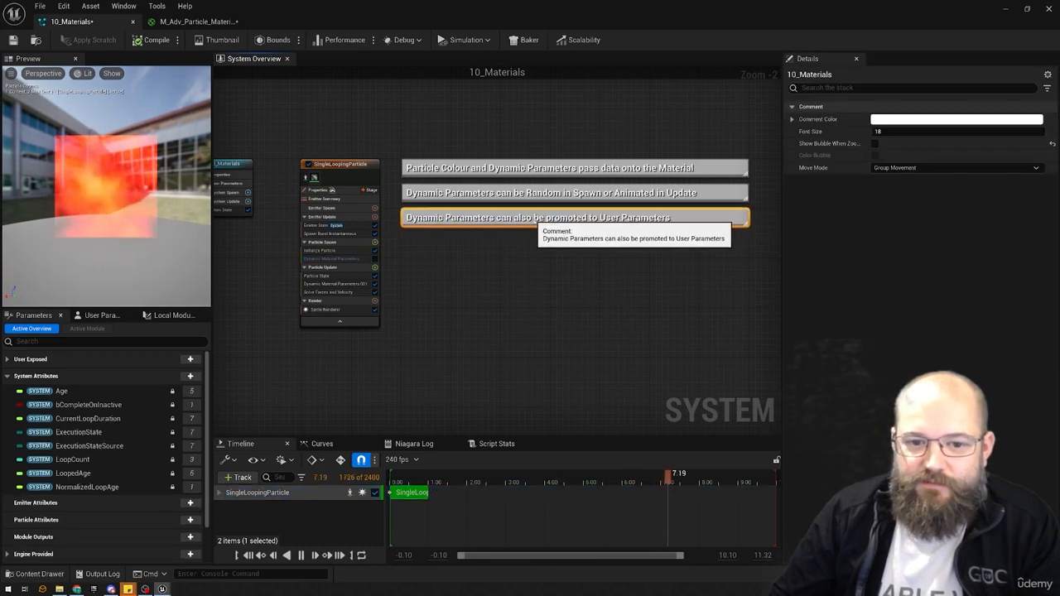
pyautogui.press('Delete')
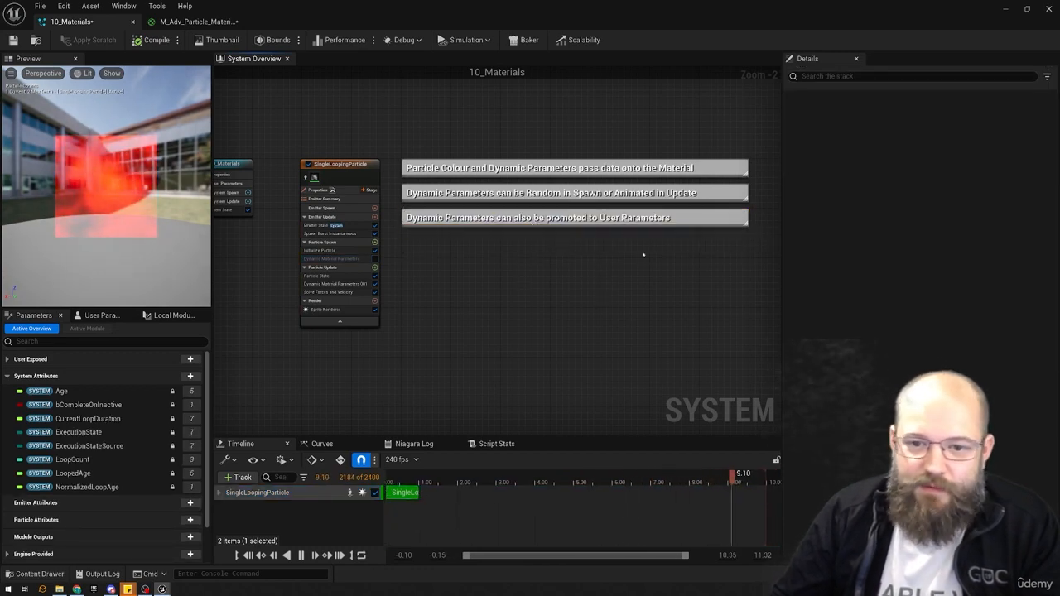
# - Select Dynamic Material Parameters 001 and examine its effect on the 10_Materials particle in the level, moving the Niagara window aside and restoring it
pyautogui.click(335, 284)
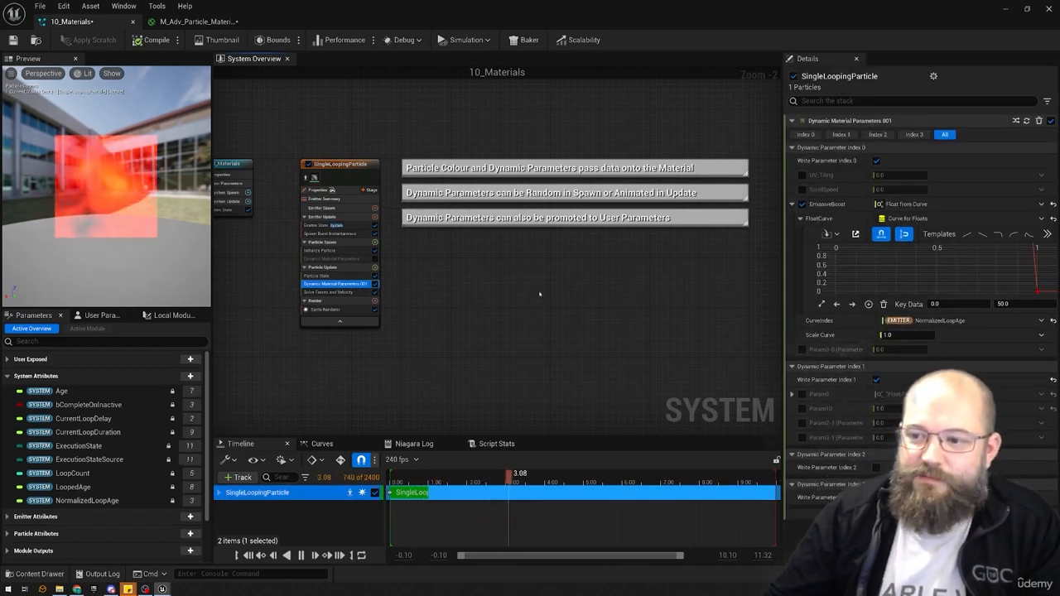
pyautogui.click(1026, 9)
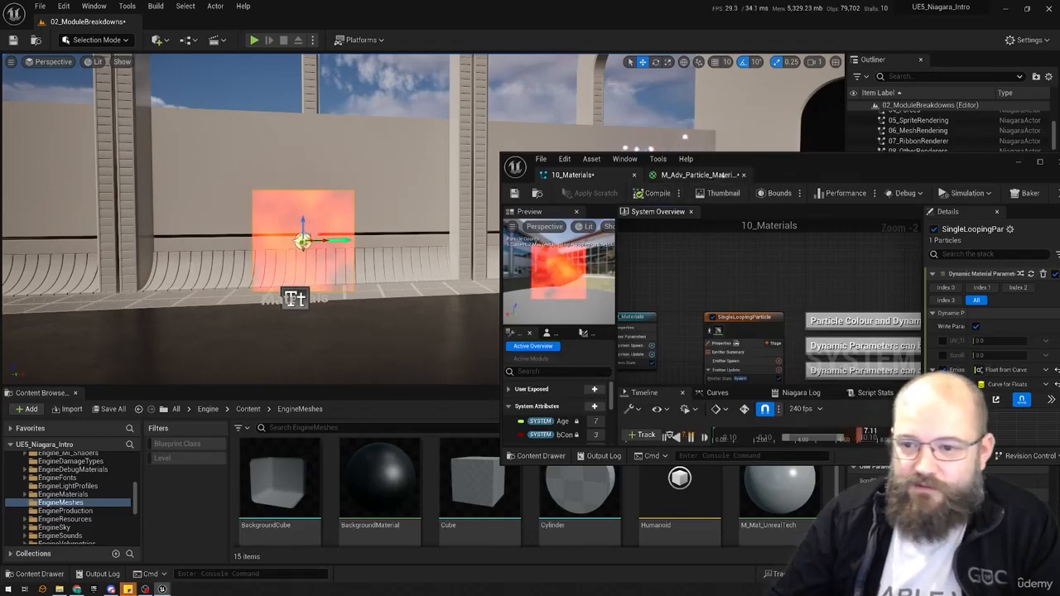
pyautogui.moveTo(728, 175); pyautogui.dragTo(355, 434)
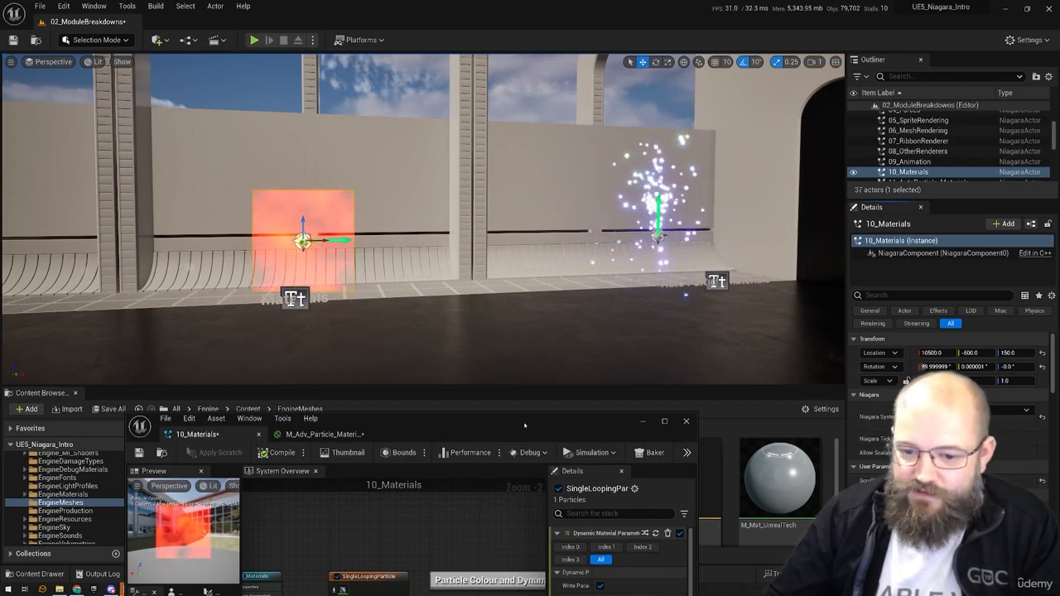
pyautogui.moveTo(524, 424); pyautogui.dragTo(524, 2)
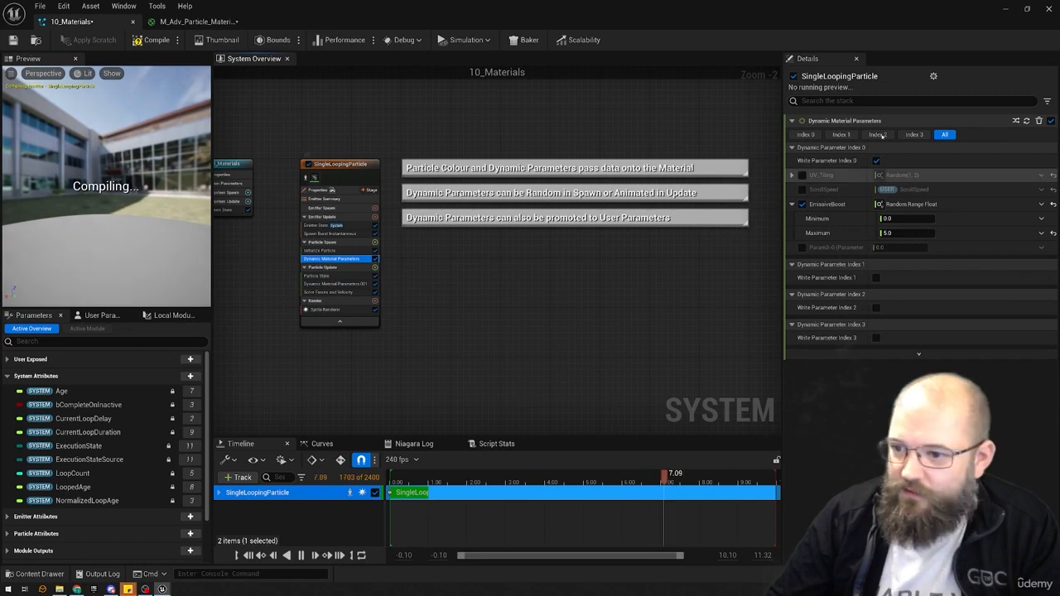
# - Enable the Particle Spawn Dynamic Material Parameters module with its ScrollSpeed override, and disable Dynamic Material Parameters 001 under Particle Update
pyautogui.click(802, 189)
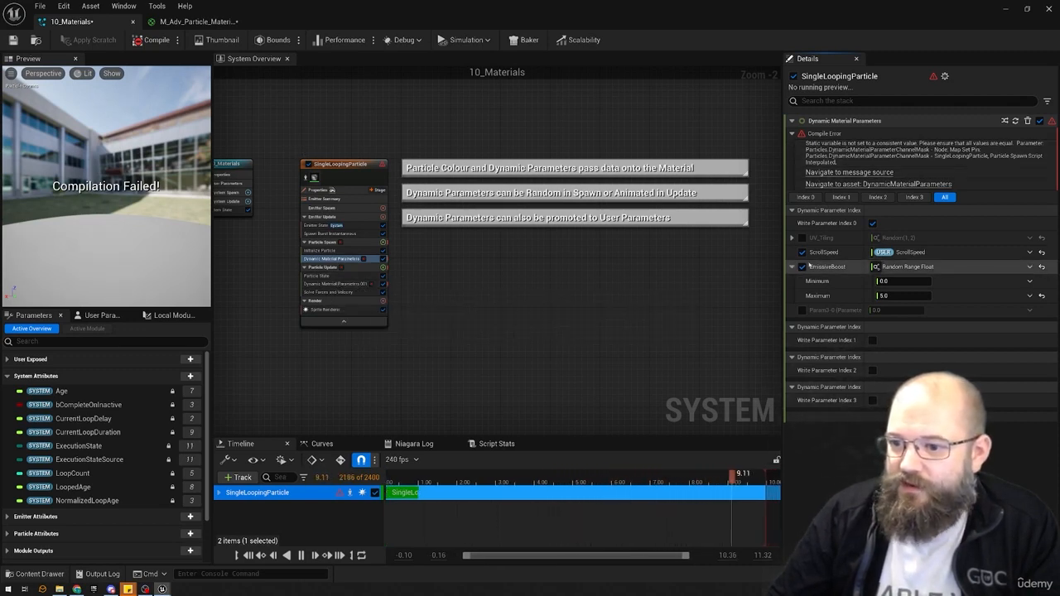
pyautogui.click(337, 284)
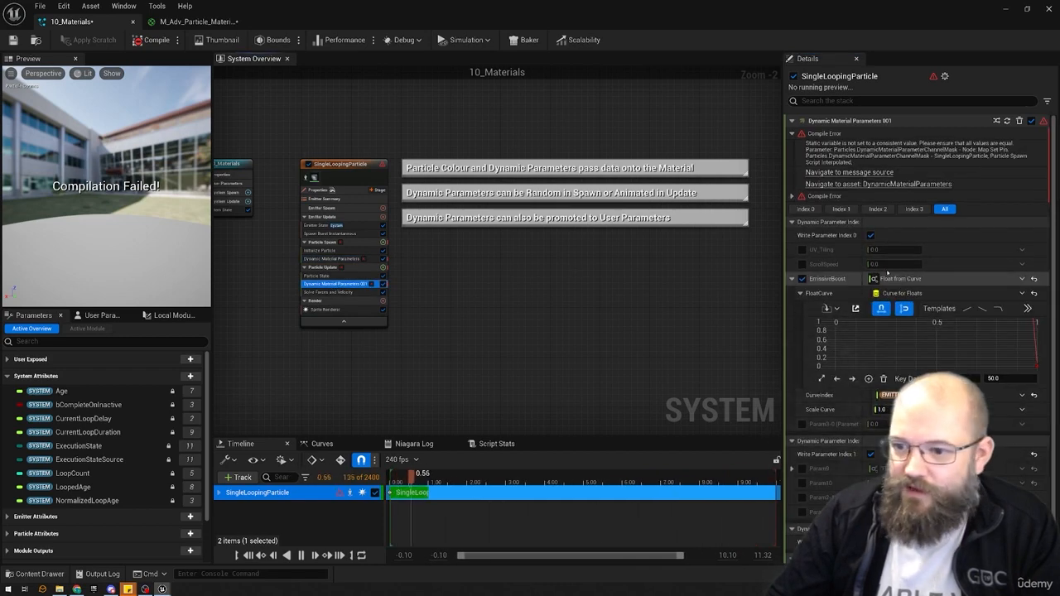
pyautogui.click(793, 279)
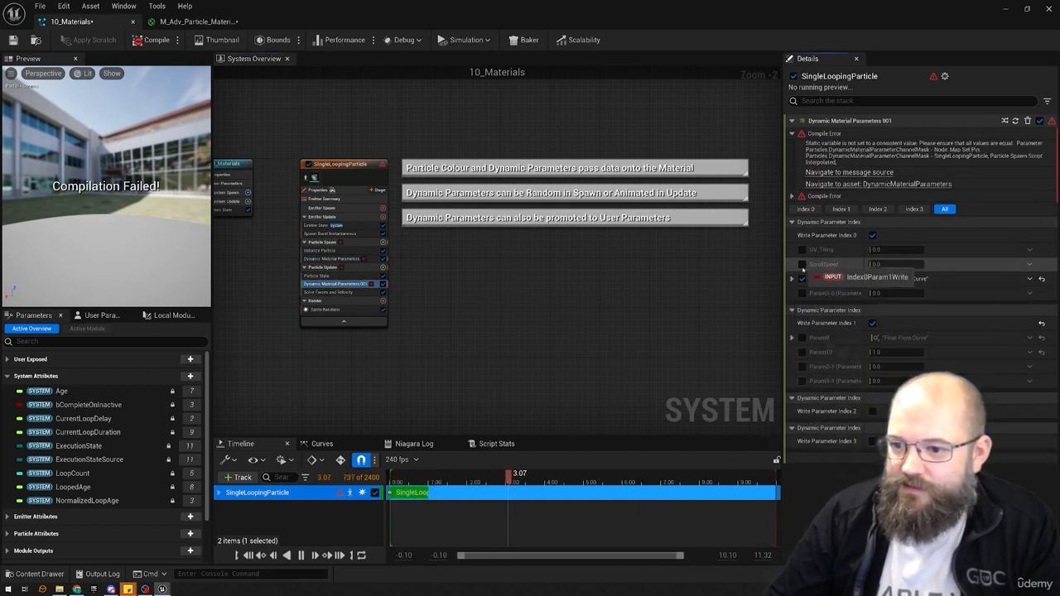
pyautogui.click(383, 283)
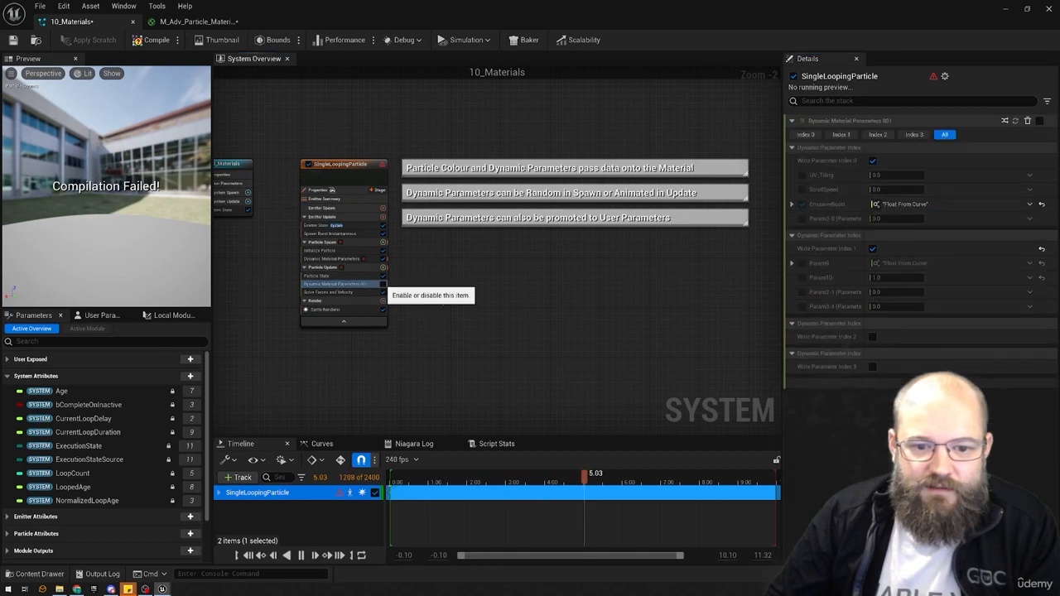
# - Disable the EmissiveBoost override in the Particle Spawn Dynamic Material Parameters module, keeping only ScrollSpeed driven by the user parameter
pyautogui.click(363, 259)
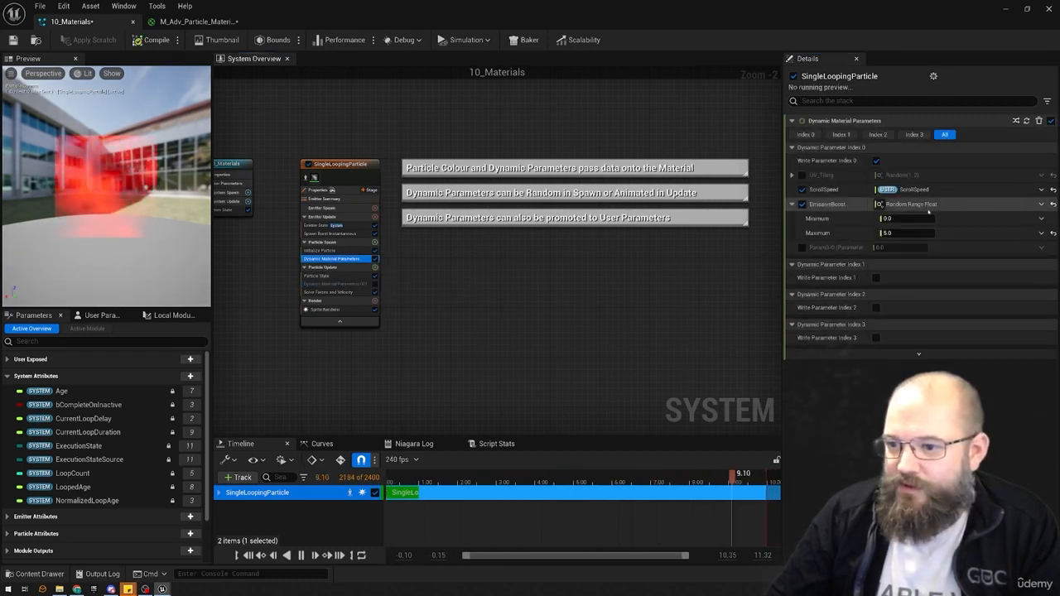
pyautogui.click(801, 204)
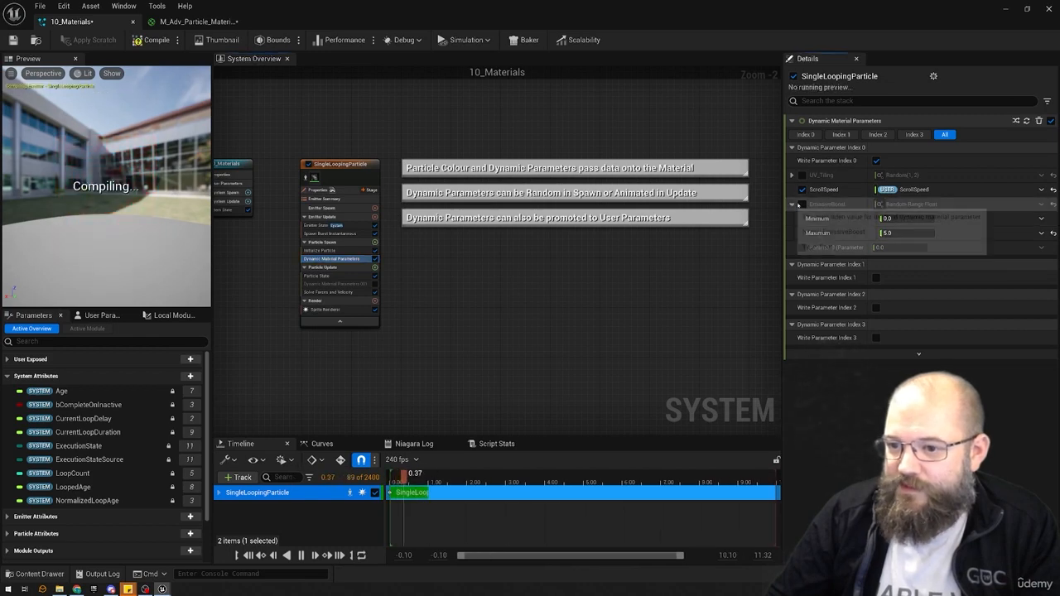
pyautogui.click(833, 190)
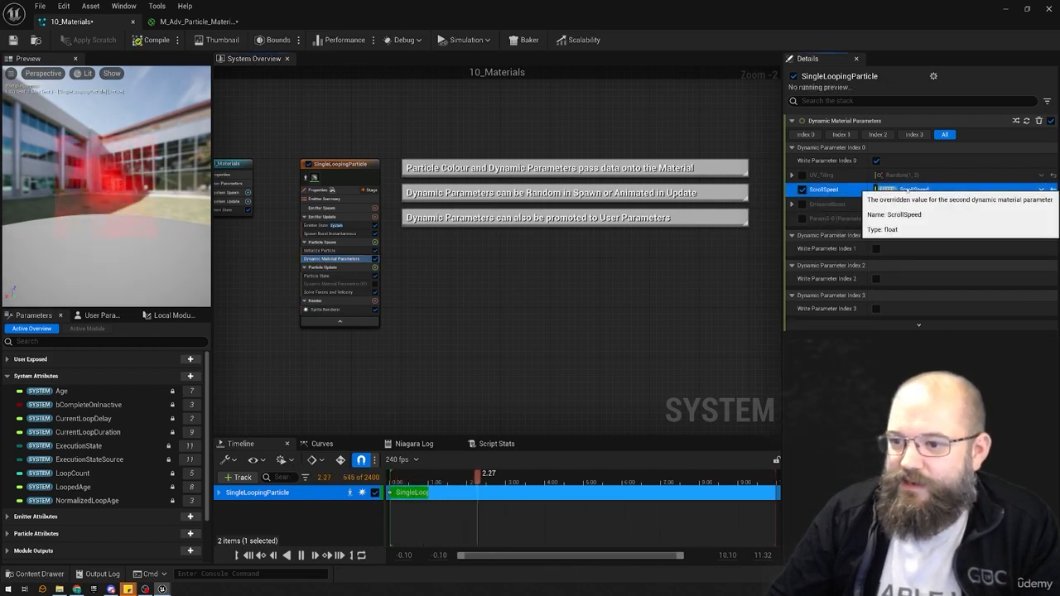
# - Try the ScrollSpeed user parameter at 5.0 and return it to 1.0
pyautogui.click(102, 314)
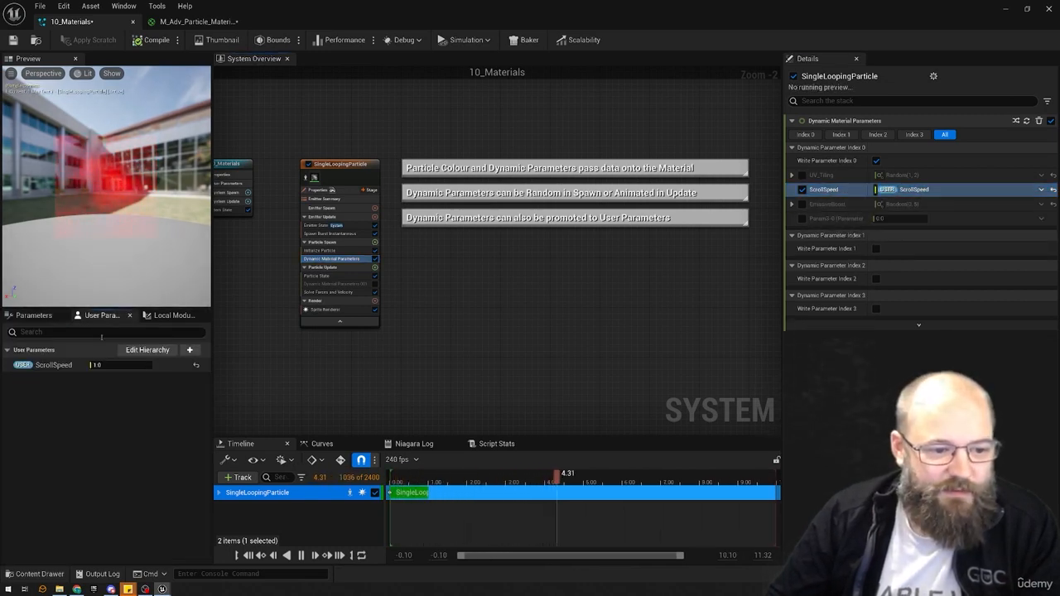
pyautogui.write('0')
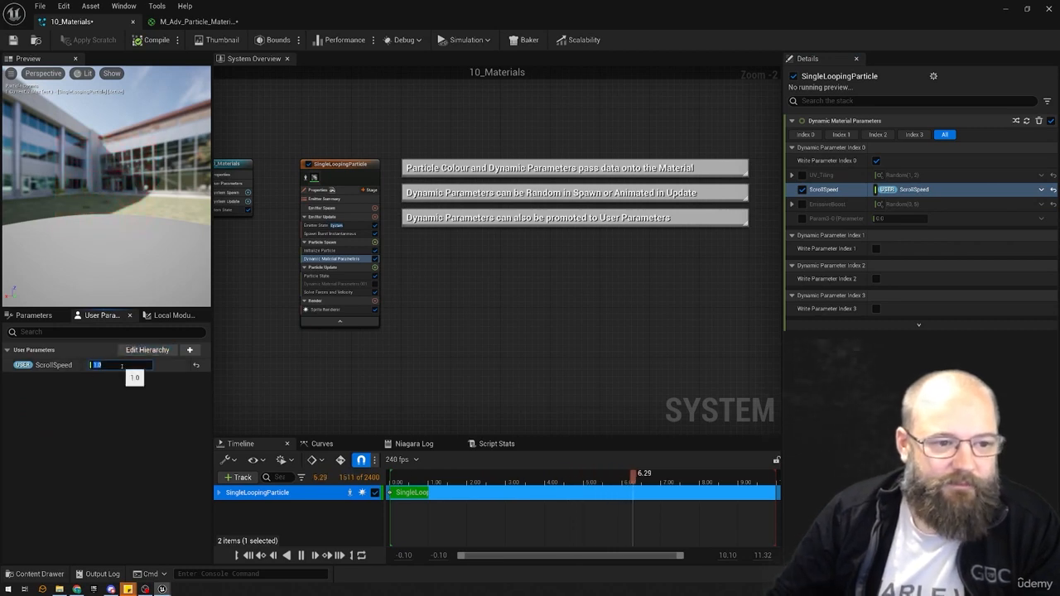
pyautogui.press('Return')
pyautogui.write('5')
pyautogui.press('Return')
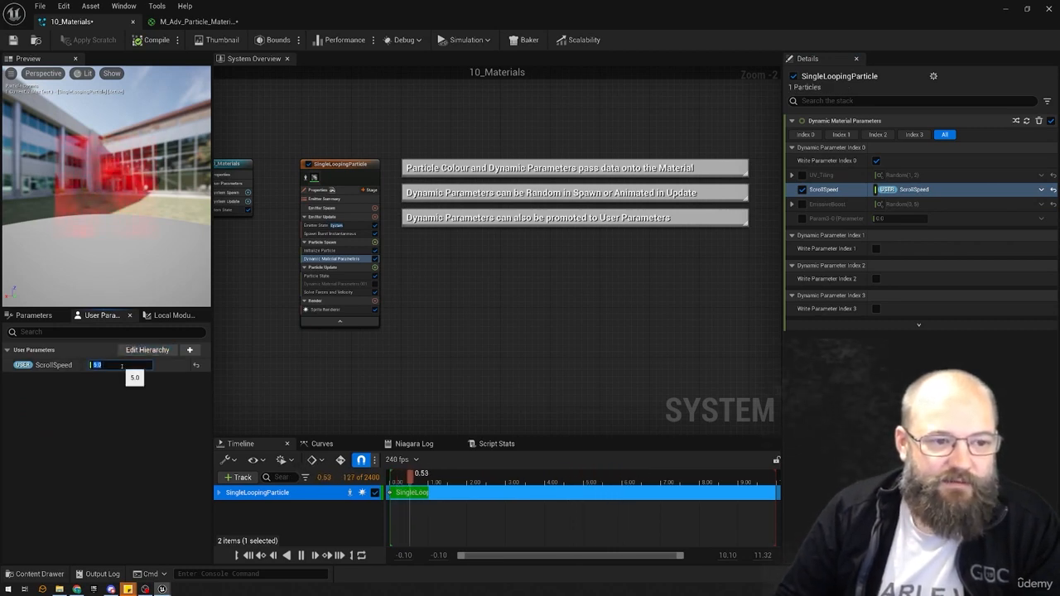
pyautogui.click(580, 285)
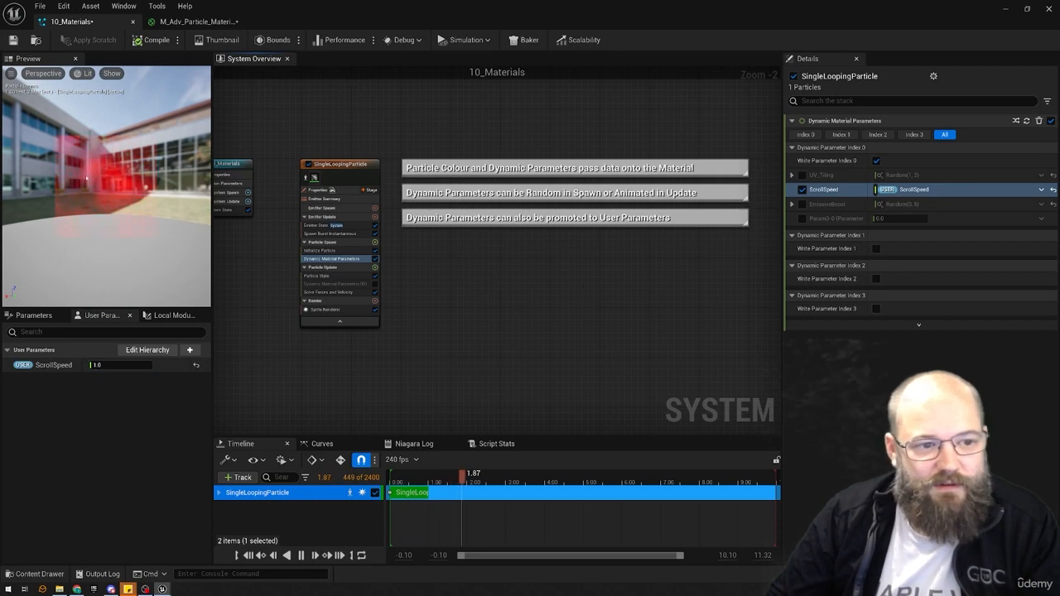
# - Return to the level and duplicate the 10_Materials actor, placing the copy higher at about X 10839, Z 310
pyautogui.click(1005, 10)
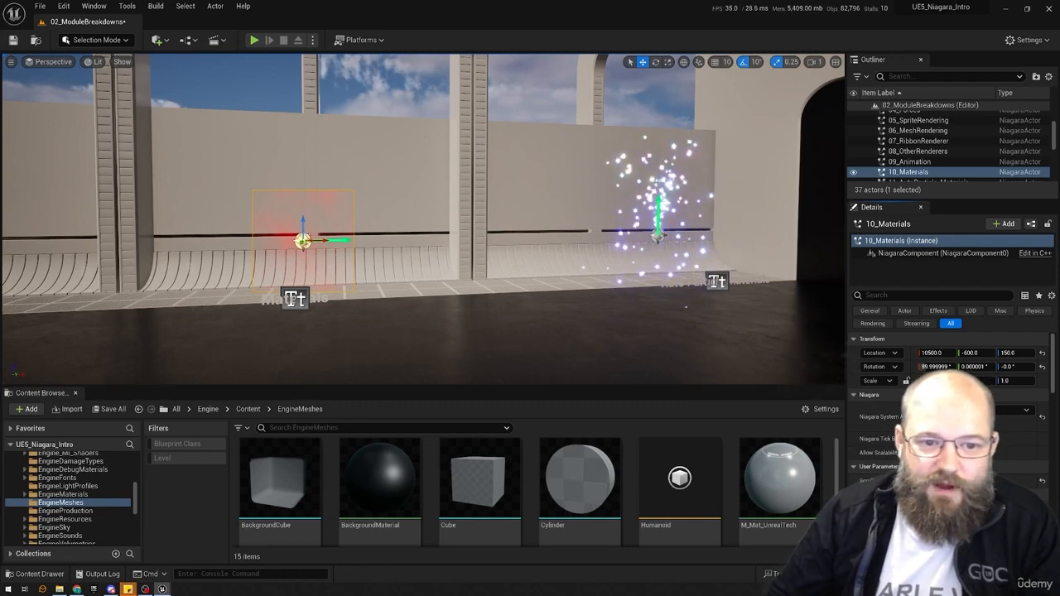
pyautogui.hotkey('ctrl', 'd')
pyautogui.press('Escape')
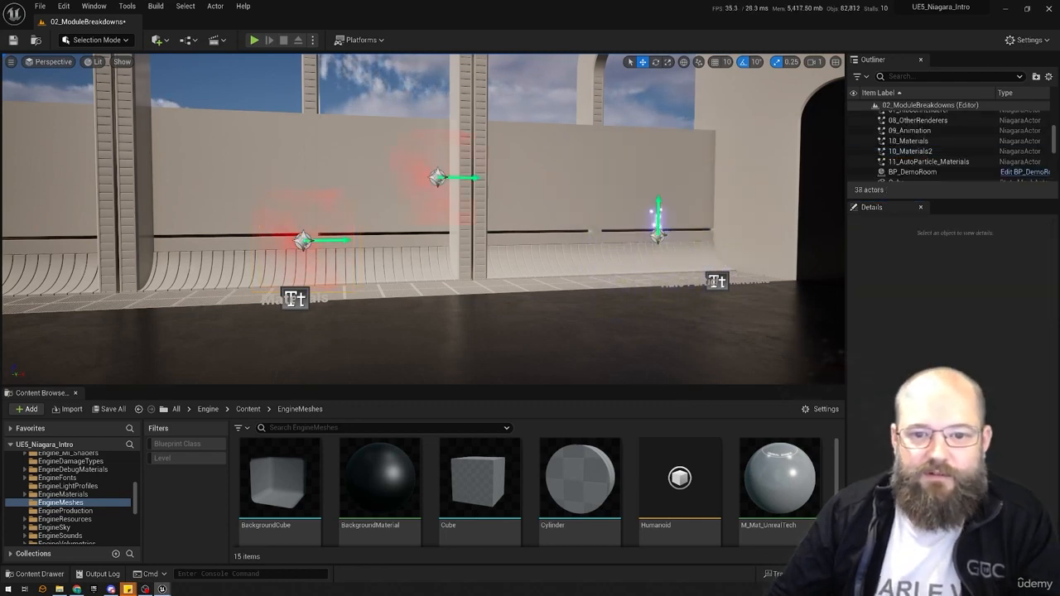
pyautogui.click(437, 177)
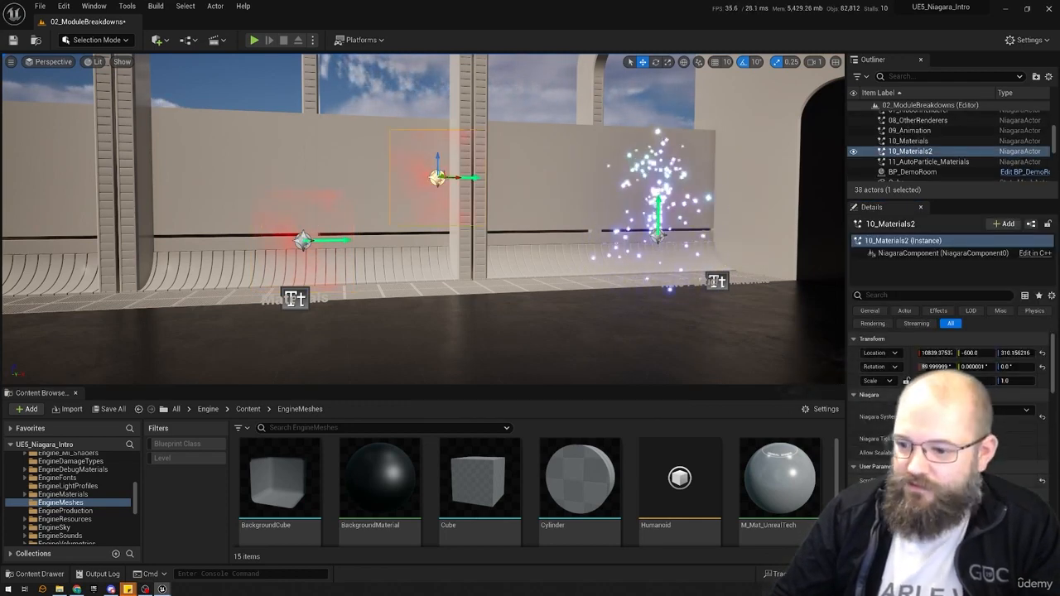
pyautogui.press('Escape')
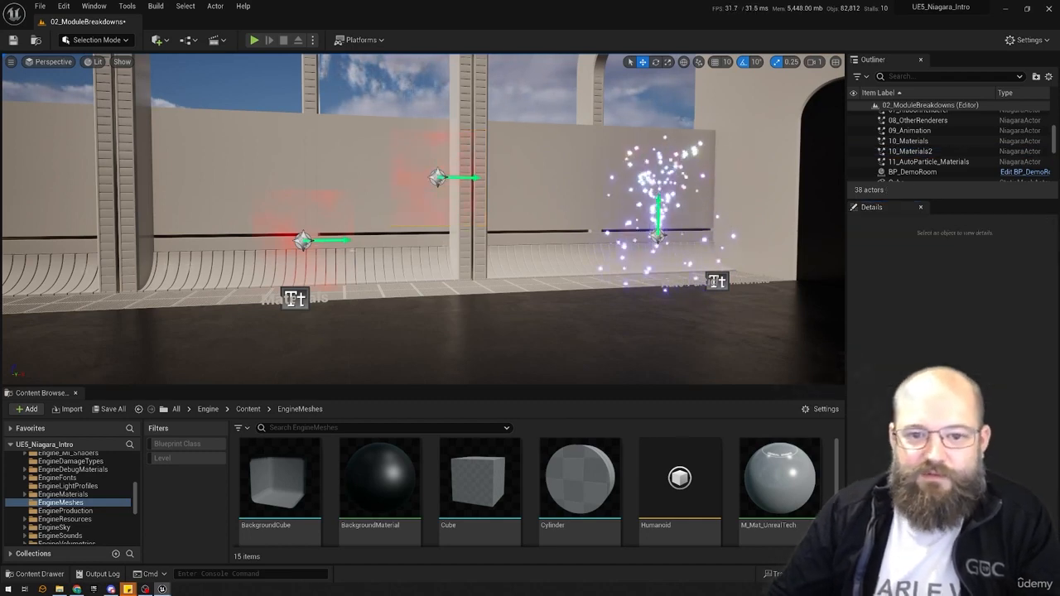
# - Select the original 10_Materials actor and its copy in turn to compare the two instances
pyautogui.click(303, 240)
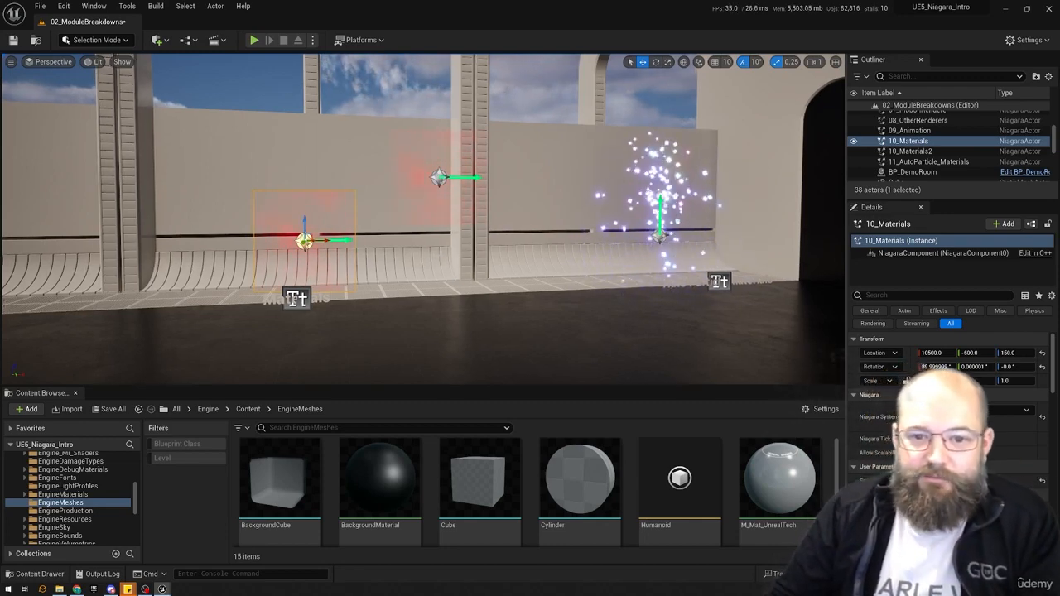
pyautogui.click(439, 176)
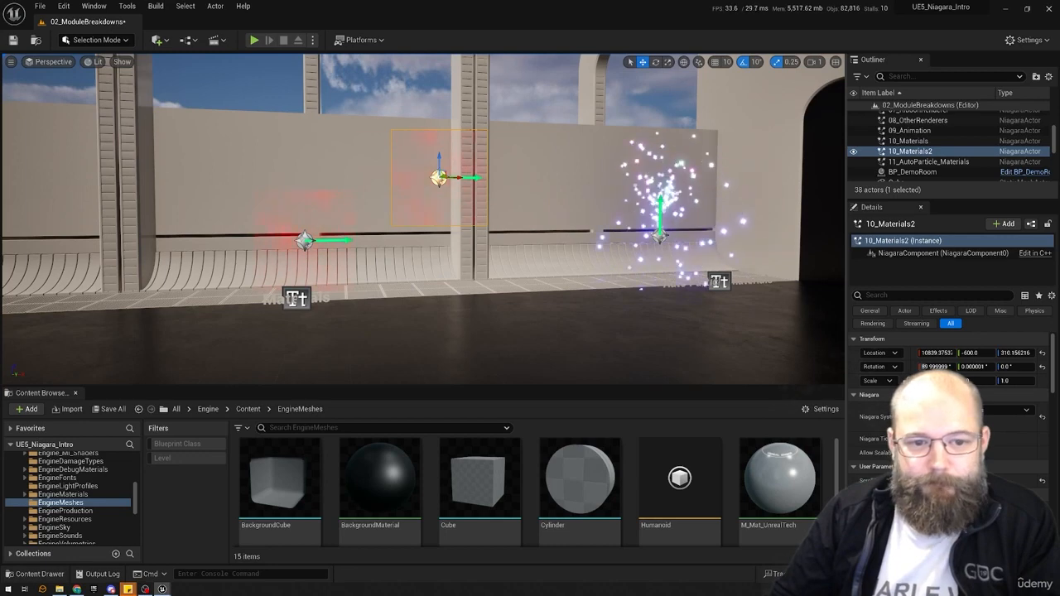
pyautogui.click(305, 241)
# - Reopen the 10_Materials system and open M_Adv_Particle_Material from its Sprite Renderer
pyautogui.hotkey('ctrl', 'e')
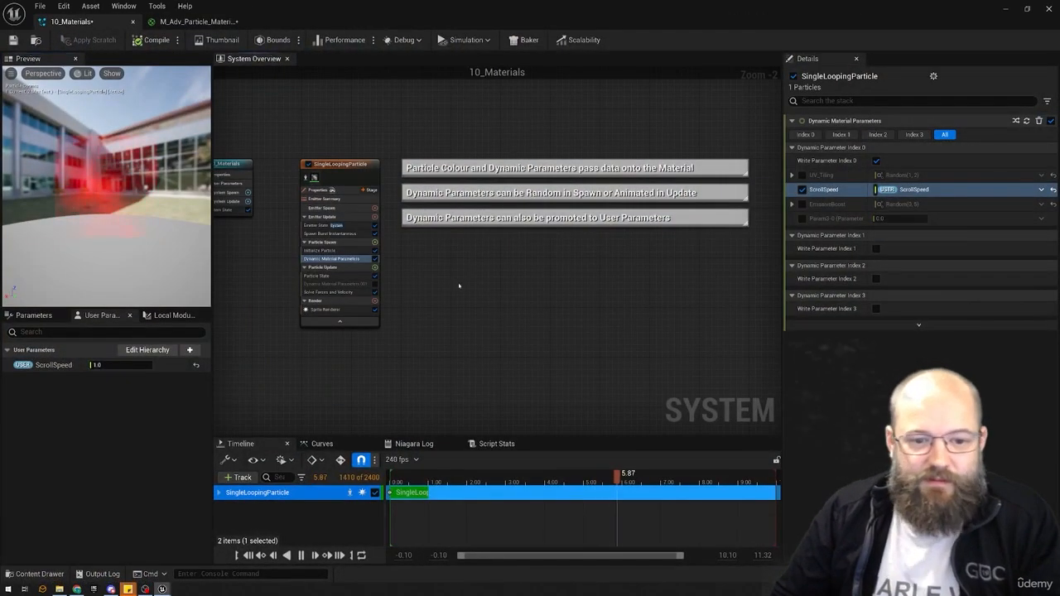
pyautogui.moveTo(497, 276); pyautogui.dragTo(487, 266, button='right')
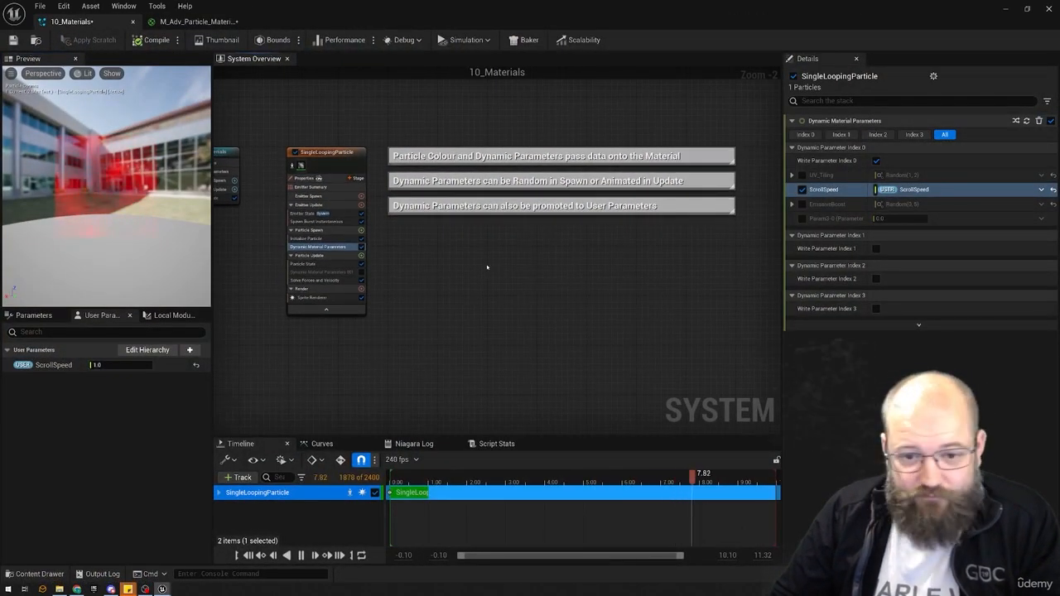
pyautogui.click(327, 297)
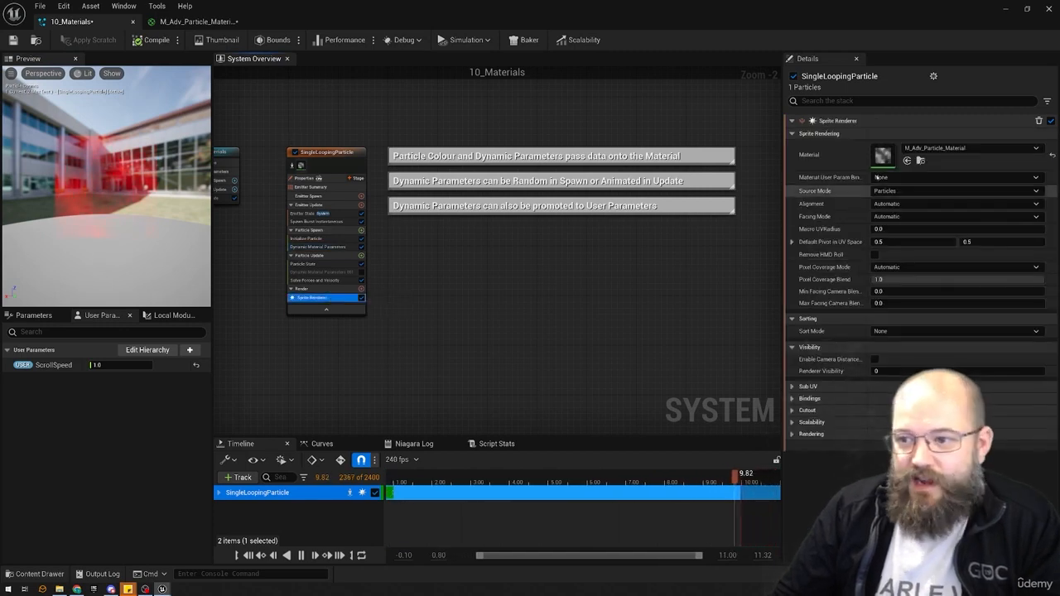
pyautogui.doubleClick(883, 154)
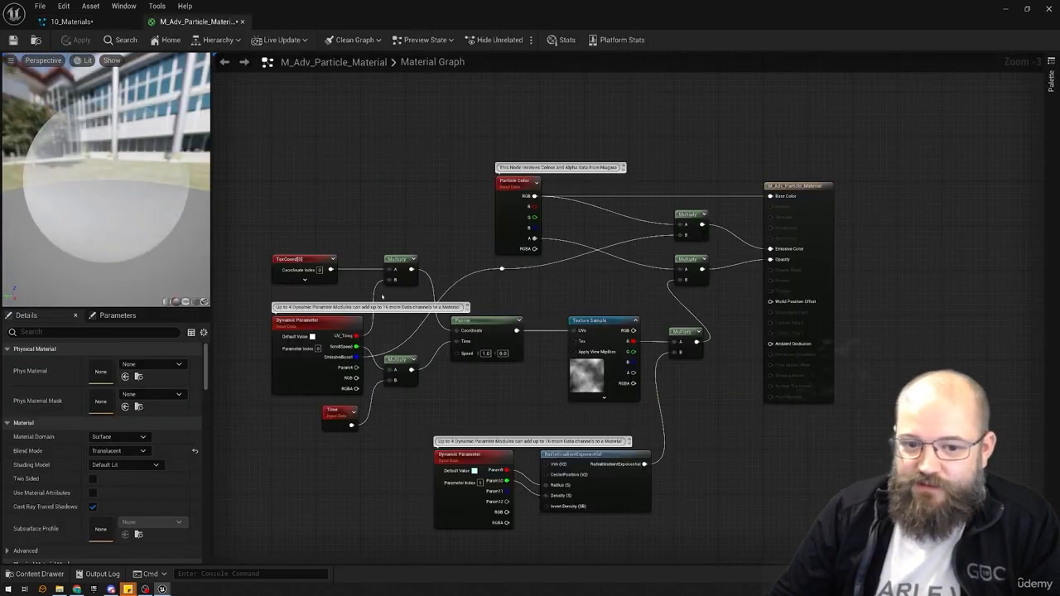
# - Review the Particle Color node and both Dynamic Parameter nodes in the material graph as inputs from Niagara
pyautogui.click(514, 181)
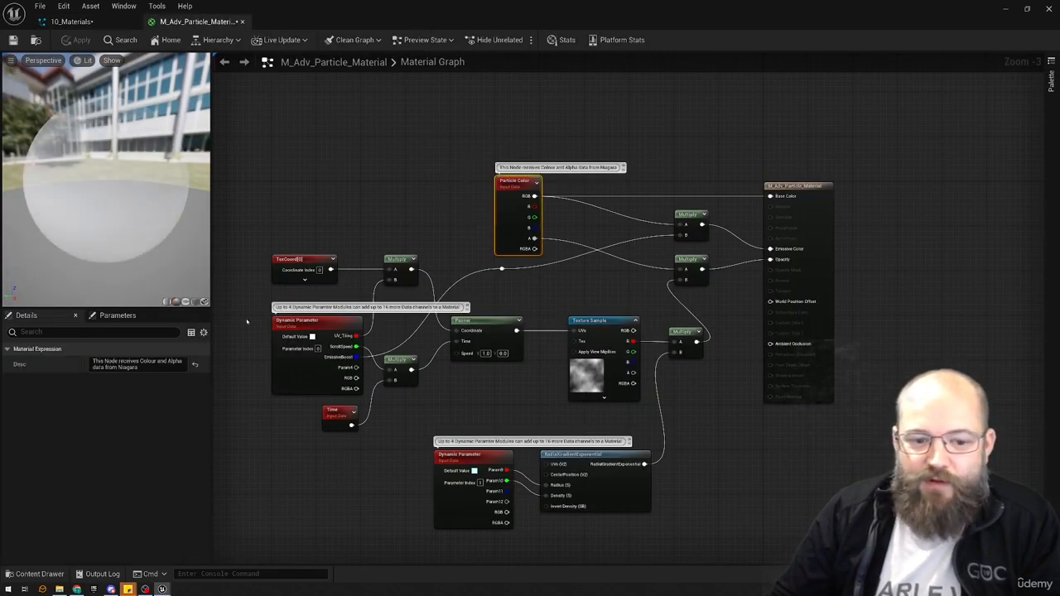
pyautogui.keyDown('ctrl'); pyautogui.click(298, 321); pyautogui.keyUp('ctrl')
pyautogui.click(526, 181)
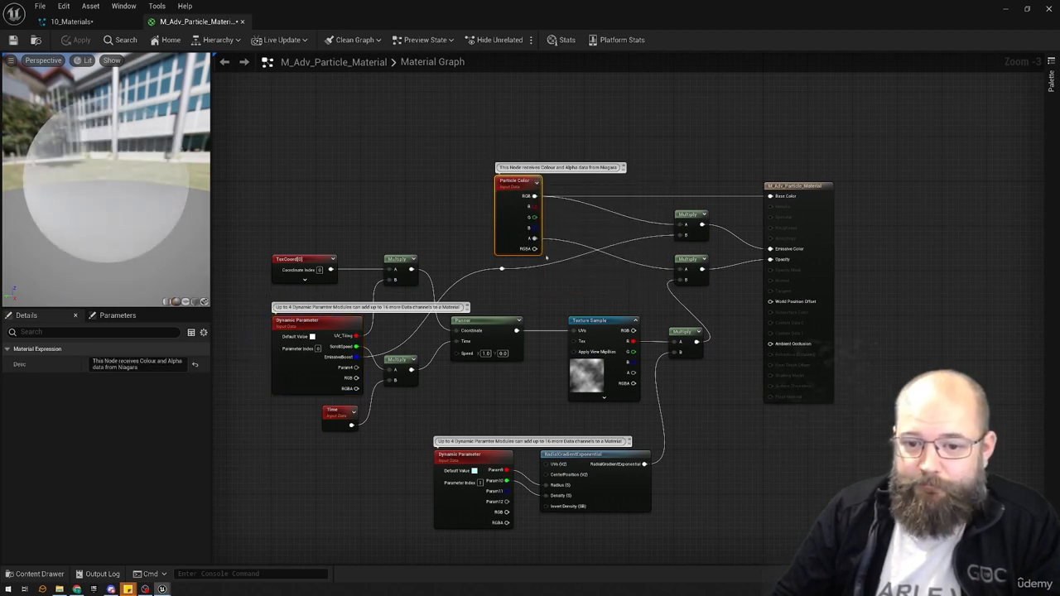
pyautogui.click(324, 325)
pyautogui.click(460, 454)
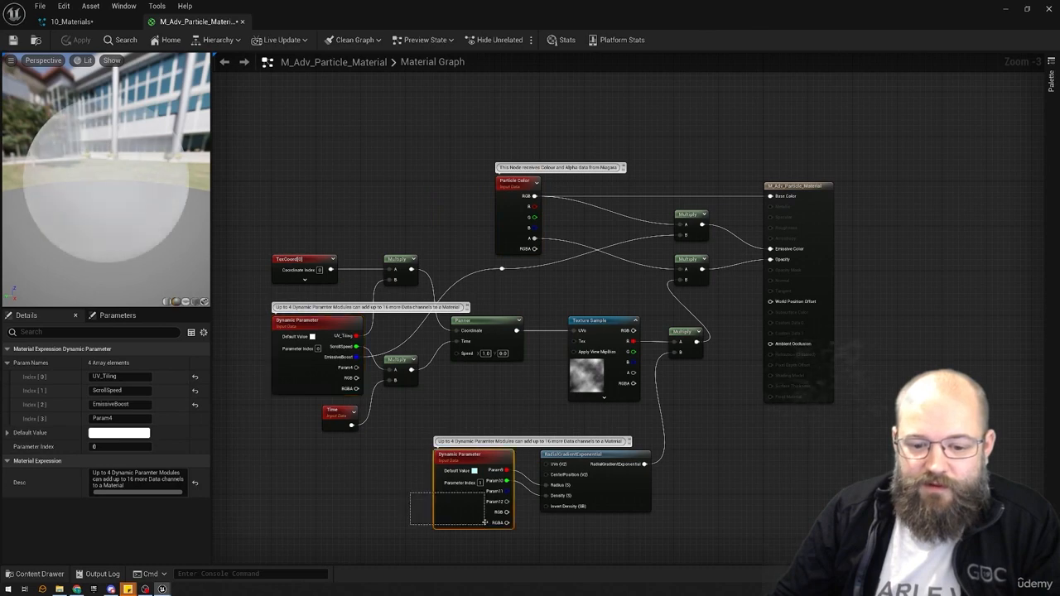
pyautogui.click(414, 462)
pyautogui.moveTo(230, 354); pyautogui.dragTo(480, 521)
pyautogui.click(454, 147)
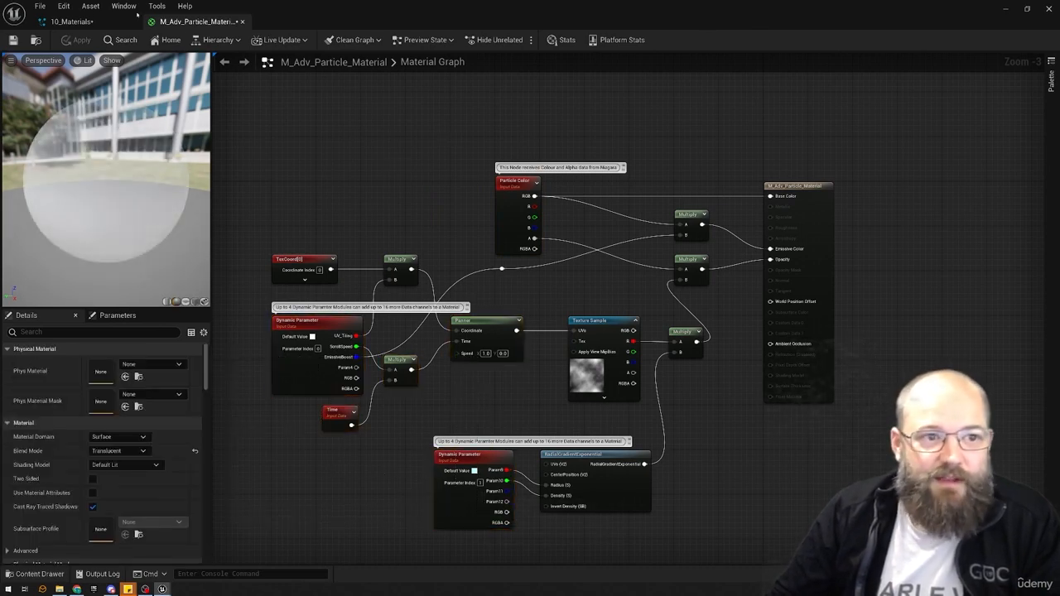
# - Return to 10_Materials and show the settings of the Dynamic Material Parameters module under Particle Spawn
pyautogui.click(70, 22)
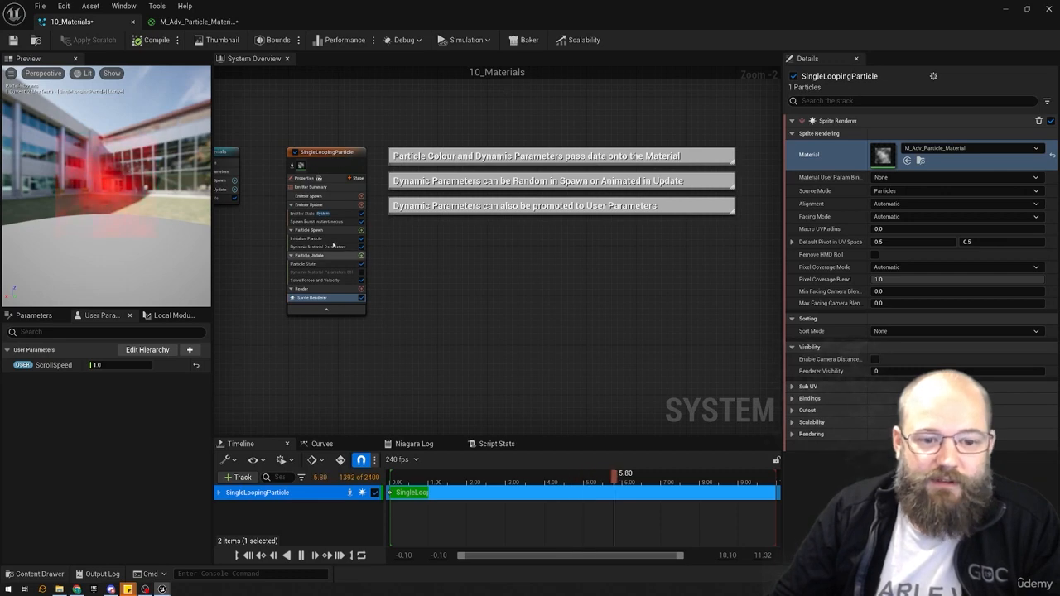
pyautogui.click(318, 248)
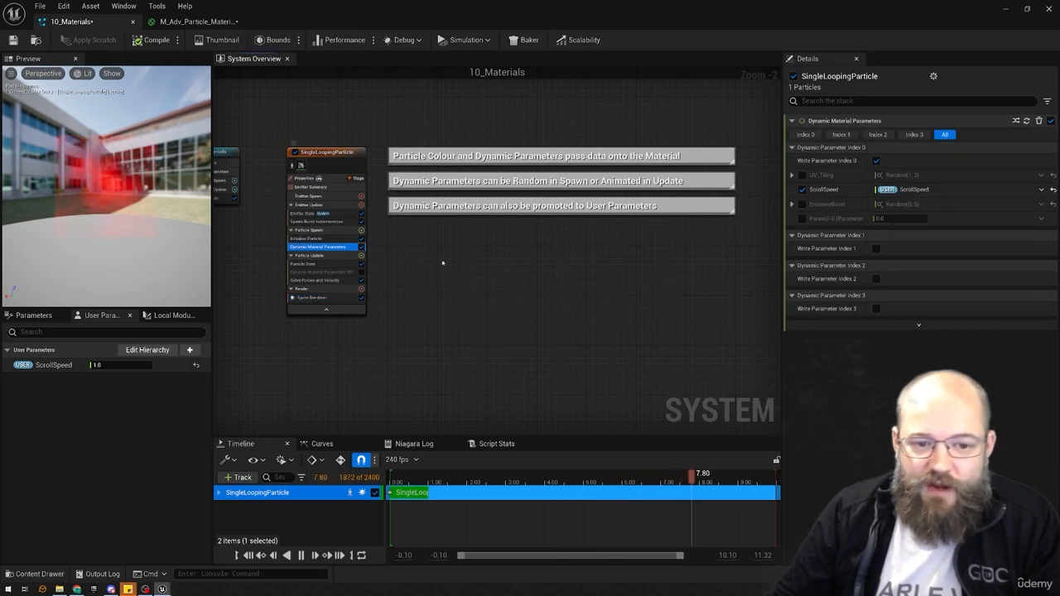
# - Show the disabled Dynamic Material Parameters module under Particle Update, and return to the level with nothing selected
pyautogui.click(323, 272)
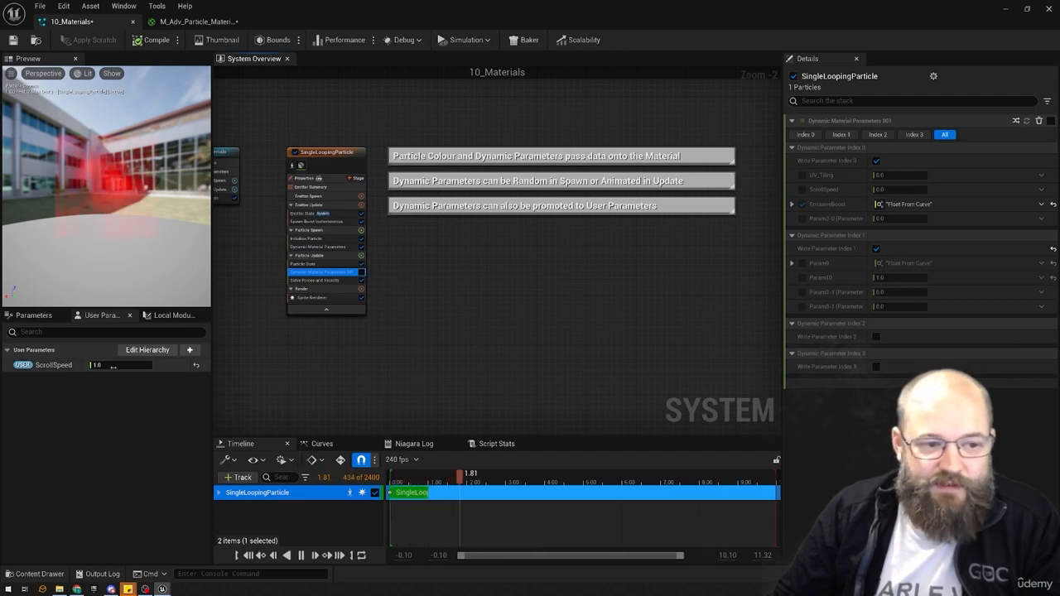
pyautogui.click(1003, 10)
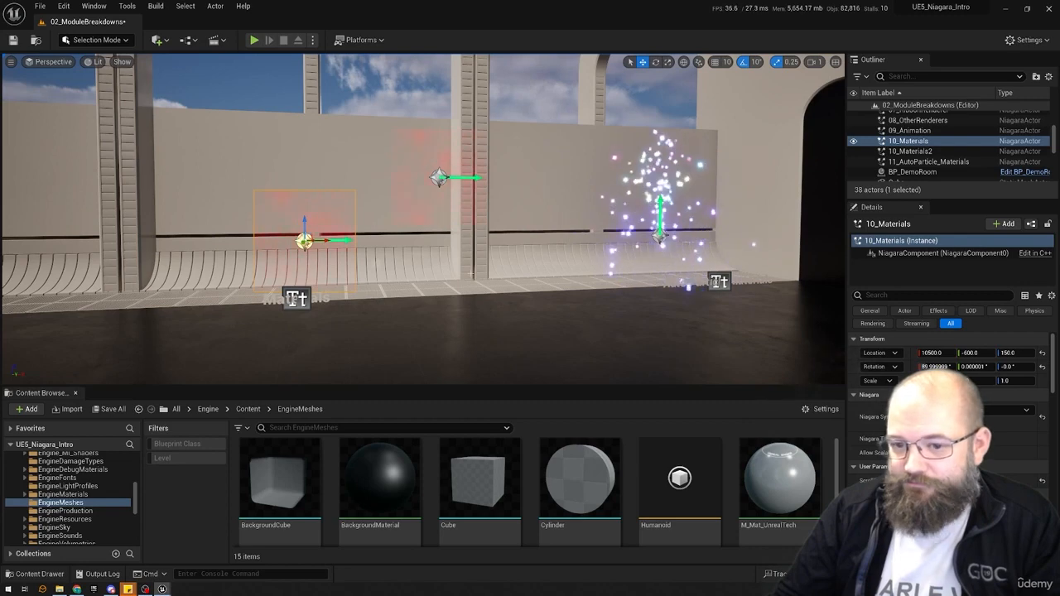
pyautogui.press('Escape')
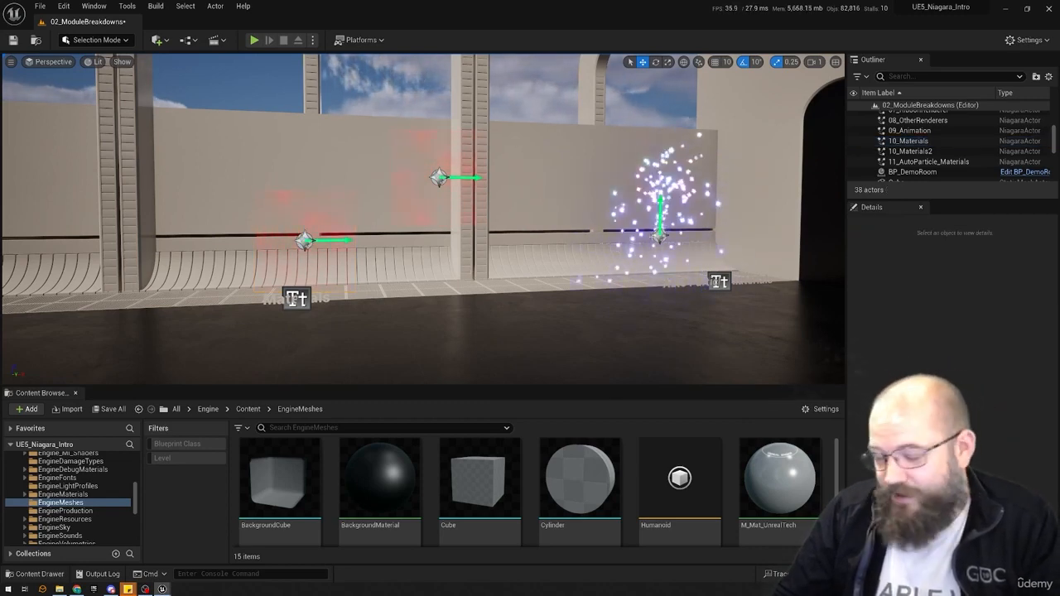
# - Select the 11_AutoParticle_Materials actor above the Auto Particle Materials label and open its Niagara system
pyautogui.moveTo(424, 219); pyautogui.dragTo(502, 207, button='right')
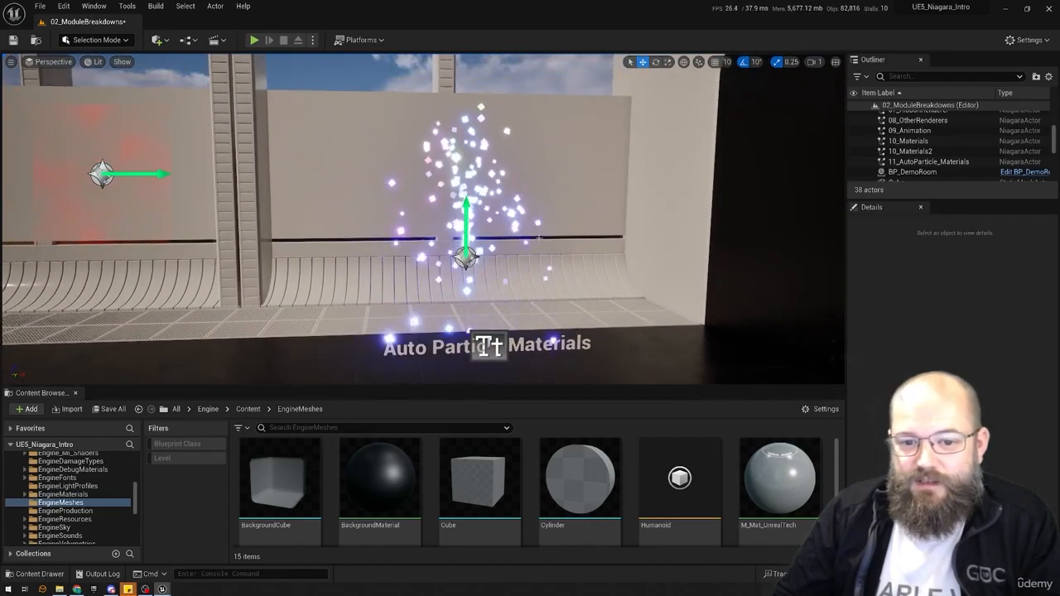
pyautogui.click(512, 205)
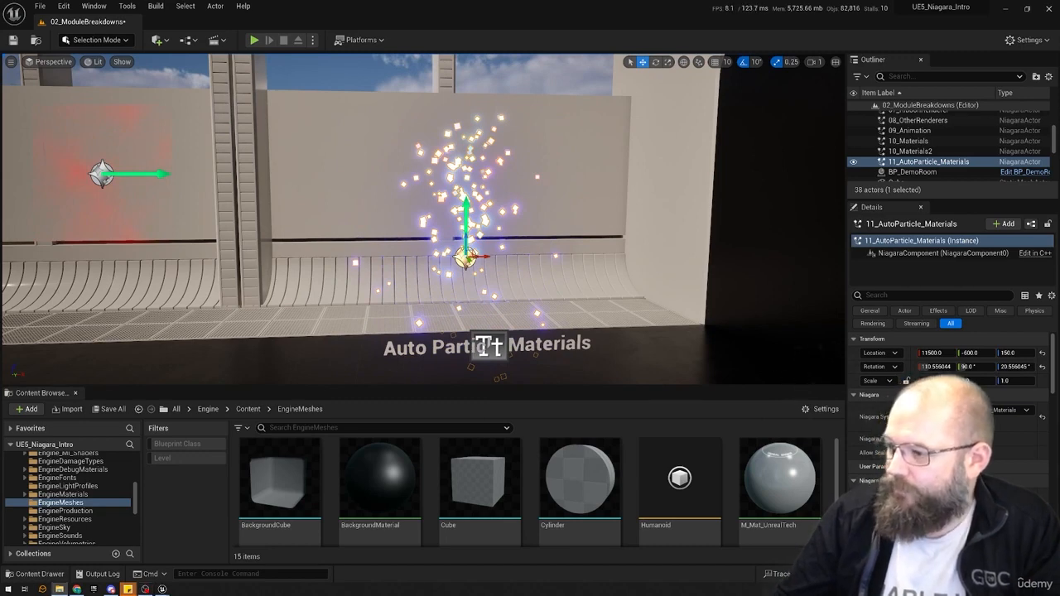
pyautogui.hotkey('alt', 'Tab')
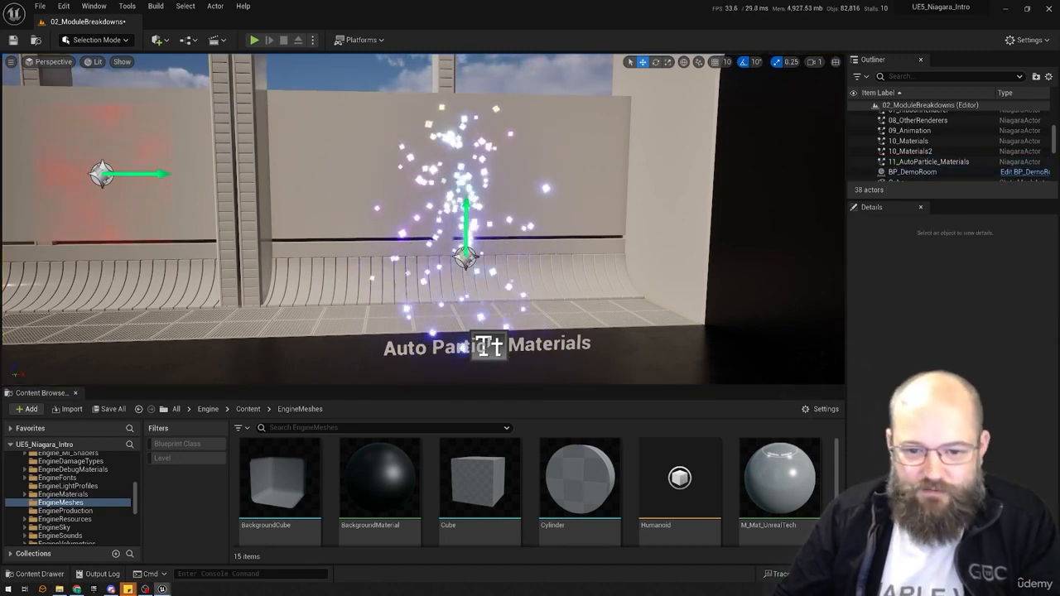
pyautogui.hotkey('ctrl', 'e')
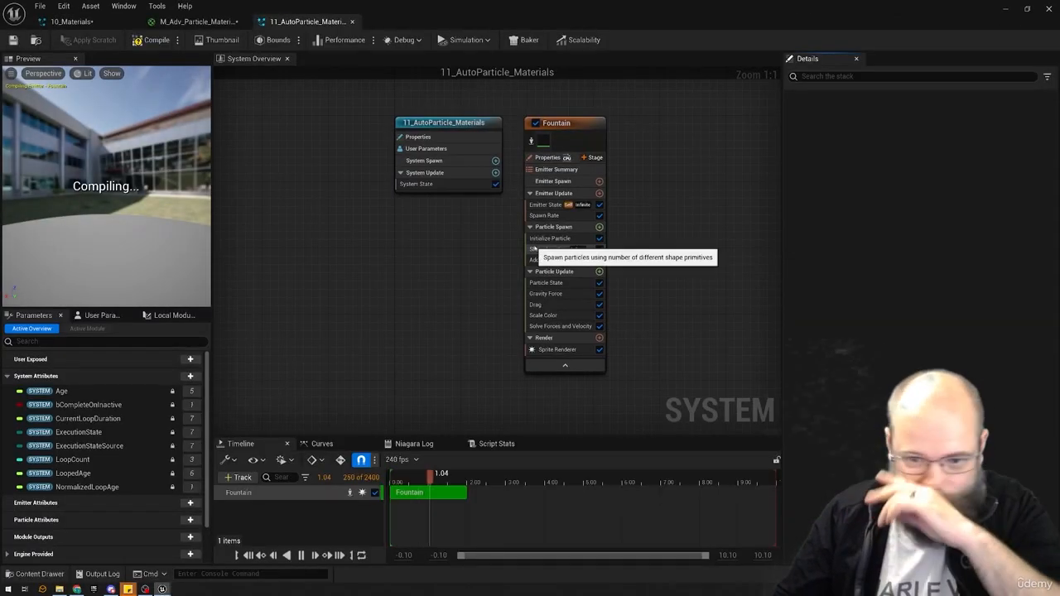
pyautogui.moveTo(497, 245); pyautogui.dragTo(384, 239, button='right')
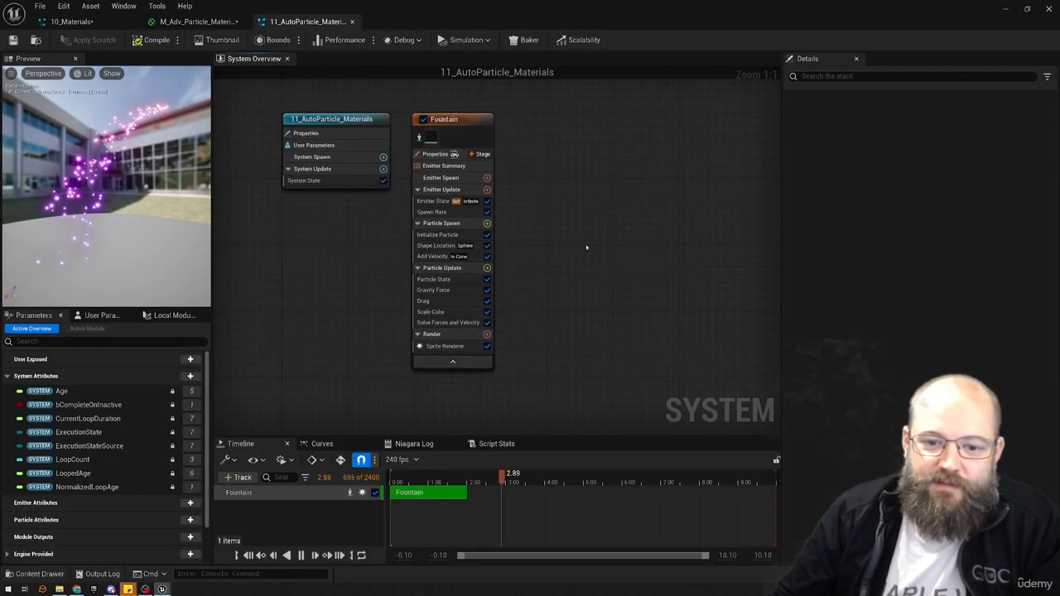
# - Examine the fountain preview and the Scale Color and Initialize Particle settings of the Fountain emitter
pyautogui.moveTo(108, 191); pyautogui.dragTo(132, 187)
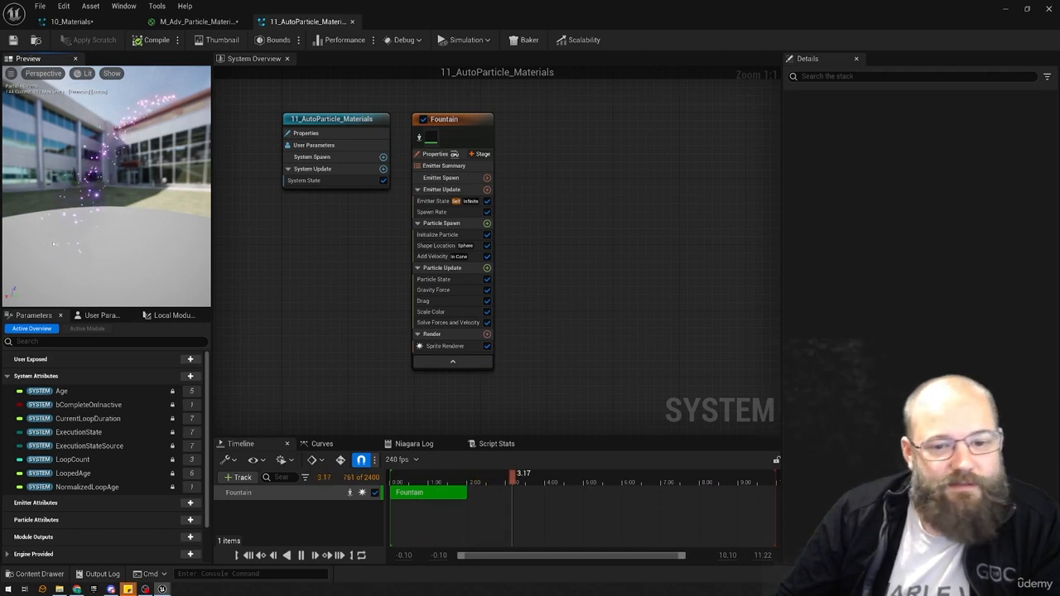
pyautogui.click(430, 312)
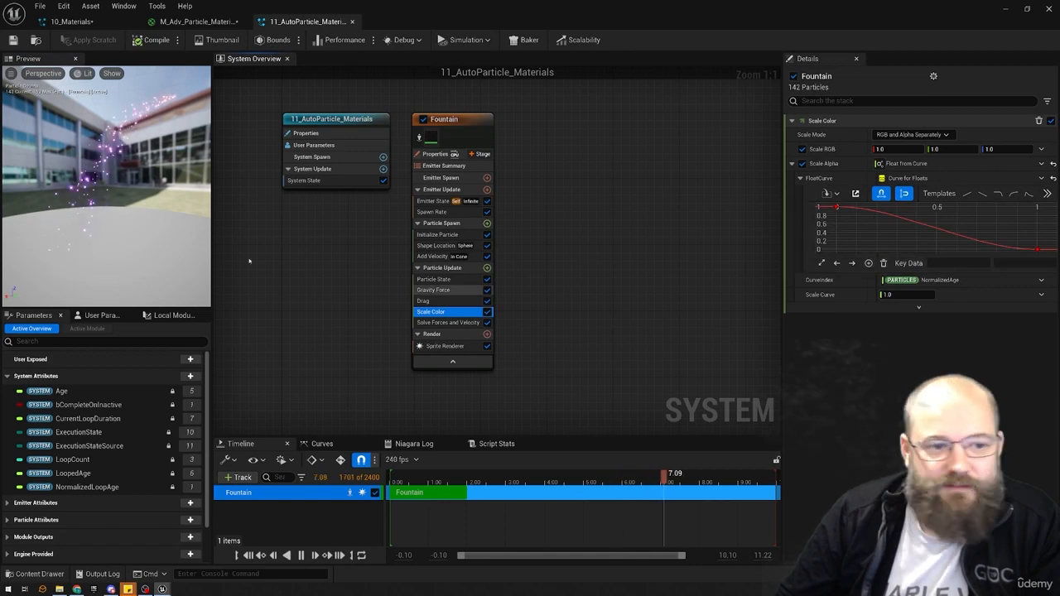
pyautogui.click(437, 235)
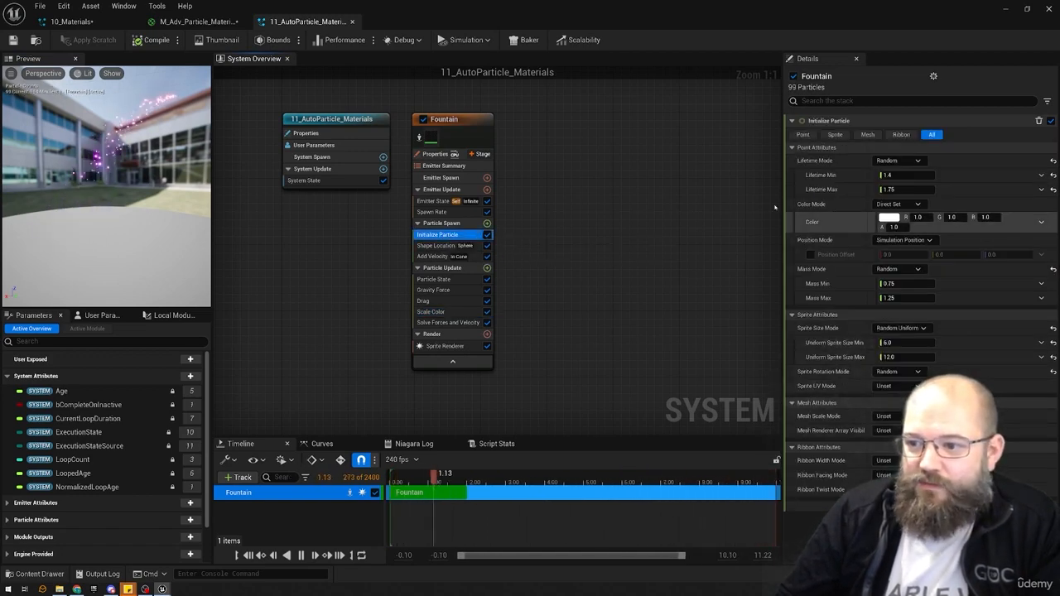
# - Open the M_AutoParticle_Materials material from the Fountain emitter's Sprite Renderer and show its whole node graph
pyautogui.click(445, 346)
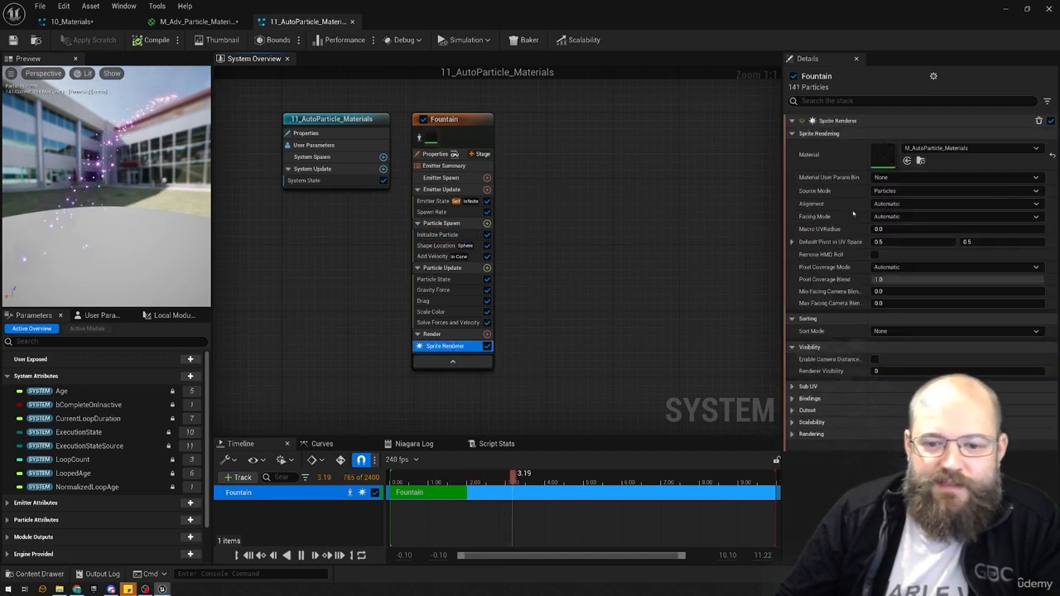
pyautogui.doubleClick(880, 154)
pyautogui.scroll(-2, 552, 211)
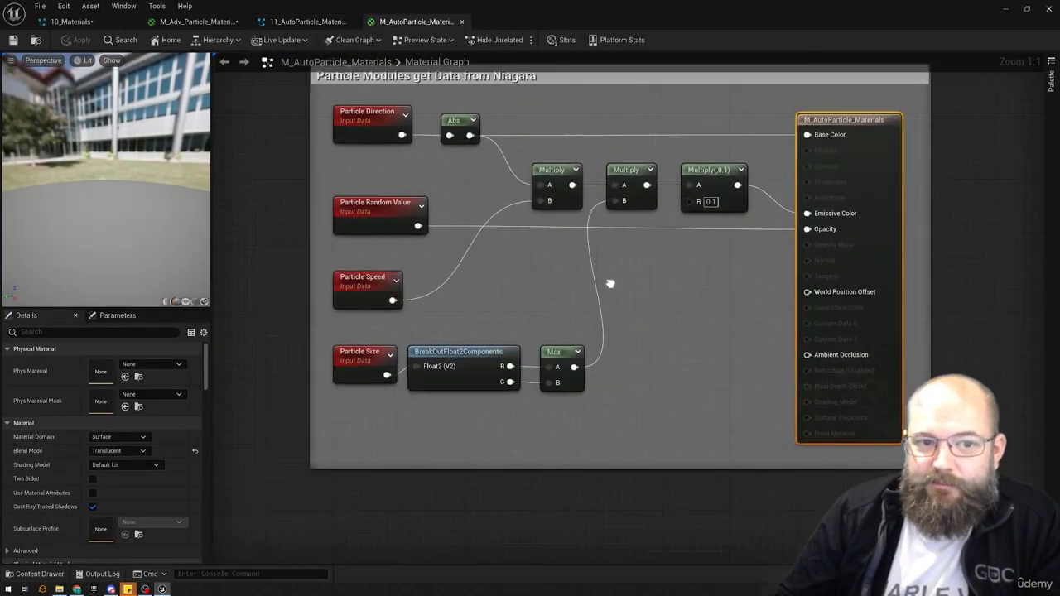
pyautogui.moveTo(555, 307); pyautogui.dragTo(538, 315, button='right')
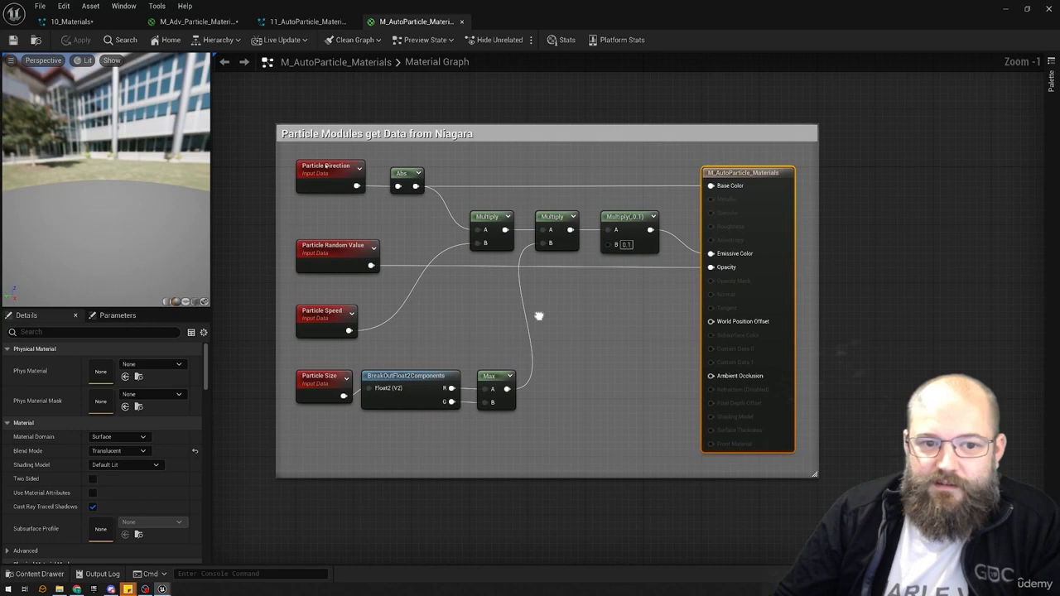
# - Highlight the column of red particle input nodes in the material graph and clear the selection
pyautogui.moveTo(321, 429); pyautogui.dragTo(307, 173)
pyautogui.click(592, 322)
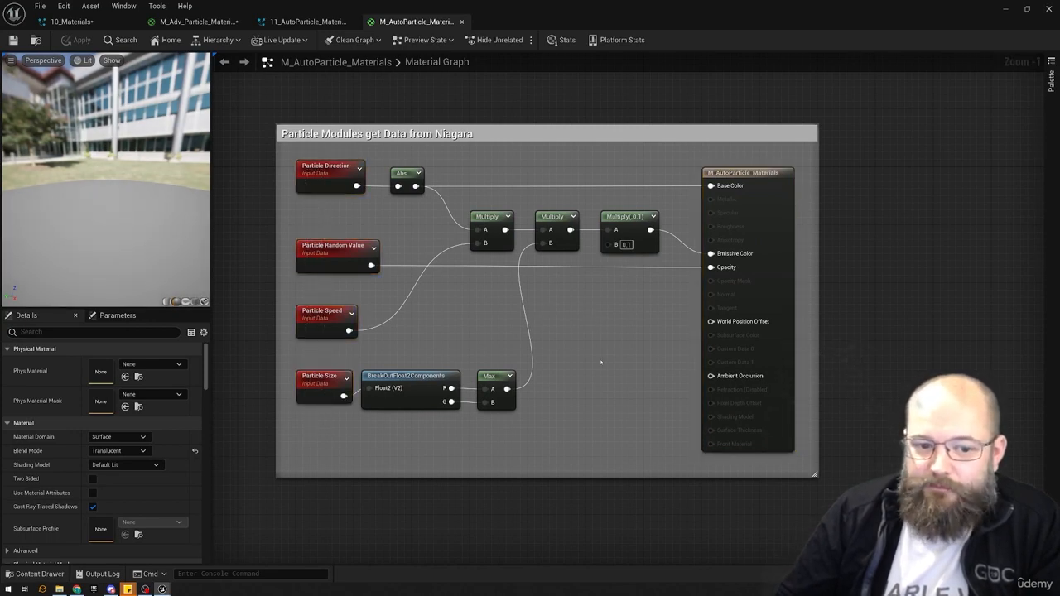
pyautogui.moveTo(601, 362); pyautogui.dragTo(602, 327, button='right')
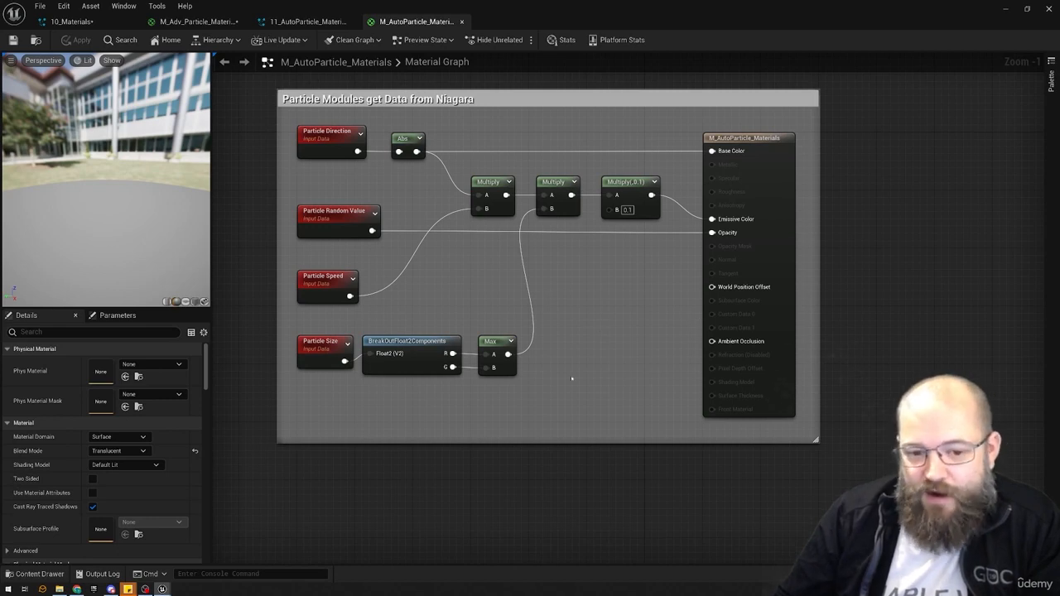
# - Search the material node list for "partic" to browse the available particle nodes, without adding one
pyautogui.moveTo(435, 277); pyautogui.dragTo(462, 229, button='right')
pyautogui.rightClick(461, 229)
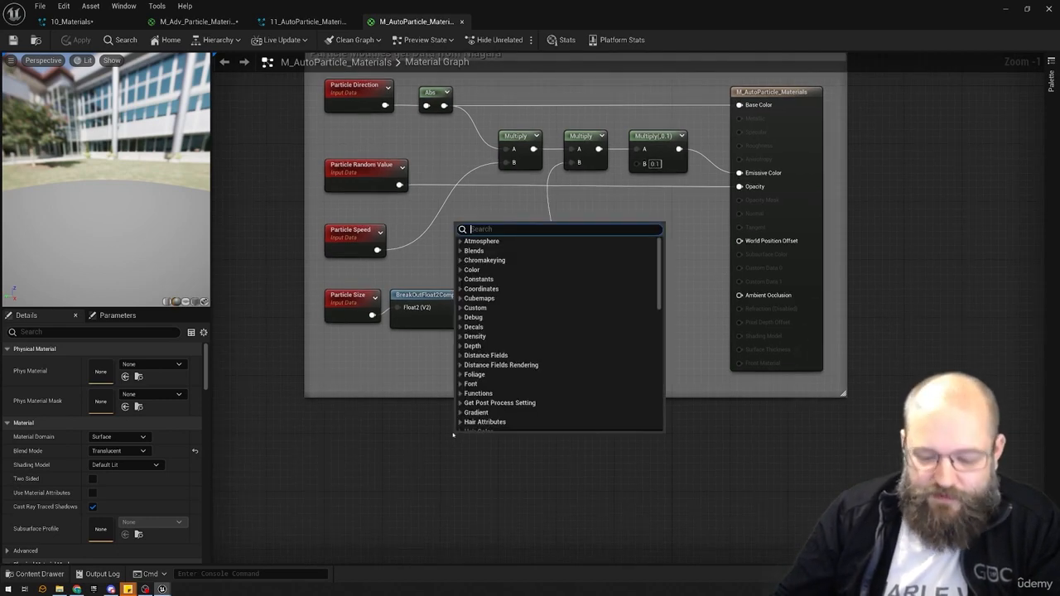
pyautogui.write('partic')
pyautogui.scroll(-2, 555, 355)
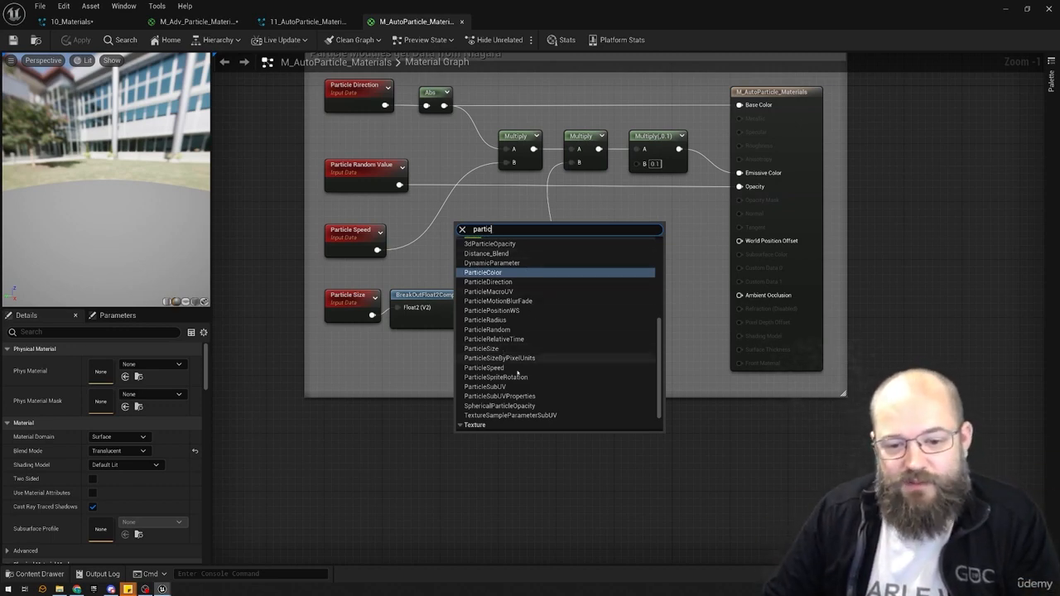
pyautogui.click(430, 261)
# - Examine the Particle Size chain through BreakOutFloat2Components and Max, and how it feeds the emissive multiplication
pyautogui.moveTo(594, 348); pyautogui.dragTo(272, 284)
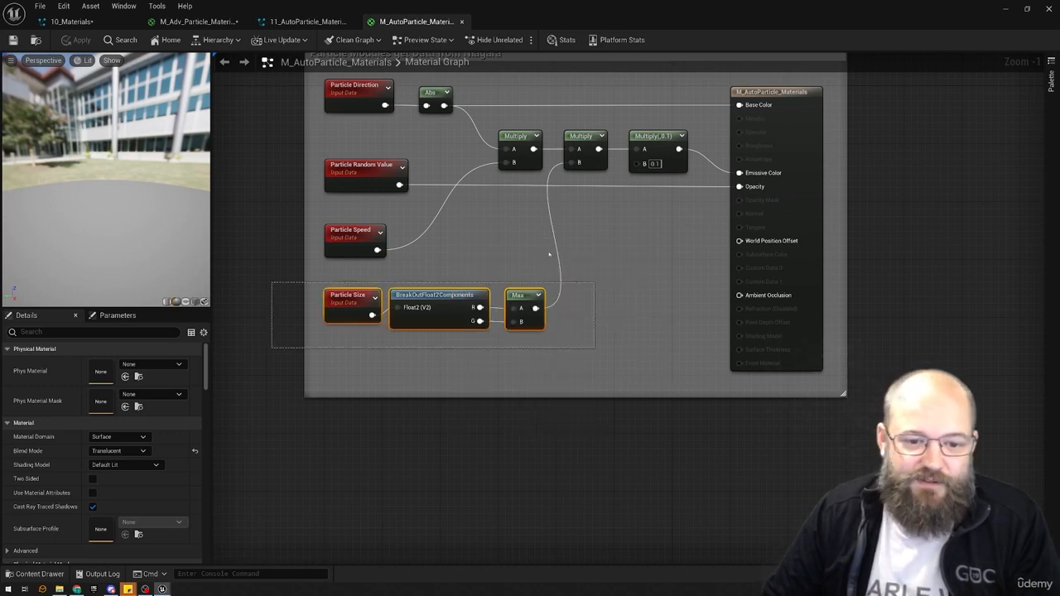
pyautogui.click(462, 267)
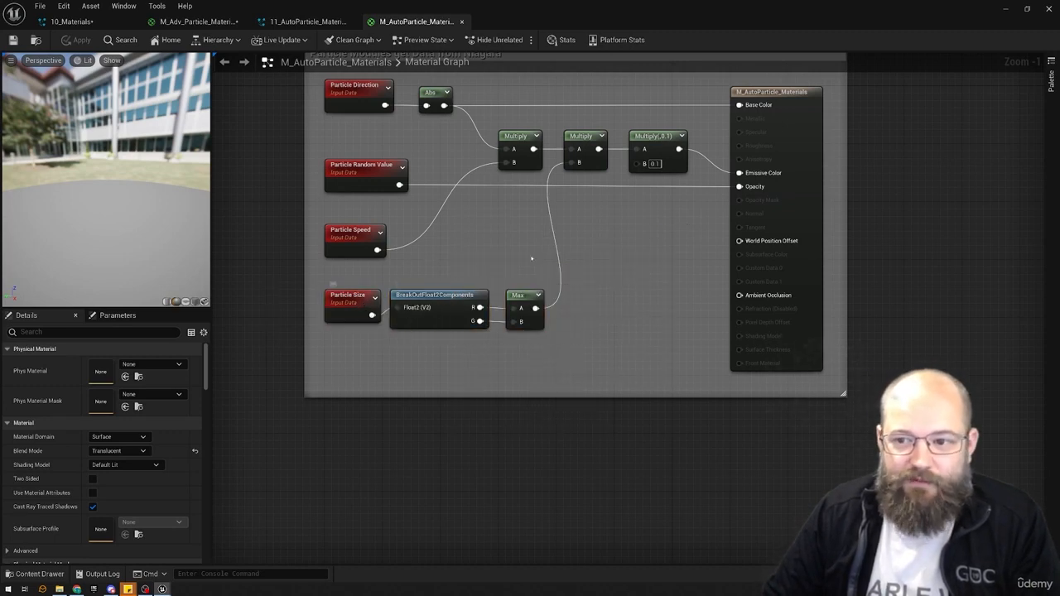
pyautogui.click(345, 295)
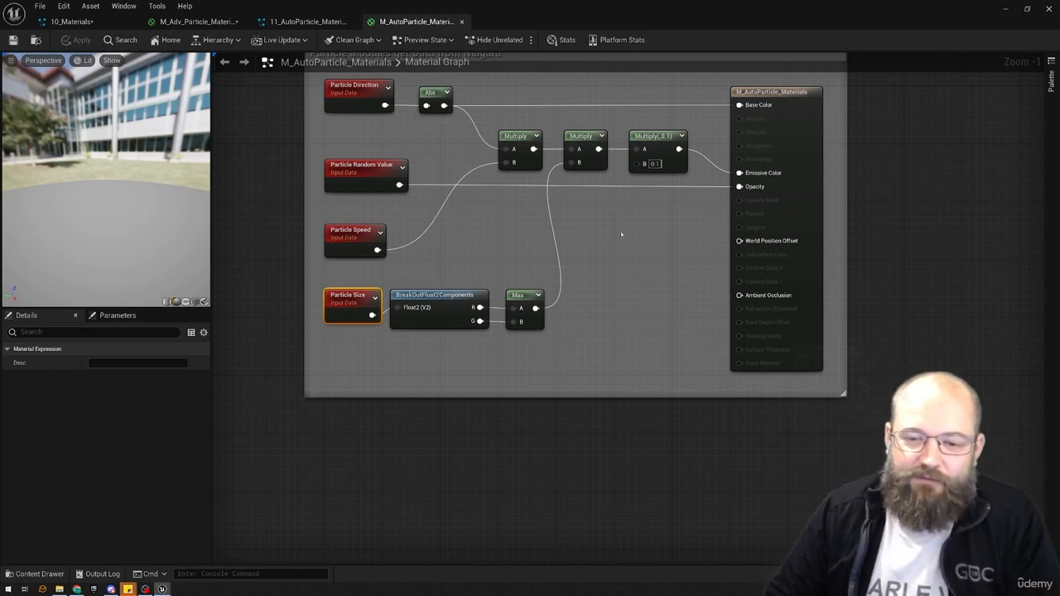
pyautogui.moveTo(621, 234); pyautogui.dragTo(572, 295, button='right')
pyautogui.click(560, 319)
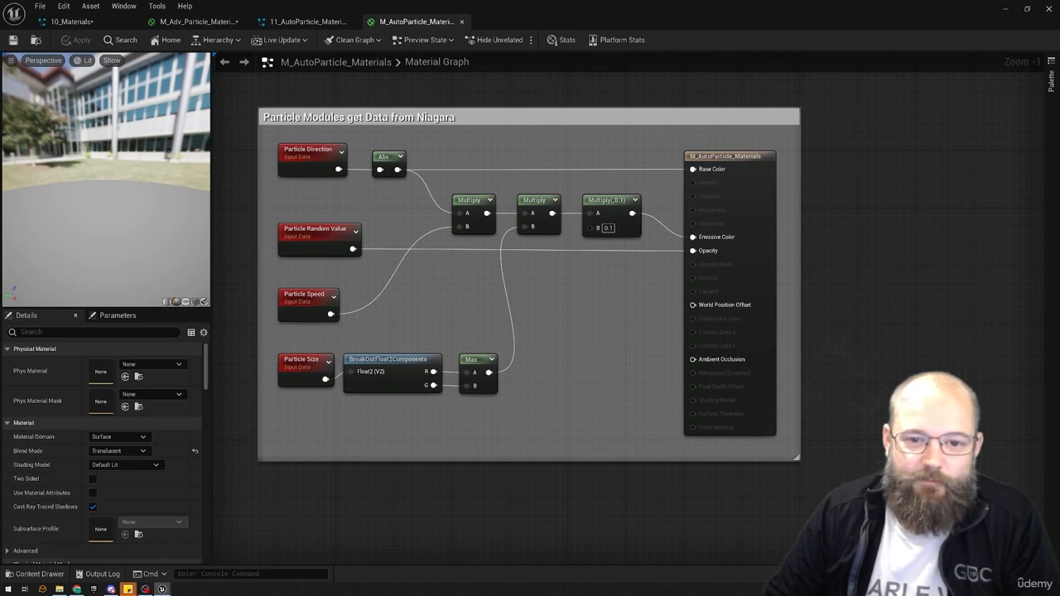
# - In 11_AutoParticle_Materials, set the Add Velocity module's speed range to a minimum of 1500 and a maximum of 2500
pyautogui.click(305, 22)
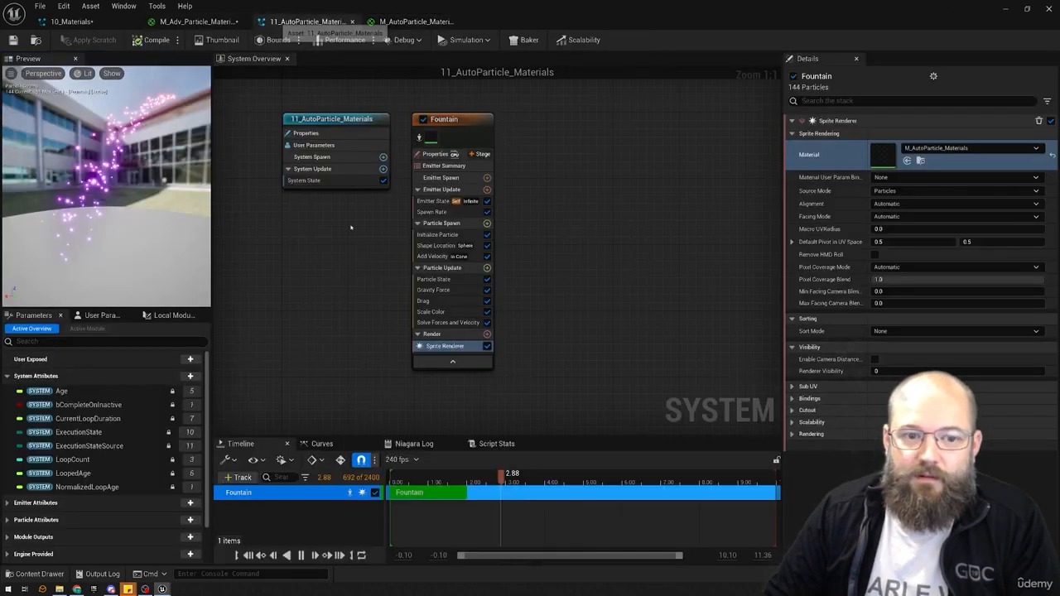
pyautogui.click(437, 234)
pyautogui.click(433, 256)
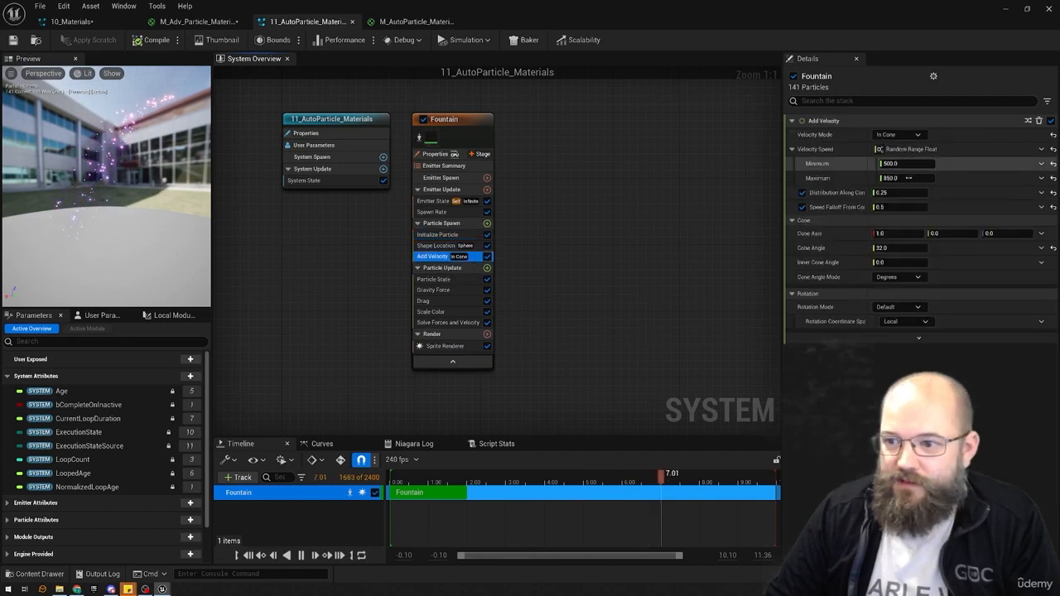
pyautogui.click(908, 177)
pyautogui.write('250')
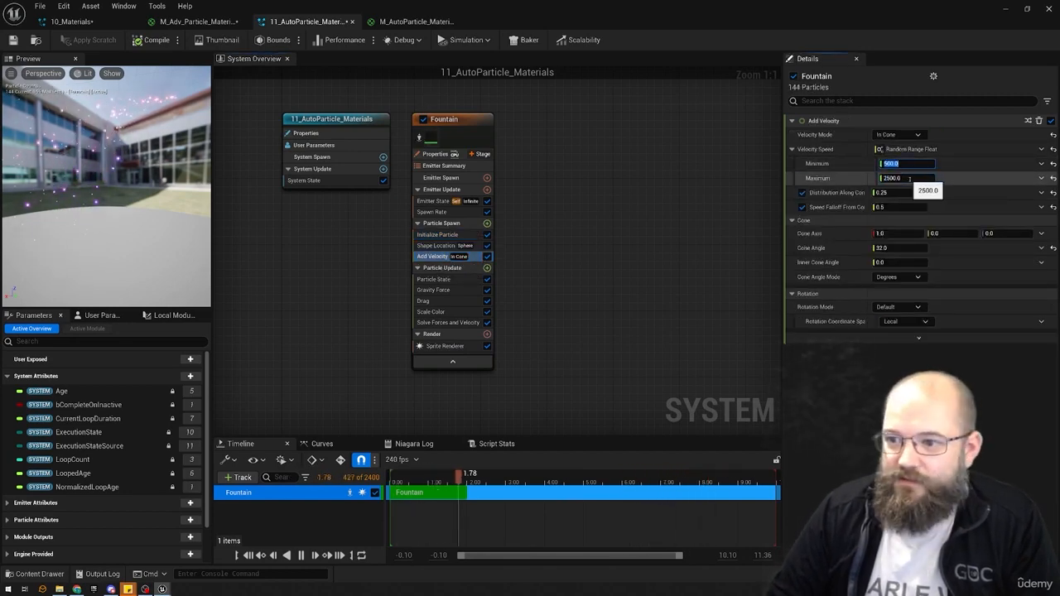
pyautogui.write('15')
pyautogui.moveTo(116, 182); pyautogui.dragTo(158, 180, button='right')
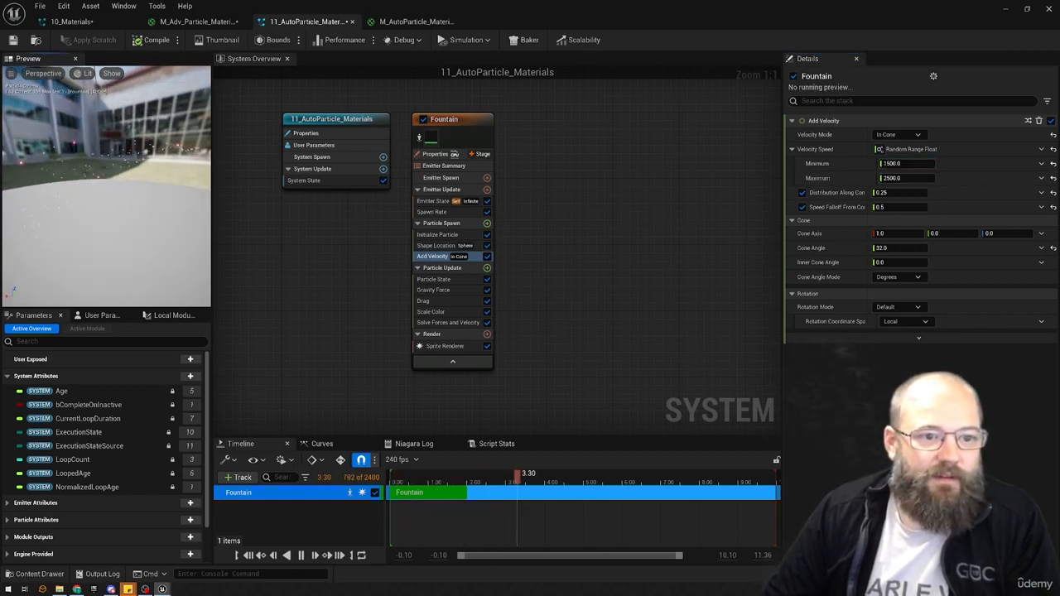
# - Change the Add Velocity module's Velocity Mode to From Point and inspect the particle spread in the preview
pyautogui.click(897, 134)
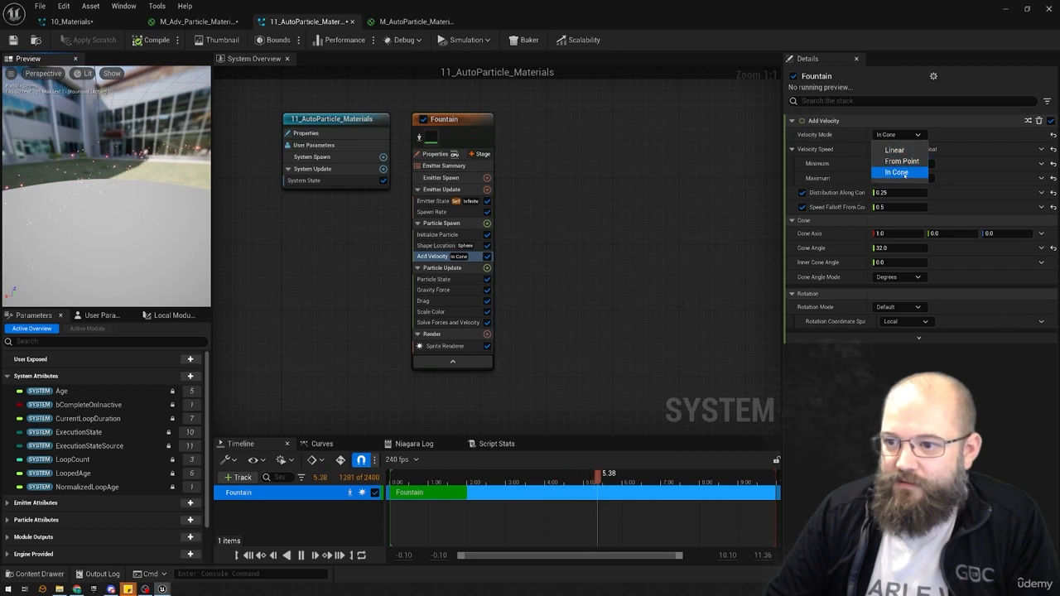
pyautogui.click(900, 160)
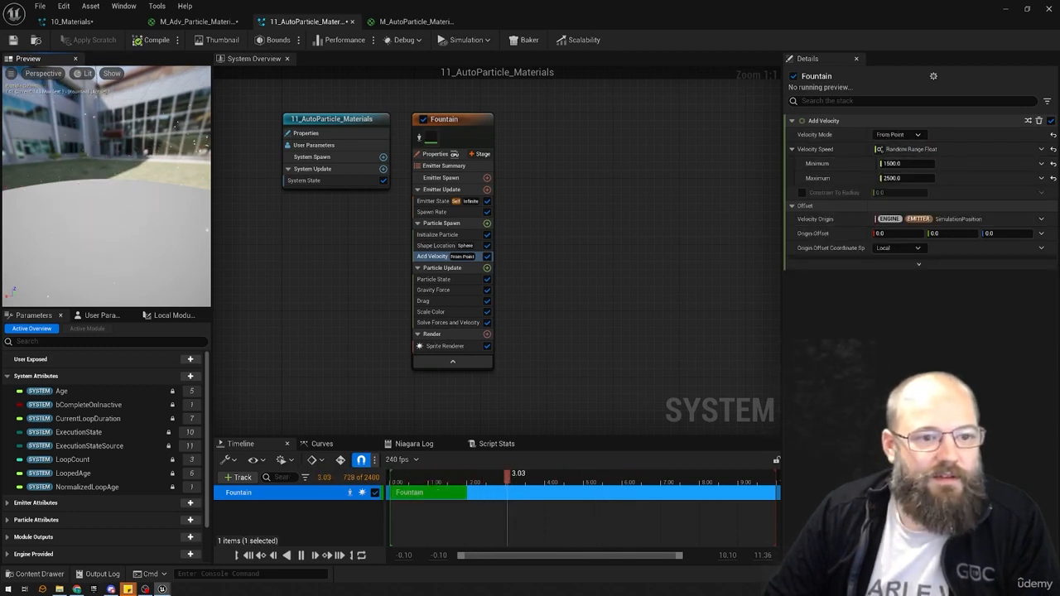
pyautogui.moveTo(106, 182); pyautogui.dragTo(149, 218, button='right')
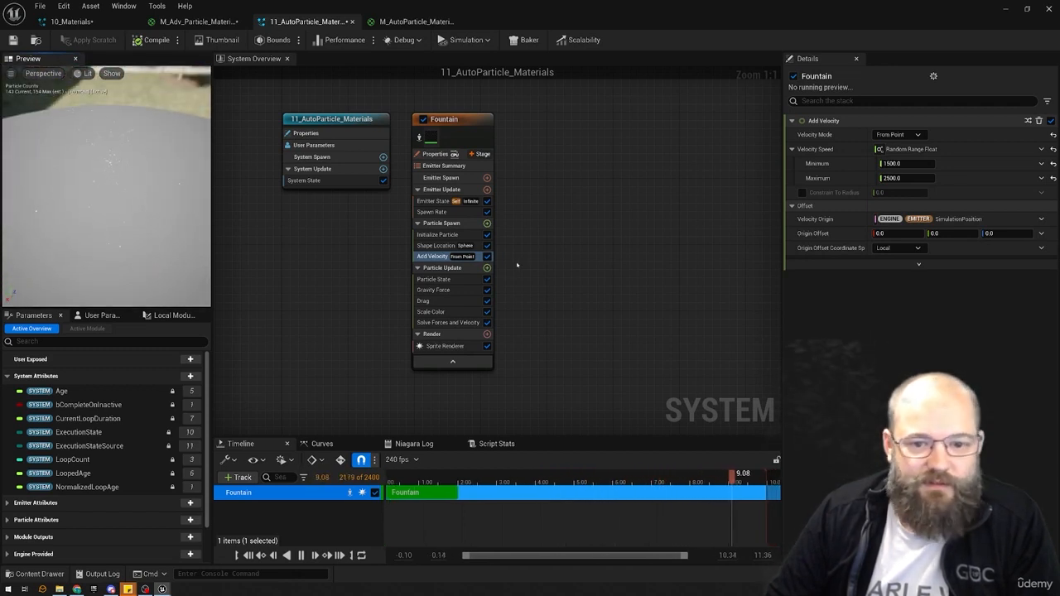
# - Set Uniform Sprite Size Max to 50 in Initialize Particle and inspect the particles in the preview
pyautogui.click(438, 234)
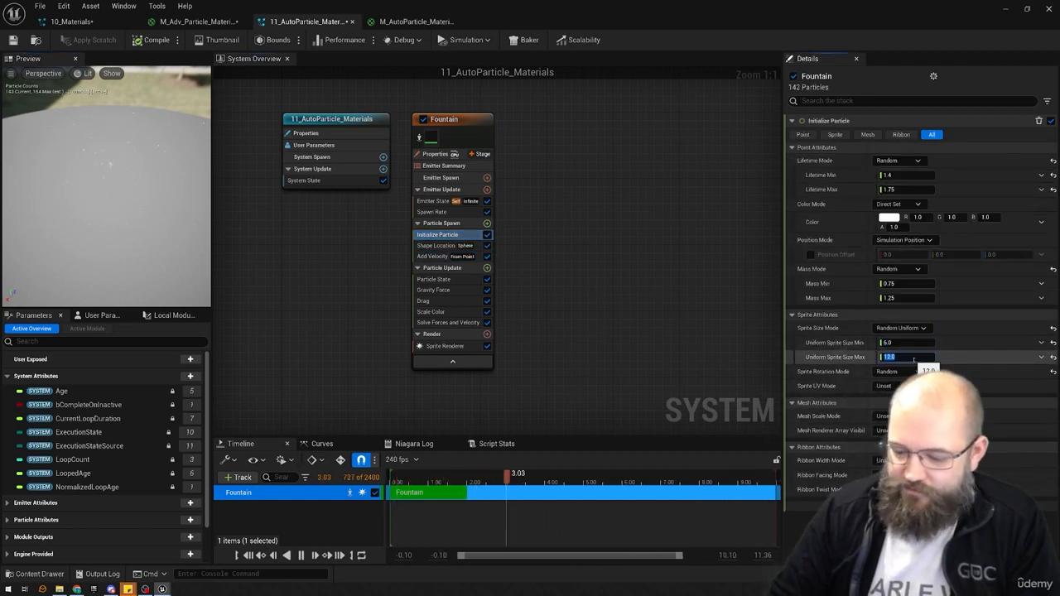
pyautogui.press('Return')
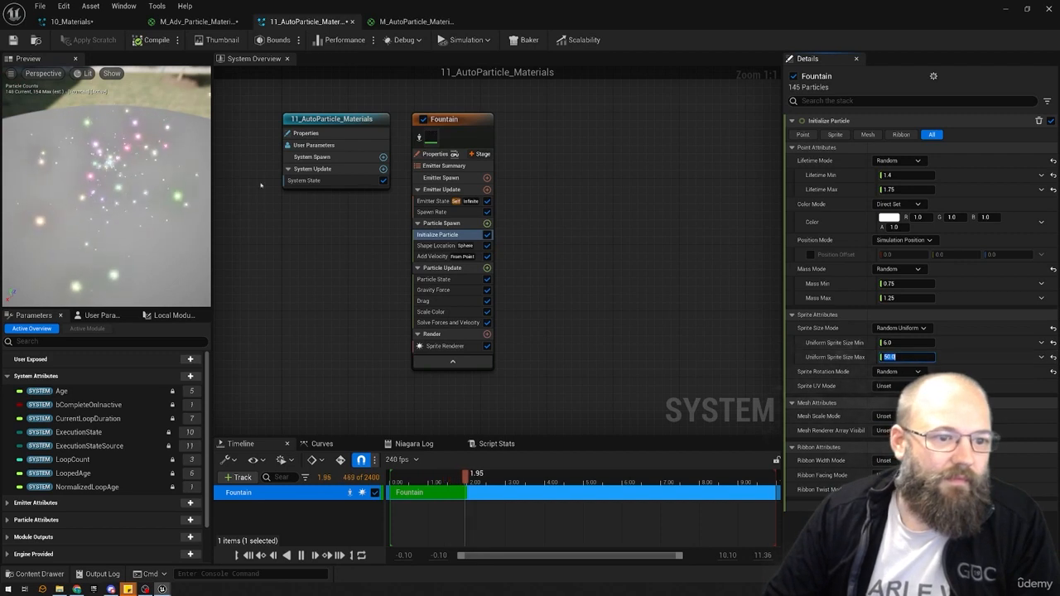
pyautogui.moveTo(132, 220); pyautogui.dragTo(133, 256)
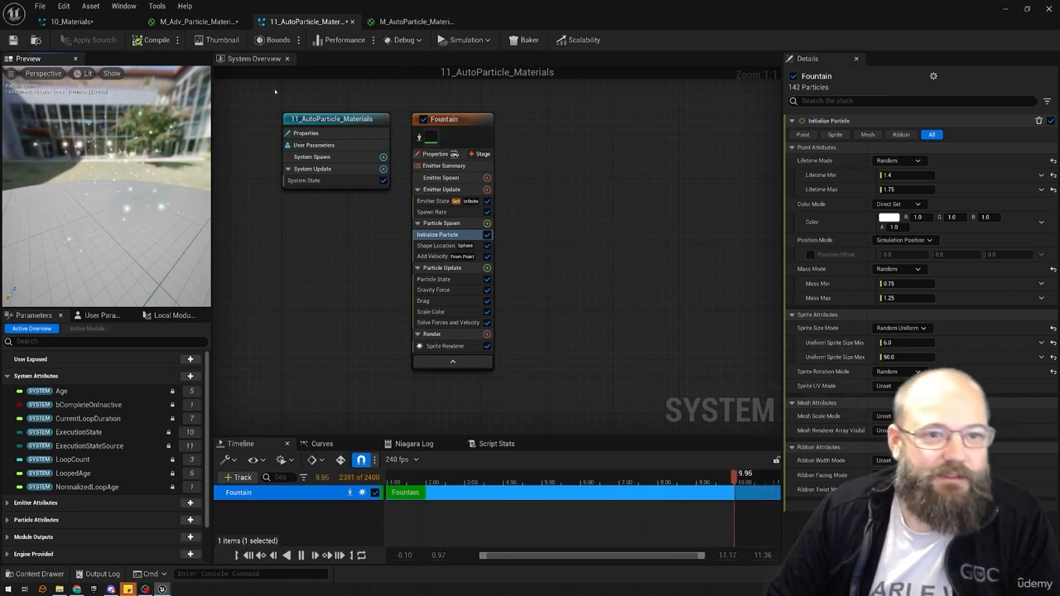
# - Return to M_AutoParticle_Materials and highlight the Particle Direction, Random Value, Speed and Size nodes, individually and together
pyautogui.click(418, 21)
pyautogui.click(311, 153)
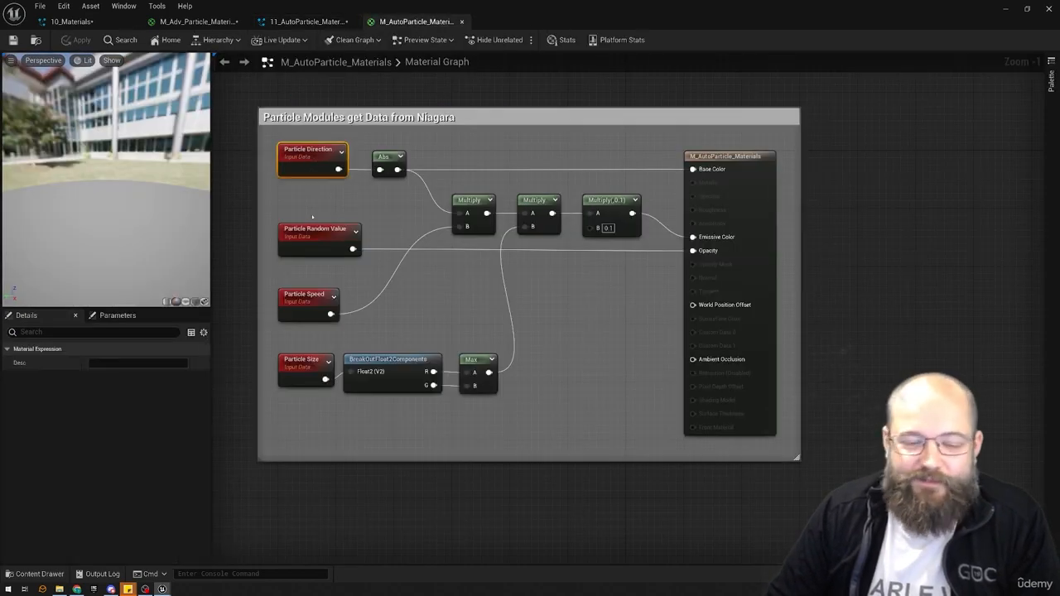
pyautogui.click(314, 234)
pyautogui.click(305, 296)
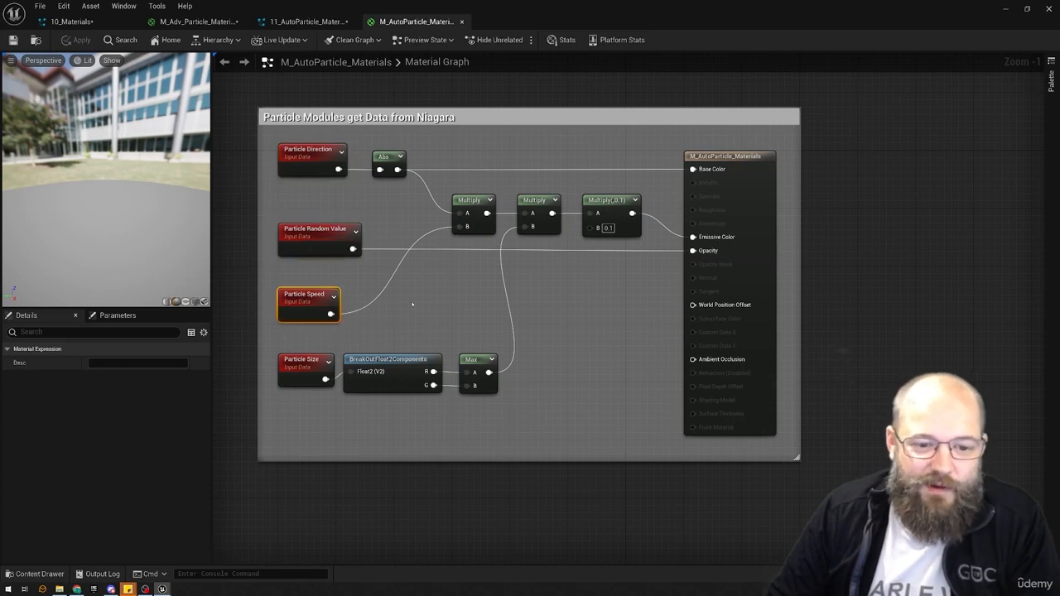
pyautogui.click(299, 400)
pyautogui.moveTo(287, 230); pyautogui.dragTo(301, 148)
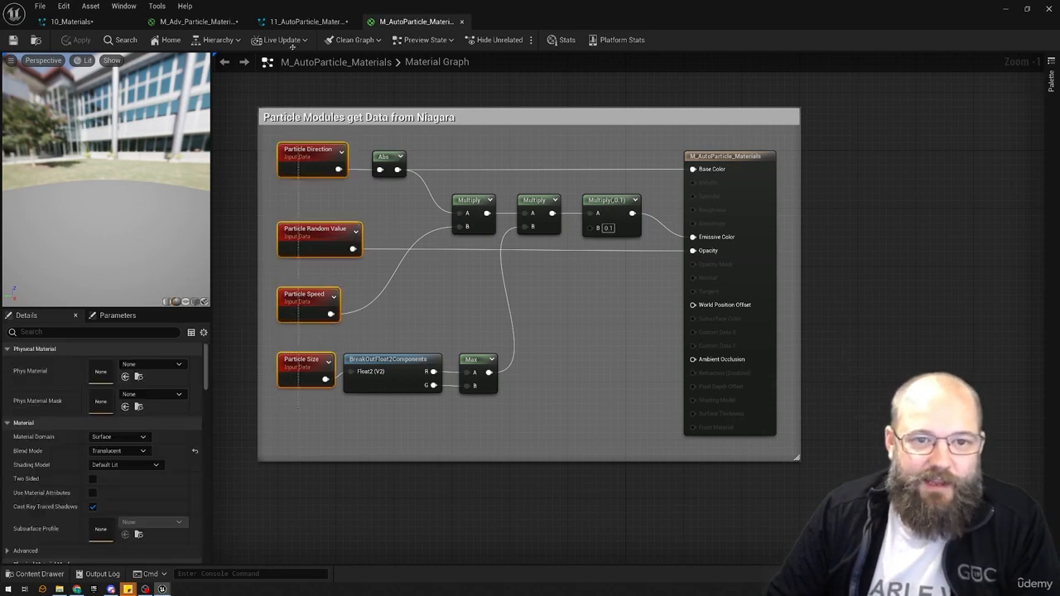
# - Return to 11_AutoParticle_Materials and add a Dynamic Material Parameters module to the Fountain emitter's Particle Update stage
pyautogui.moveTo(292, 47); pyautogui.dragTo(322, 23)
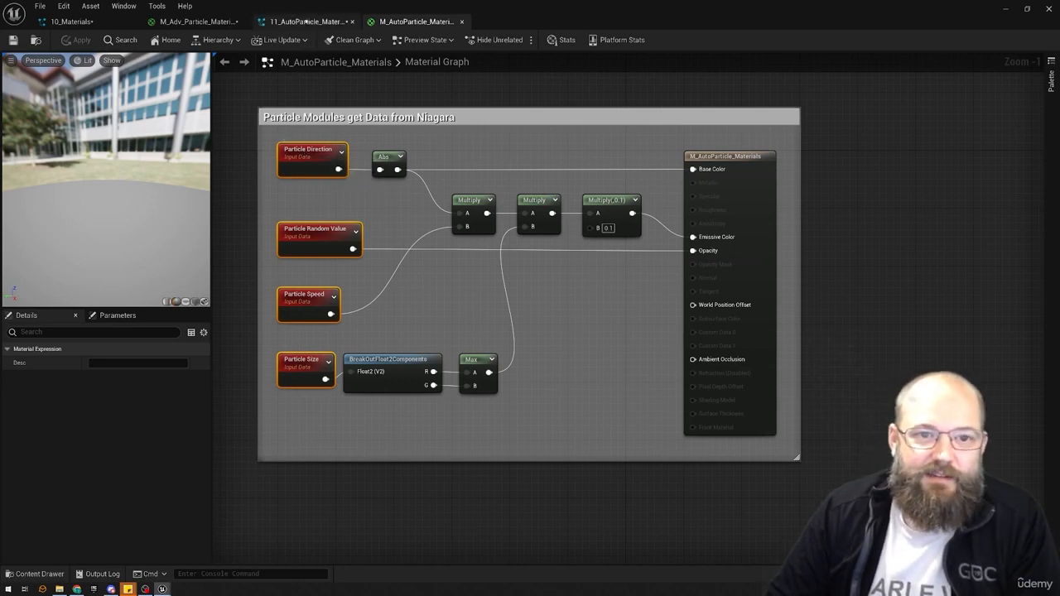
pyautogui.click(305, 22)
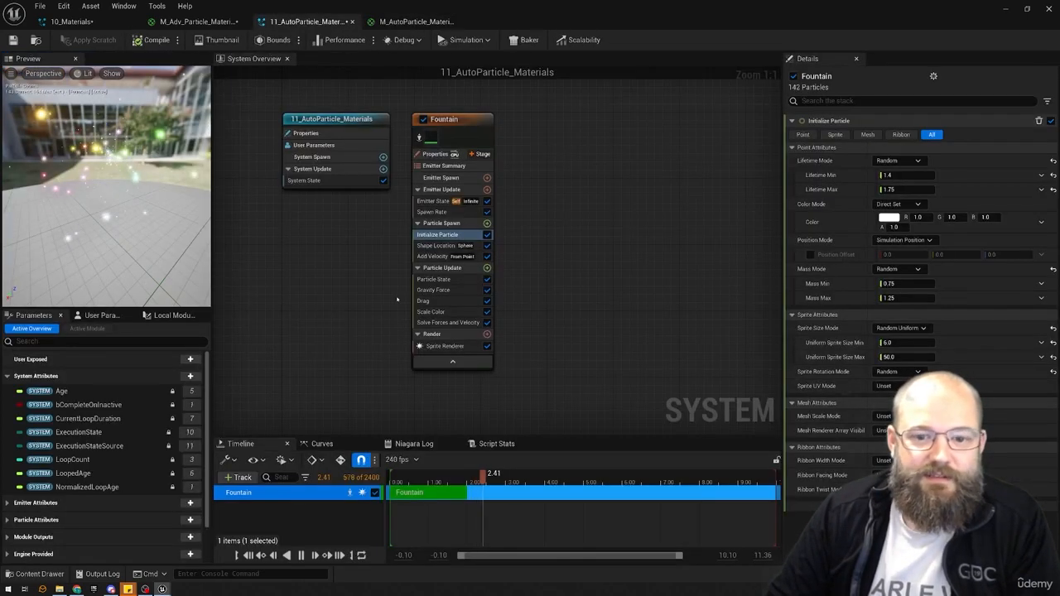
pyautogui.click(487, 267)
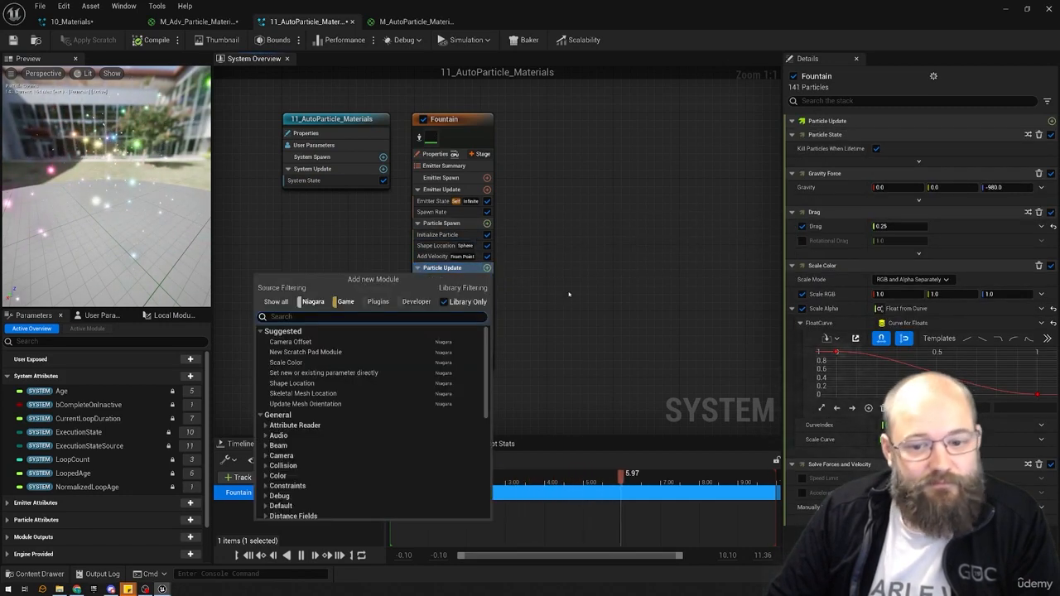
pyautogui.write('dynamic')
pyautogui.press('Return')
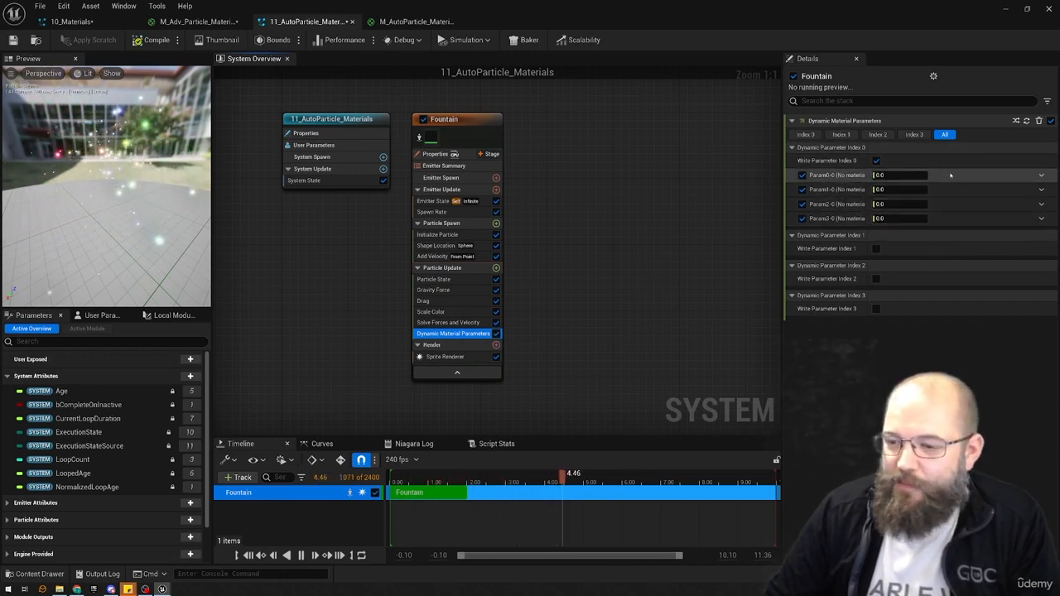
# - Set the first parameter of Dynamic Parameter Index 0 to Make Float from Vector, linked to Particles Velocity on the X channel
pyautogui.click(1041, 174)
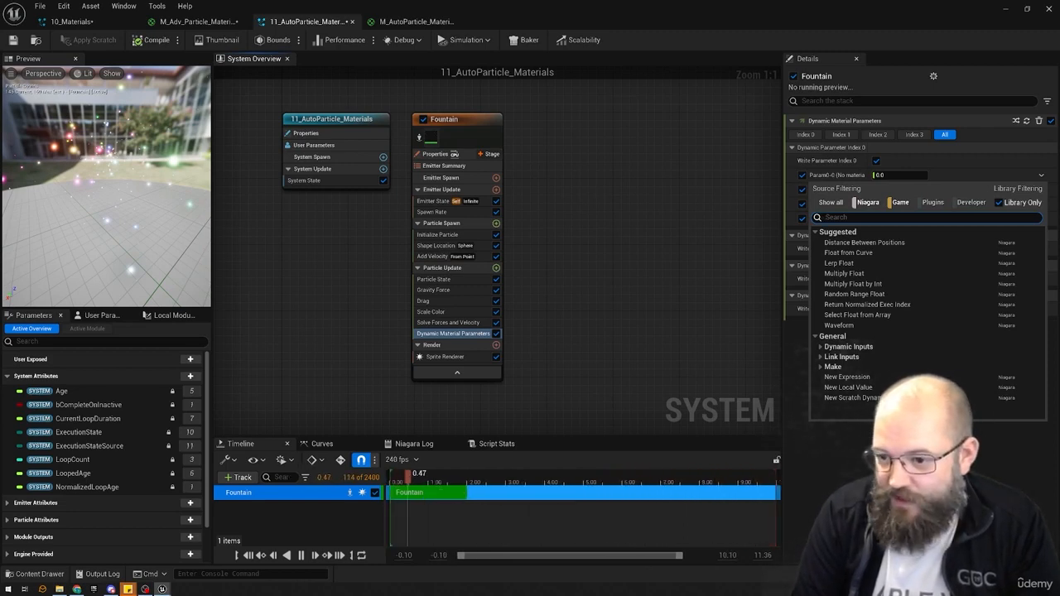
pyautogui.write('vect')
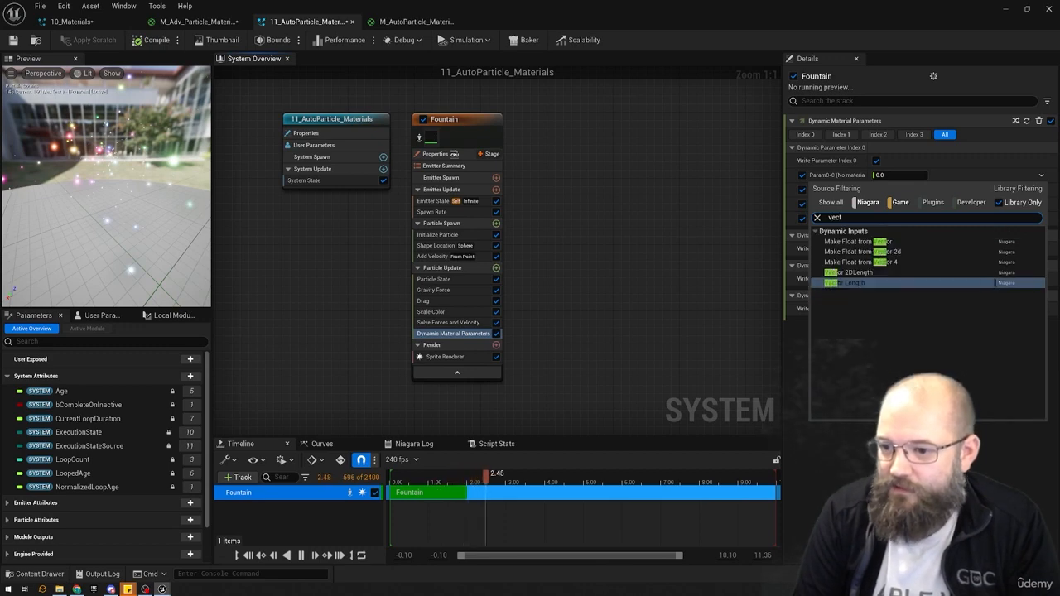
pyautogui.click(861, 241)
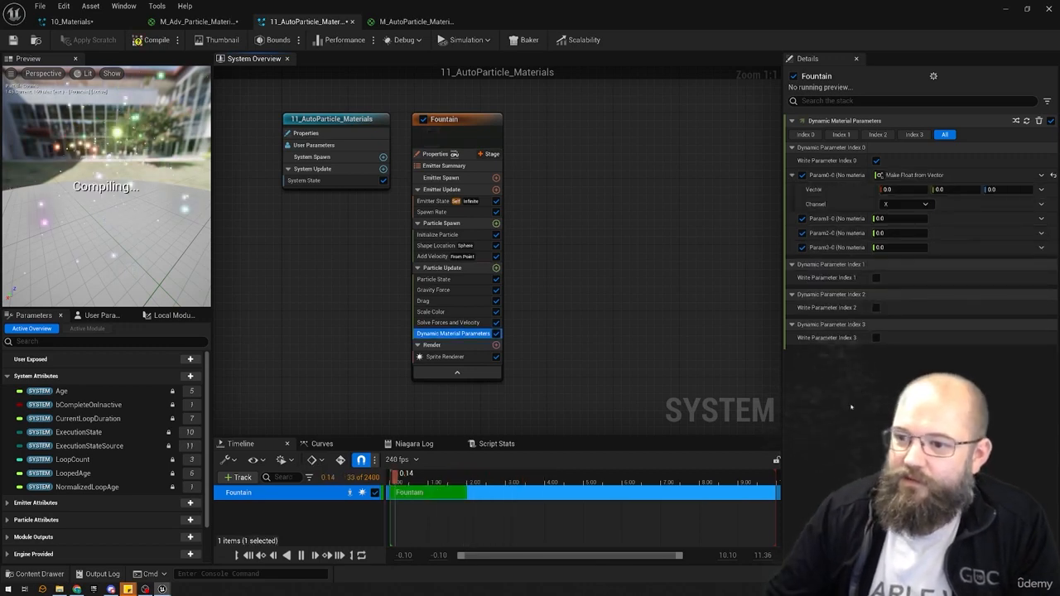
pyautogui.click(1041, 189)
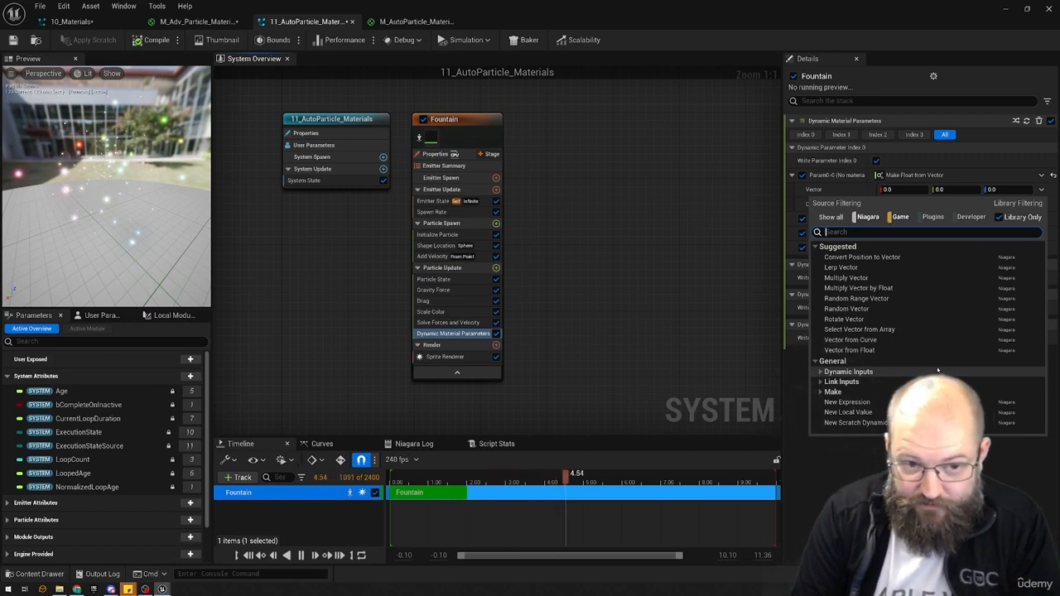
pyautogui.click(414, 22)
pyautogui.click(306, 21)
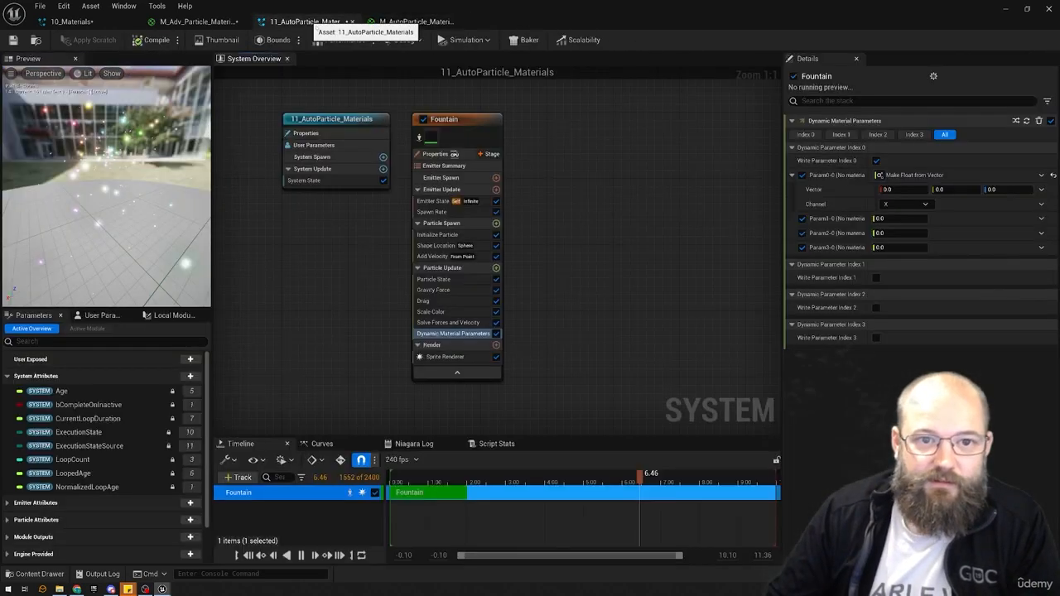
pyautogui.click(1040, 189)
pyautogui.write('par')
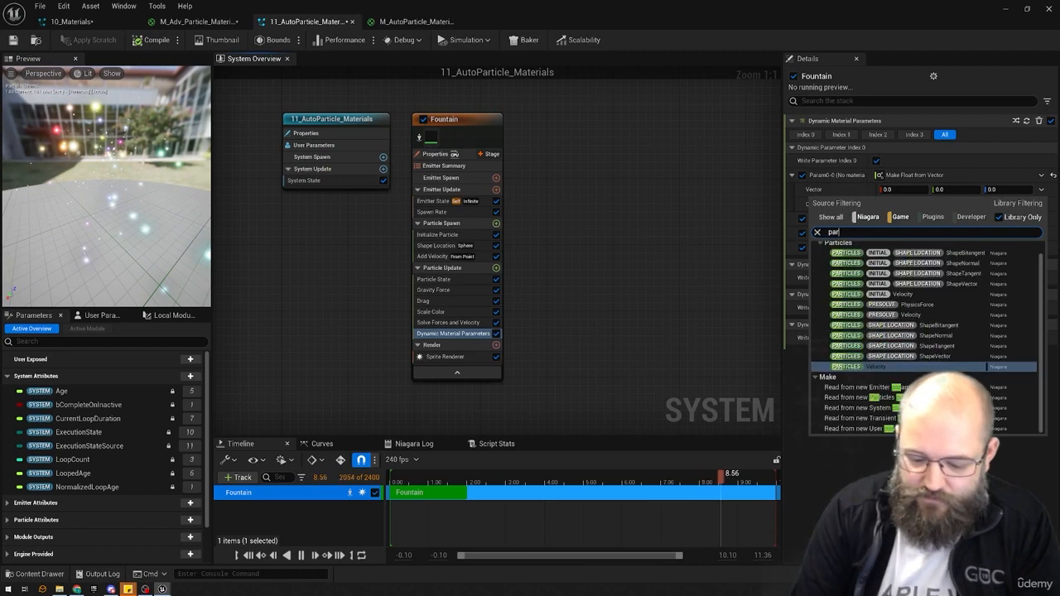
pyautogui.write('ticle')
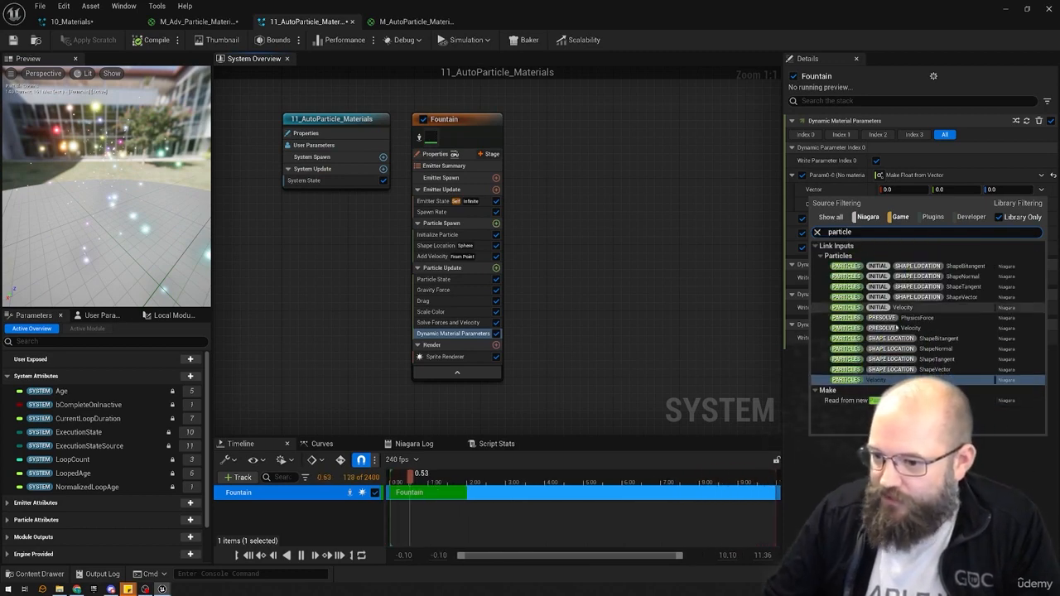
pyautogui.click(1023, 379)
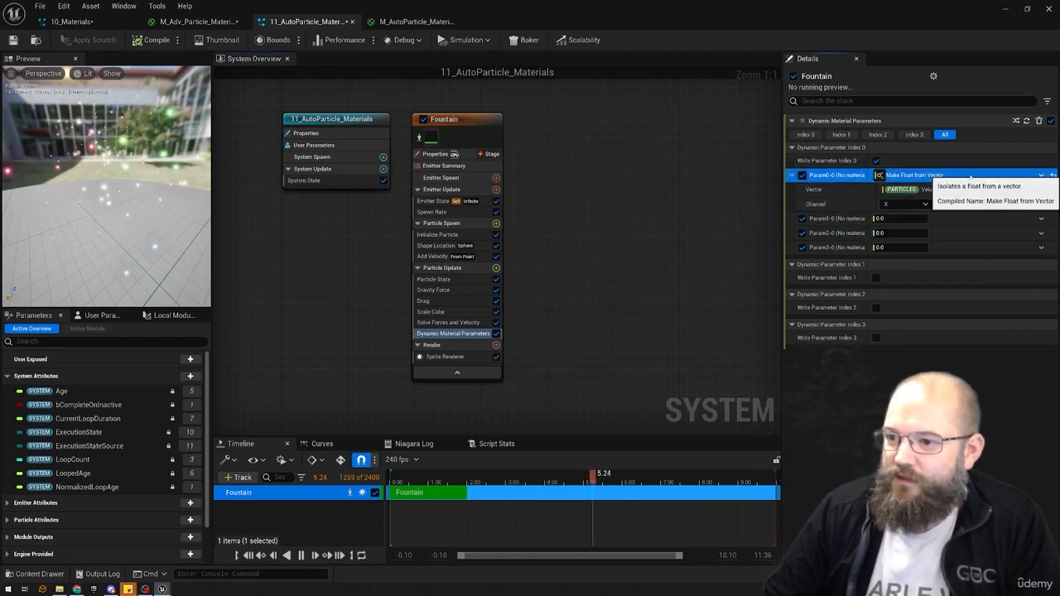
# - Copy the velocity float setup to the second and third dynamic parameters, using channels Y and Z respectively
pyautogui.click(953, 220)
pyautogui.hotkey('ctrl', 'v')
pyautogui.click(917, 249)
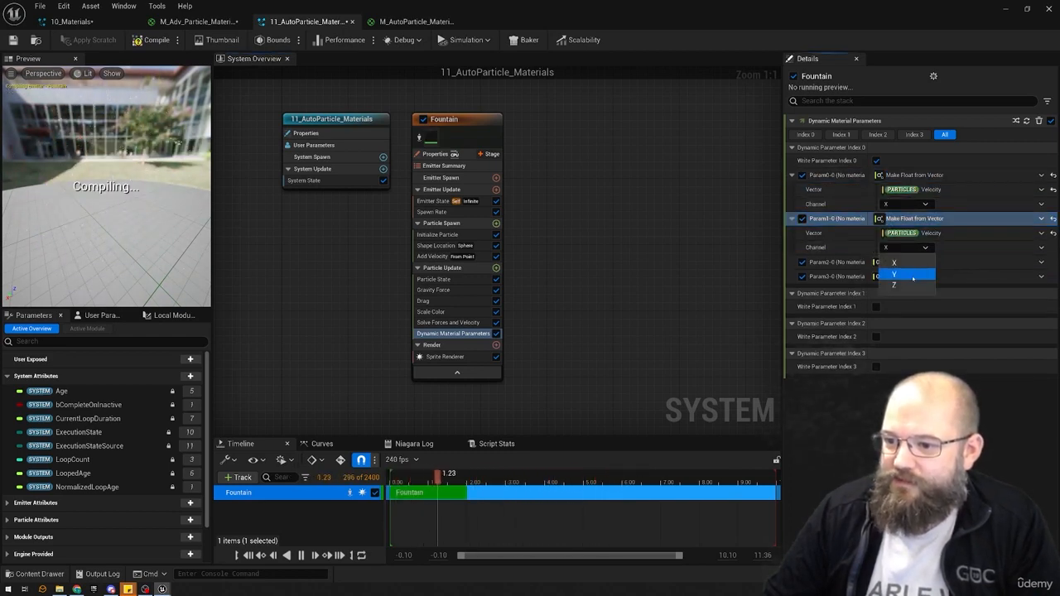
pyautogui.click(894, 274)
pyautogui.click(953, 264)
pyautogui.hotkey('ctrl', 'v')
pyautogui.click(917, 292)
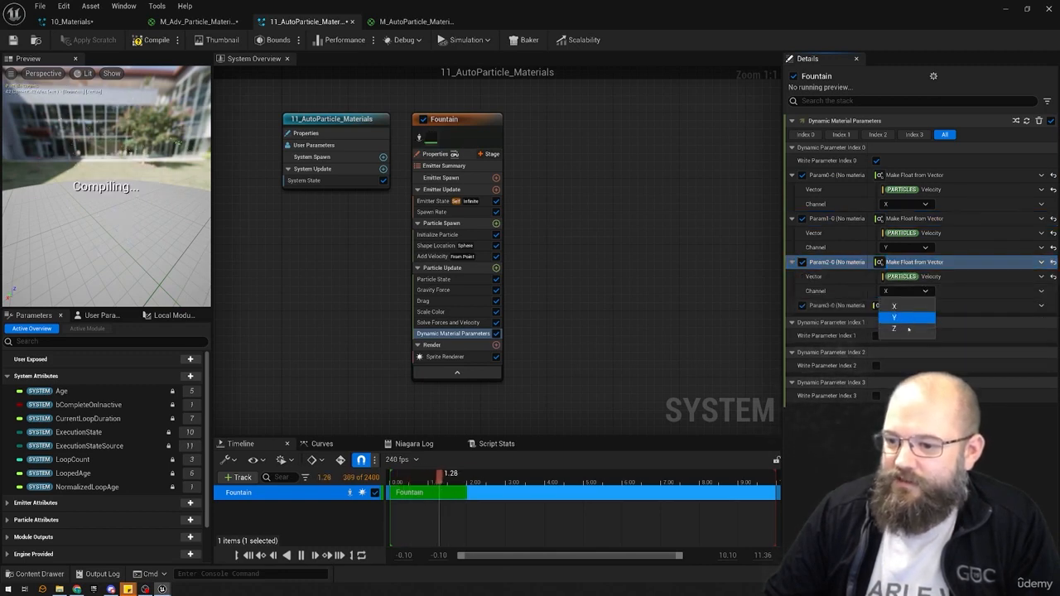
pyautogui.click(908, 329)
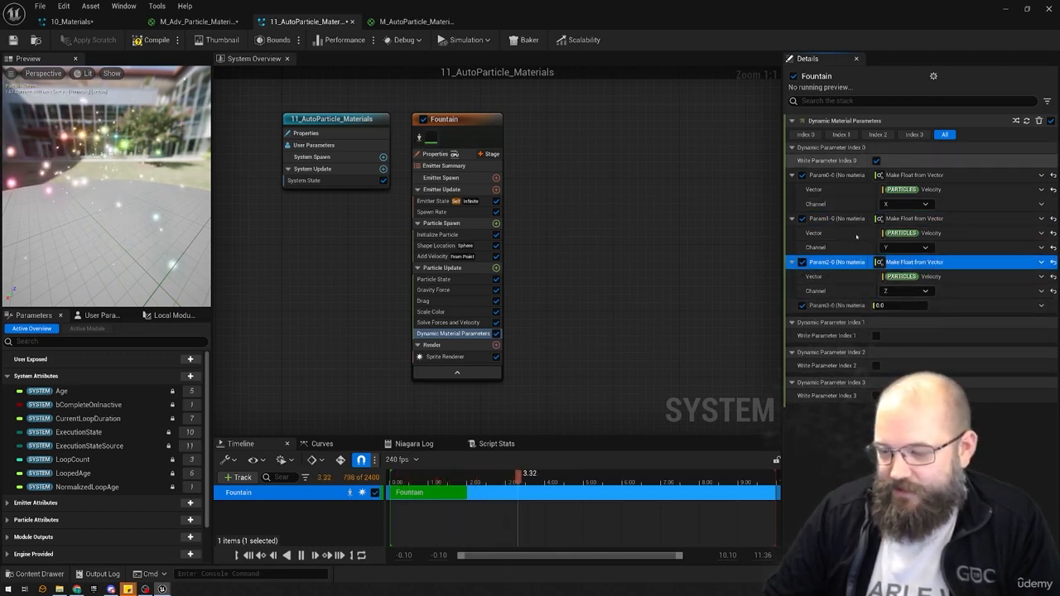
# - Delete the Dynamic Material Parameters module and look over the M_AutoParticle_Materials graph before returning to the Niagara system
pyautogui.click(636, 225)
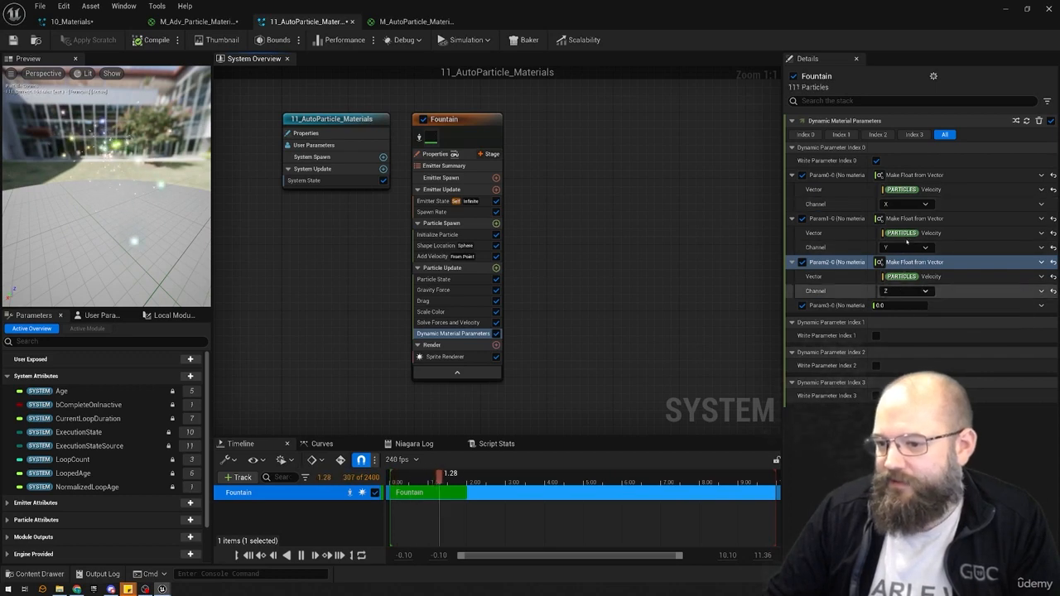
pyautogui.press('Delete')
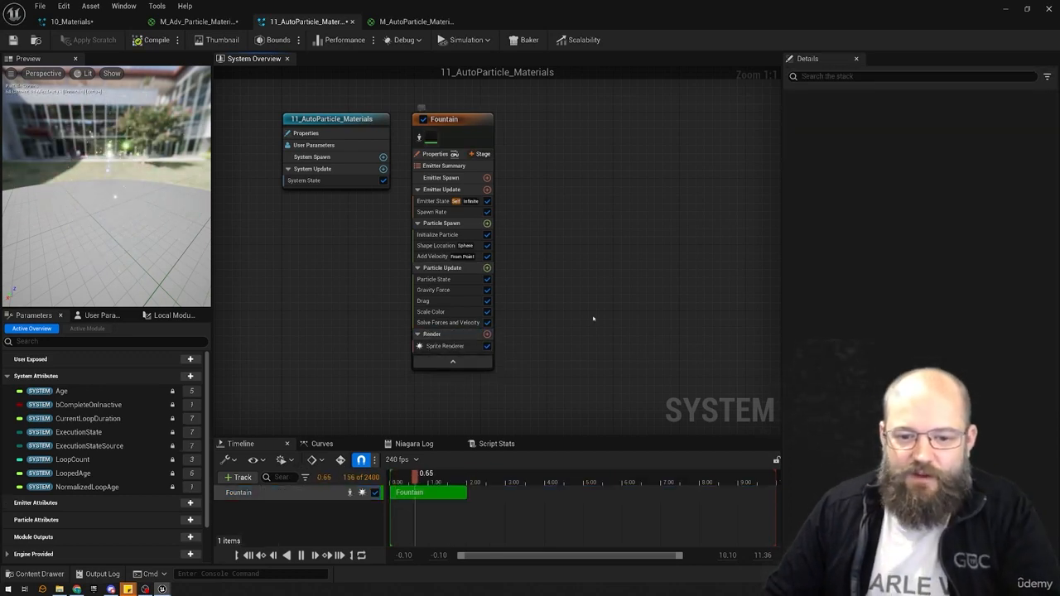
pyautogui.click(414, 22)
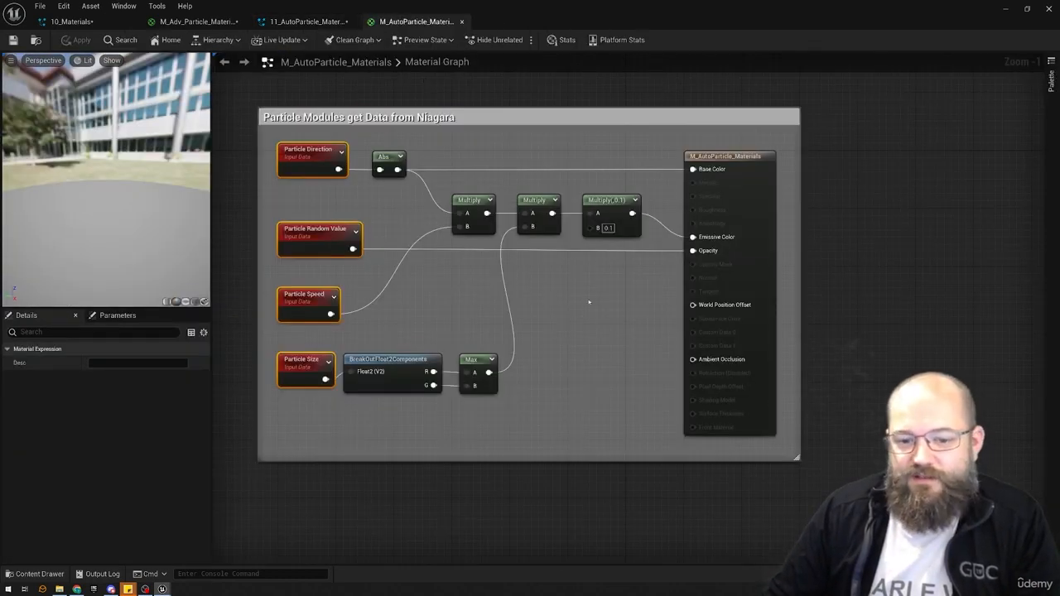
pyautogui.click(494, 253)
pyautogui.click(316, 21)
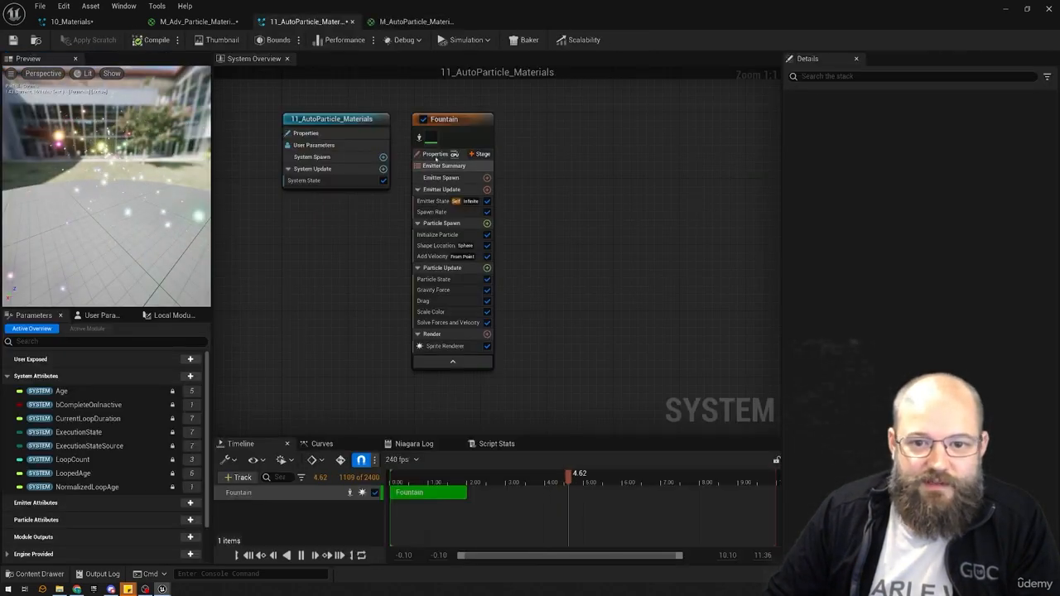
# - In the Fountain emitter properties, try GPUCompute Sim as the Sim Target, check the preview, and switch back to CPUSim
pyautogui.click(432, 154)
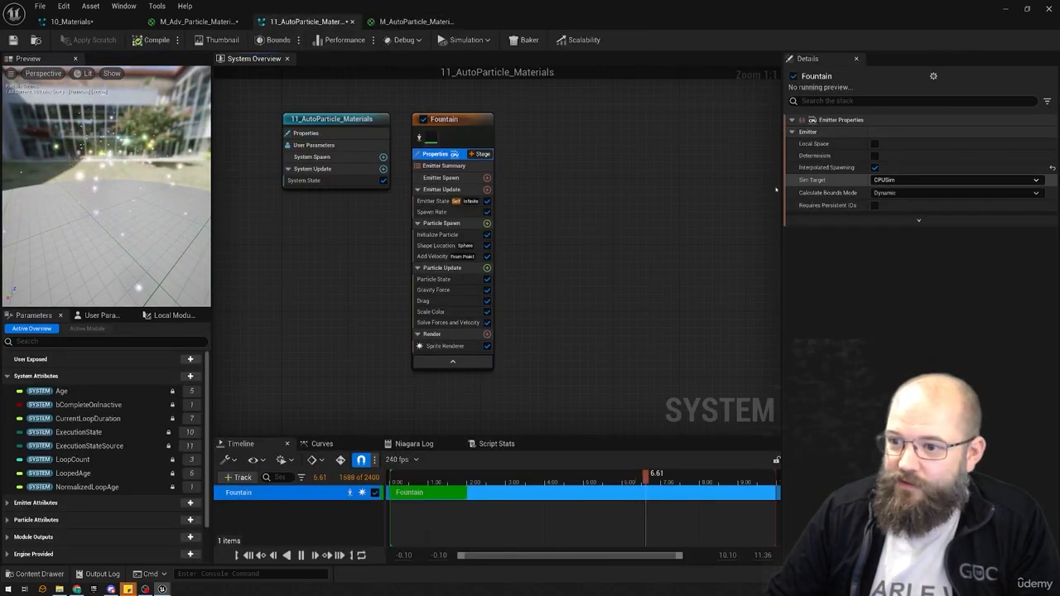
pyautogui.click(106, 186)
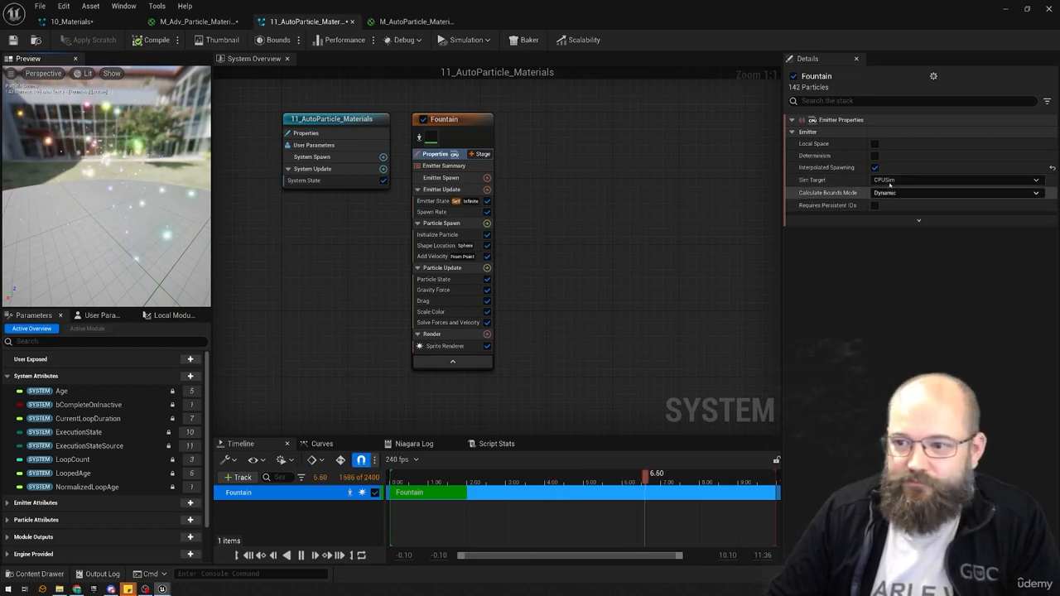
pyautogui.click(911, 179)
pyautogui.click(898, 199)
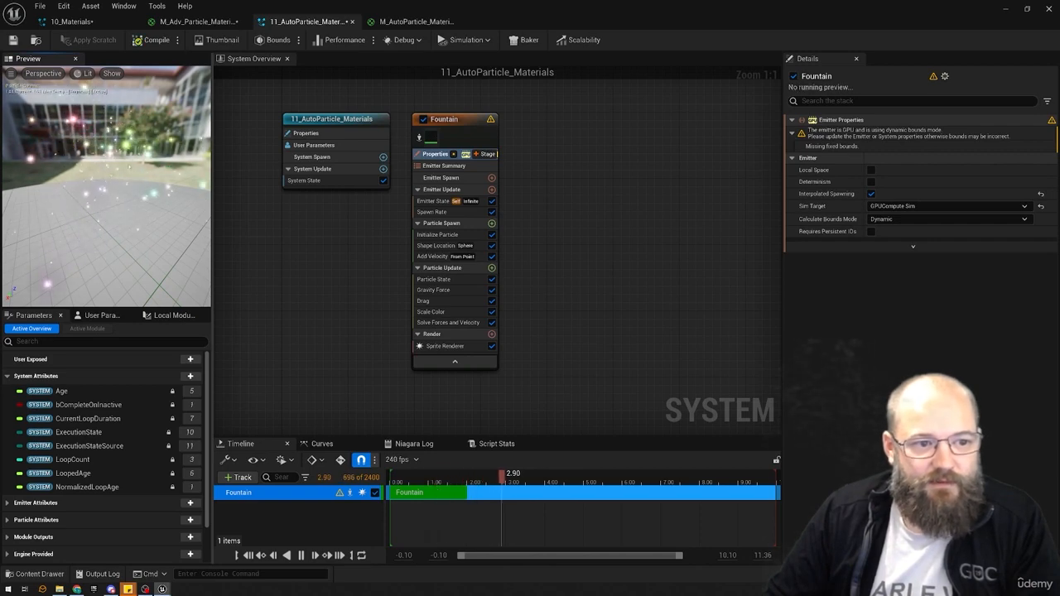
pyautogui.click(914, 207)
pyautogui.click(898, 216)
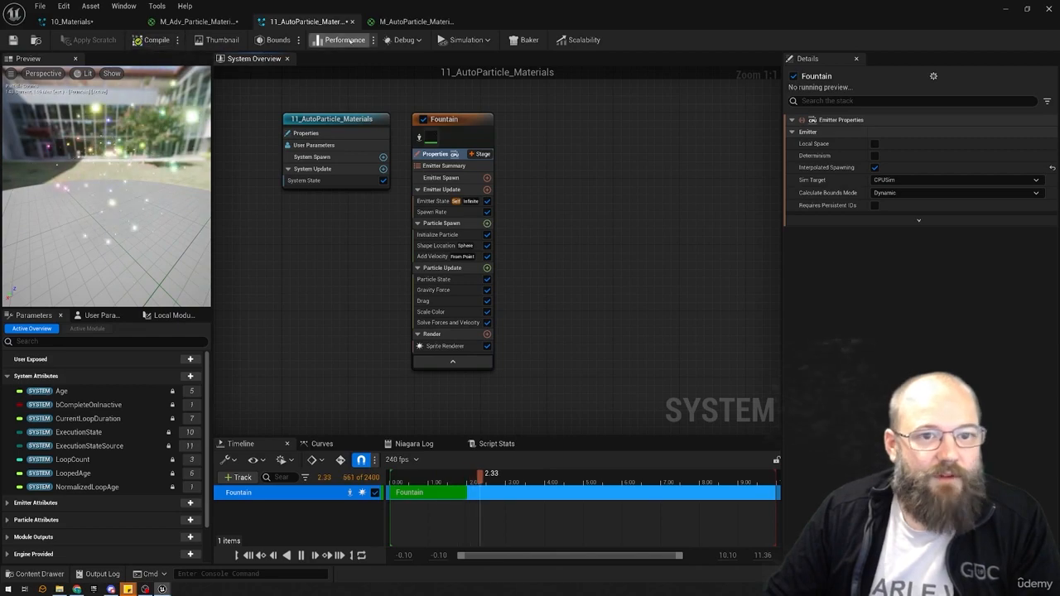
# - Close all open material and Niagara system editors and return to the 02_ModuleBreakdowns level
pyautogui.click(414, 21)
pyautogui.click(461, 21)
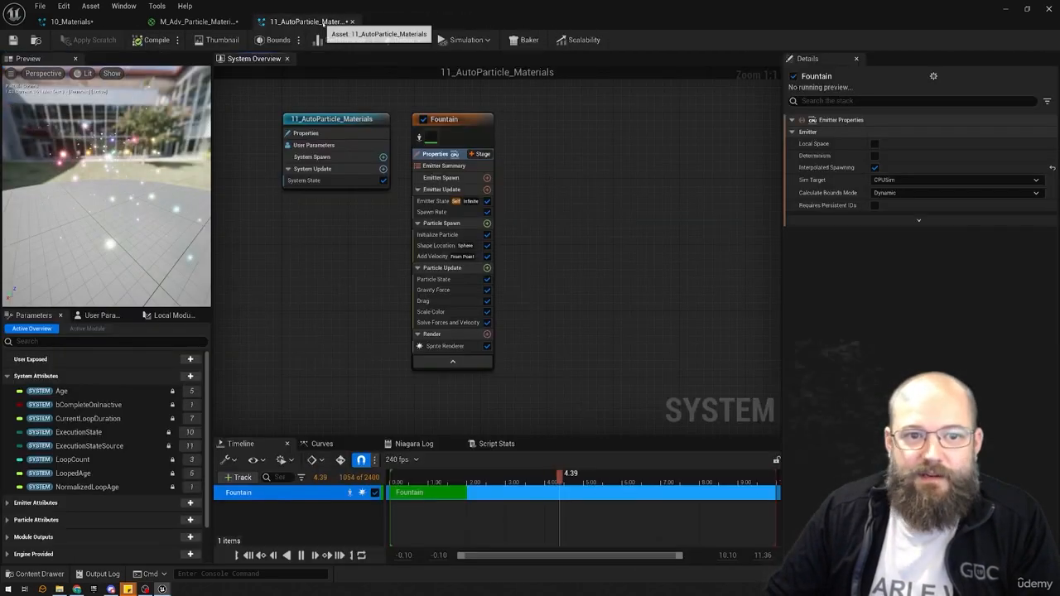
pyautogui.click(354, 22)
pyautogui.click(242, 21)
pyautogui.click(94, 22)
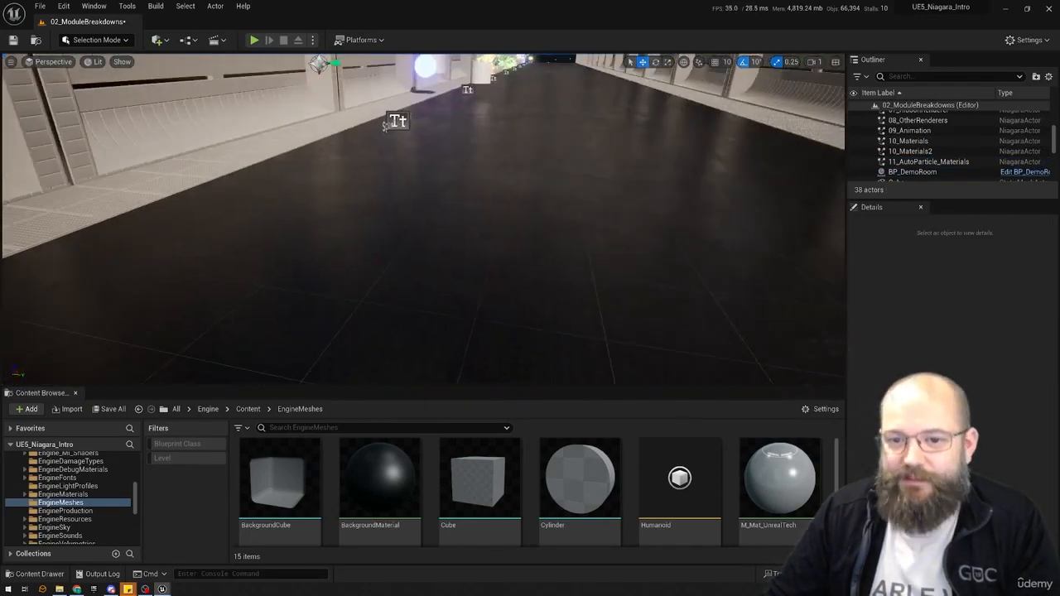
# - Tour the level's Spawn Modules and Location Modules displays with the editor icons hidden in the viewport
pyautogui.moveTo(424, 248); pyautogui.dragTo(461, 260, button='right')
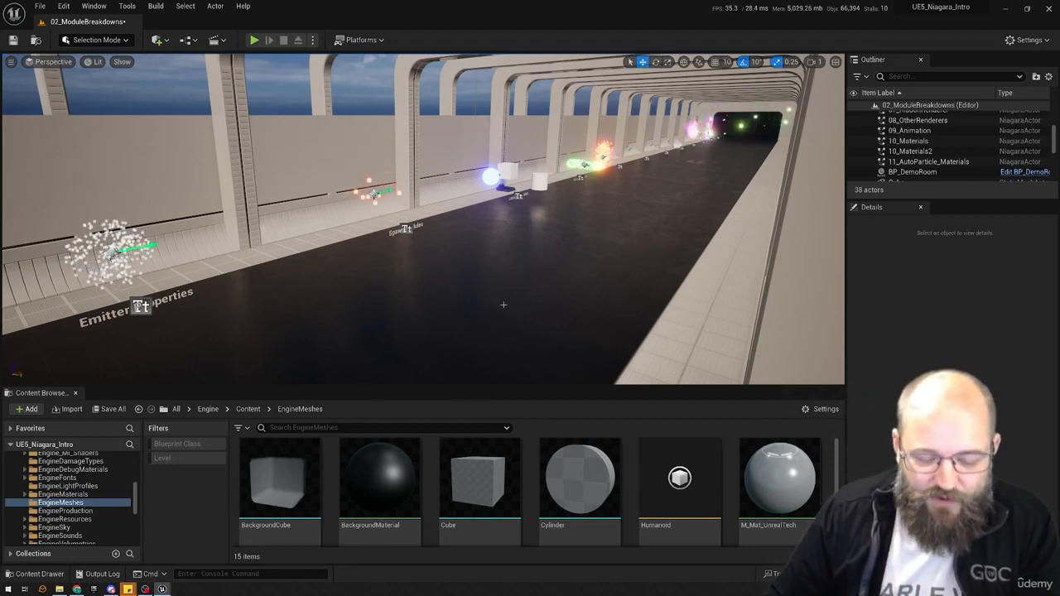
pyautogui.press('2')
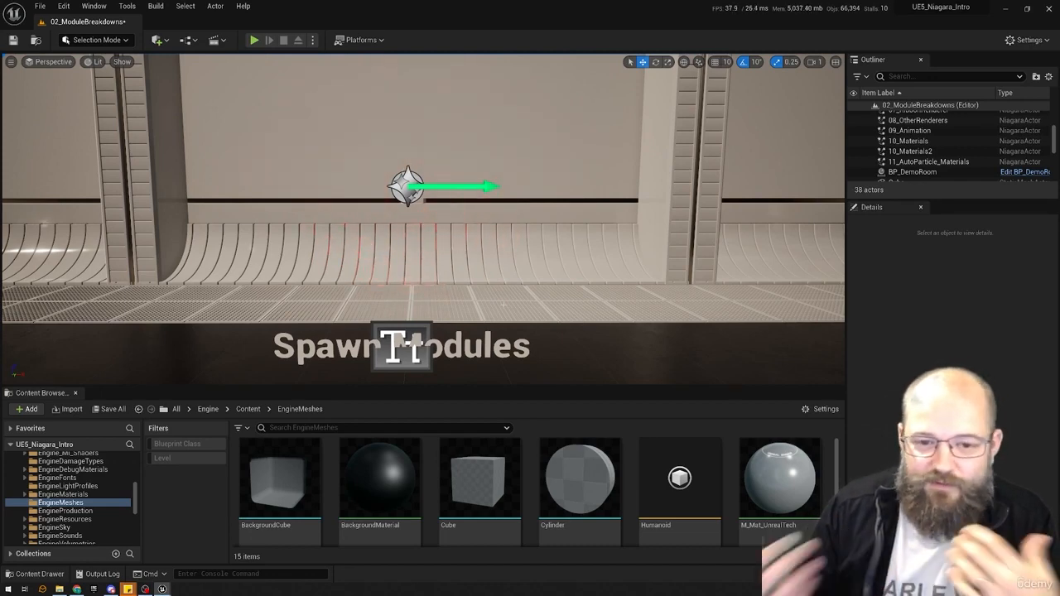
pyautogui.press('g')
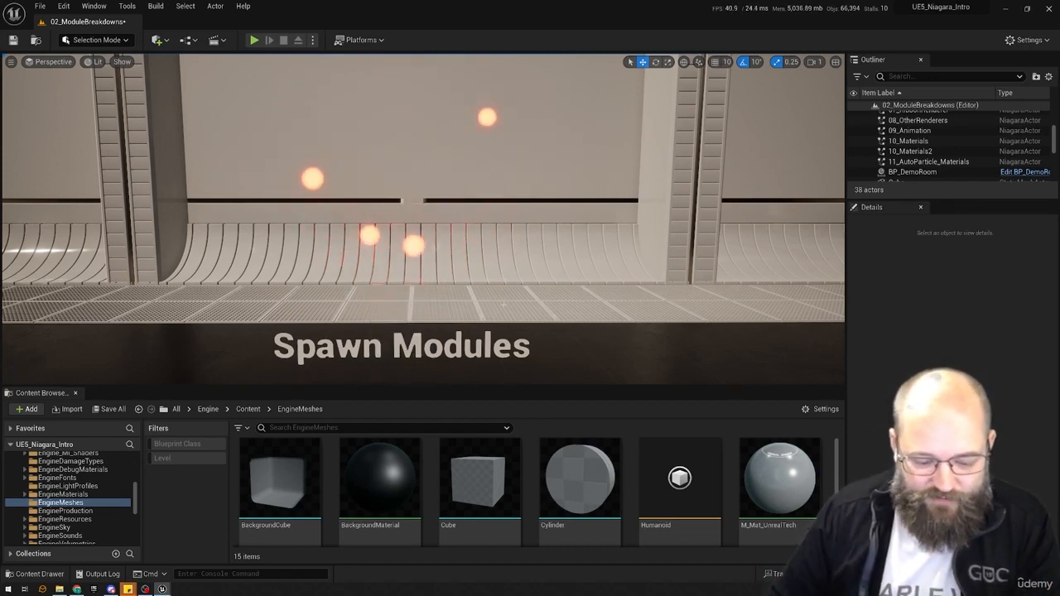
pyautogui.press('2')
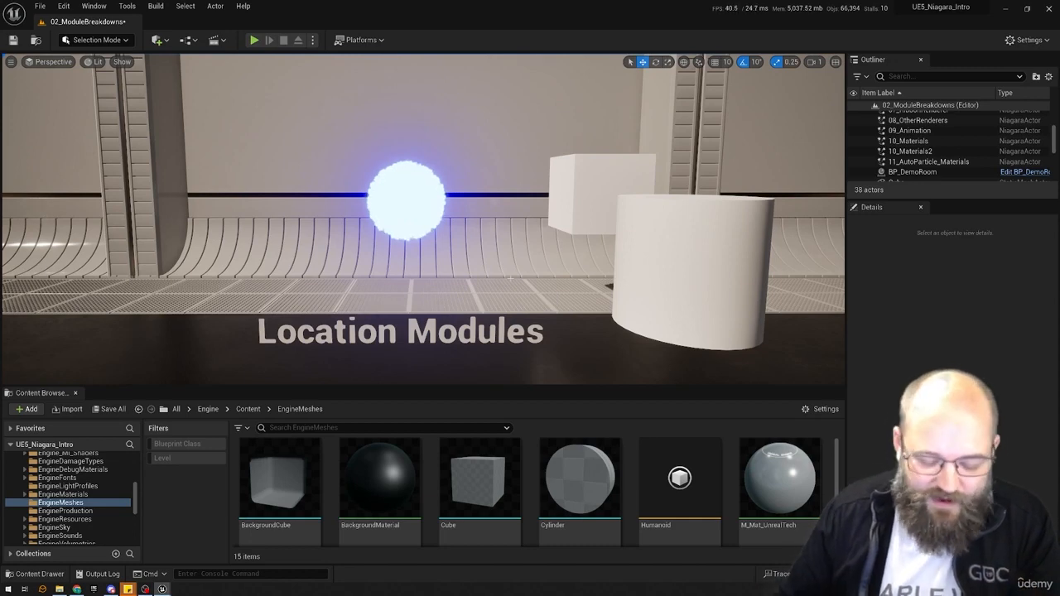
# - Open the 02_LocationModules system from the level, review its location modules and comments, and close it
pyautogui.click(409, 202)
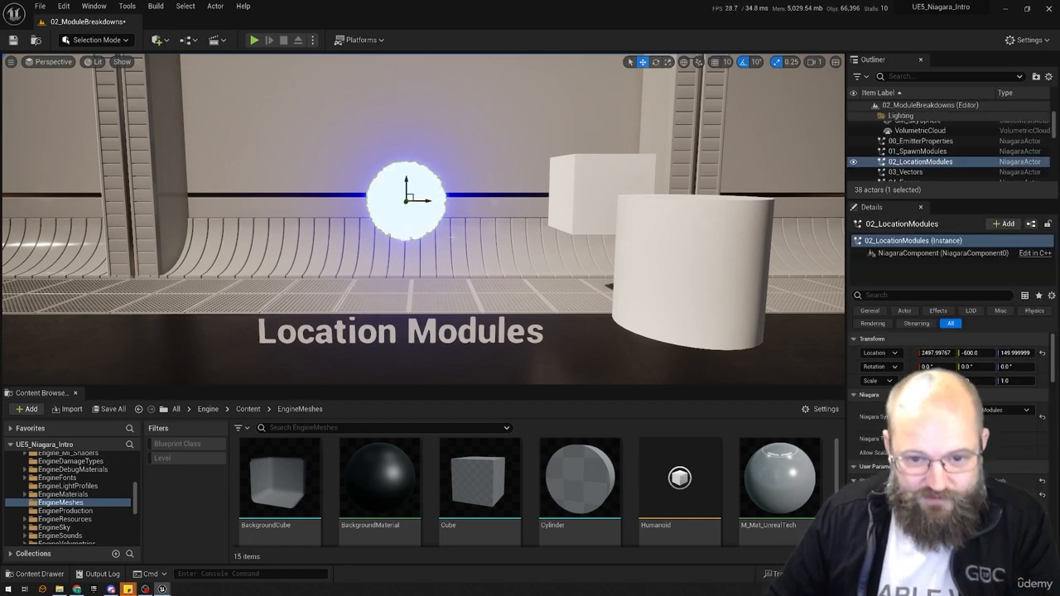
pyautogui.hotkey('ctrl', 'e')
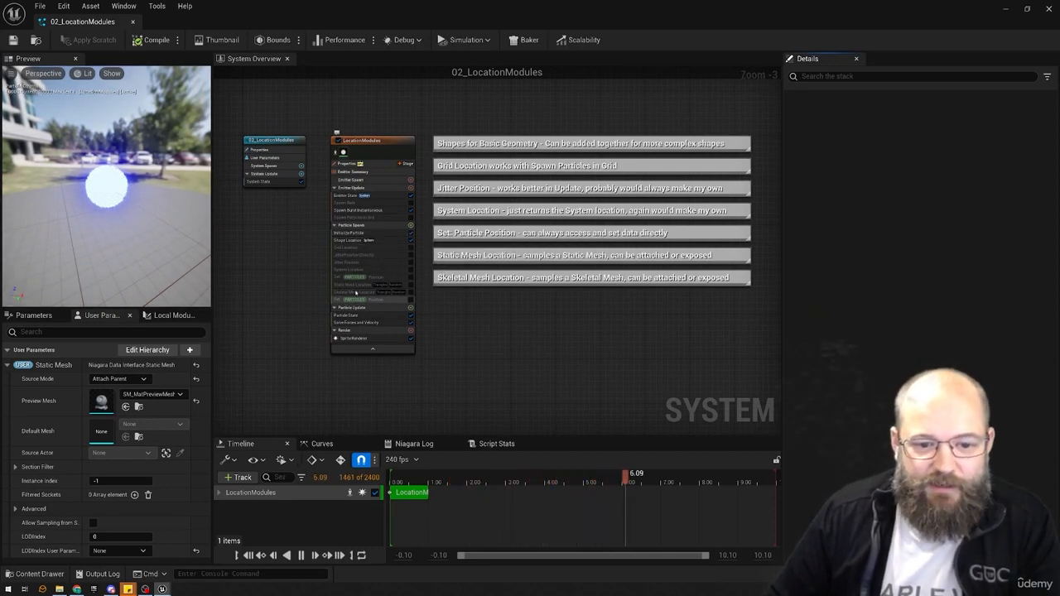
pyautogui.click(132, 22)
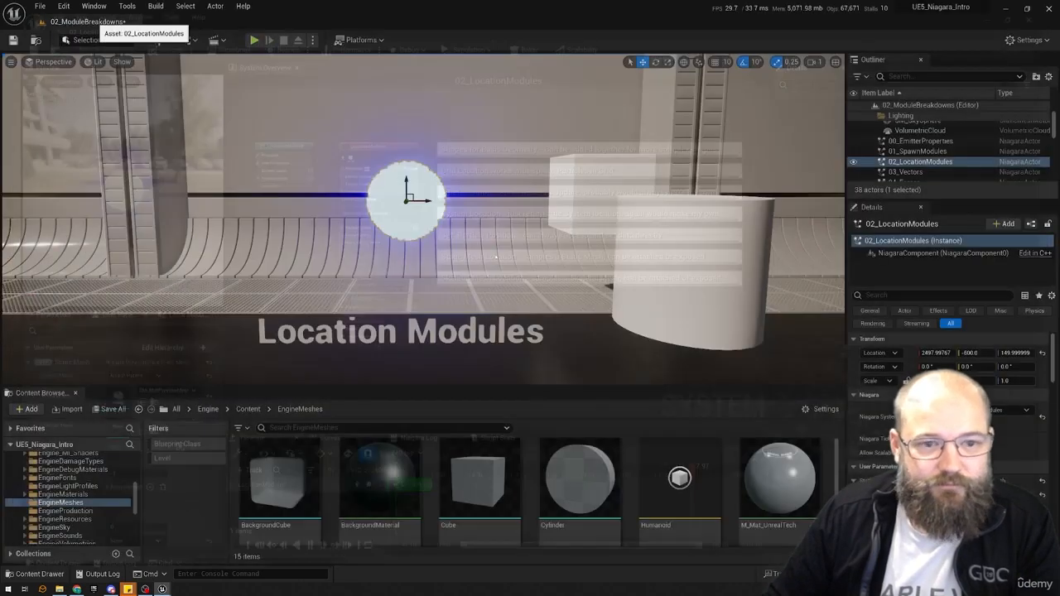
# - View the Vectors and Velocity, Forces, and Sprite Rendering displays in the level in turn
pyautogui.press('3')
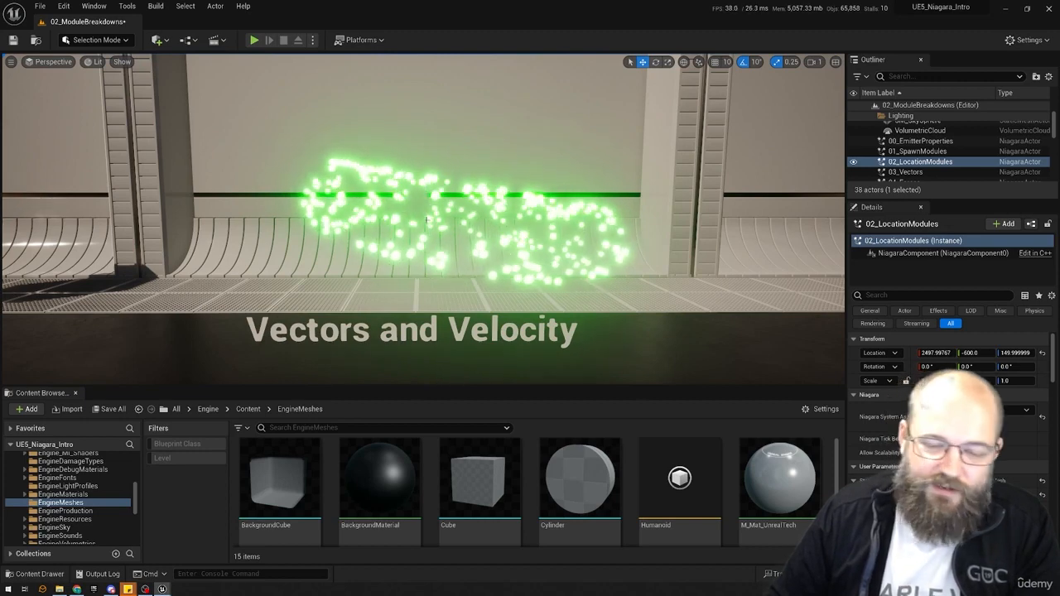
pyautogui.press('4')
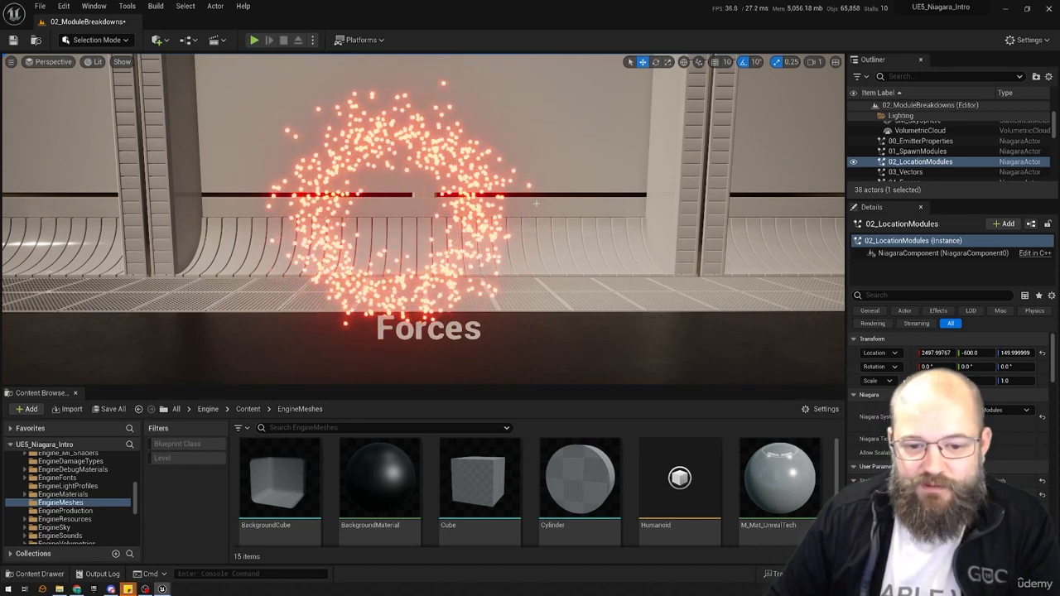
pyautogui.press('5')
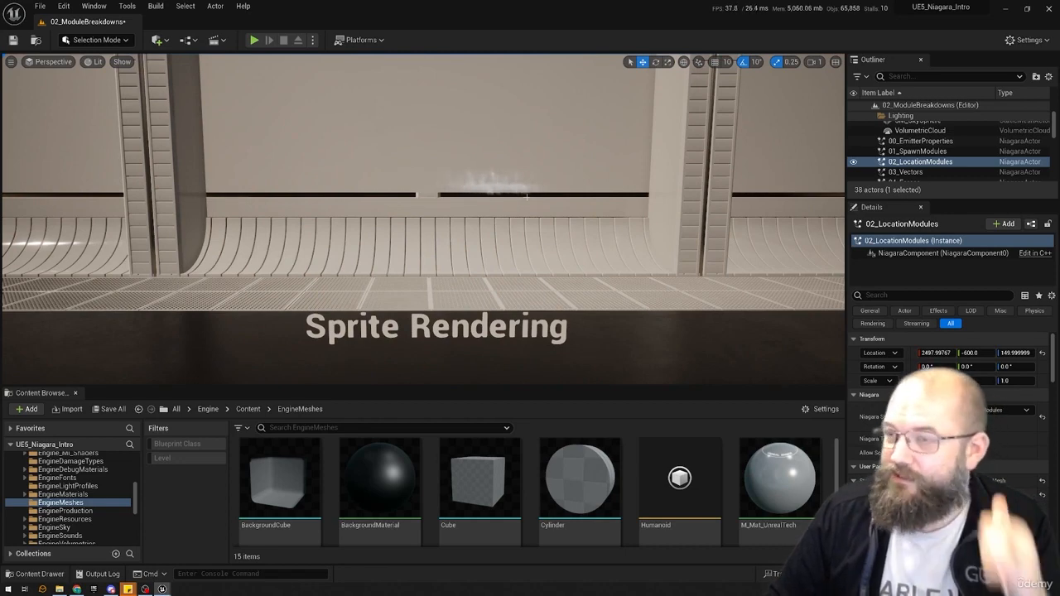
# - View the level's displays in sequence again, from Spawn Modules through Forces to Sprite Rendering
pyautogui.press('1')
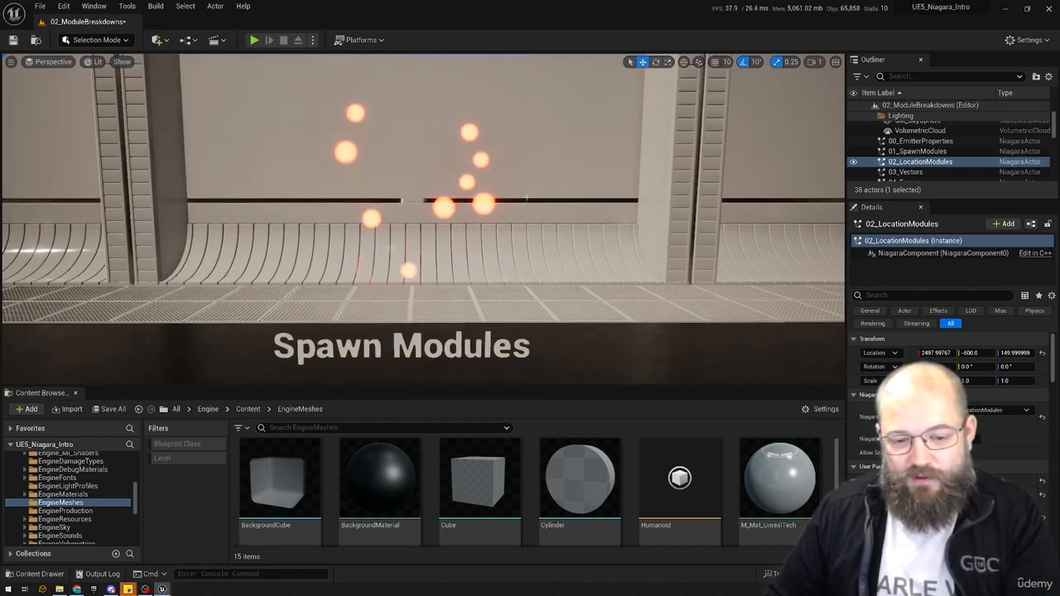
pyautogui.press('2')
pyautogui.press('3')
pyautogui.press('4')
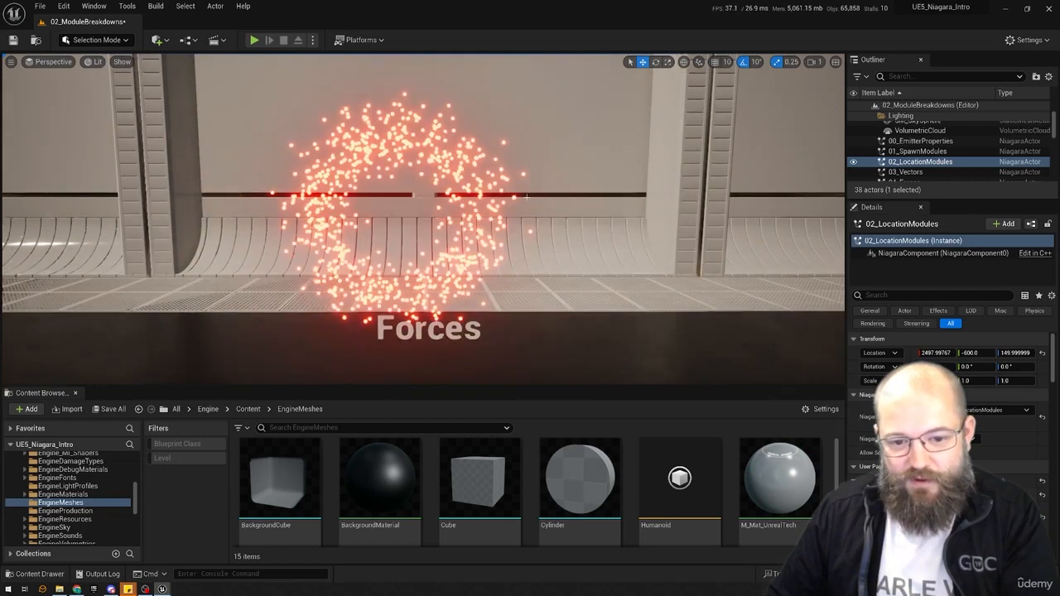
pyautogui.press('5')
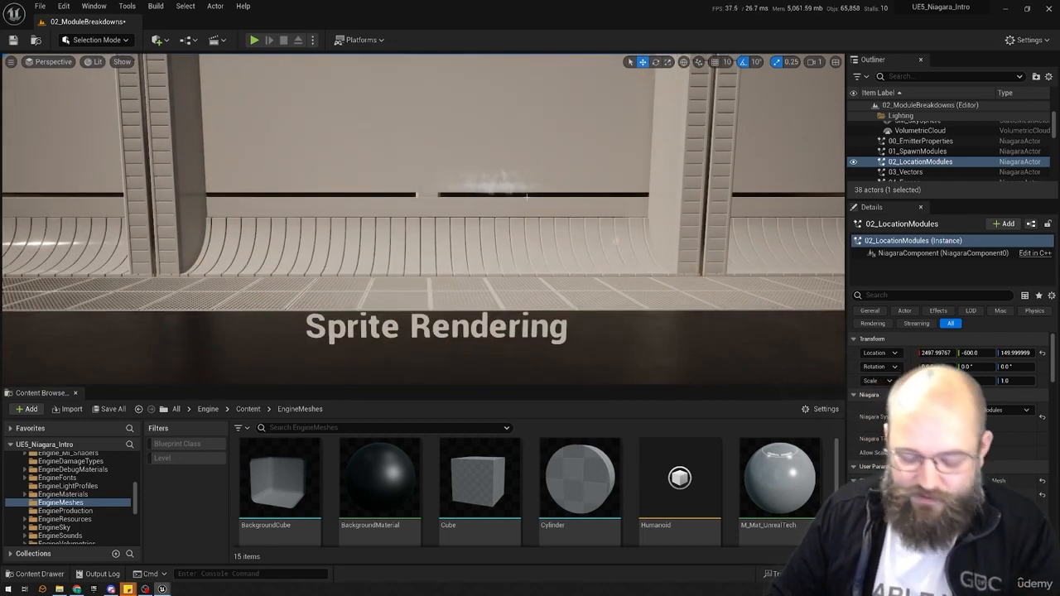
# - Compare the Mesh Rendering, Sprite Rendering, Ribbon Rendering and Other Renderers displays in the level
pyautogui.press('6')
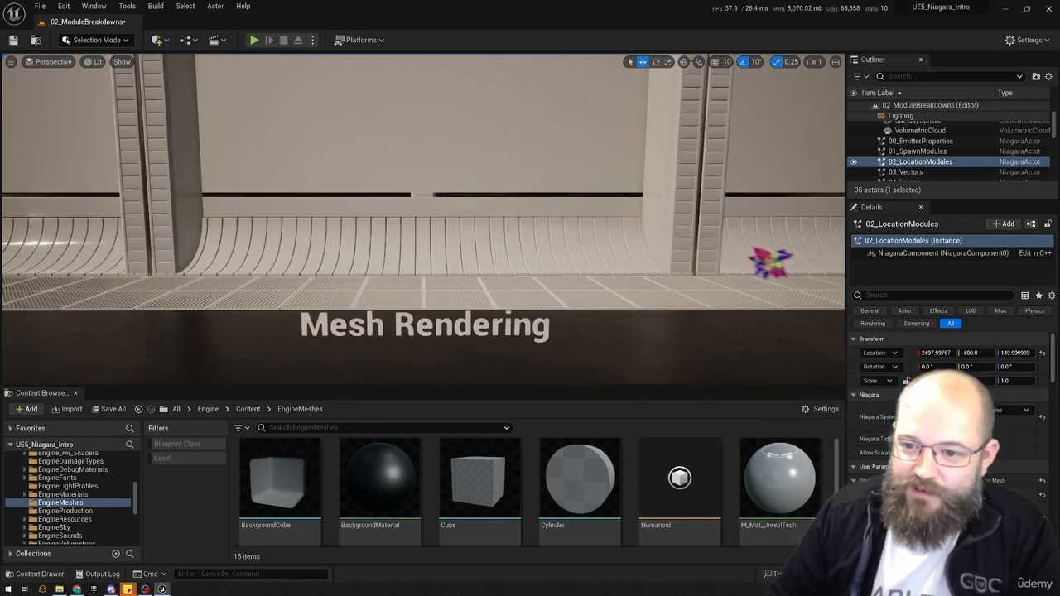
pyautogui.press('7')
pyautogui.press('6')
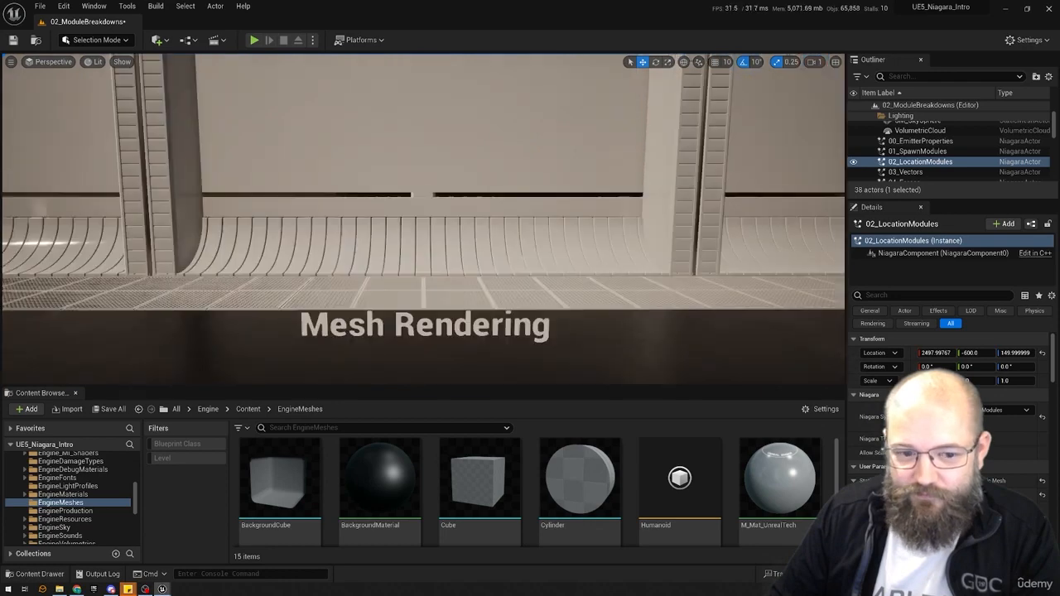
pyautogui.press('5')
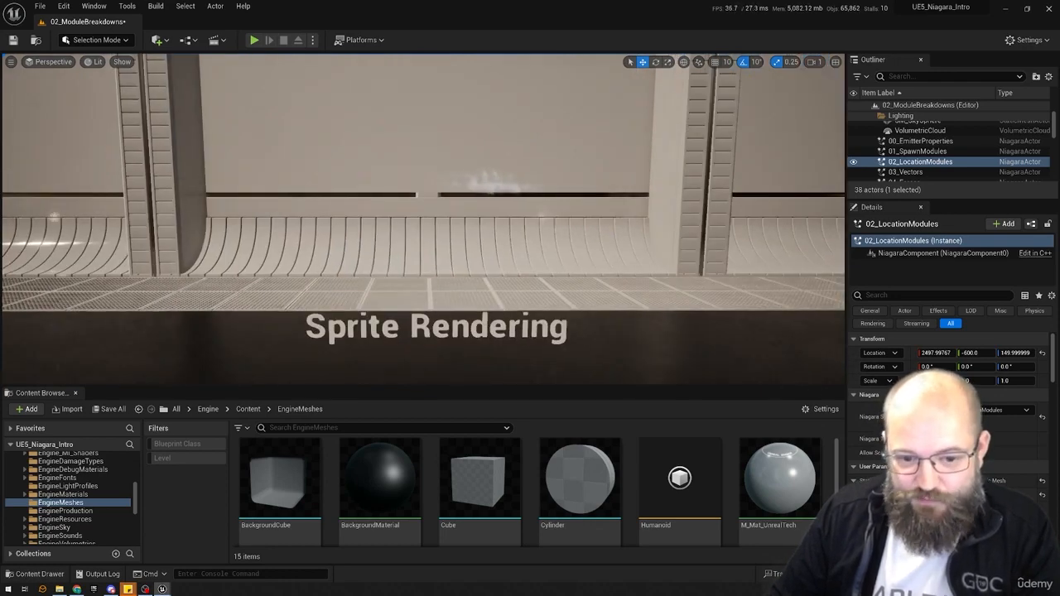
pyautogui.press('6')
pyautogui.press('7')
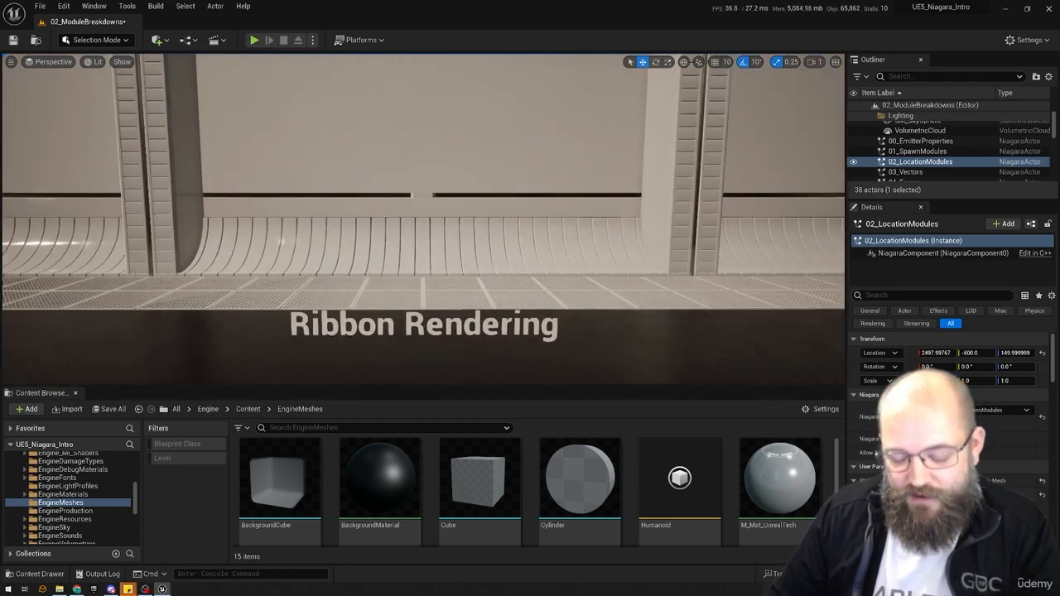
pyautogui.press('8')
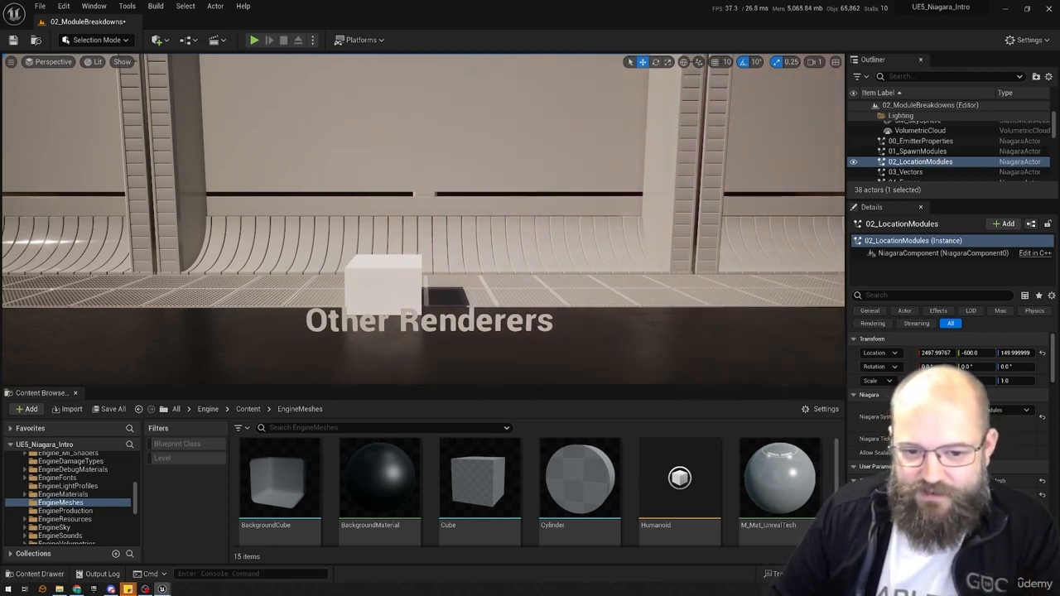
pyautogui.press('8')
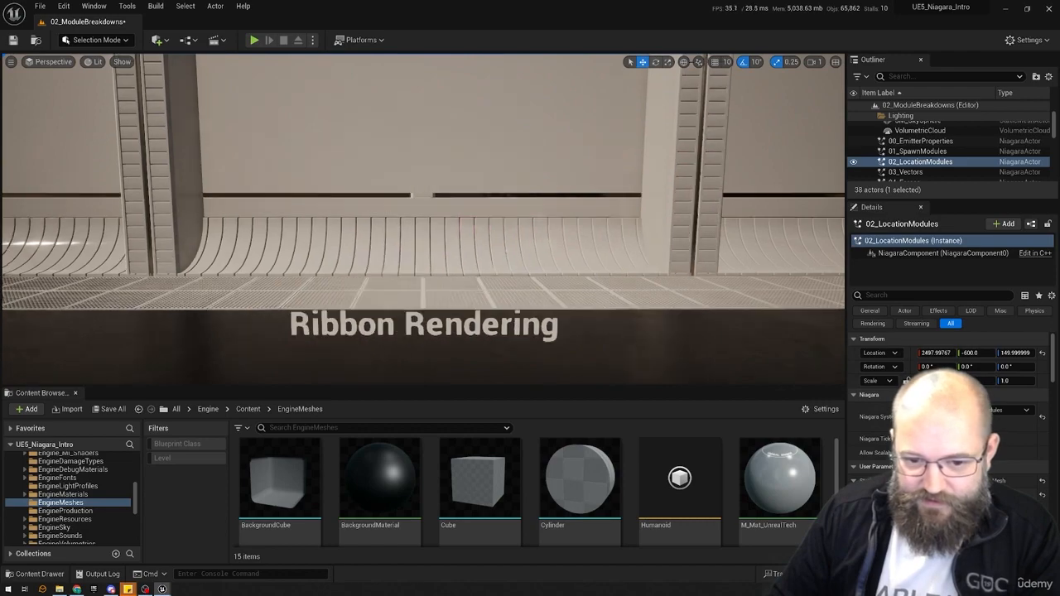
# - Survey the Animation and Materials displays and the far end of the hall, and clear the actor selection
pyautogui.press('9')
pyautogui.moveTo(424, 220); pyautogui.dragTo(463, 319, button='right')
pyautogui.moveTo(222, 253); pyautogui.dragTo(277, 247, button='right')
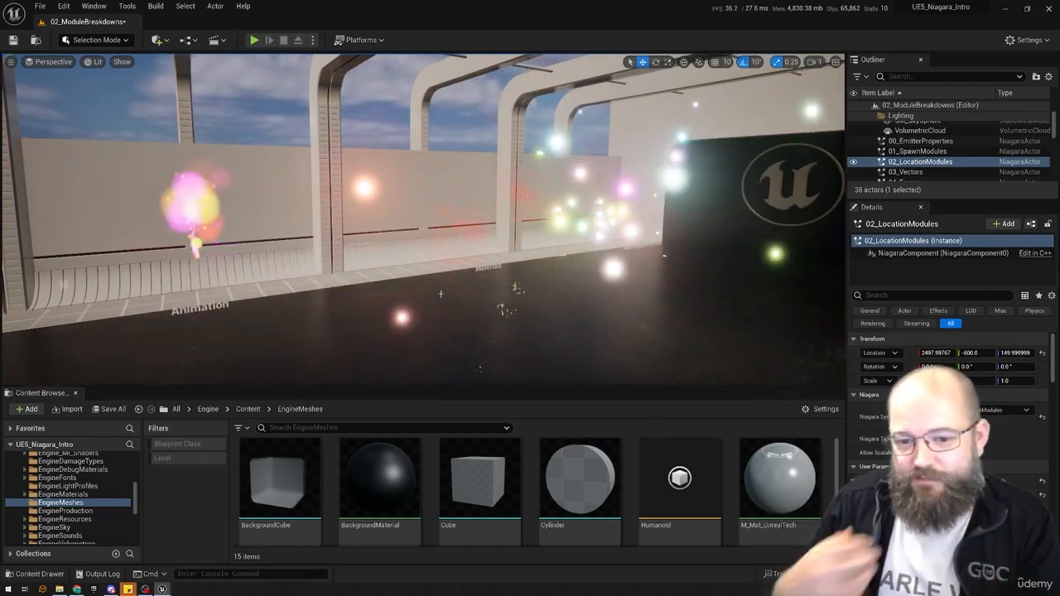
pyautogui.moveTo(572, 303); pyautogui.dragTo(526, 310, button='right')
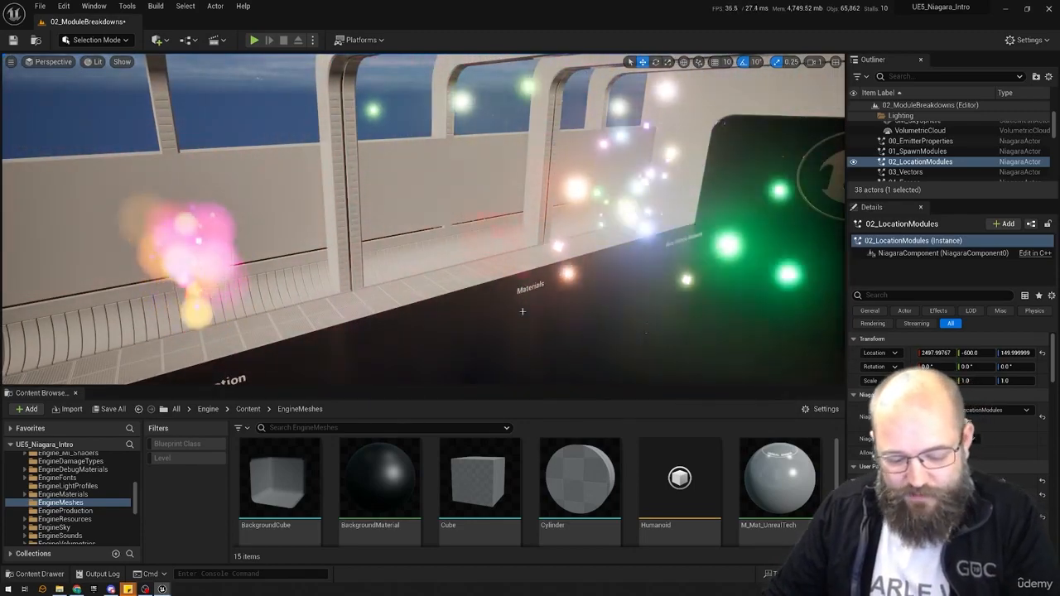
pyautogui.press('Escape')
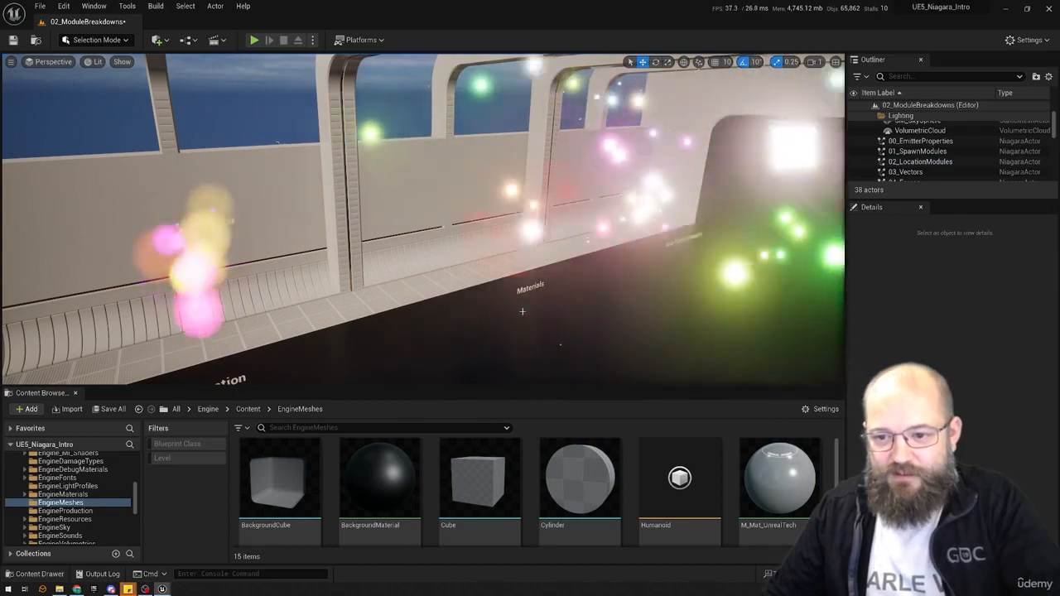